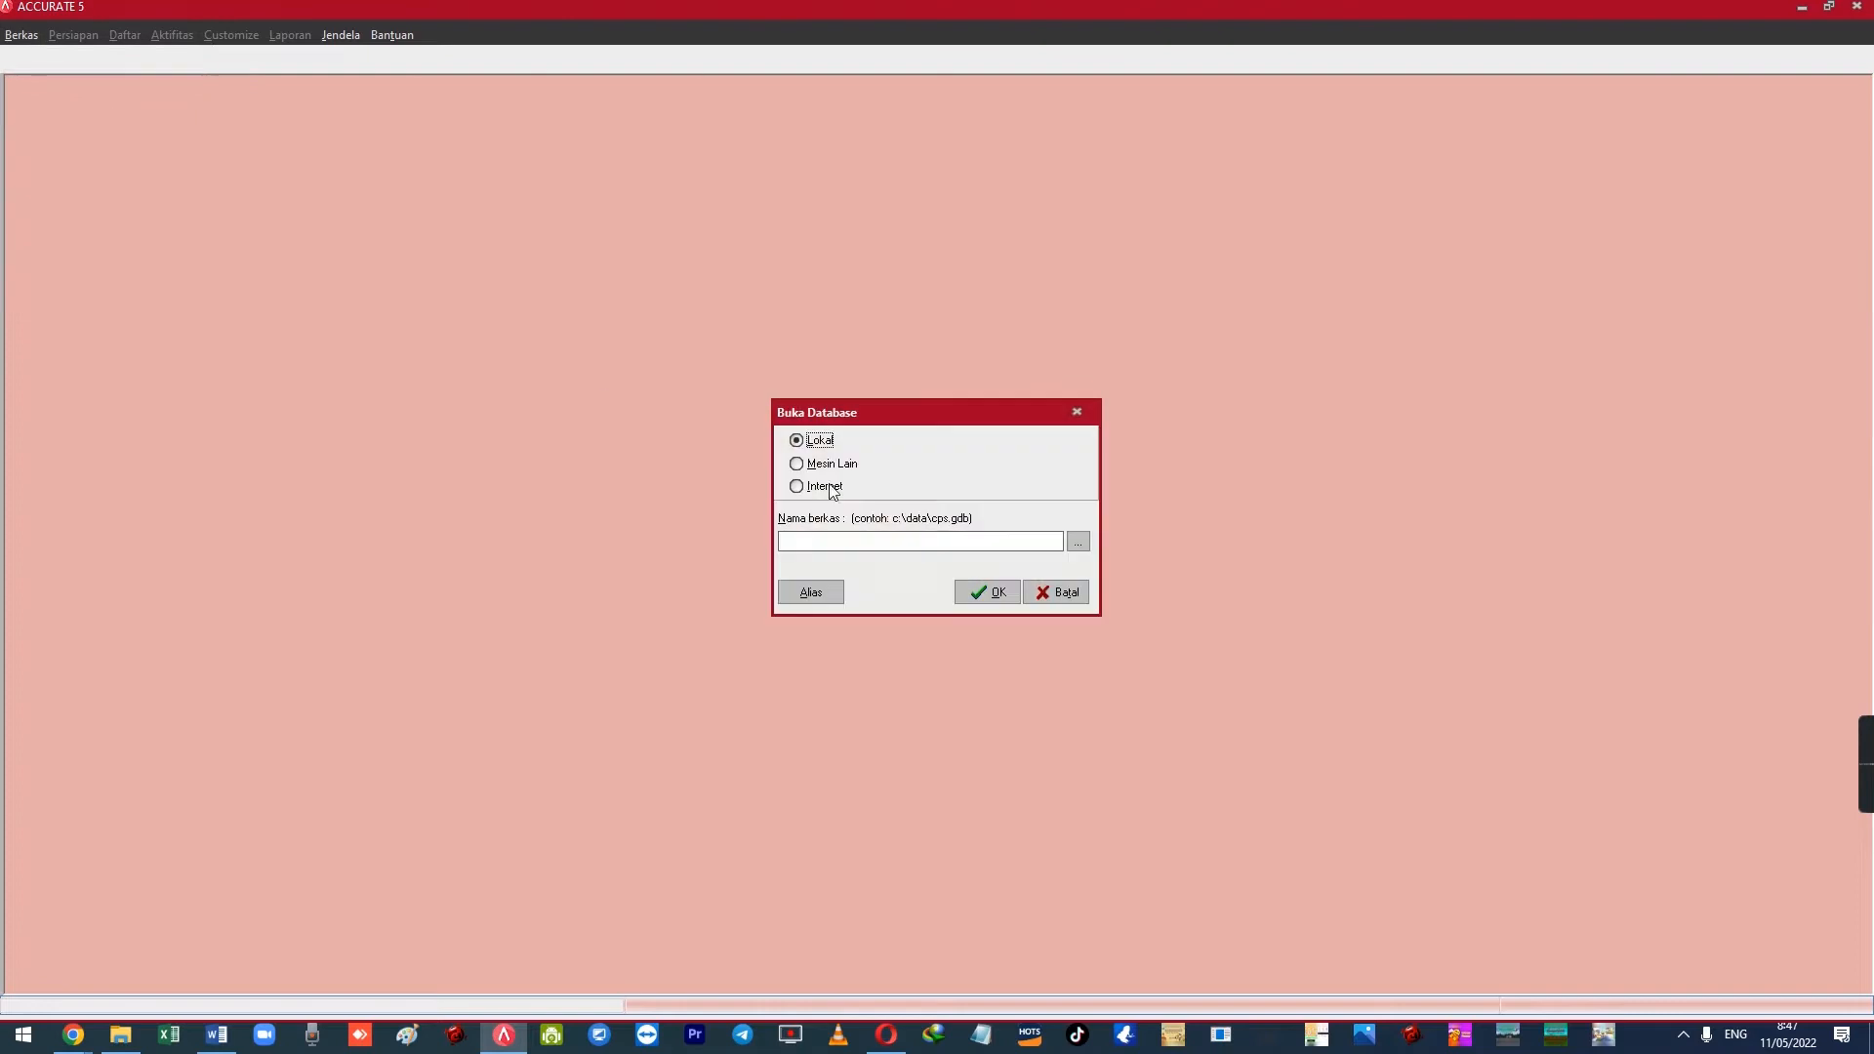
# Skip the open-database prompt, load the Global Building, PT sample data and sign in with its password
pyautogui.click(1041, 590)
pyautogui.click(935, 565)
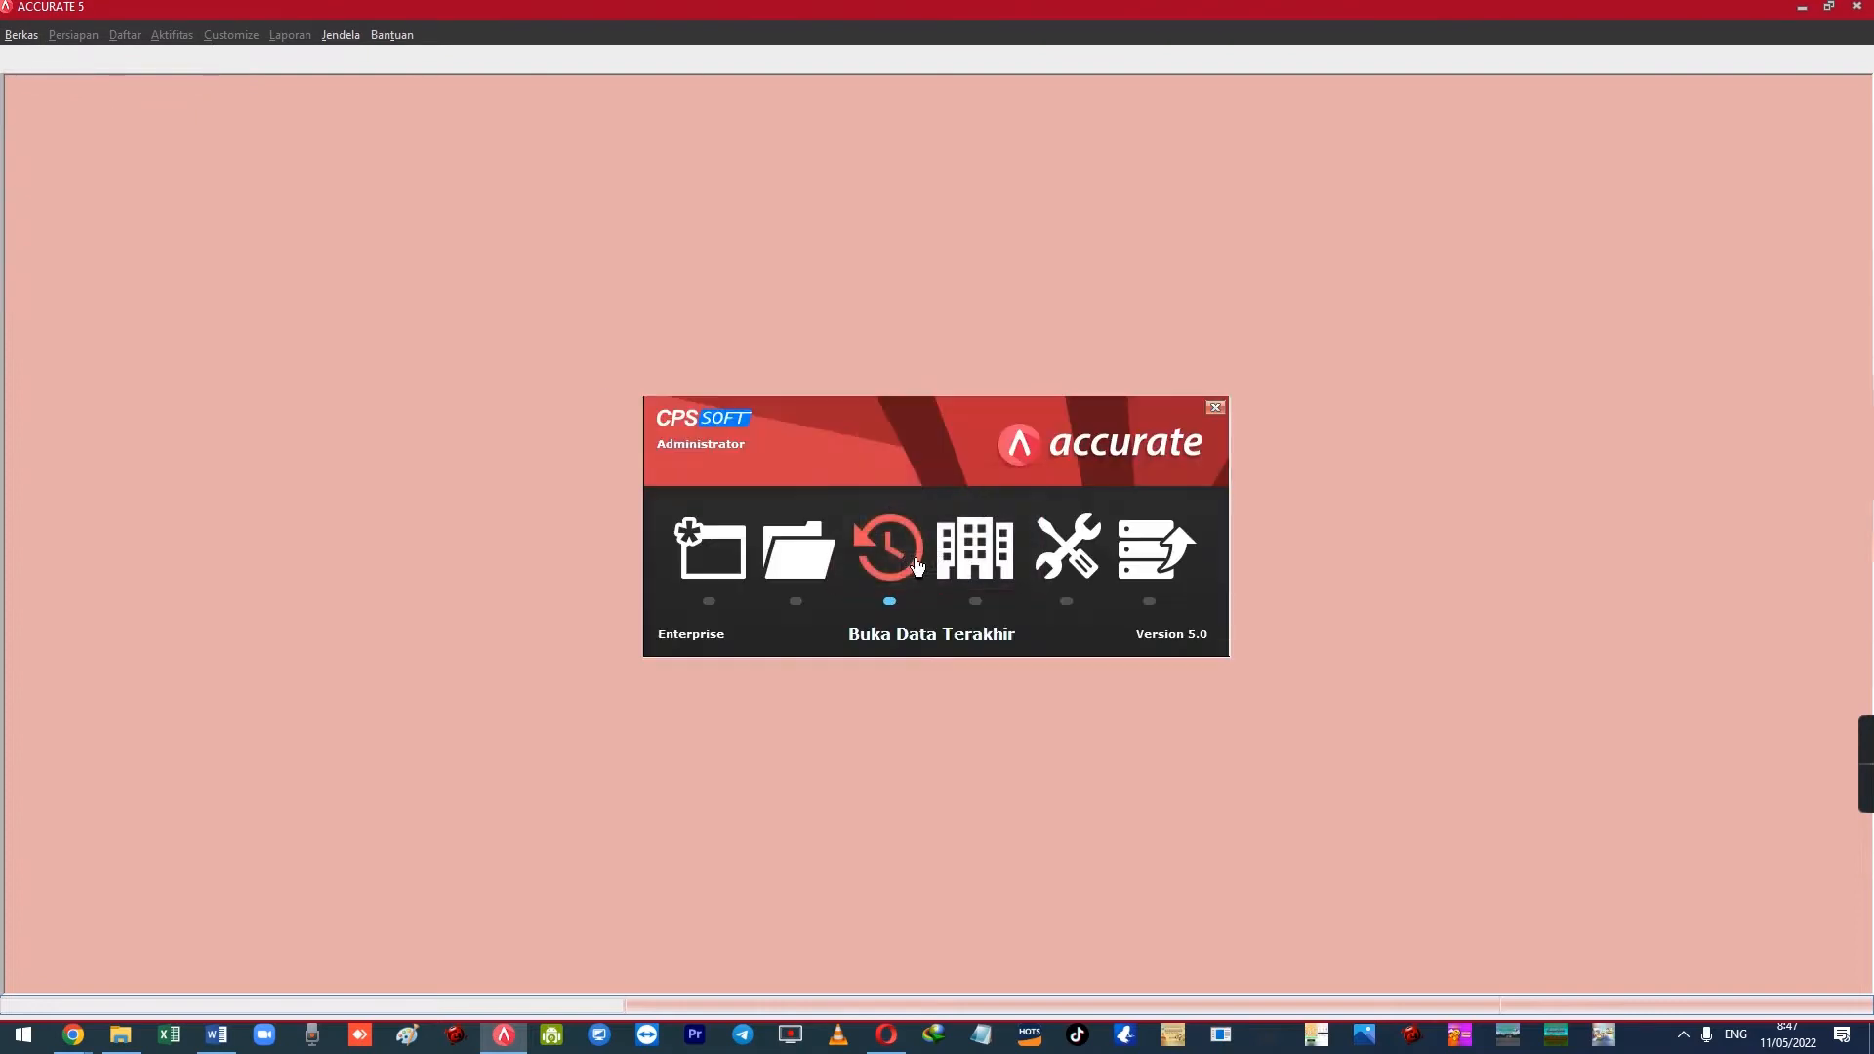
pyautogui.click(971, 547)
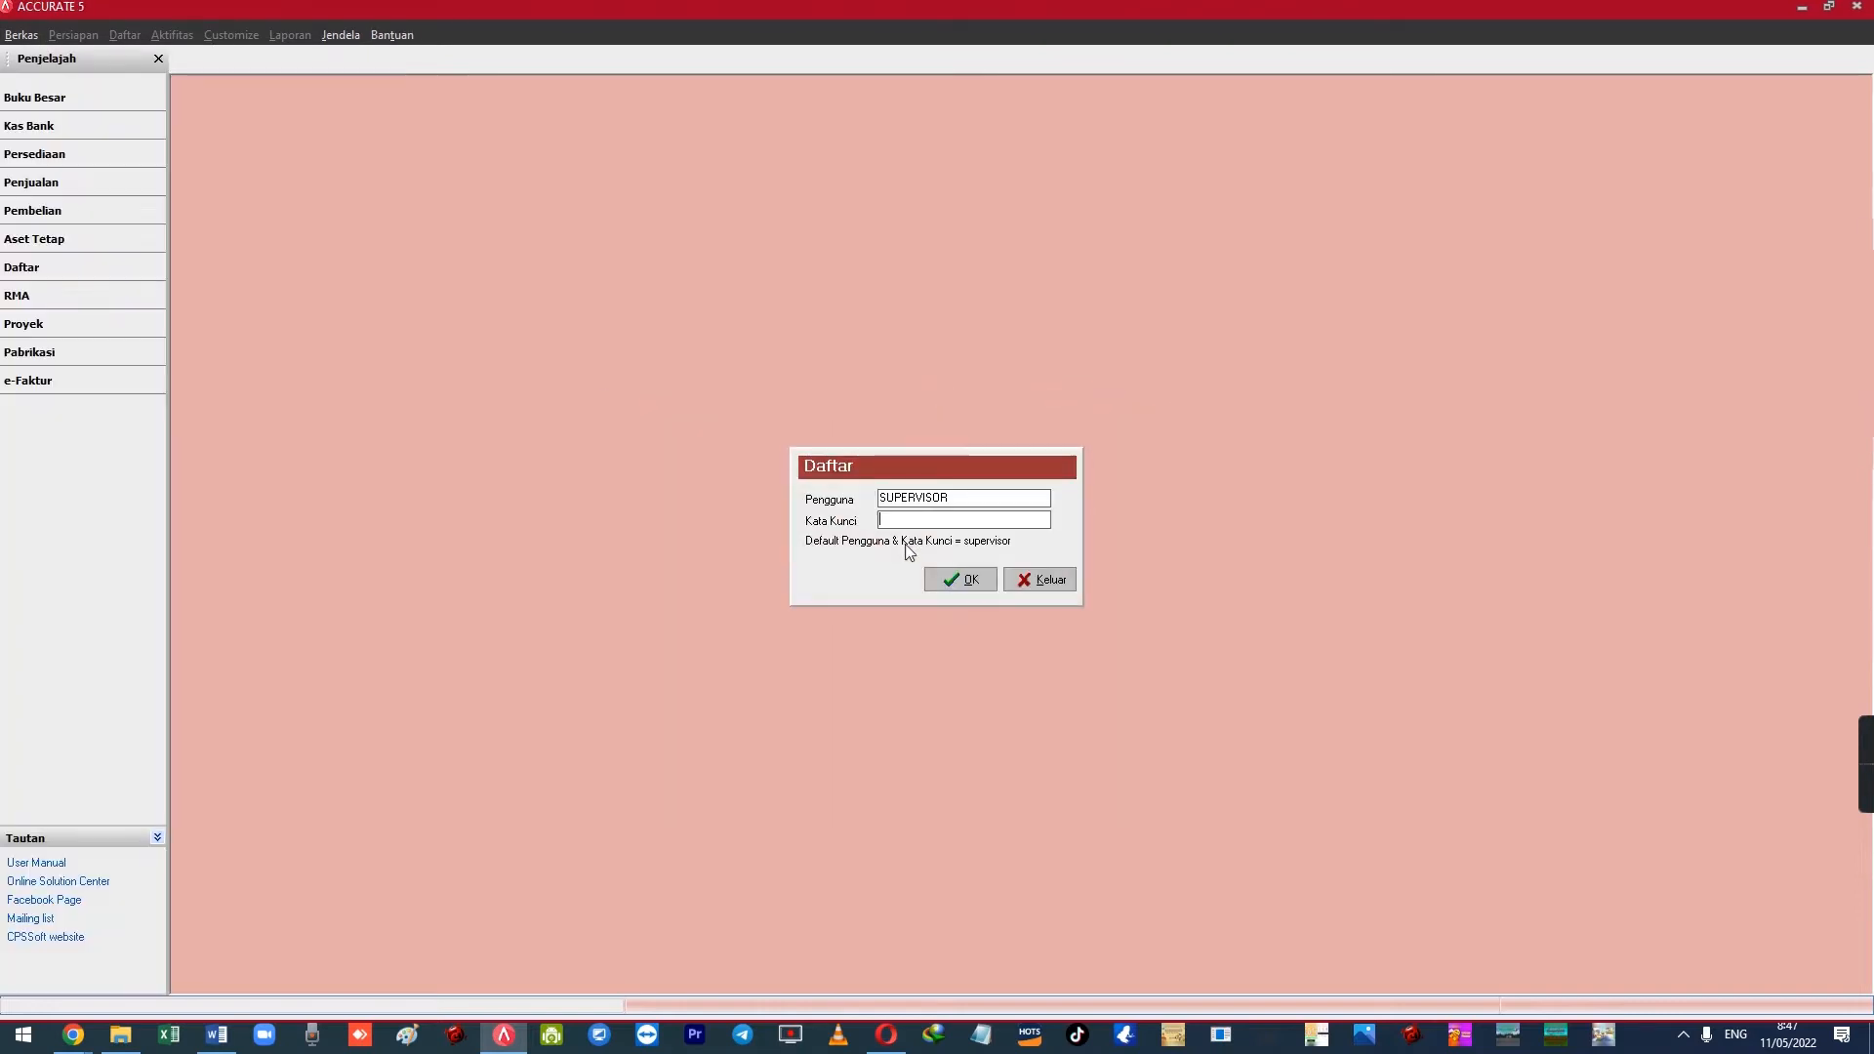
pyautogui.press('Tab')
pyautogui.write('supervisor')
pyautogui.click(958, 580)
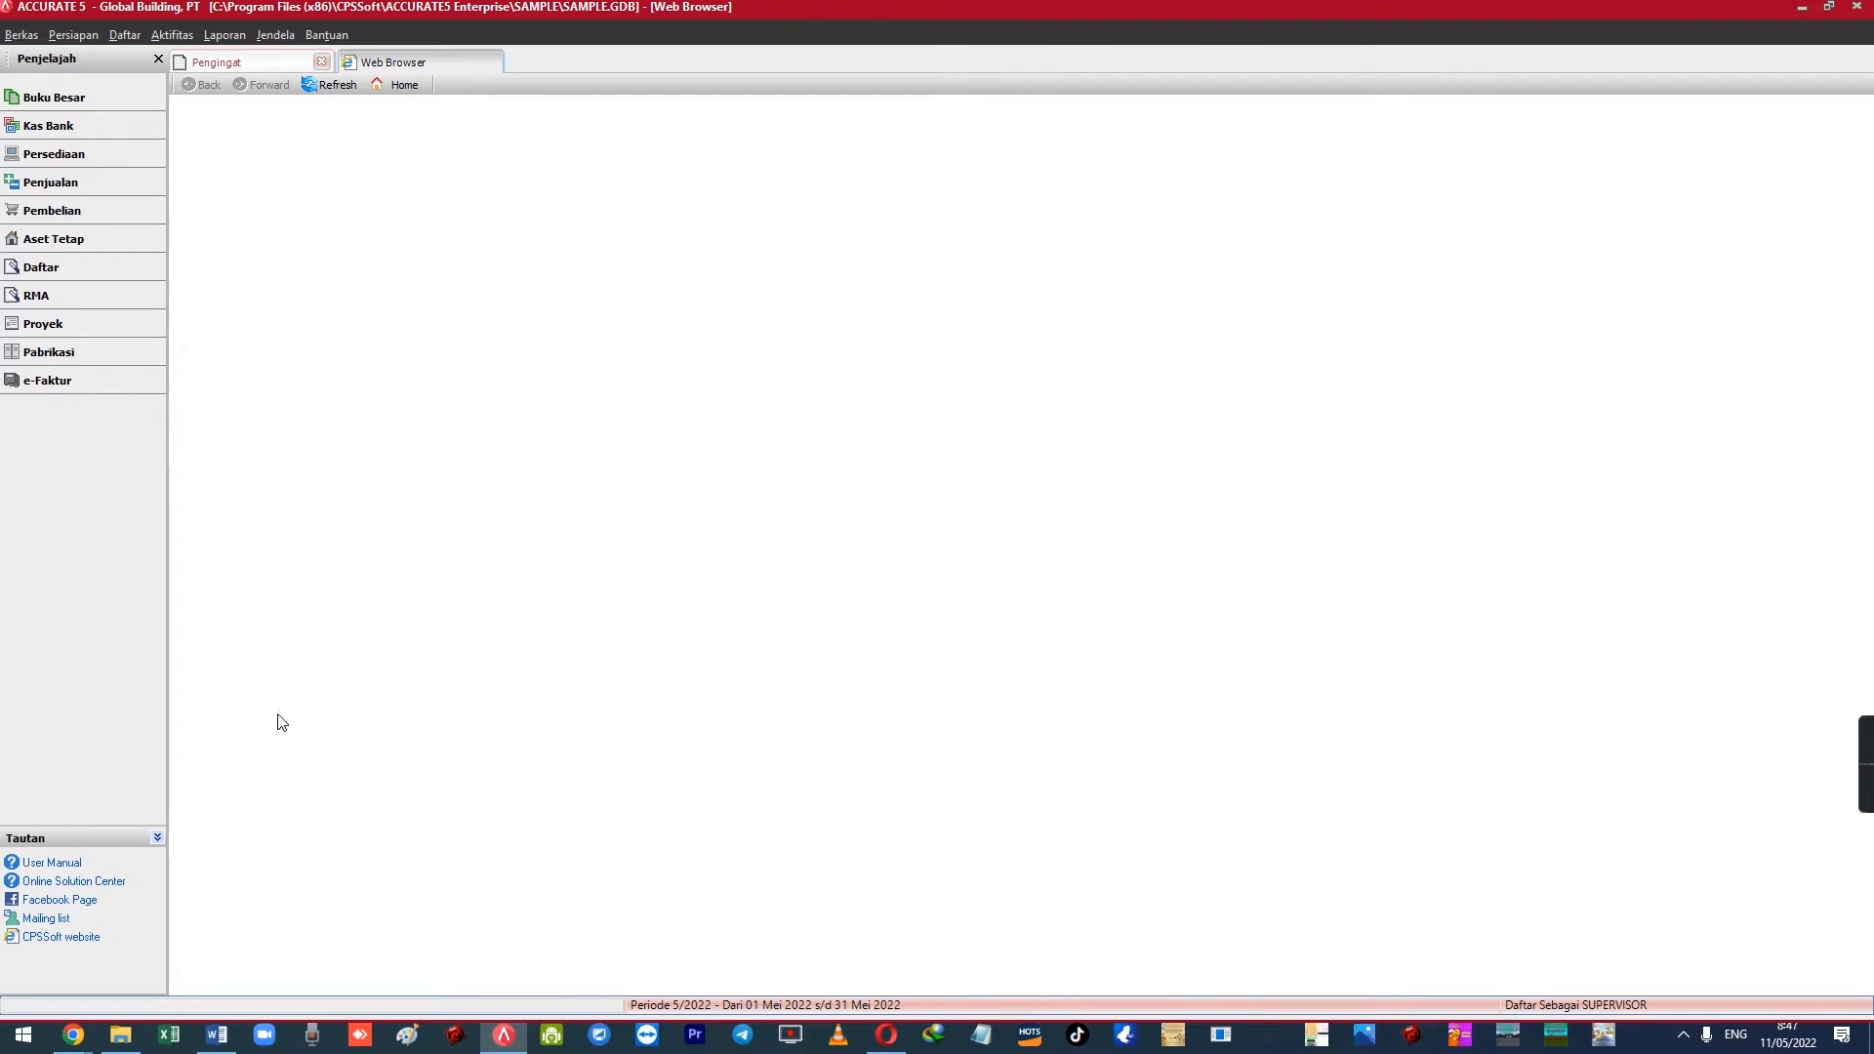
pyautogui.click(228, 1037)
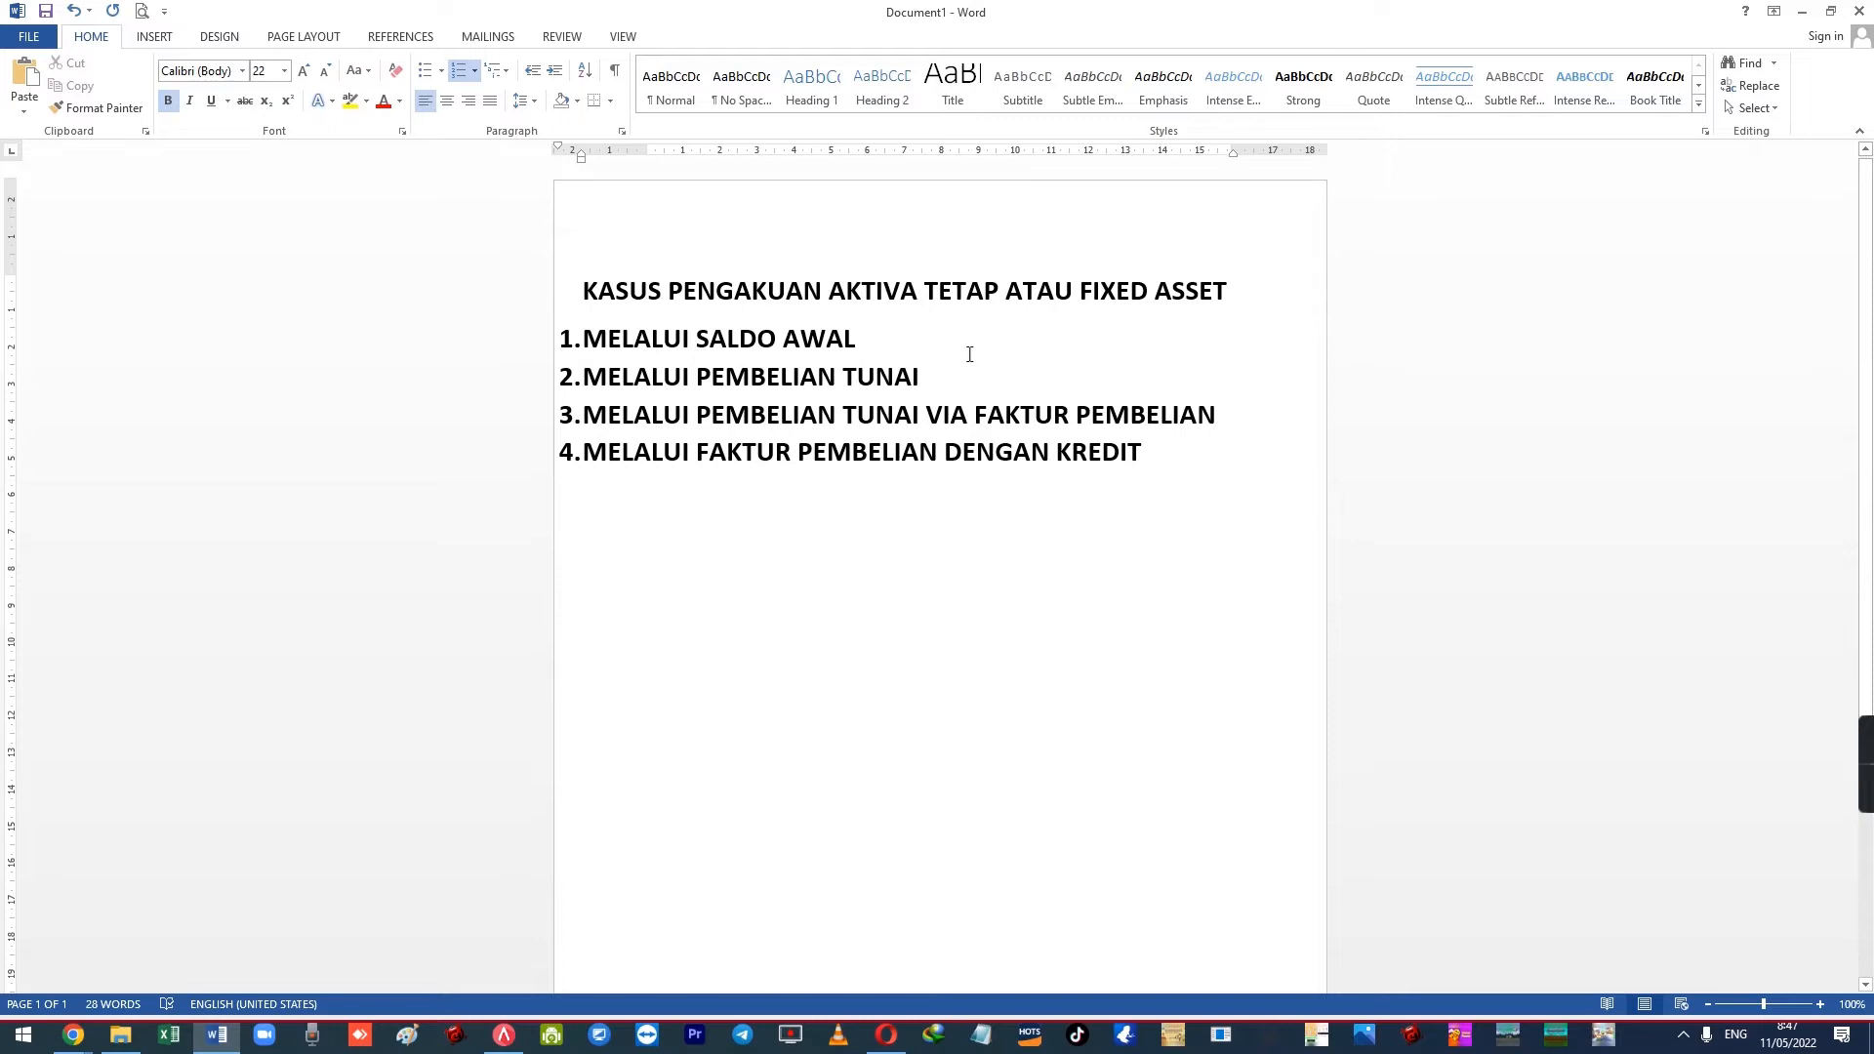
# Highlight the four Word cases: Saldo Awal, Pembelian Tunai, cash and credit purchase invoices
pyautogui.moveTo(585, 342); pyautogui.dragTo(870, 344)
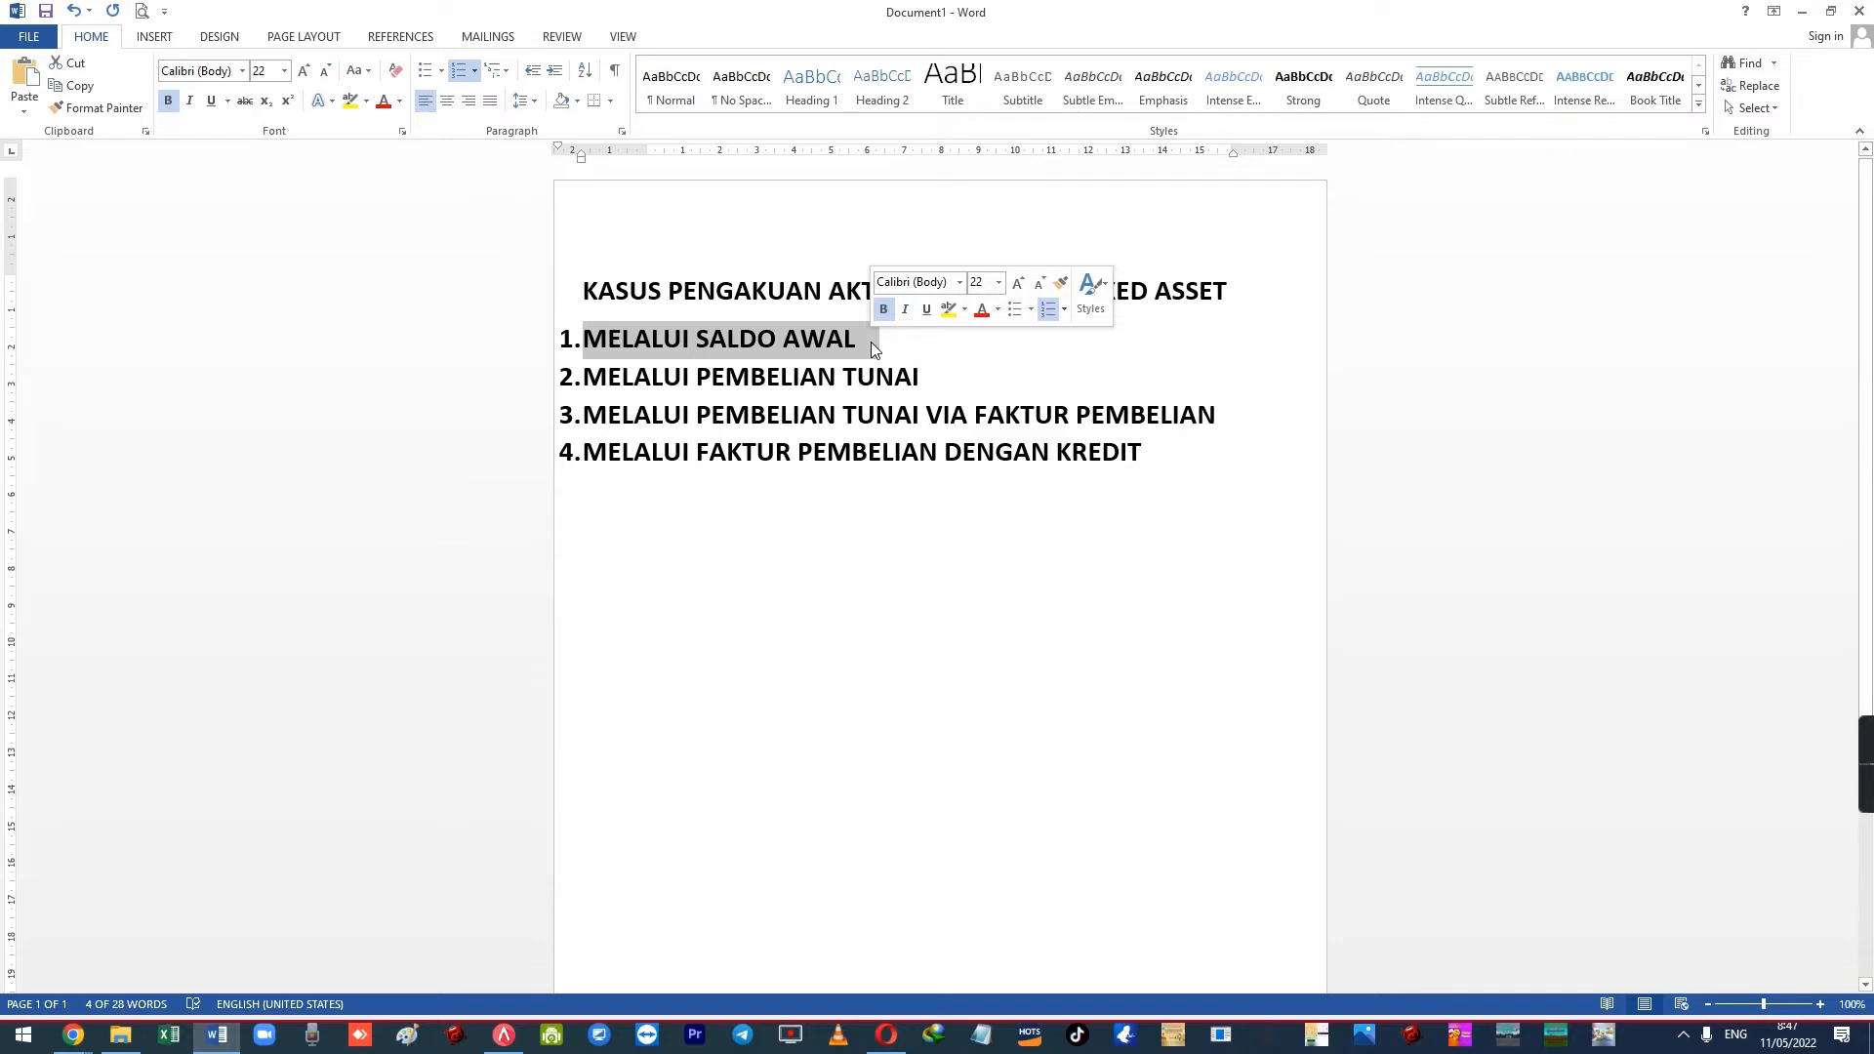
pyautogui.click(894, 347)
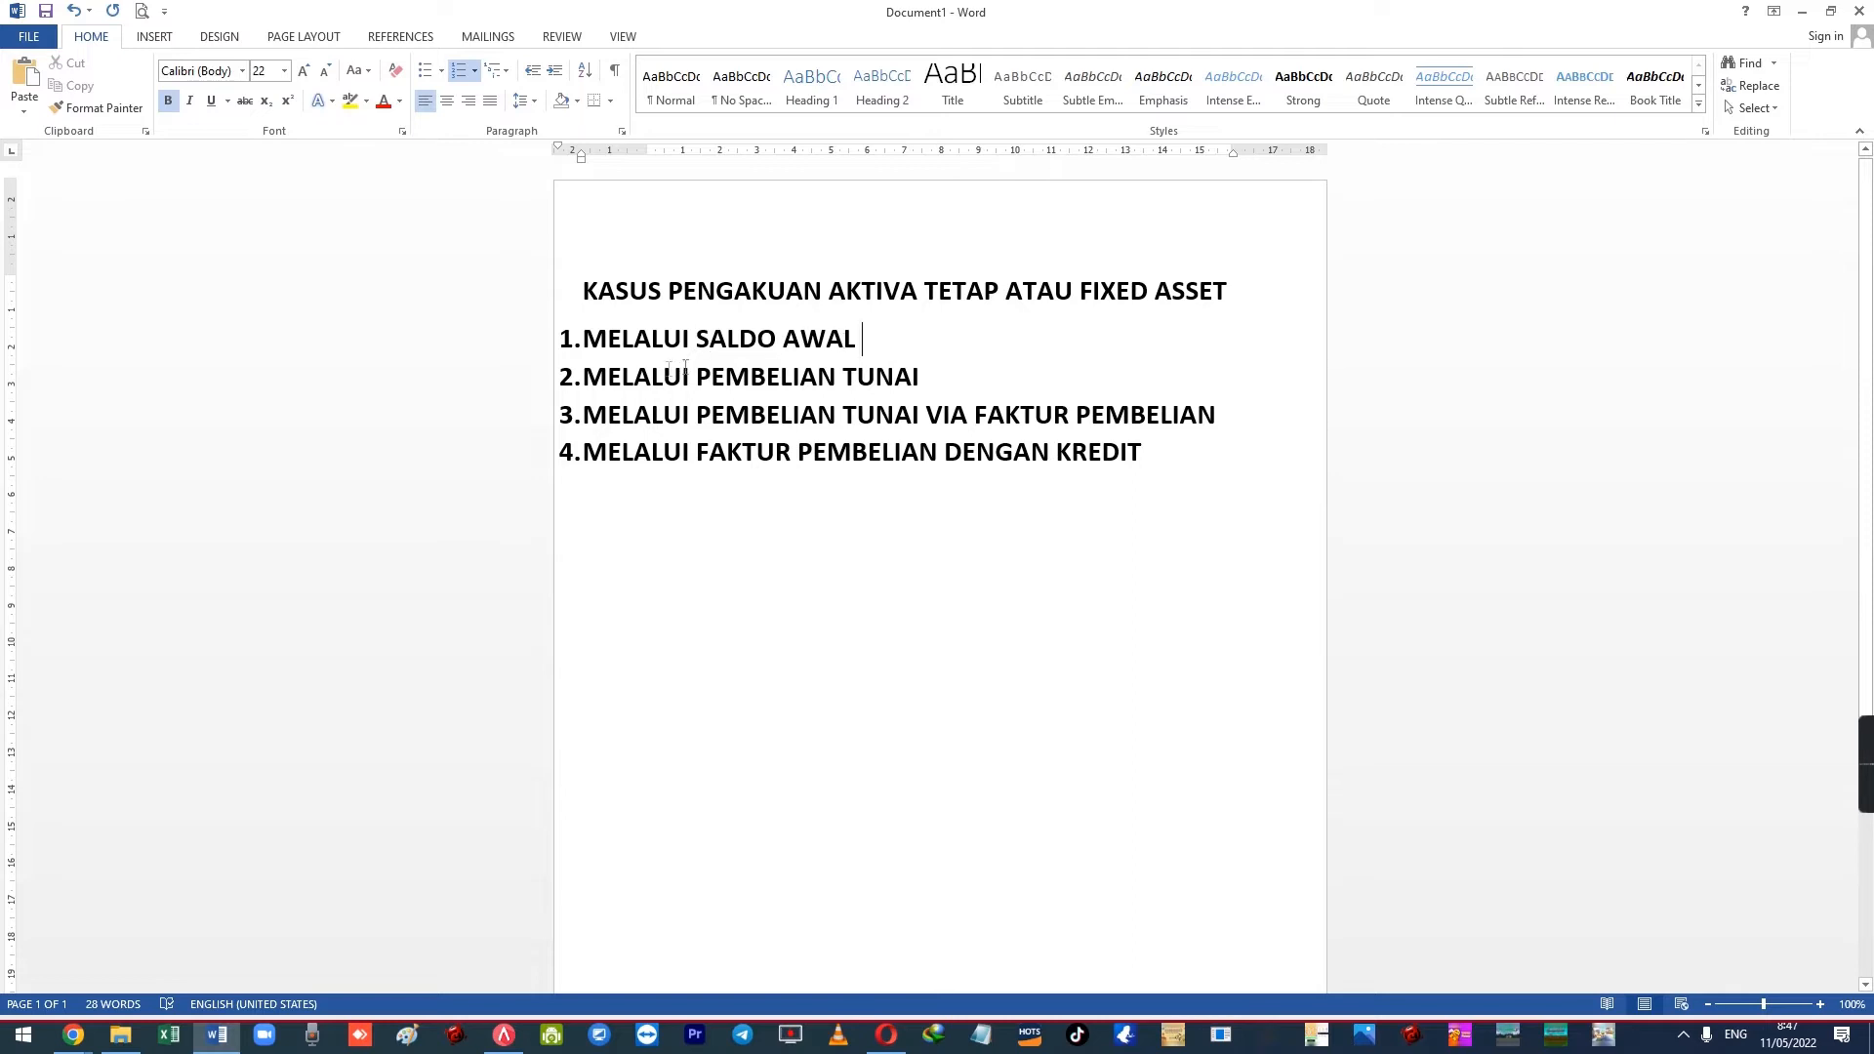
pyautogui.moveTo(590, 377); pyautogui.dragTo(927, 378)
pyautogui.click(954, 378)
pyautogui.moveTo(594, 414); pyautogui.dragTo(1150, 422)
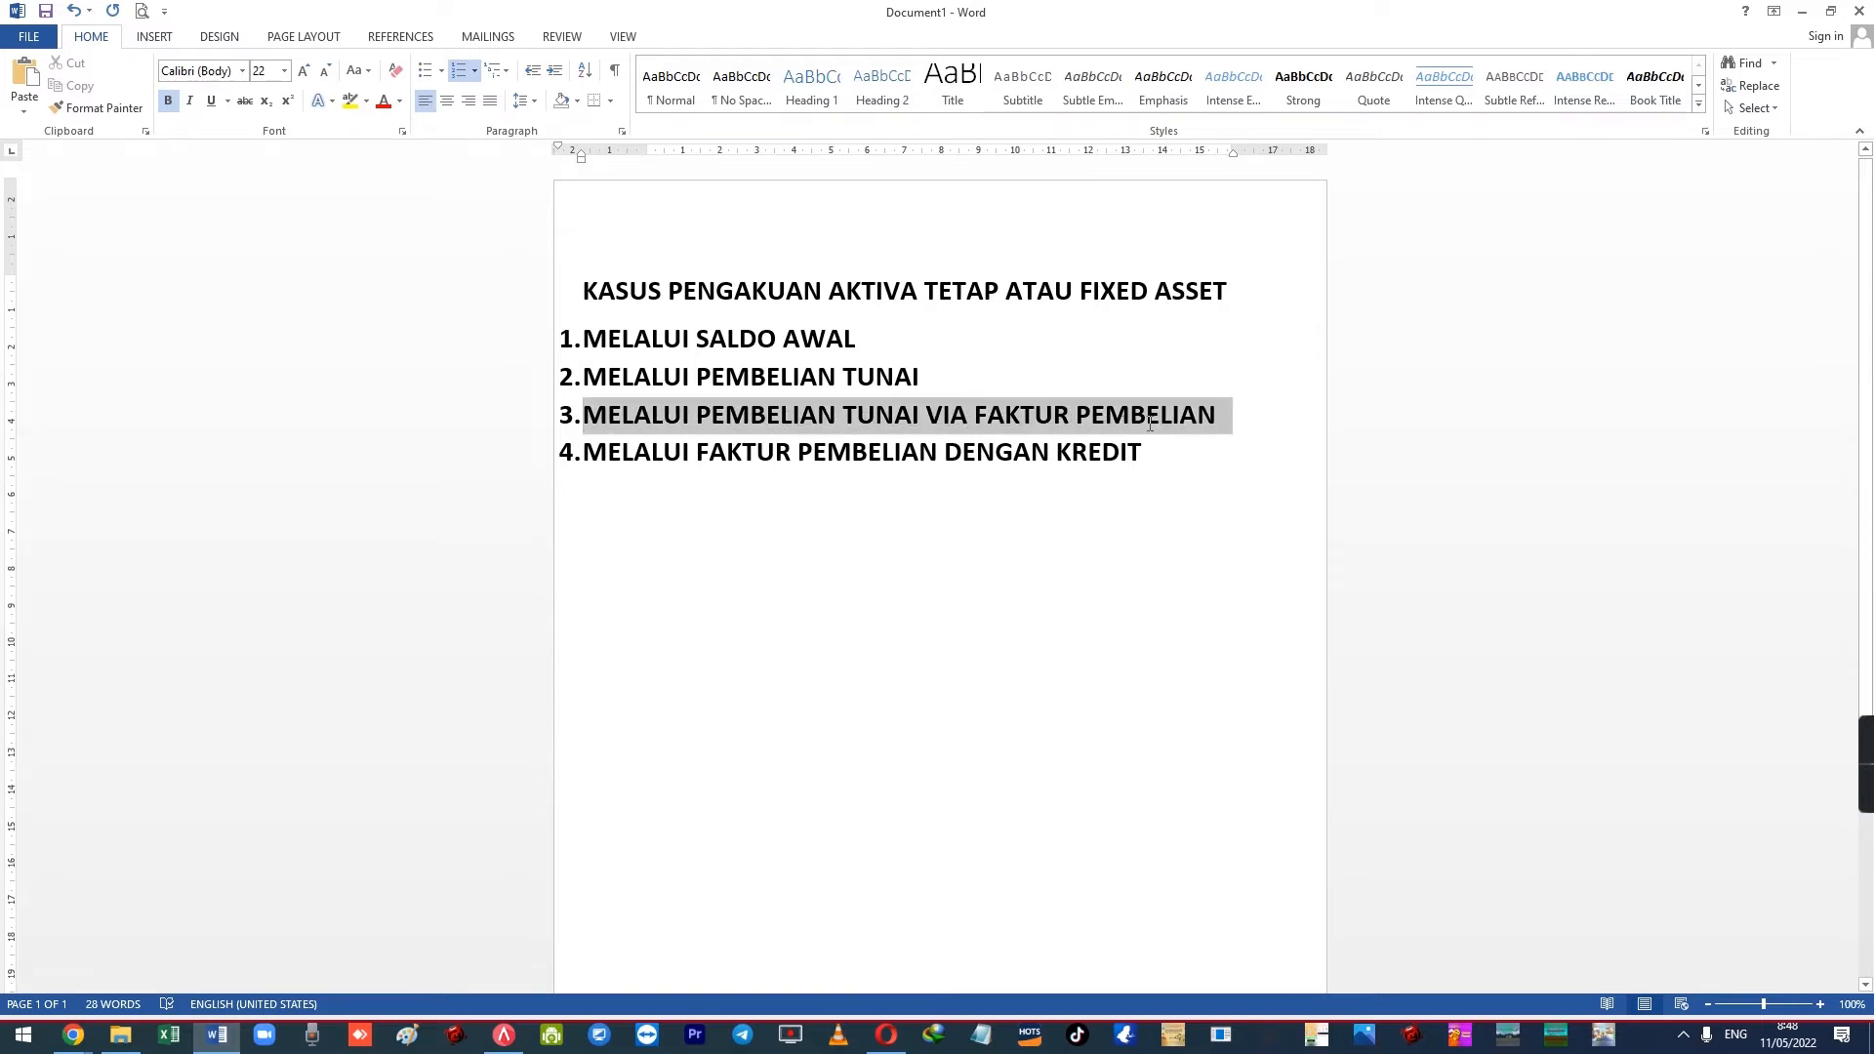
pyautogui.click(950, 383)
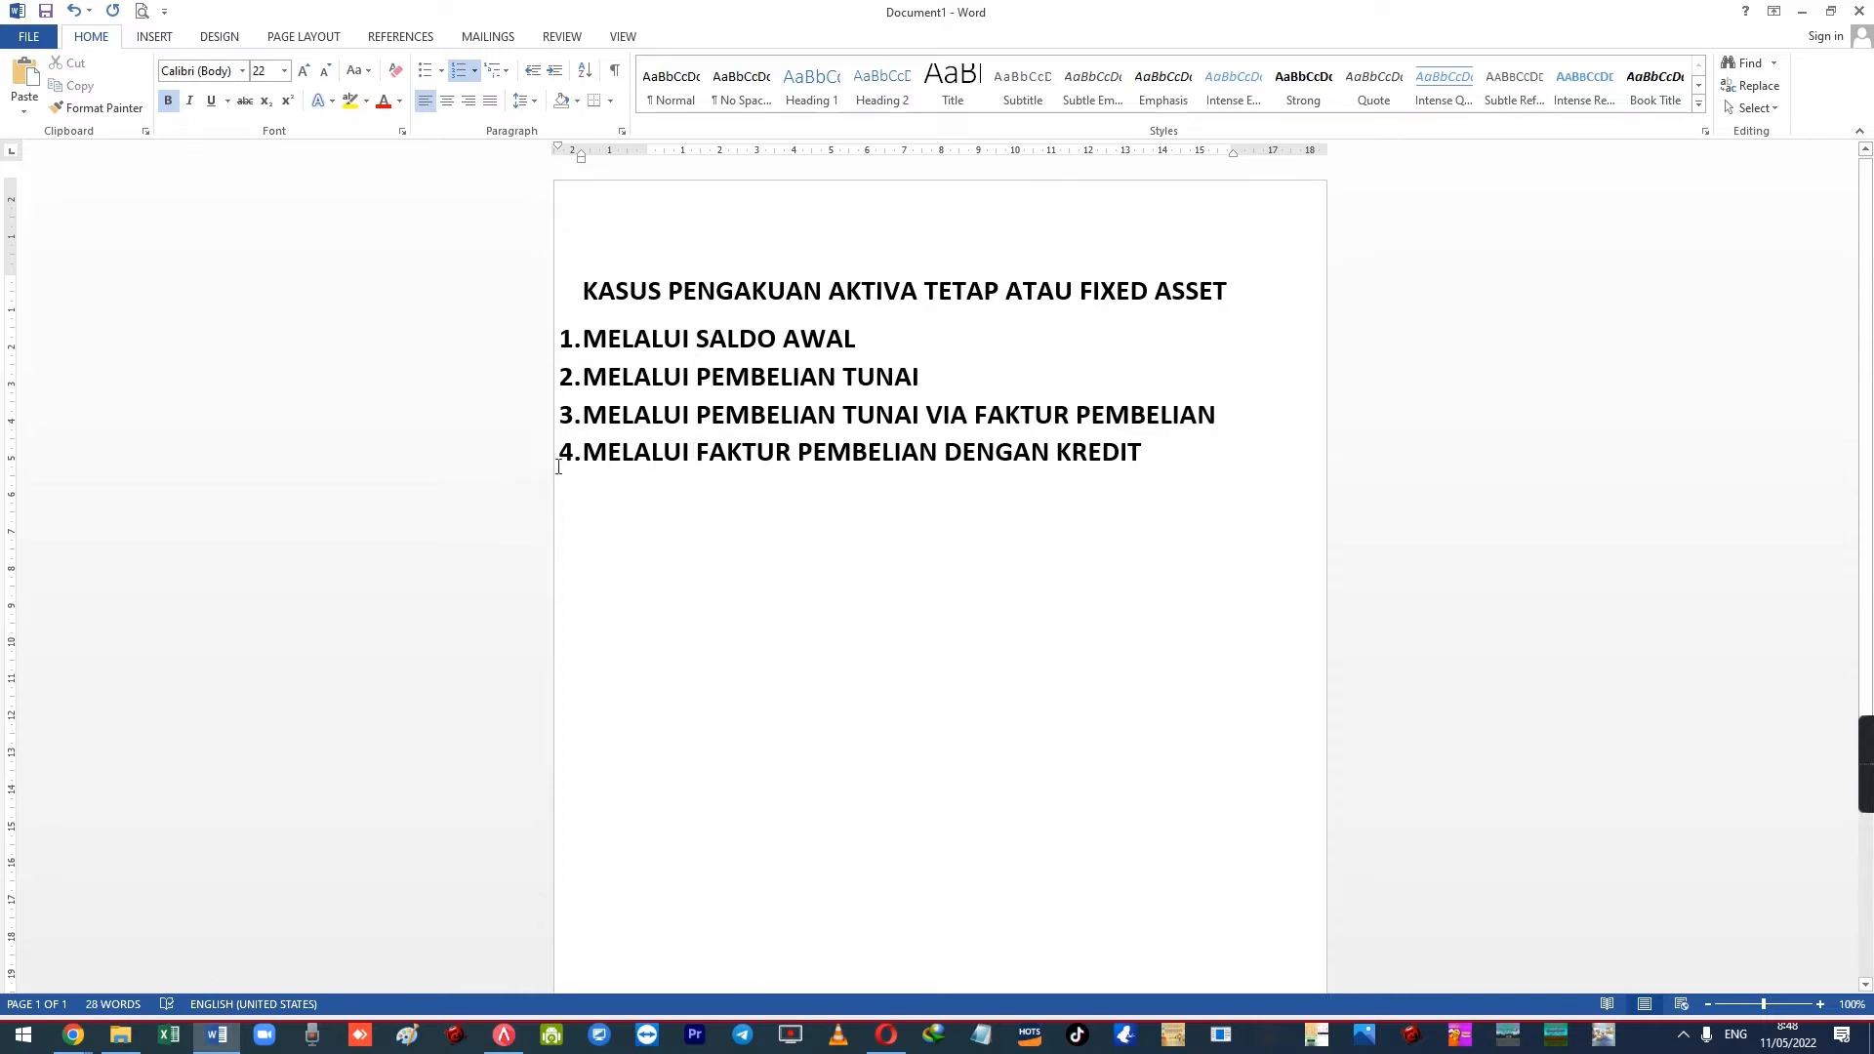
pyautogui.moveTo(593, 452); pyautogui.dragTo(1154, 457)
pyautogui.click(1179, 465)
pyautogui.click(504, 1035)
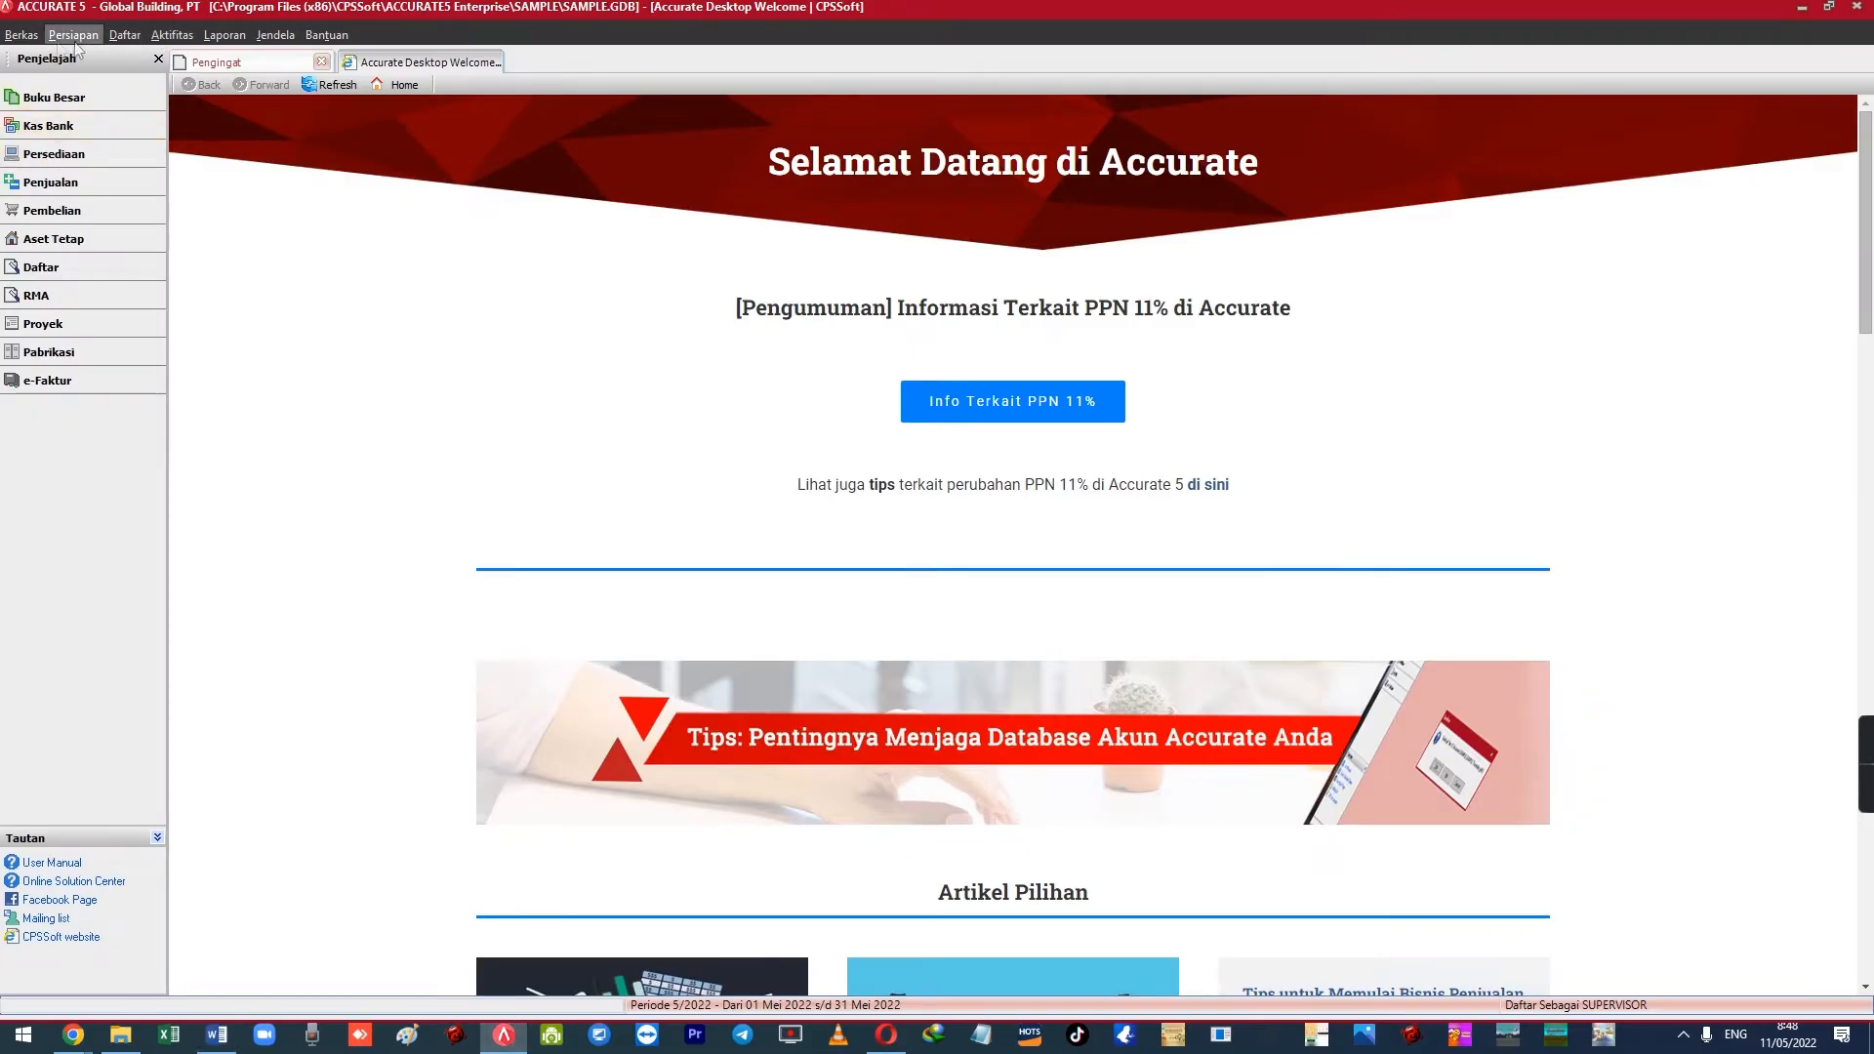
# Open Daftar > Aktiva Tetap > Tipe Aktiva Tetap Pajak and start Impor dari File
pyautogui.click(125, 36)
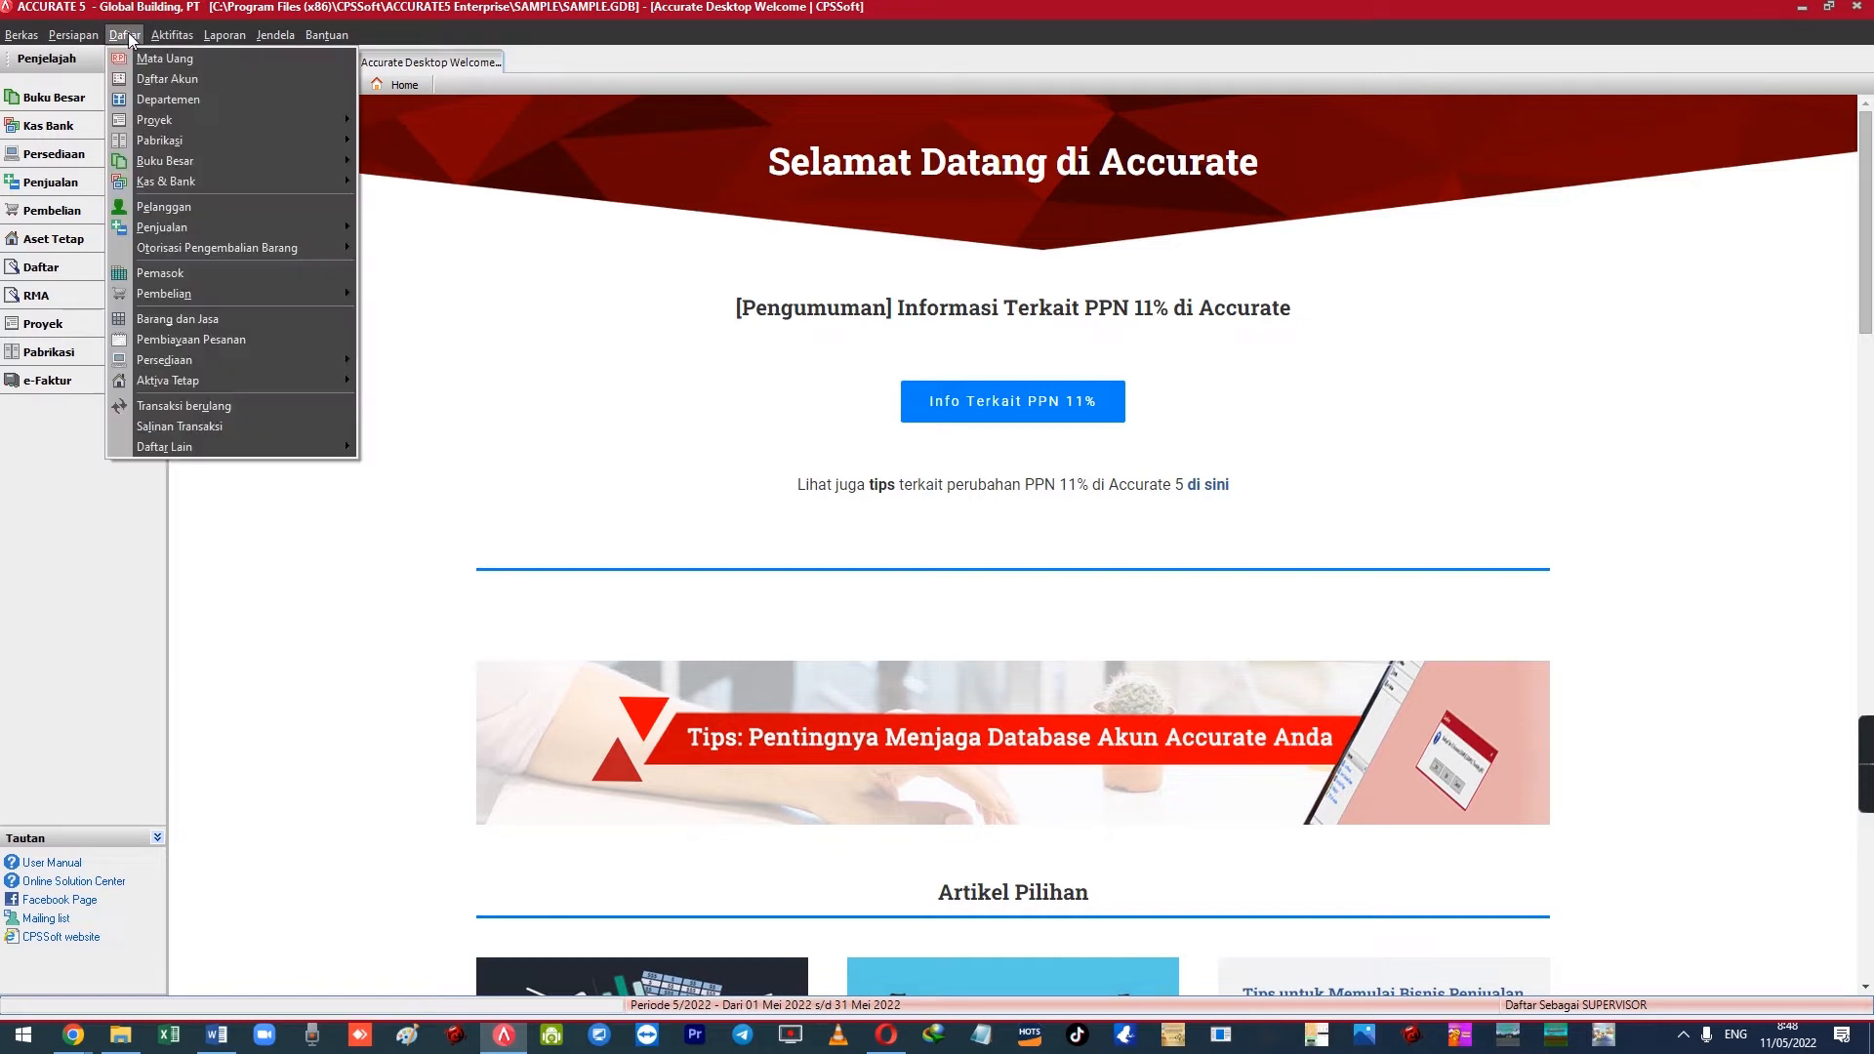
pyautogui.moveTo(270, 386)
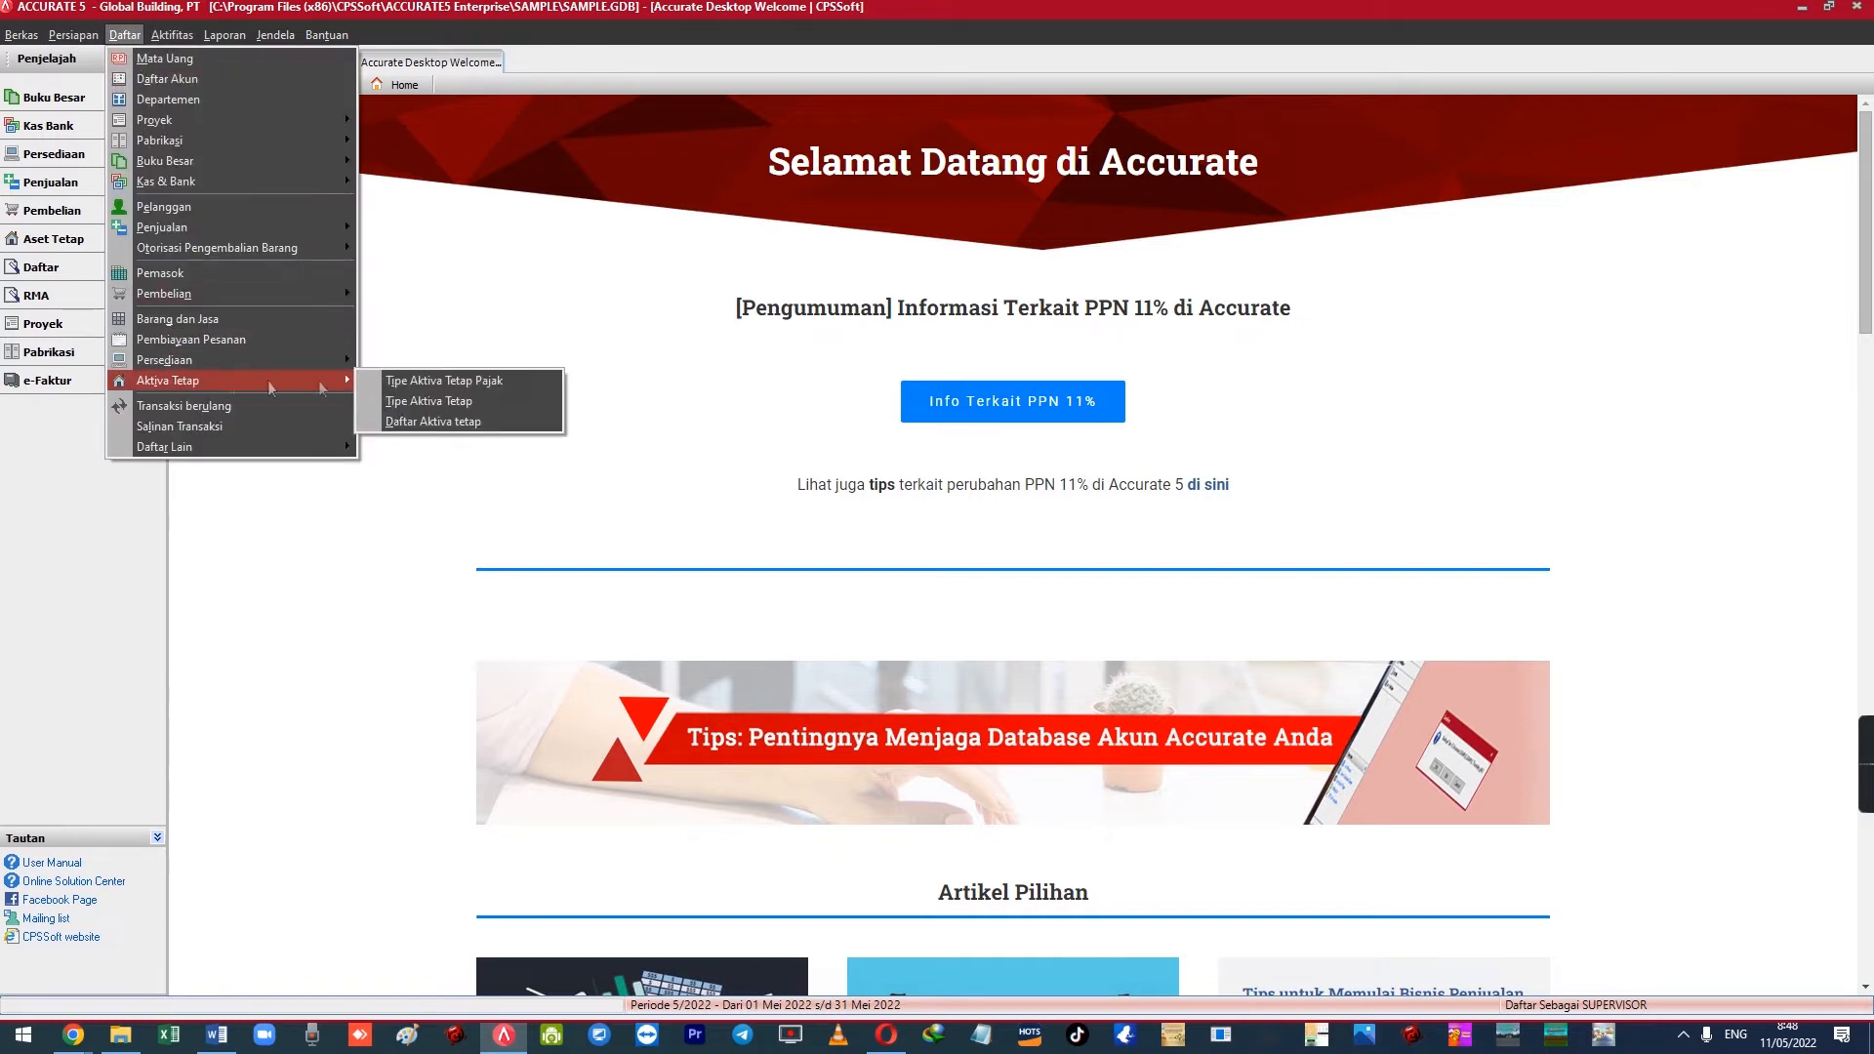
pyautogui.click(436, 381)
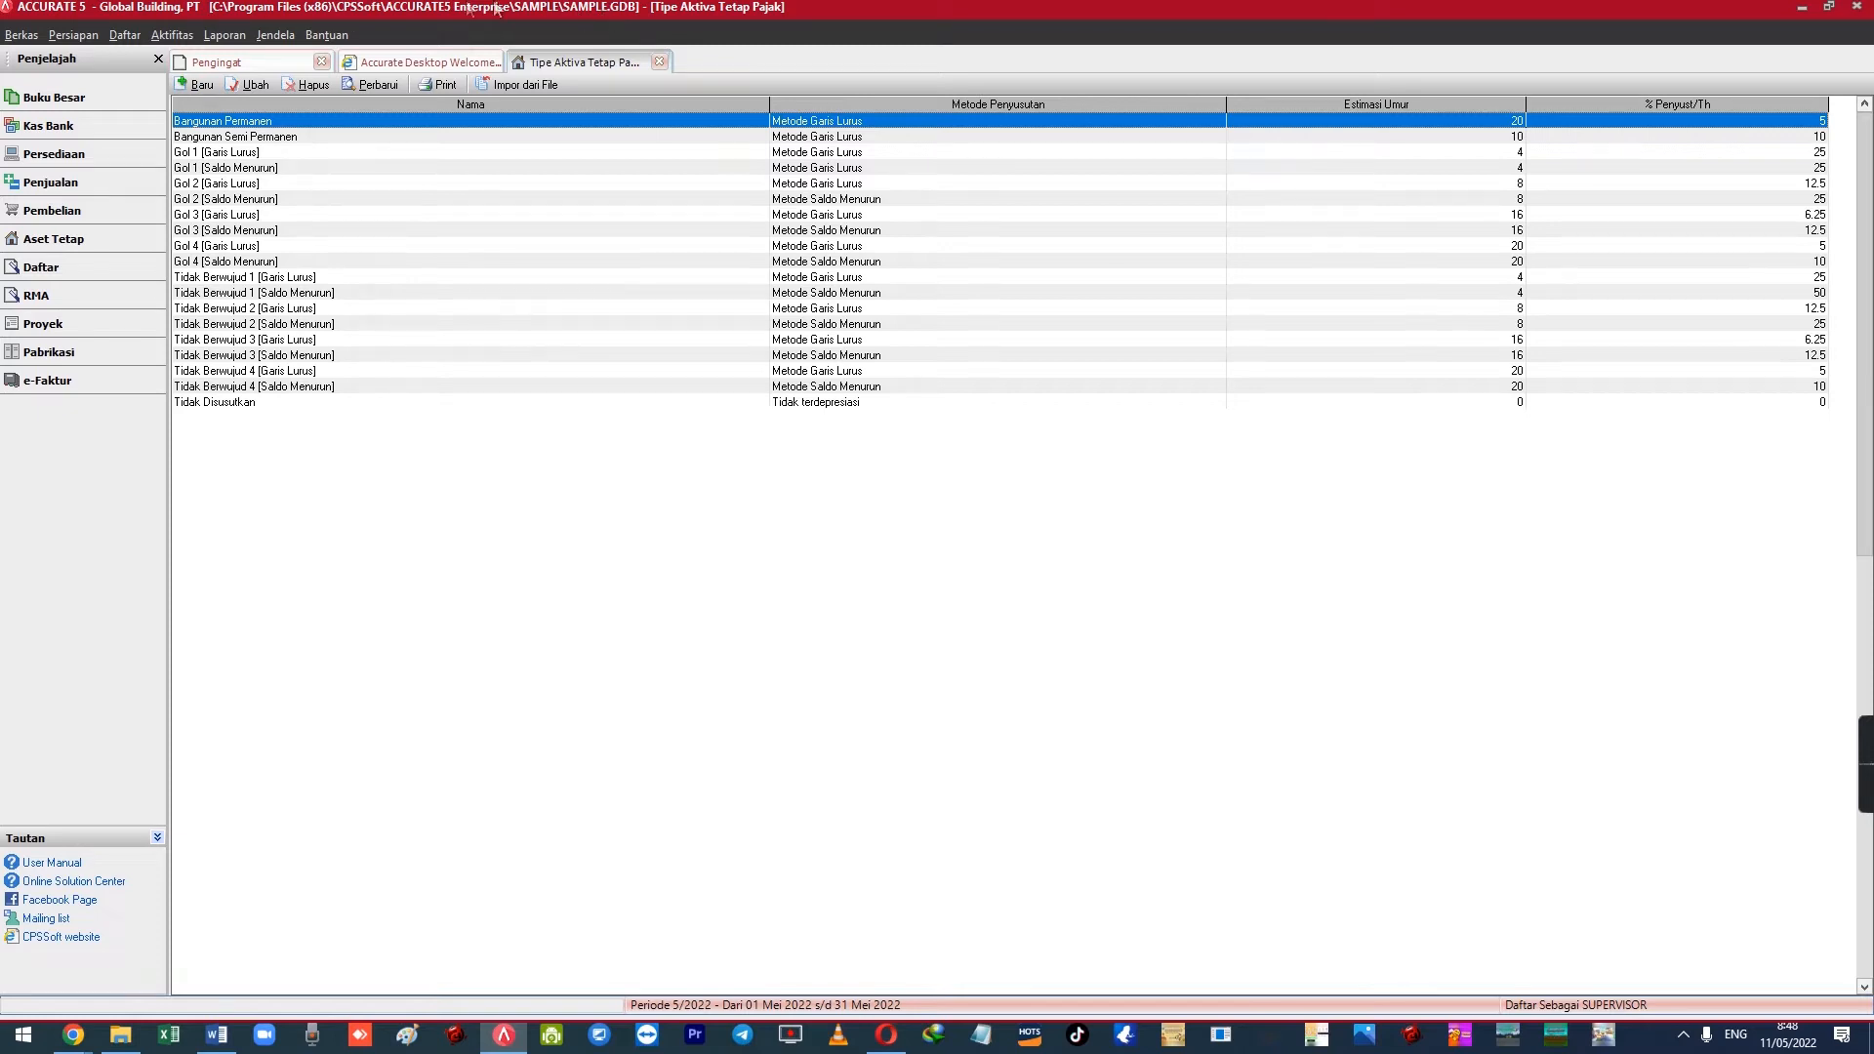
pyautogui.click(515, 84)
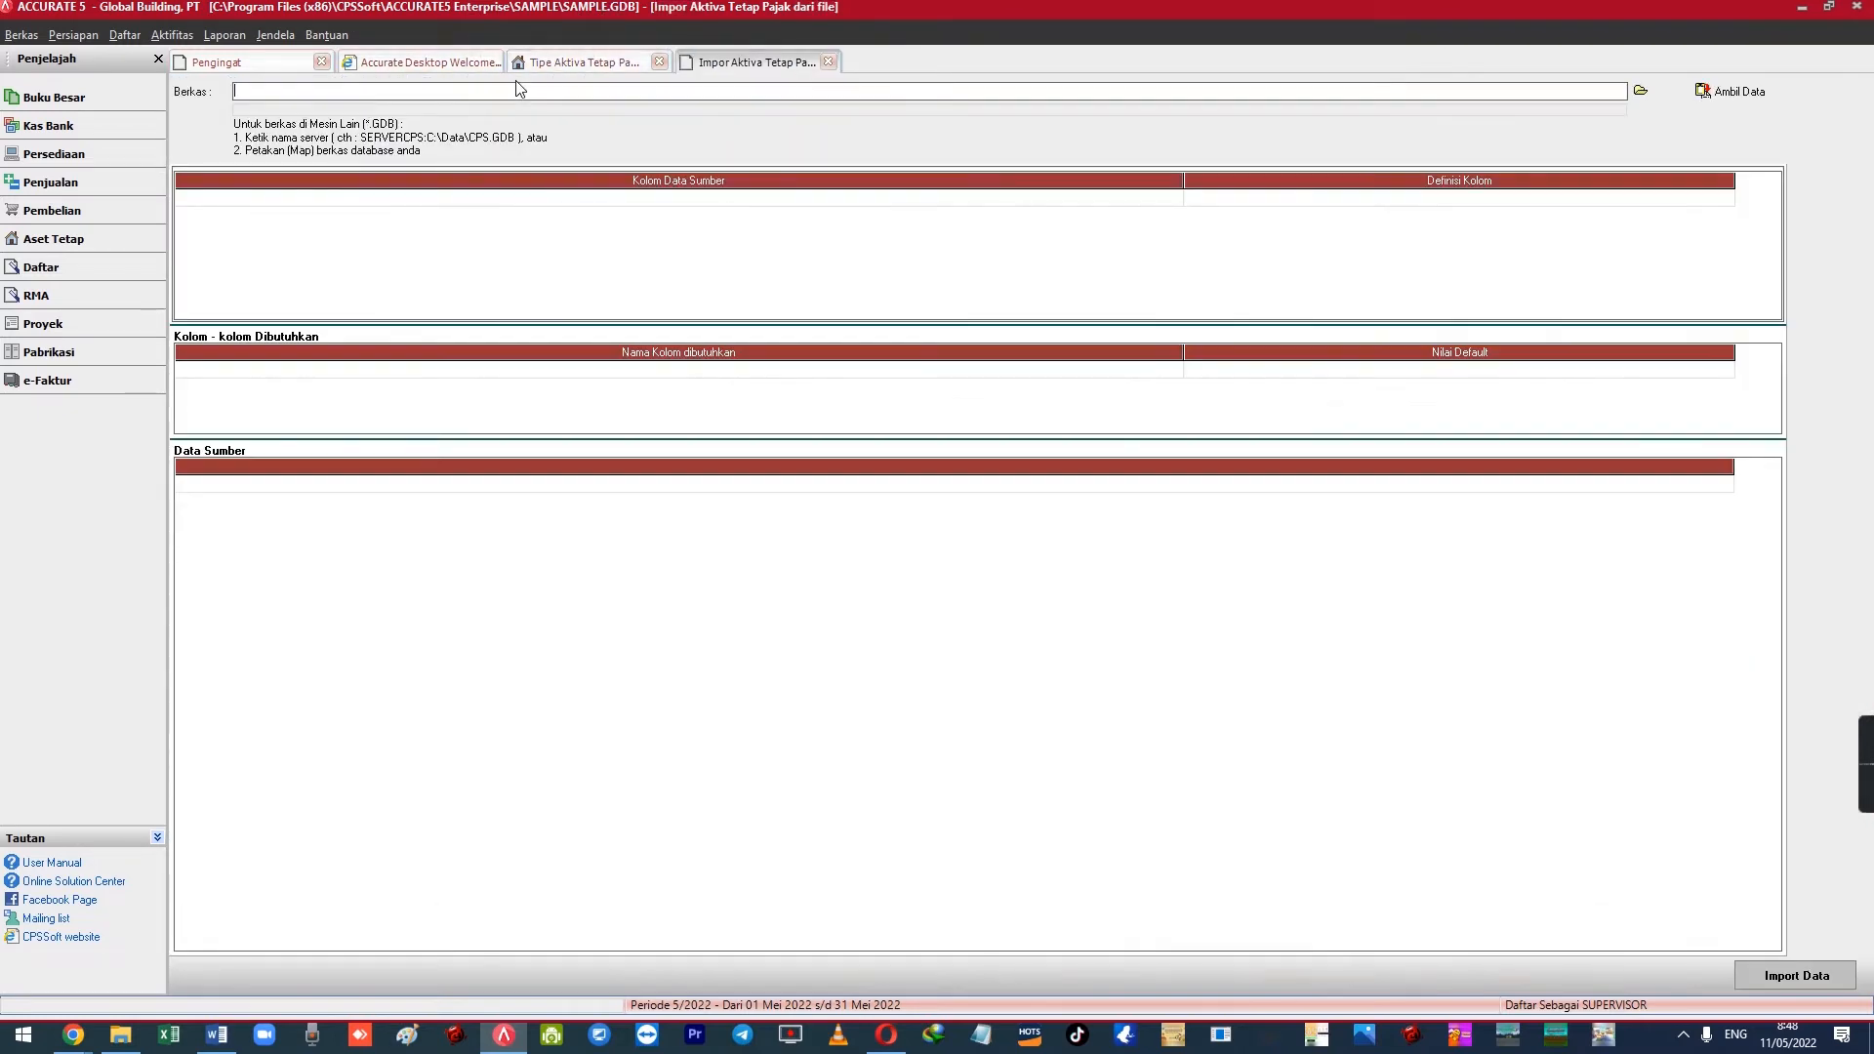
# Choose C:\Program Files (x86)\CPSSoft\ACCURATE4 Deluxe\Sample\Sample.GDB as the import source
pyautogui.click(1640, 91)
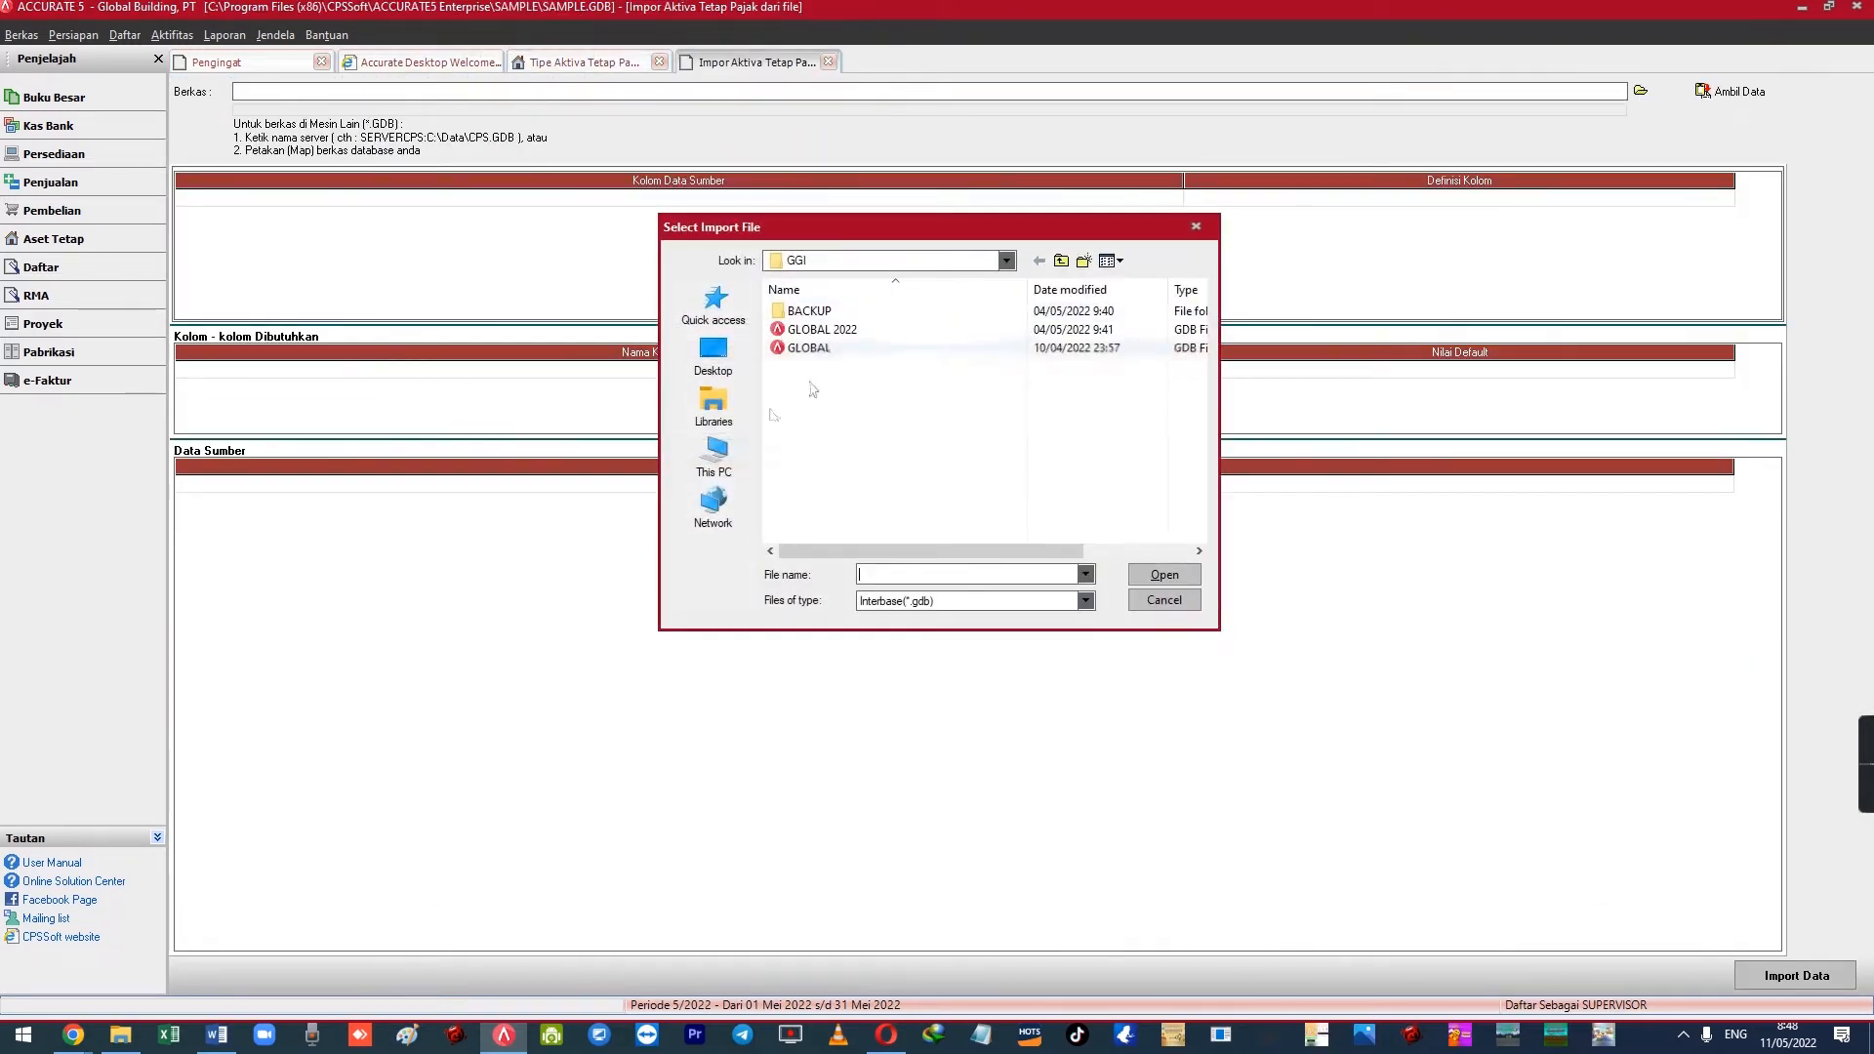
pyautogui.click(716, 477)
pyautogui.scroll(-5, 945, 483)
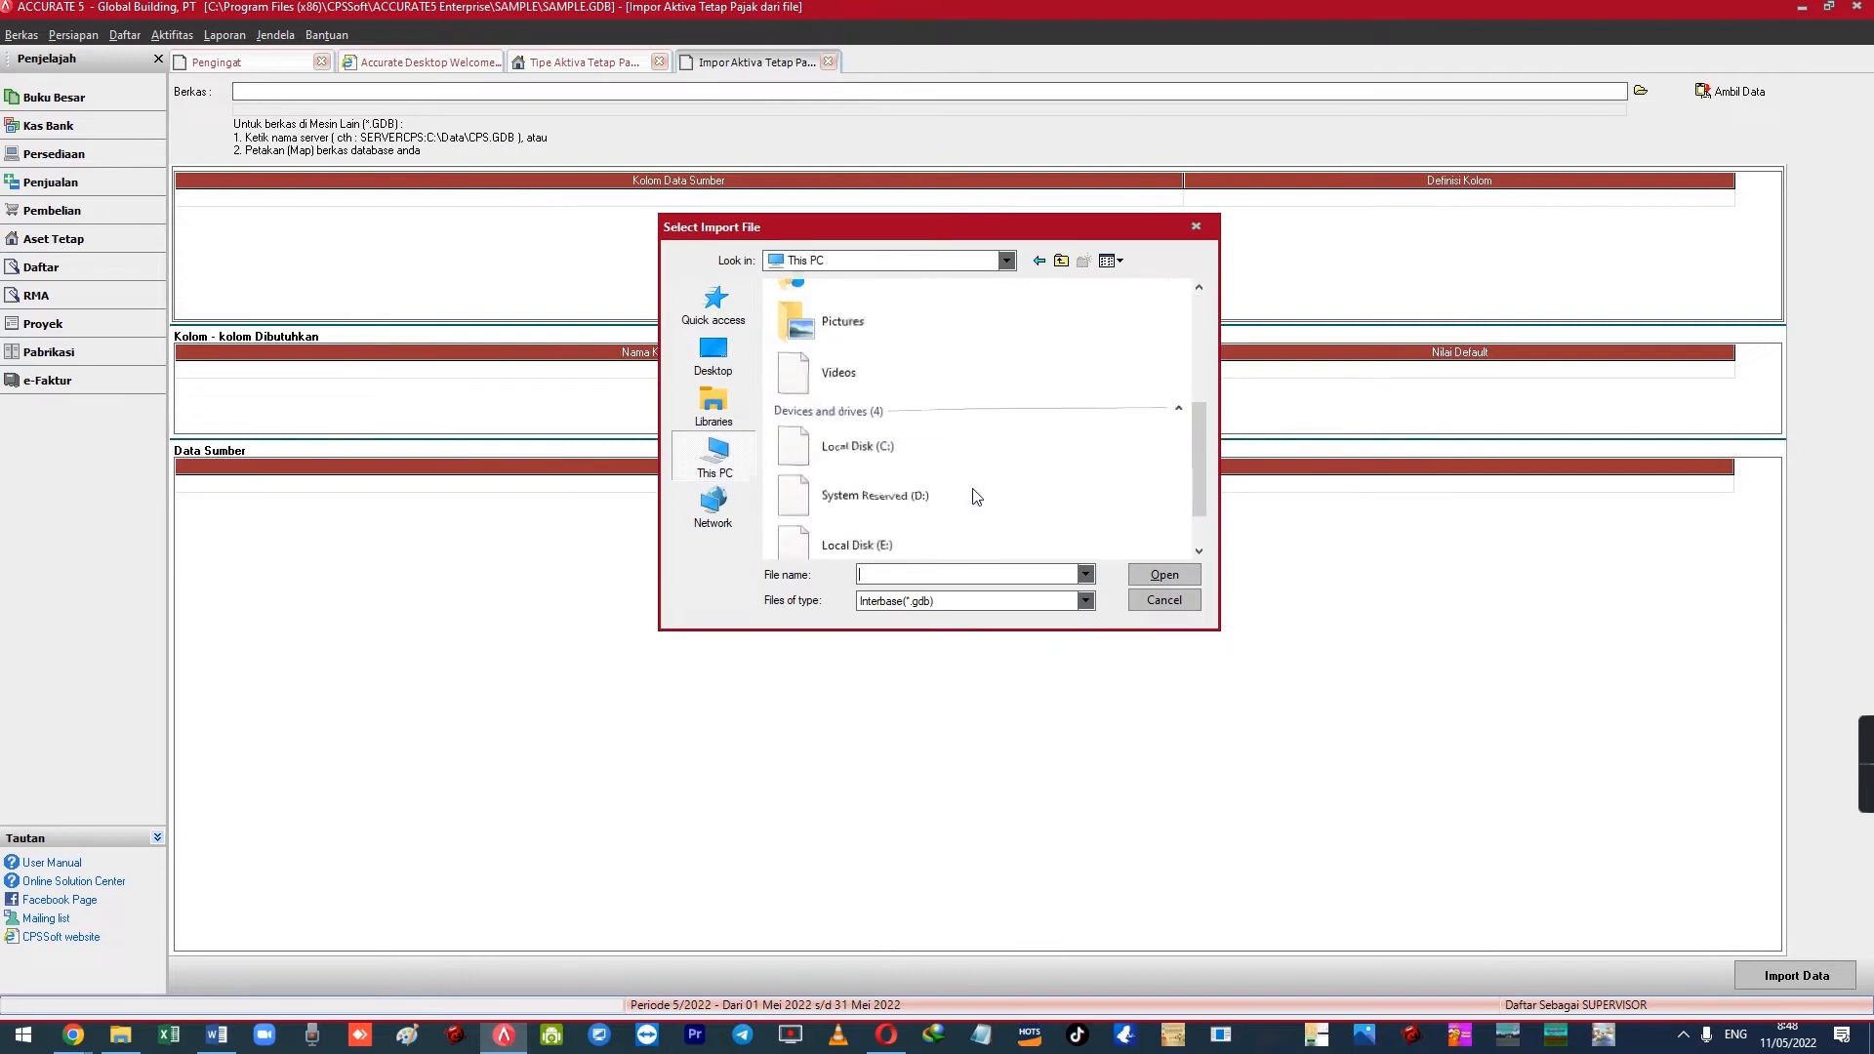
pyautogui.doubleClick(887, 449)
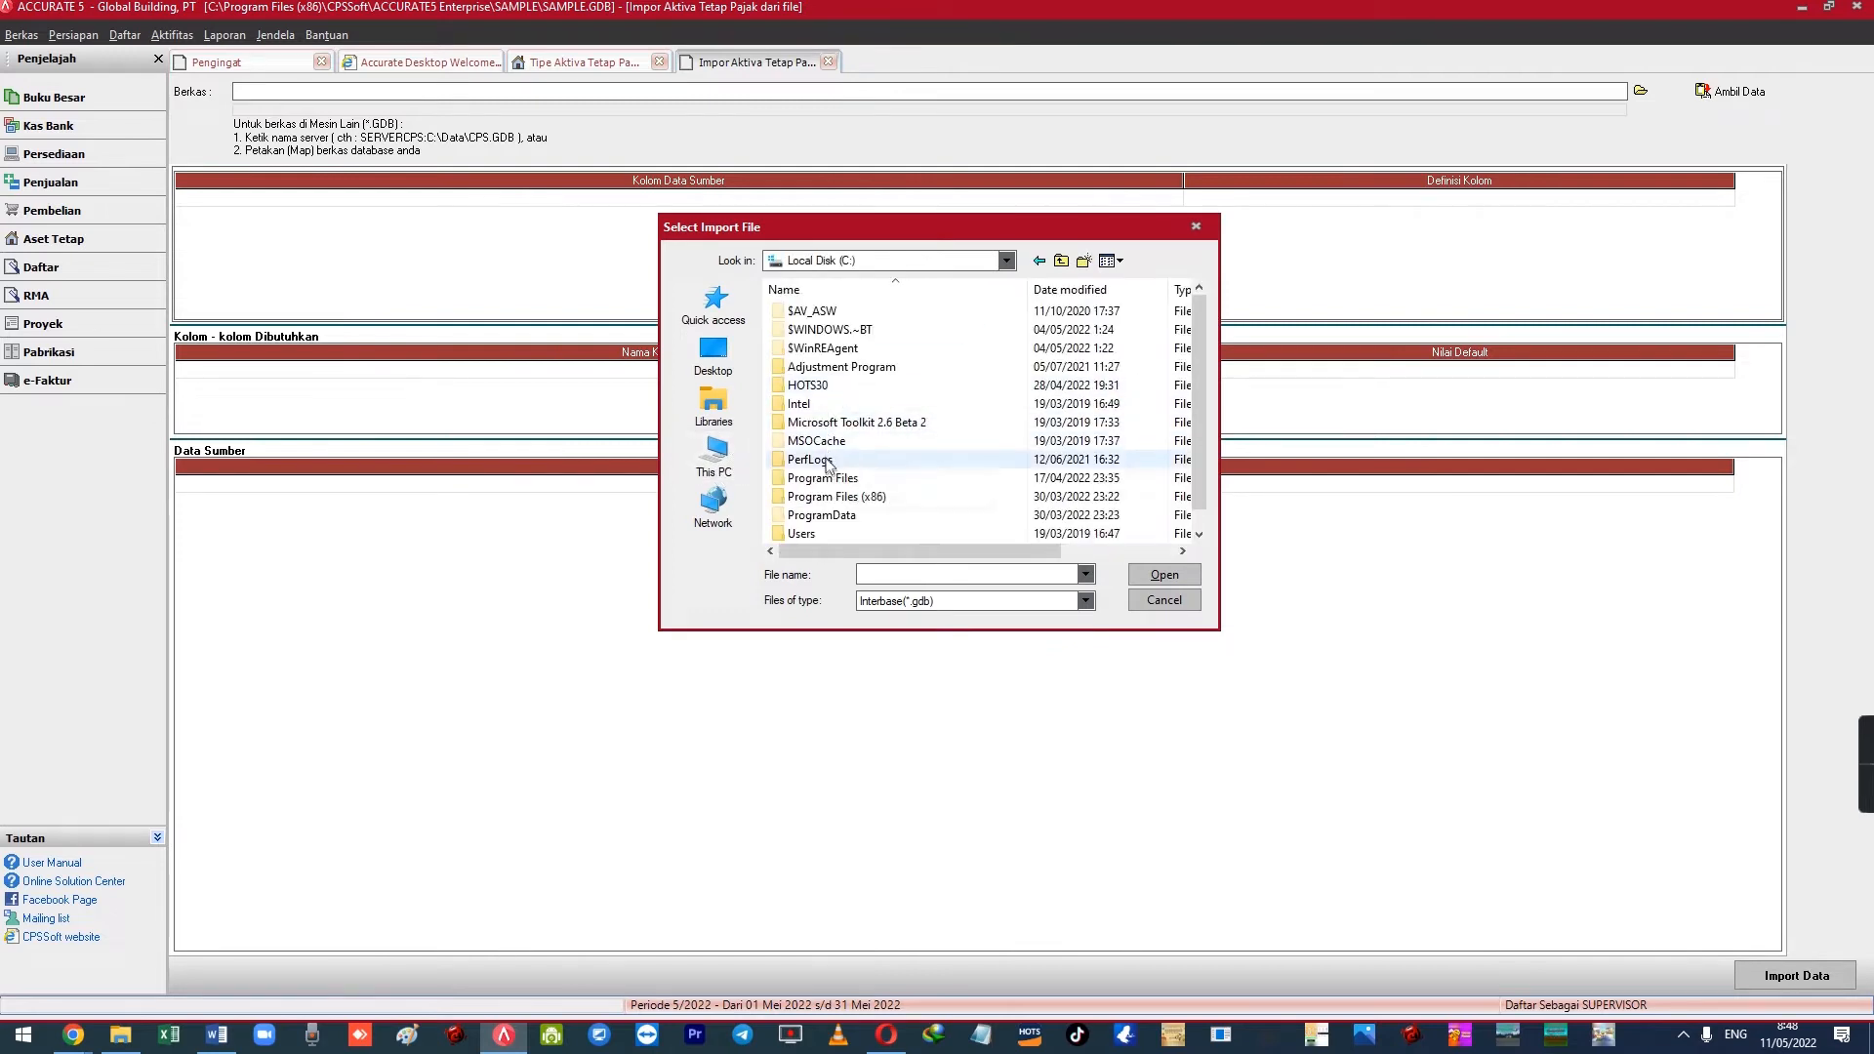
pyautogui.doubleClick(837, 497)
pyautogui.doubleClick(815, 384)
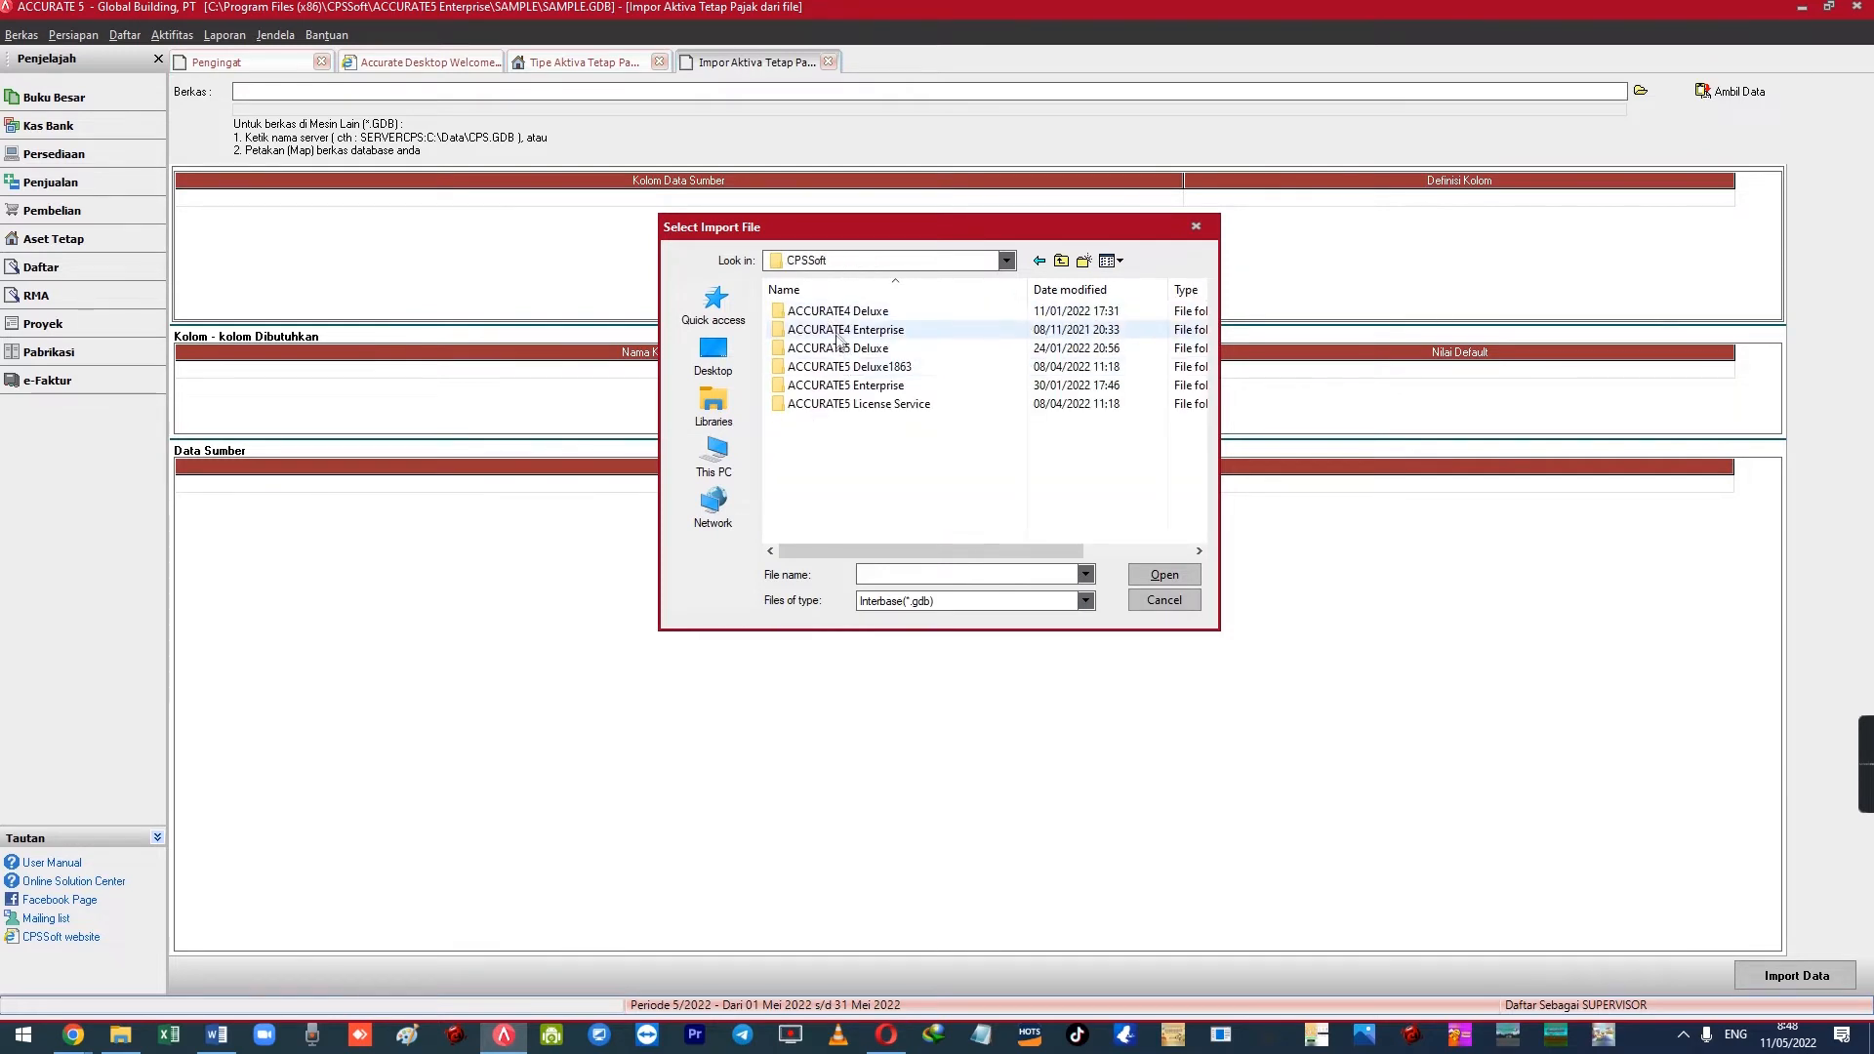
pyautogui.doubleClick(818, 312)
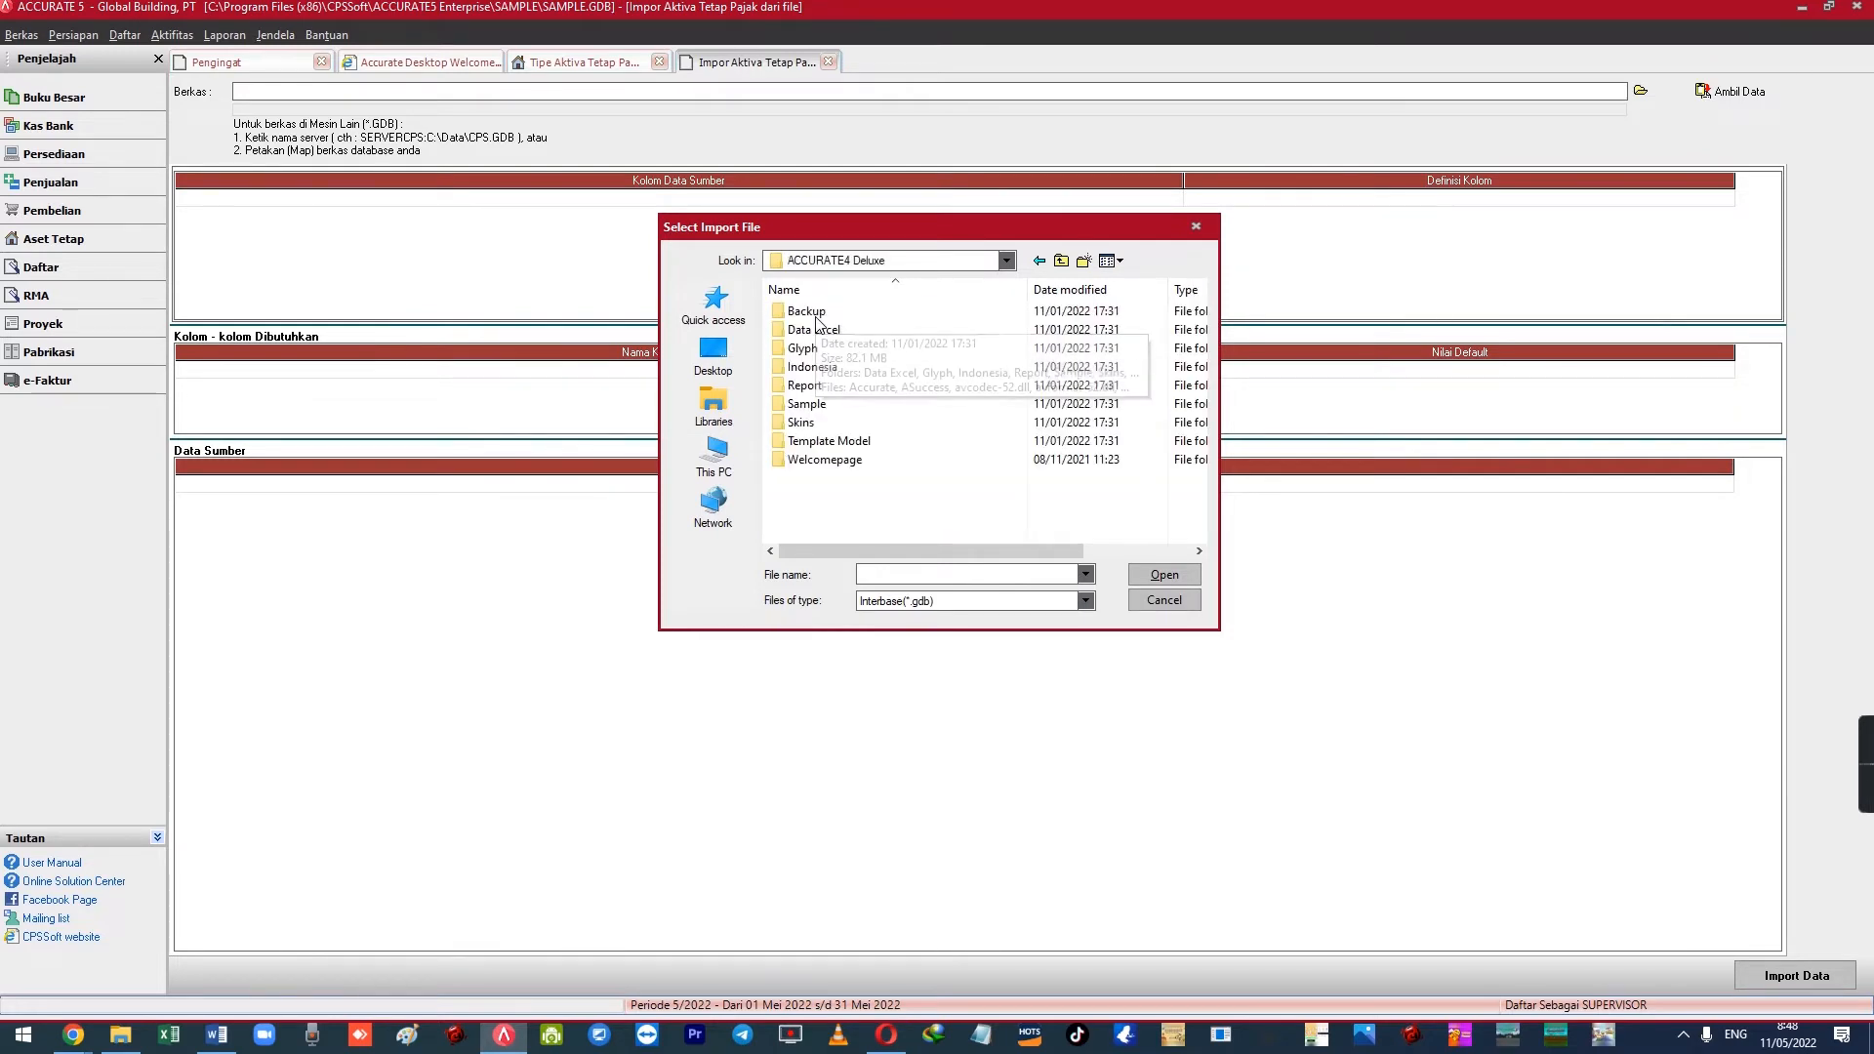
pyautogui.doubleClick(818, 404)
pyautogui.click(813, 316)
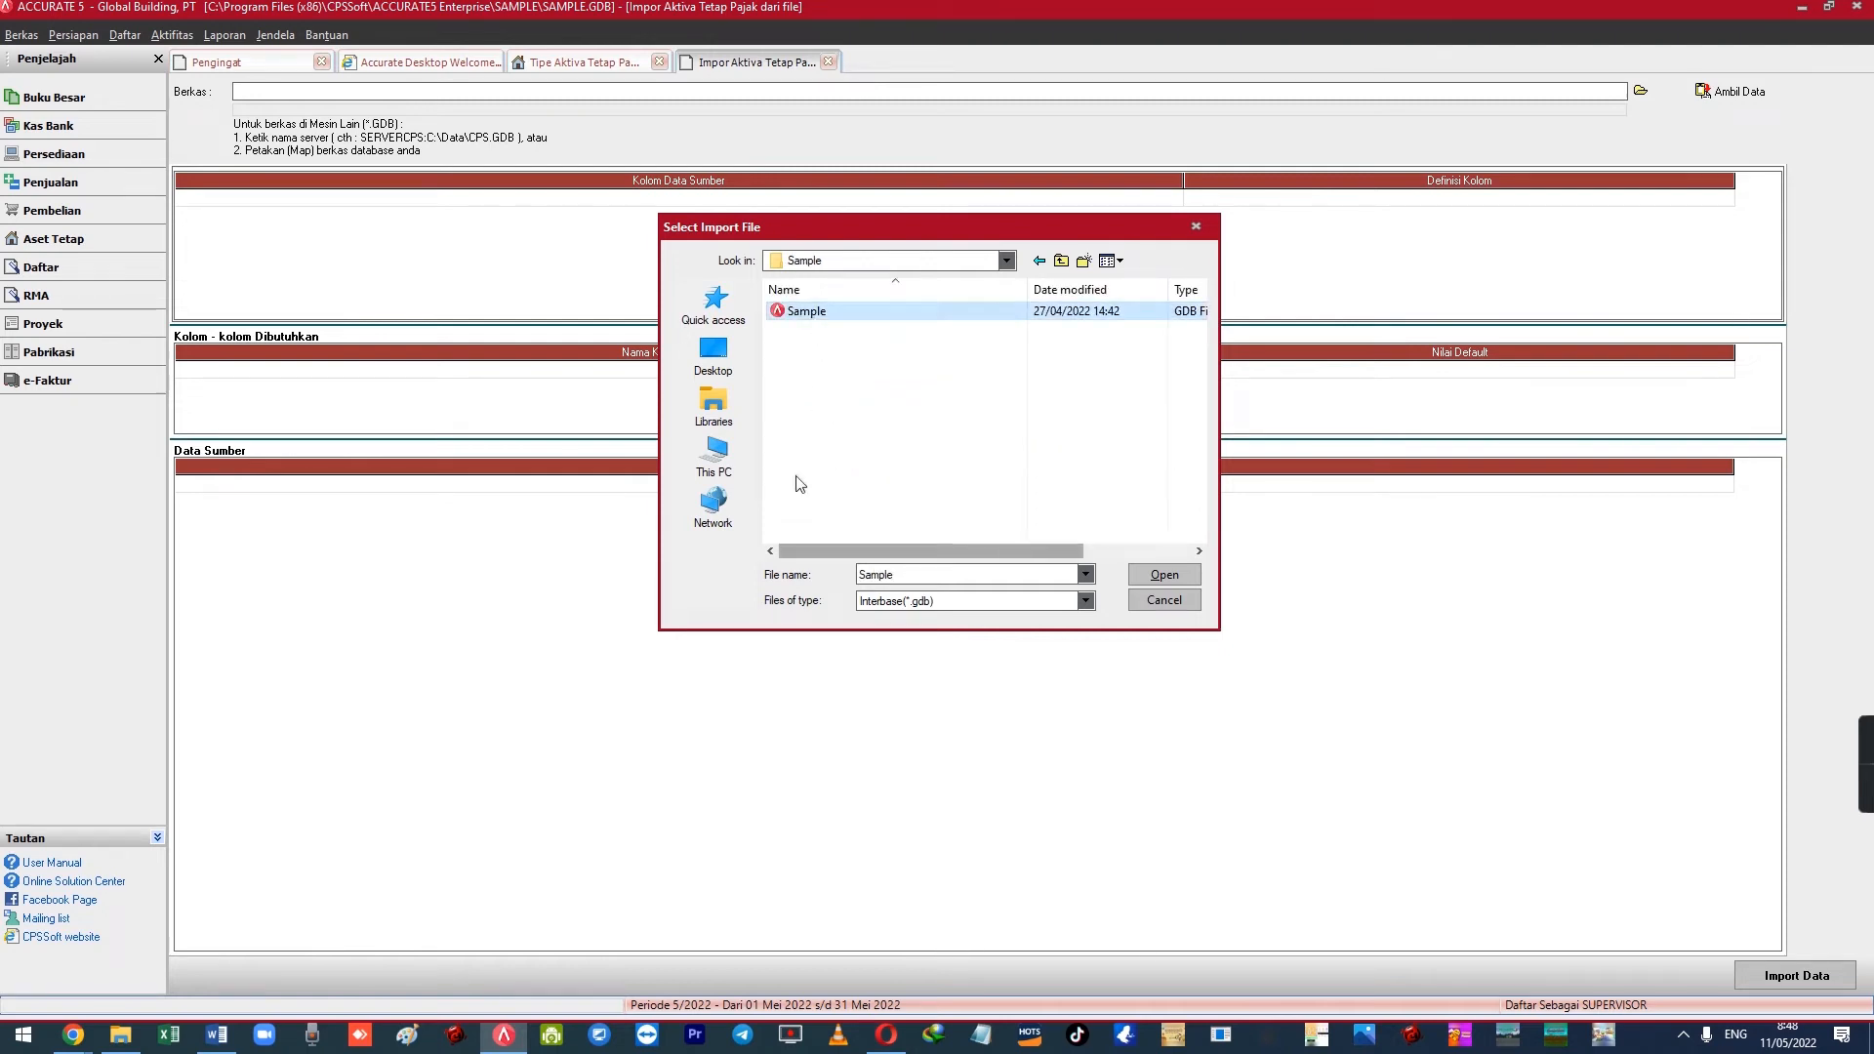
pyautogui.click(1165, 575)
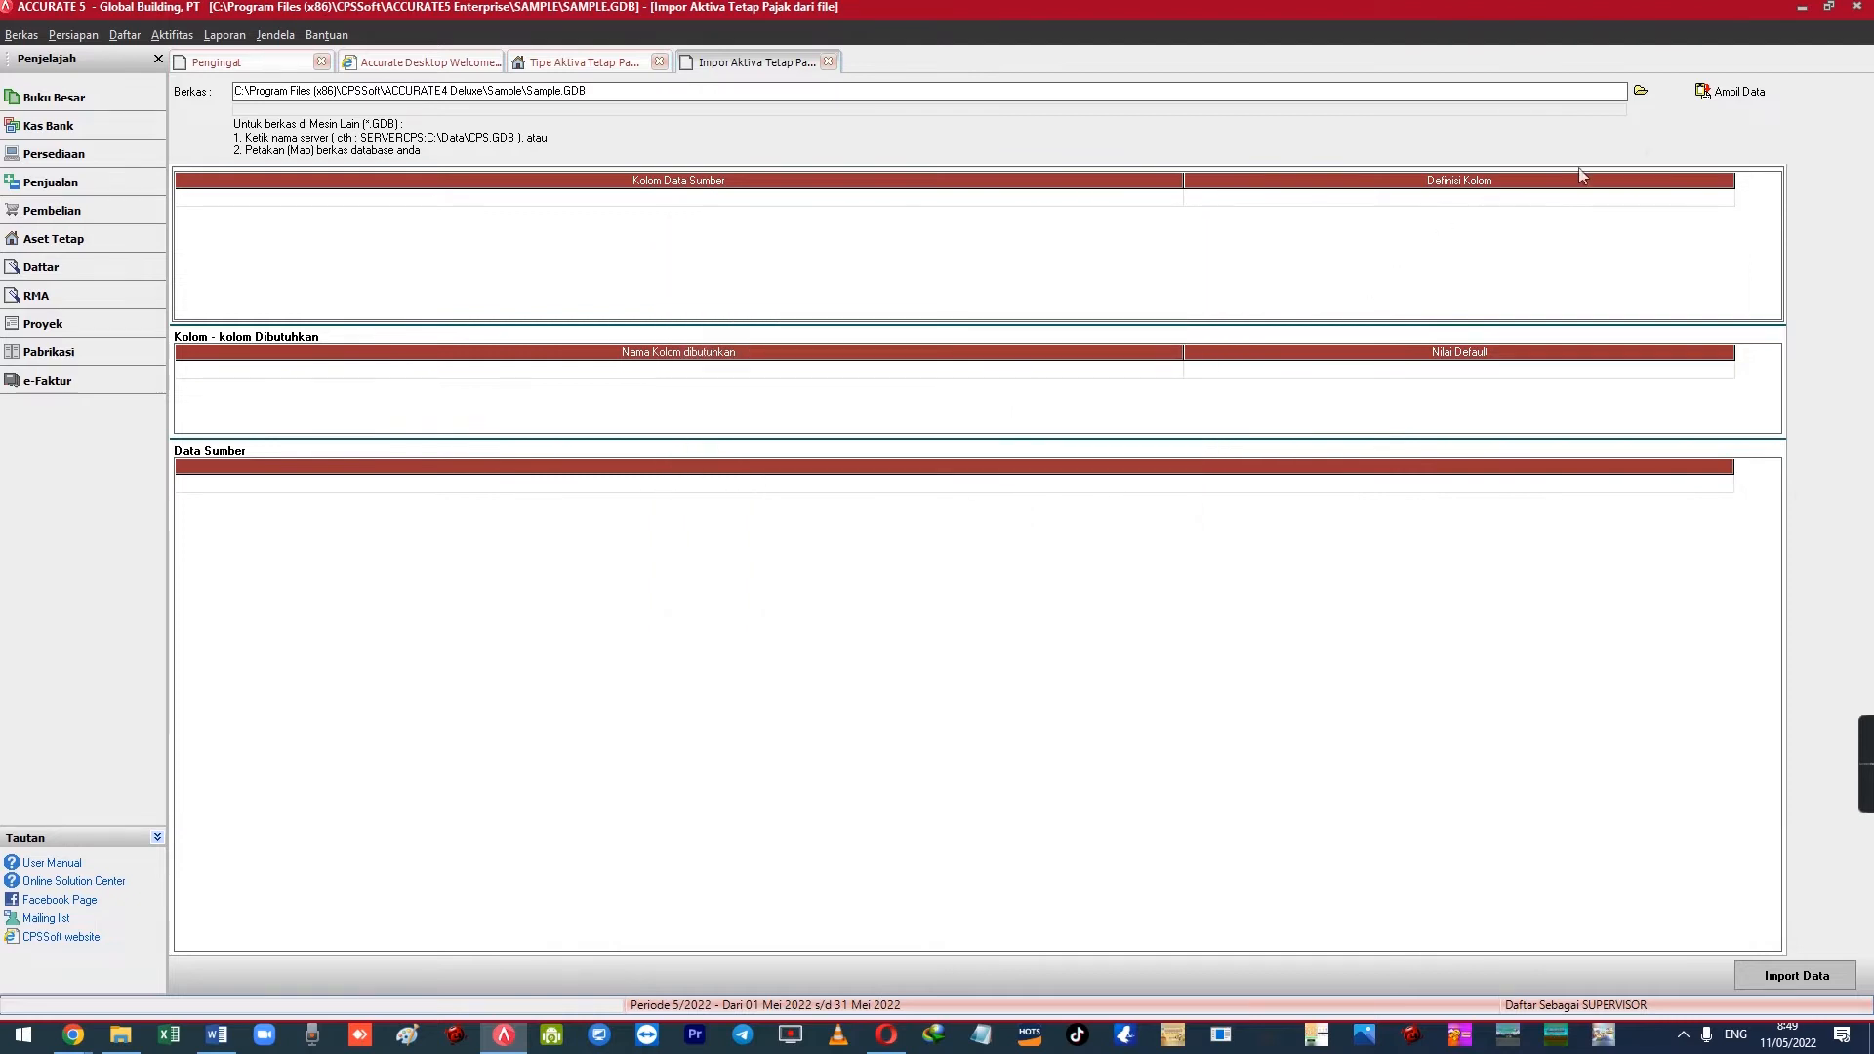
# Load the data and check the tax group, economic life and depreciation method column mappings
pyautogui.click(1732, 92)
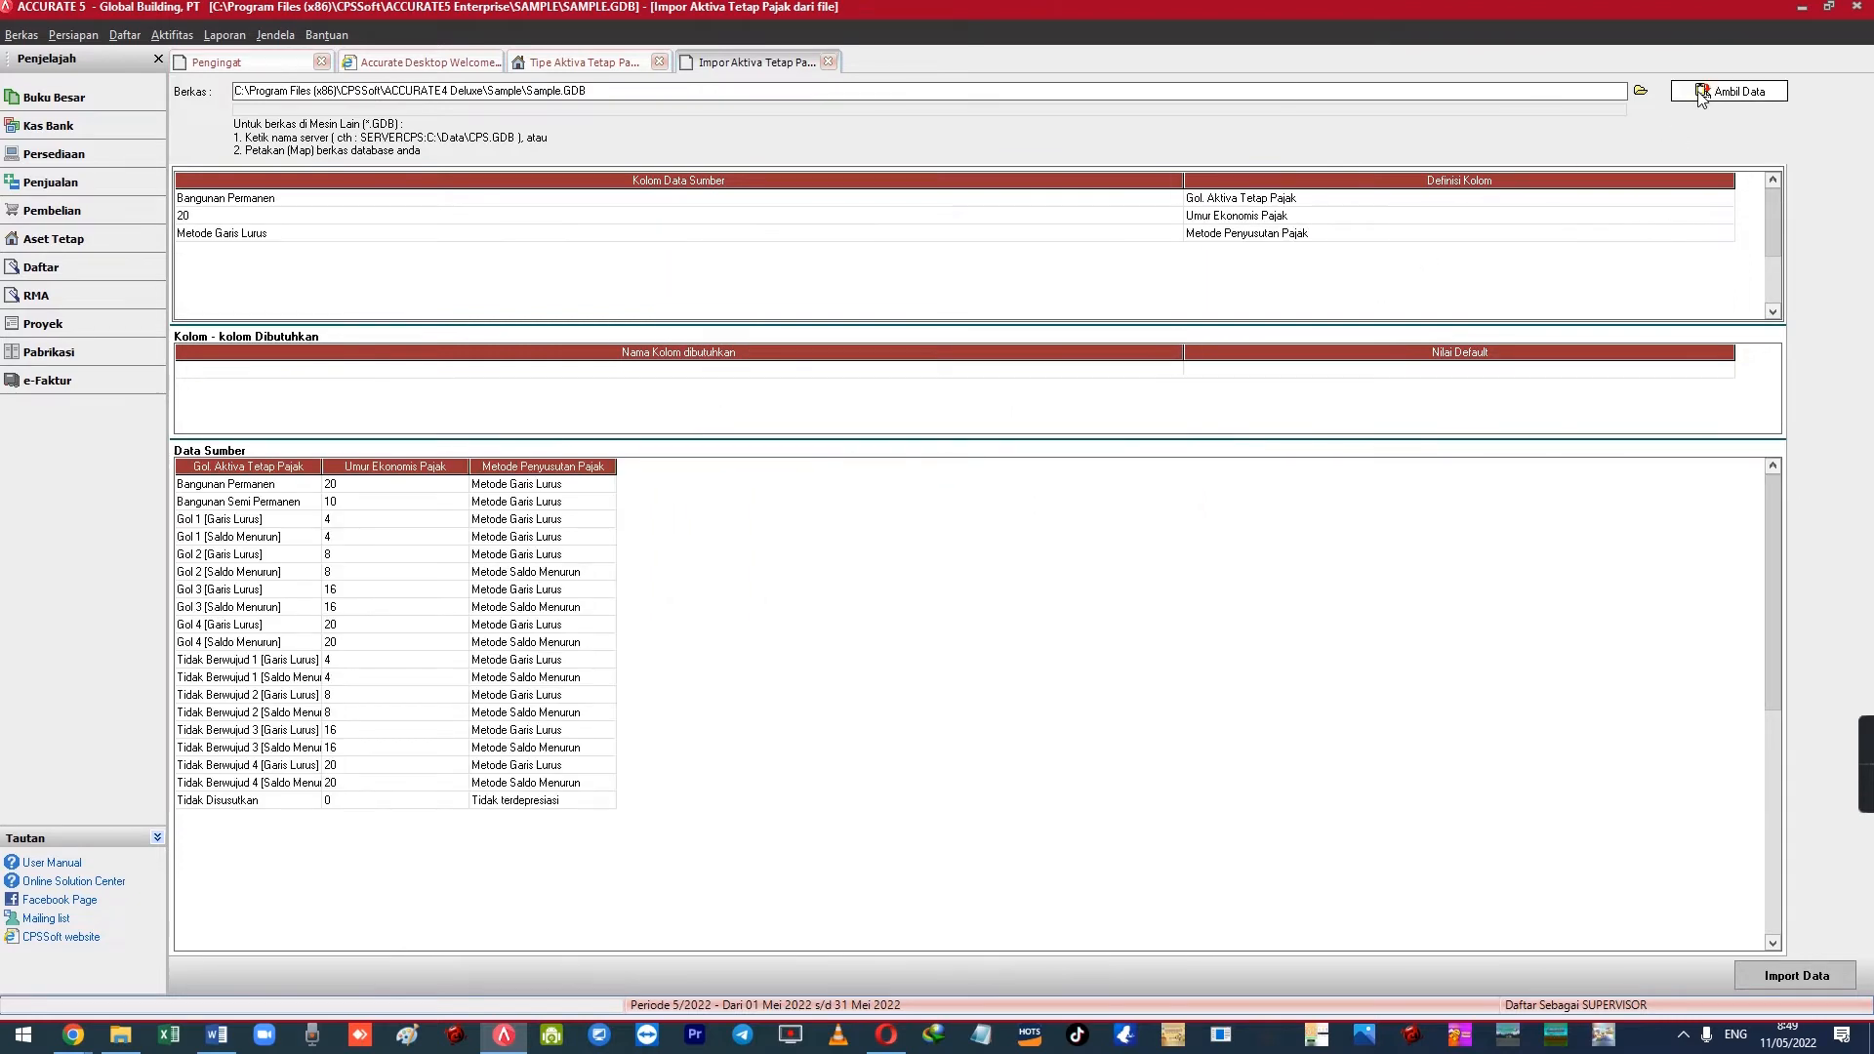
pyautogui.click(1195, 202)
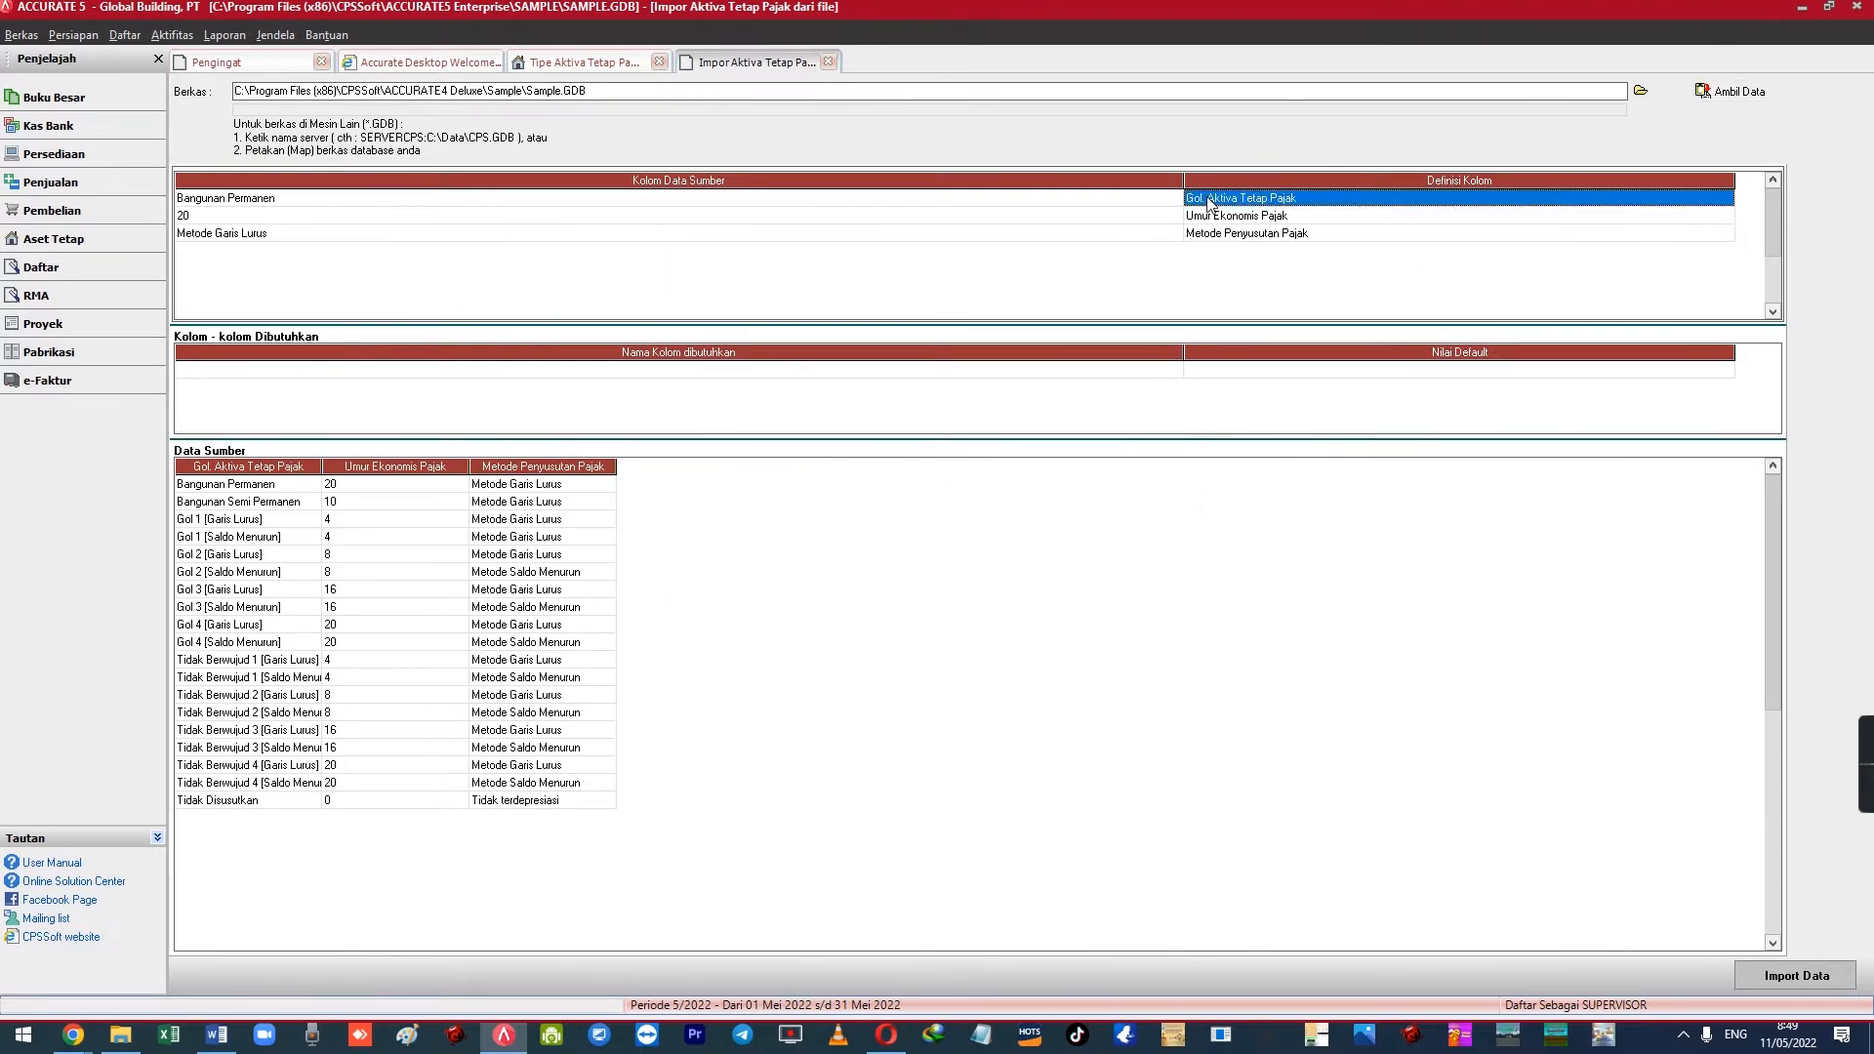
pyautogui.doubleClick(1267, 199)
pyautogui.click(1258, 215)
pyautogui.doubleClick(1254, 237)
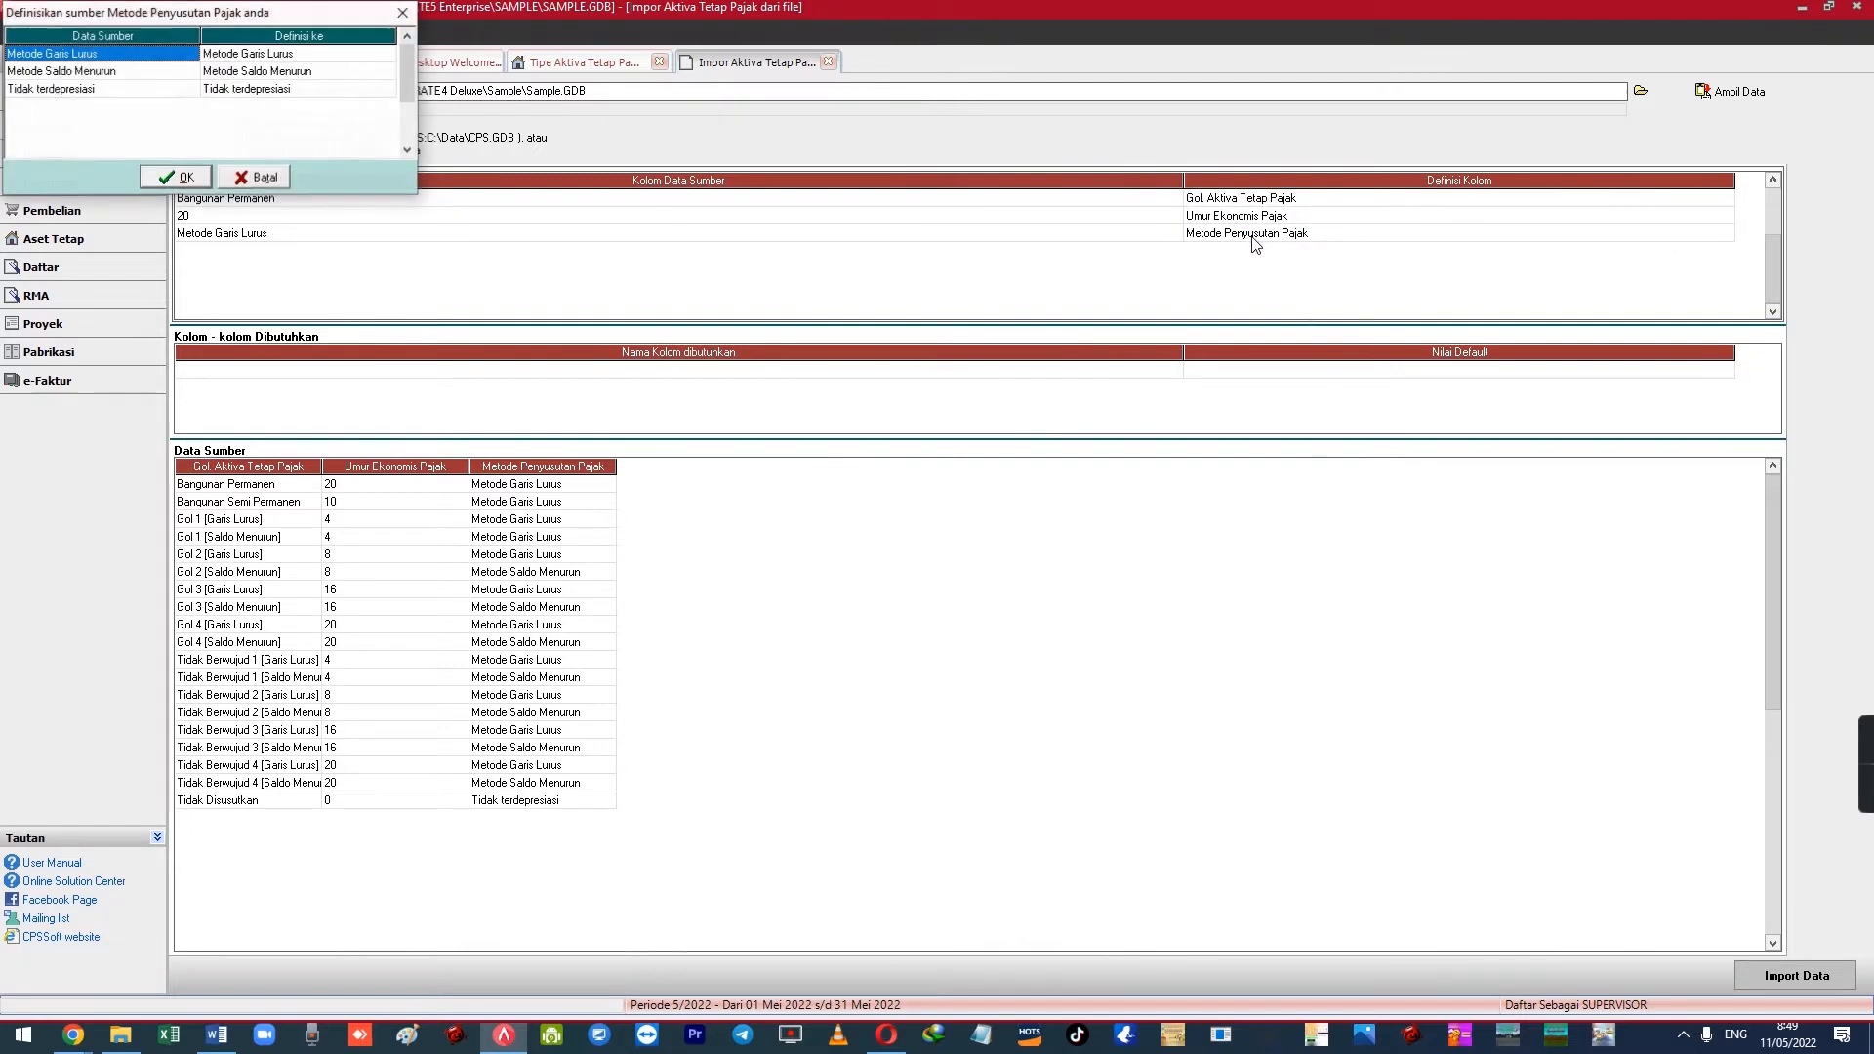
pyautogui.click(234, 178)
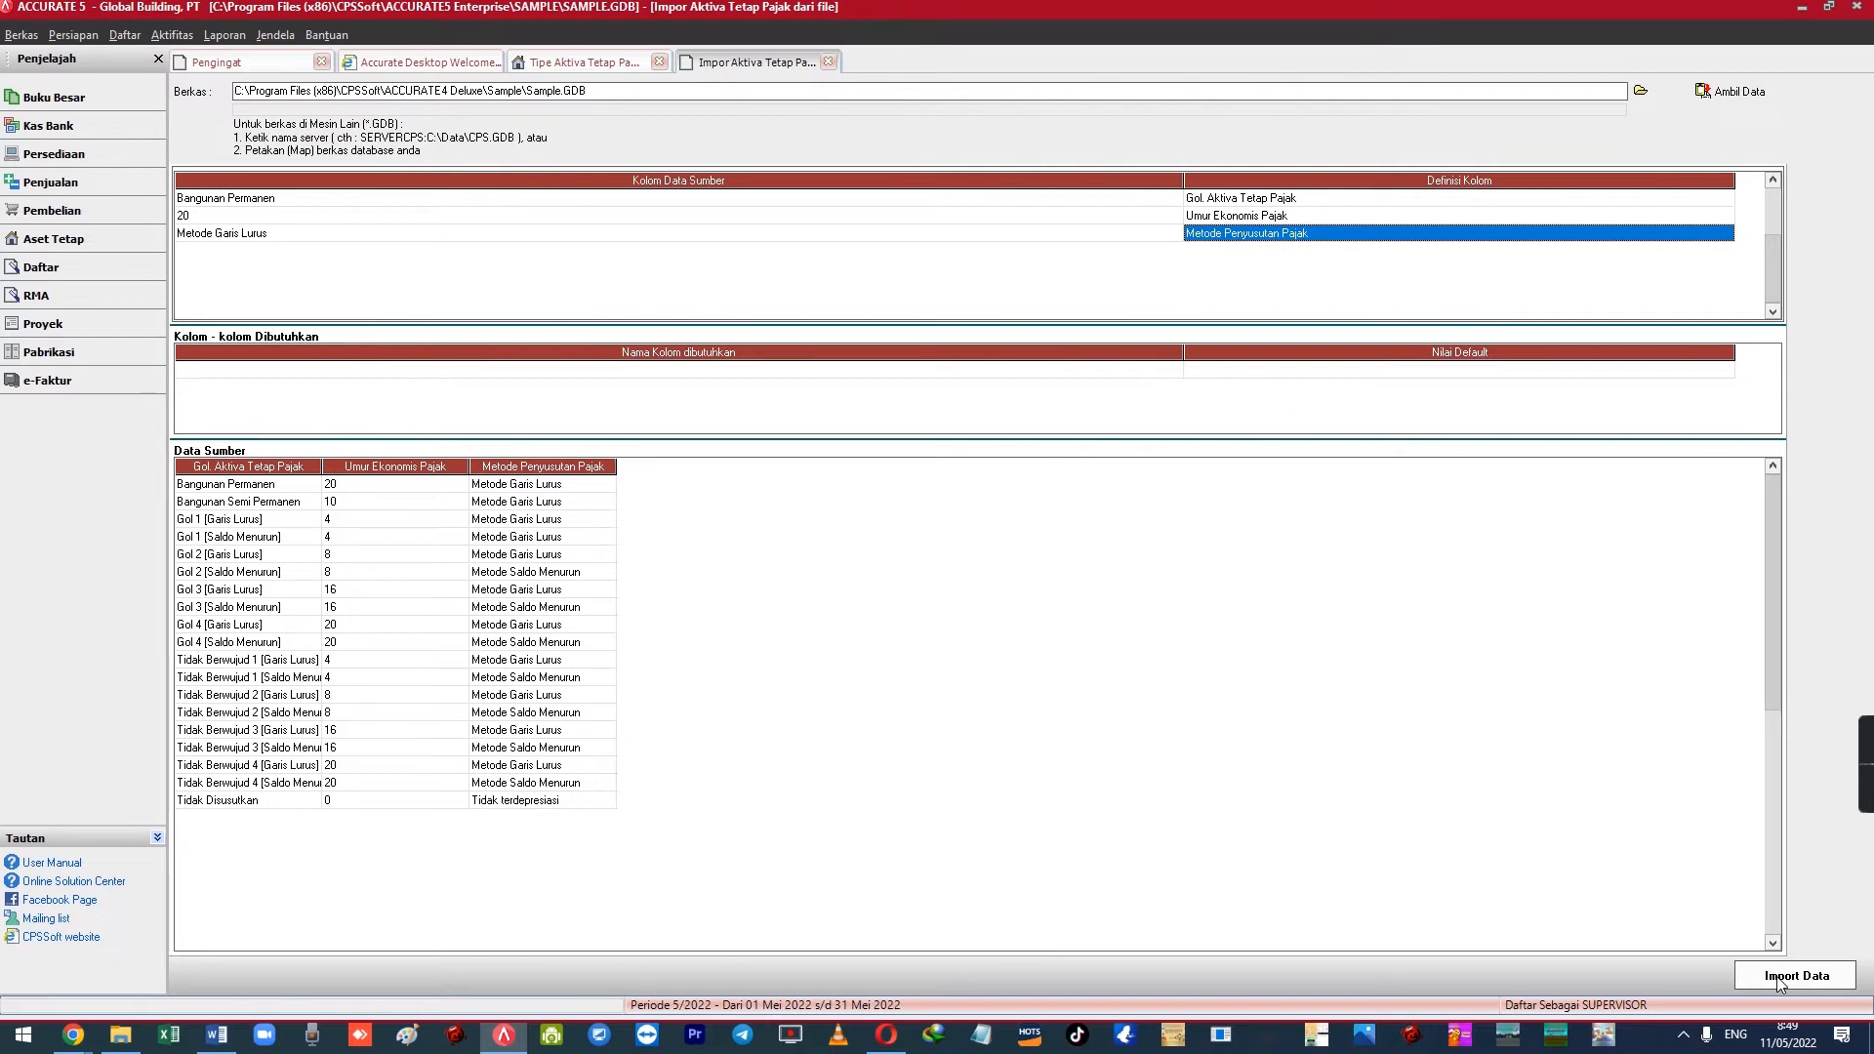
# Close the import form and open Daftar > Aktiva Tetap > Daftar Aktiva Tetap
pyautogui.click(827, 61)
pyautogui.click(124, 34)
pyautogui.moveTo(256, 390)
pyautogui.click(439, 418)
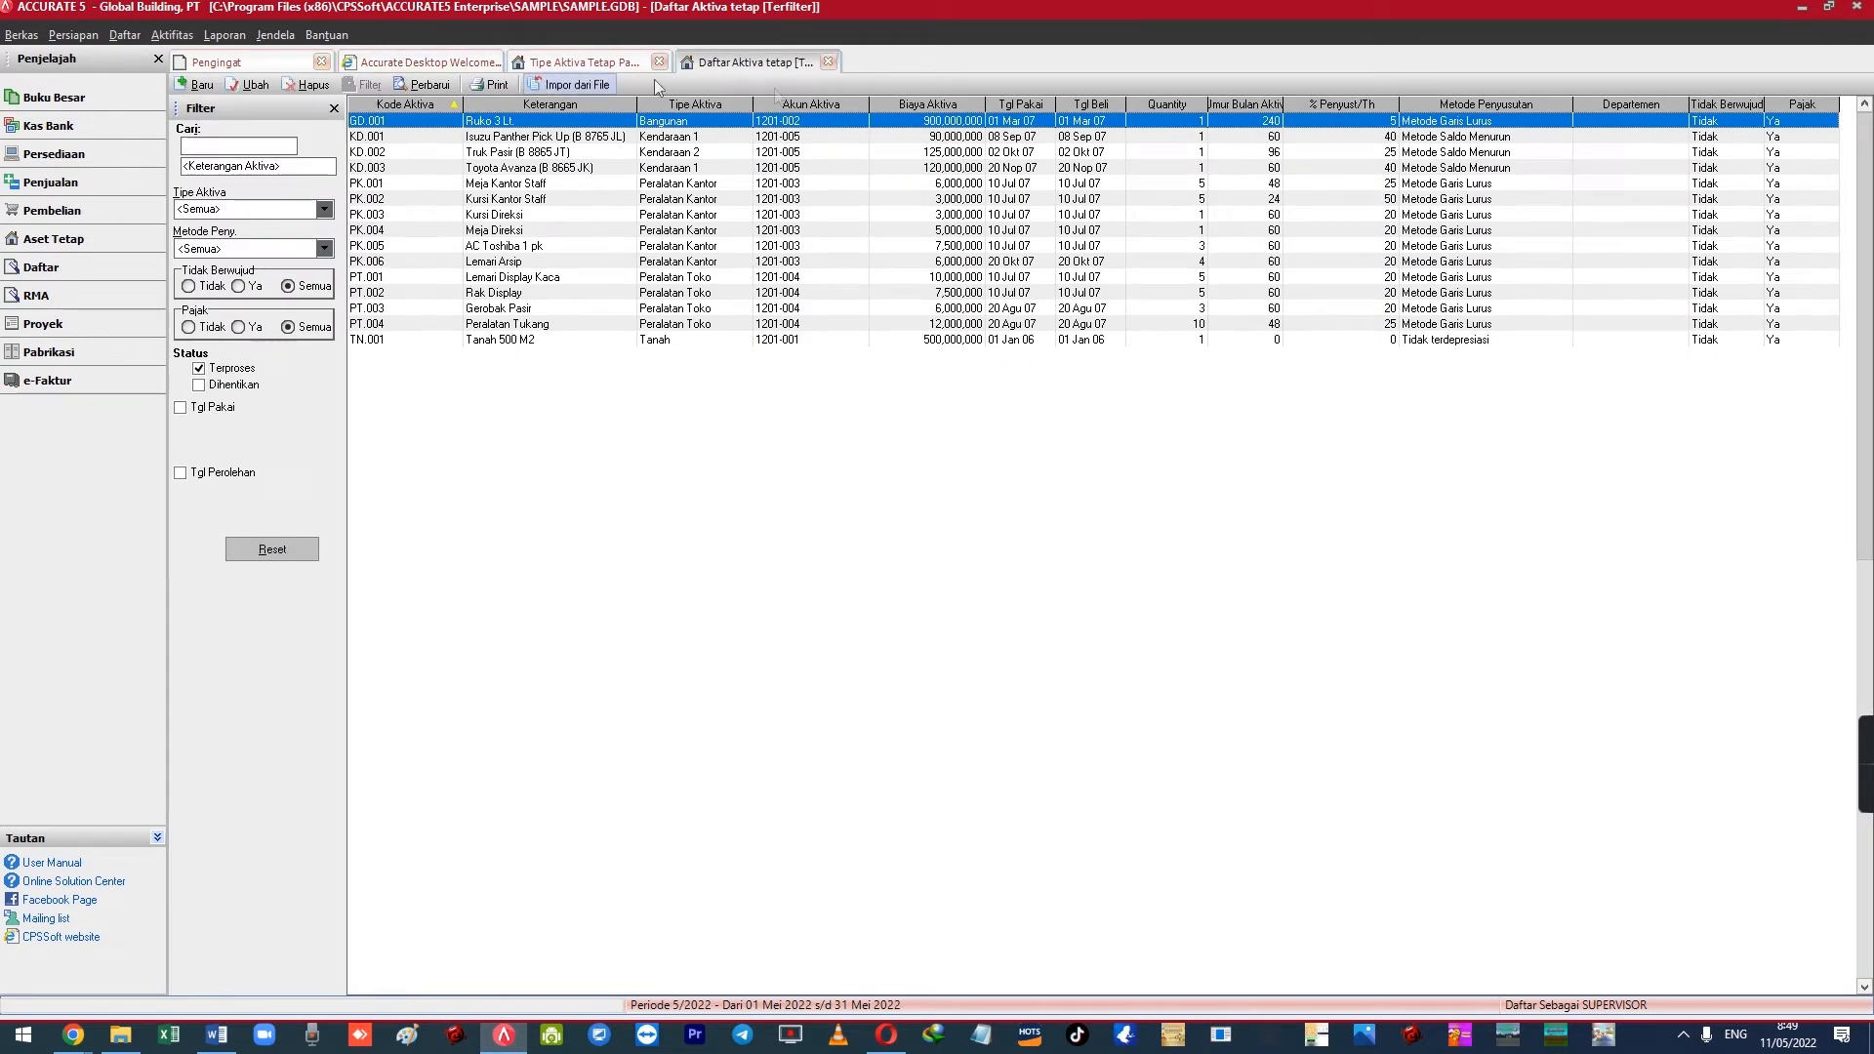
# Start importing fixed asset types from Sample.GDB and load its data
pyautogui.click(828, 61)
pyautogui.click(124, 34)
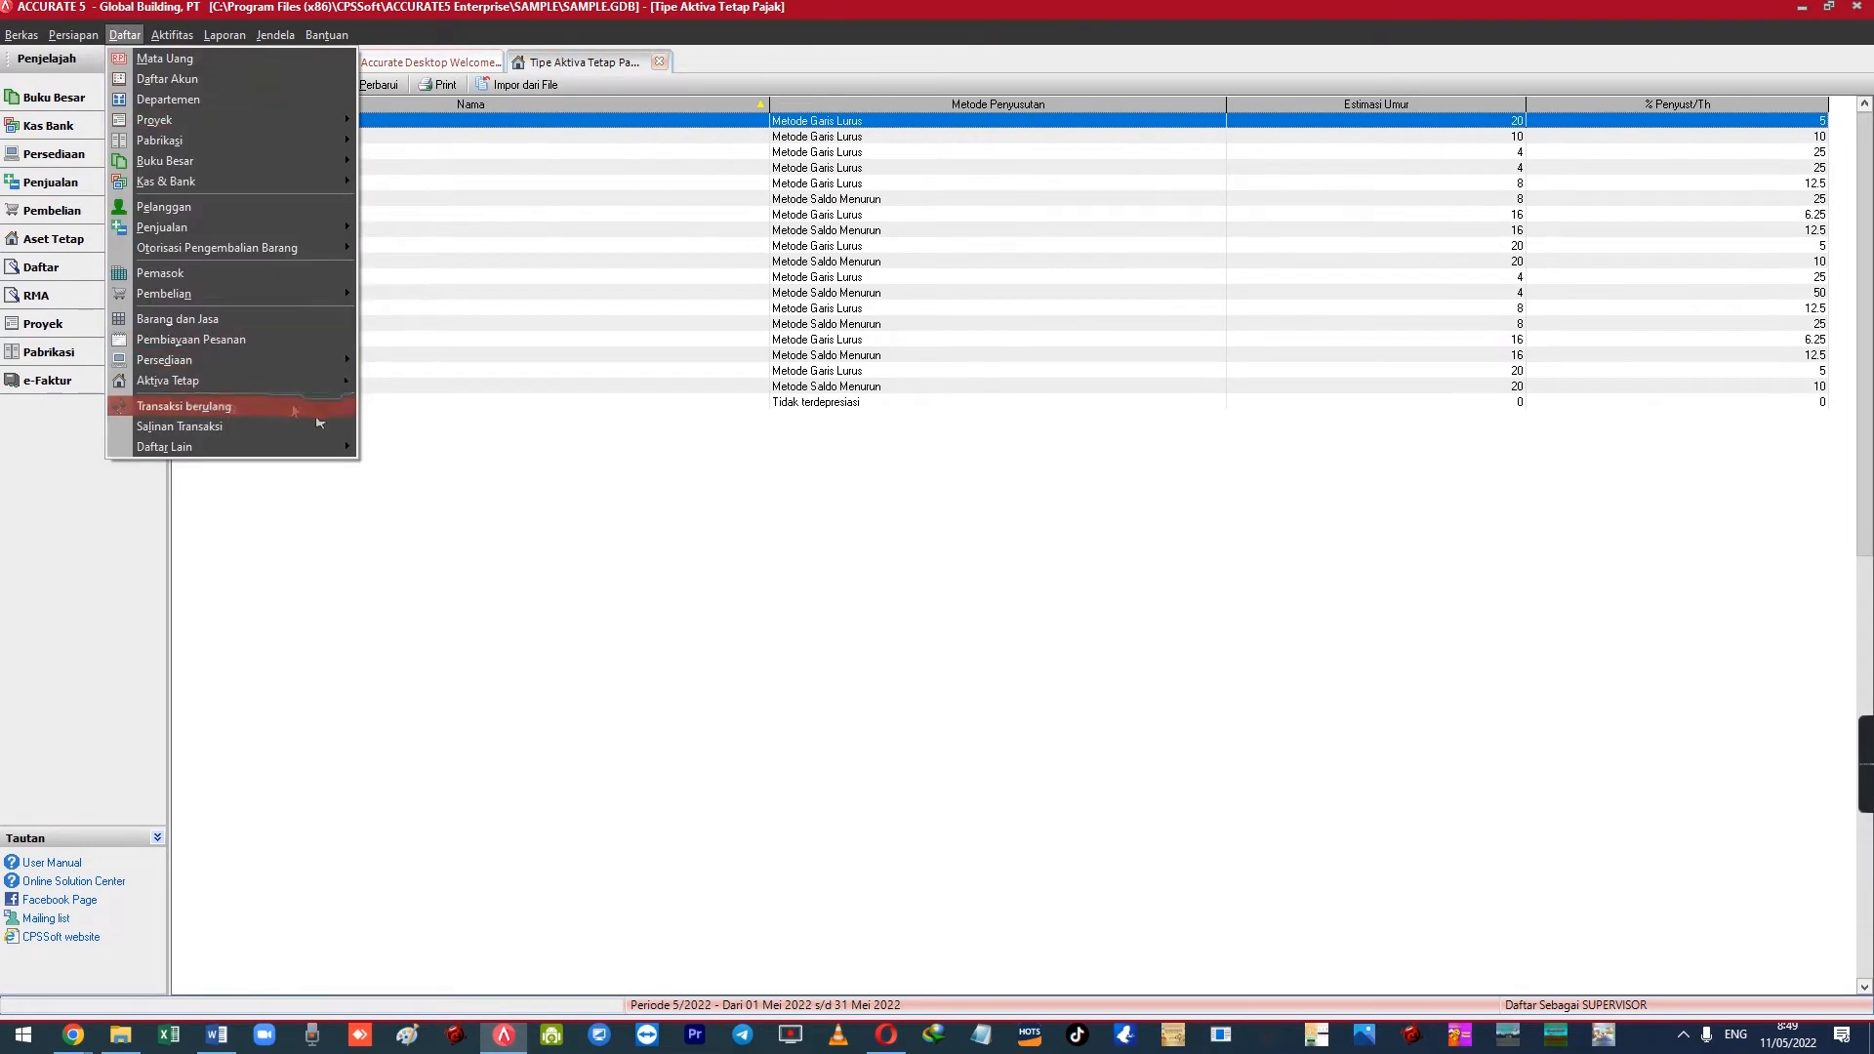
pyautogui.moveTo(342, 381)
pyautogui.click(412, 400)
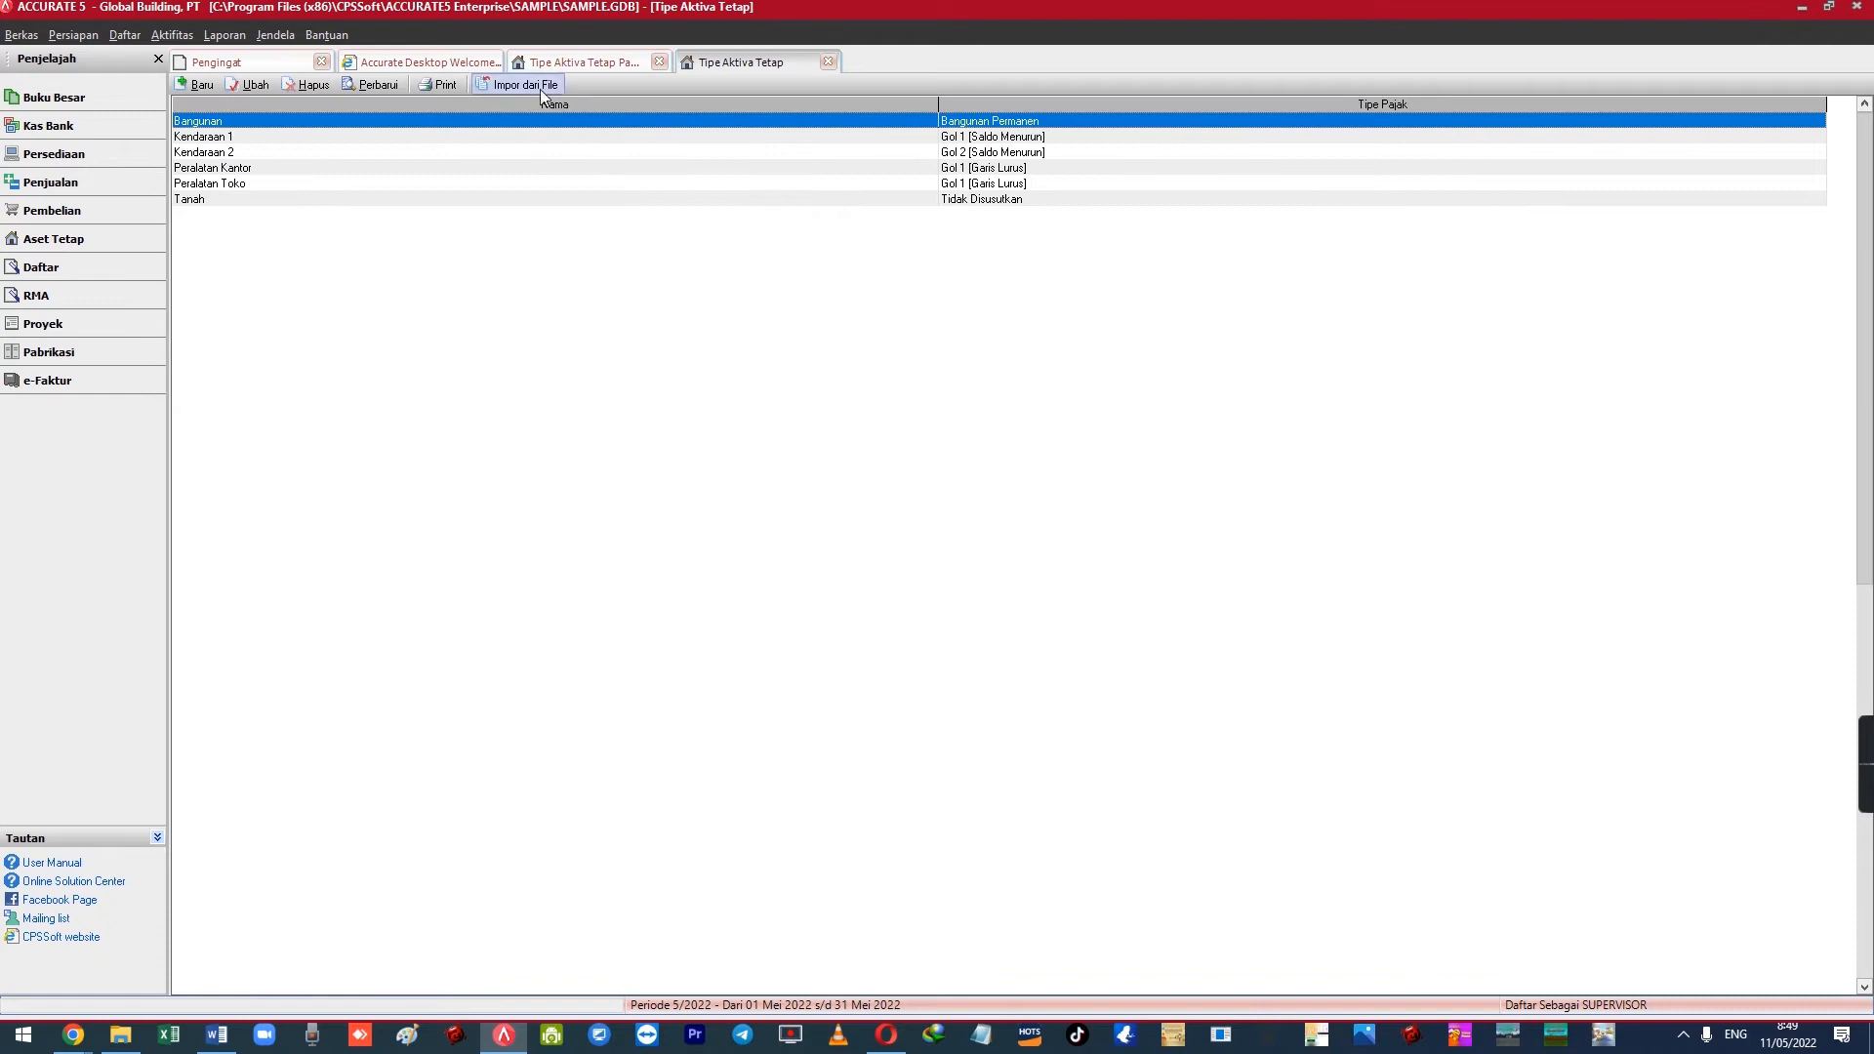
pyautogui.click(543, 91)
pyautogui.click(1639, 92)
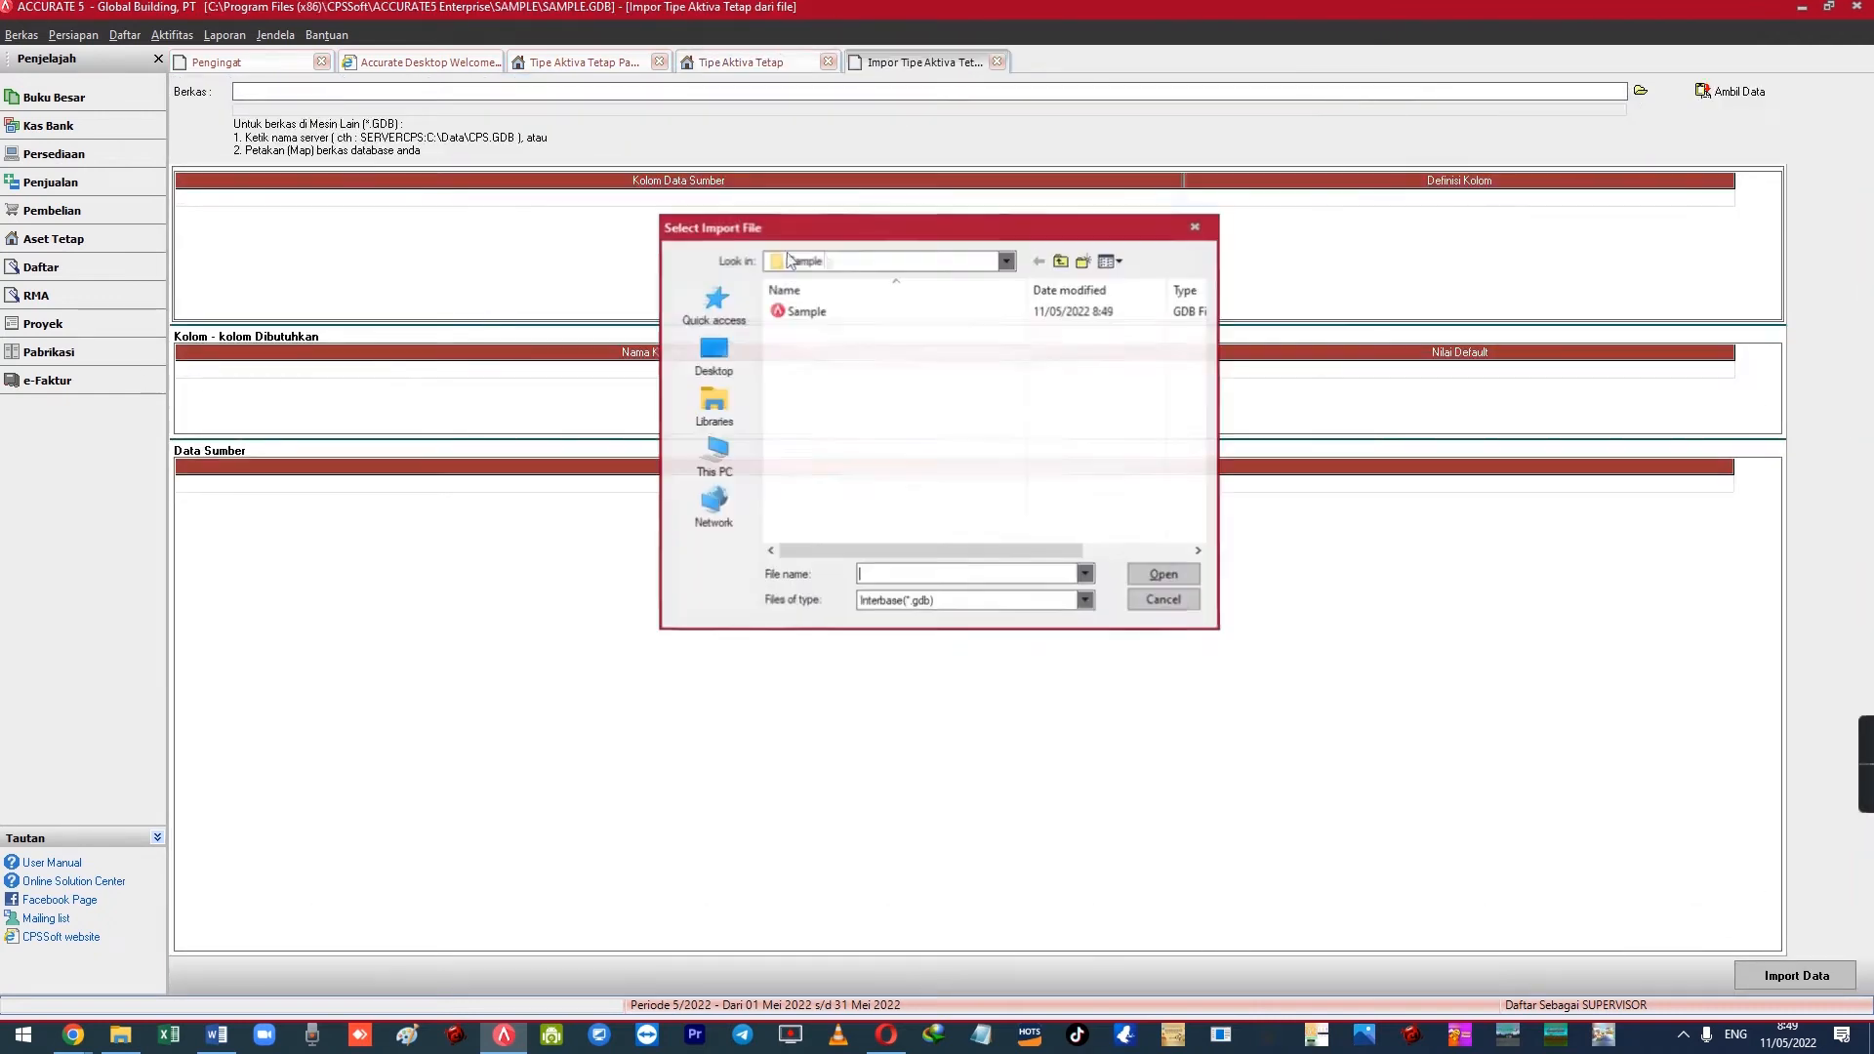
pyautogui.click(813, 312)
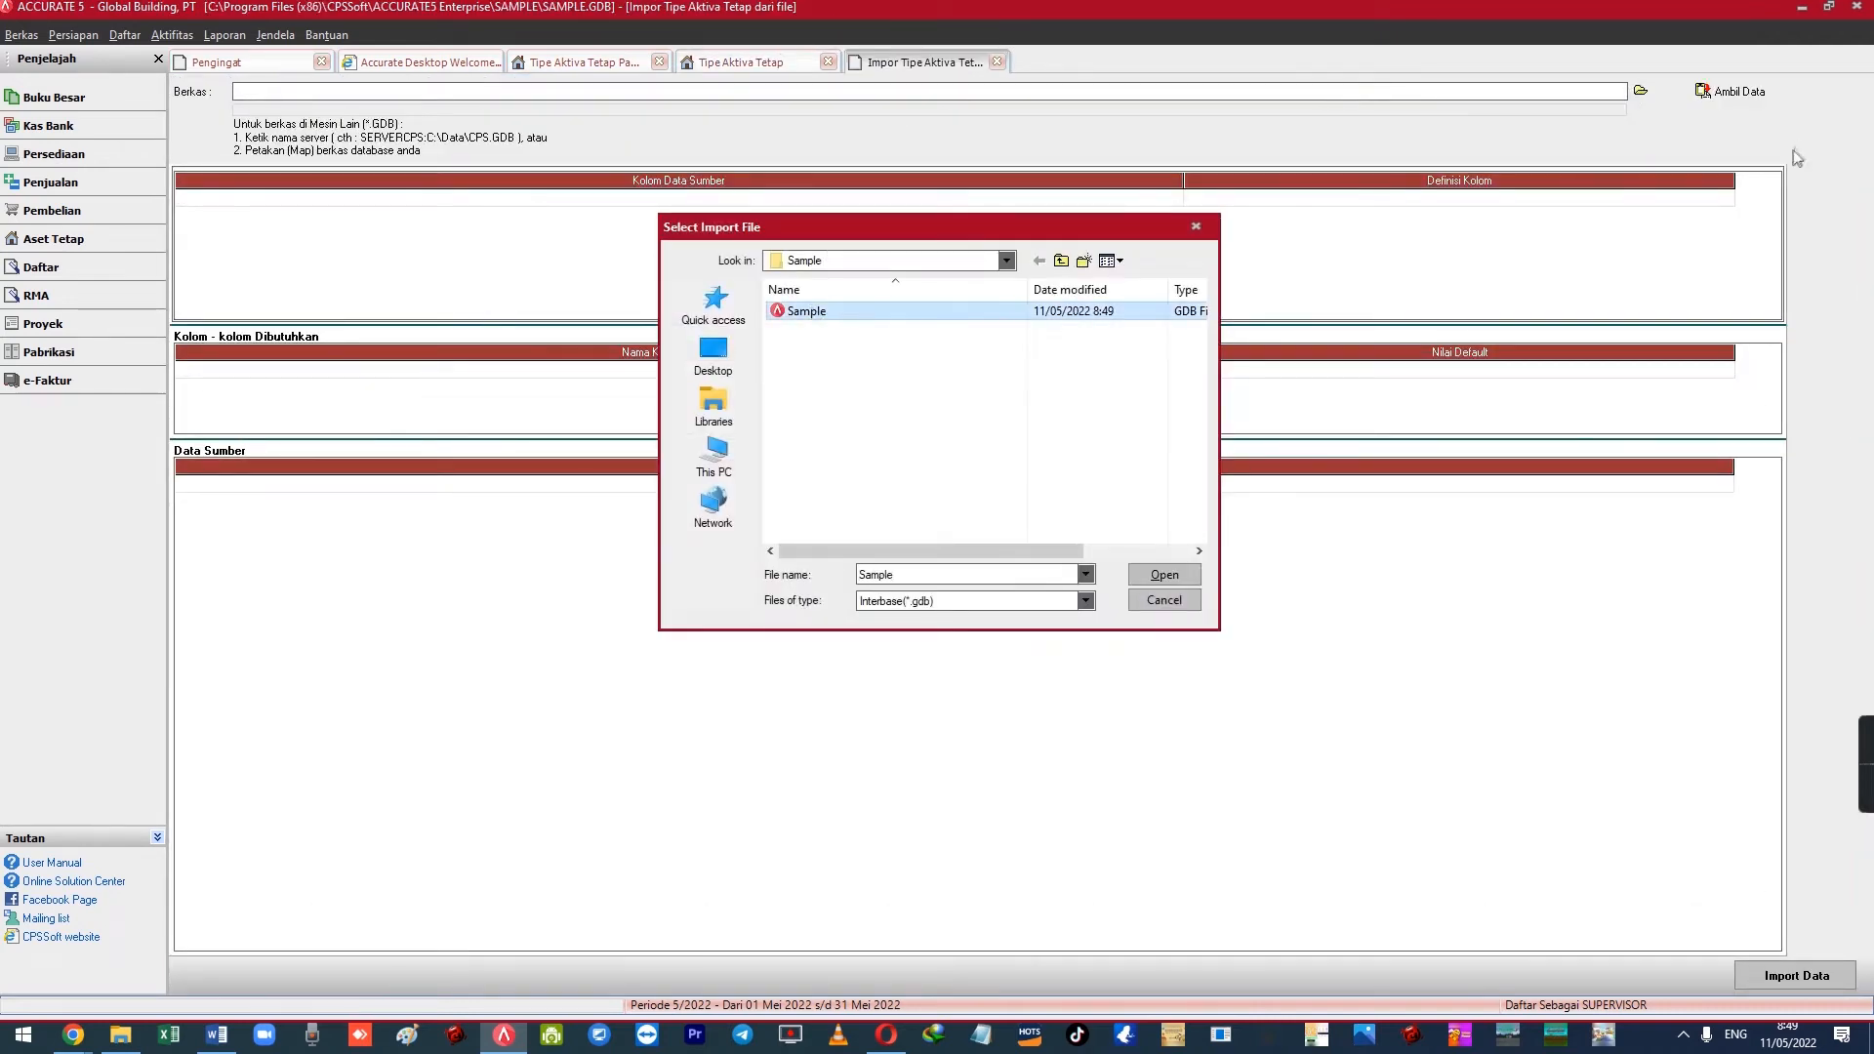
pyautogui.press('Return')
pyautogui.click(1748, 89)
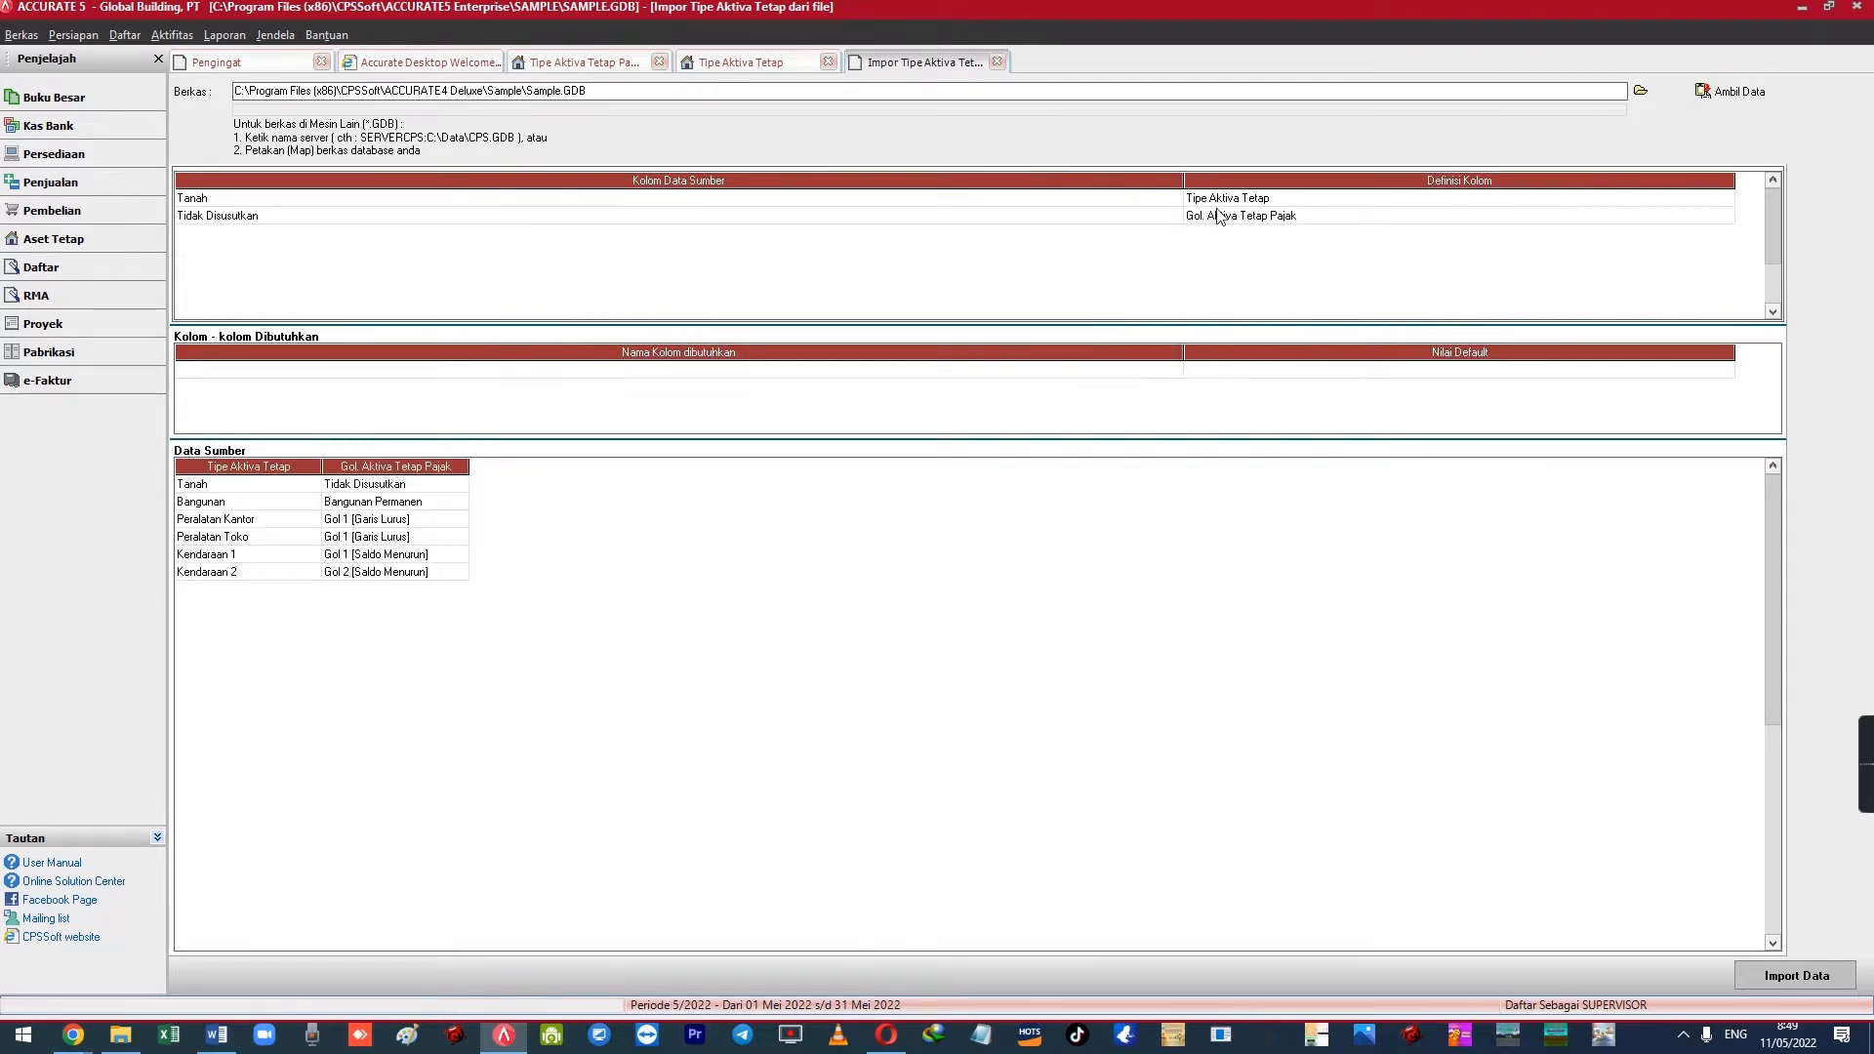
# Map Gol. Aktiva Tetap Pajak values Tidak Disusutkan and Bangunan Permanen to same-named targets, then close
pyautogui.click(1214, 219)
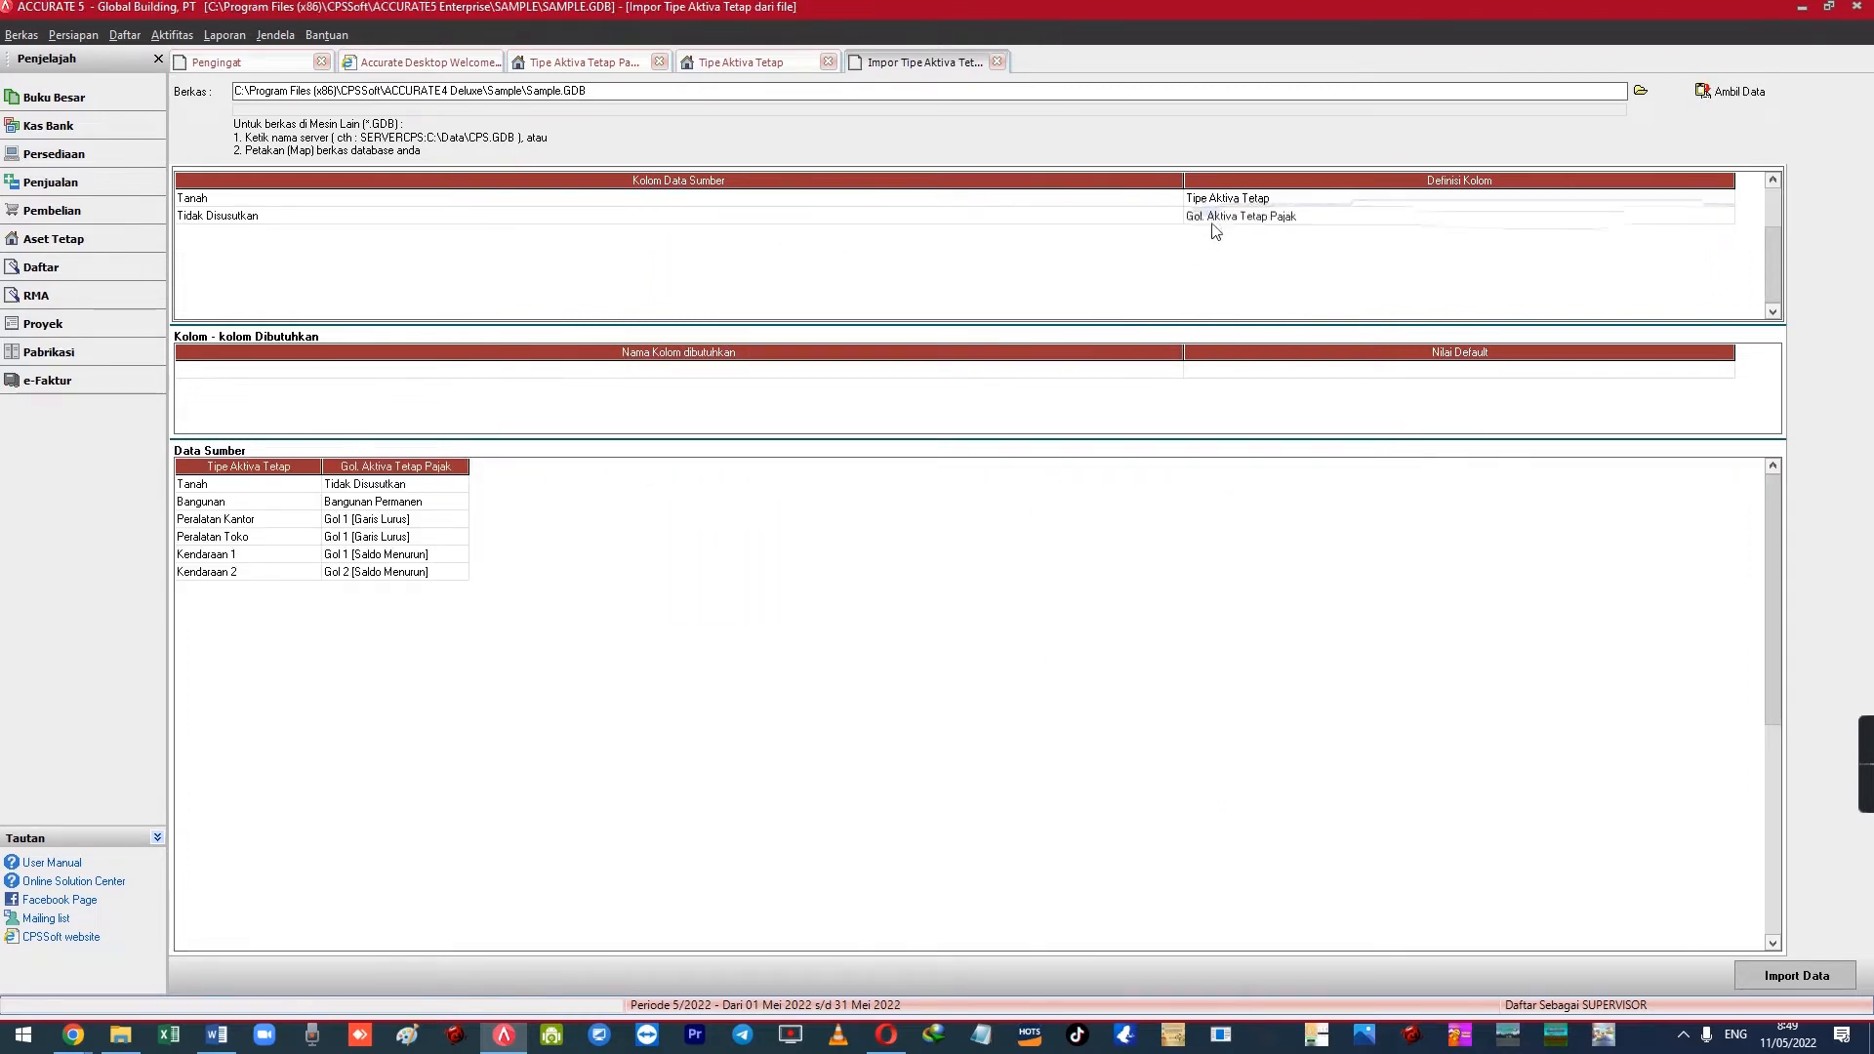
pyautogui.doubleClick(1213, 218)
pyautogui.click(375, 53)
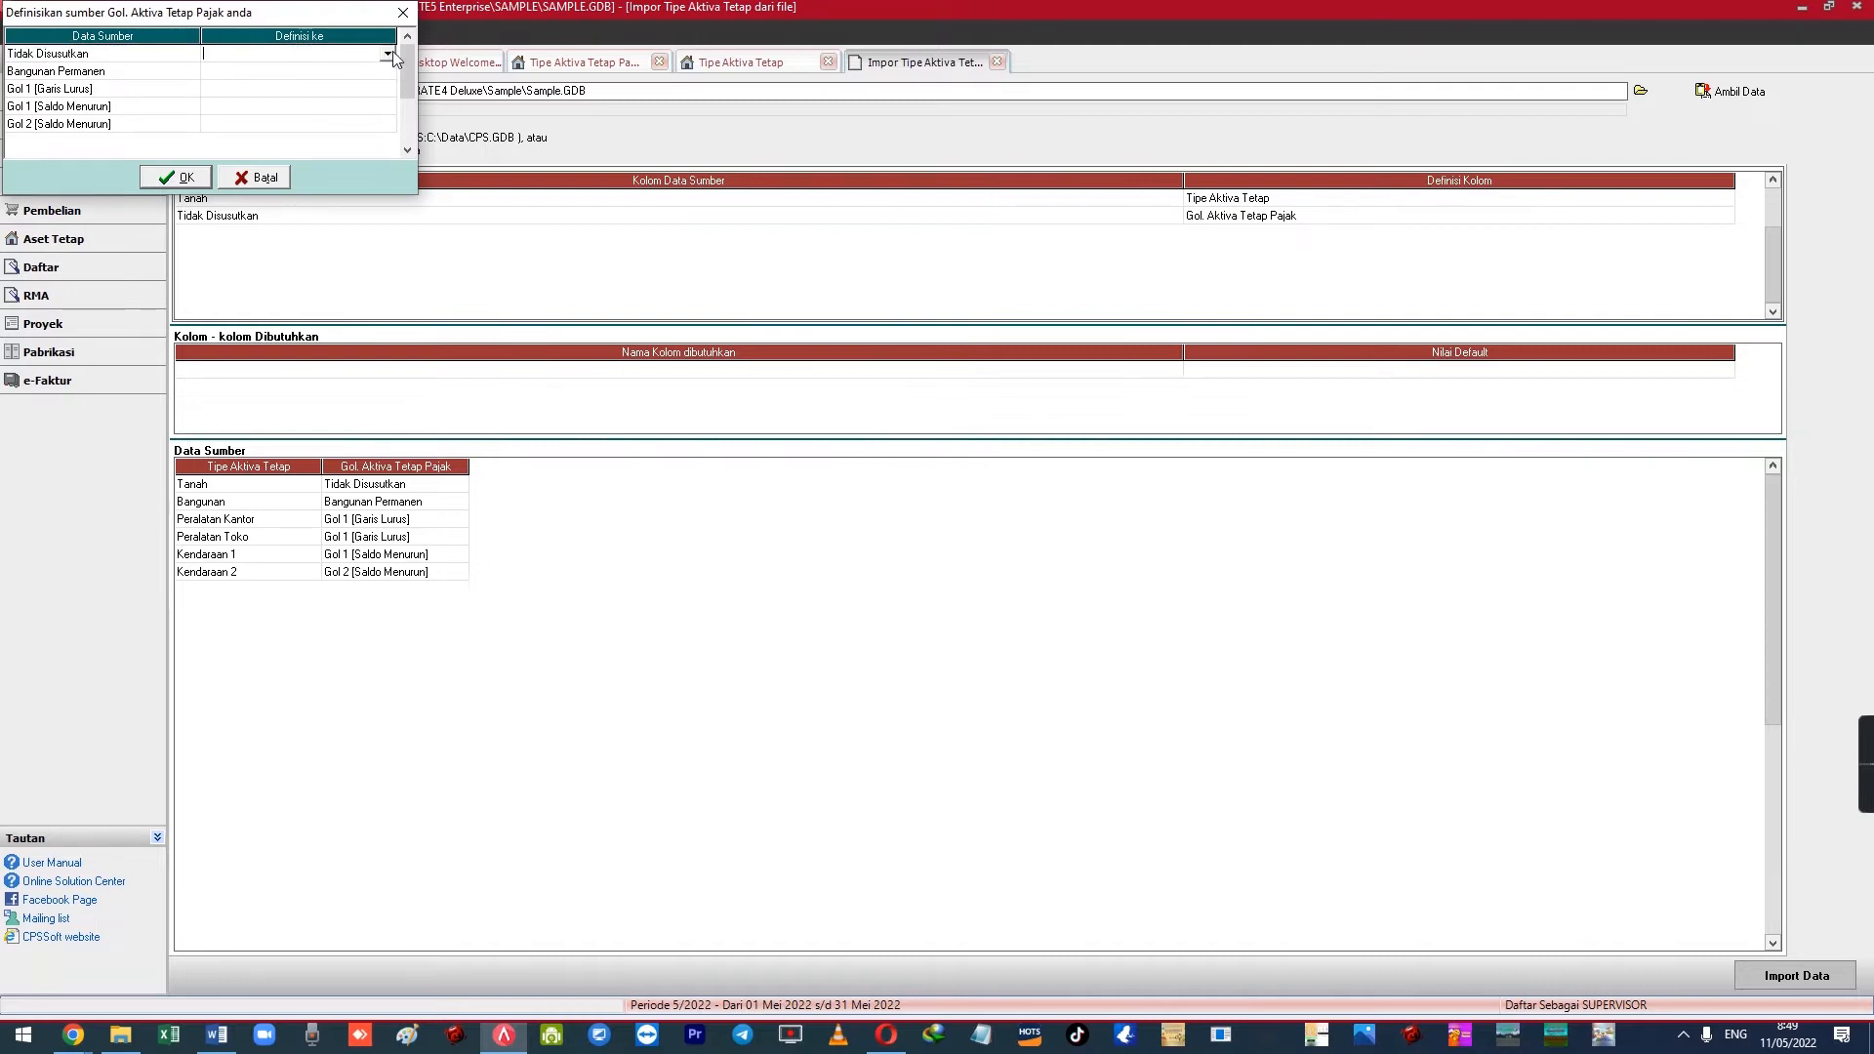
pyautogui.click(388, 53)
pyautogui.scroll(-3, 371, 137)
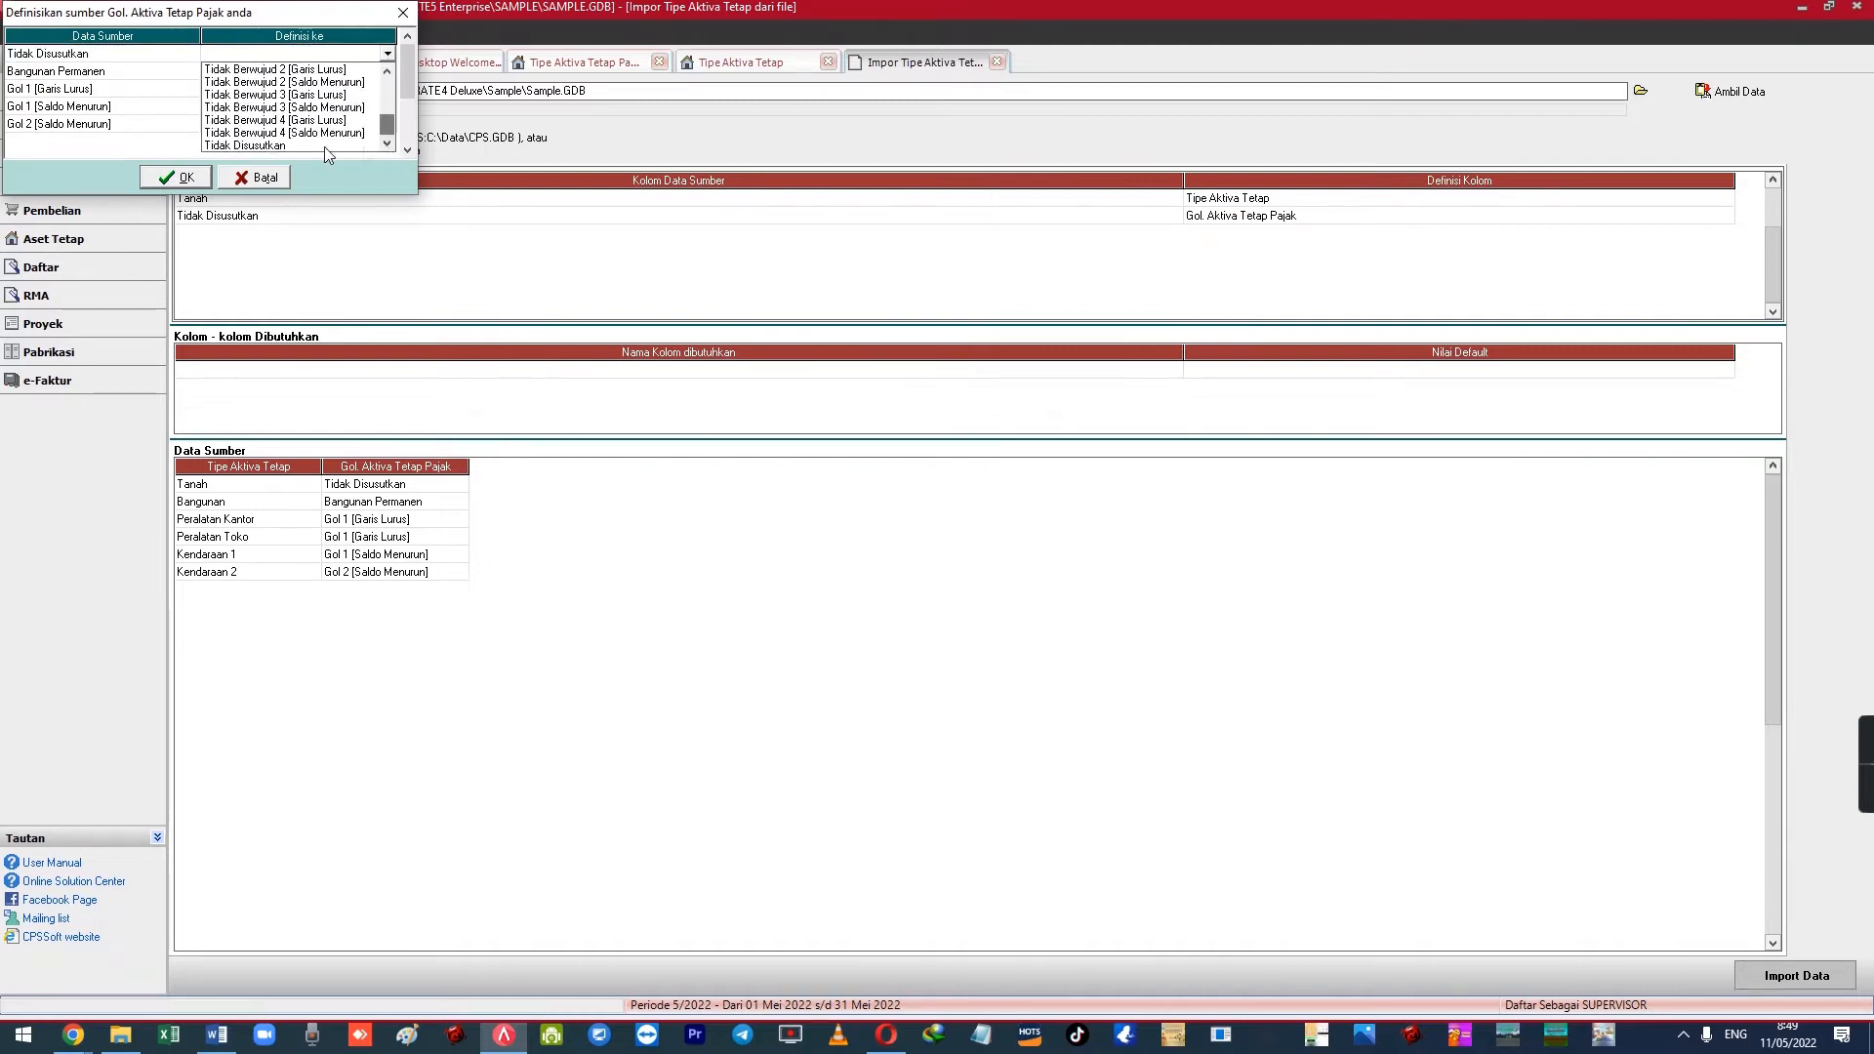
pyautogui.click(277, 147)
pyautogui.click(298, 72)
pyautogui.click(387, 71)
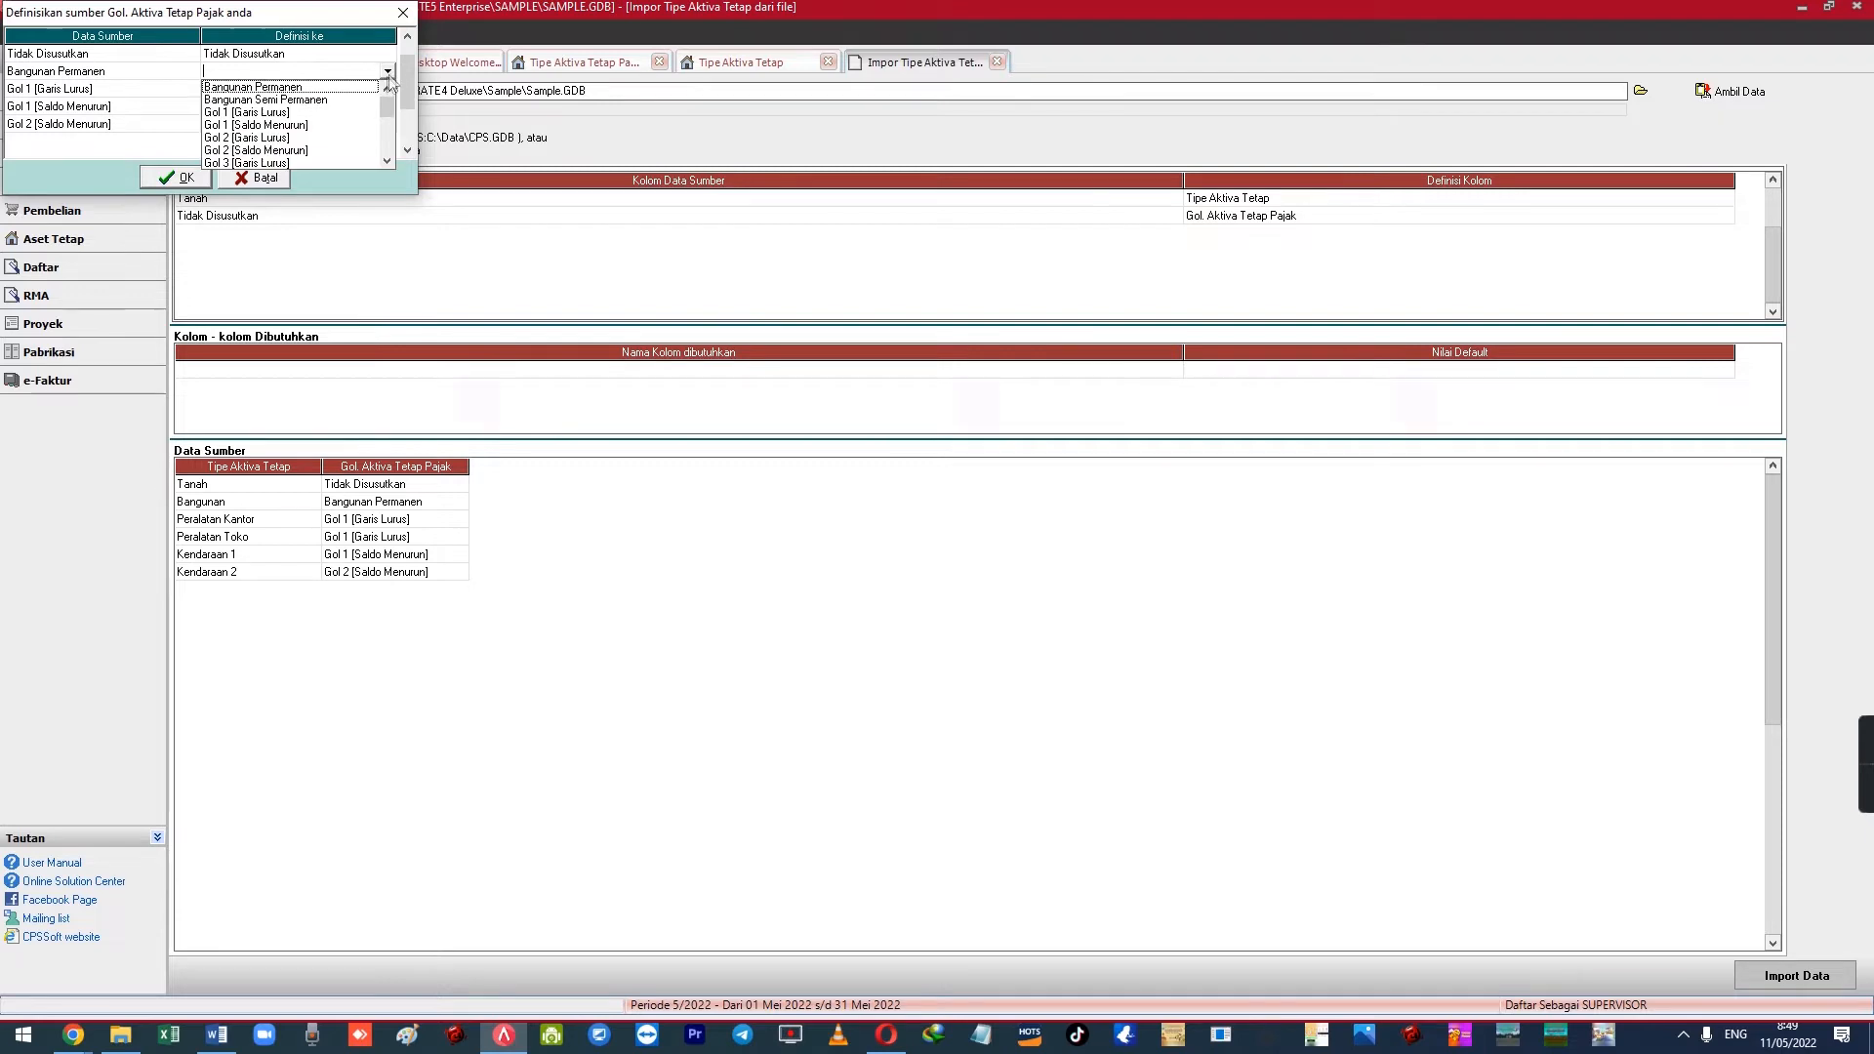
pyautogui.click(310, 90)
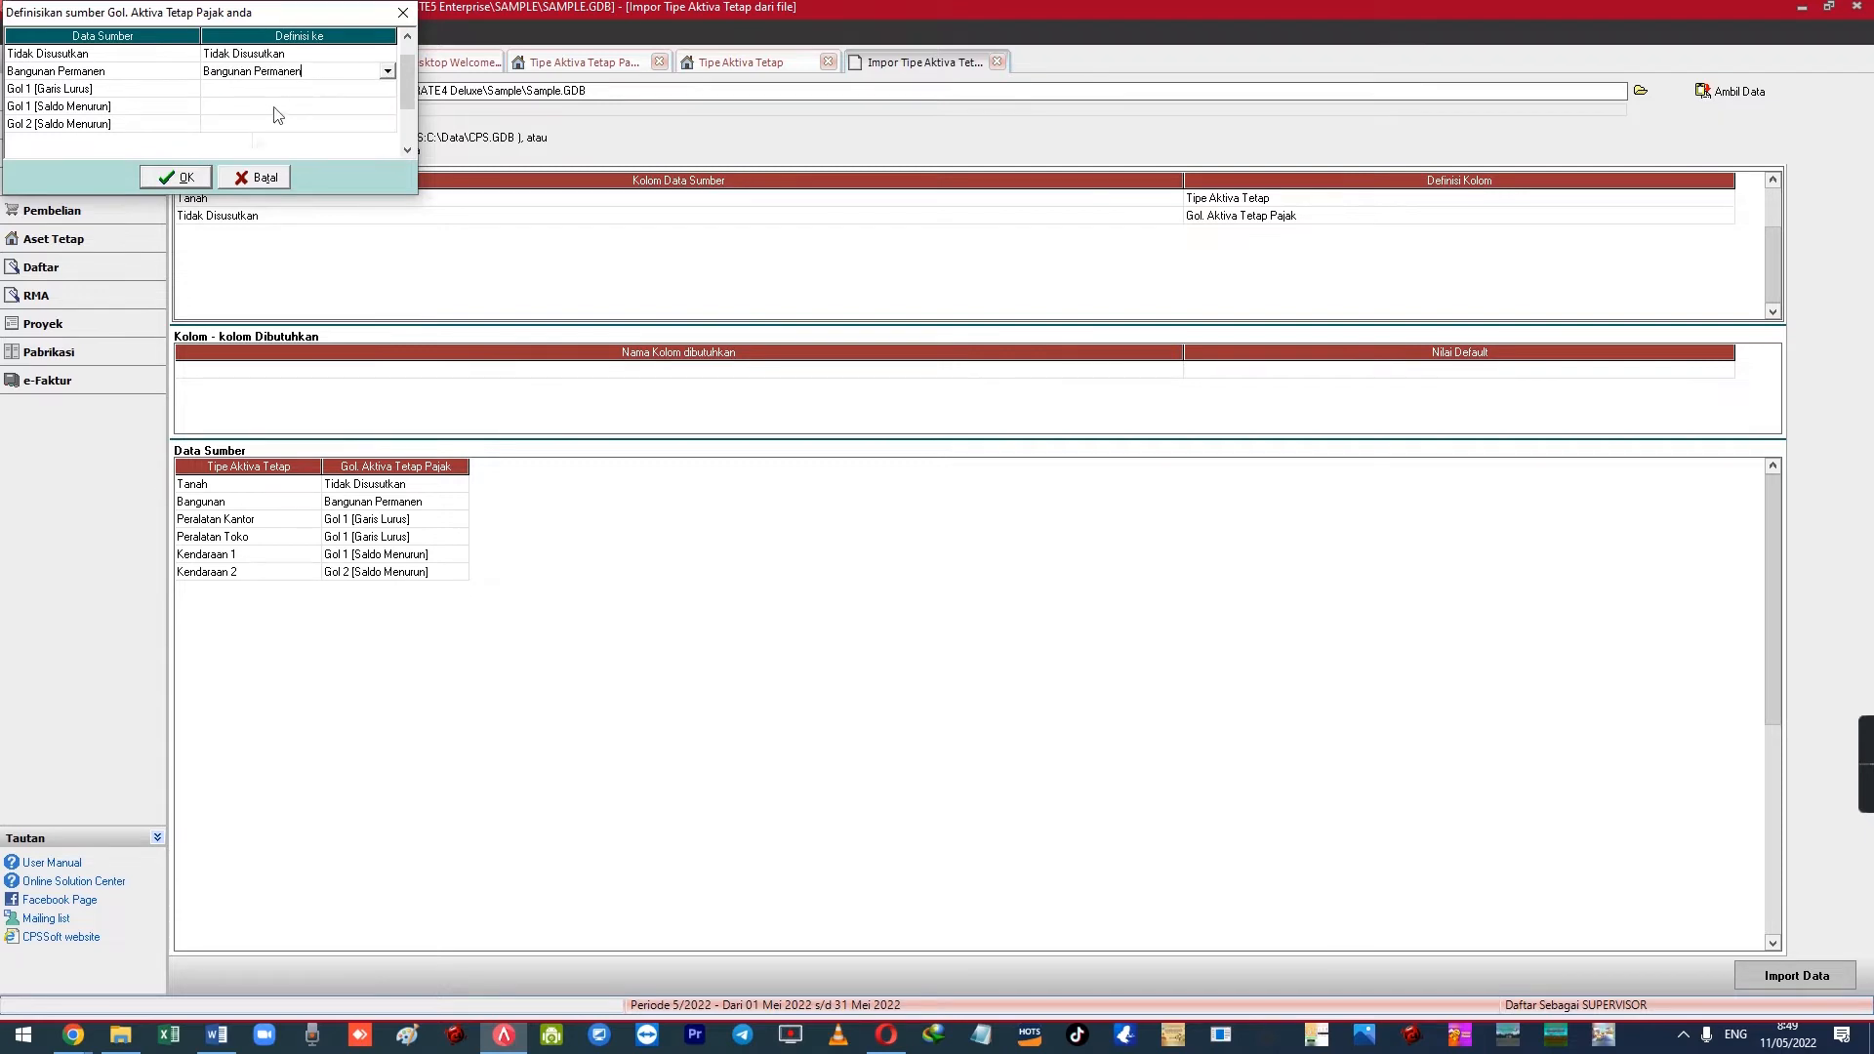
pyautogui.click(188, 176)
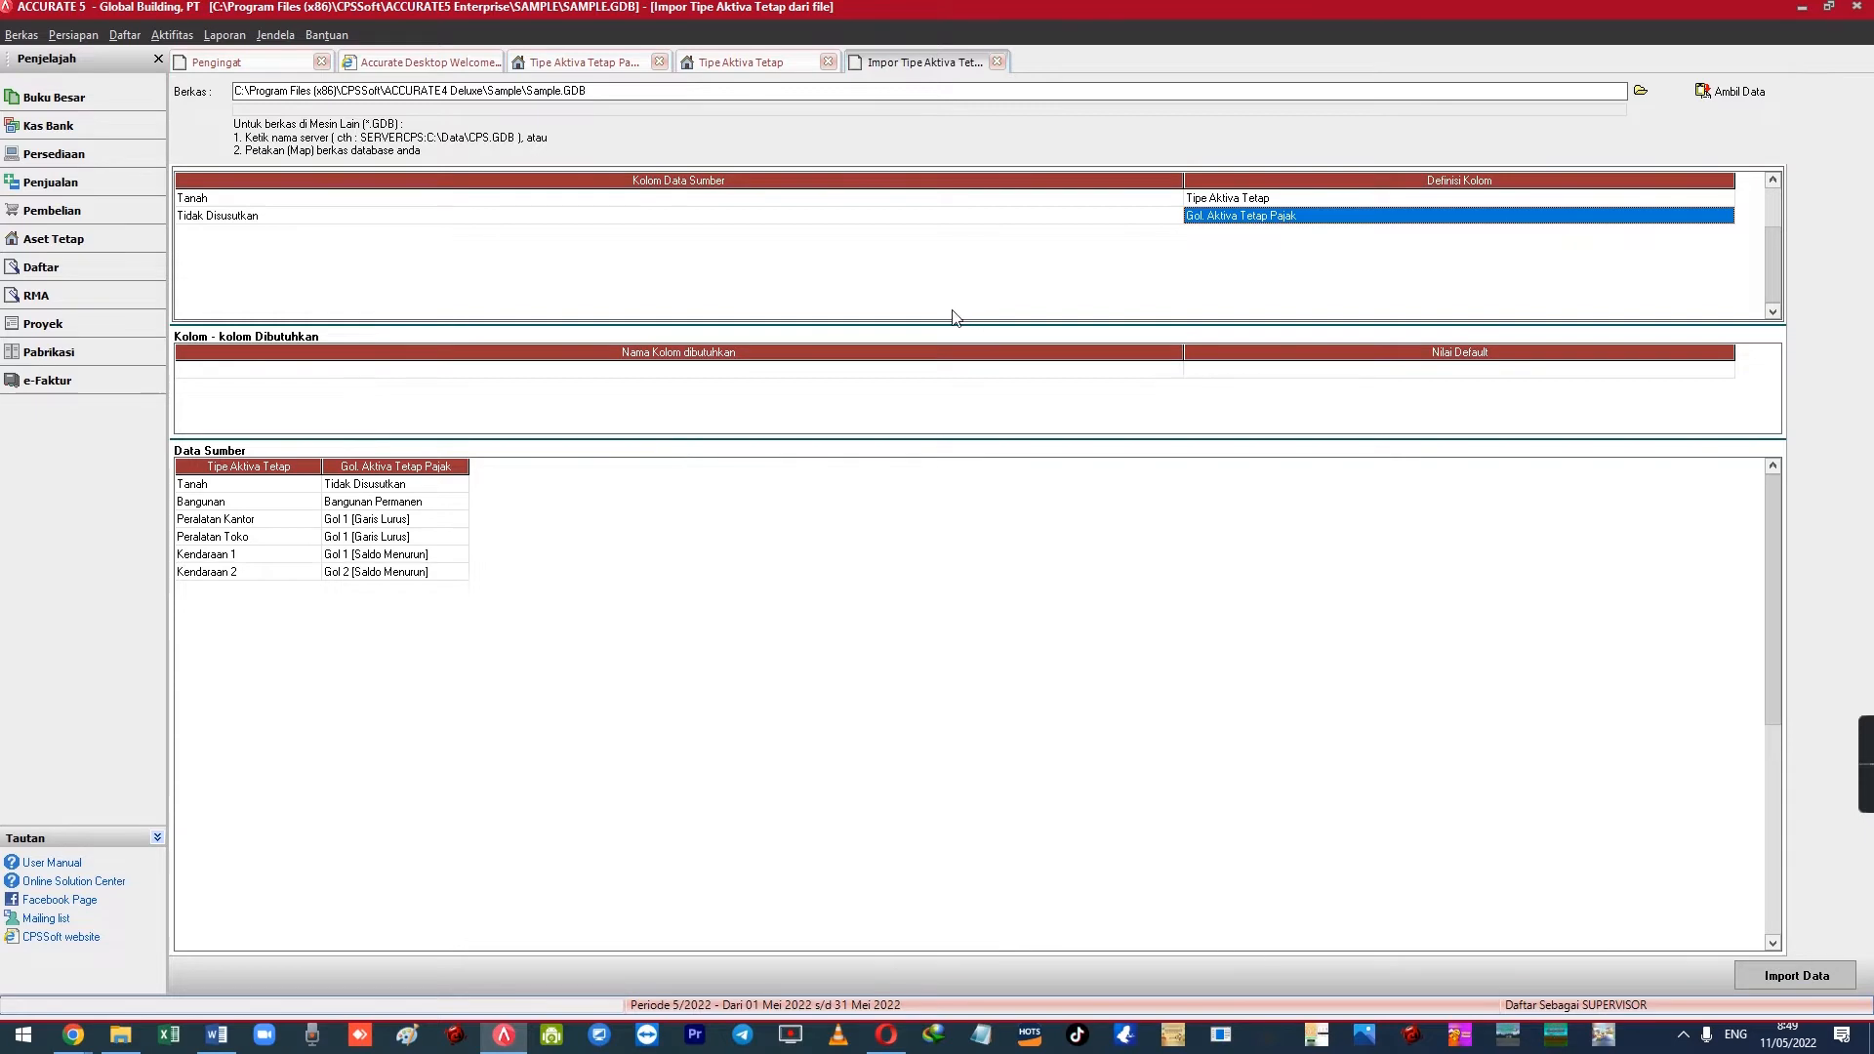
pyautogui.click(997, 61)
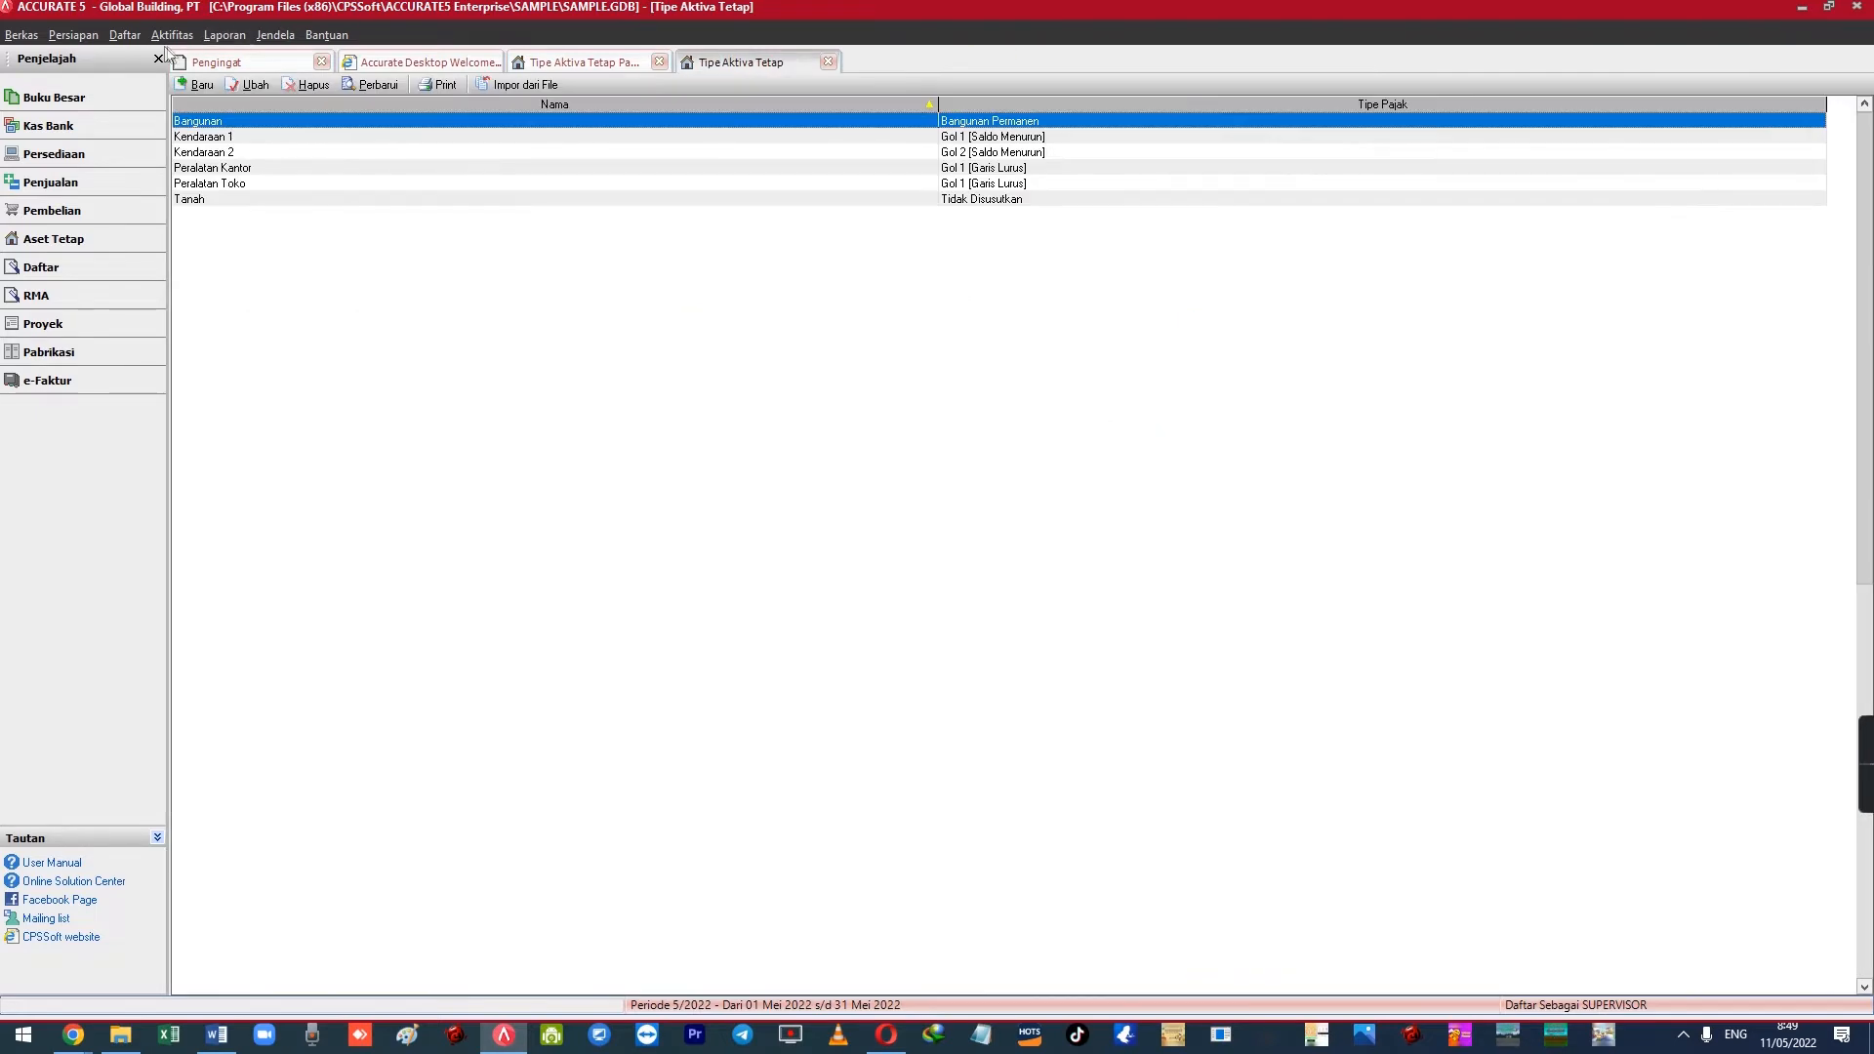
# Start a new fixed asset from Daftar Aktiva Tetap and restore the form beside the list
pyautogui.click(125, 36)
pyautogui.click(605, 342)
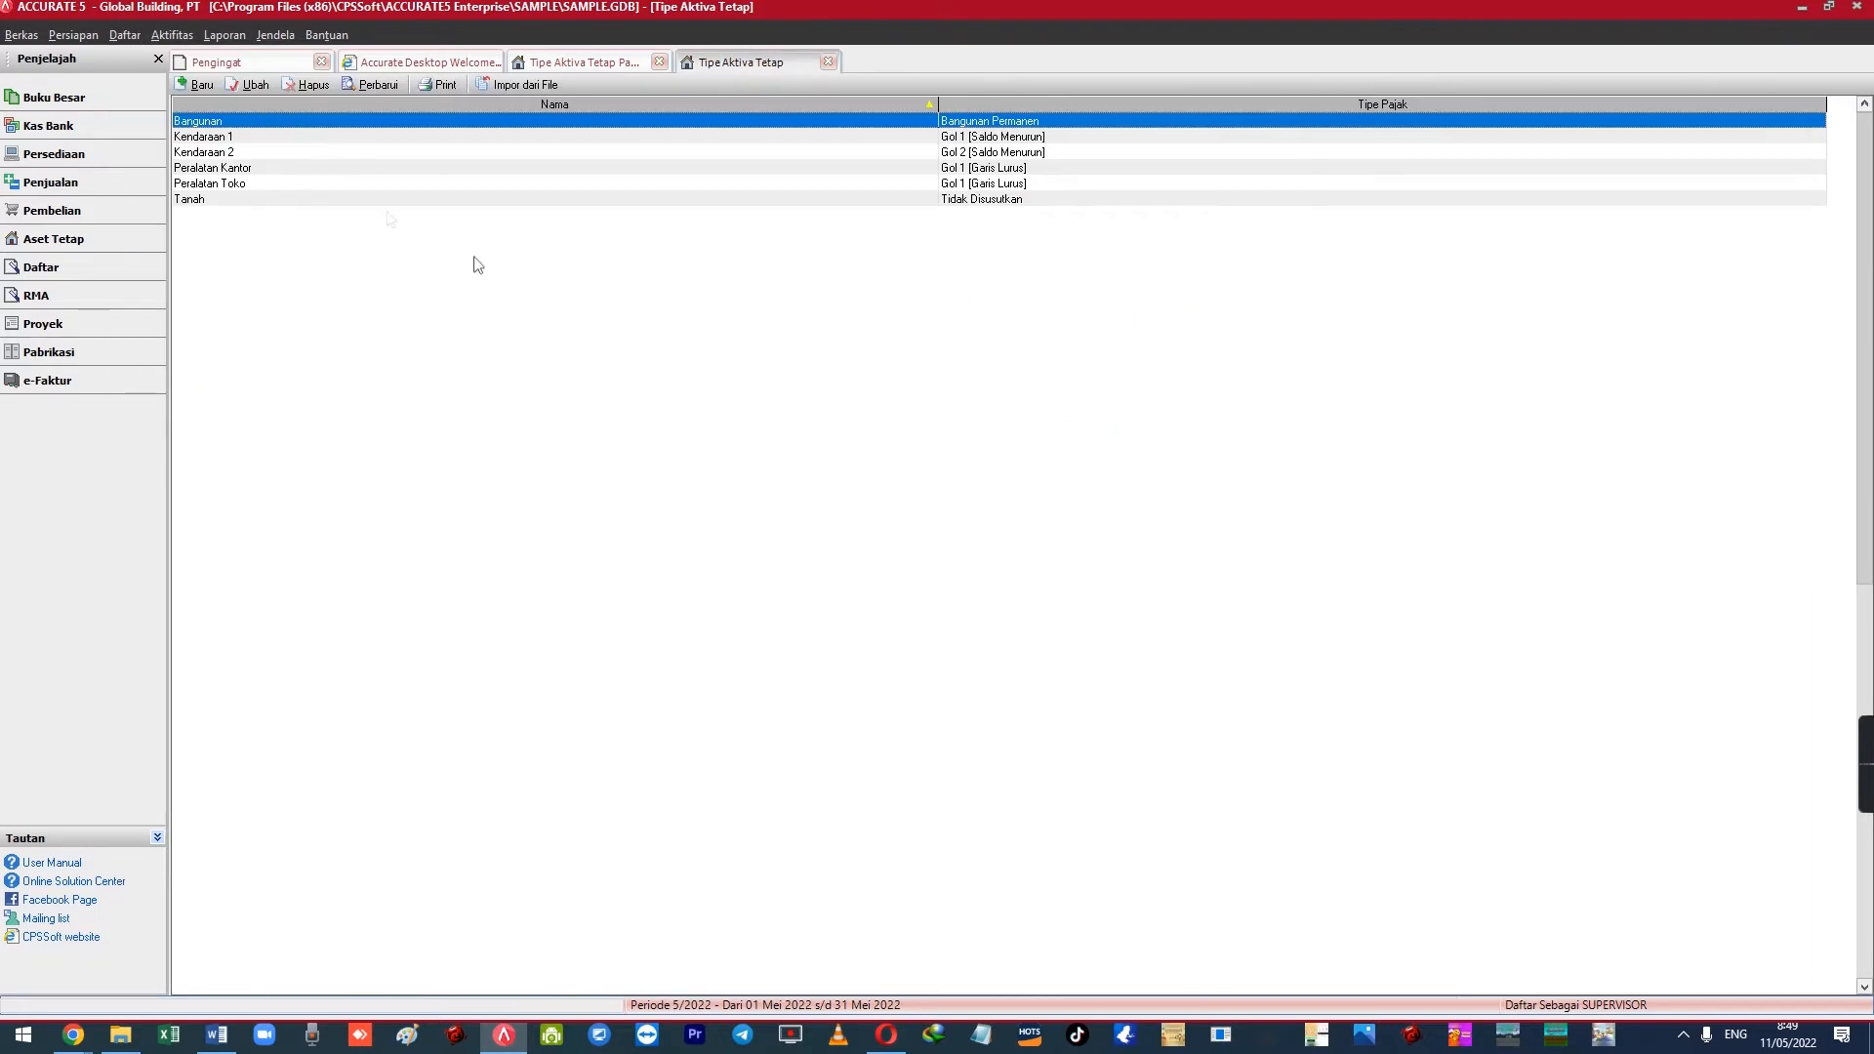
pyautogui.click(125, 36)
pyautogui.moveTo(318, 383)
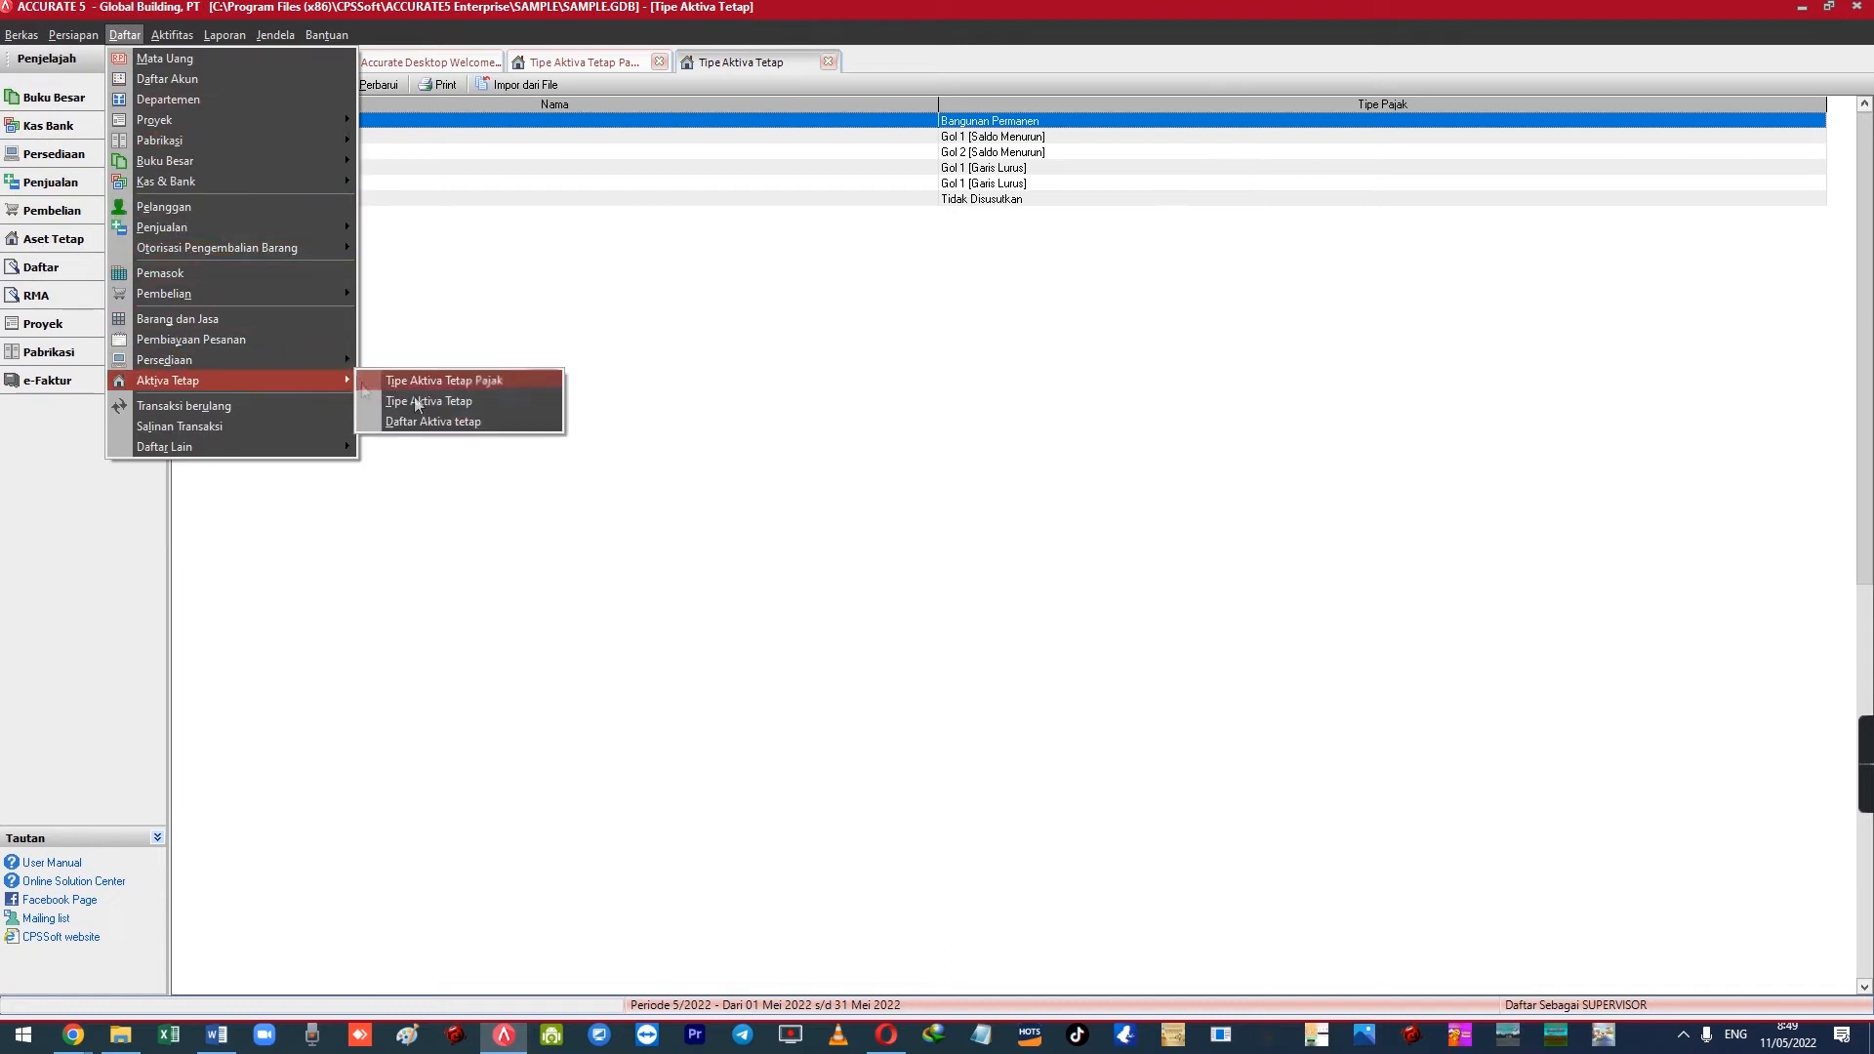
pyautogui.click(485, 422)
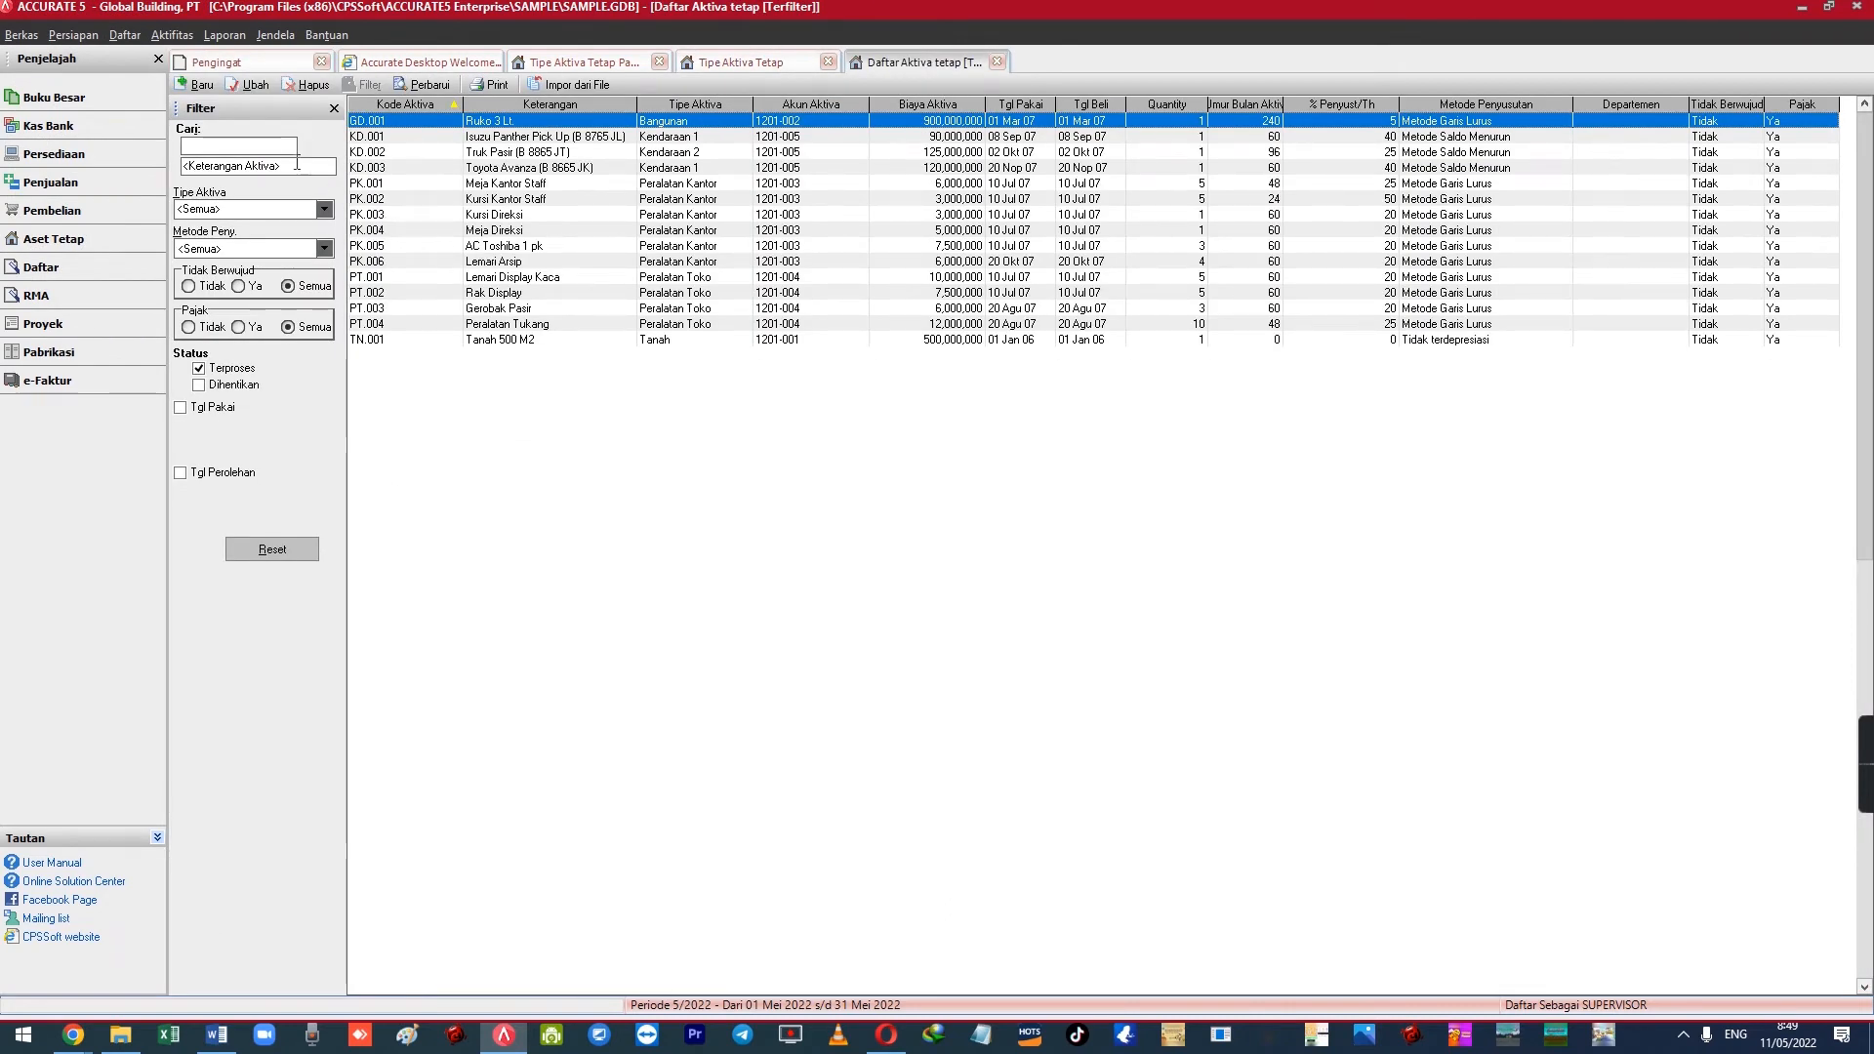
pyautogui.click(205, 86)
pyautogui.rightClick(1103, 64)
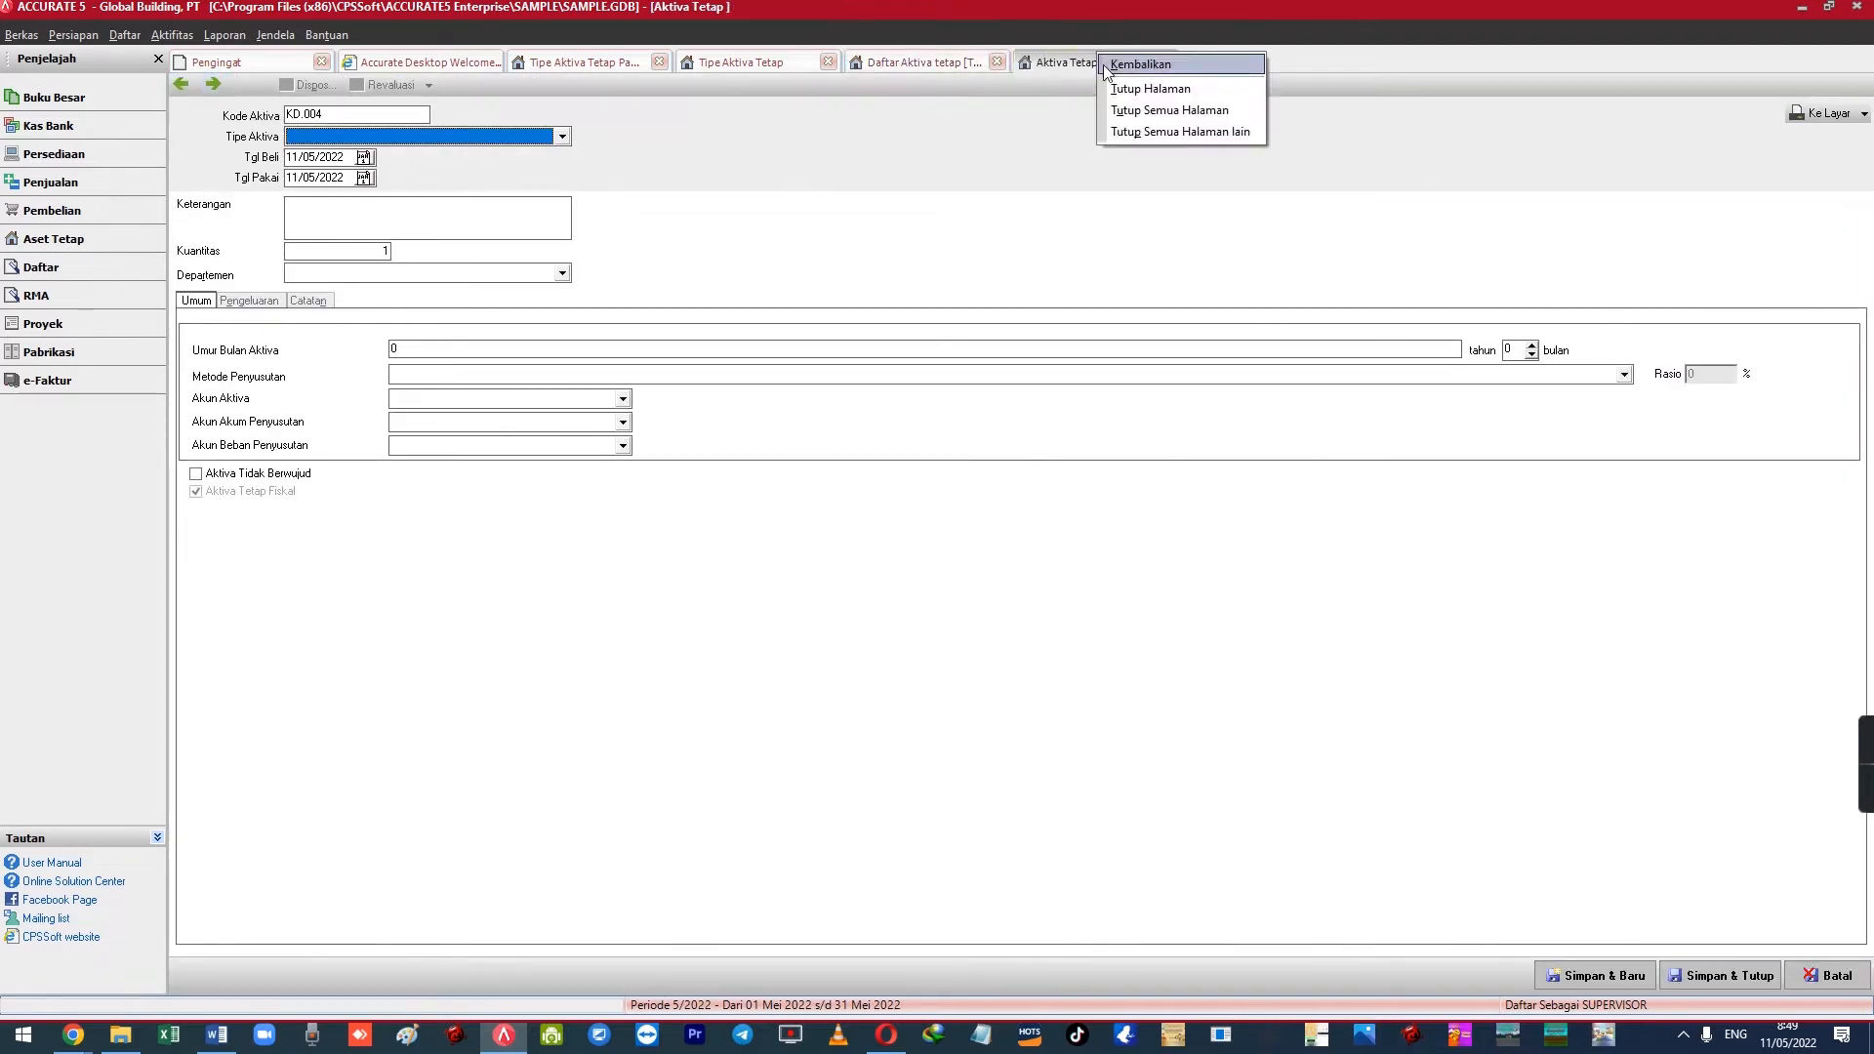
pyautogui.click(1109, 65)
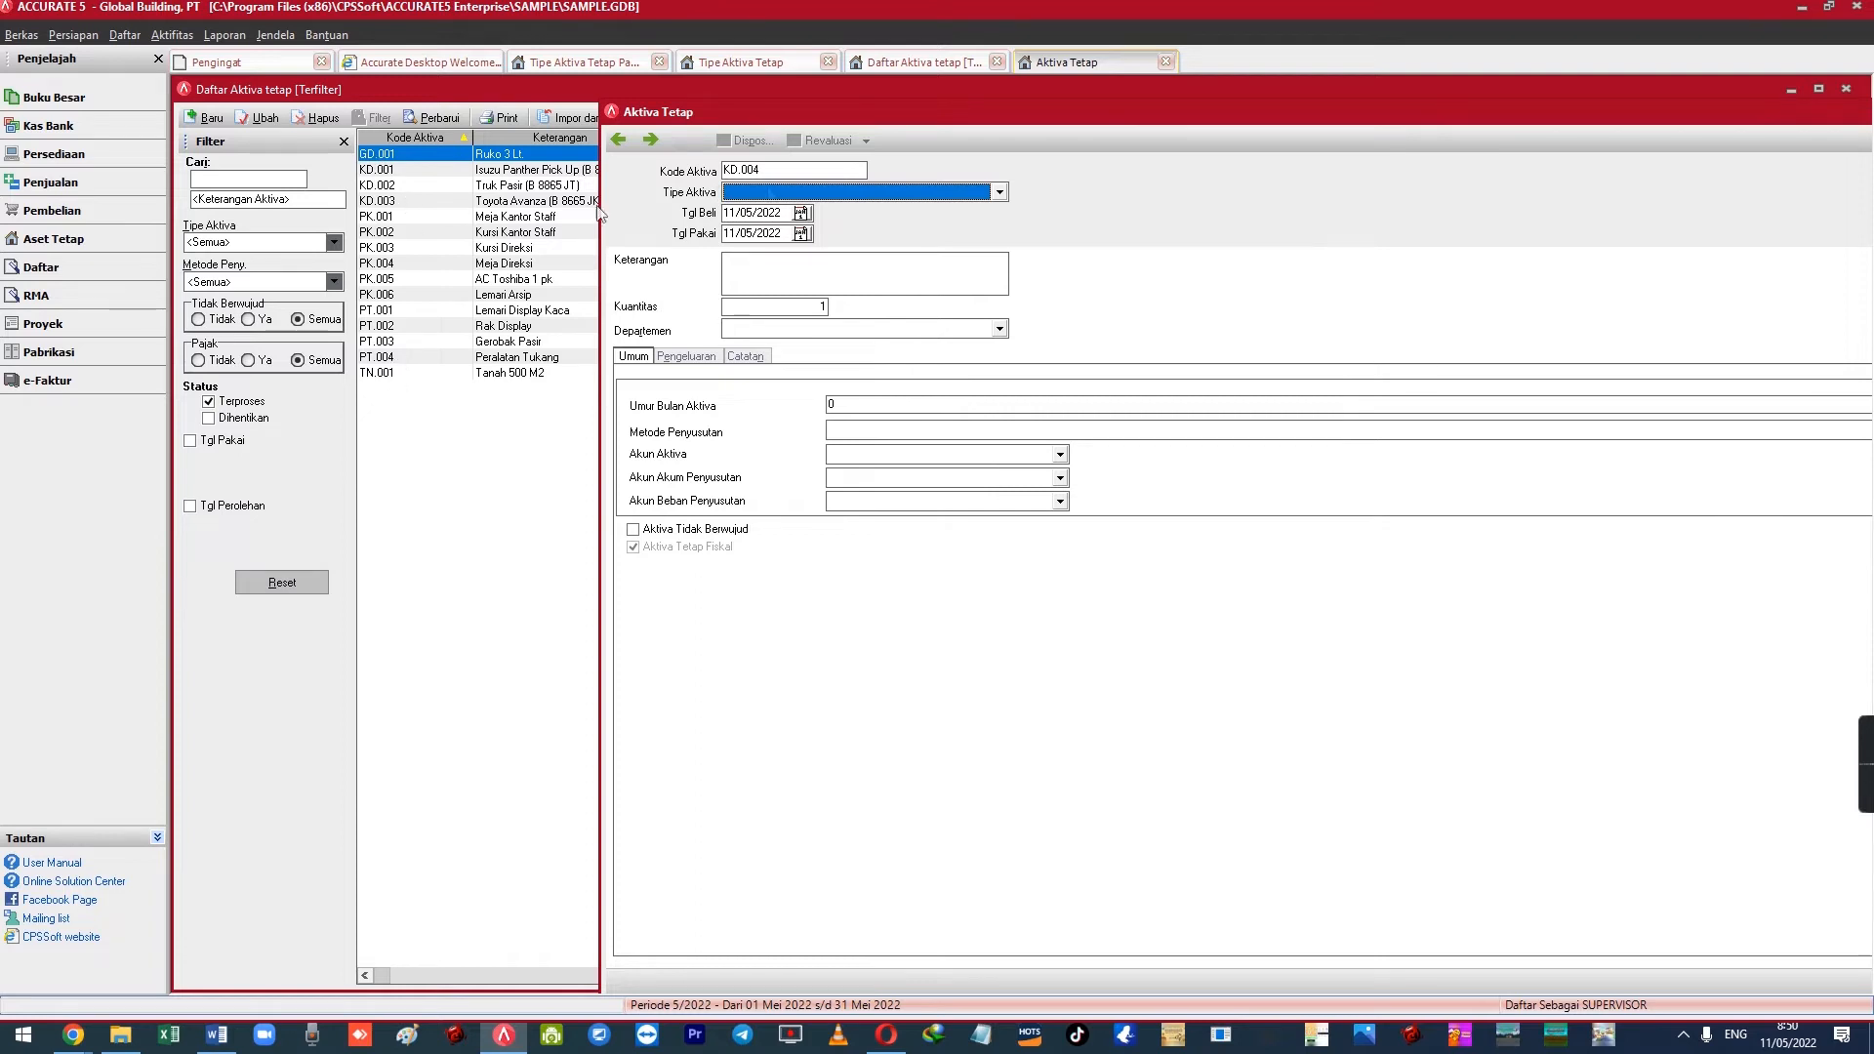
# Replace the suggested asset code KD.004 with MESIN-01
pyautogui.doubleClick(785, 171)
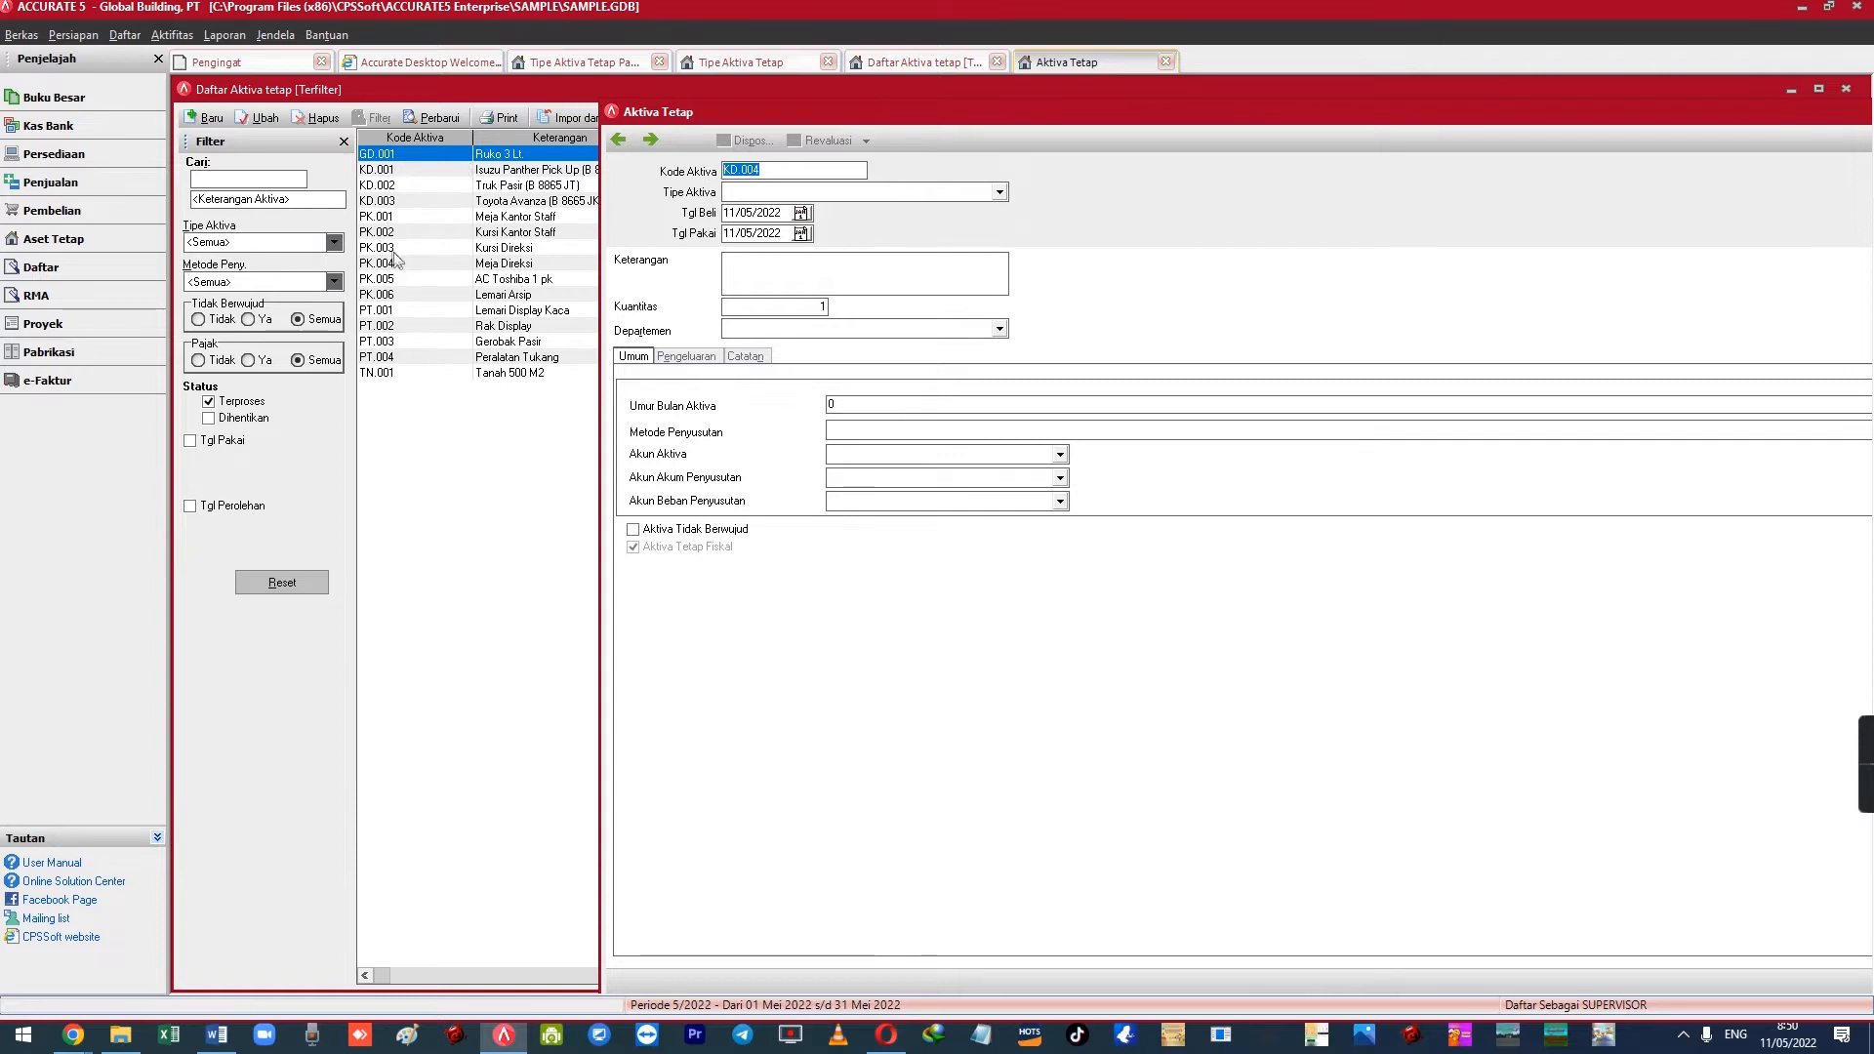
pyautogui.click(775, 172)
pyautogui.hotkey('shift', 'Home')
pyautogui.write('MESIN')
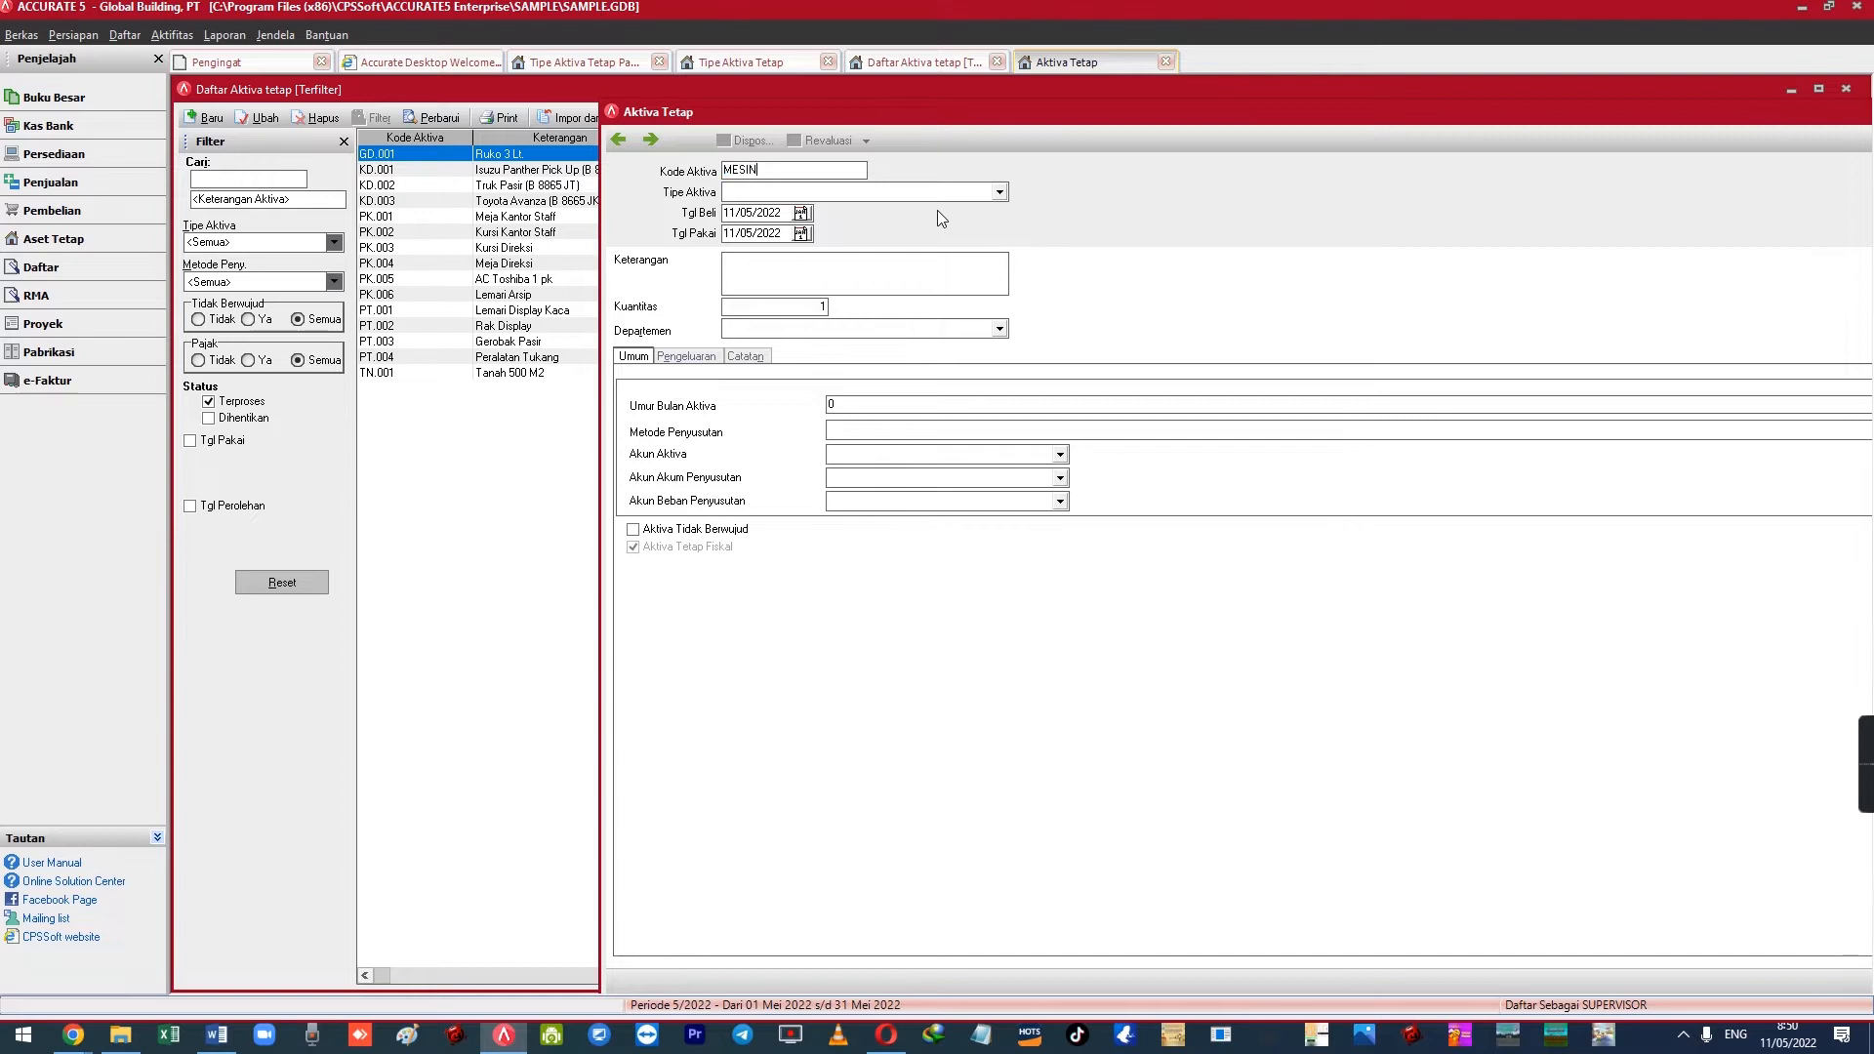
pyautogui.write('01')
pyautogui.press('Tab')
pyautogui.hotkey('shift', 'Tab')
pyautogui.press('Left')
pyautogui.press('Left')
pyautogui.write('-')
pyautogui.press('Tab')
pyautogui.press('Down')
pyautogui.press('Down')
pyautogui.press('Down')
pyautogui.press('Down')
pyautogui.press('Down')
pyautogui.press('Down')
pyautogui.press('Down')
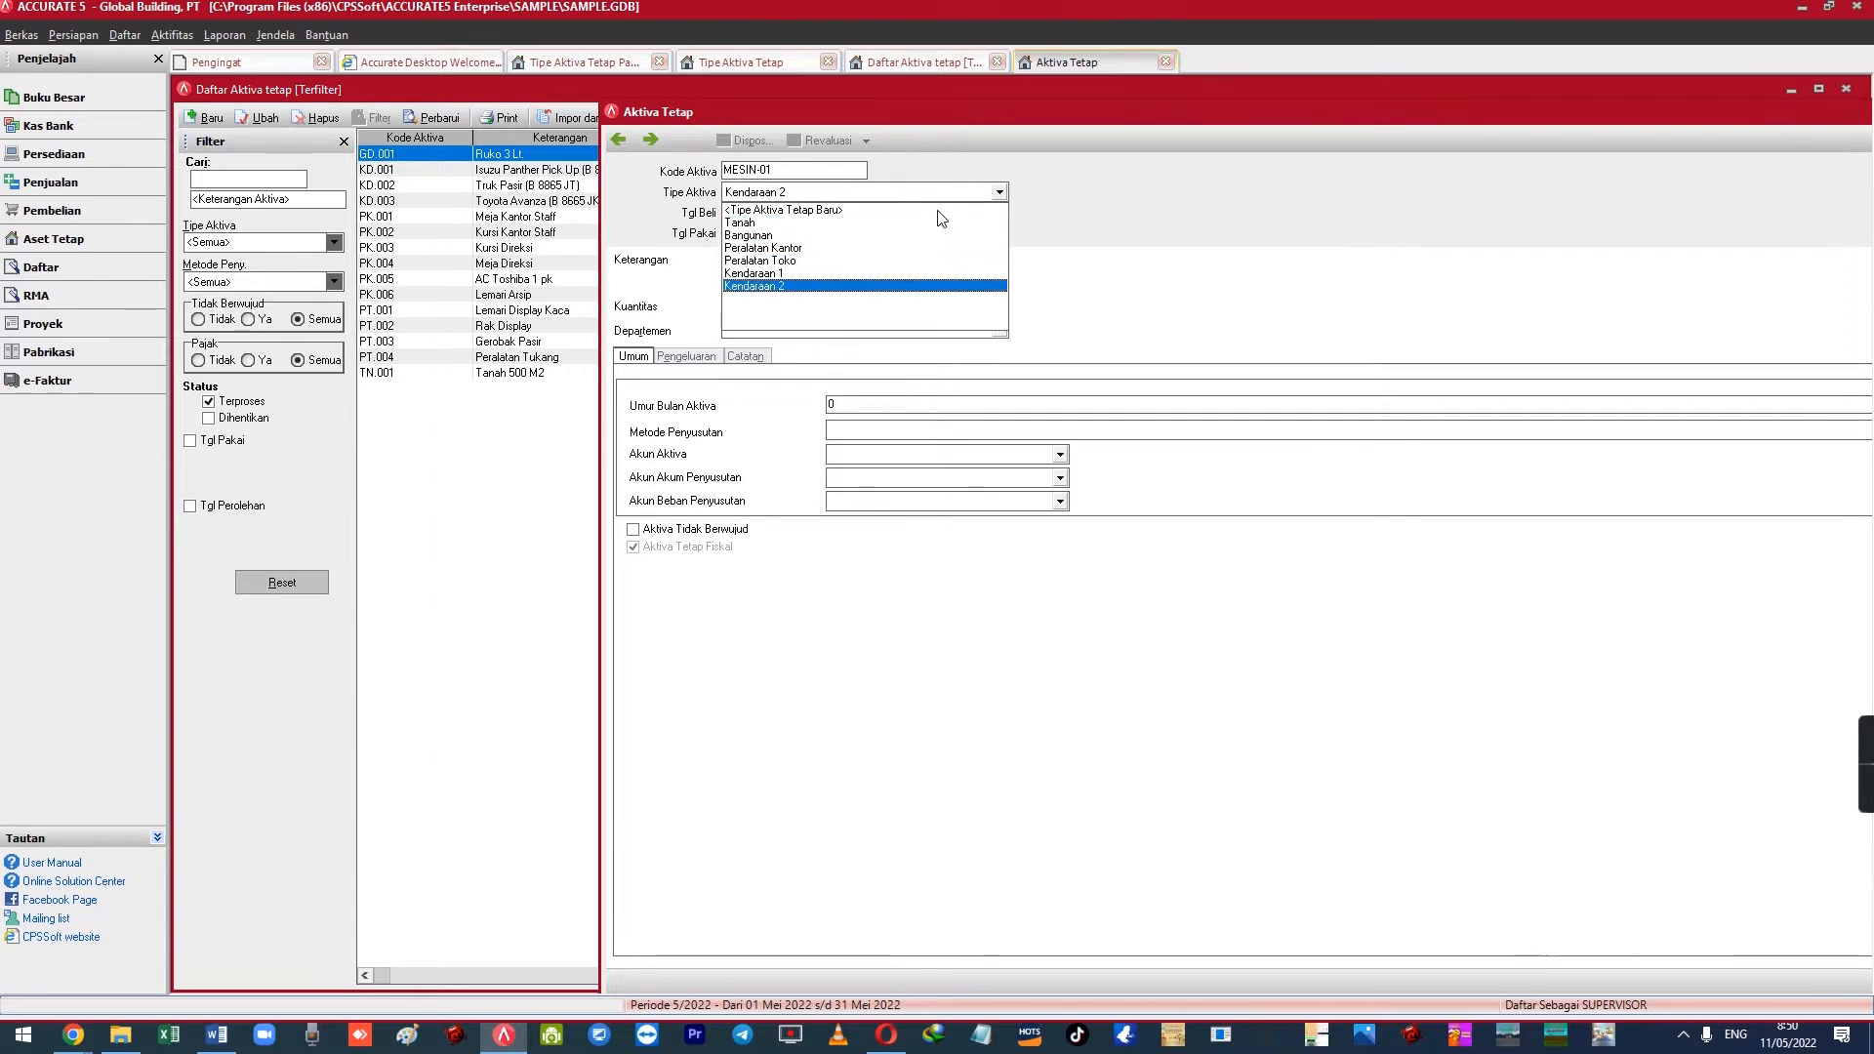
pyautogui.click(922, 656)
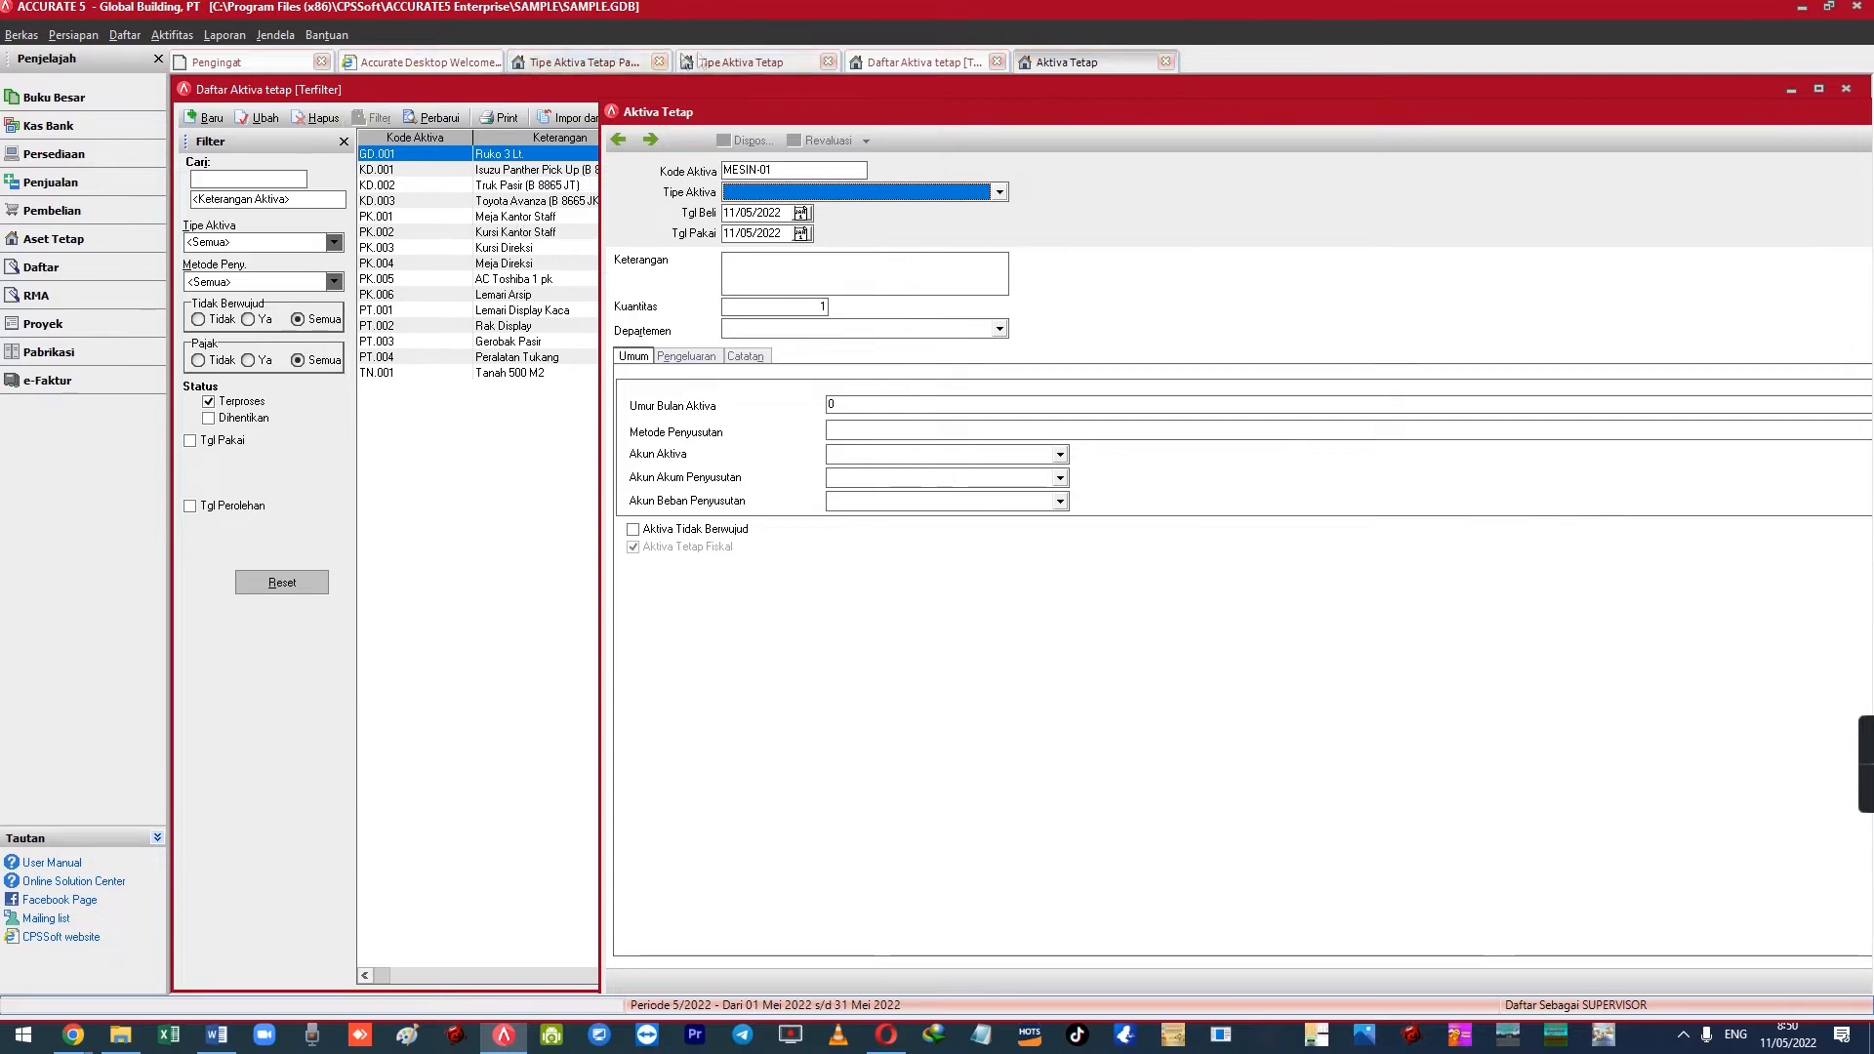
pyautogui.click(876, 61)
# Add fixed asset type Mesin with tax group Gol 2 [Garis Lurus] (8 years, 12.5%)
pyautogui.click(750, 64)
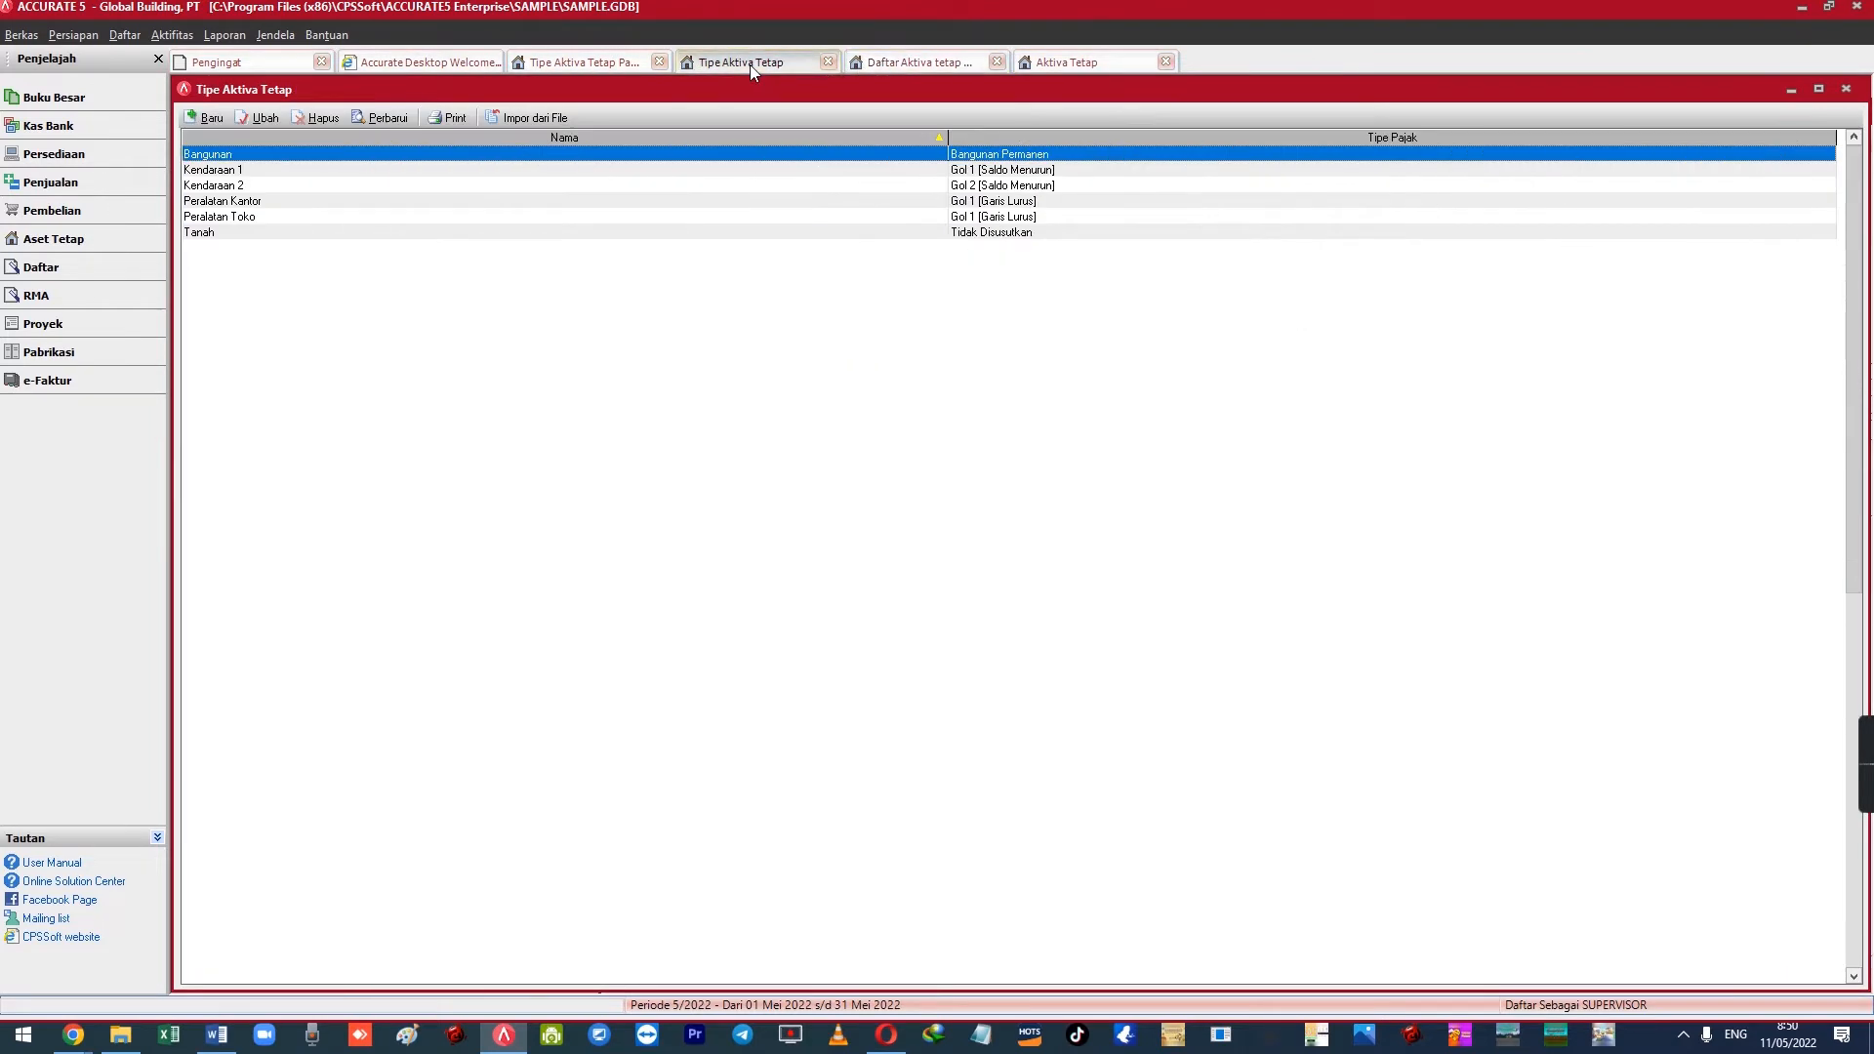
pyautogui.click(1020, 65)
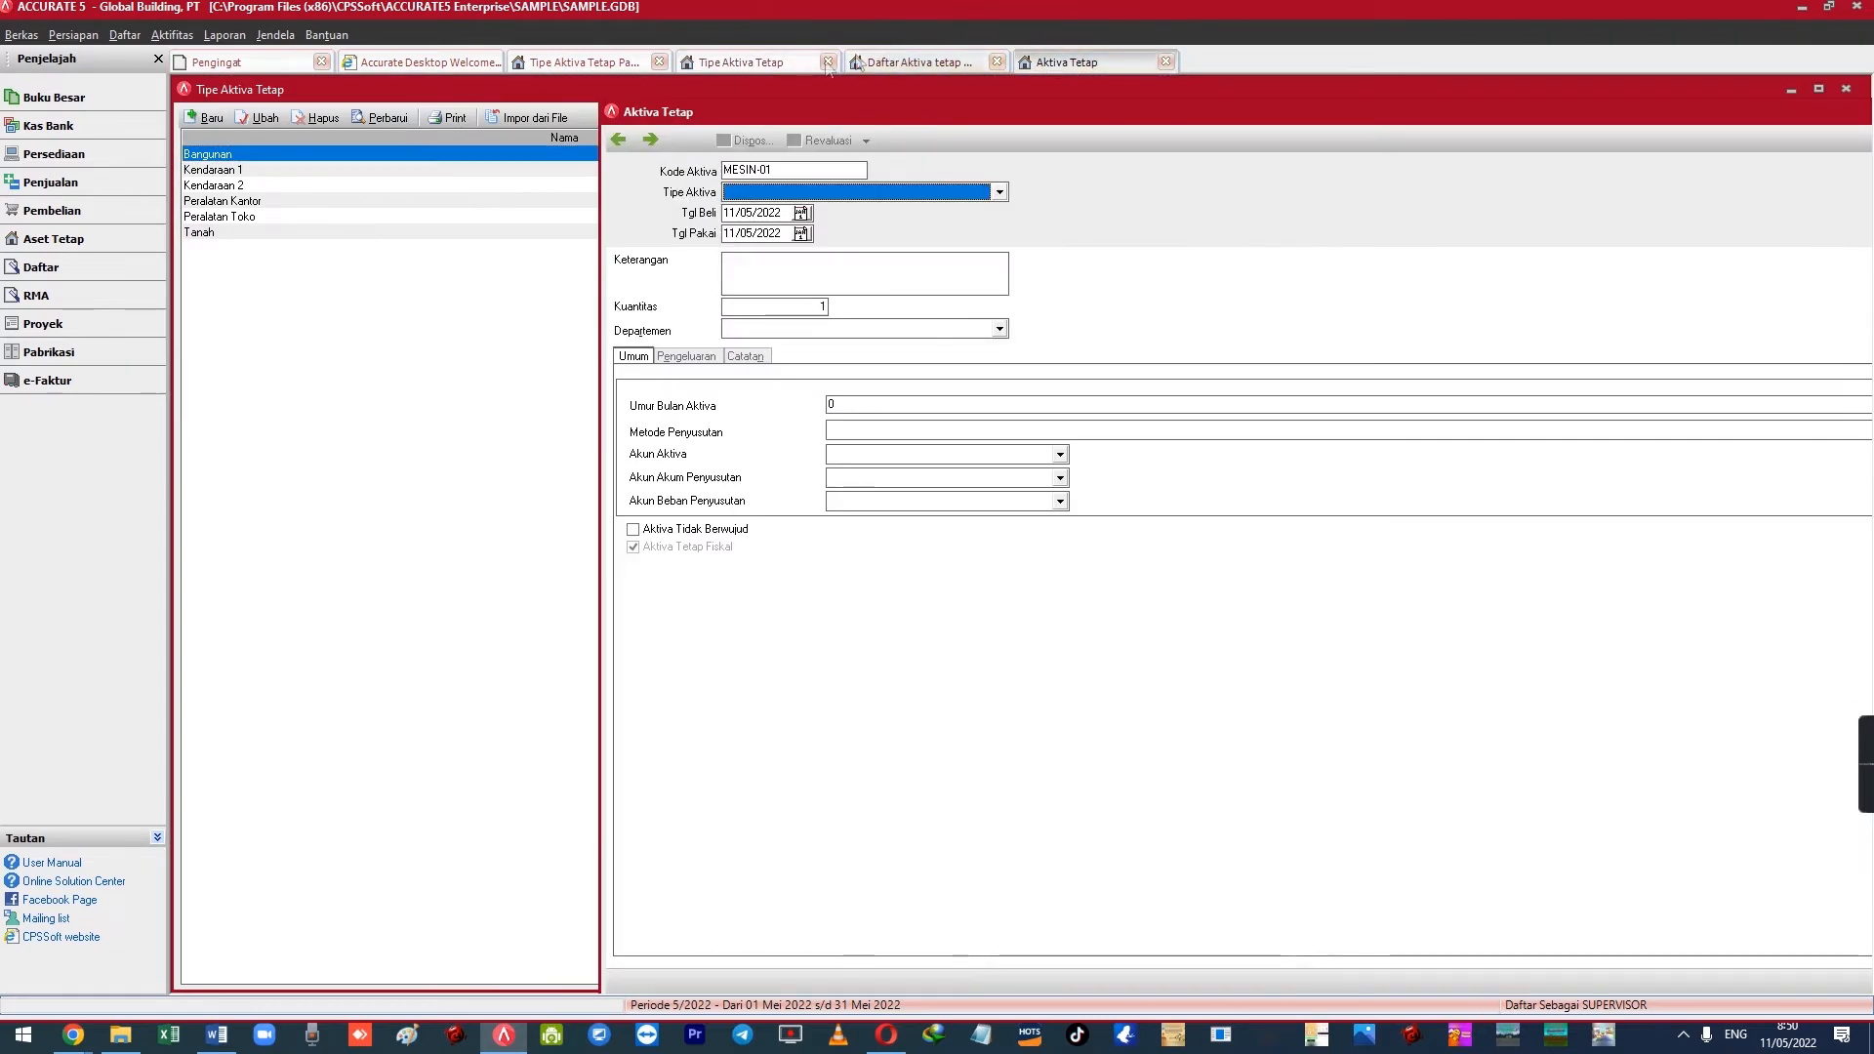
pyautogui.click(773, 66)
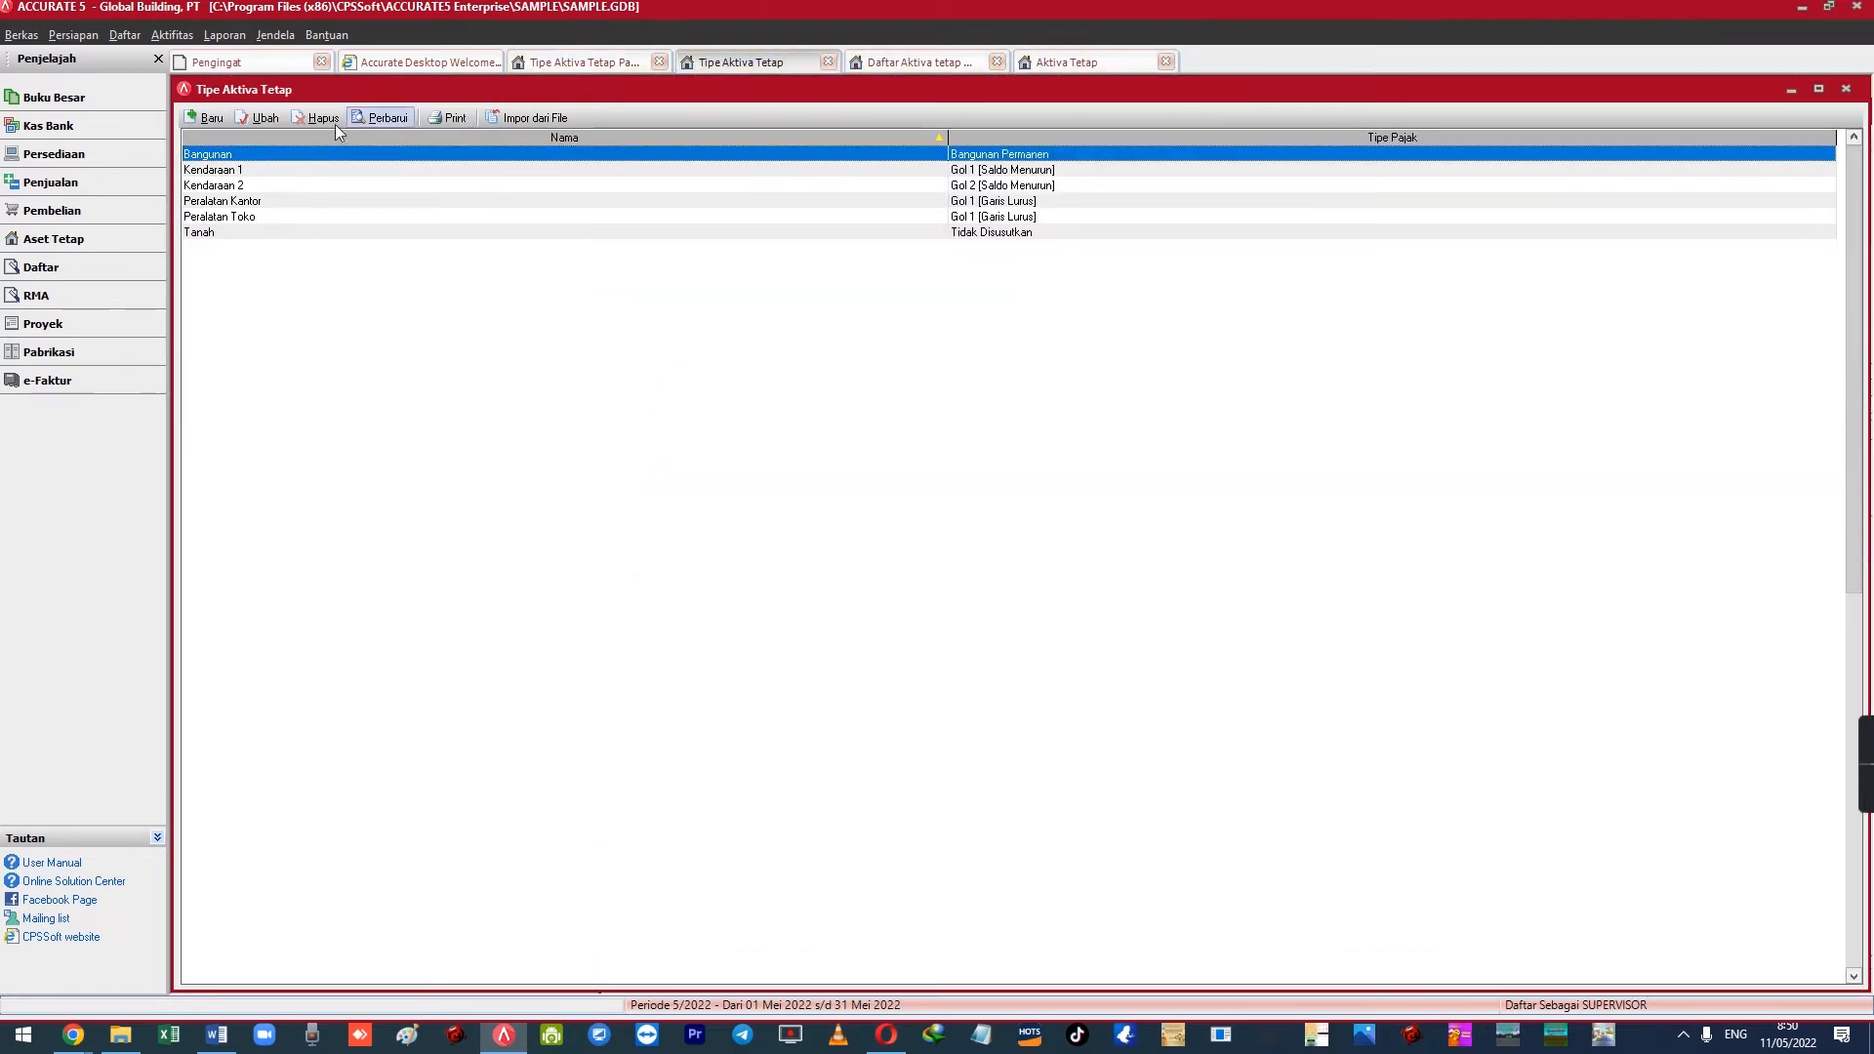
pyautogui.click(206, 117)
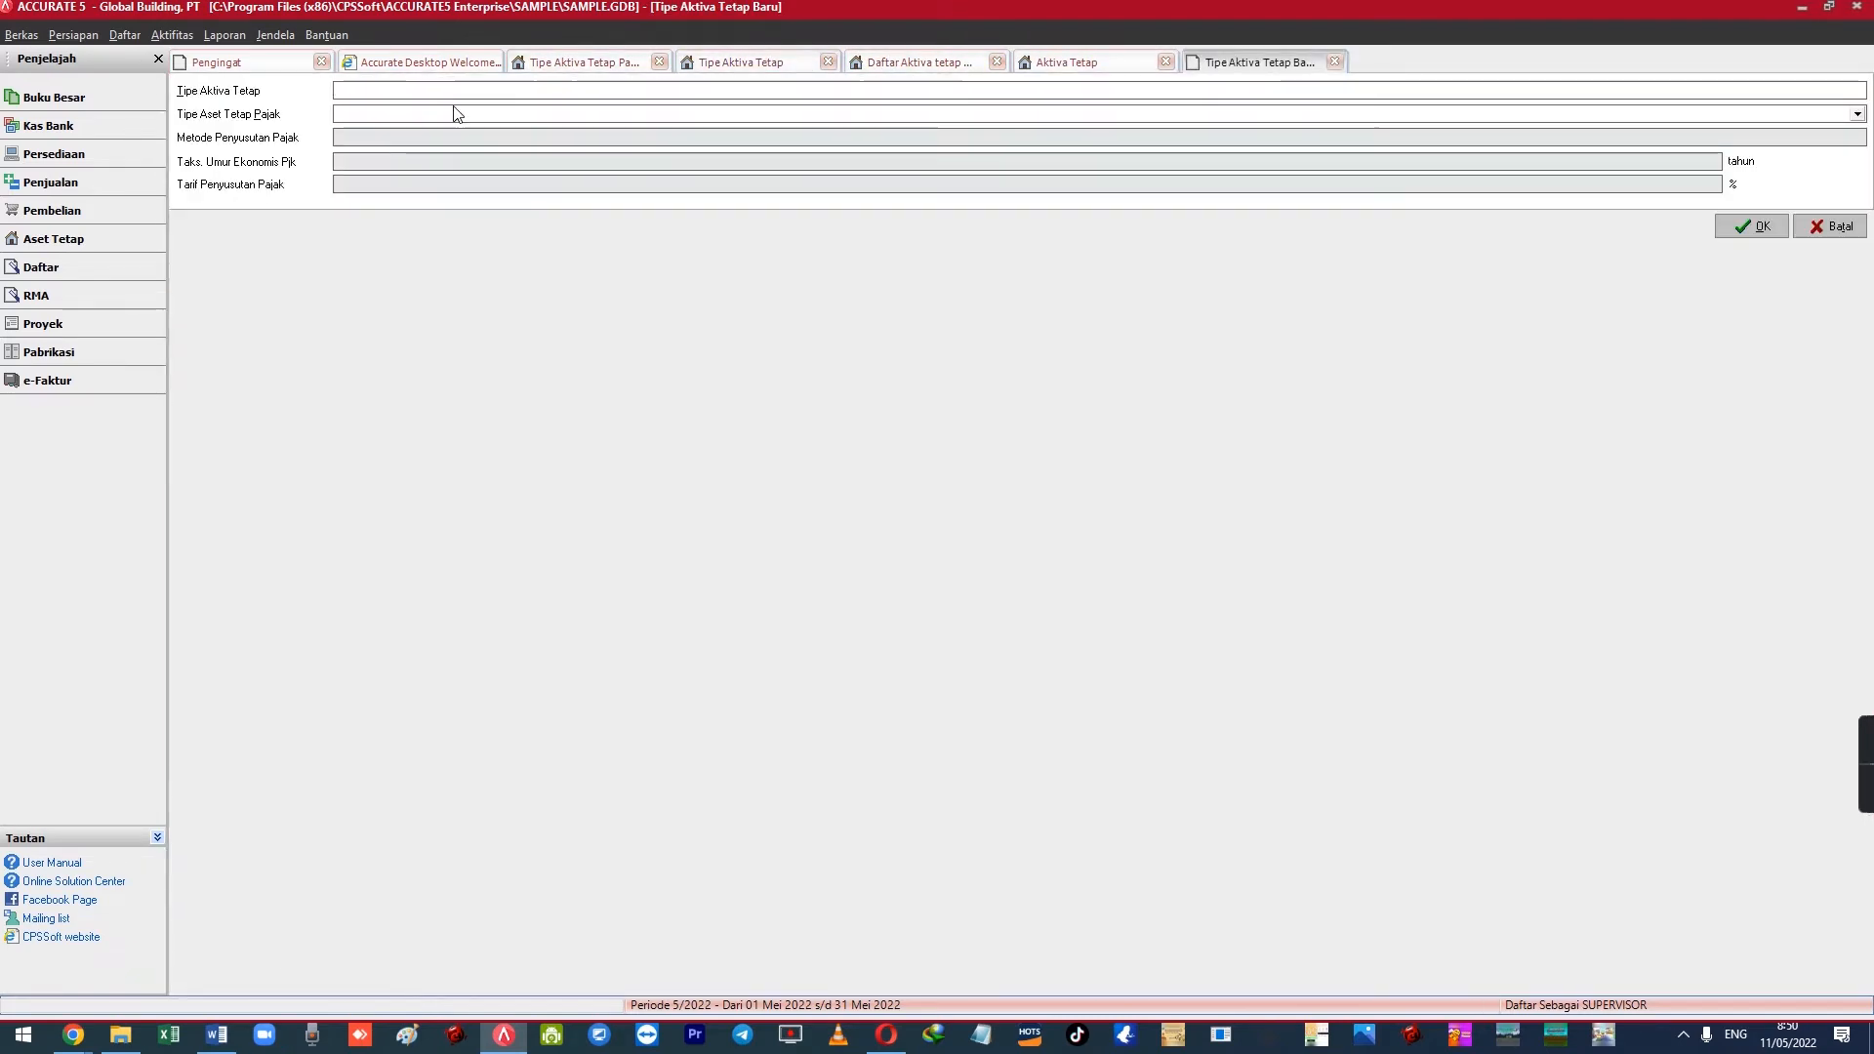
pyautogui.write('Mesin')
pyautogui.click(454, 114)
pyautogui.press('Down')
pyautogui.press('Down')
pyautogui.press('Down')
pyautogui.press('Down')
pyautogui.press('Down')
pyautogui.press('Down')
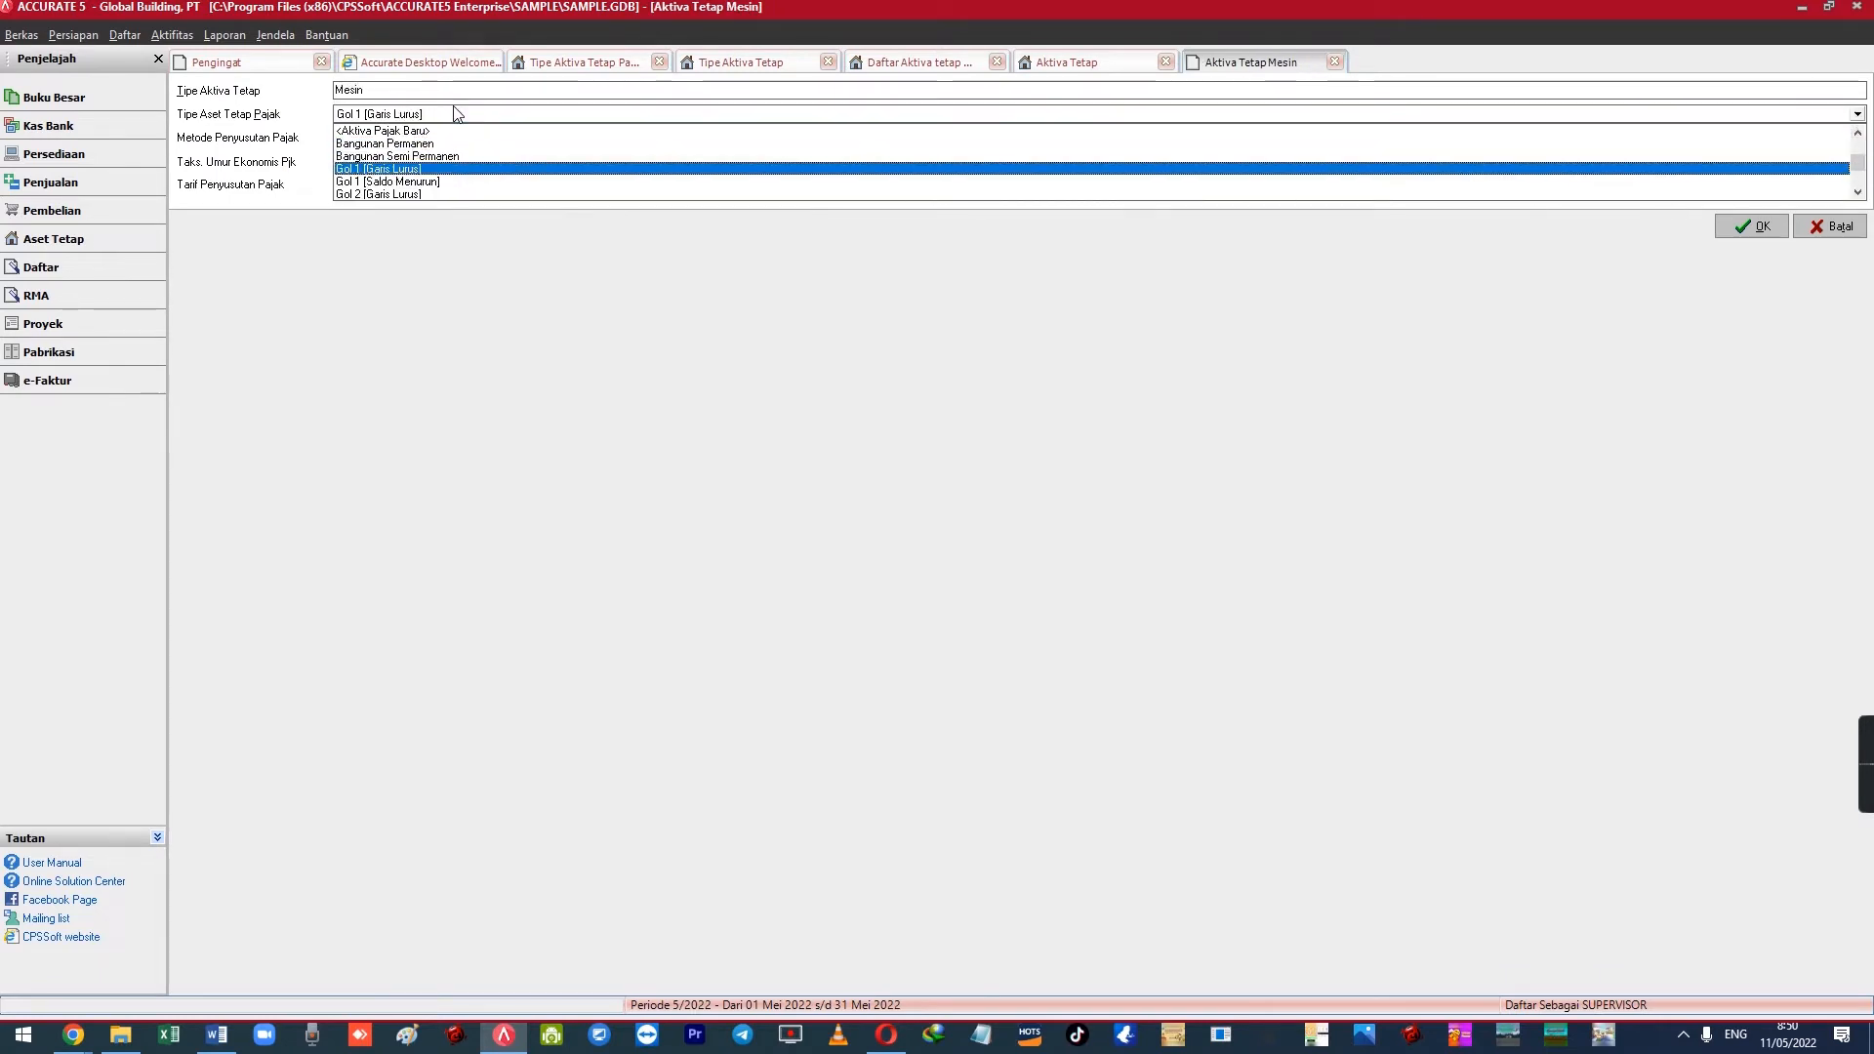
pyautogui.press('Up')
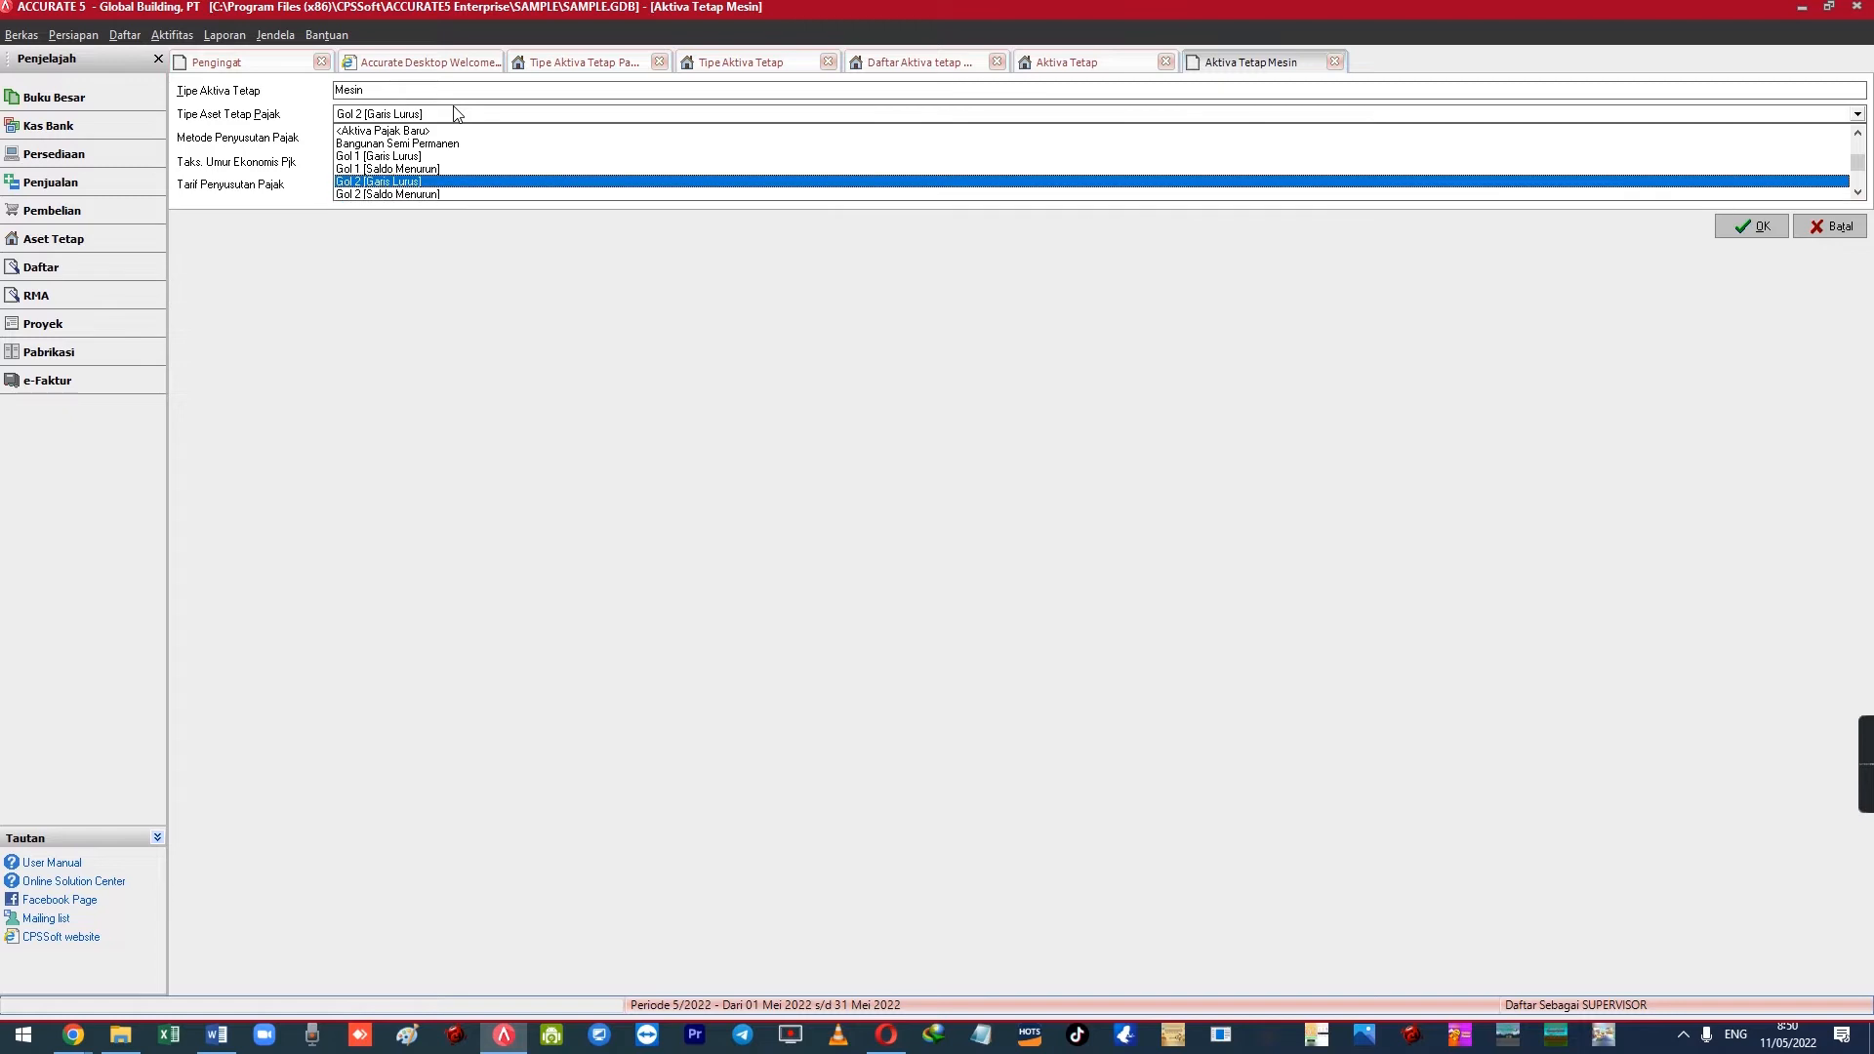
pyautogui.press('Return')
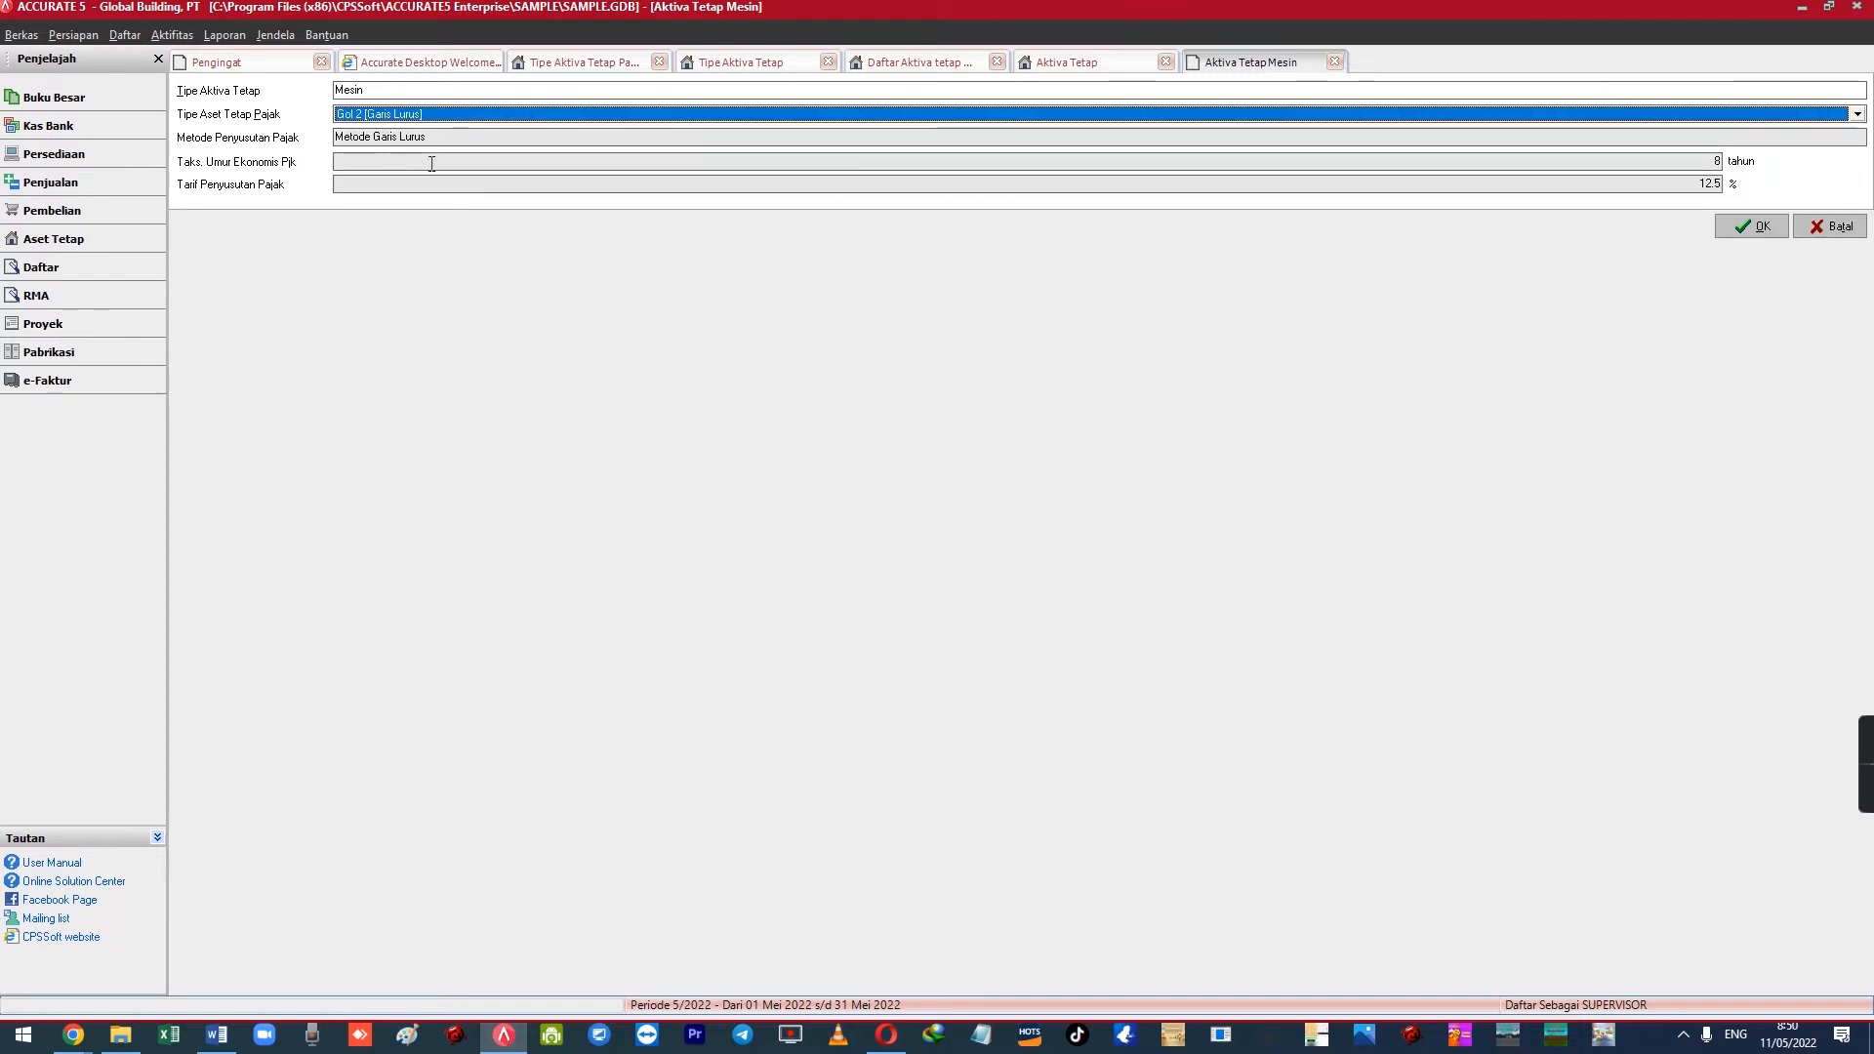
pyautogui.click(600, 64)
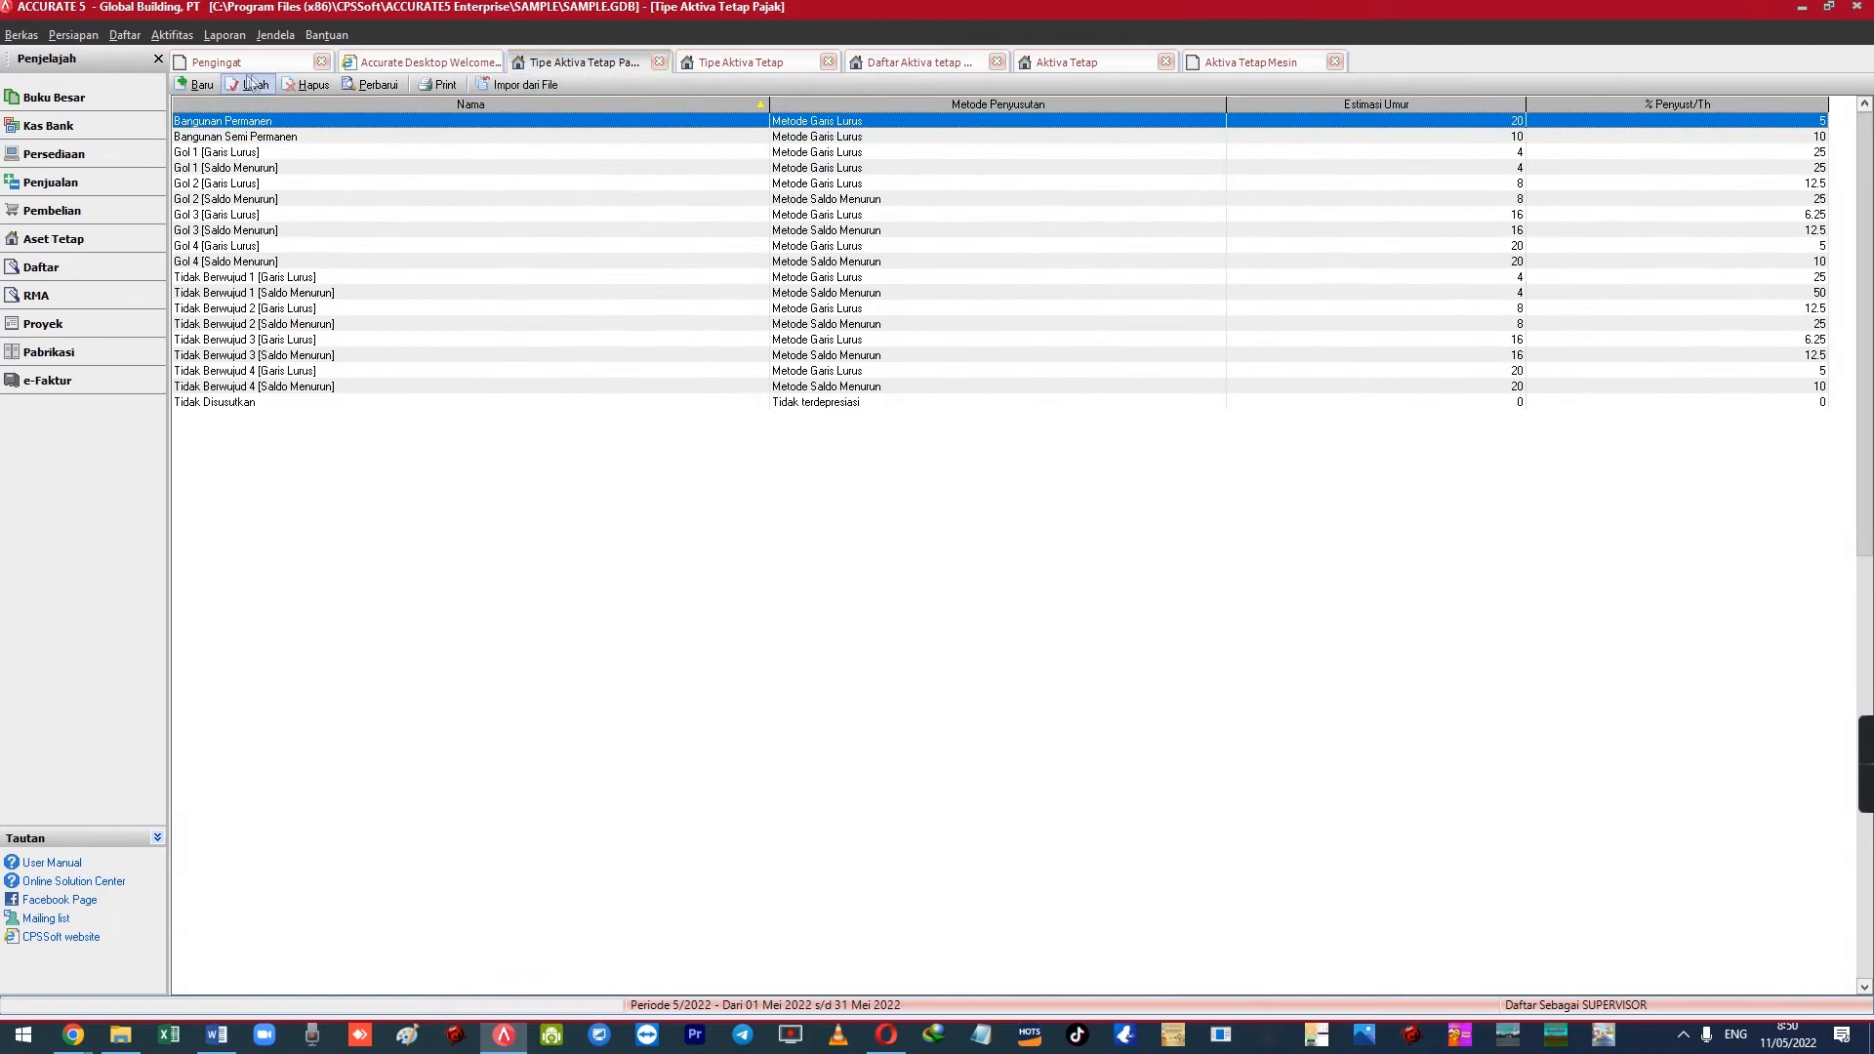
# Create tax asset type Mesin using Metode Garis Lurus with a 16-year life
pyautogui.click(200, 85)
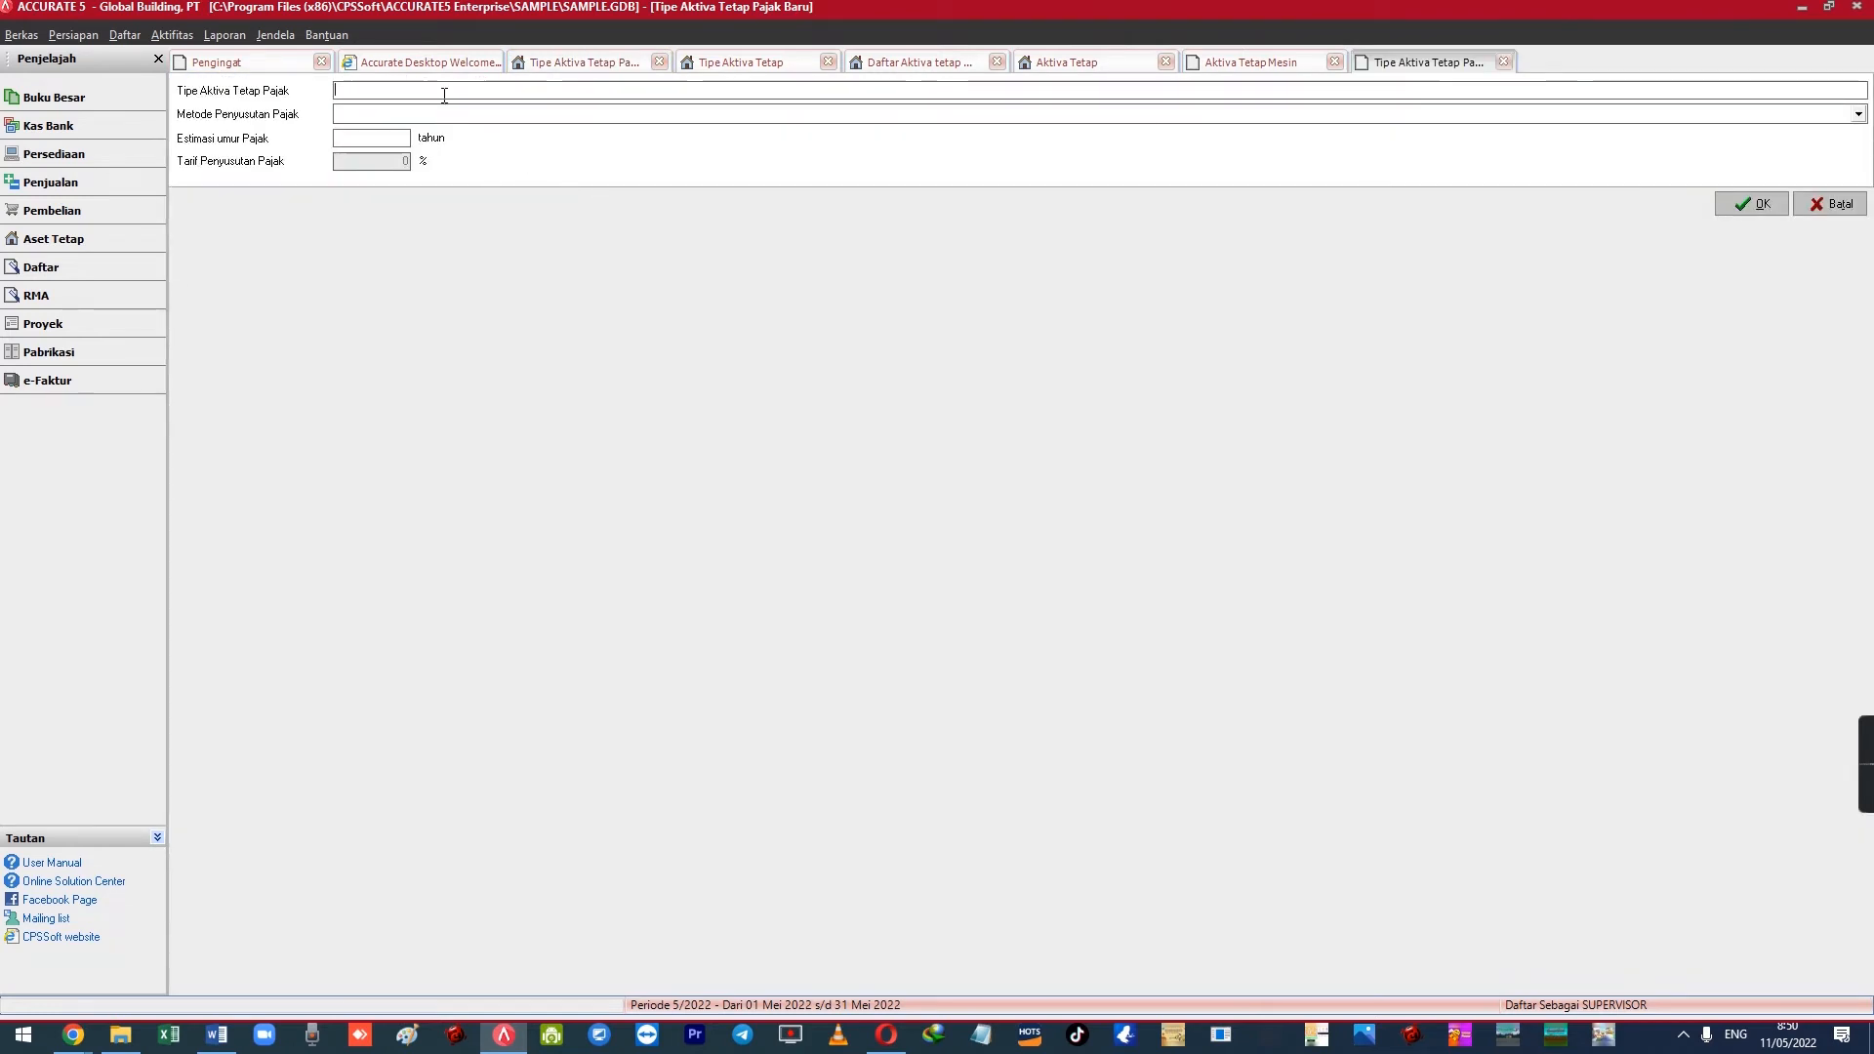
pyautogui.write('Me')
pyautogui.press('Tab')
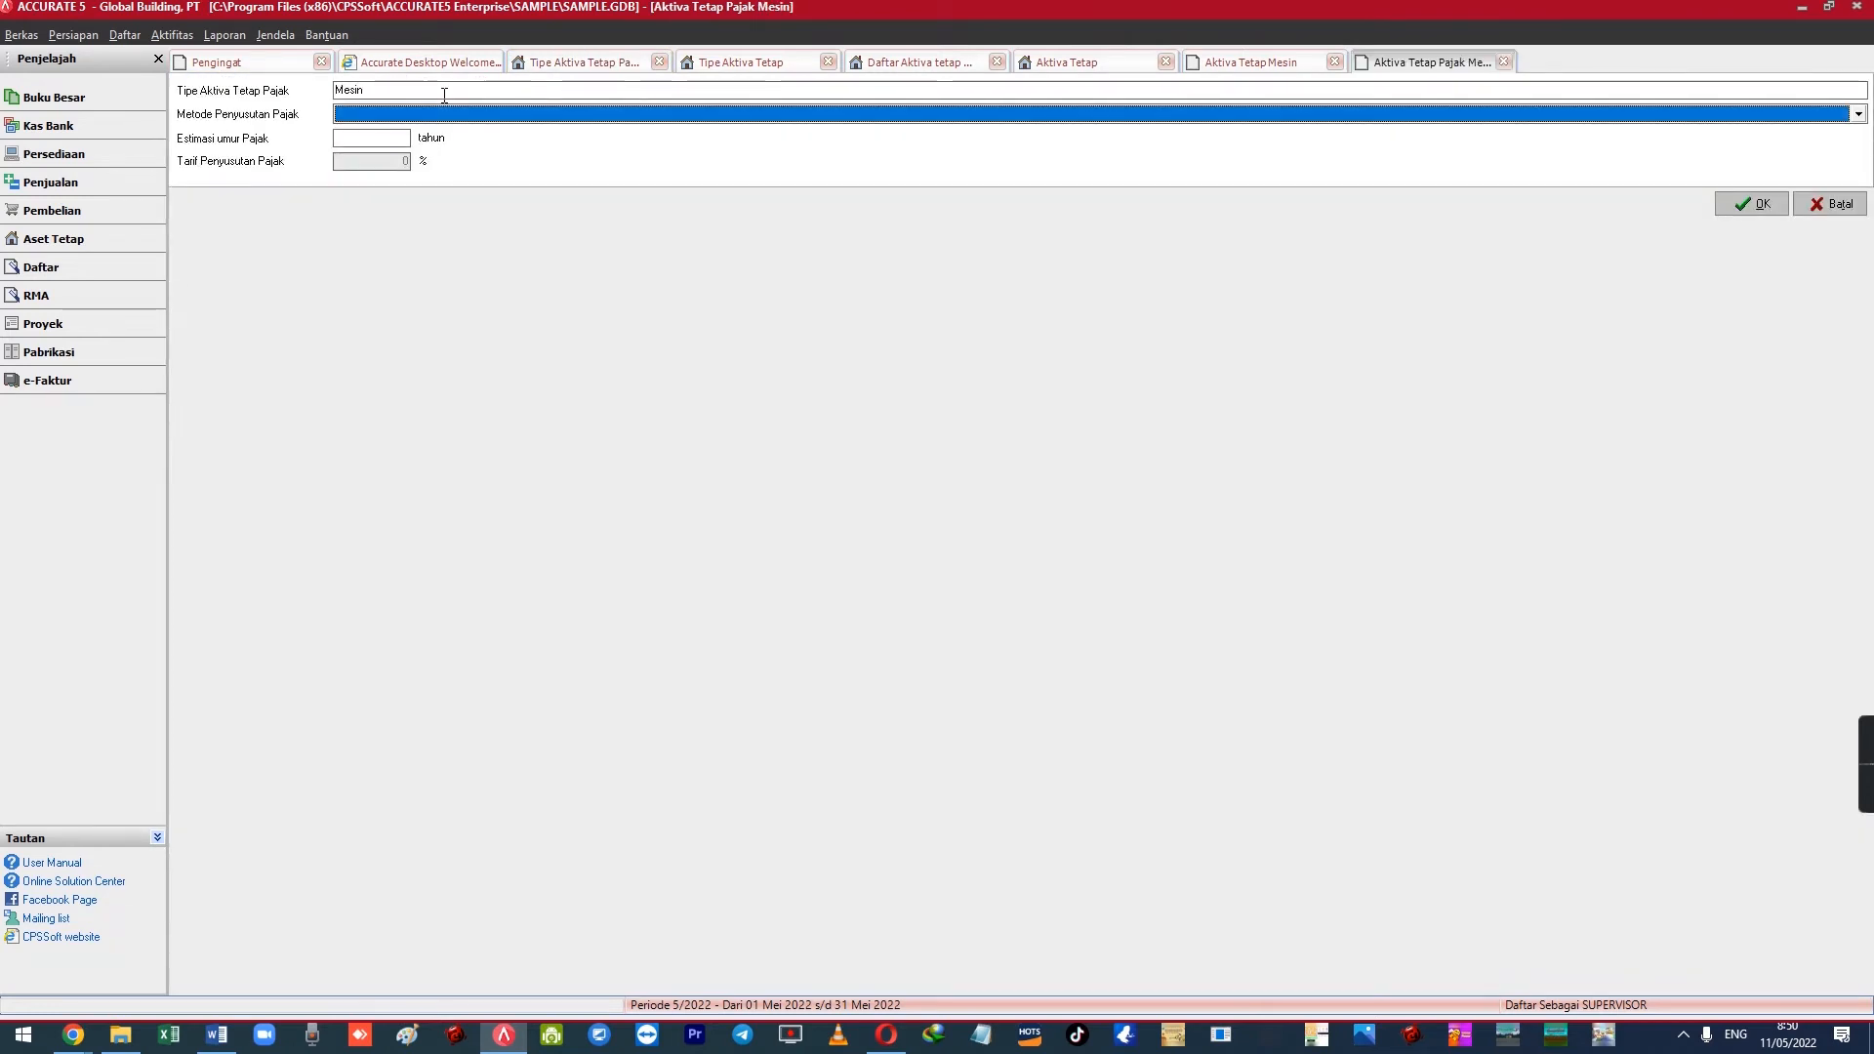
pyautogui.hotkey('alt', 'Down')
pyautogui.press('Down')
pyautogui.press('Down')
pyautogui.press('Return')
pyautogui.press('Tab')
pyautogui.write('16')
pyautogui.press('Tab')
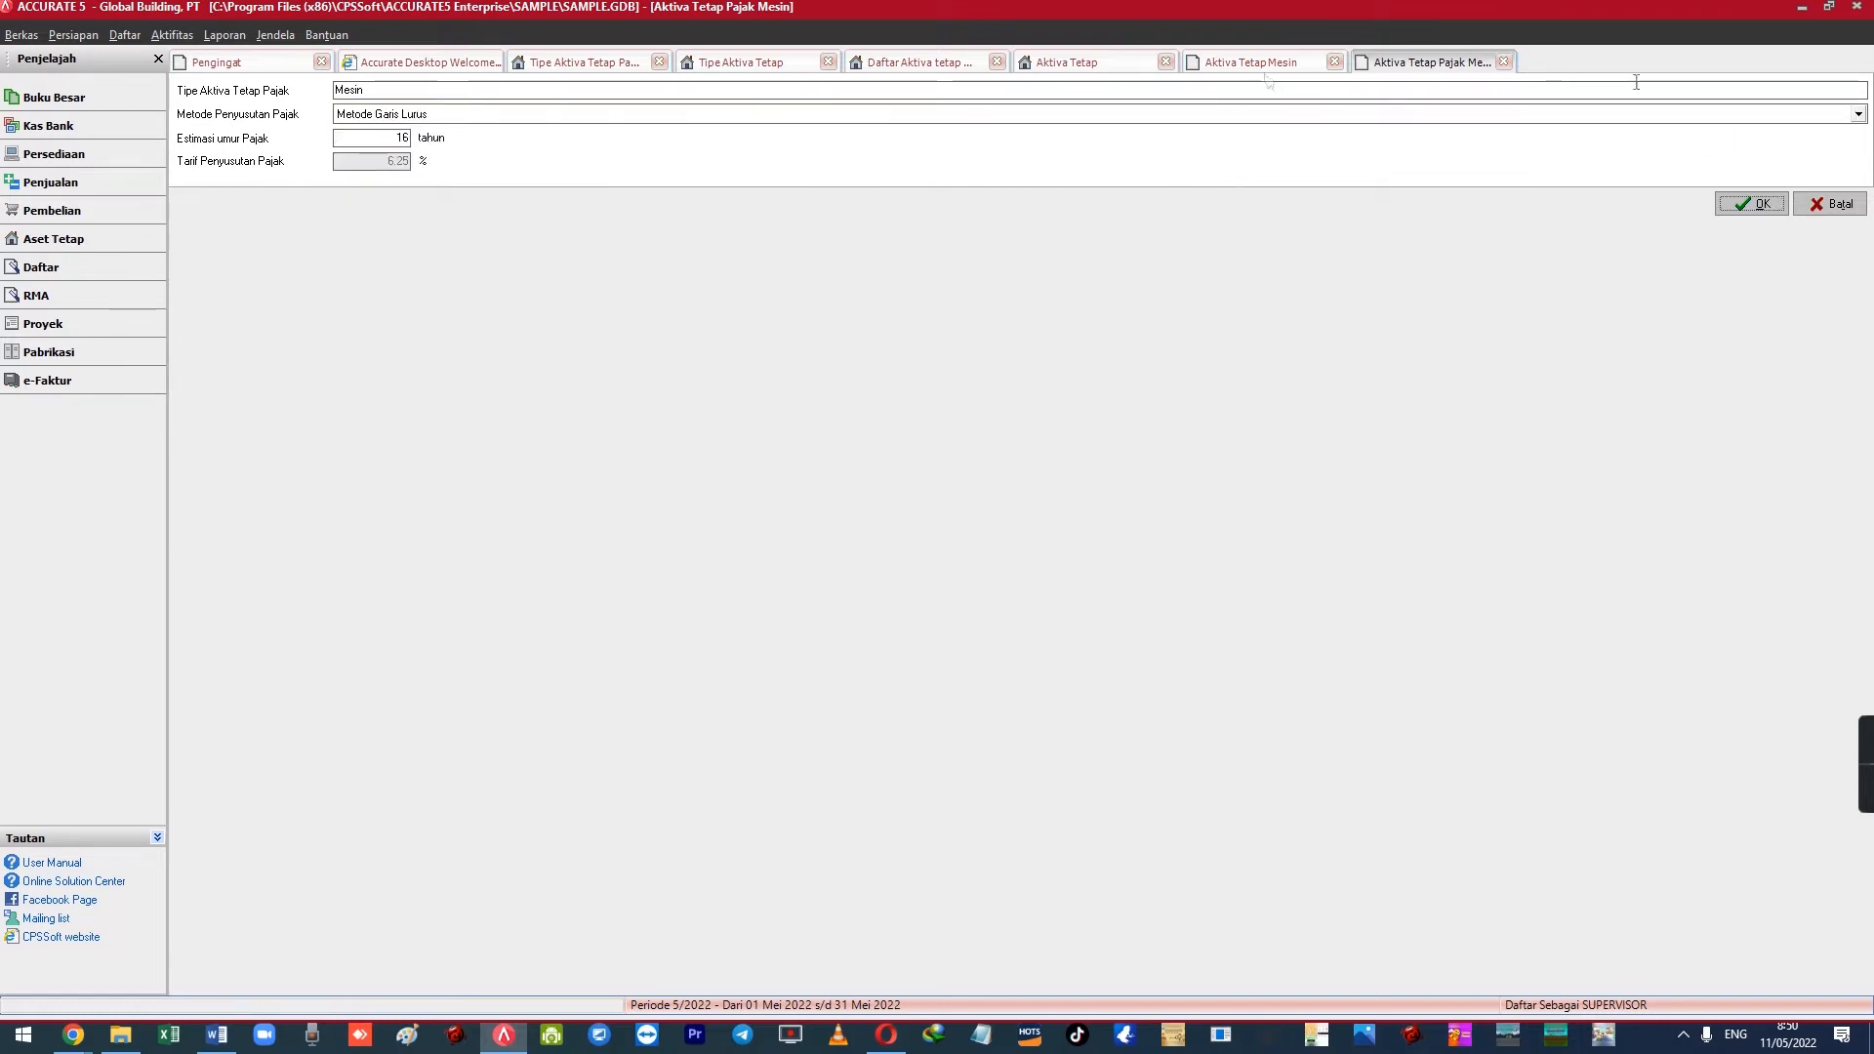
pyautogui.click(1754, 204)
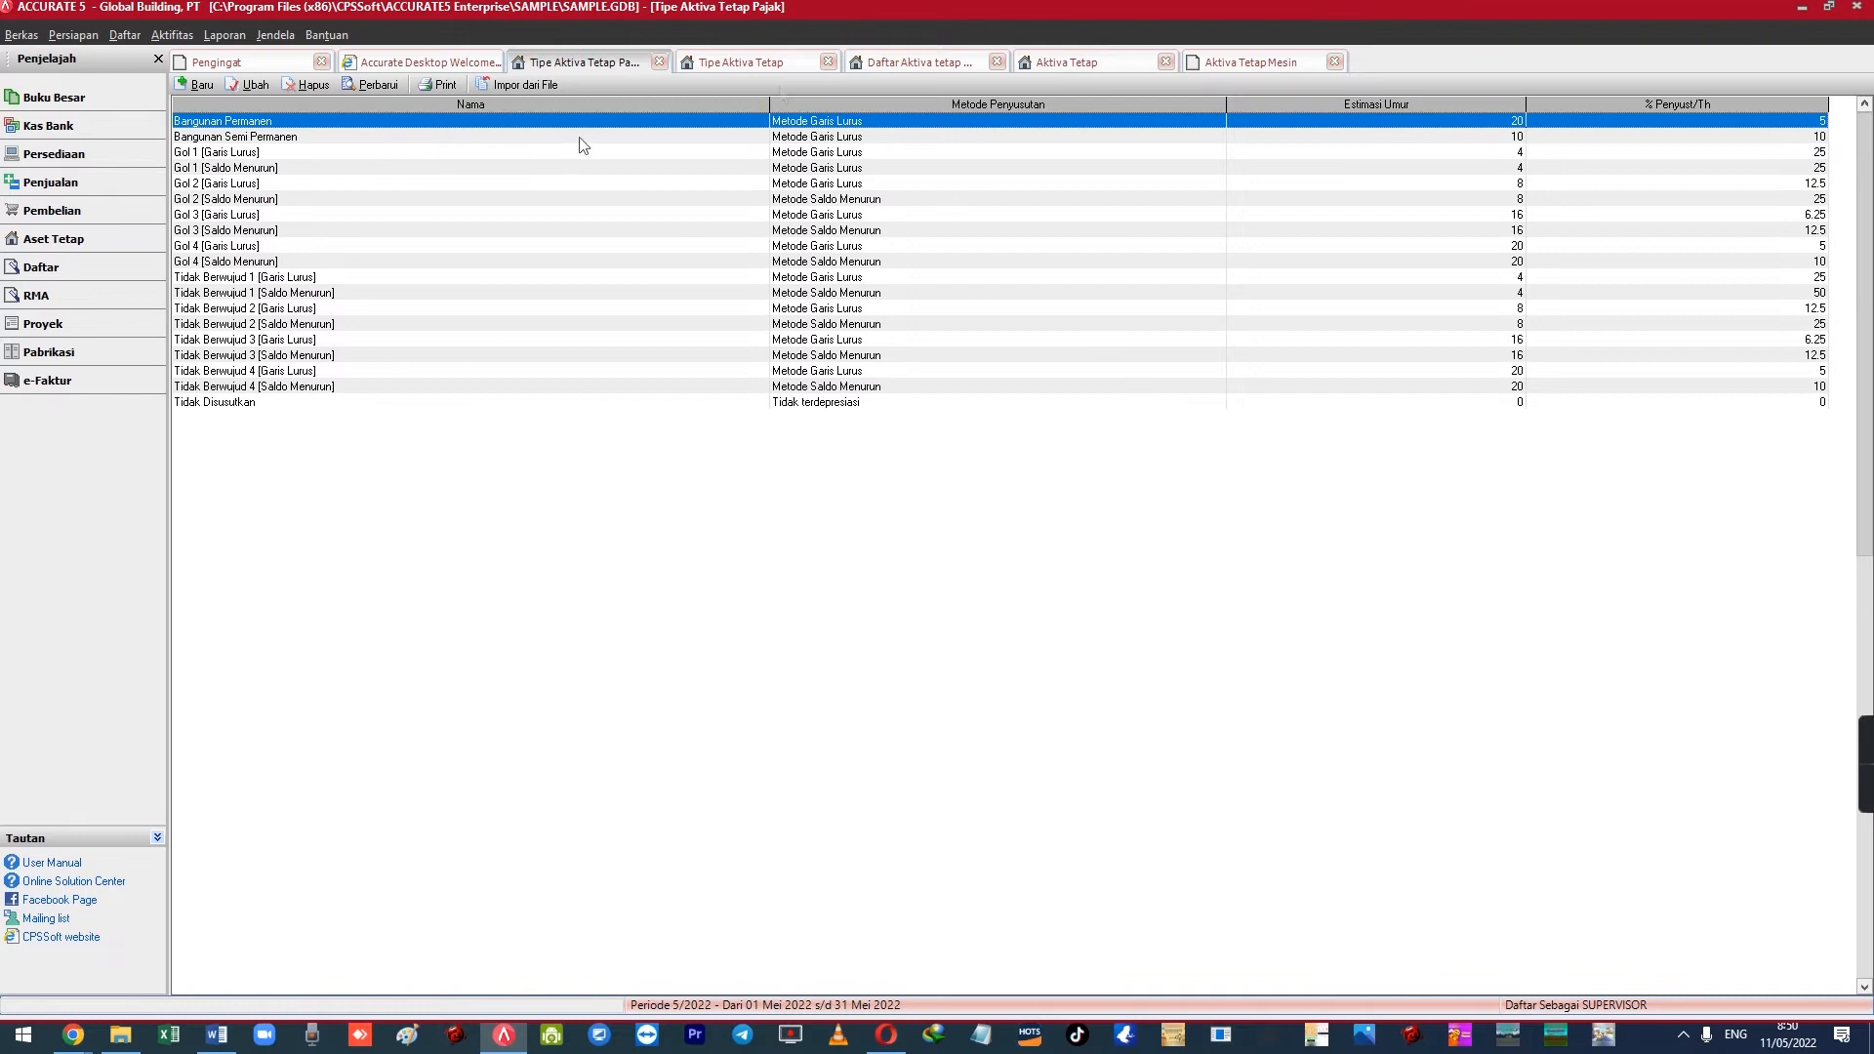
# Assign tax asset type Mesin to the Mesin fixed asset type
pyautogui.click(1253, 61)
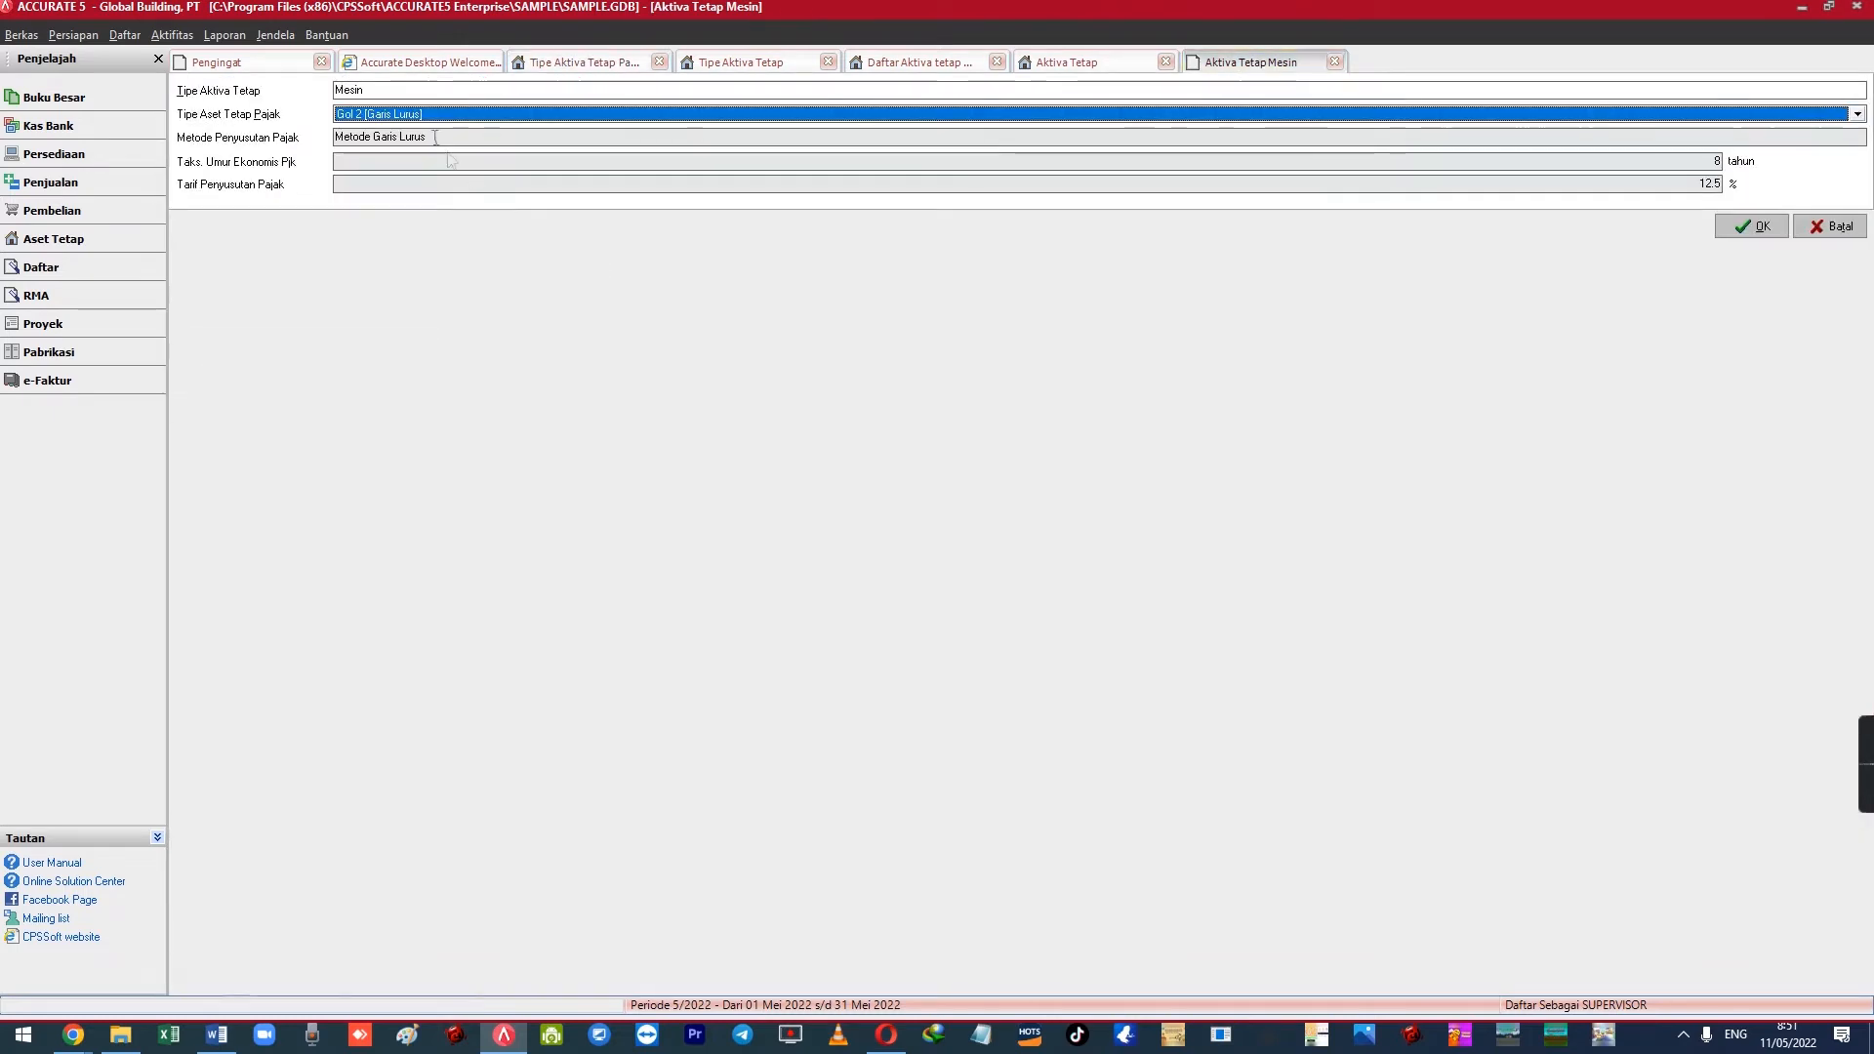
pyautogui.click(391, 115)
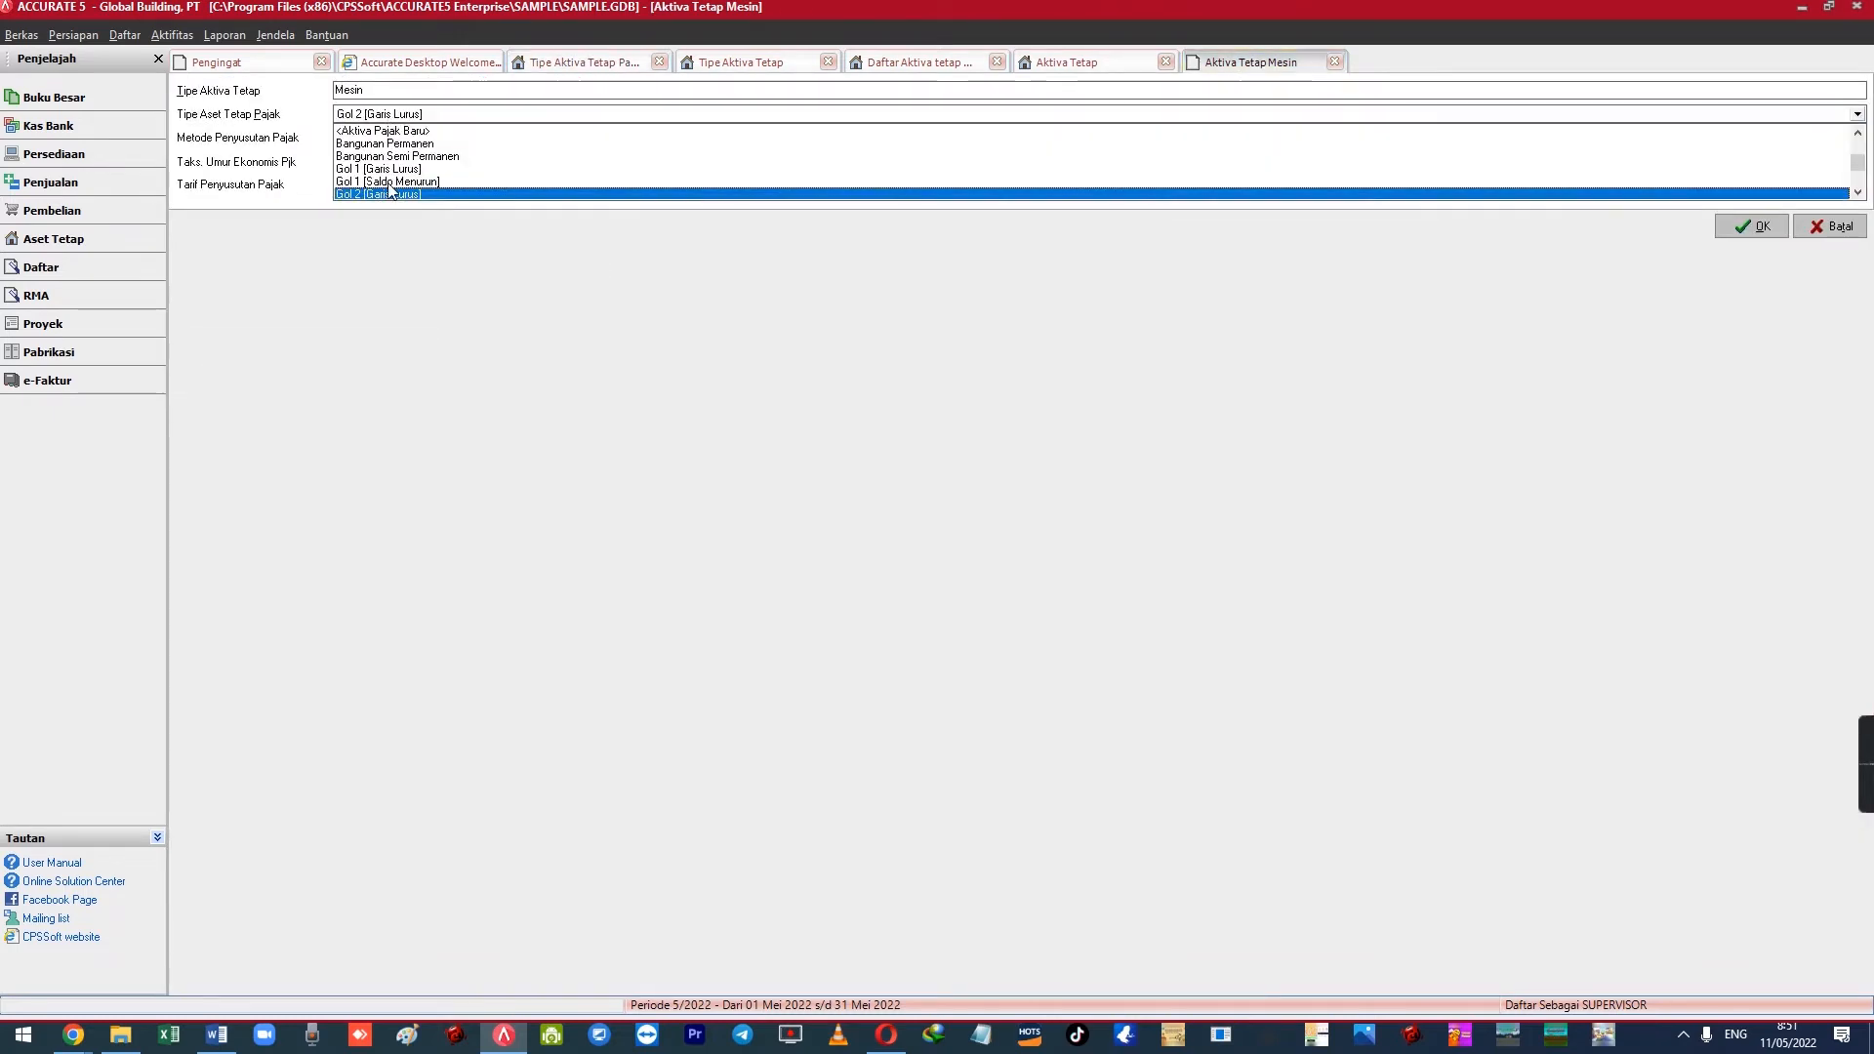
pyautogui.click(1844, 194)
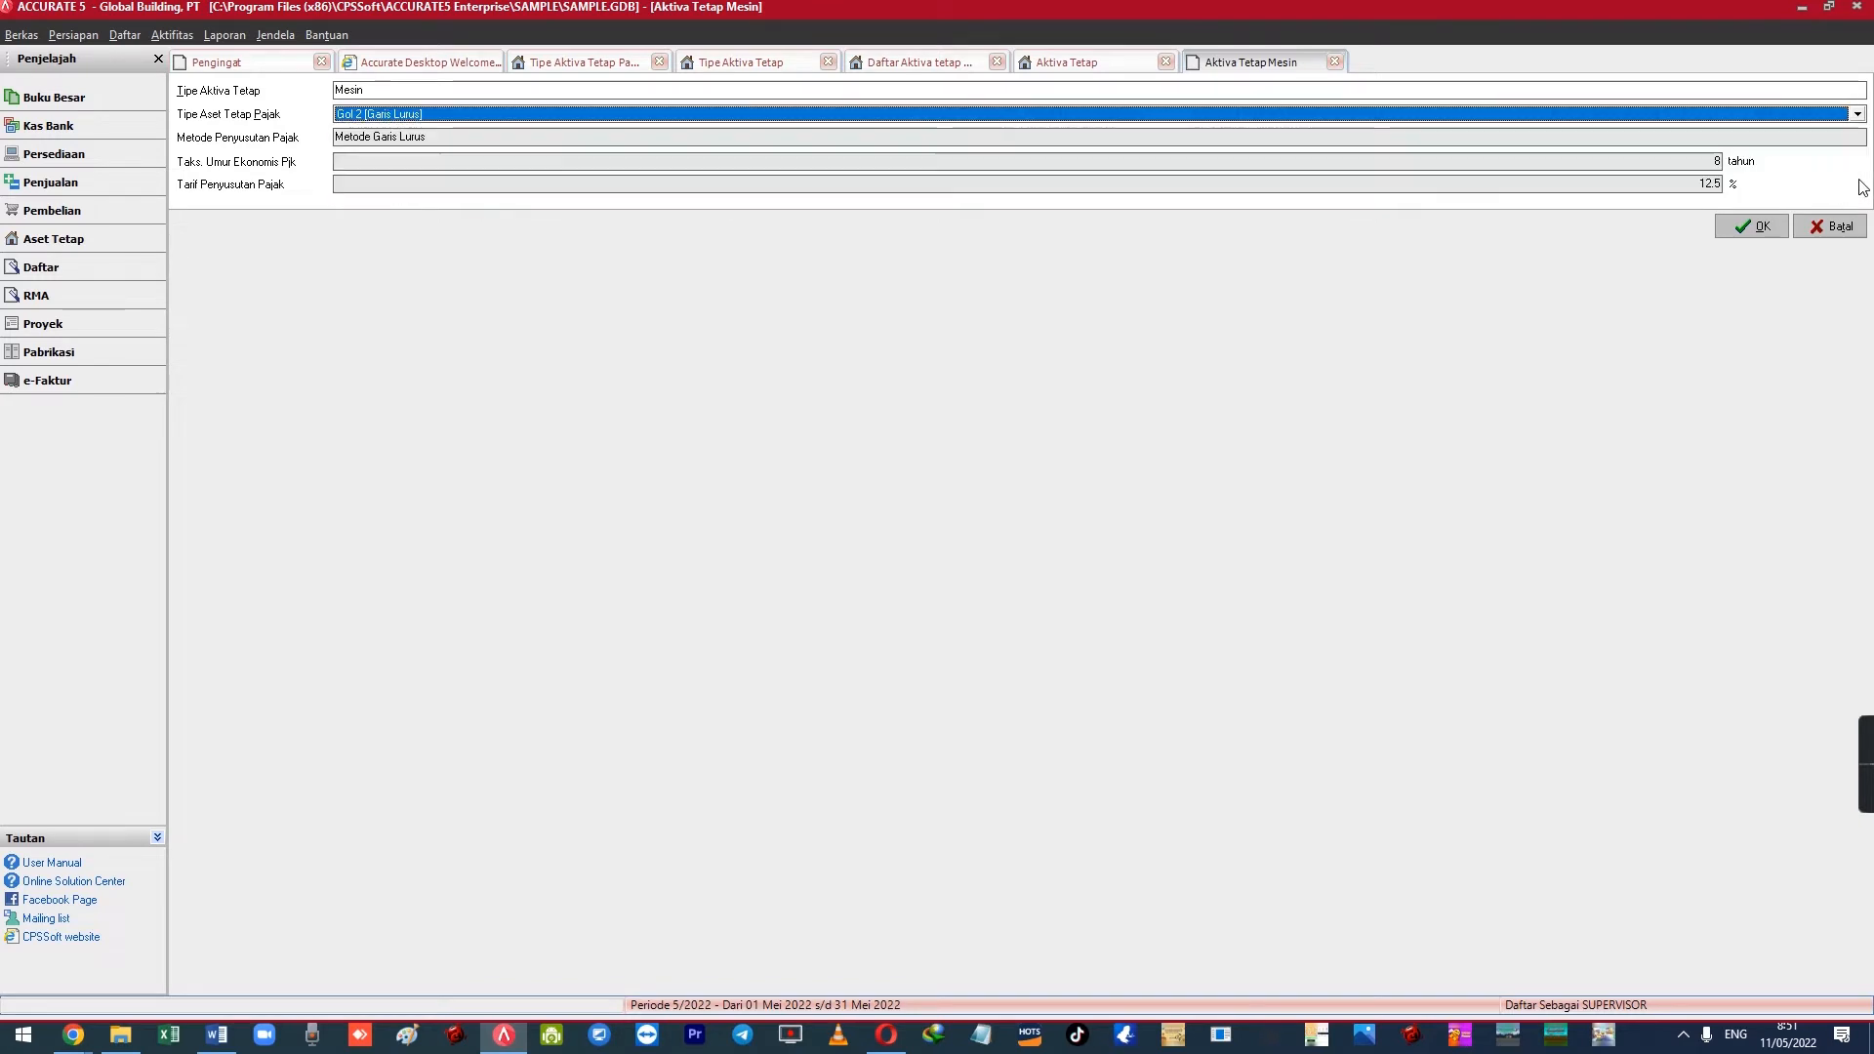
pyautogui.click(1857, 114)
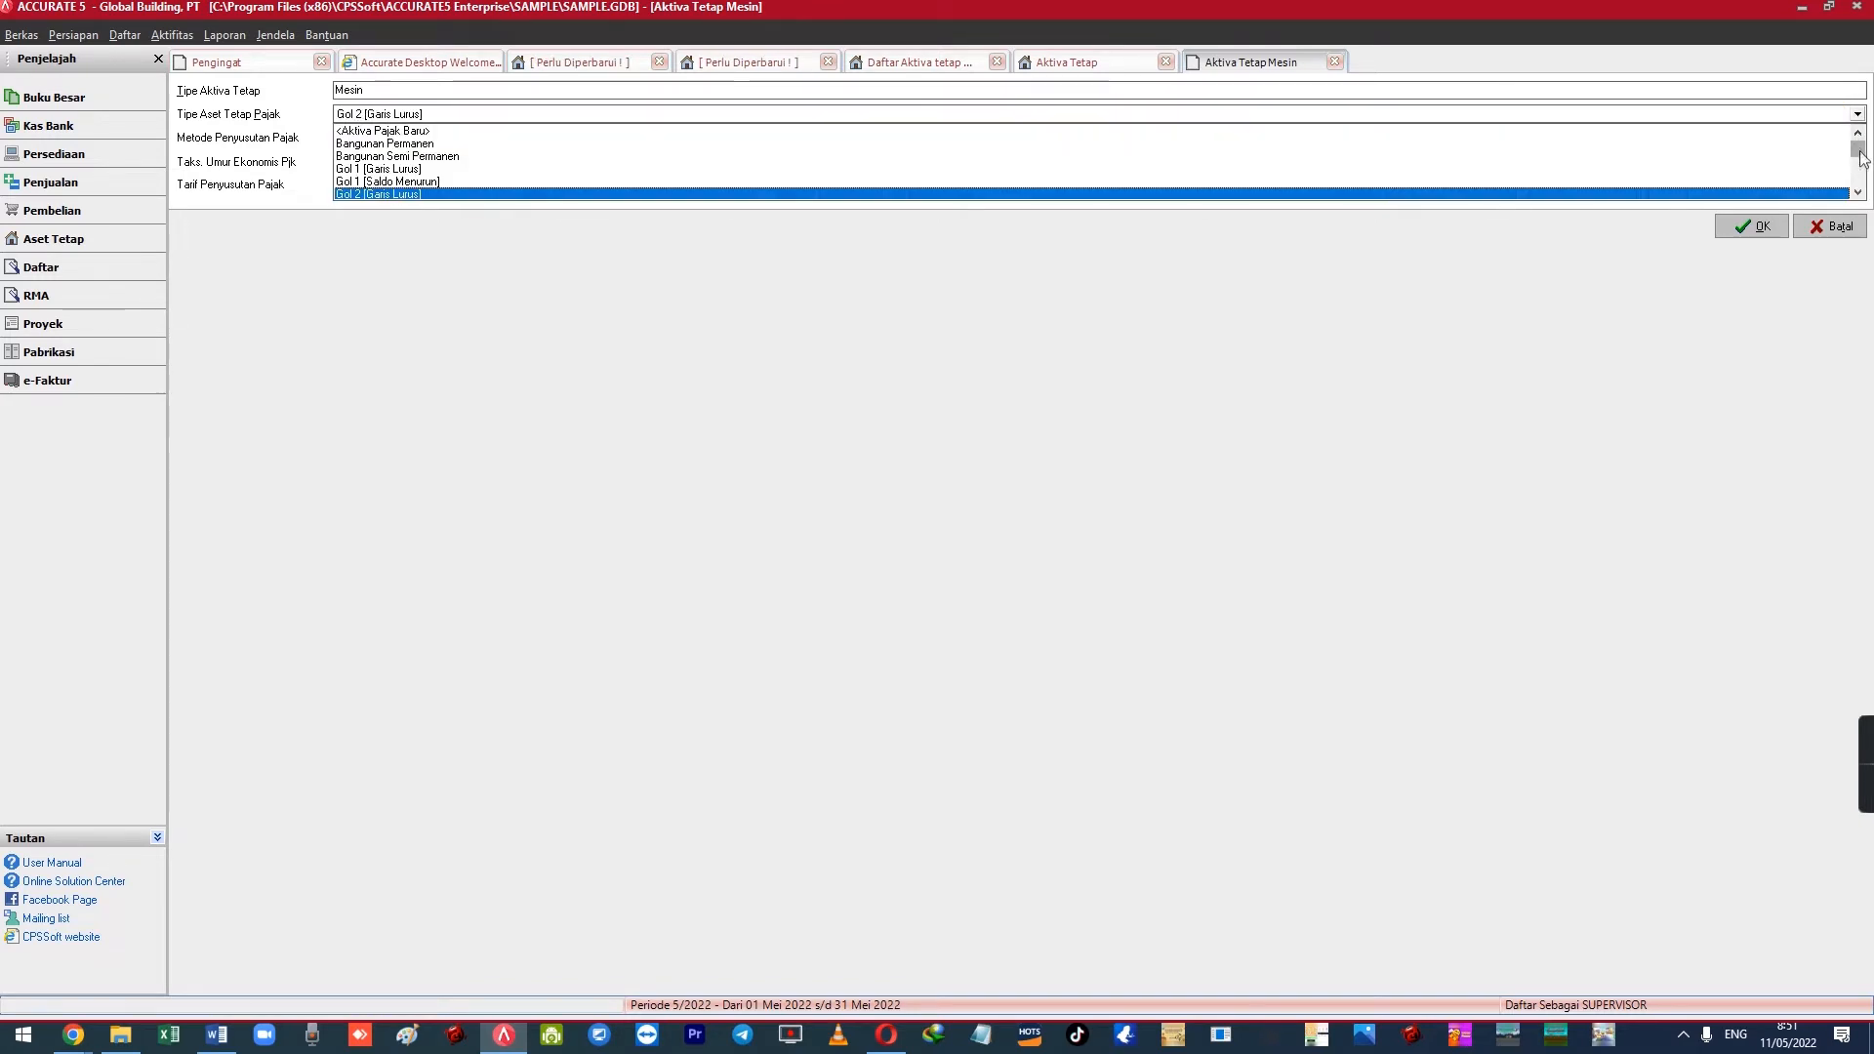
pyautogui.moveTo(1861, 150); pyautogui.dragTo(1861, 197)
pyautogui.click(1748, 194)
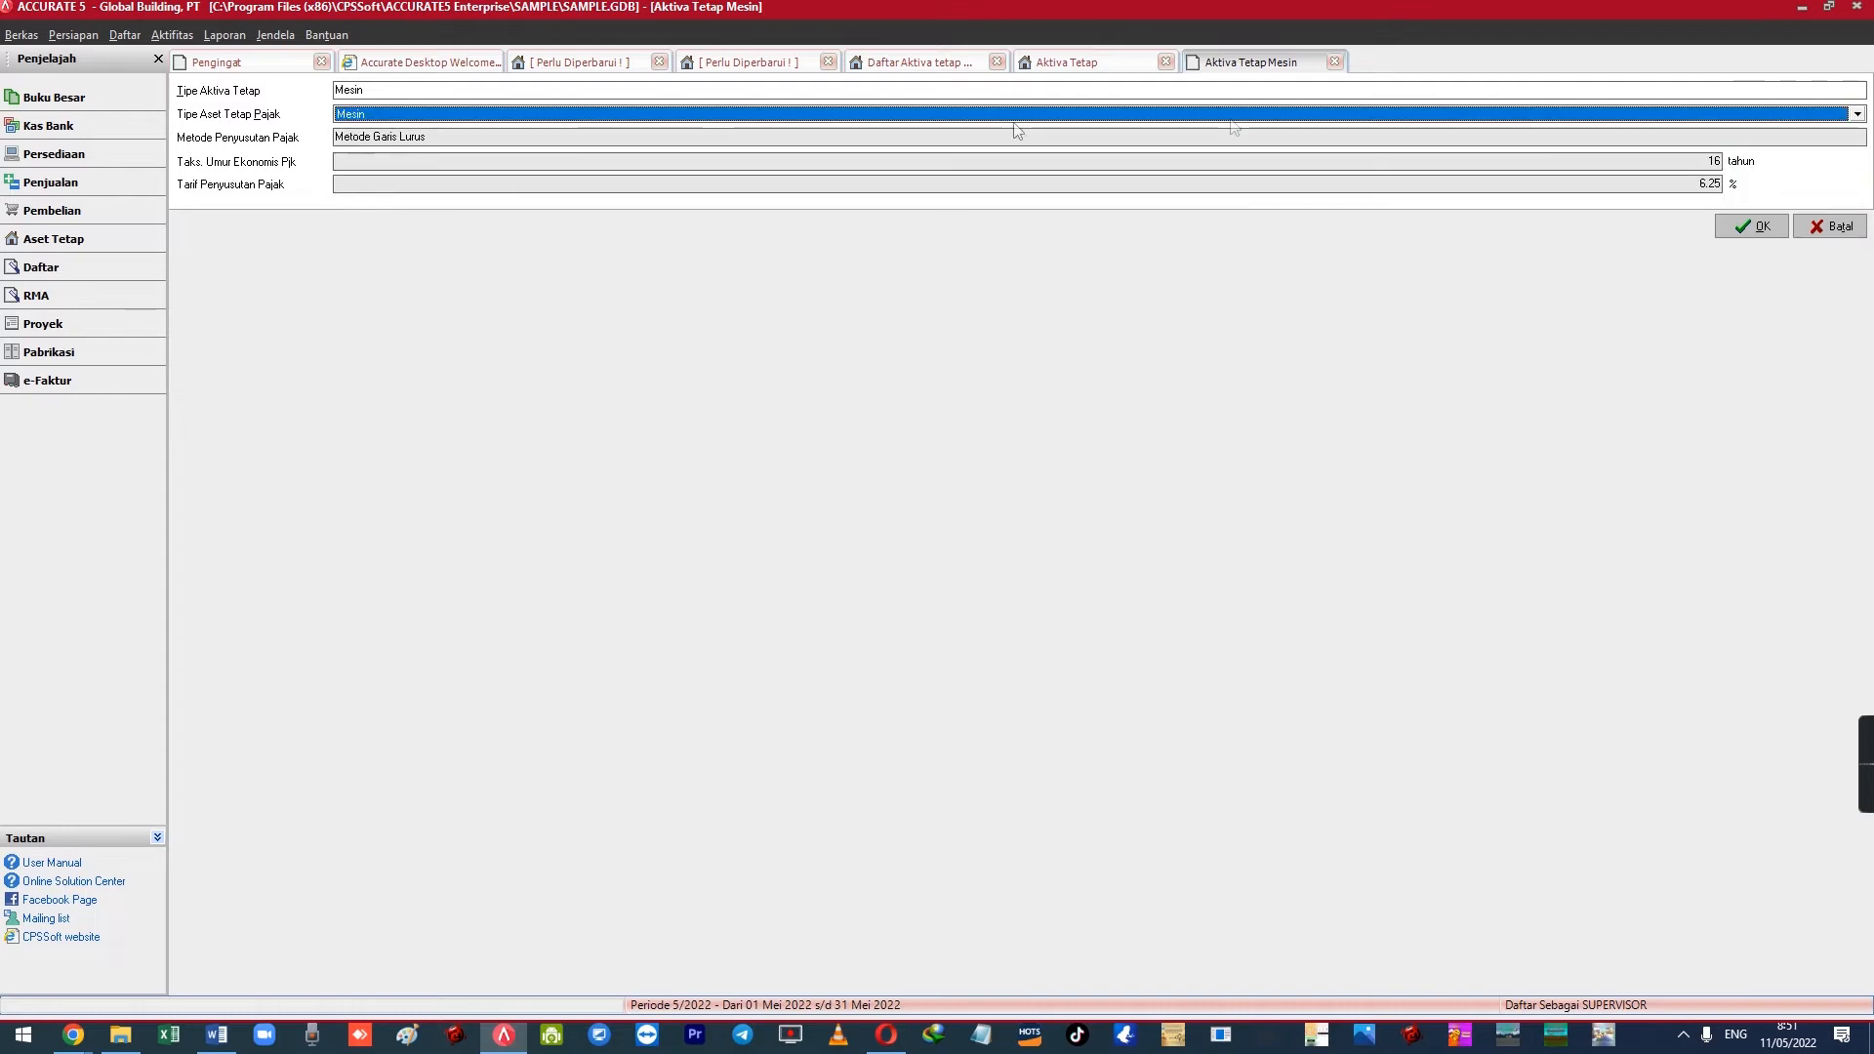
# Save the Mesin asset type and refresh the fixed asset types list to show it
pyautogui.click(1725, 226)
pyautogui.click(125, 35)
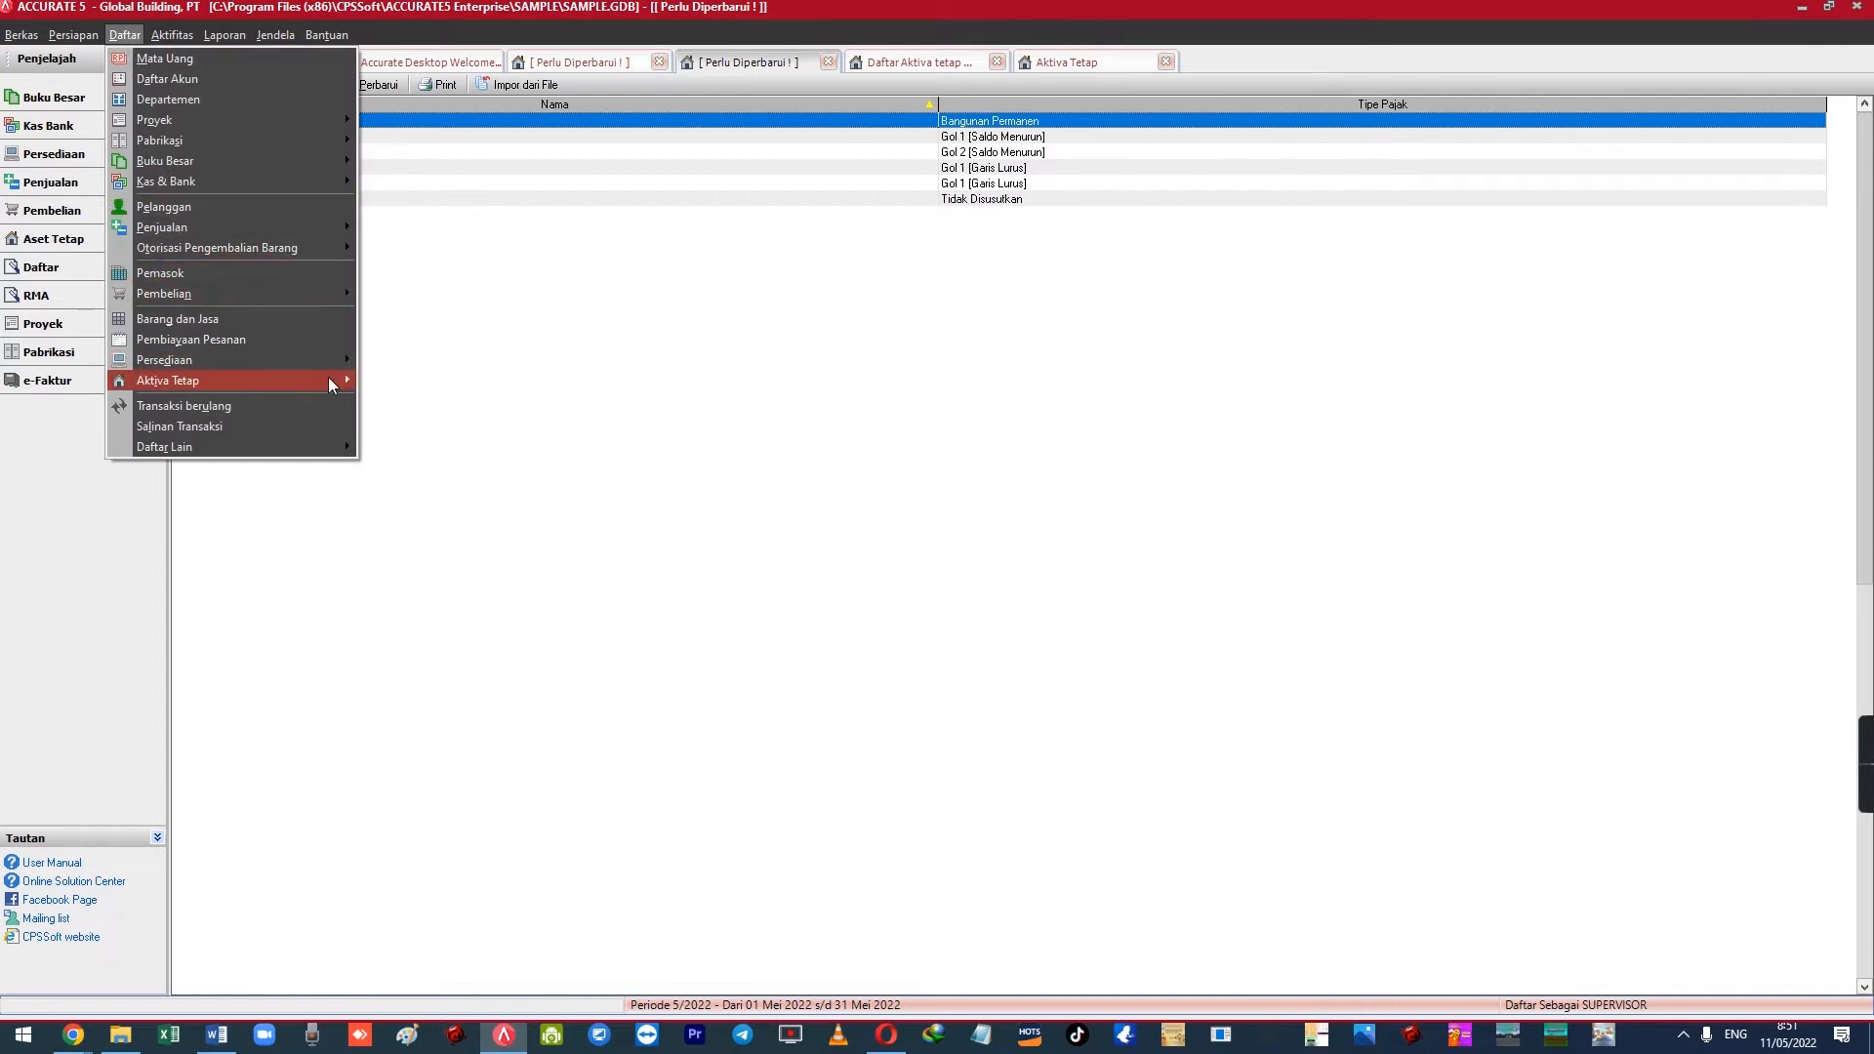
pyautogui.moveTo(328, 379)
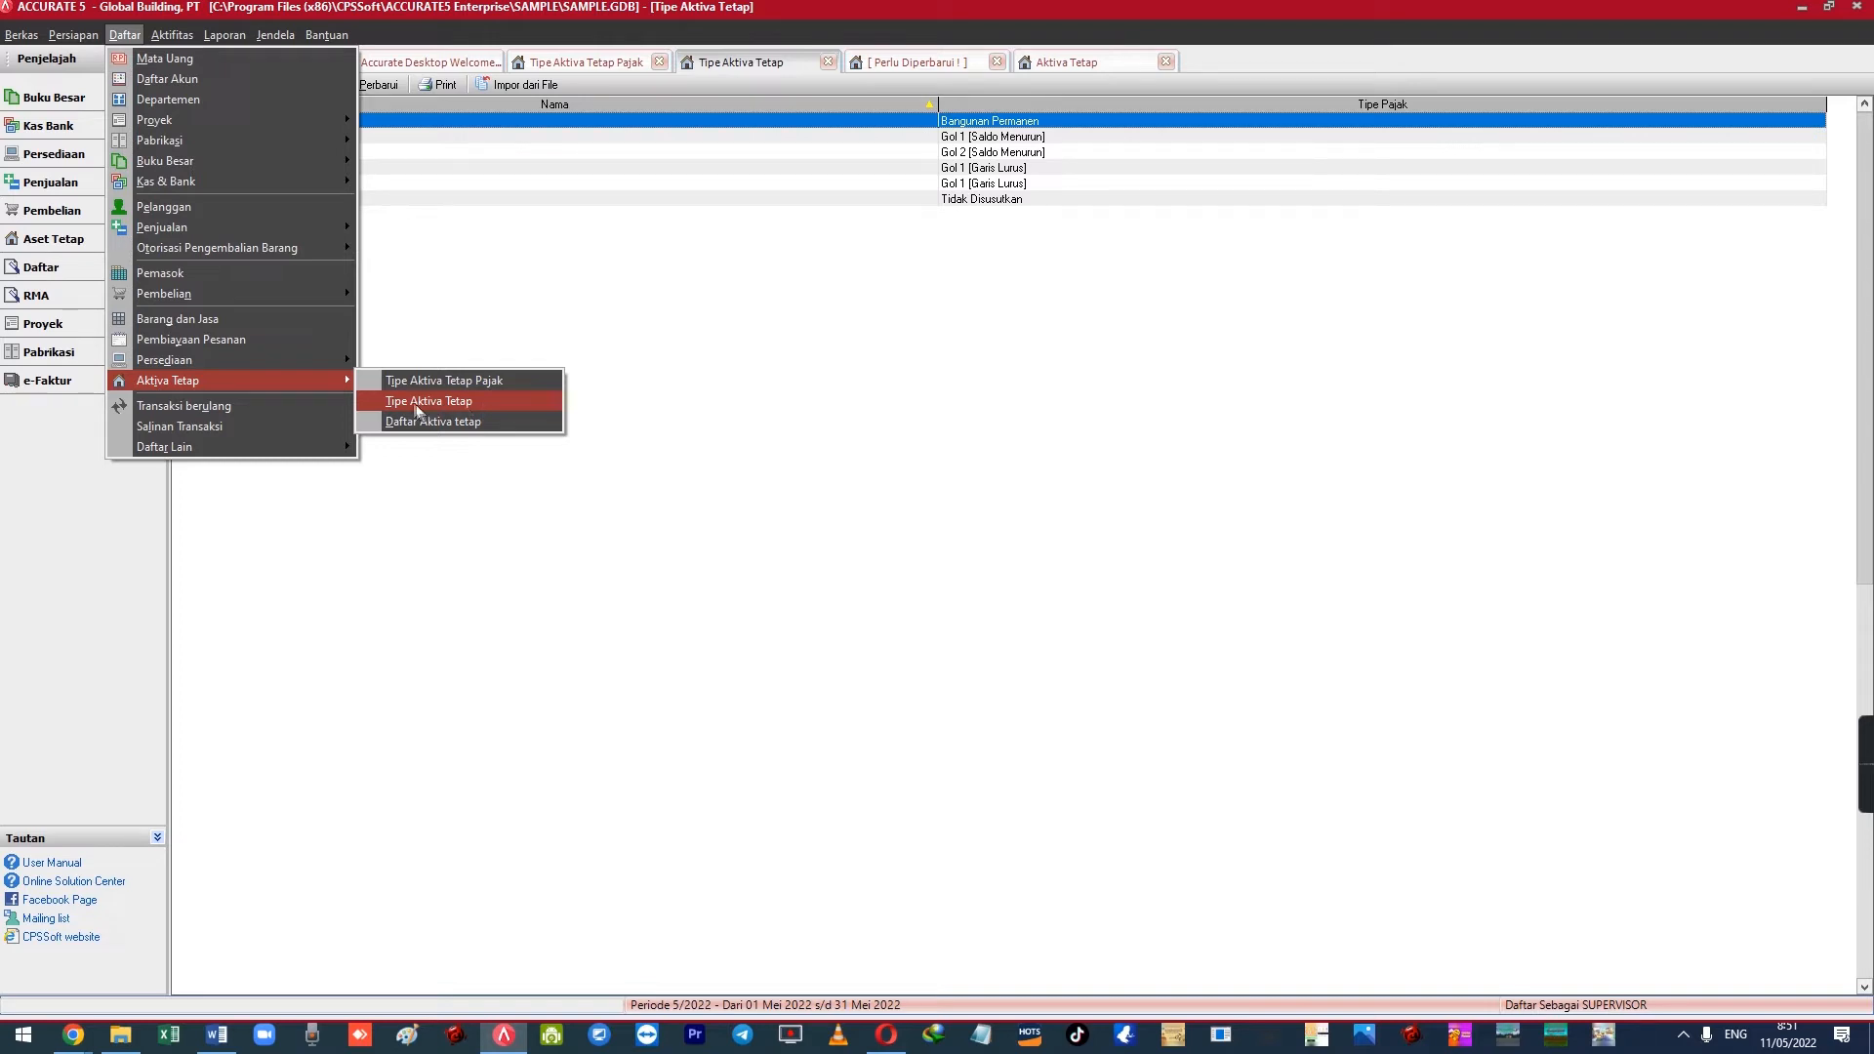
pyautogui.click(441, 324)
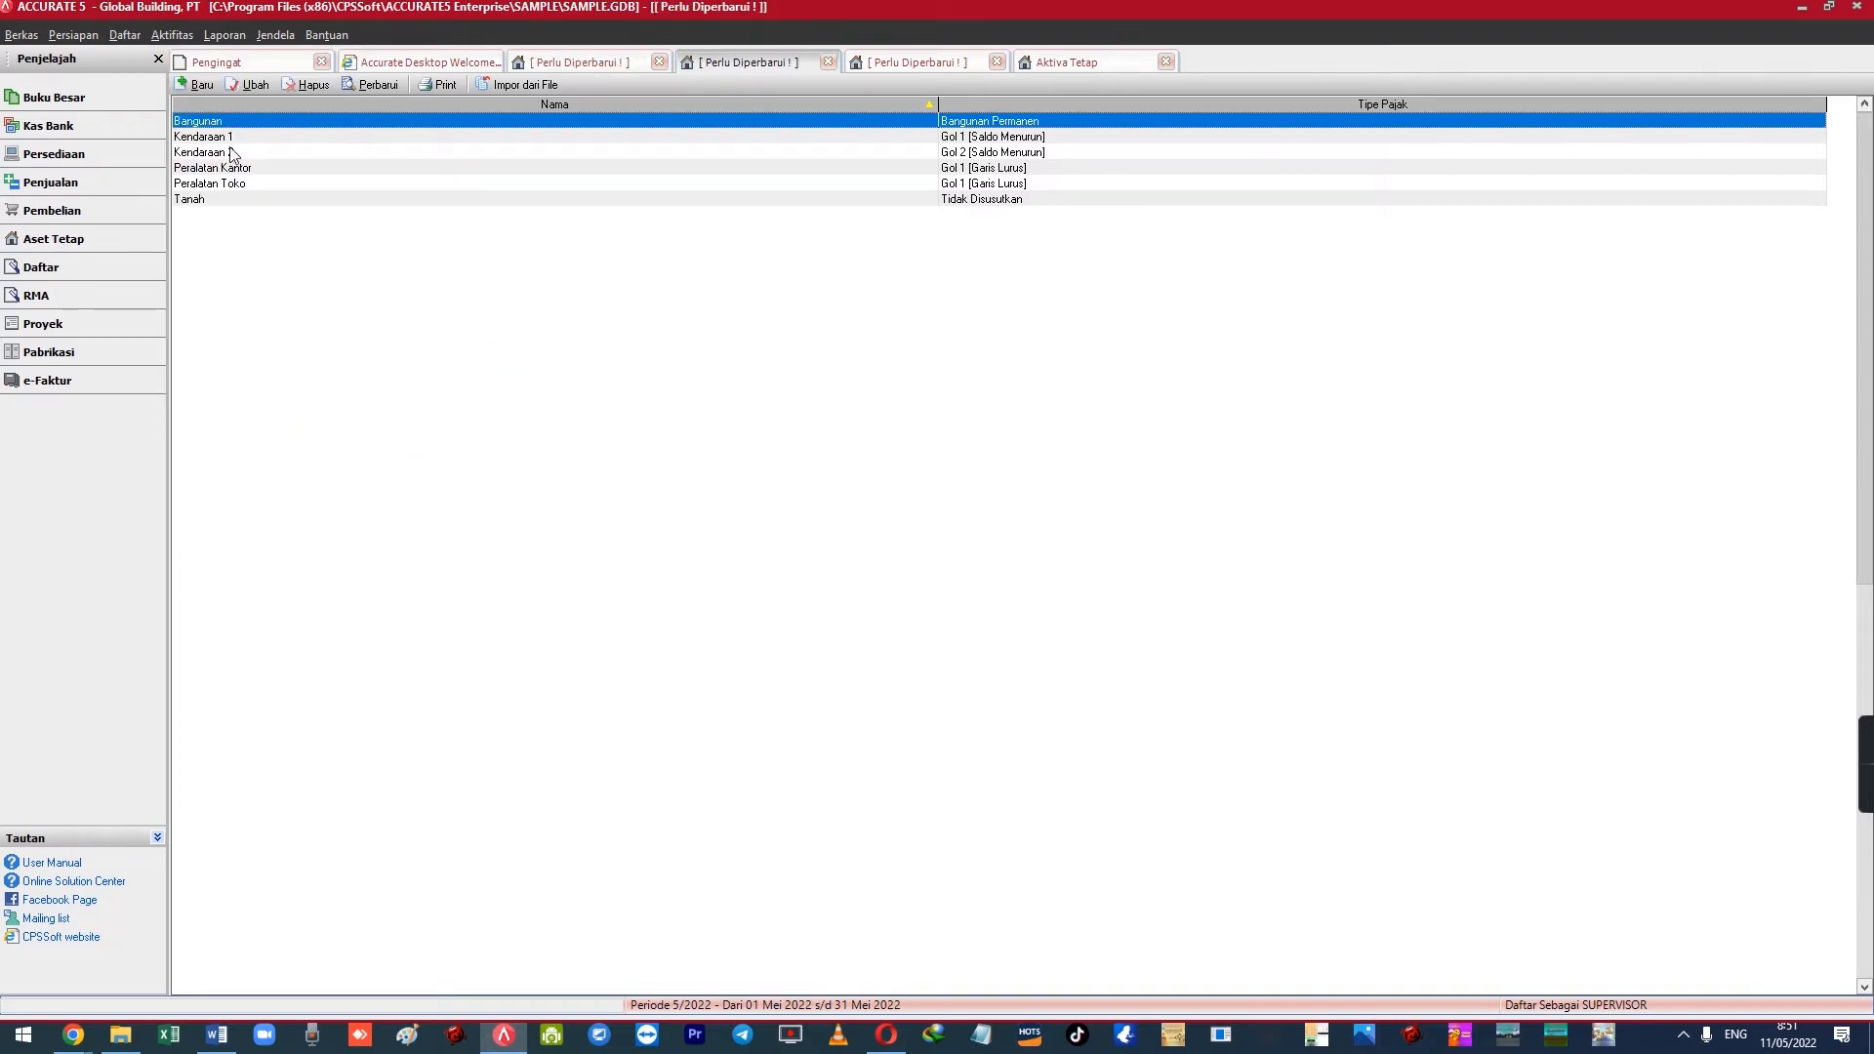
pyautogui.click(381, 87)
pyautogui.click(208, 168)
# Set MESIN-01's asset type to Mesin and review its purchase and in-use dates, 11/05/2022
pyautogui.click(1091, 65)
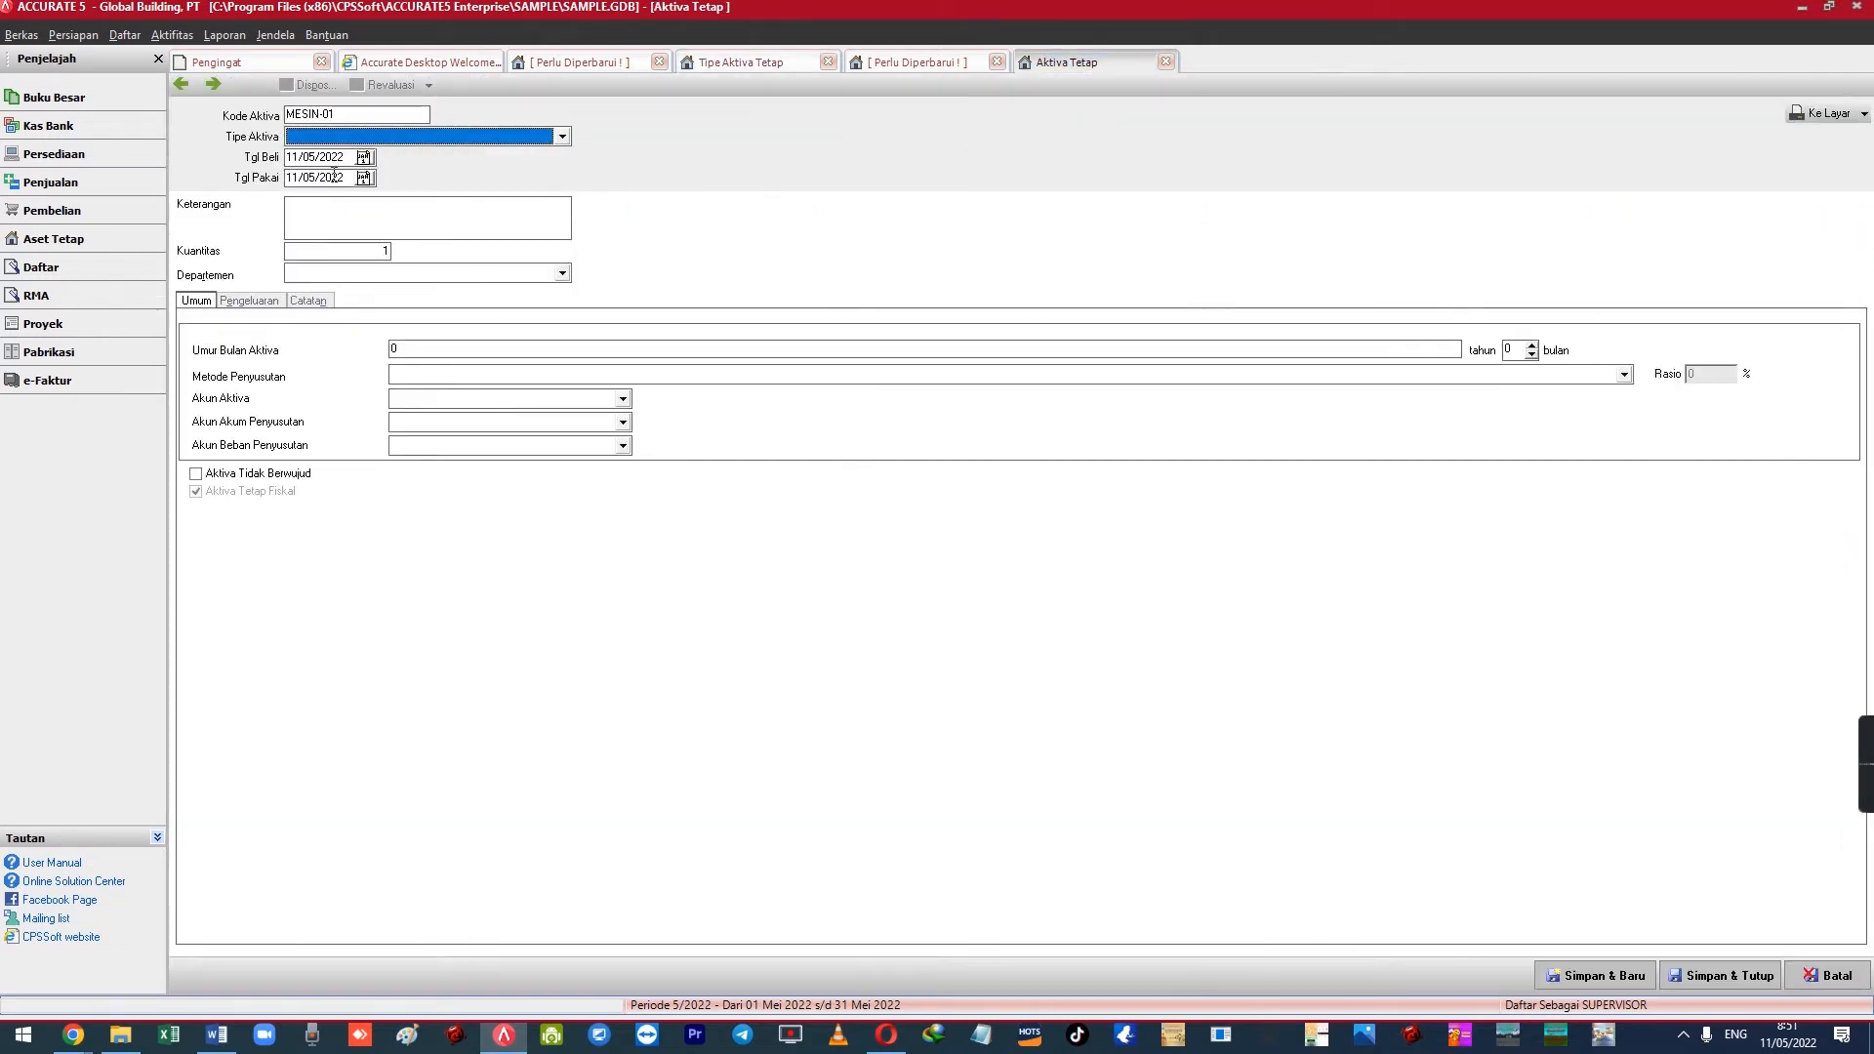
pyautogui.click(341, 139)
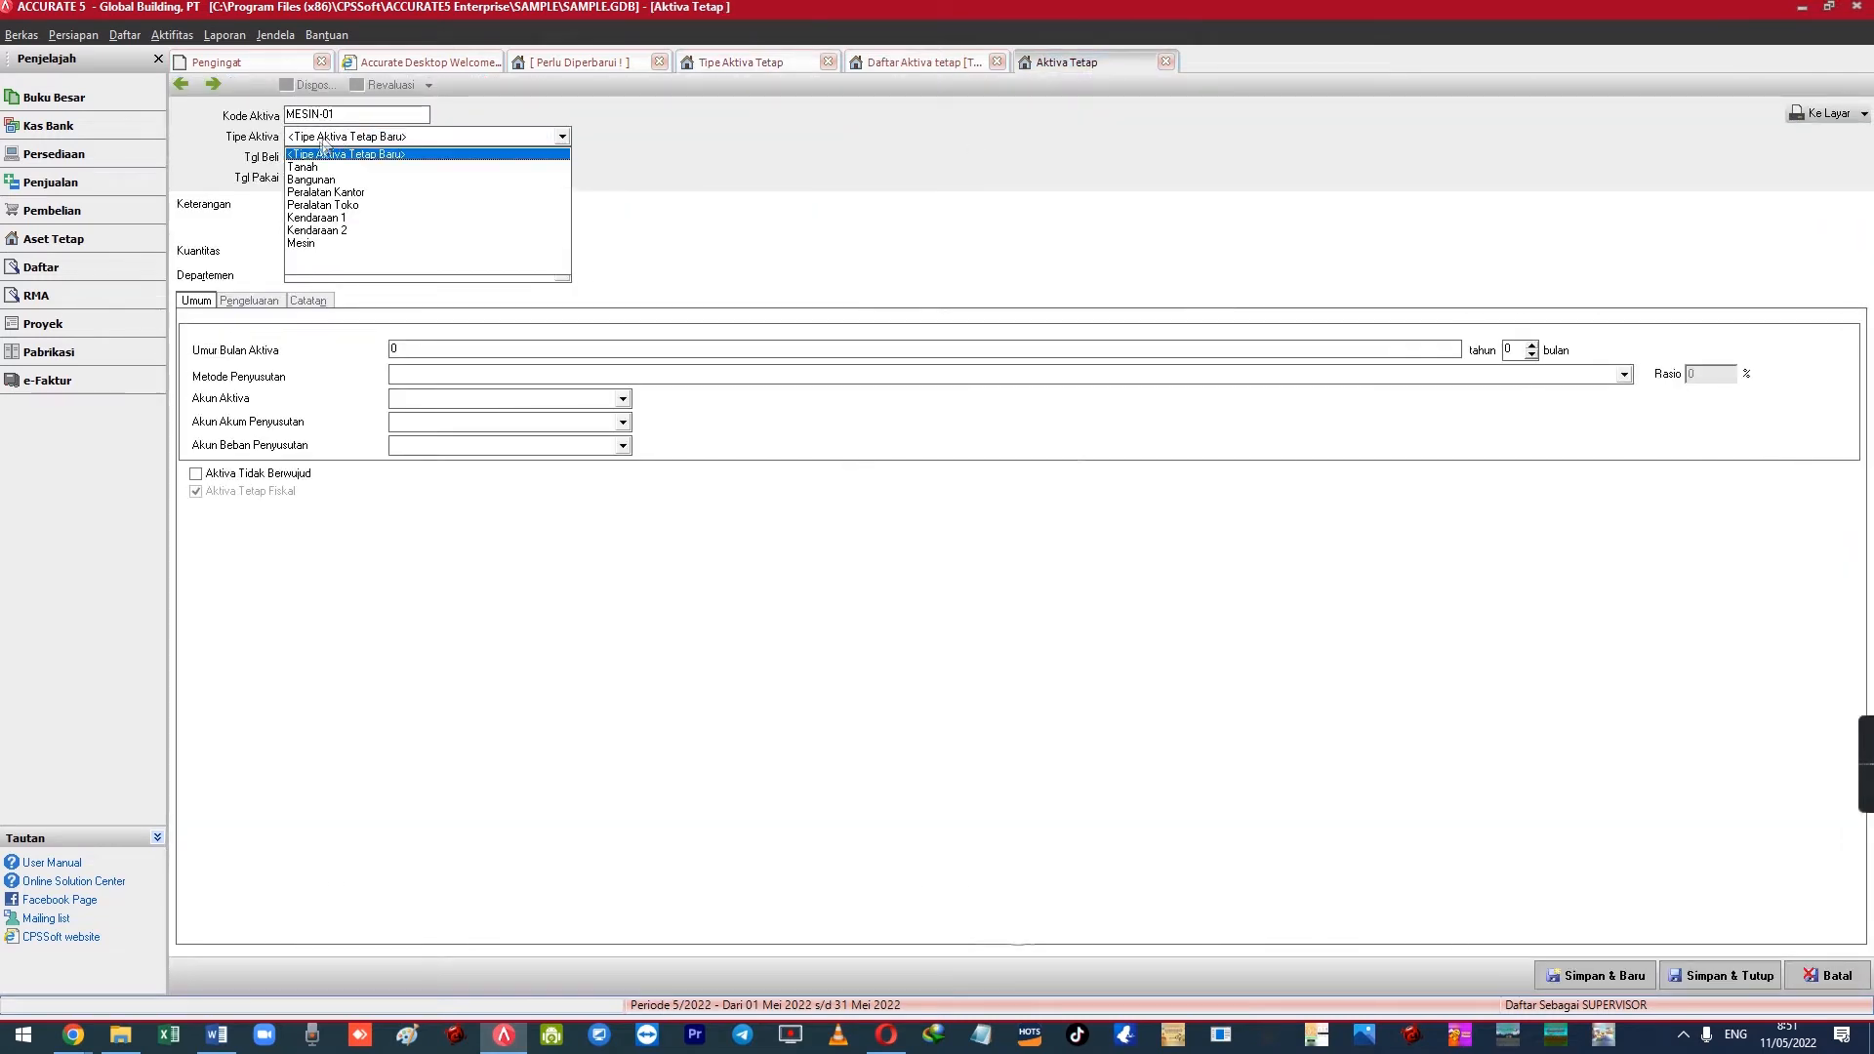
pyautogui.click(300, 244)
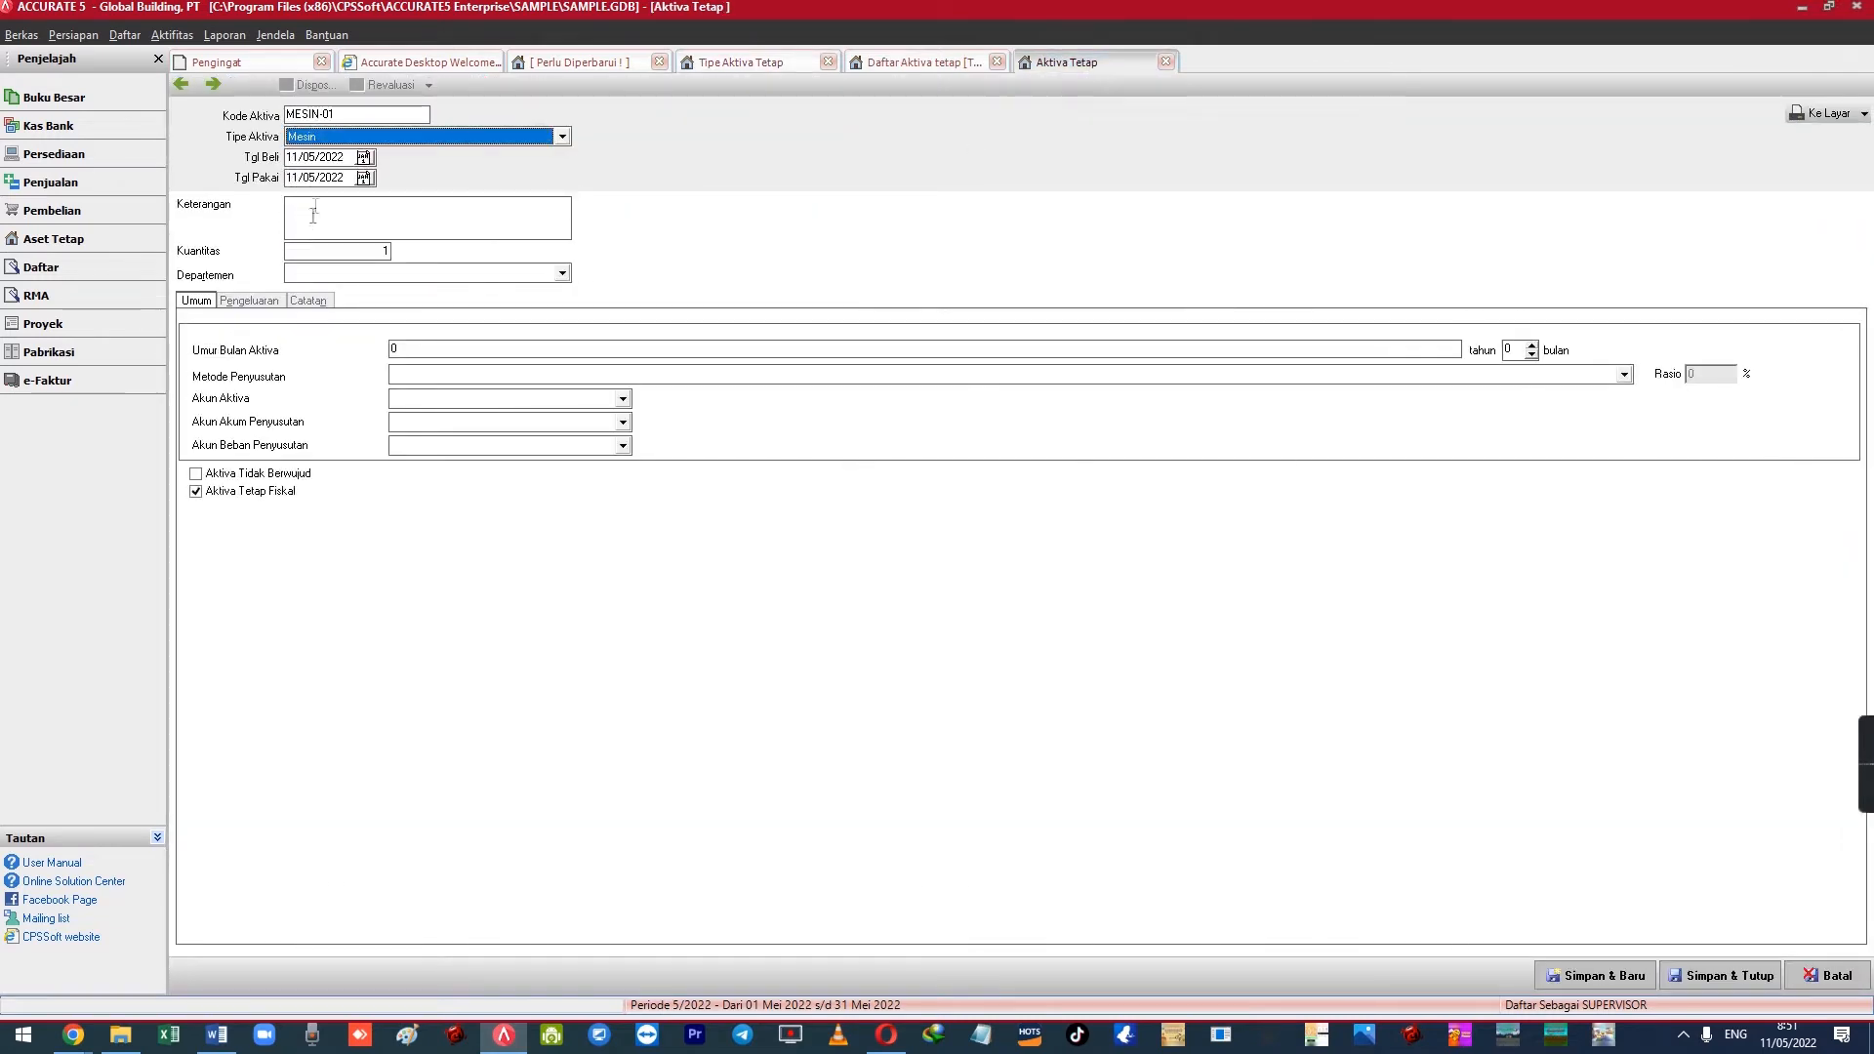
pyautogui.click(348, 161)
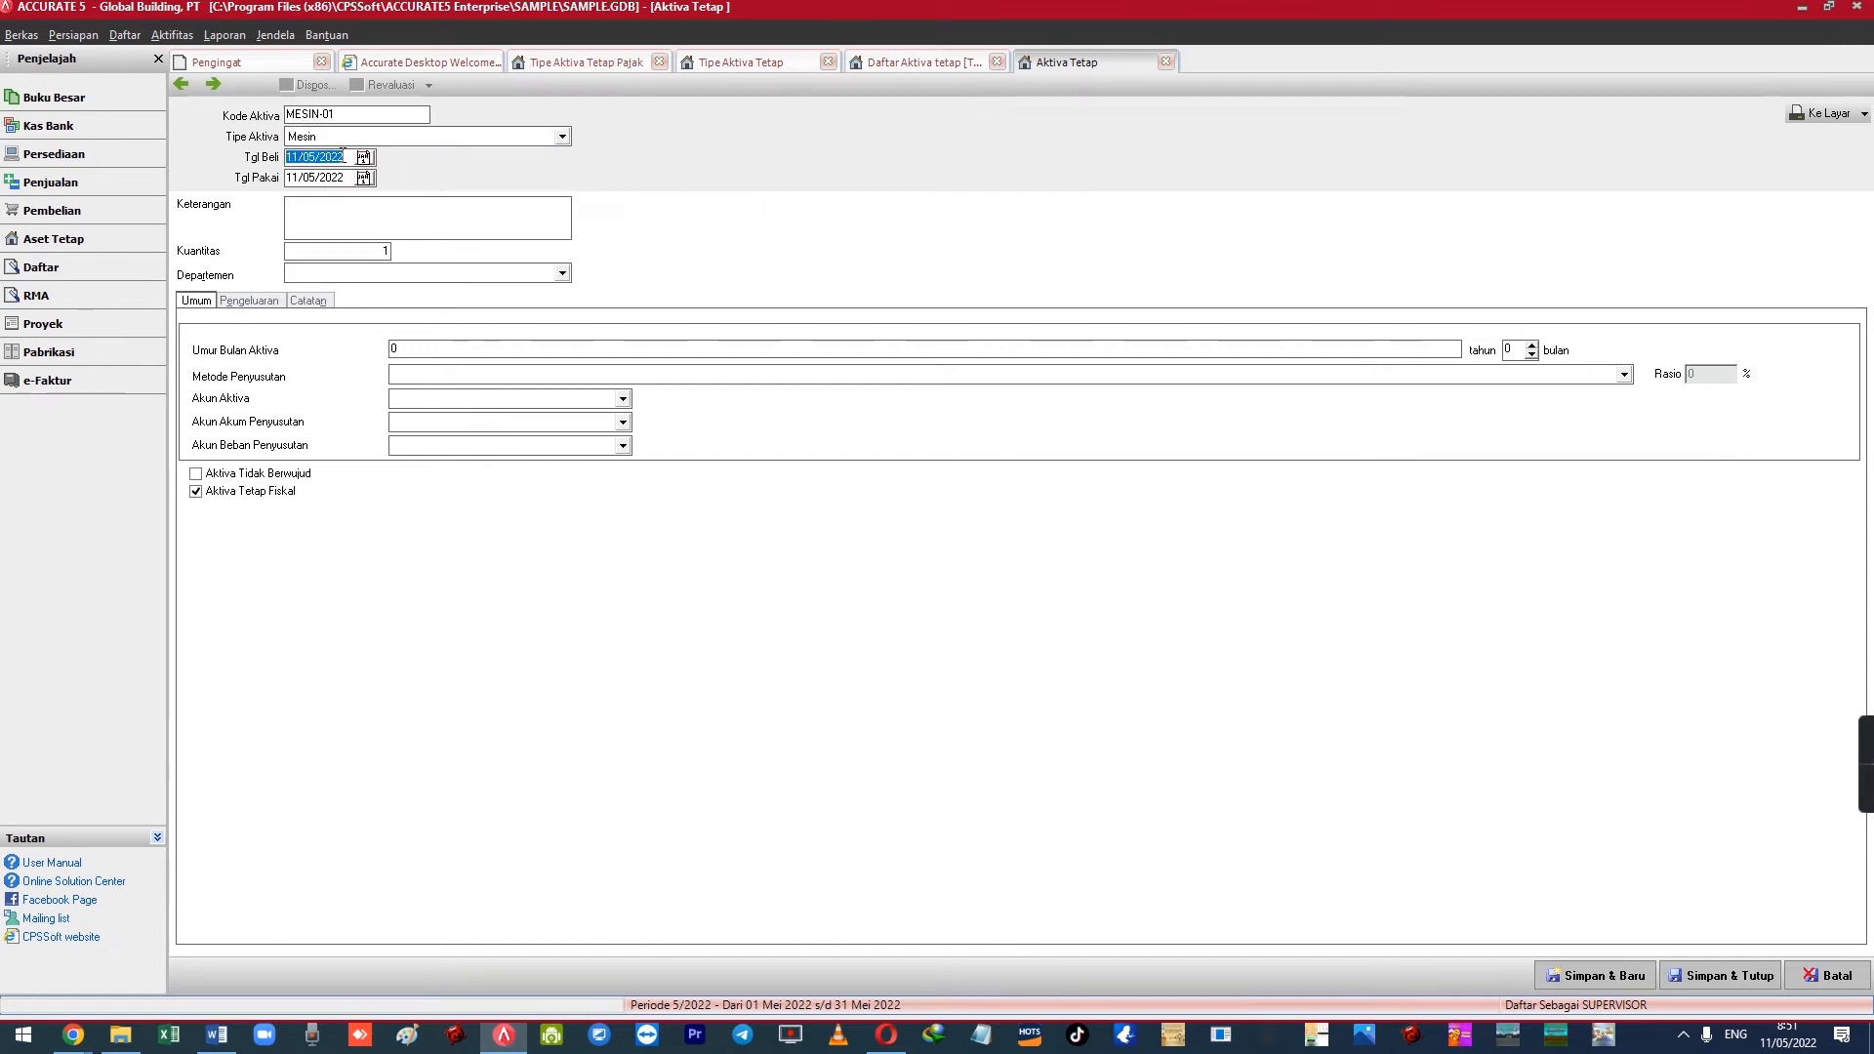
pyautogui.click(346, 177)
pyautogui.click(347, 158)
pyautogui.click(351, 178)
pyautogui.click(346, 178)
pyautogui.moveTo(347, 178); pyautogui.dragTo(280, 184)
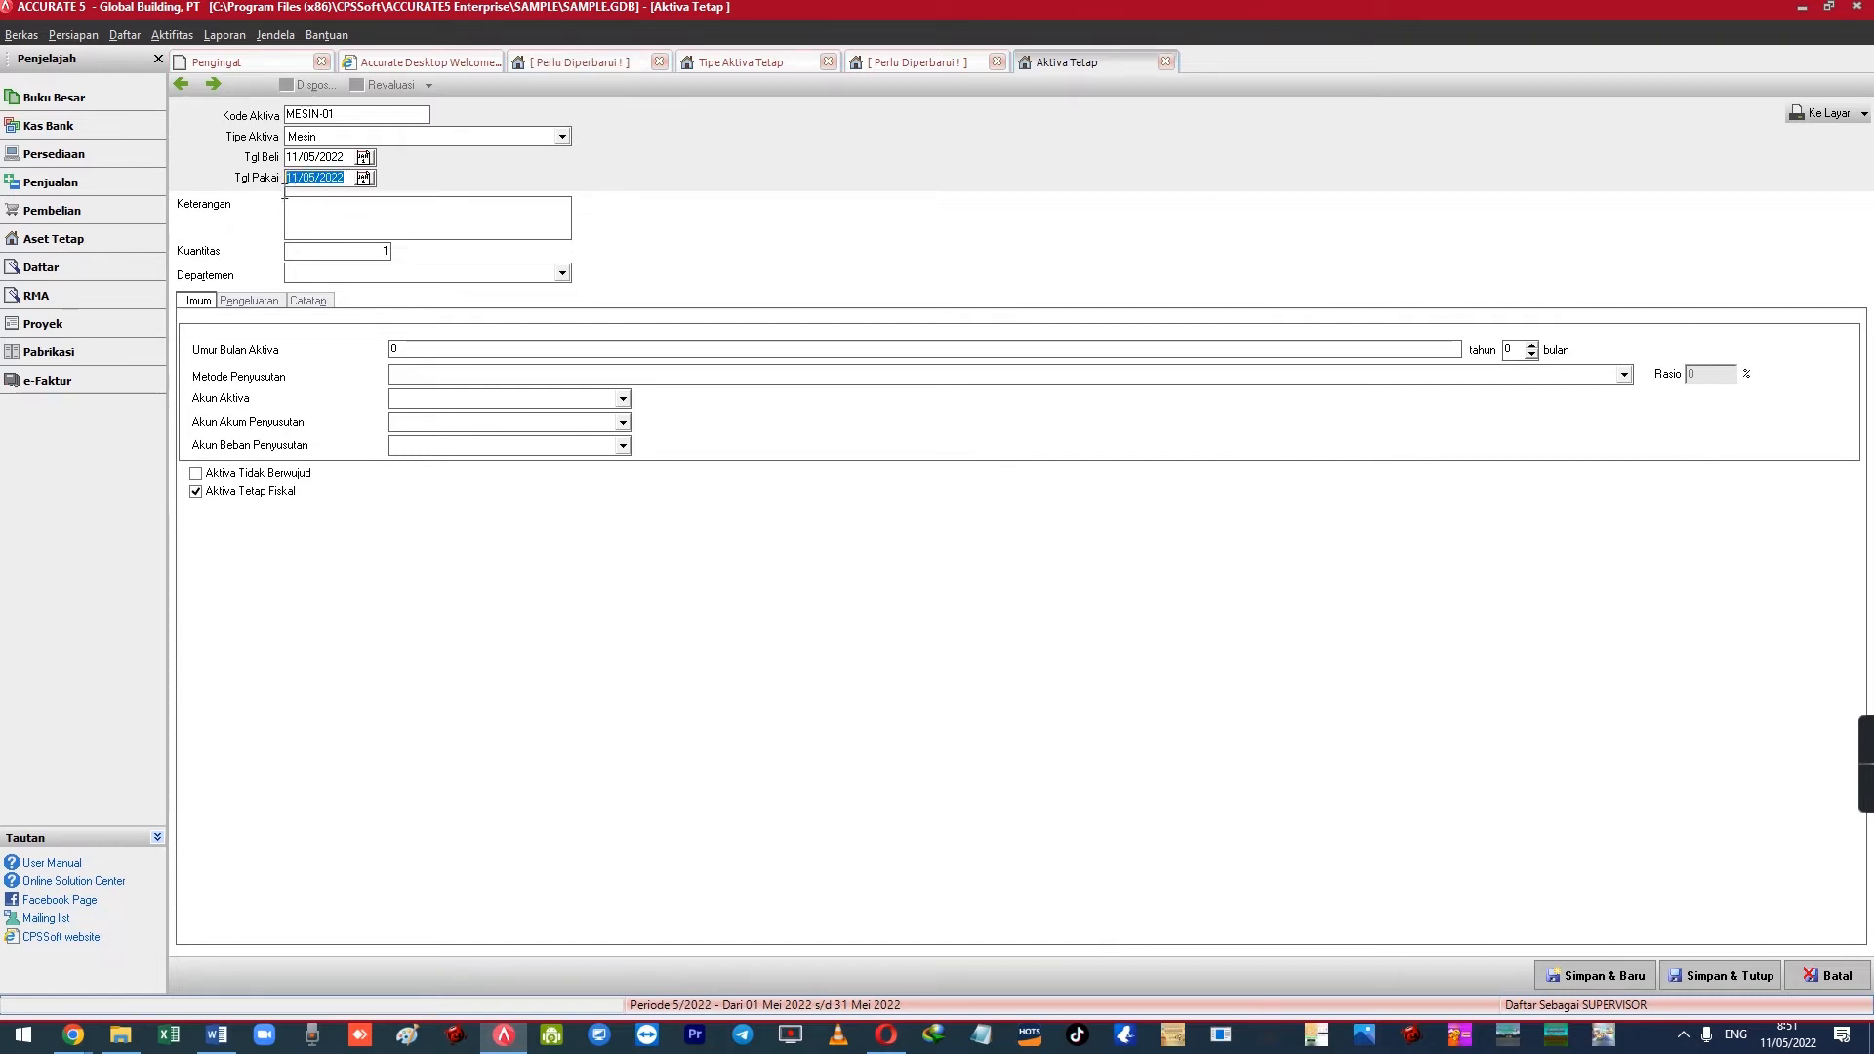
pyautogui.moveTo(347, 157); pyautogui.dragTo(276, 166)
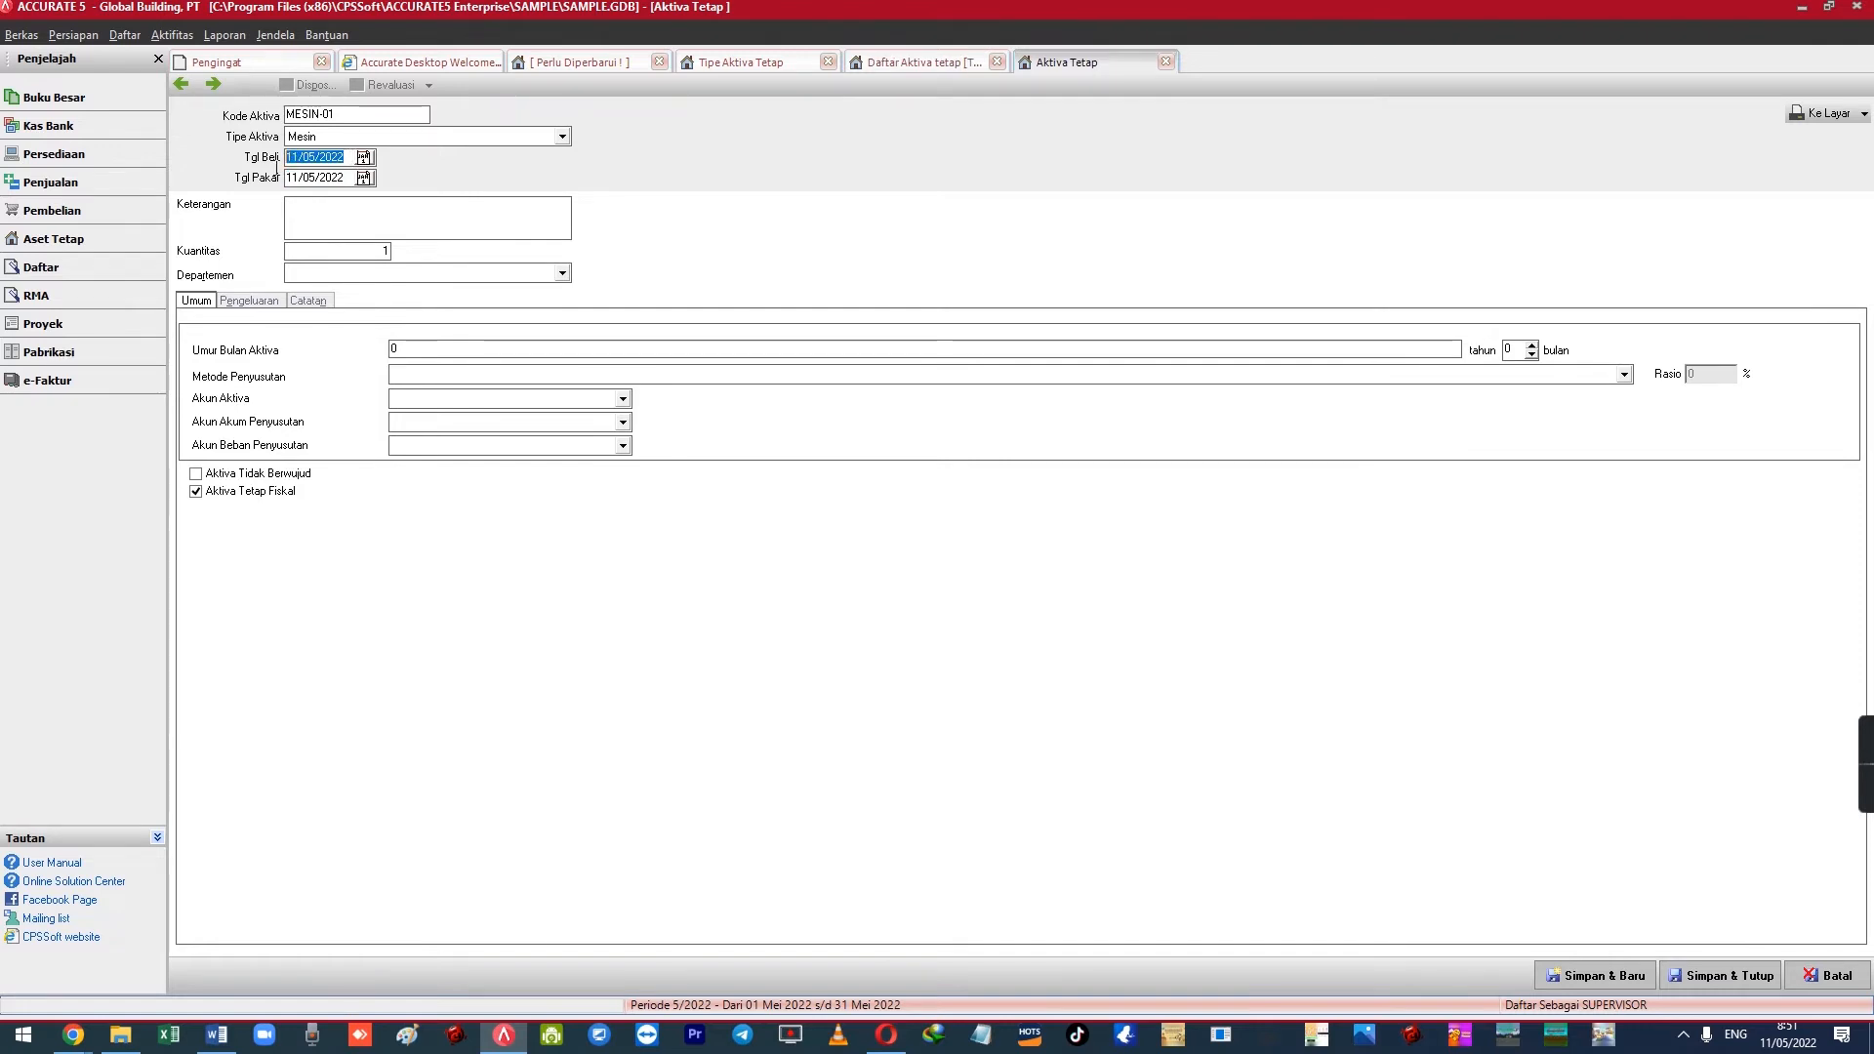
pyautogui.moveTo(347, 178); pyautogui.dragTo(281, 199)
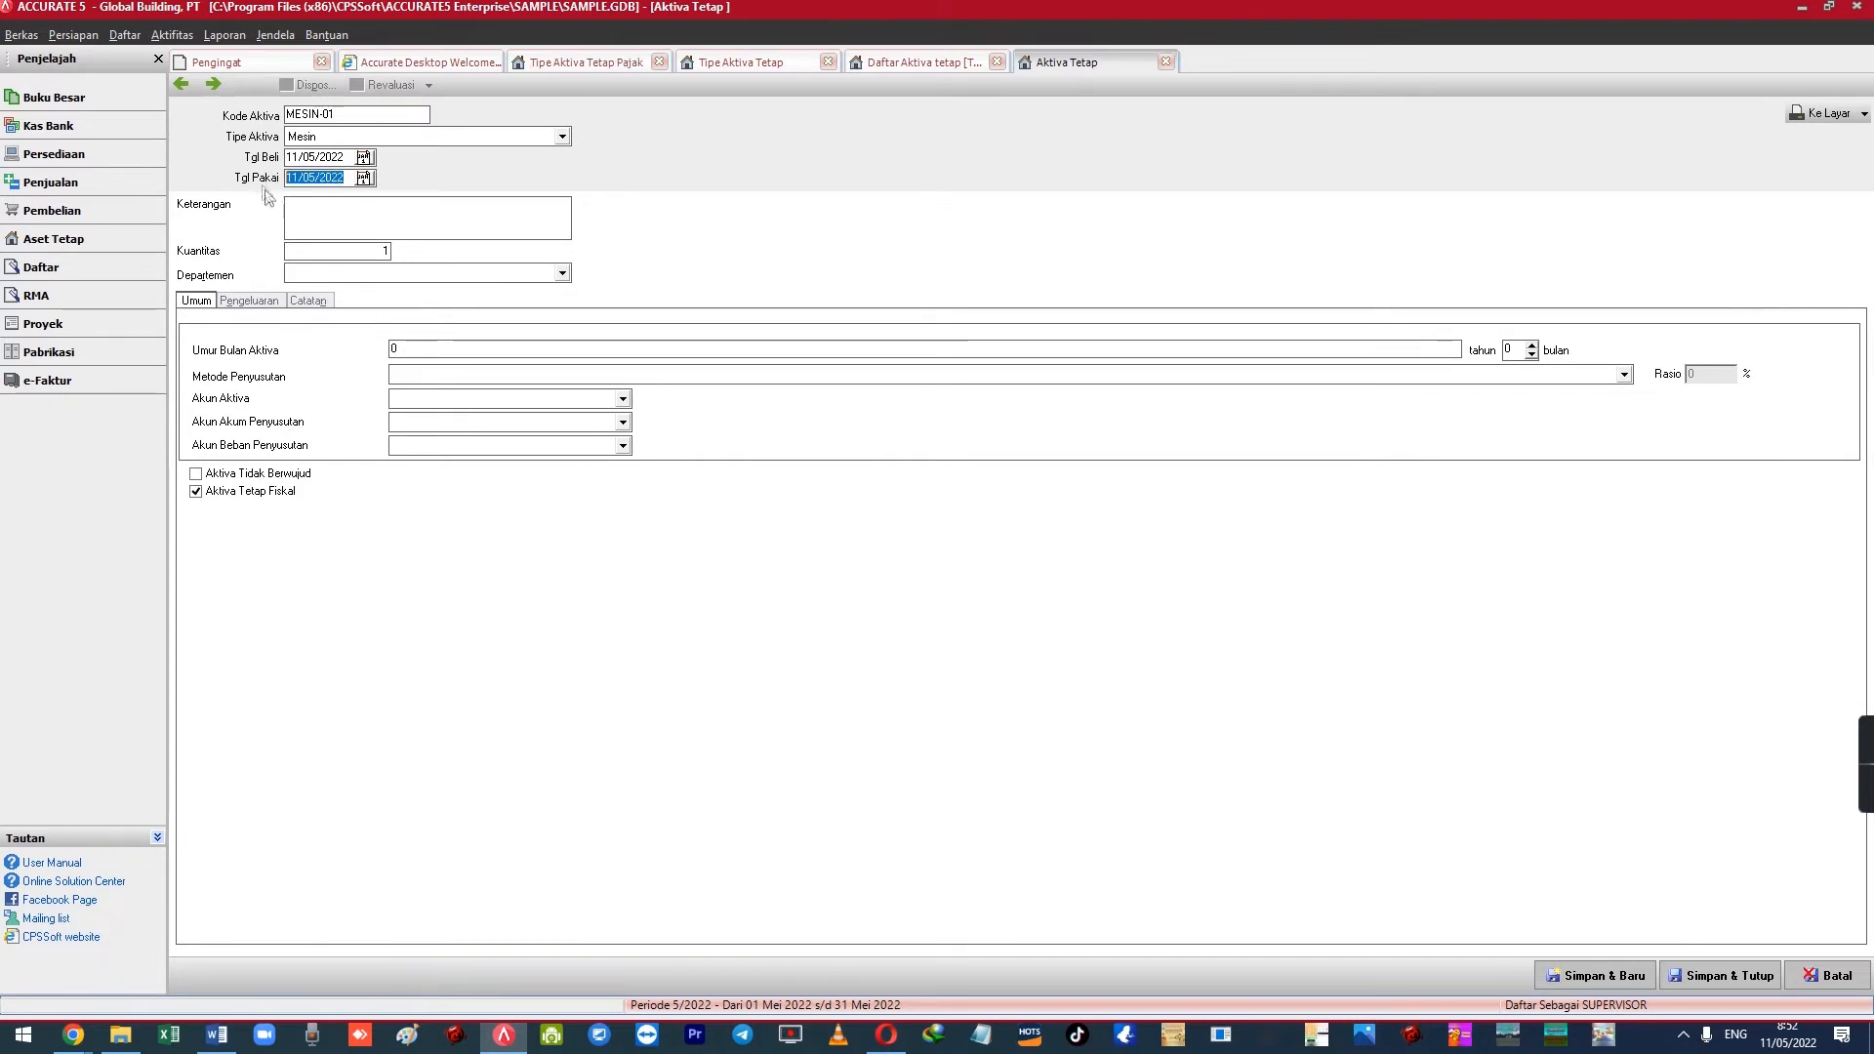
pyautogui.click(363, 157)
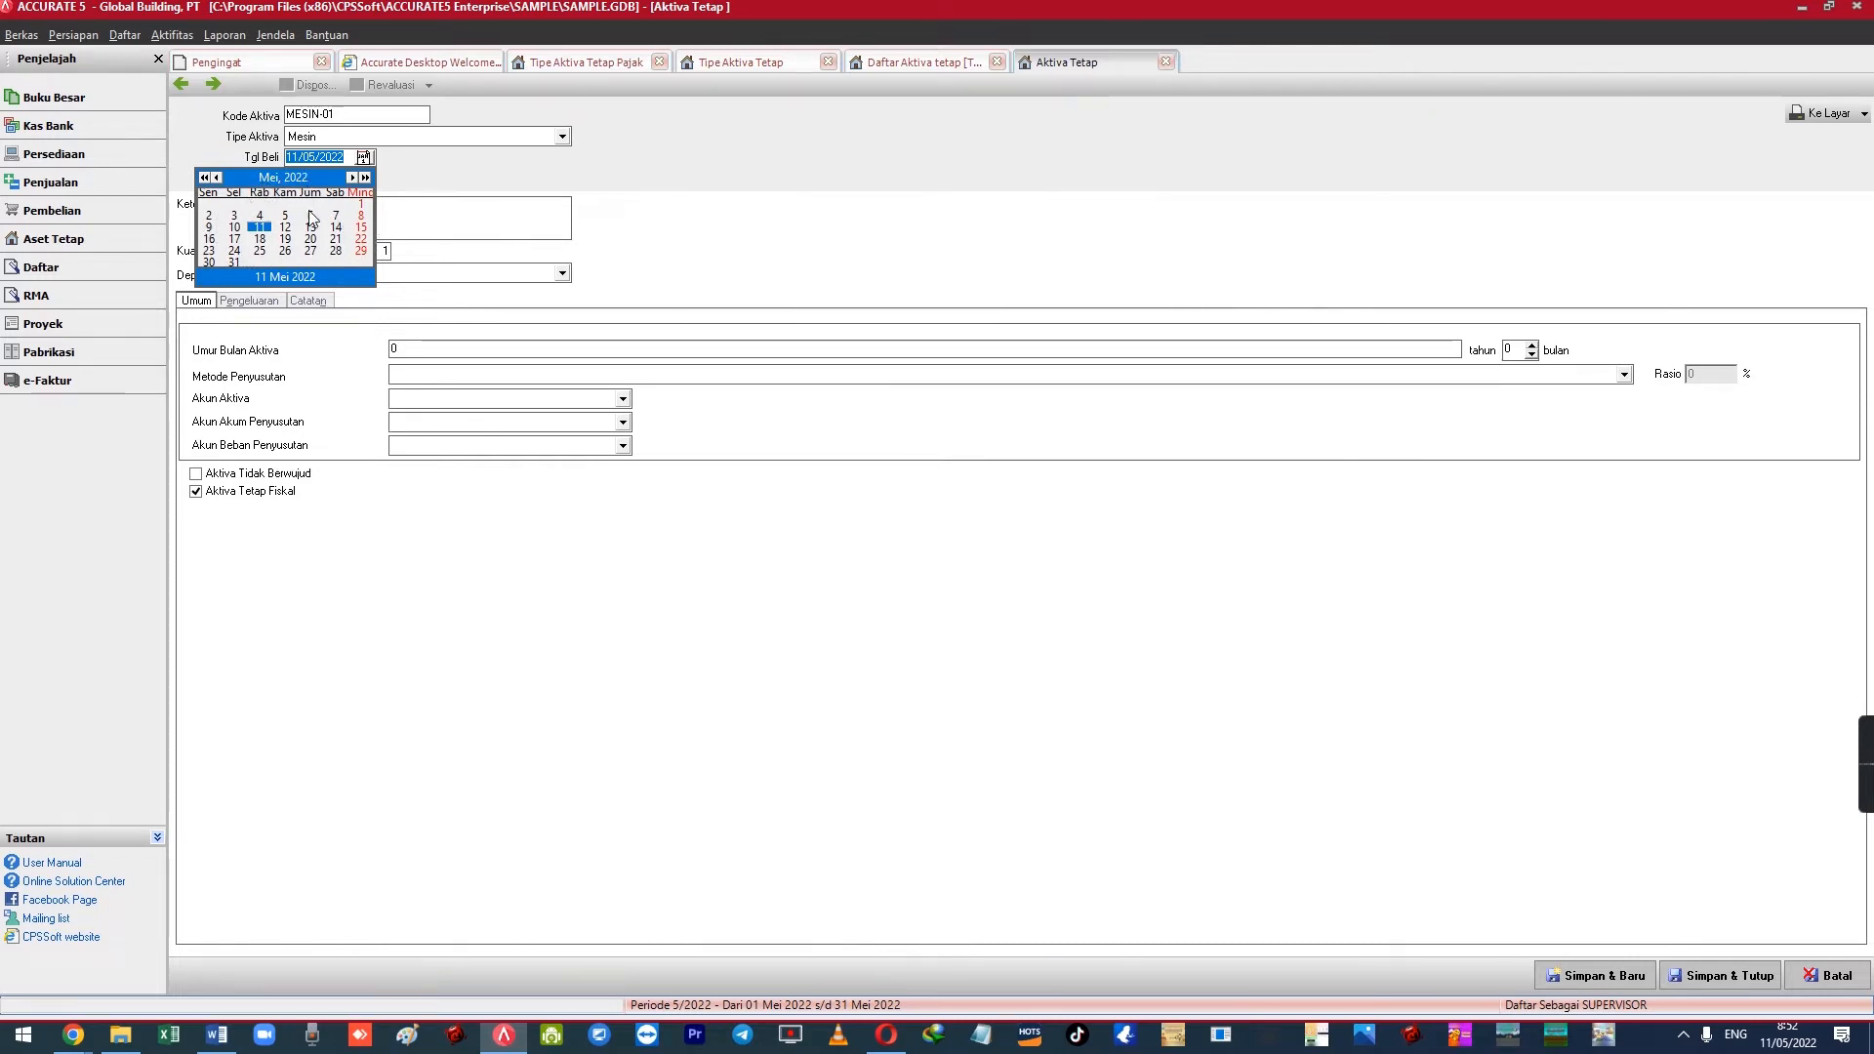
pyautogui.click(401, 187)
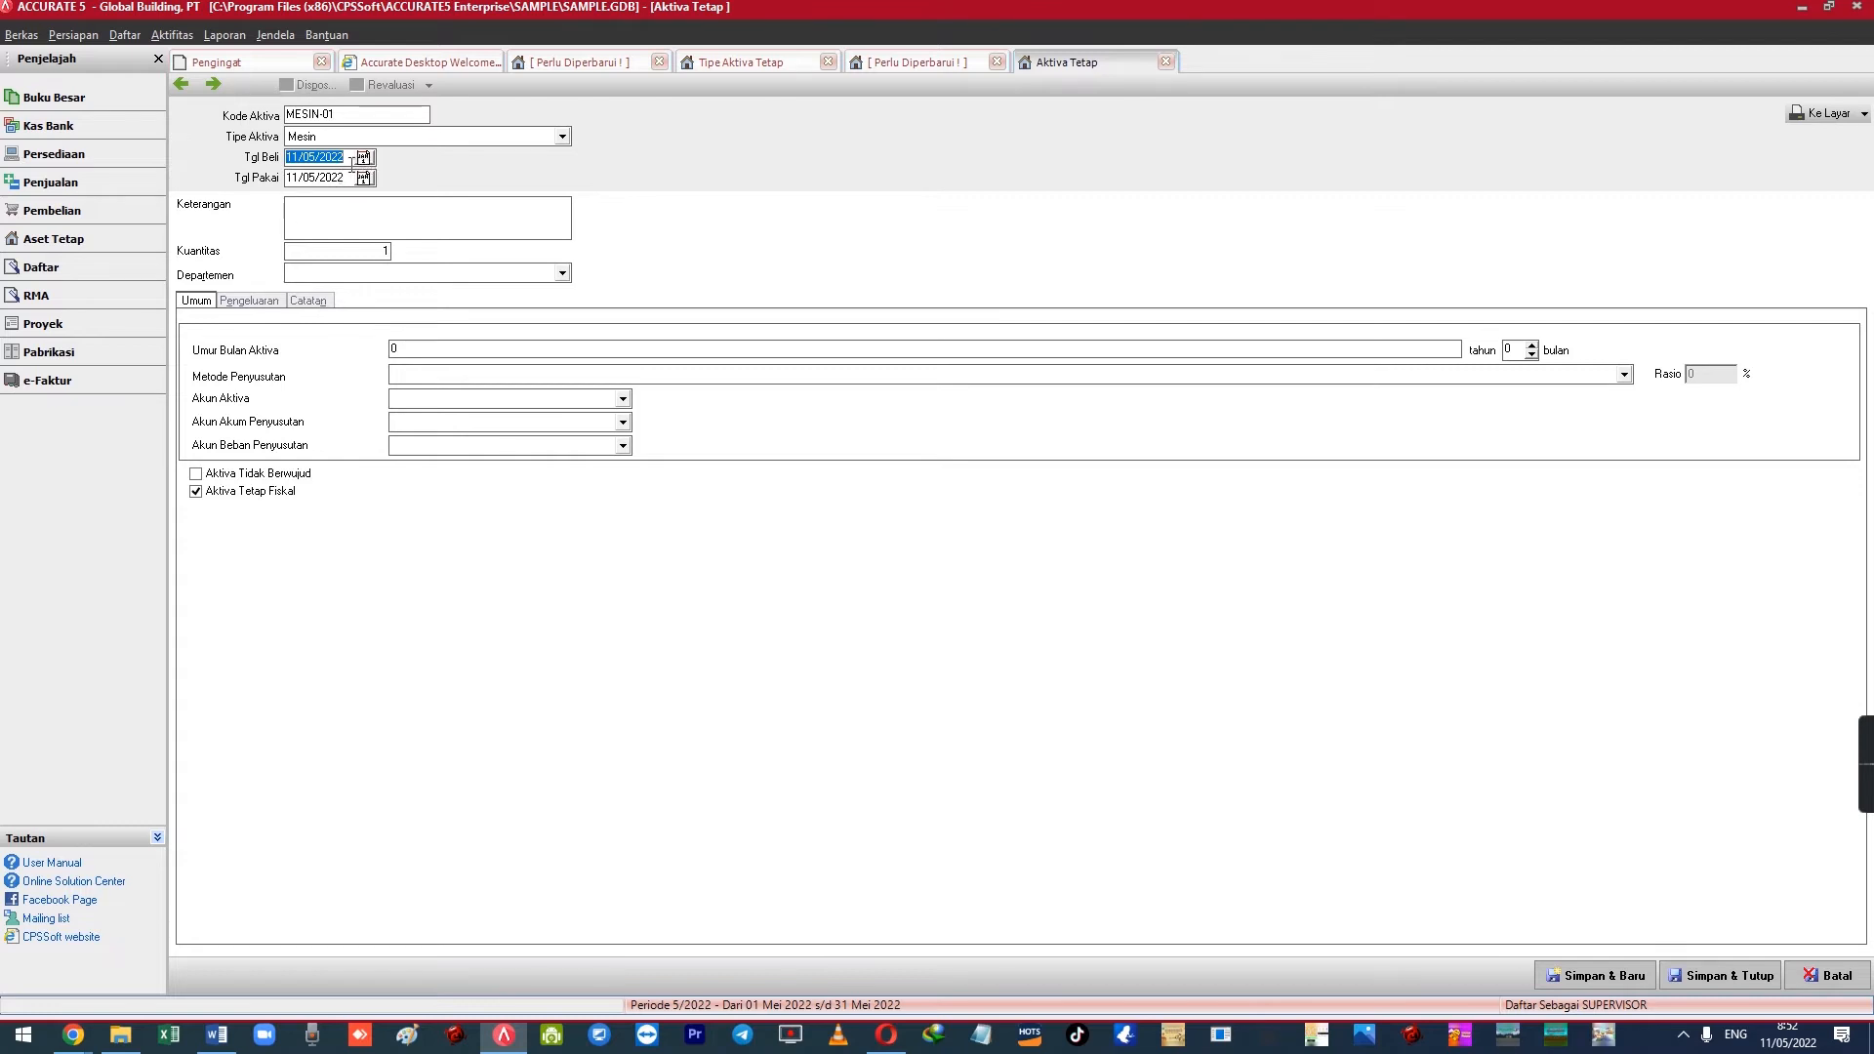
pyautogui.click(319, 216)
# Enter the description 'Mesin Excavator Type X-110' and select the quantity value 1
pyautogui.write('Mesin Excavator')
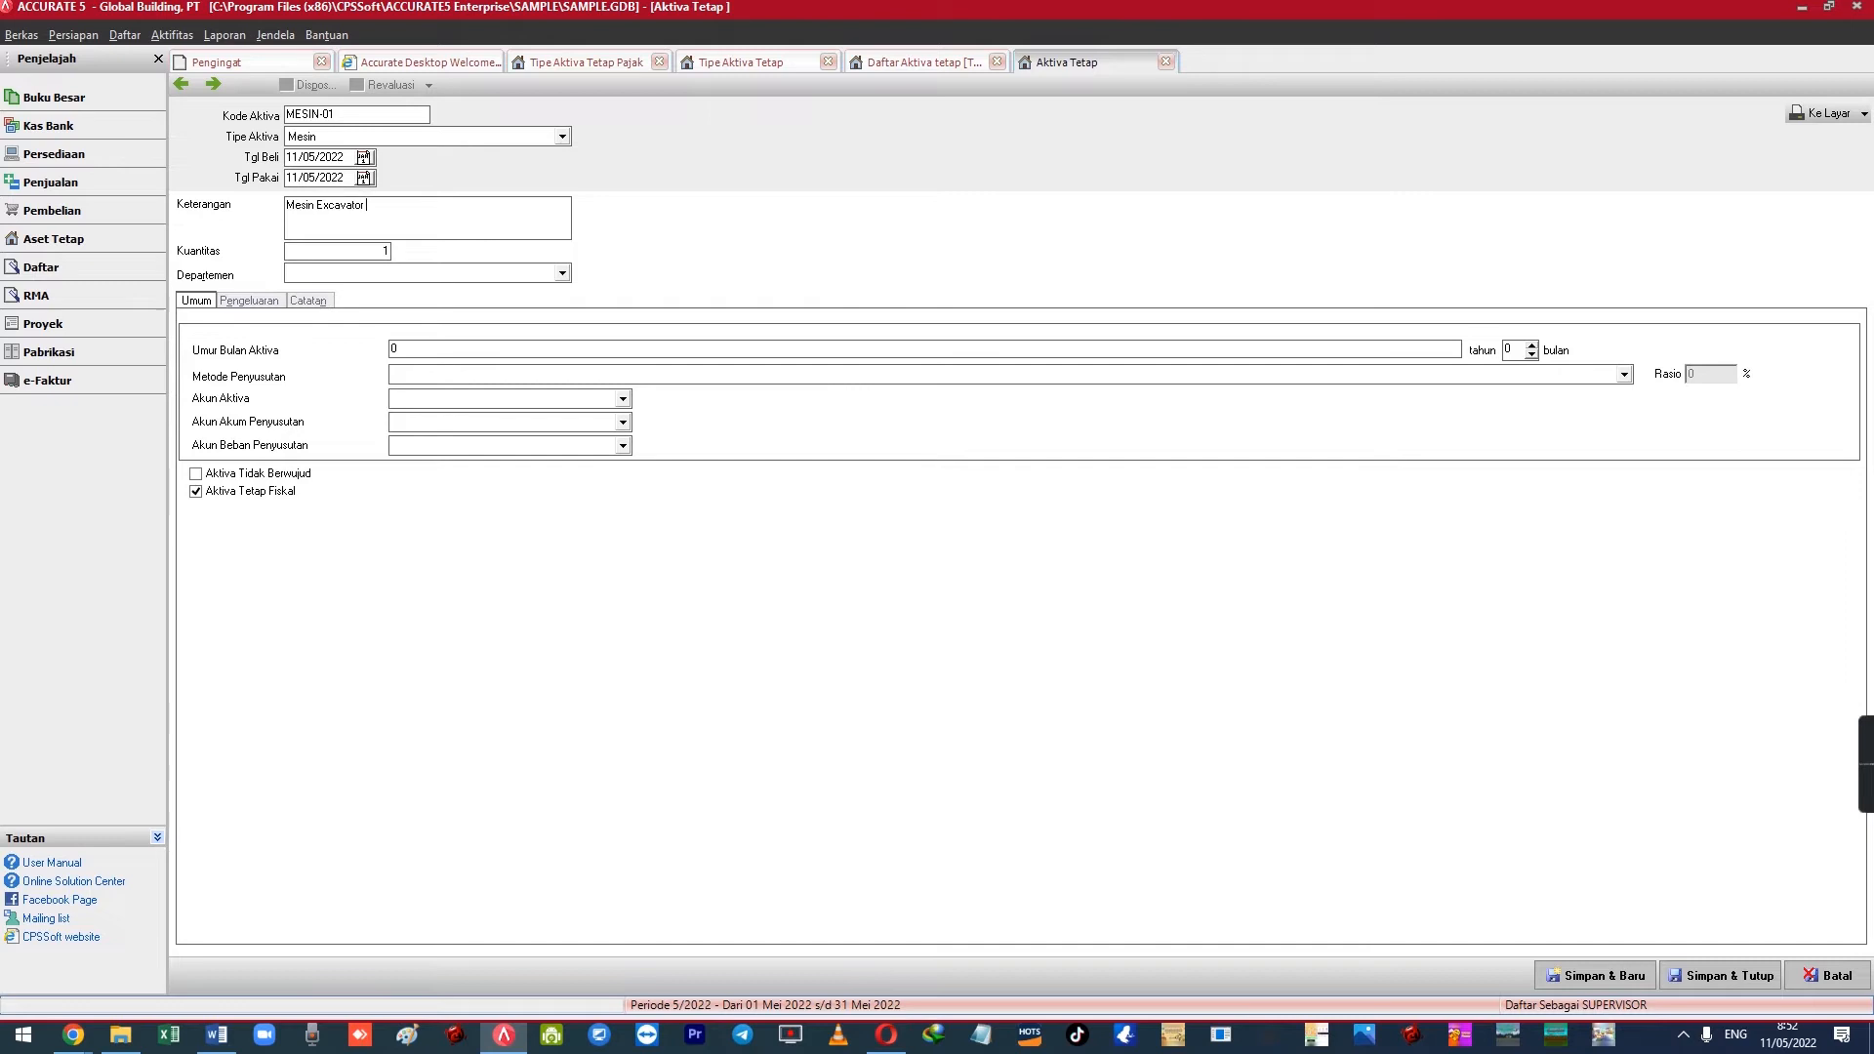
pyautogui.write(' Type X0-110')
pyautogui.press('Tab')
pyautogui.press('Tab')
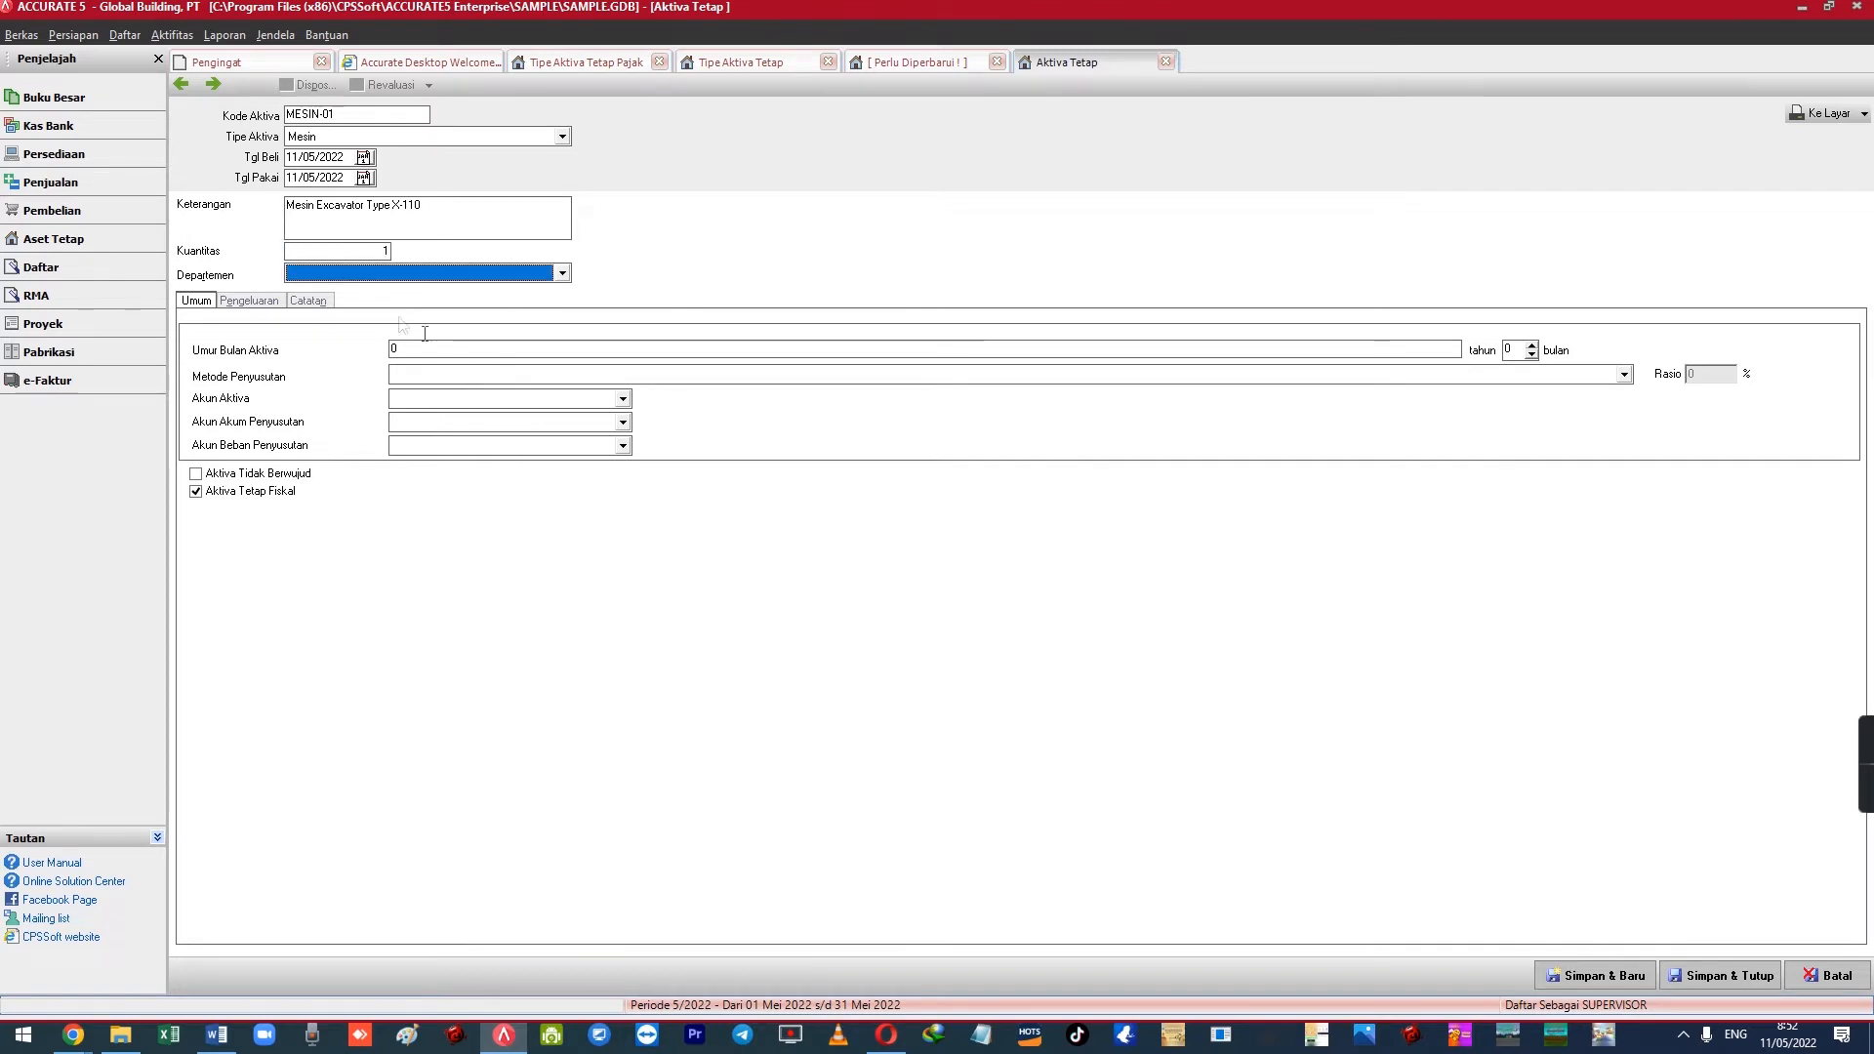
pyautogui.click(364, 252)
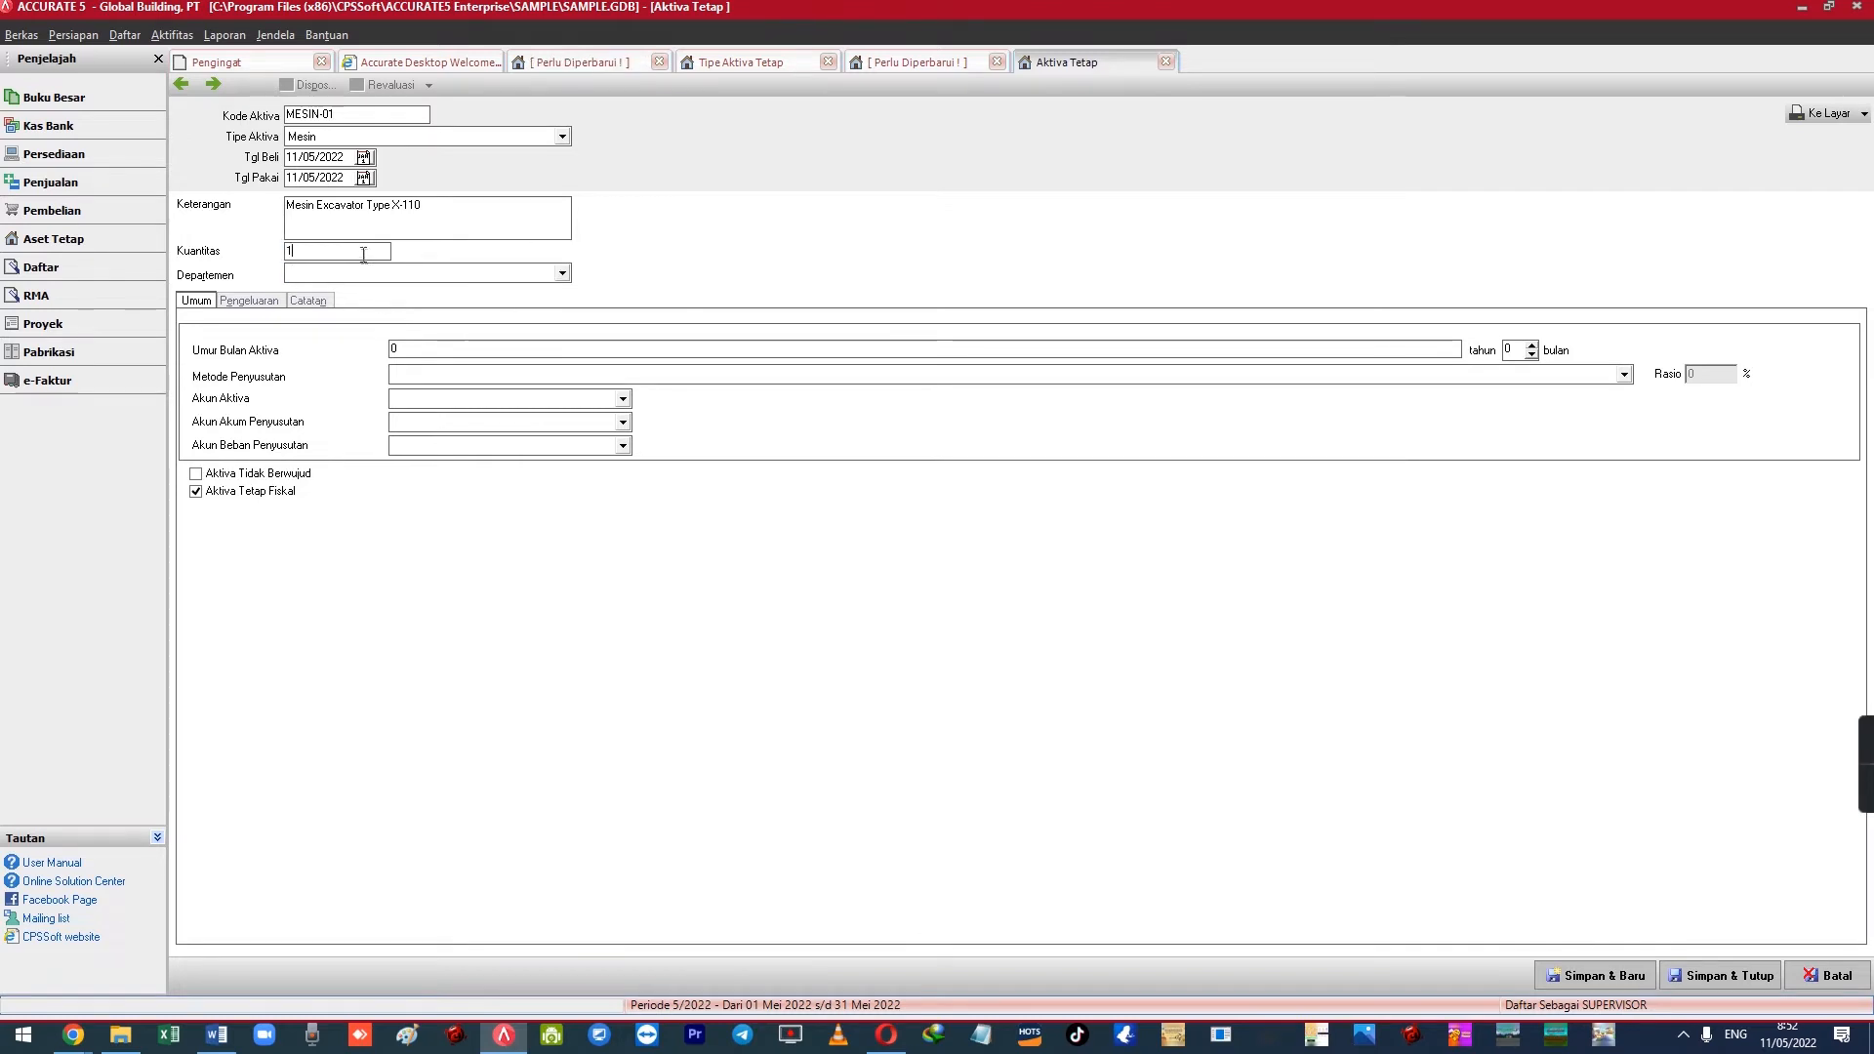
pyautogui.moveTo(319, 250); pyautogui.dragTo(290, 248)
pyautogui.click(309, 252)
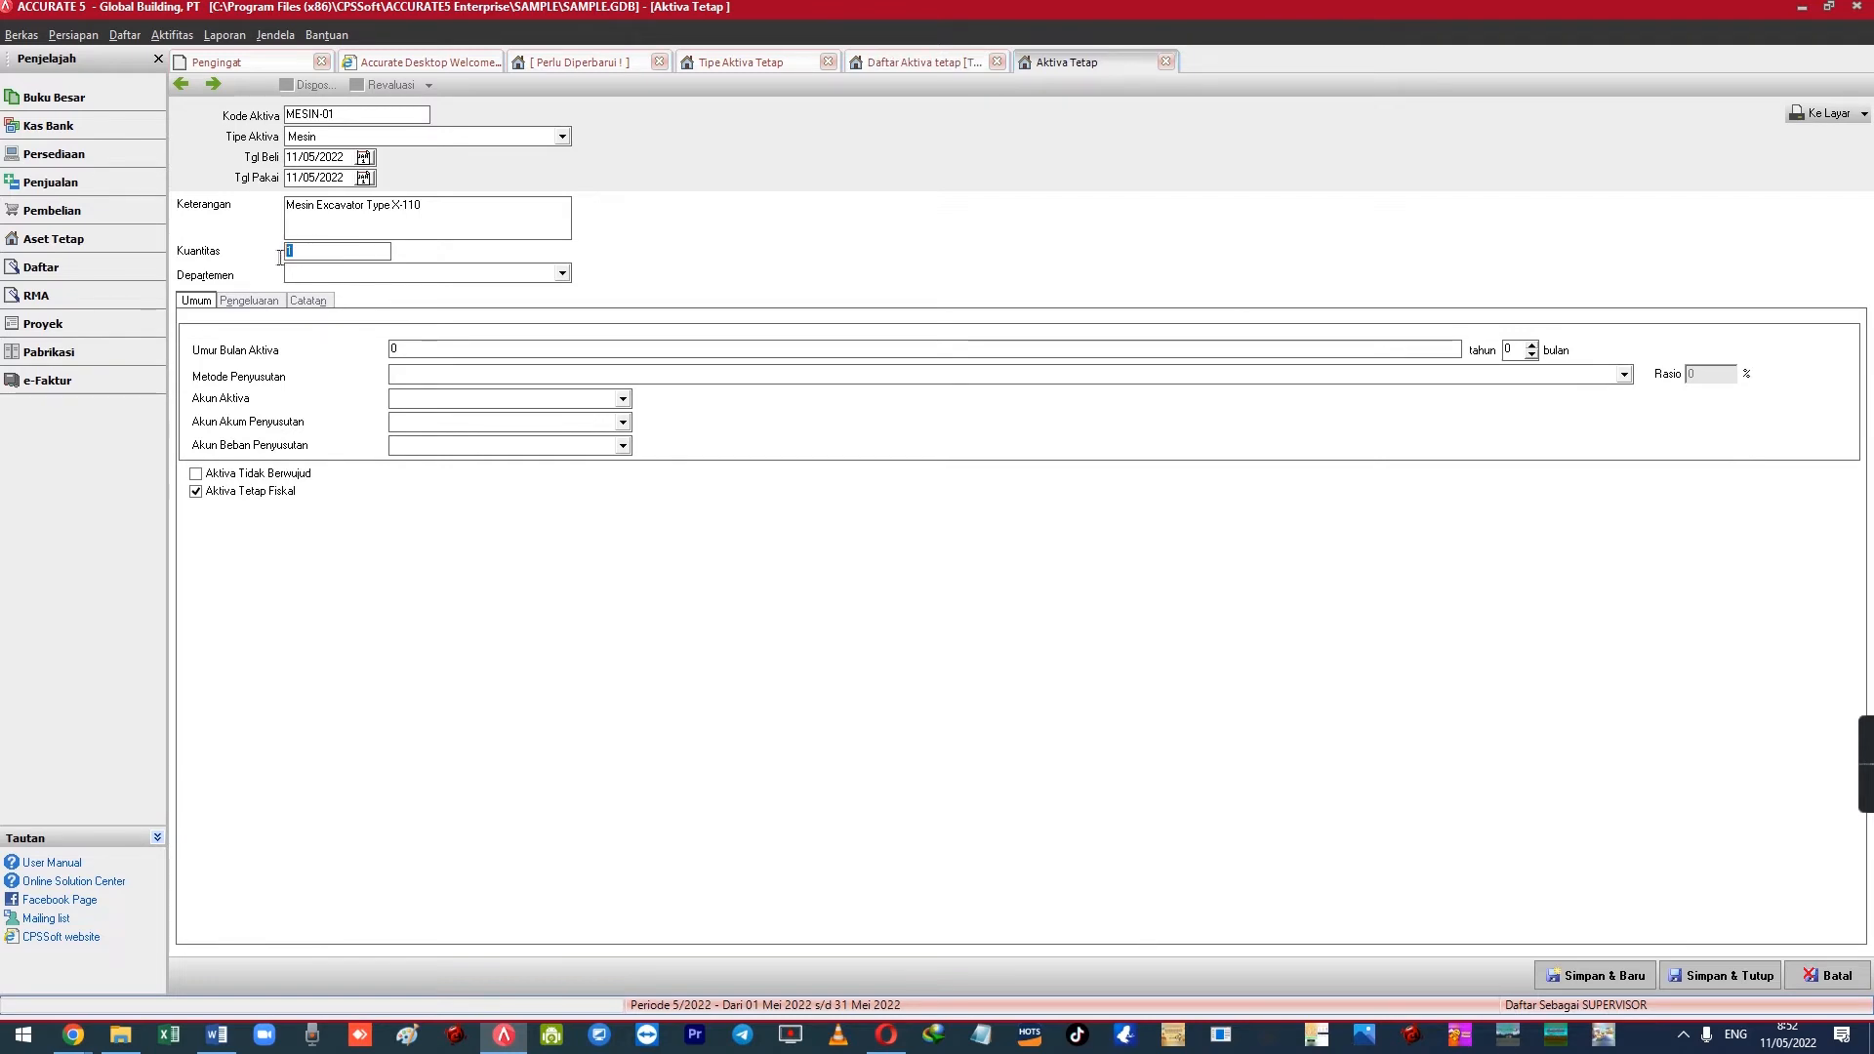
pyautogui.click(291, 252)
pyautogui.moveTo(309, 247); pyautogui.dragTo(278, 251)
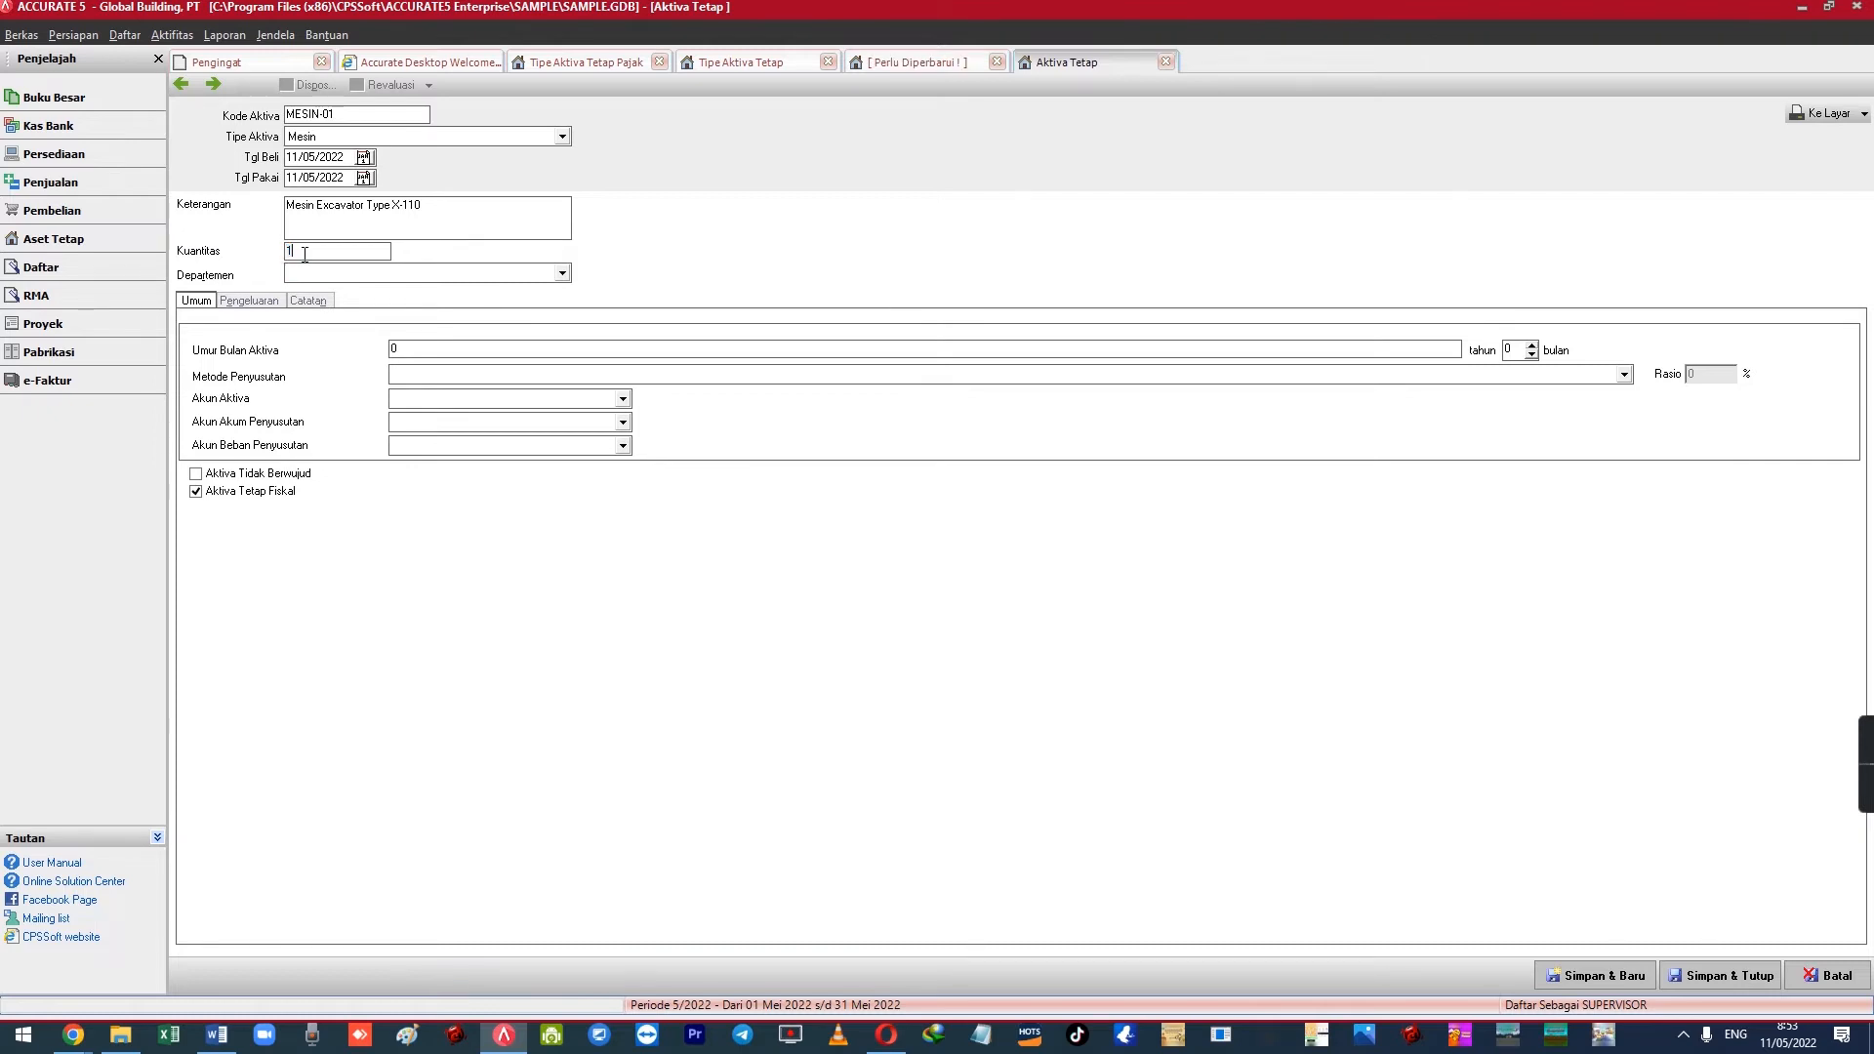
pyautogui.doubleClick(314, 251)
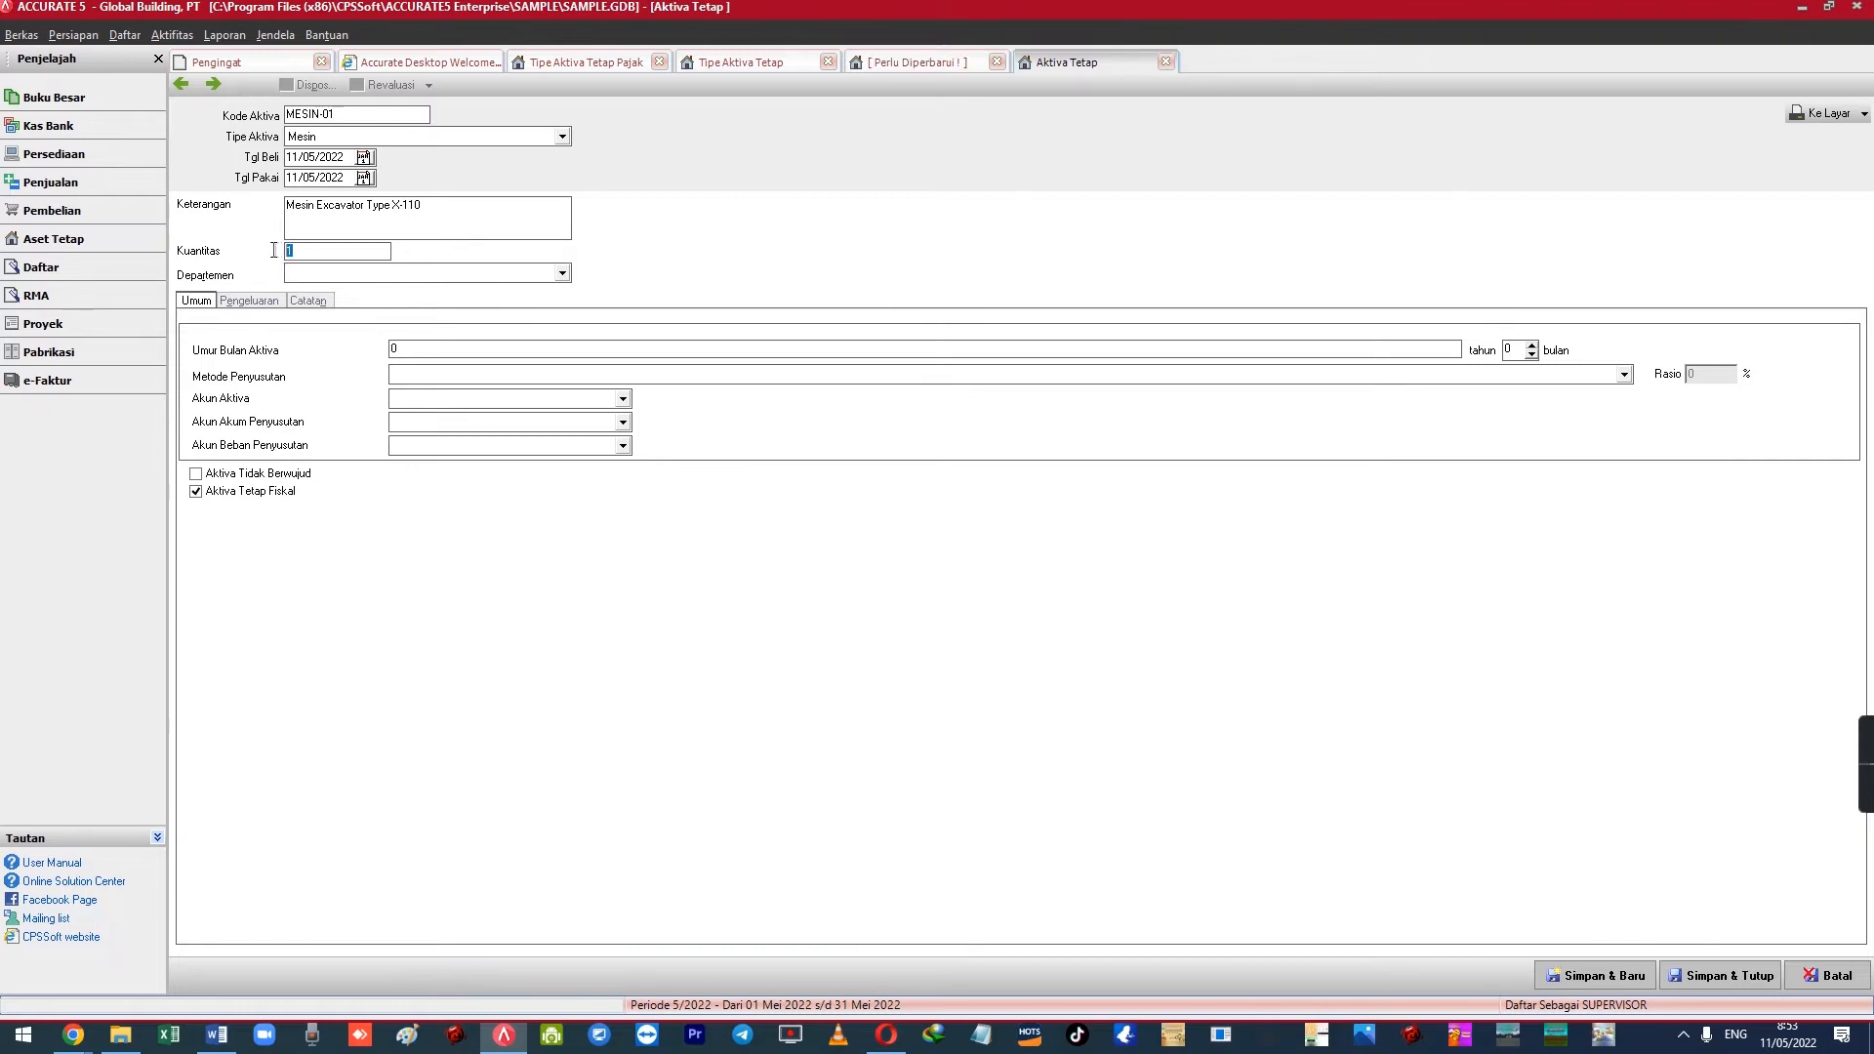
# Recheck the MESIN-01 asset code, description and quantity, confirming the quantity stays at 1
pyautogui.moveTo(342, 113); pyautogui.dragTo(285, 114)
pyautogui.click(338, 114)
pyautogui.click(341, 251)
pyautogui.moveTo(342, 251); pyautogui.dragTo(235, 243)
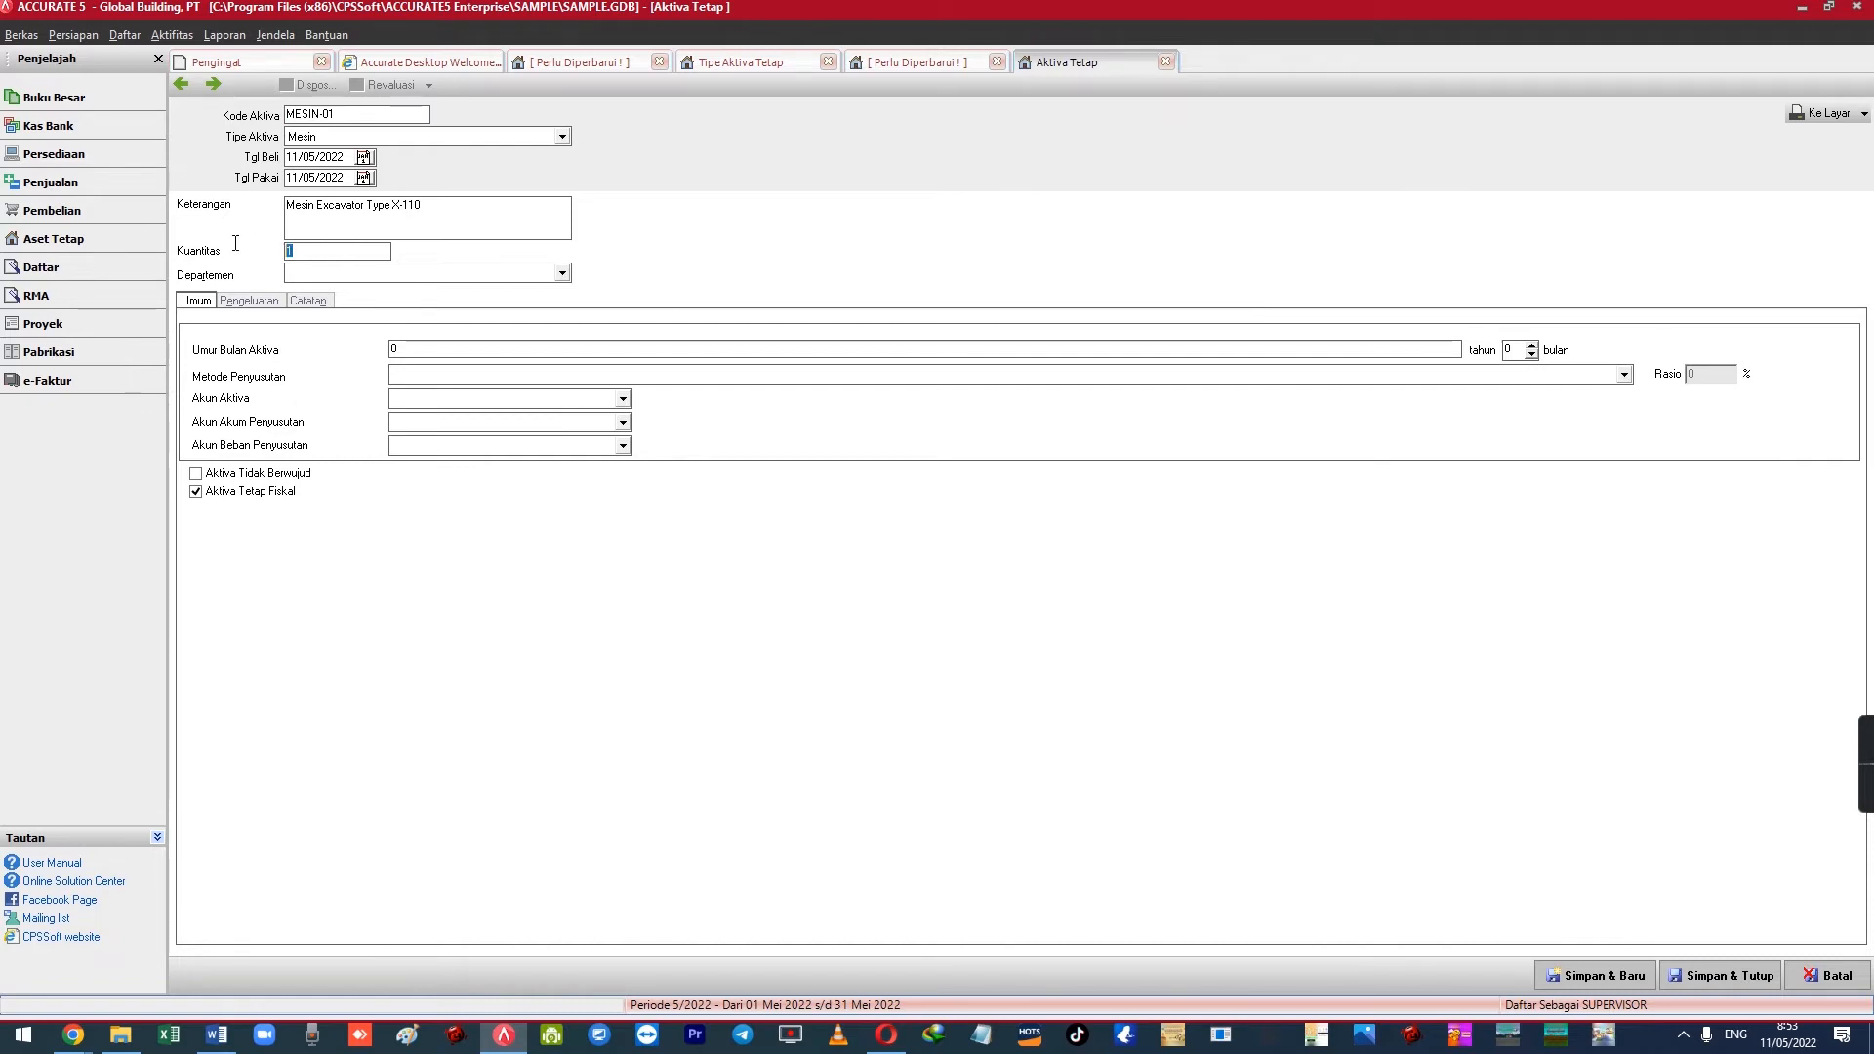
pyautogui.moveTo(365, 115); pyautogui.dragTo(280, 118)
pyautogui.click(361, 116)
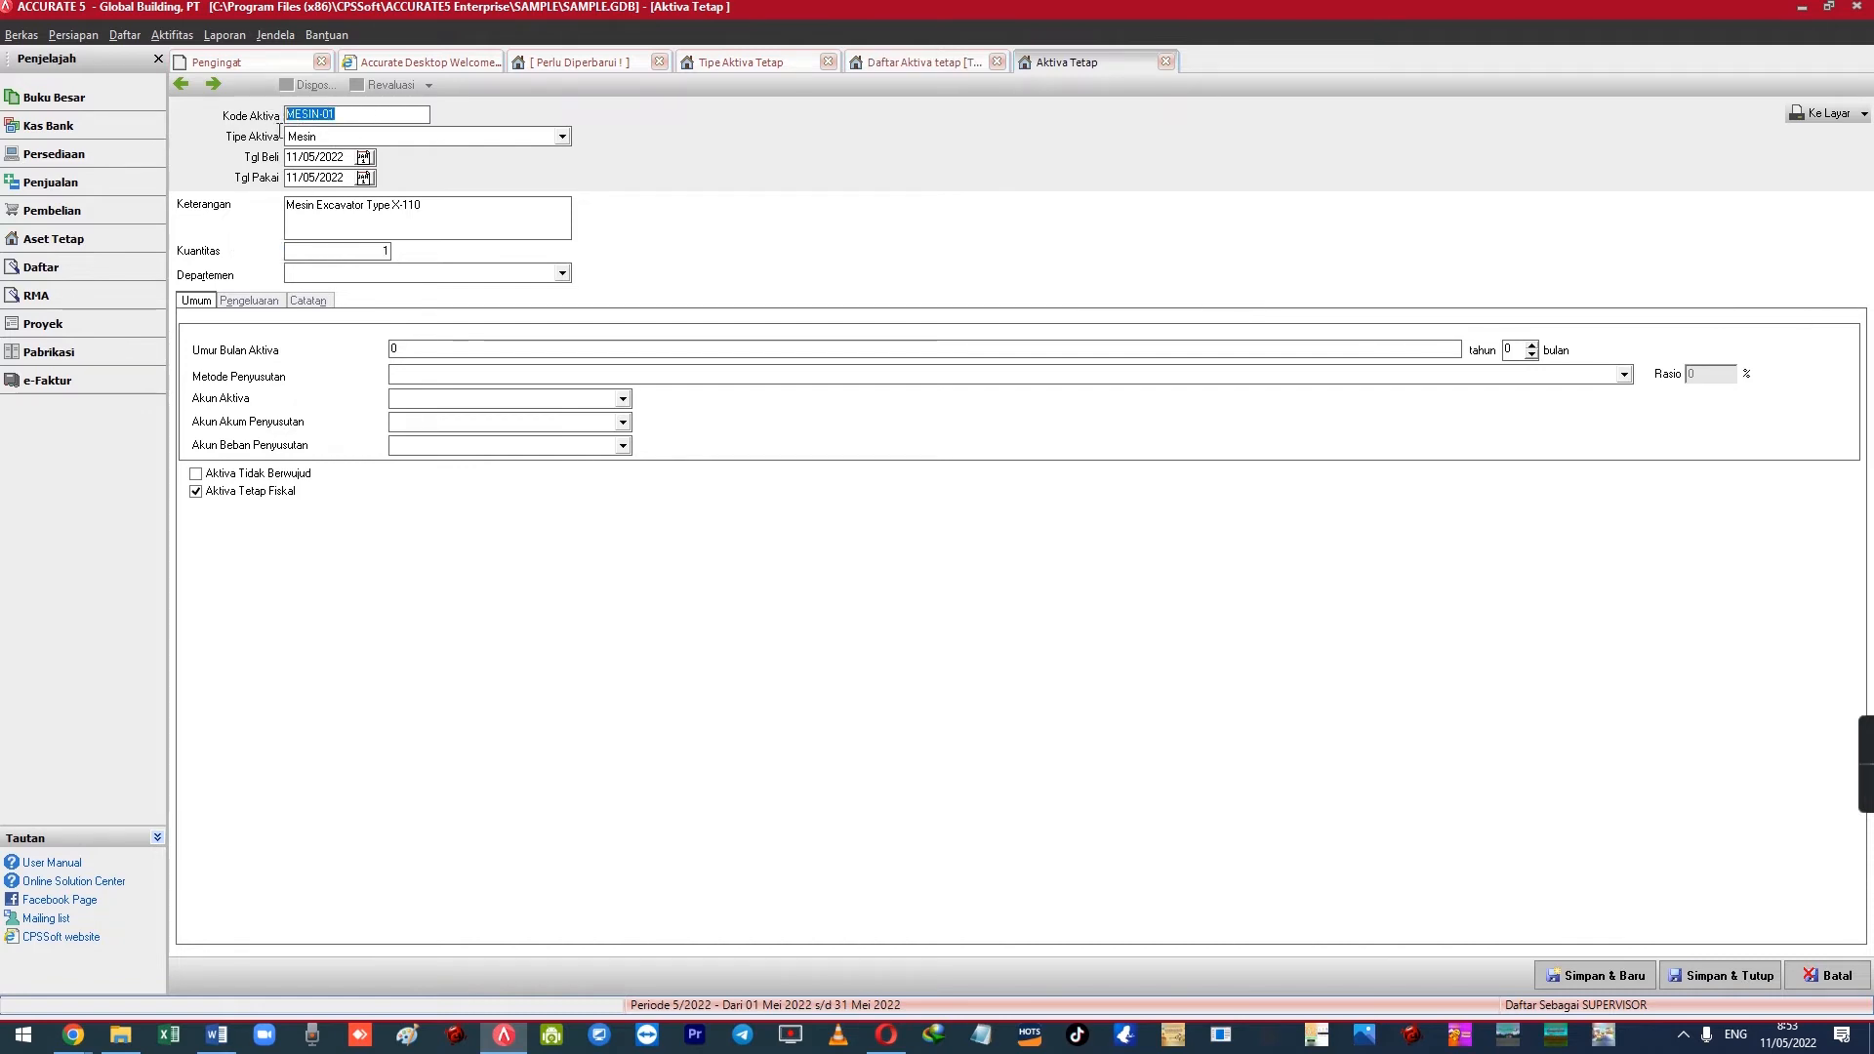
pyautogui.click(315, 252)
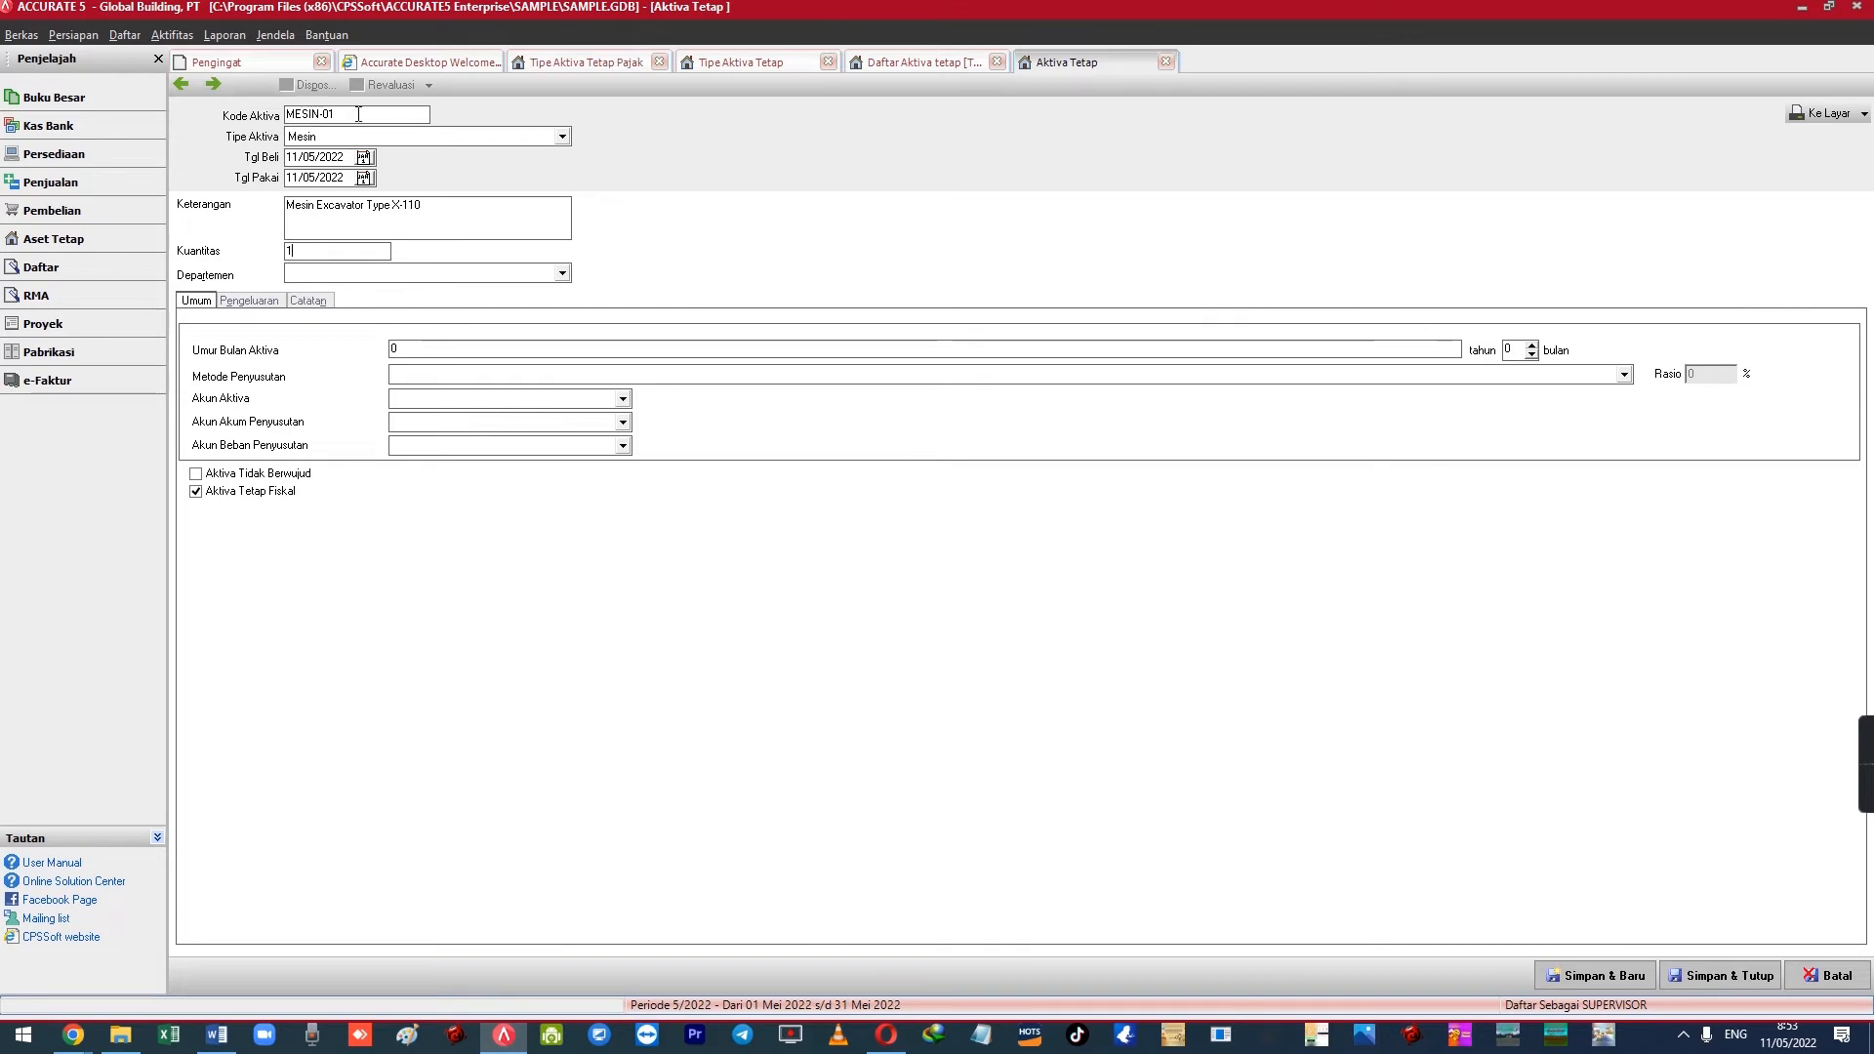
pyautogui.moveTo(411, 203); pyautogui.dragTo(241, 203)
pyautogui.click(331, 250)
pyautogui.moveTo(331, 250); pyautogui.dragTo(240, 249)
pyautogui.moveTo(359, 113); pyautogui.dragTo(282, 114)
pyautogui.click(359, 113)
# Set MESIN-01's useful life to 16 years with Metode Garis Lurus depreciation
pyautogui.click(428, 350)
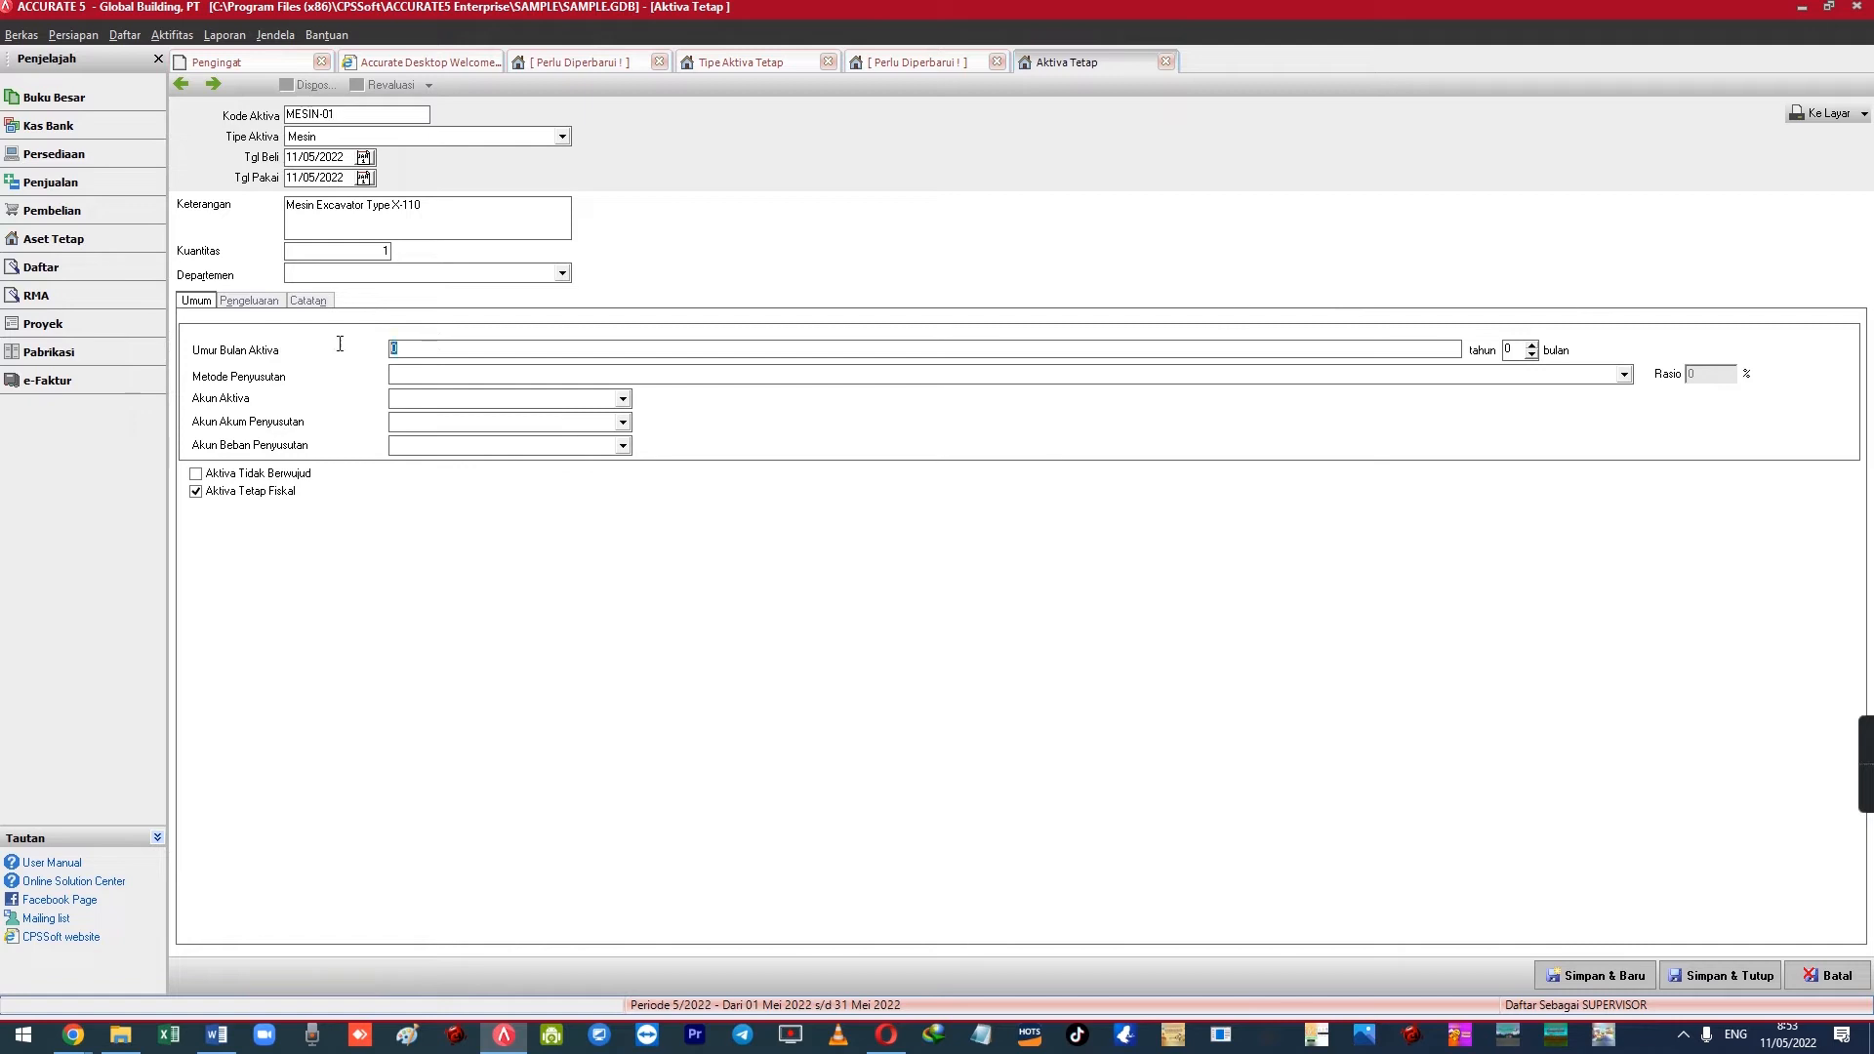
pyautogui.write('16')
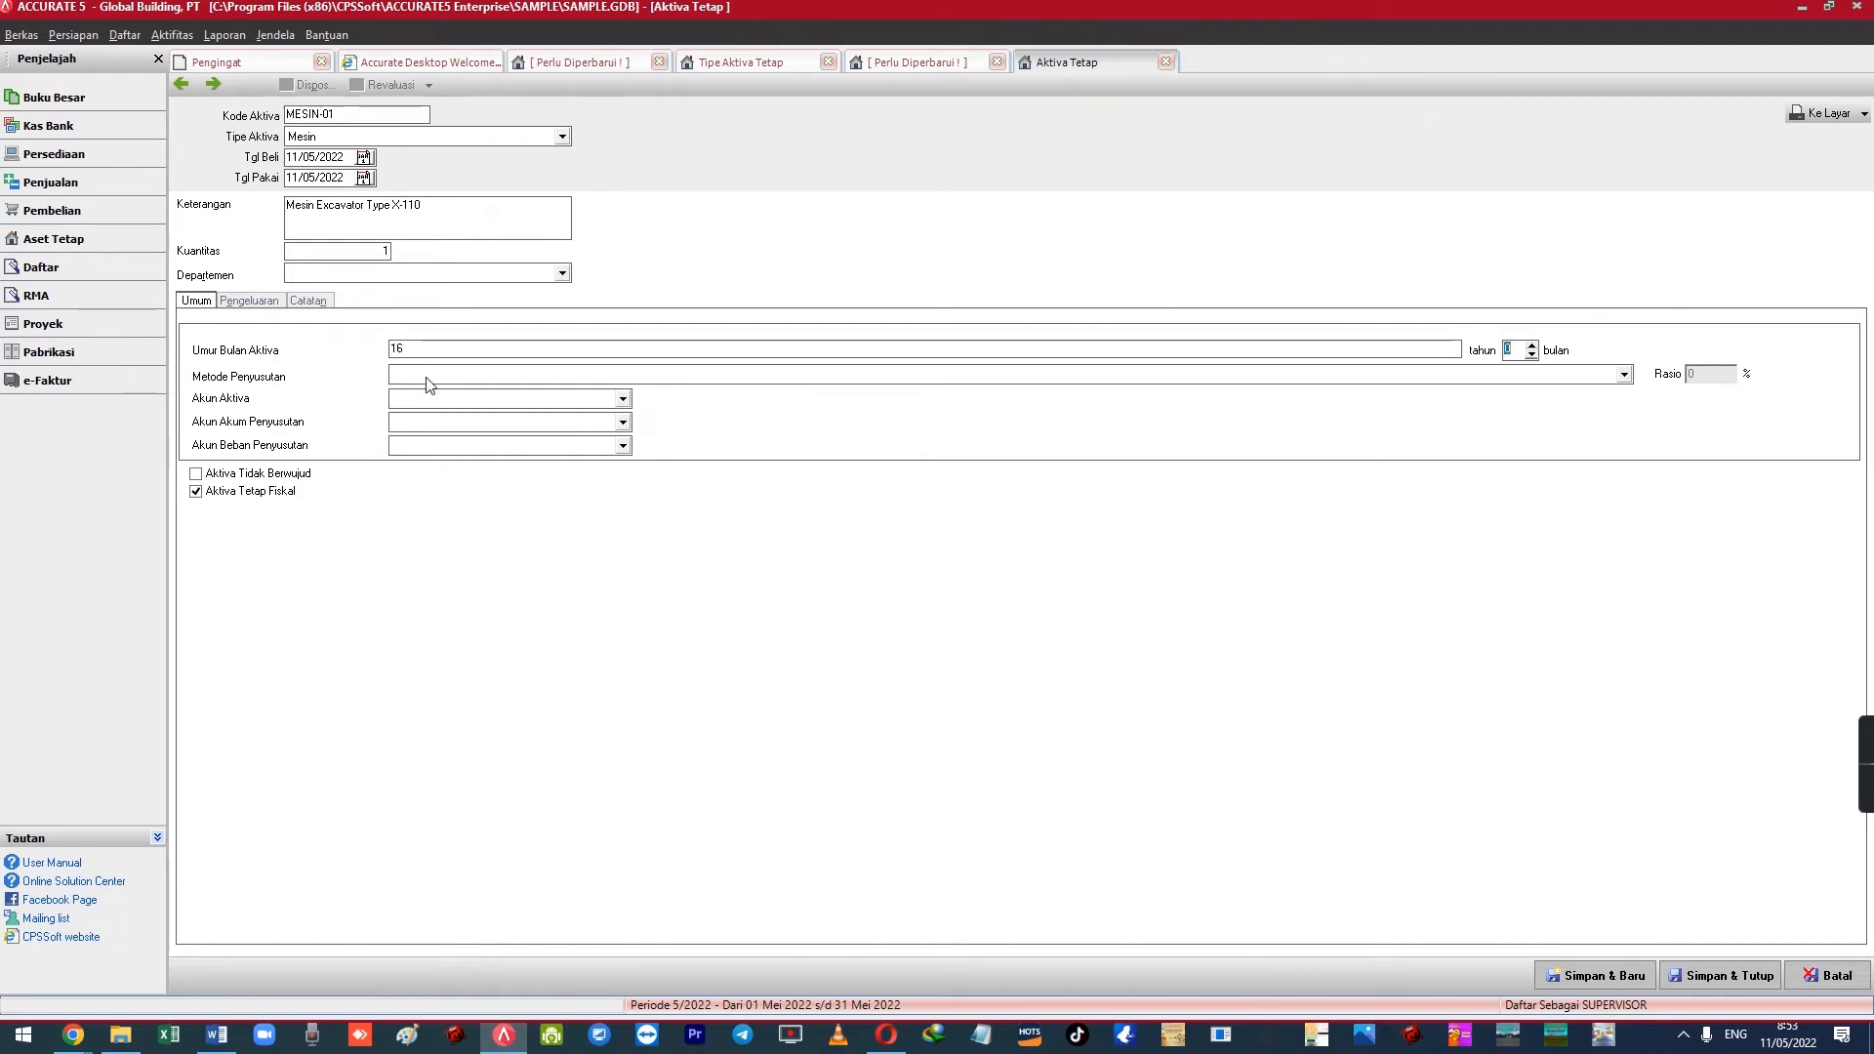
pyautogui.click(430, 381)
pyautogui.click(433, 351)
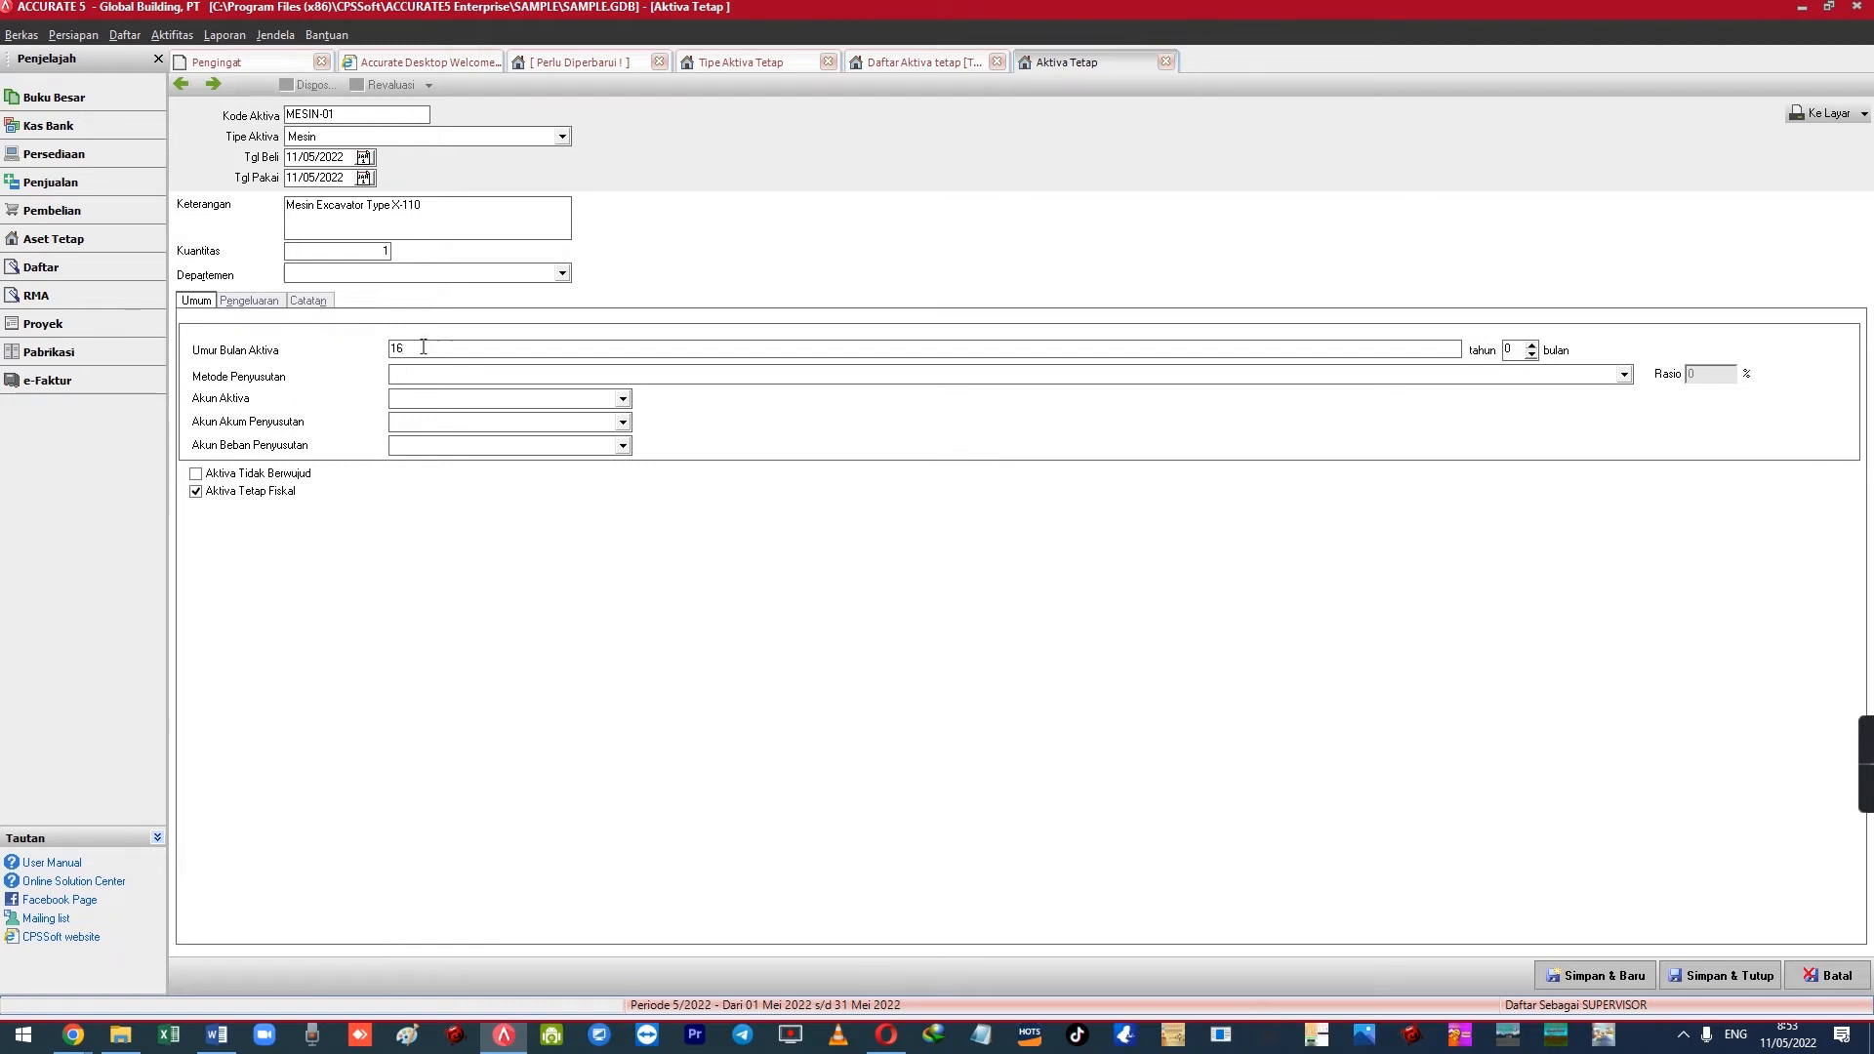
pyautogui.moveTo(419, 349); pyautogui.dragTo(383, 351)
pyautogui.click(363, 136)
pyautogui.click(362, 136)
pyautogui.click(431, 373)
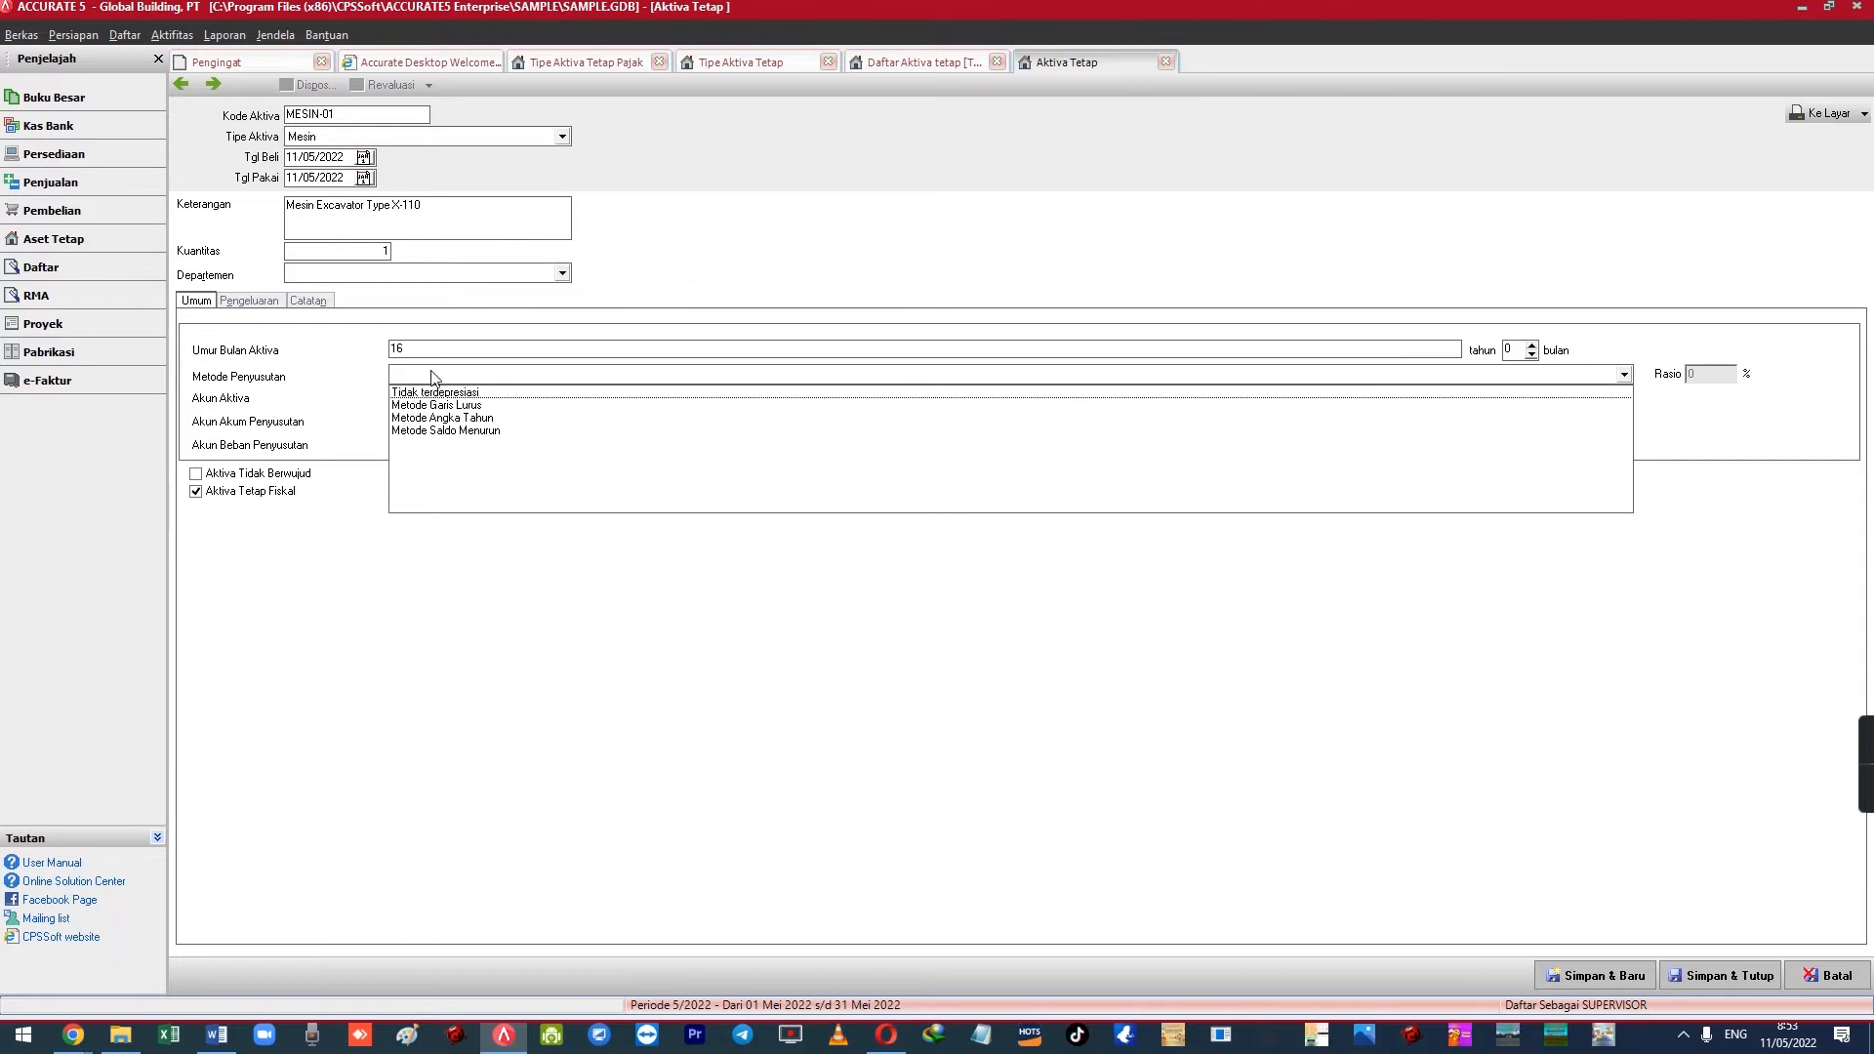
pyautogui.click(420, 410)
# Assign Kendaraan, Akum. Penys. Kendaraan and Beban Penyusutan Kendaraan as the depreciation accounts
pyautogui.click(425, 400)
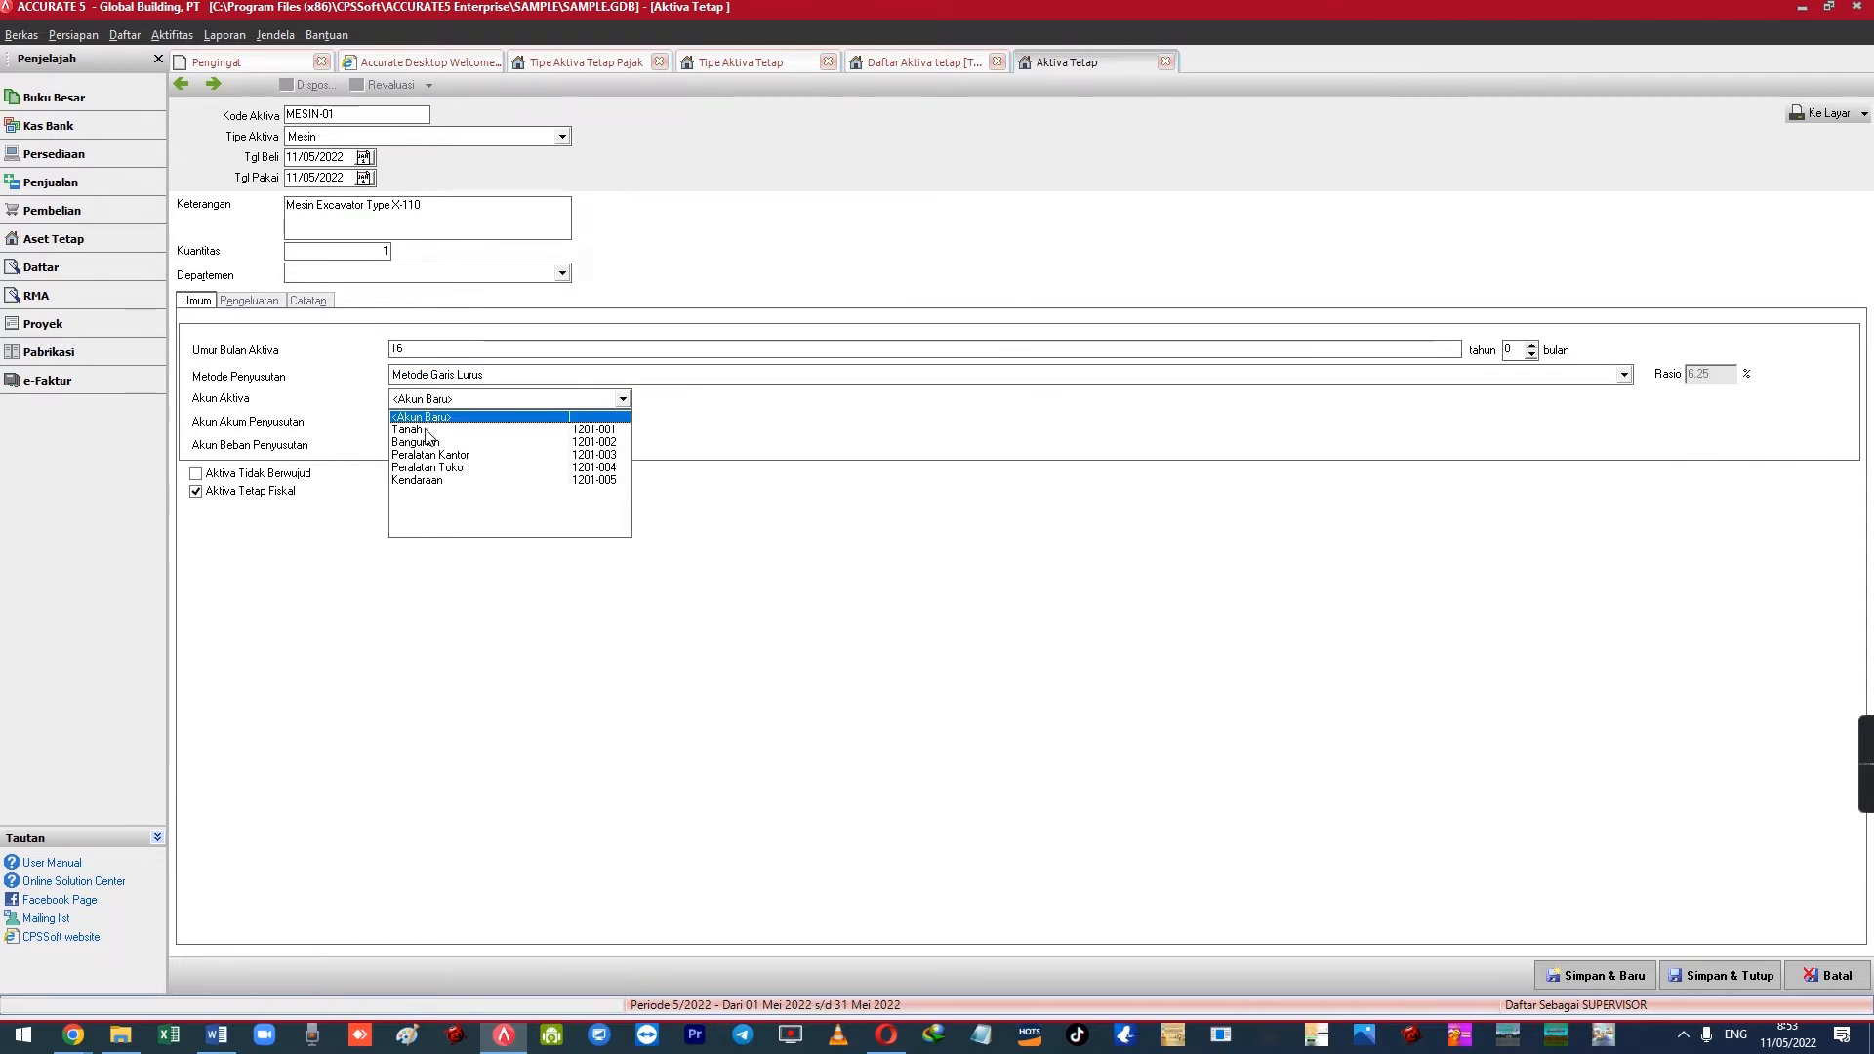
pyautogui.click(451, 482)
pyautogui.click(422, 422)
pyautogui.click(459, 490)
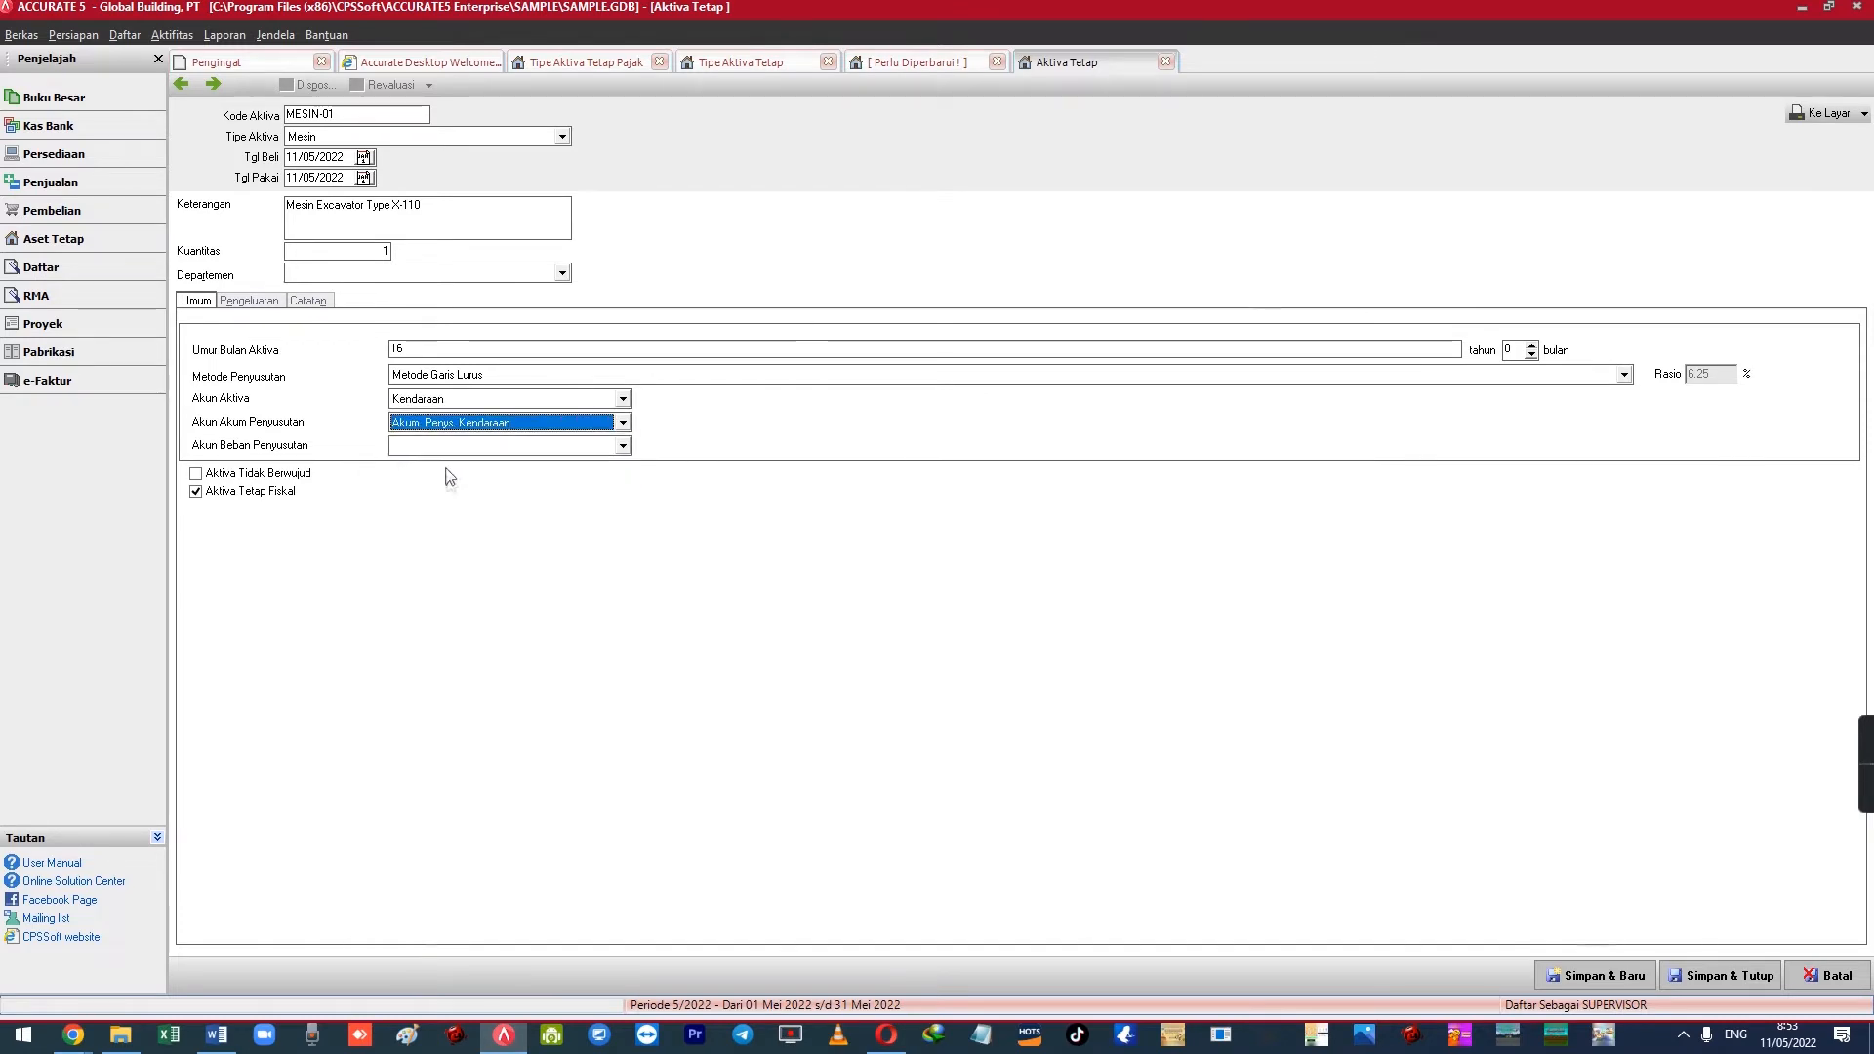
pyautogui.click(456, 447)
pyautogui.write('Biaya Pe')
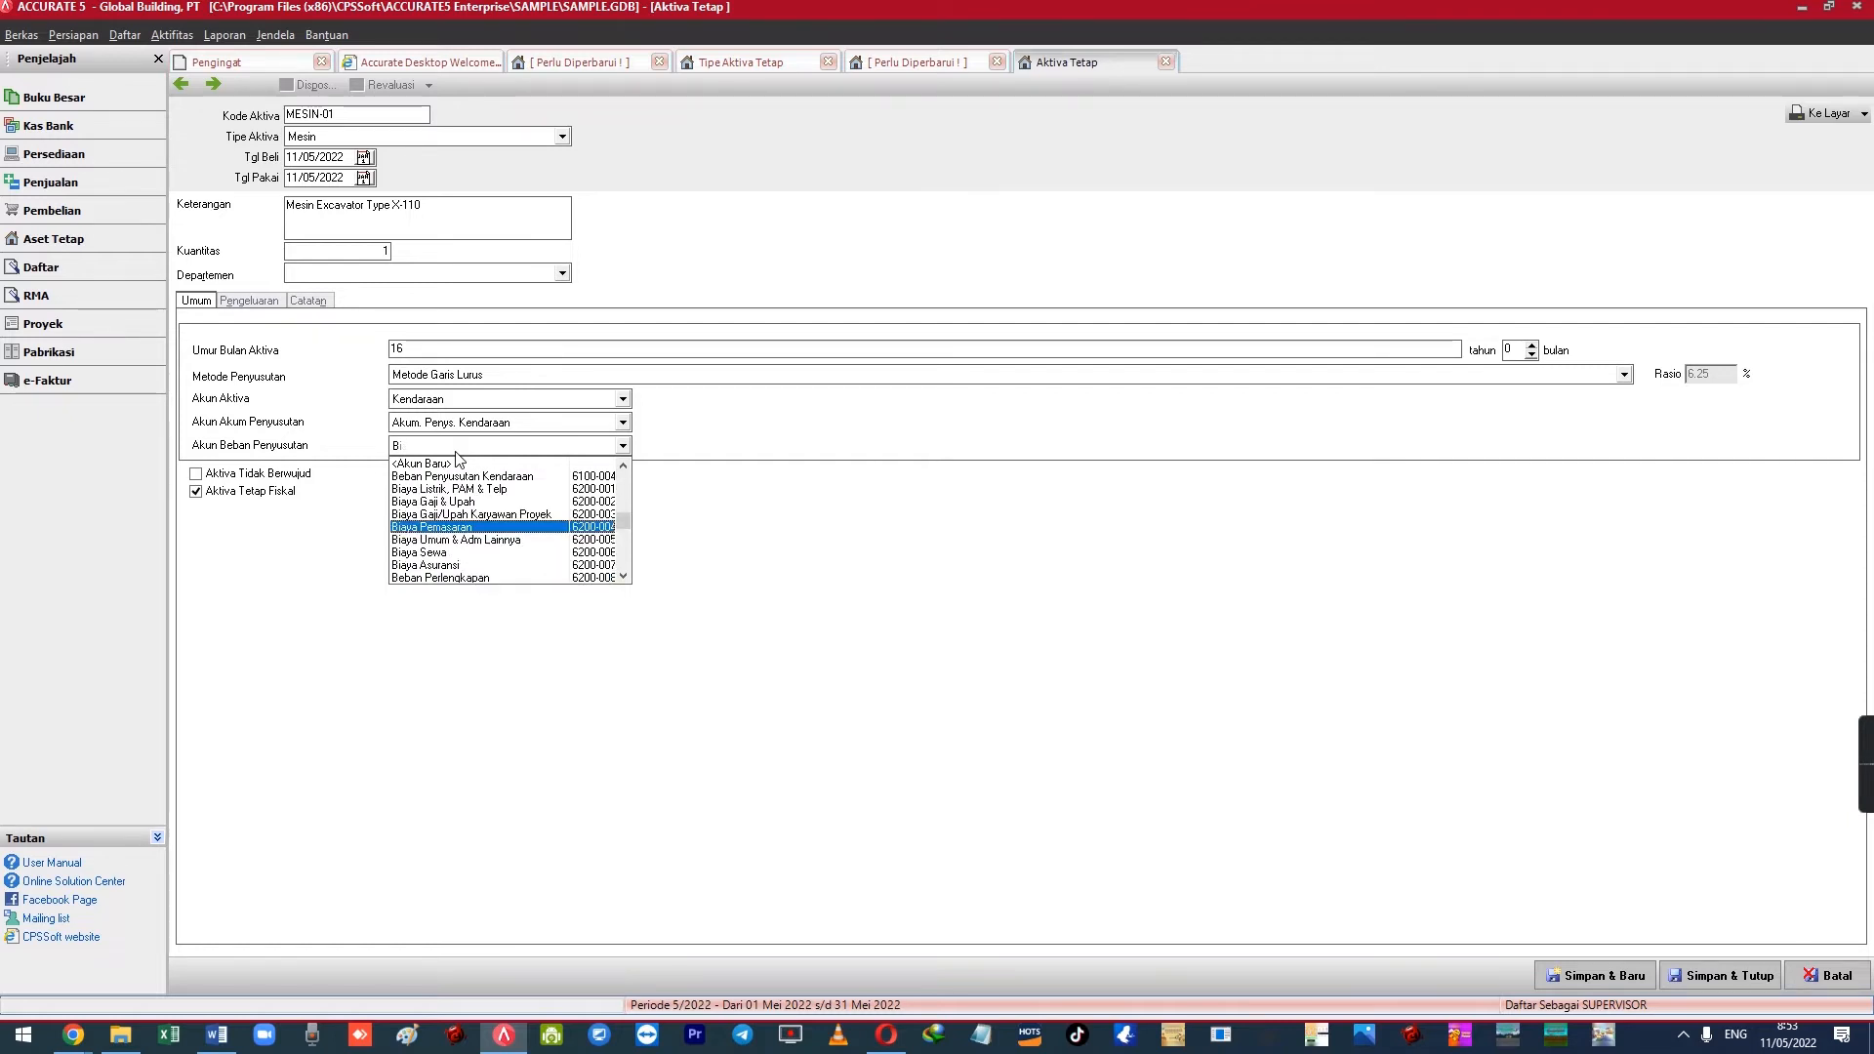
pyautogui.press('BackSpace')
pyautogui.write('eba')
pyautogui.press('Down')
pyautogui.press('Down')
pyautogui.press('Down')
pyautogui.press('Down')
pyautogui.press('Down')
pyautogui.press('Up')
pyautogui.press('Up')
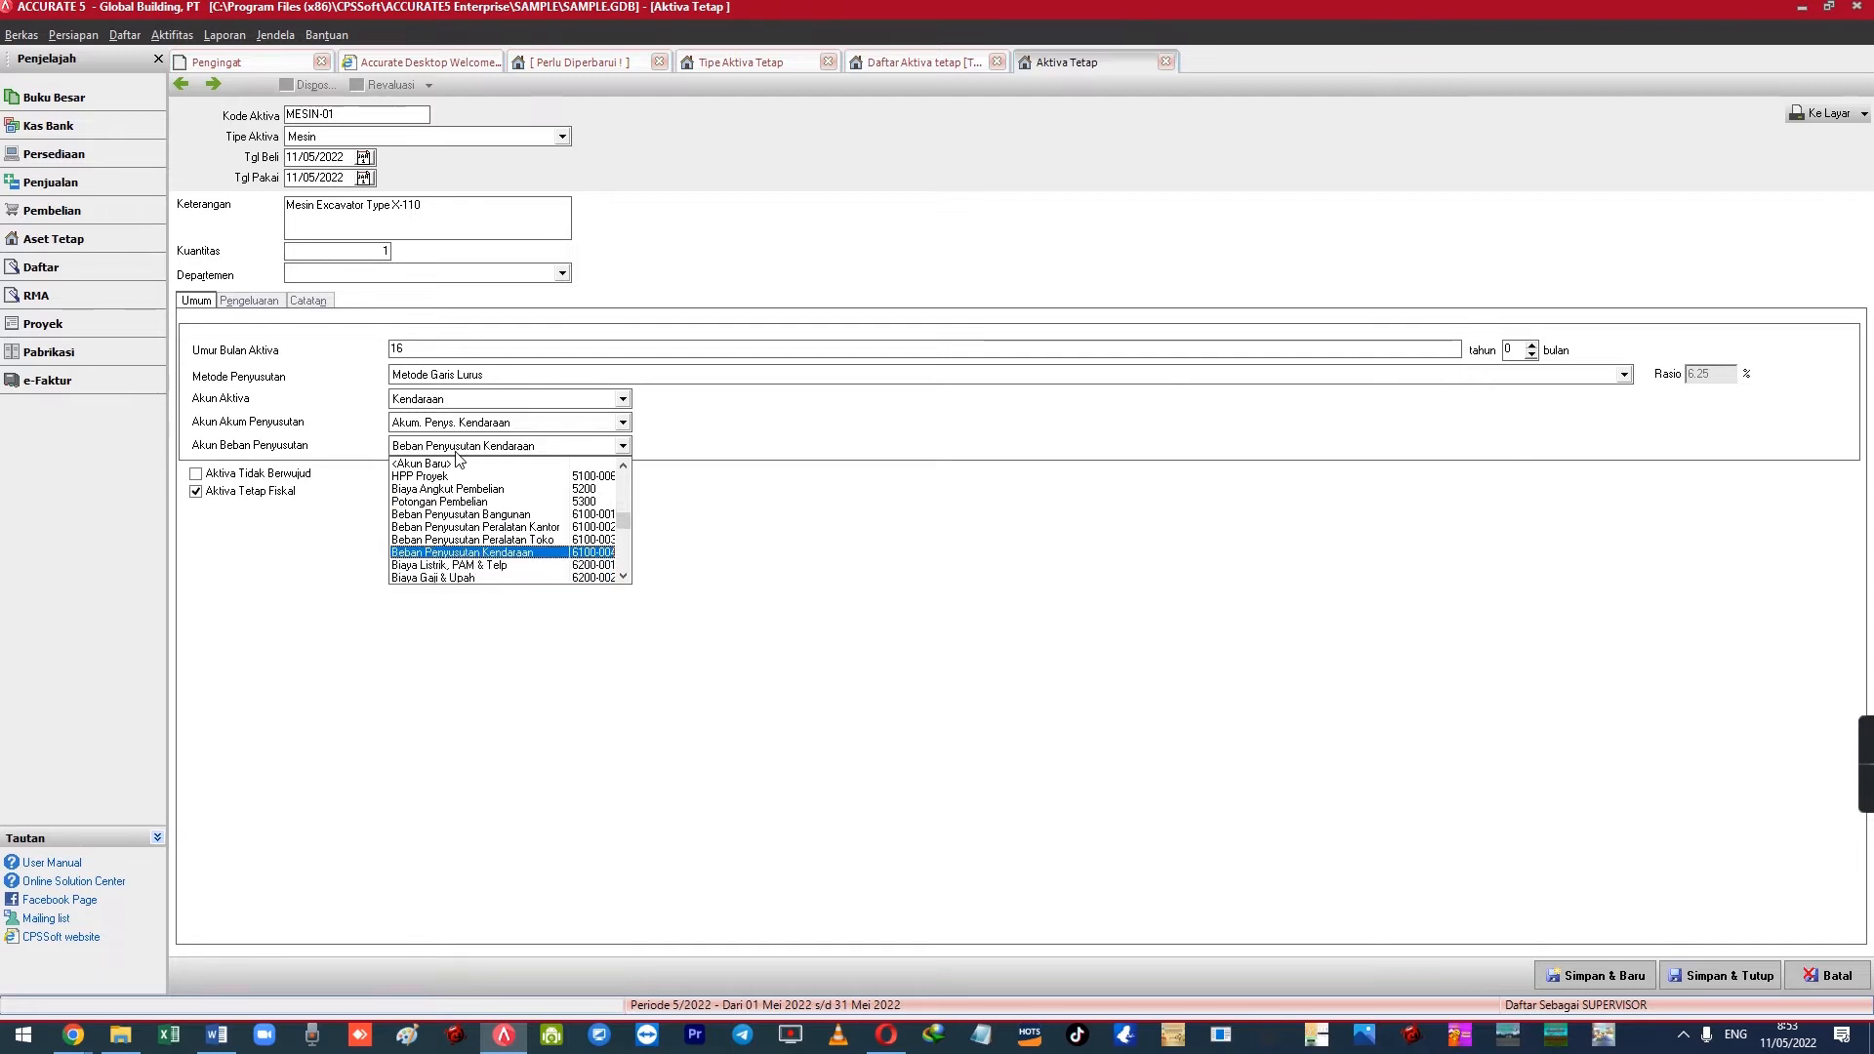
pyautogui.press('Return')
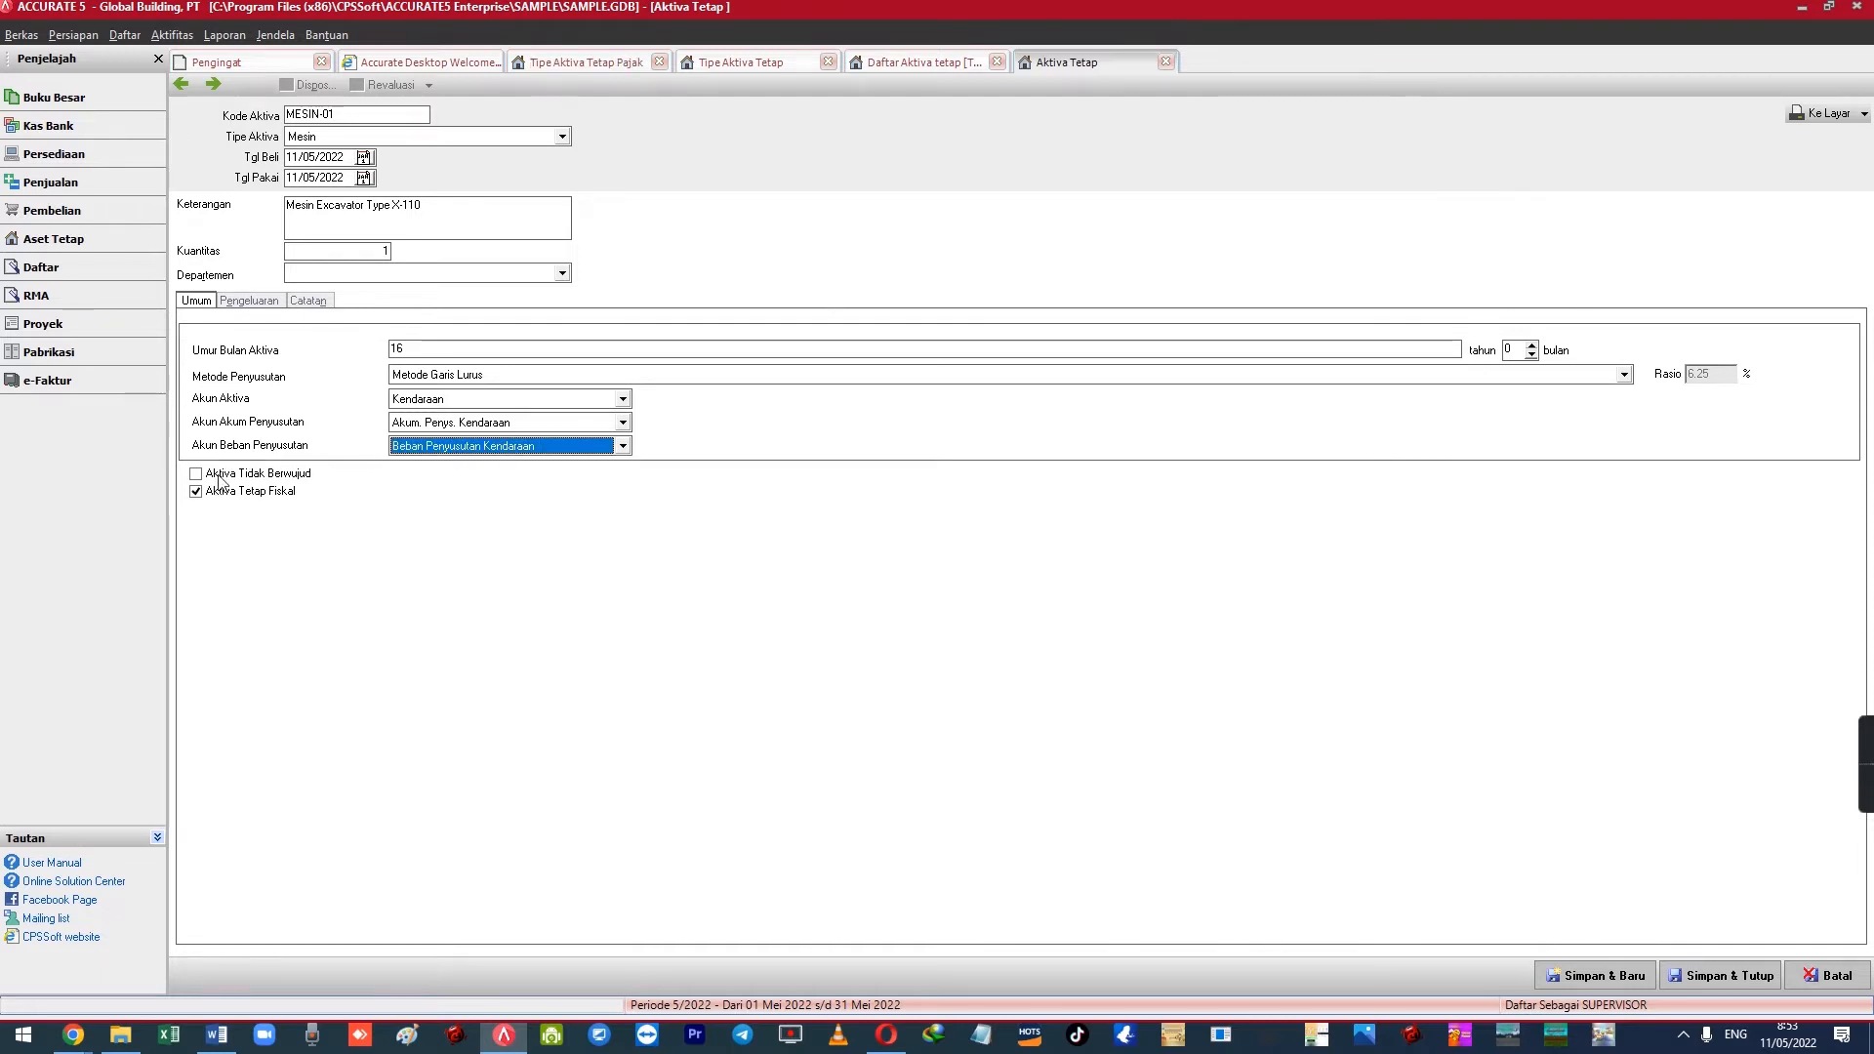
# Show the asset's Pengeluaran details and consult the first item in the Word notes
pyautogui.click(252, 302)
pyautogui.hotkey('alt', 'Tab')
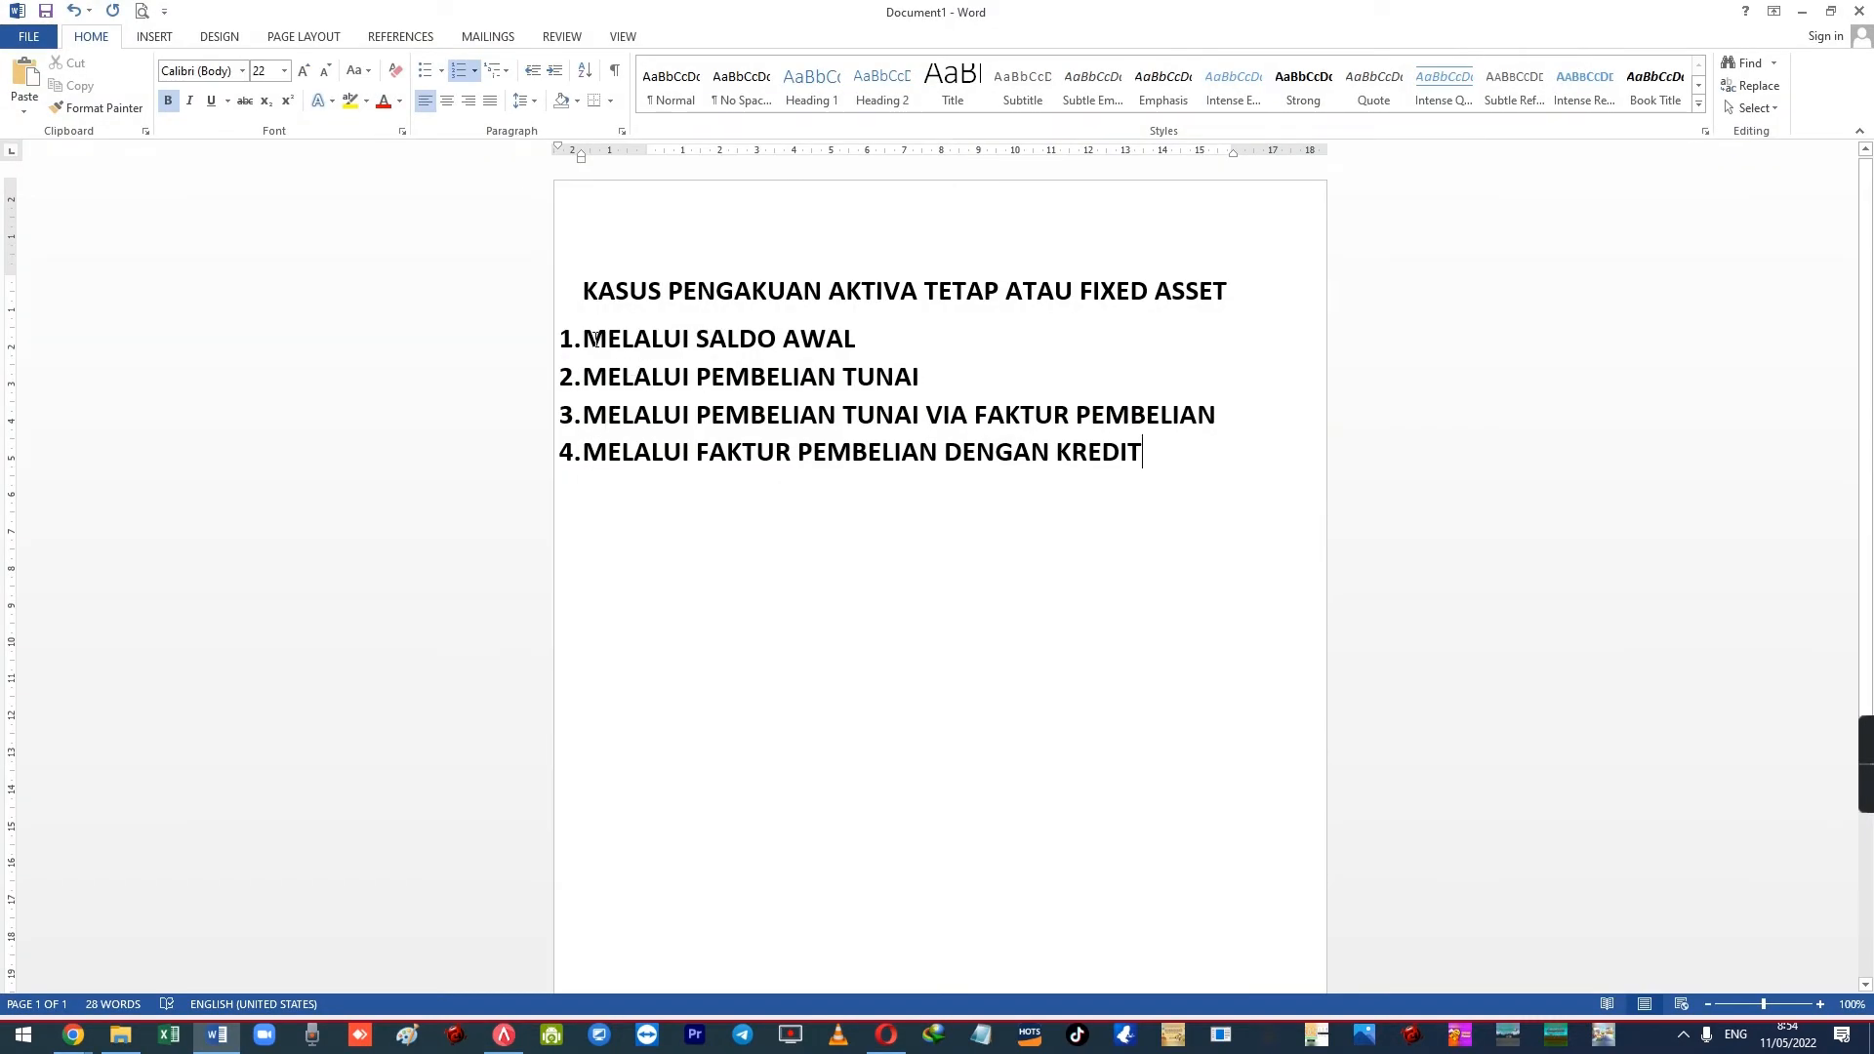
pyautogui.moveTo(590, 339); pyautogui.dragTo(875, 341)
pyautogui.click(891, 349)
# Add a 200,000,000 line against 3300 Opening Balance Equity and save MESIN-01 with Simpan & Baru
pyautogui.hotkey('alt', 'Tab')
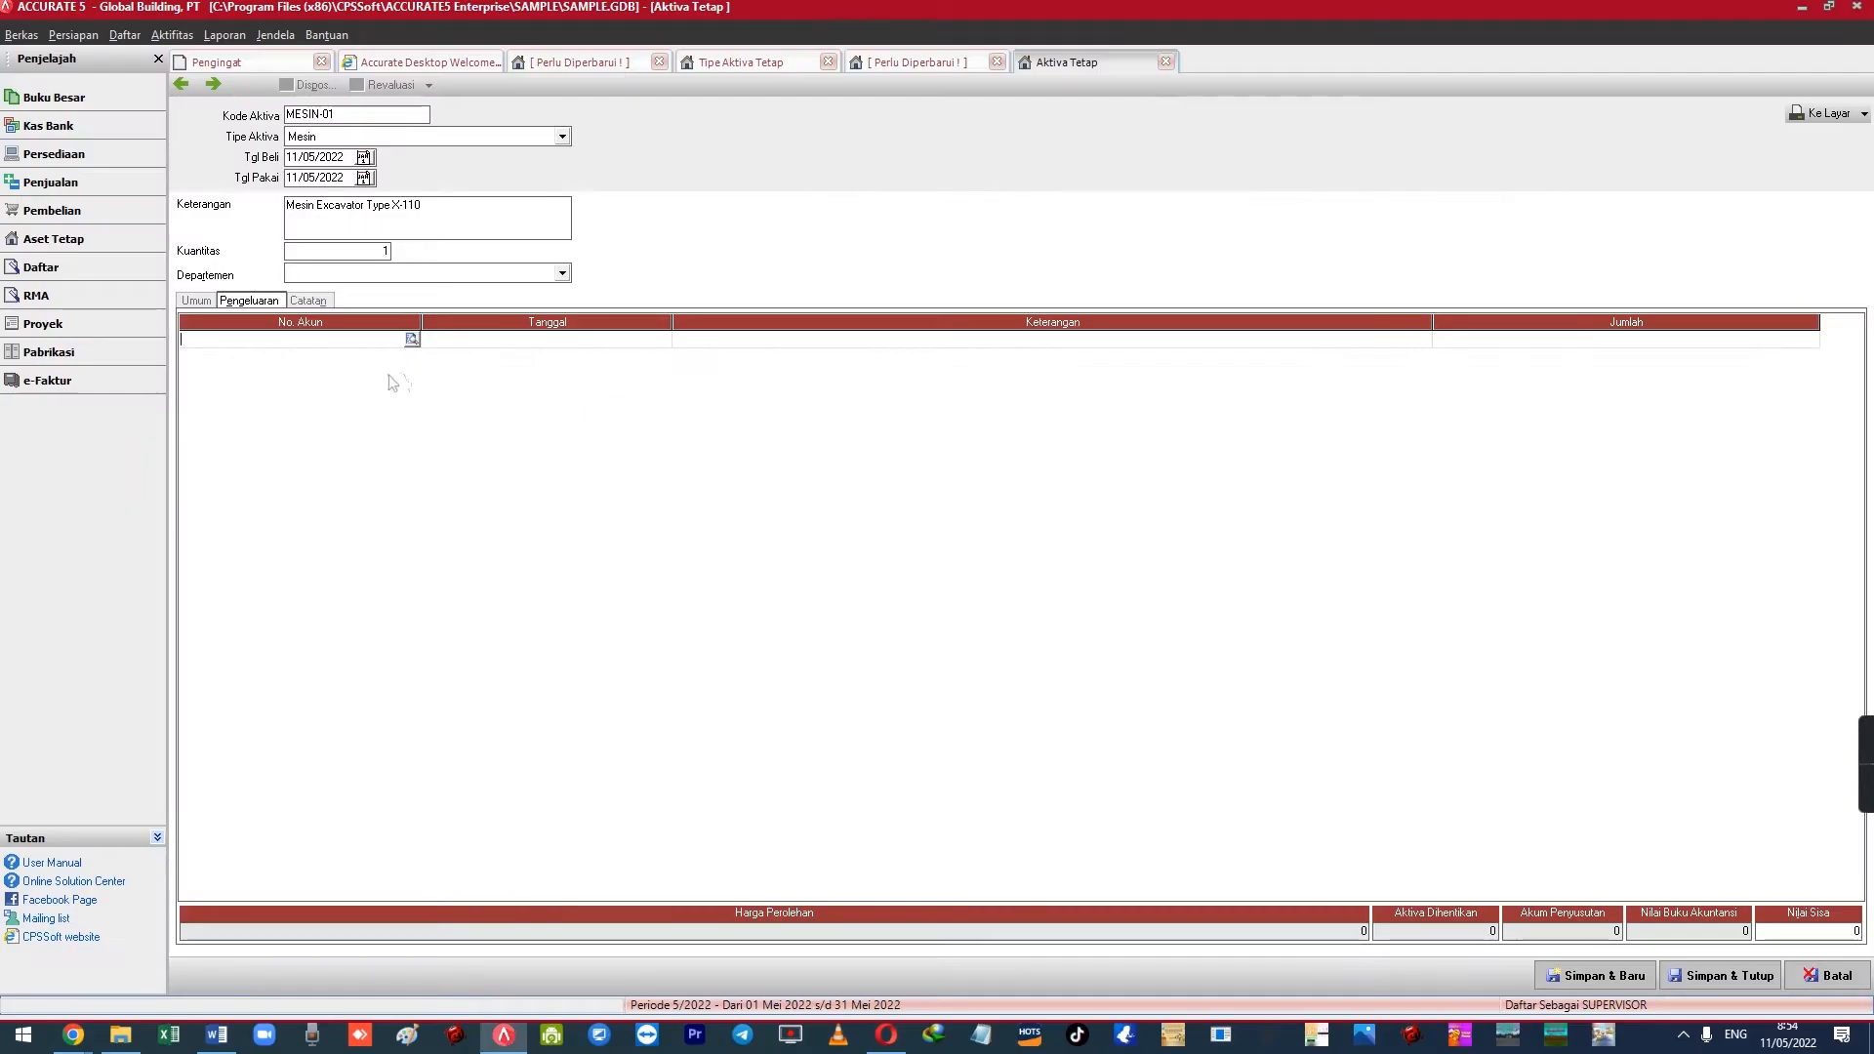
pyautogui.click(413, 341)
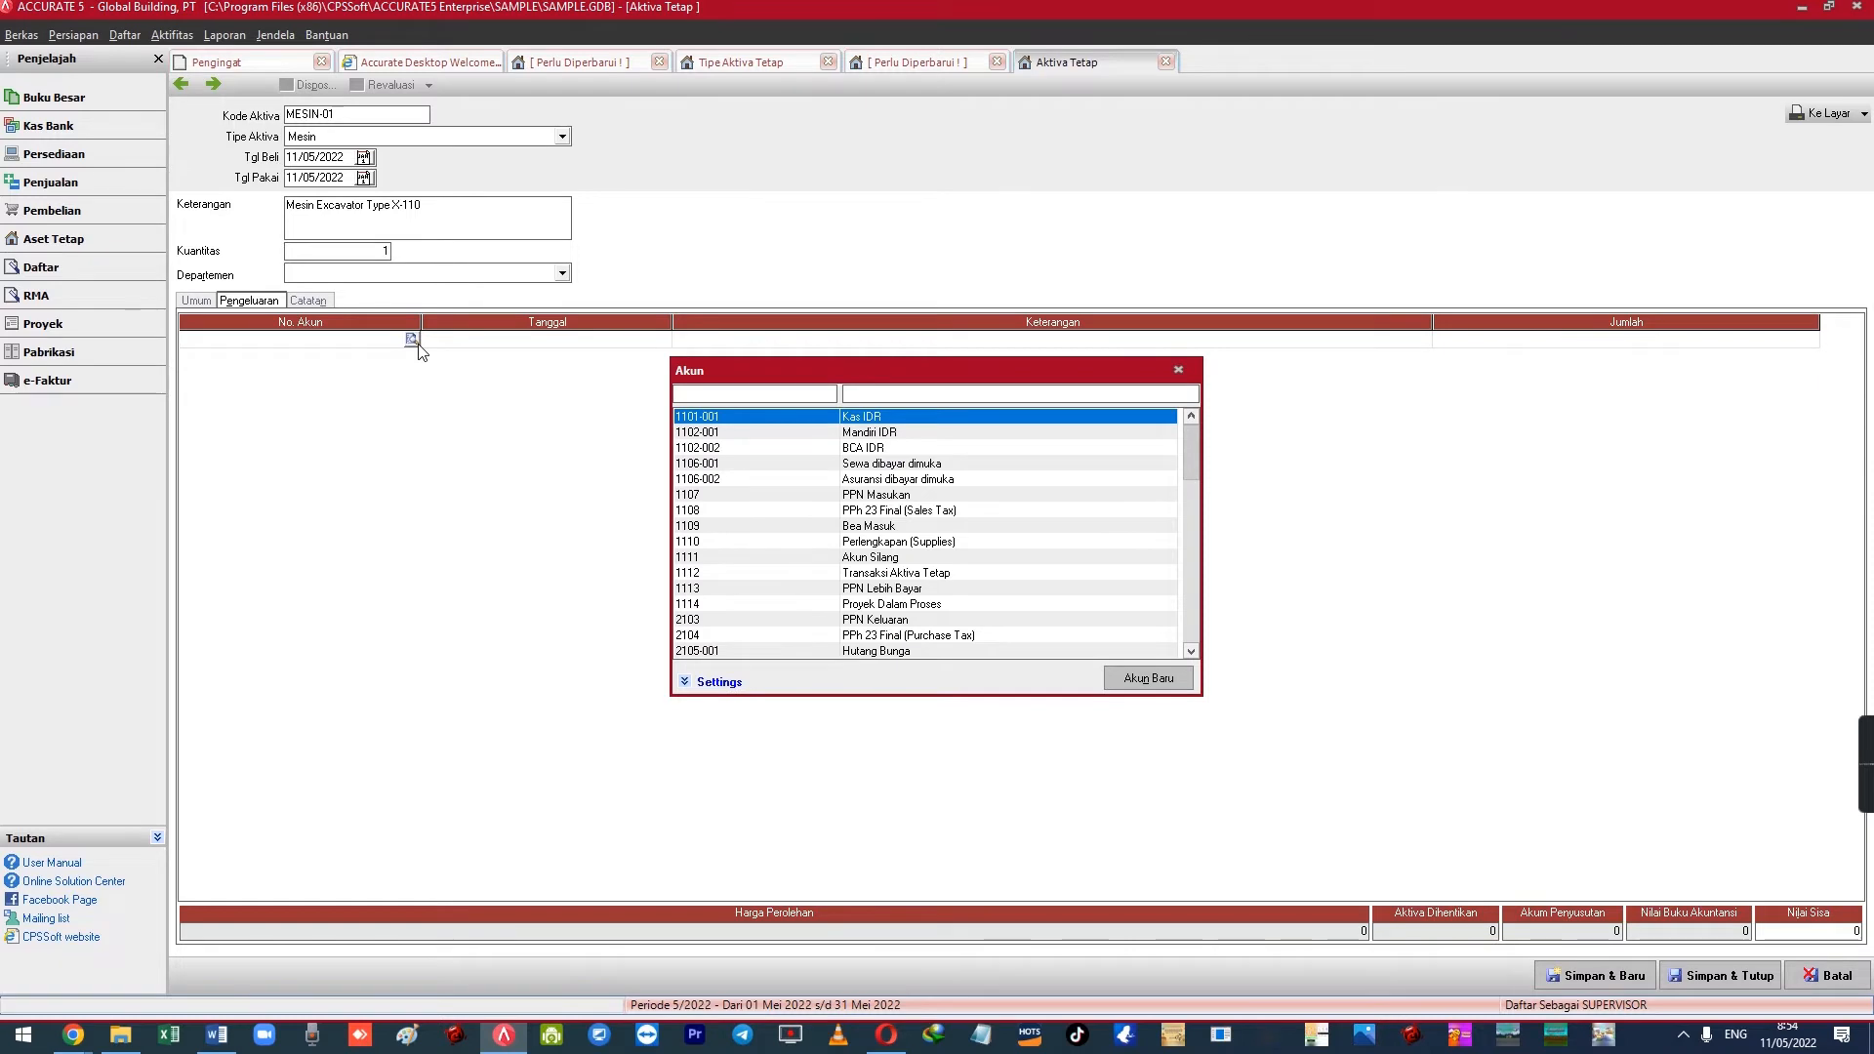
pyautogui.write('3')
pyautogui.press('Down')
pyautogui.press('Down')
pyautogui.press('Down')
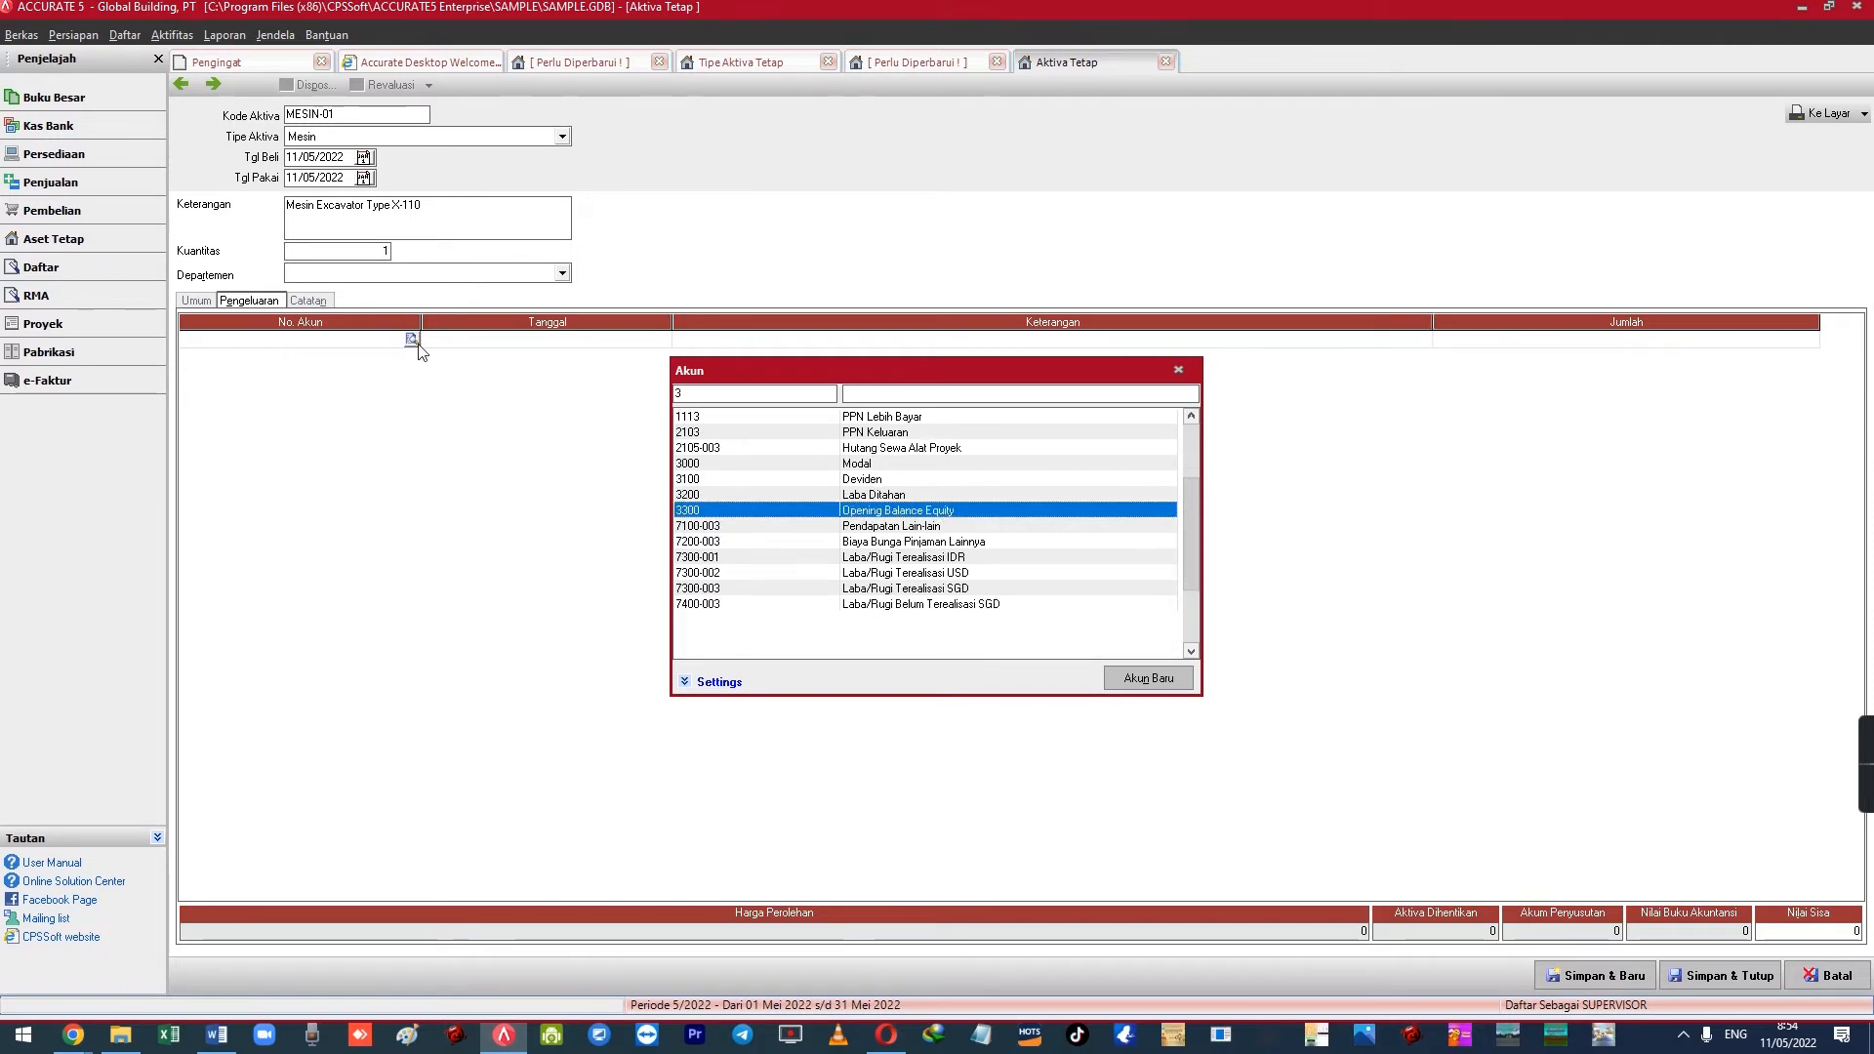
pyautogui.press('Return')
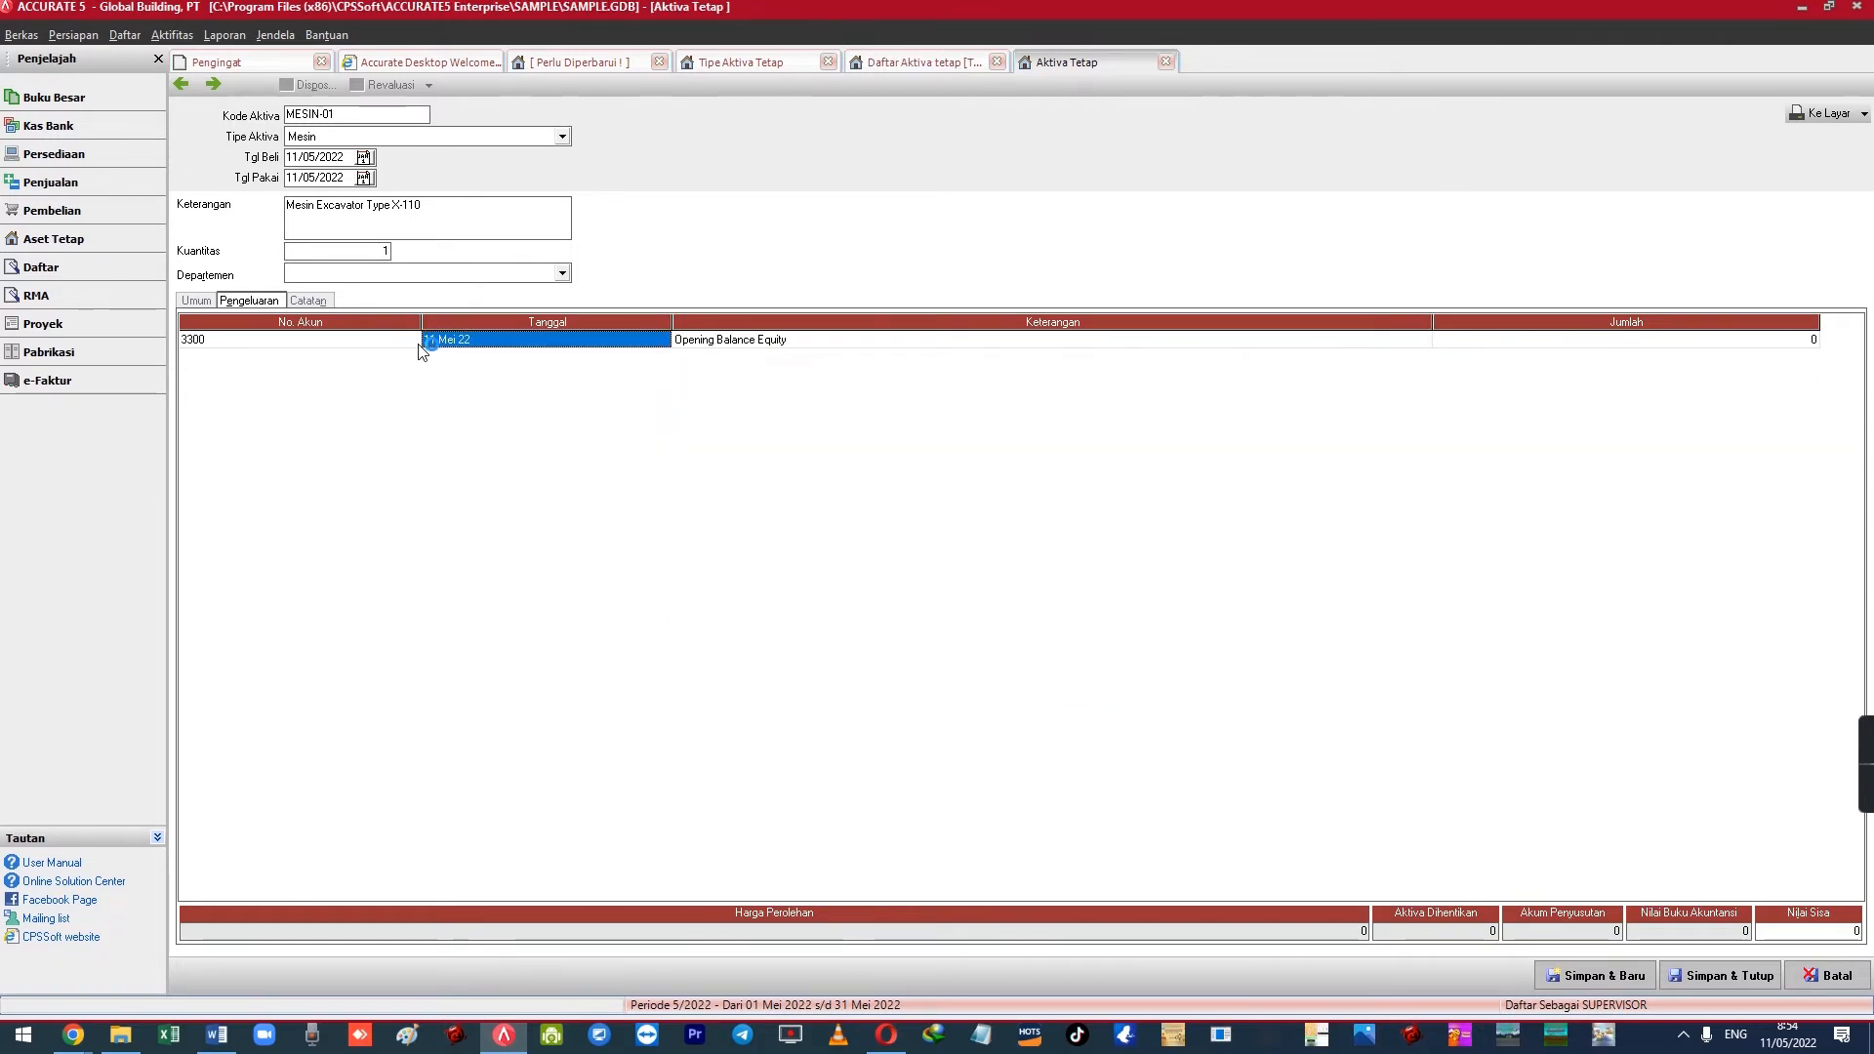
pyautogui.write('200000000')
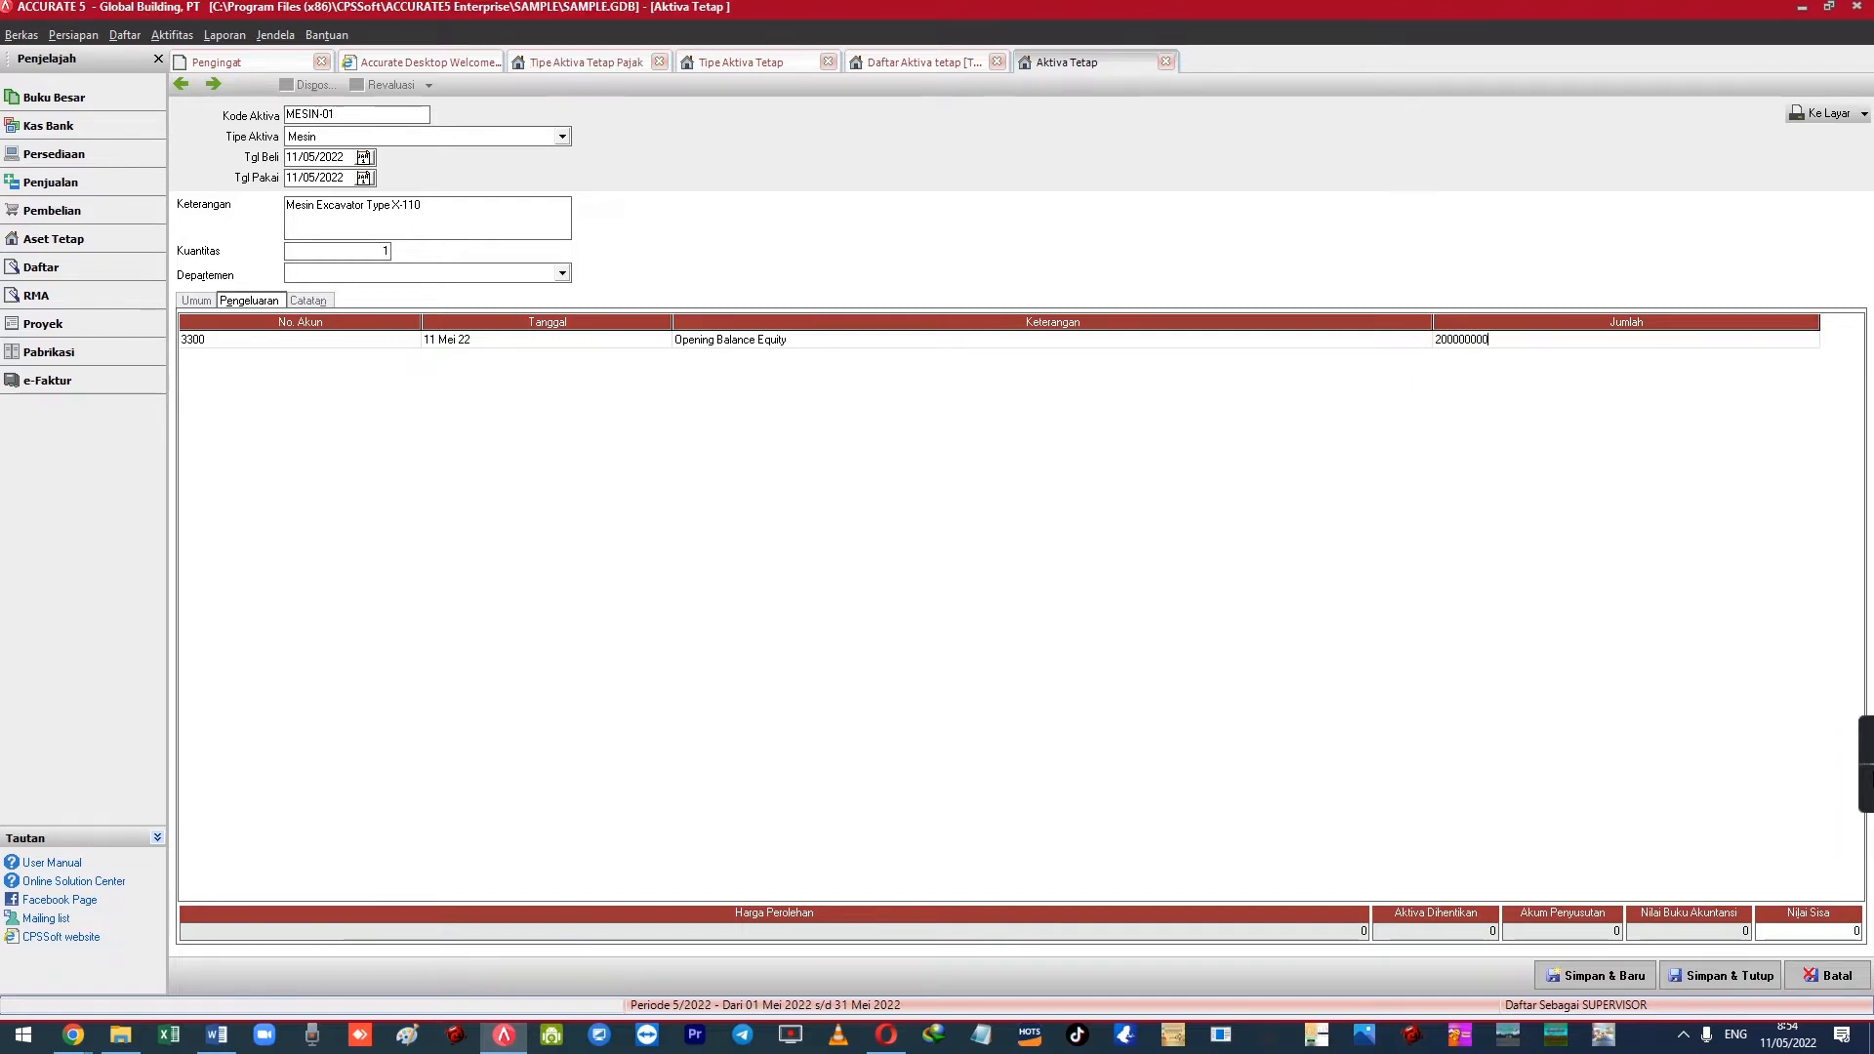
pyautogui.press('Return')
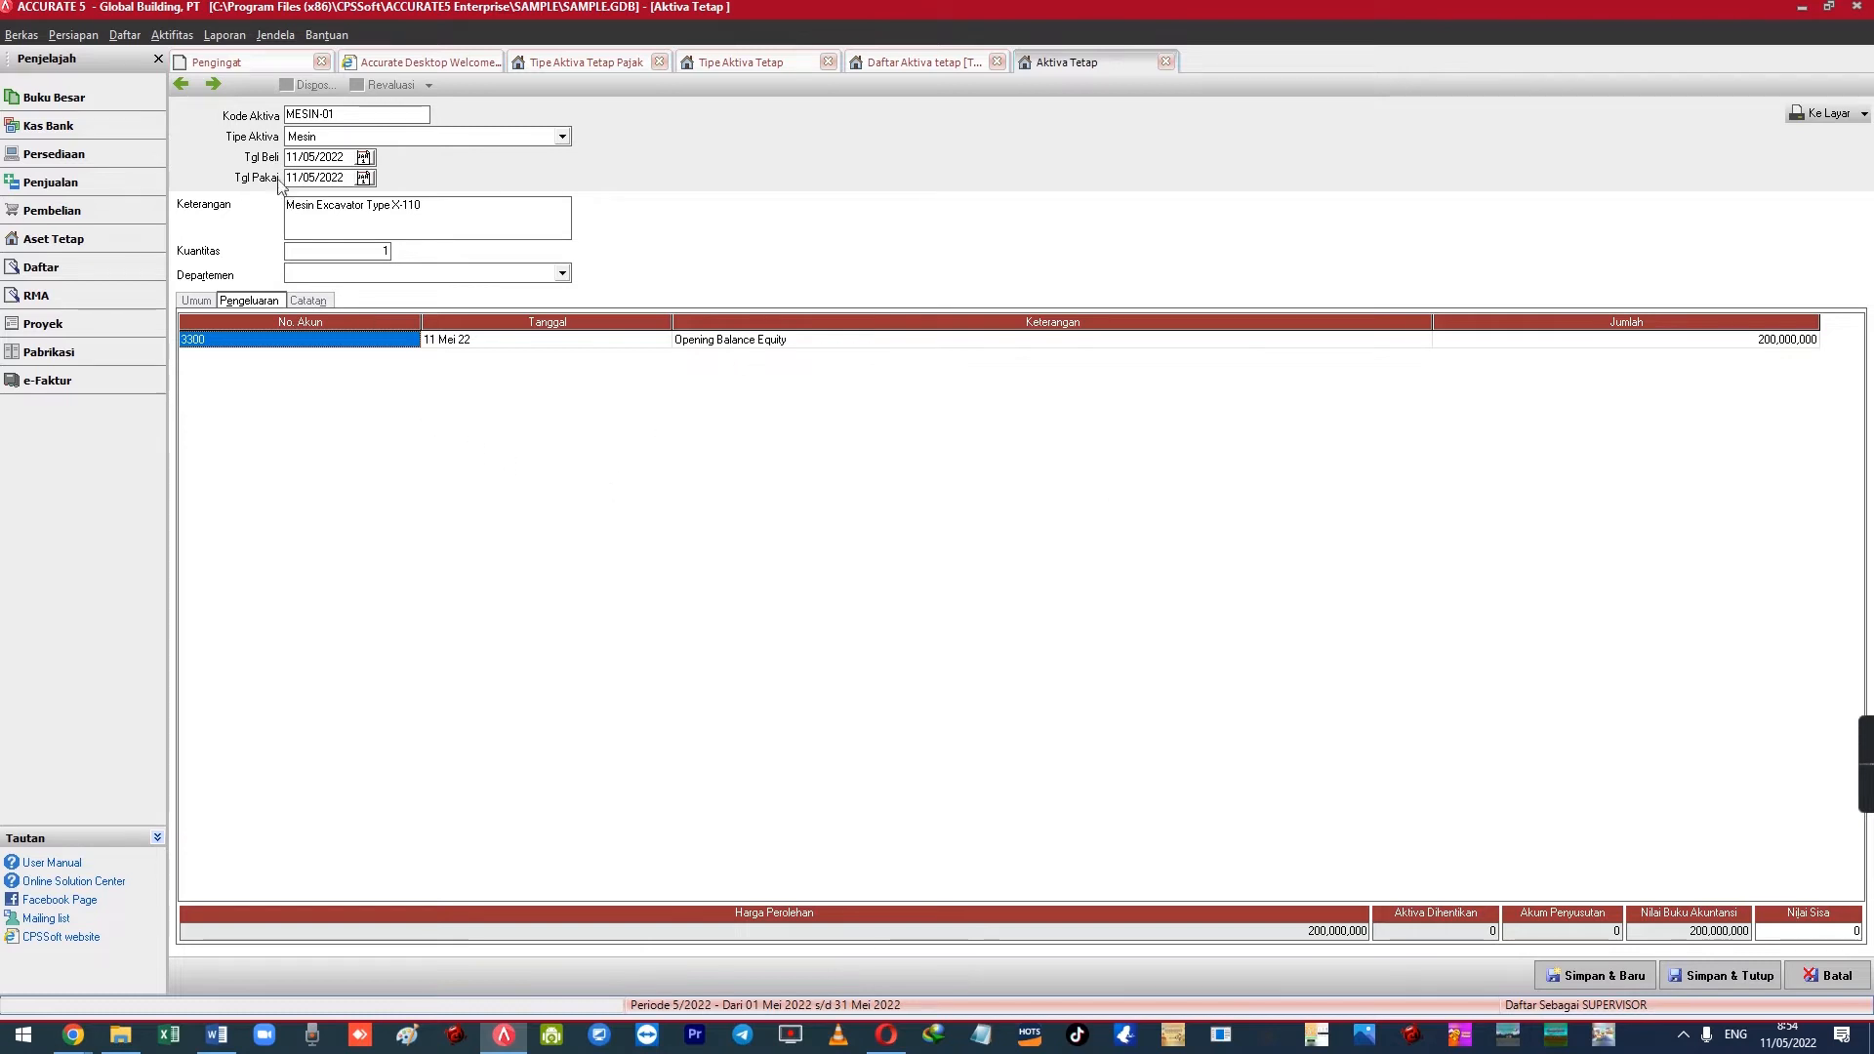
pyautogui.click(214, 85)
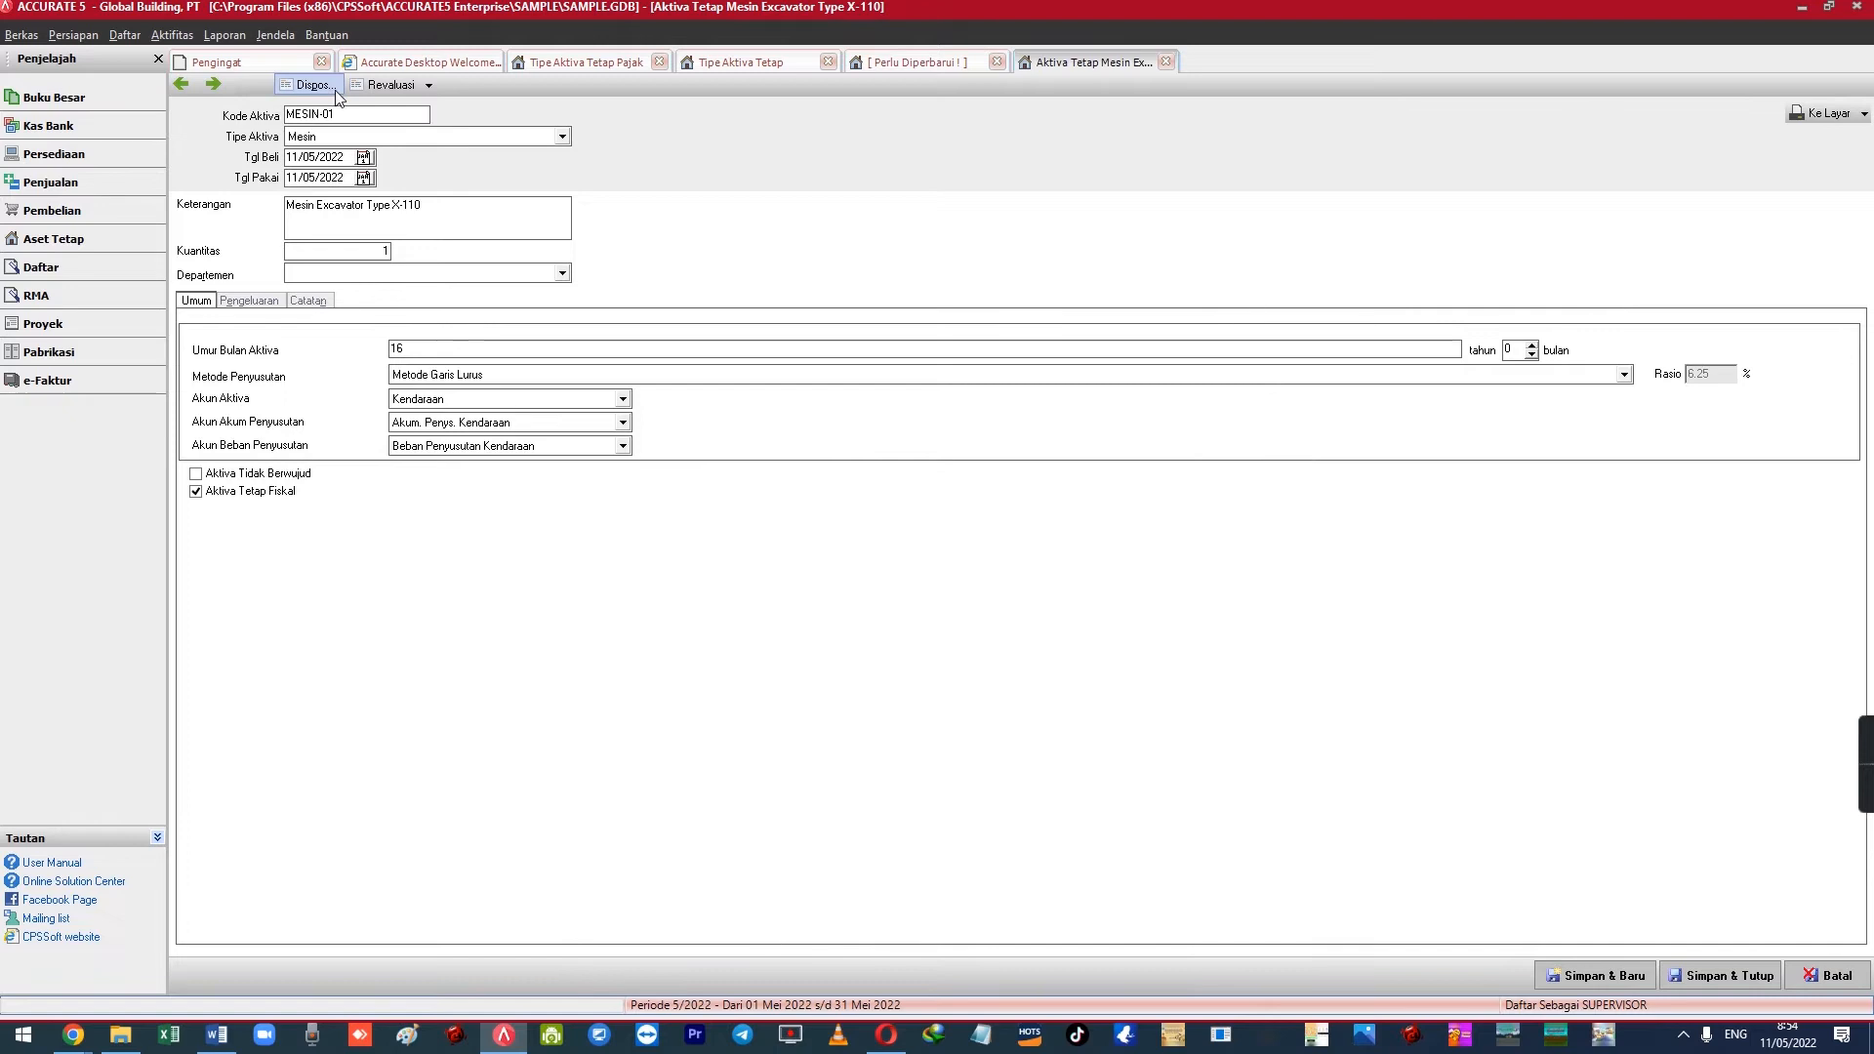
# Go back to MESIN-01 and check its Umum depreciation settings and 200,000,000 Pengeluaran line
pyautogui.click(213, 85)
pyautogui.click(180, 85)
pyautogui.click(224, 300)
pyautogui.click(202, 303)
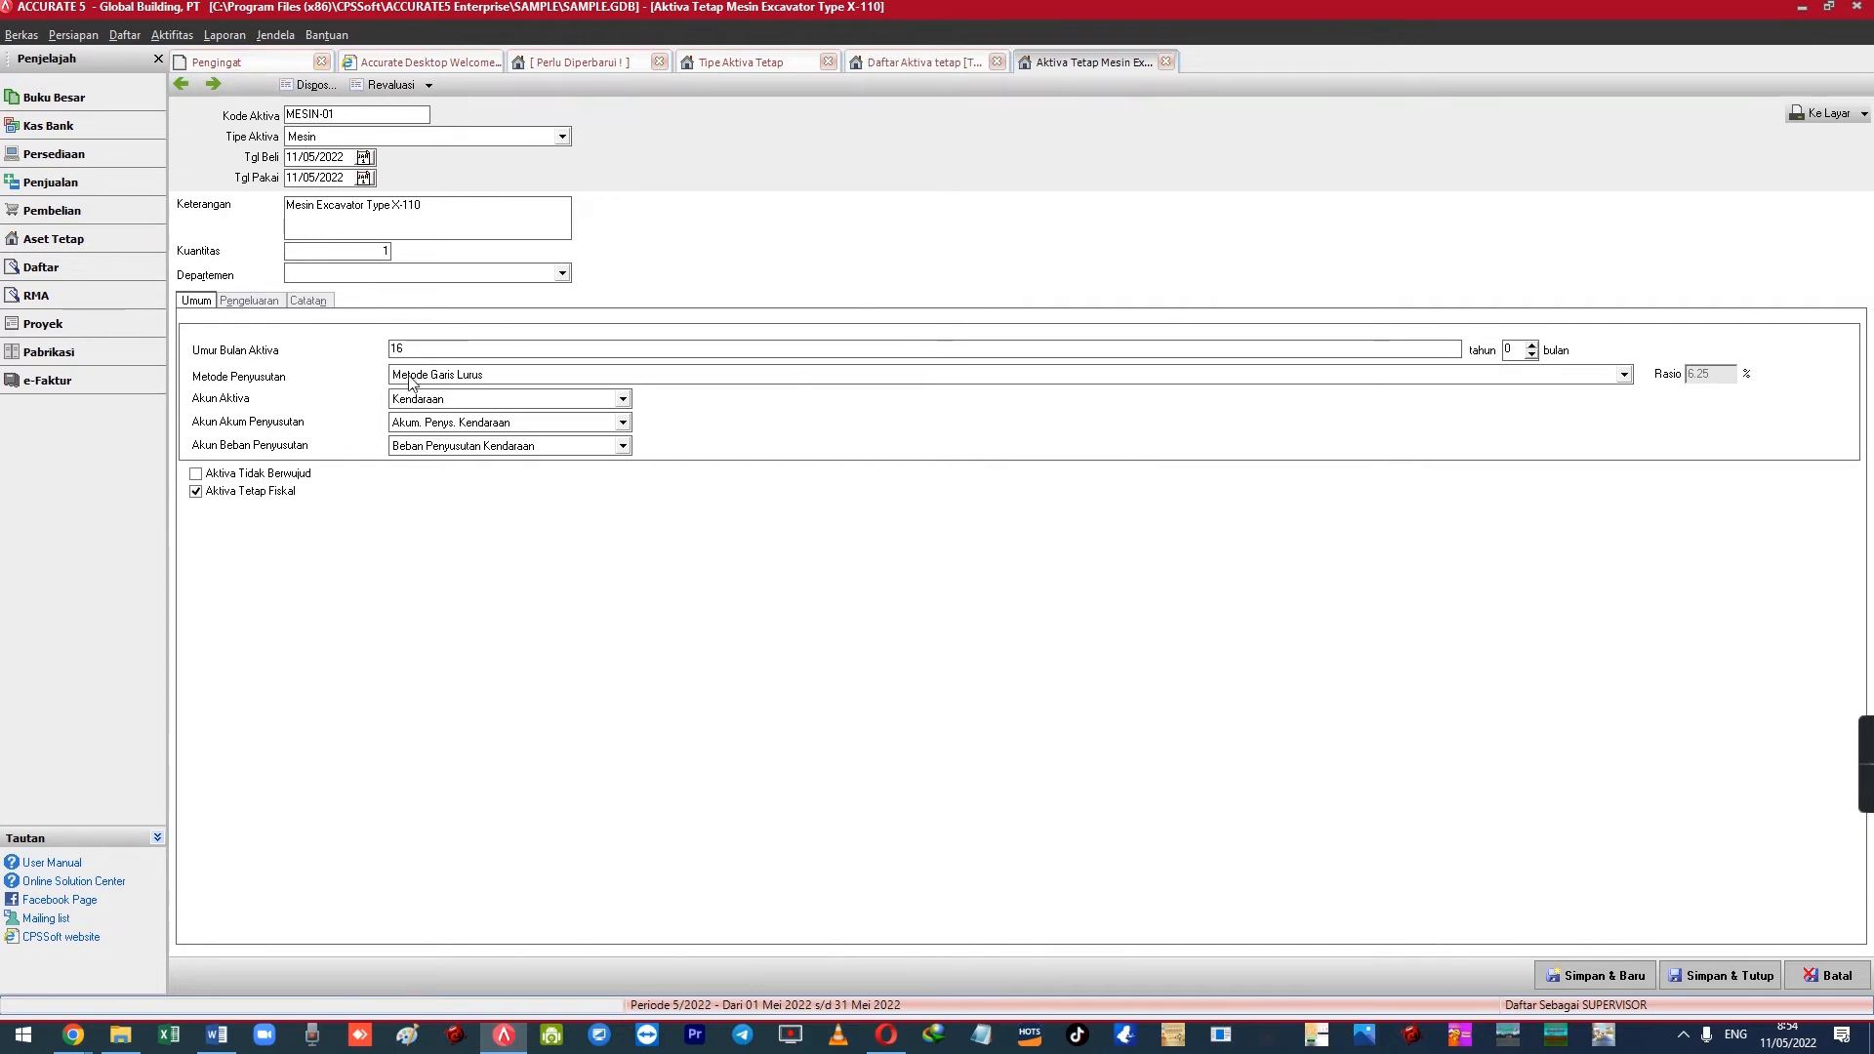
pyautogui.click(246, 301)
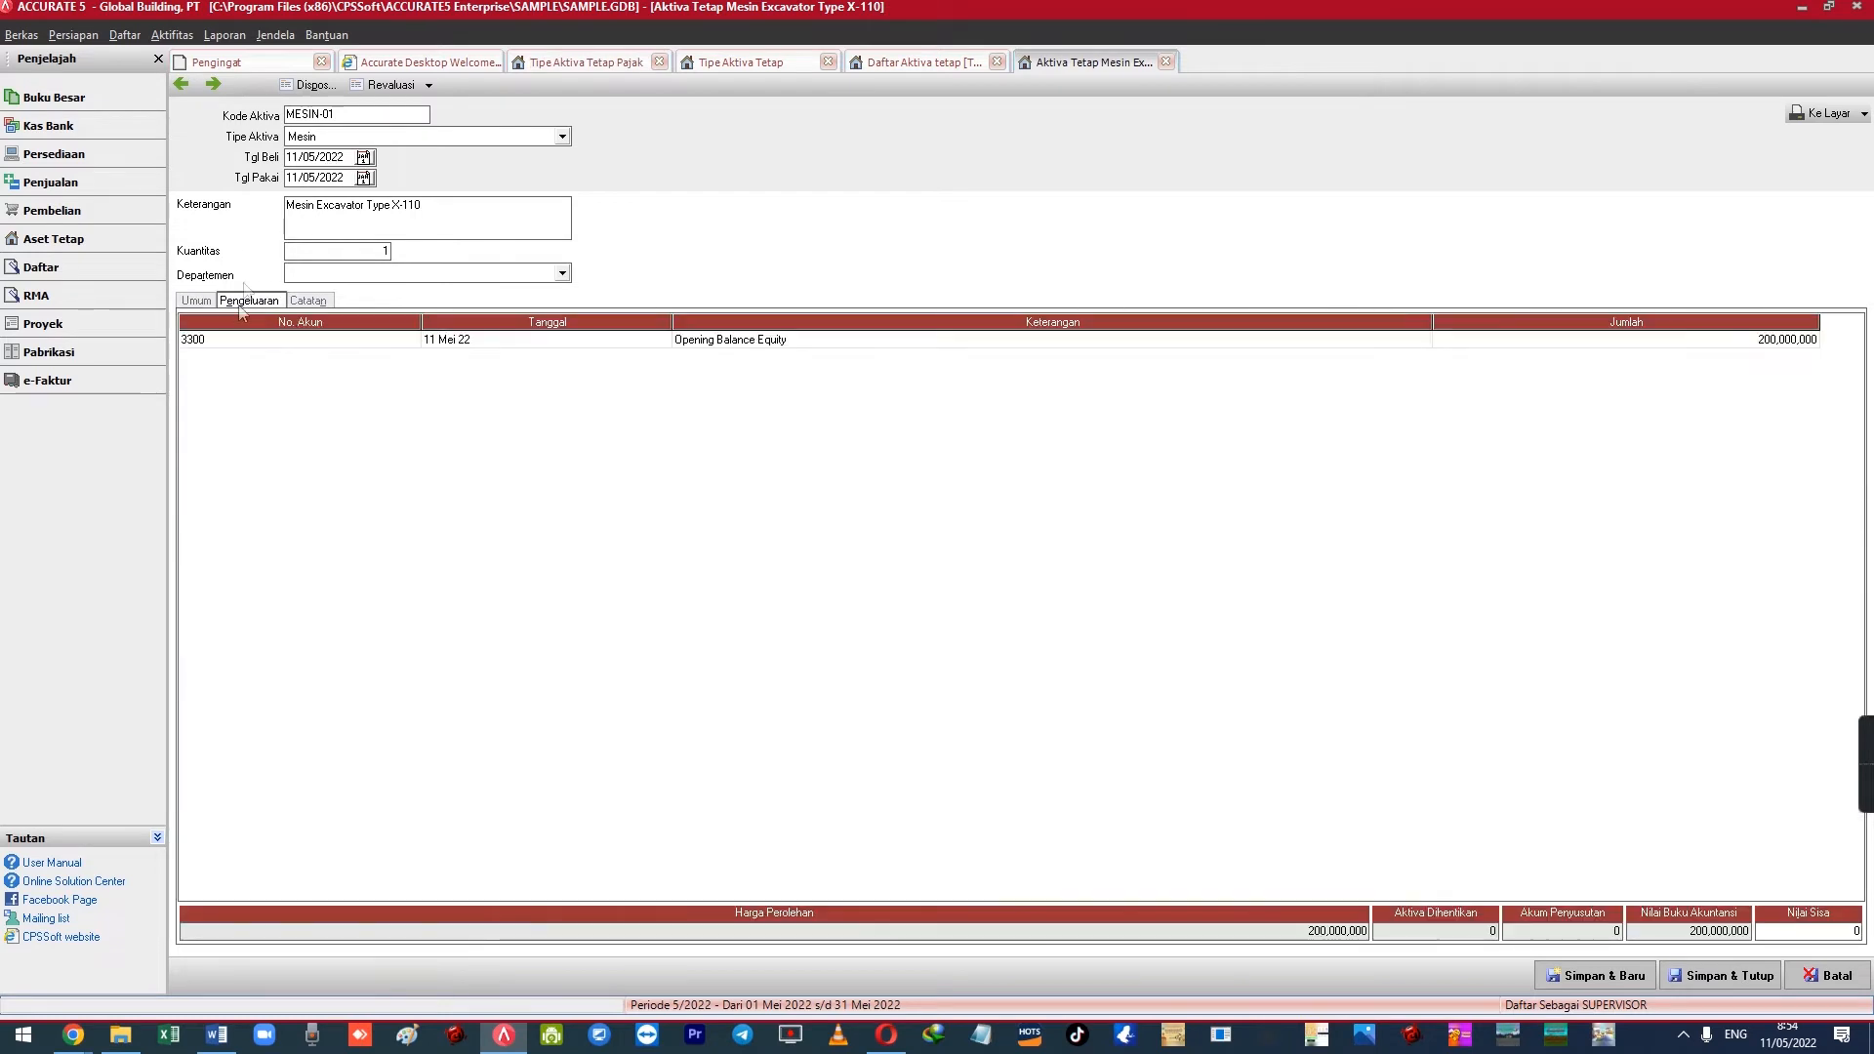
pyautogui.click(163, 35)
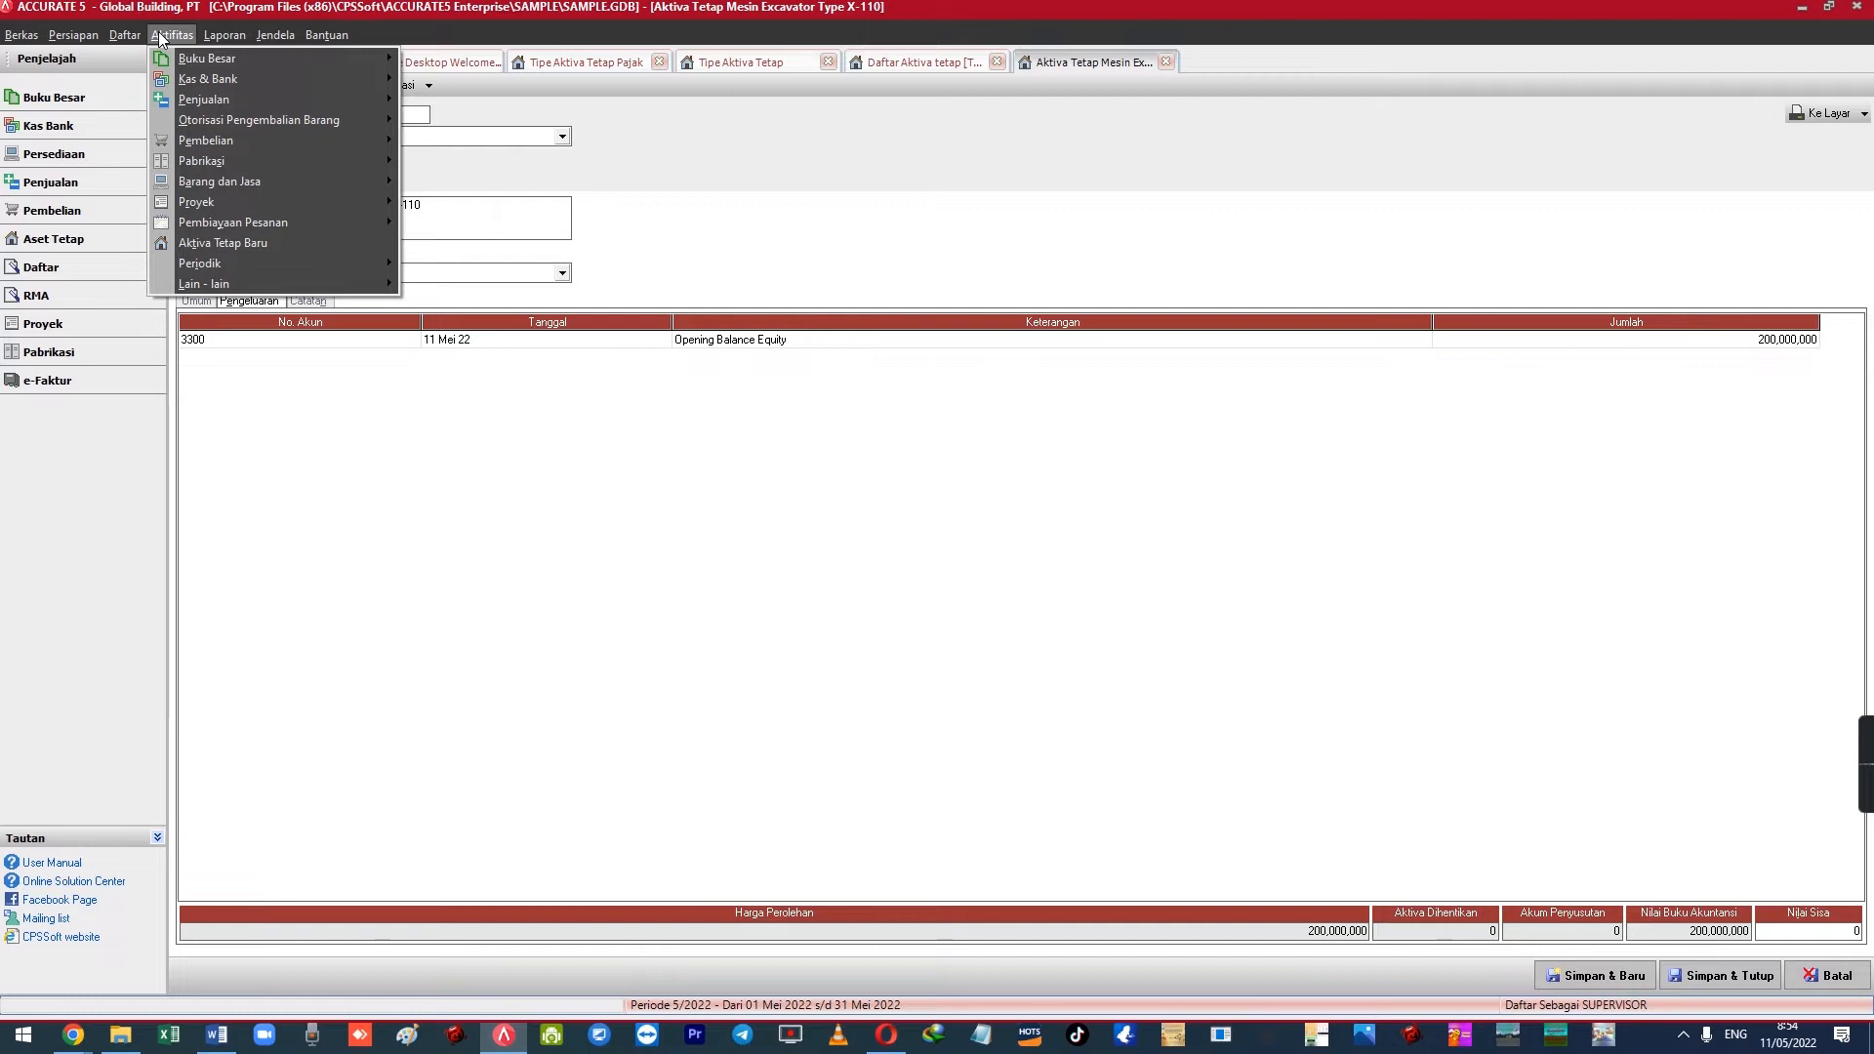
# List Bukti Jurnal Umum vouchers of every type starting from 11/05/2022
pyautogui.moveTo(125, 35)
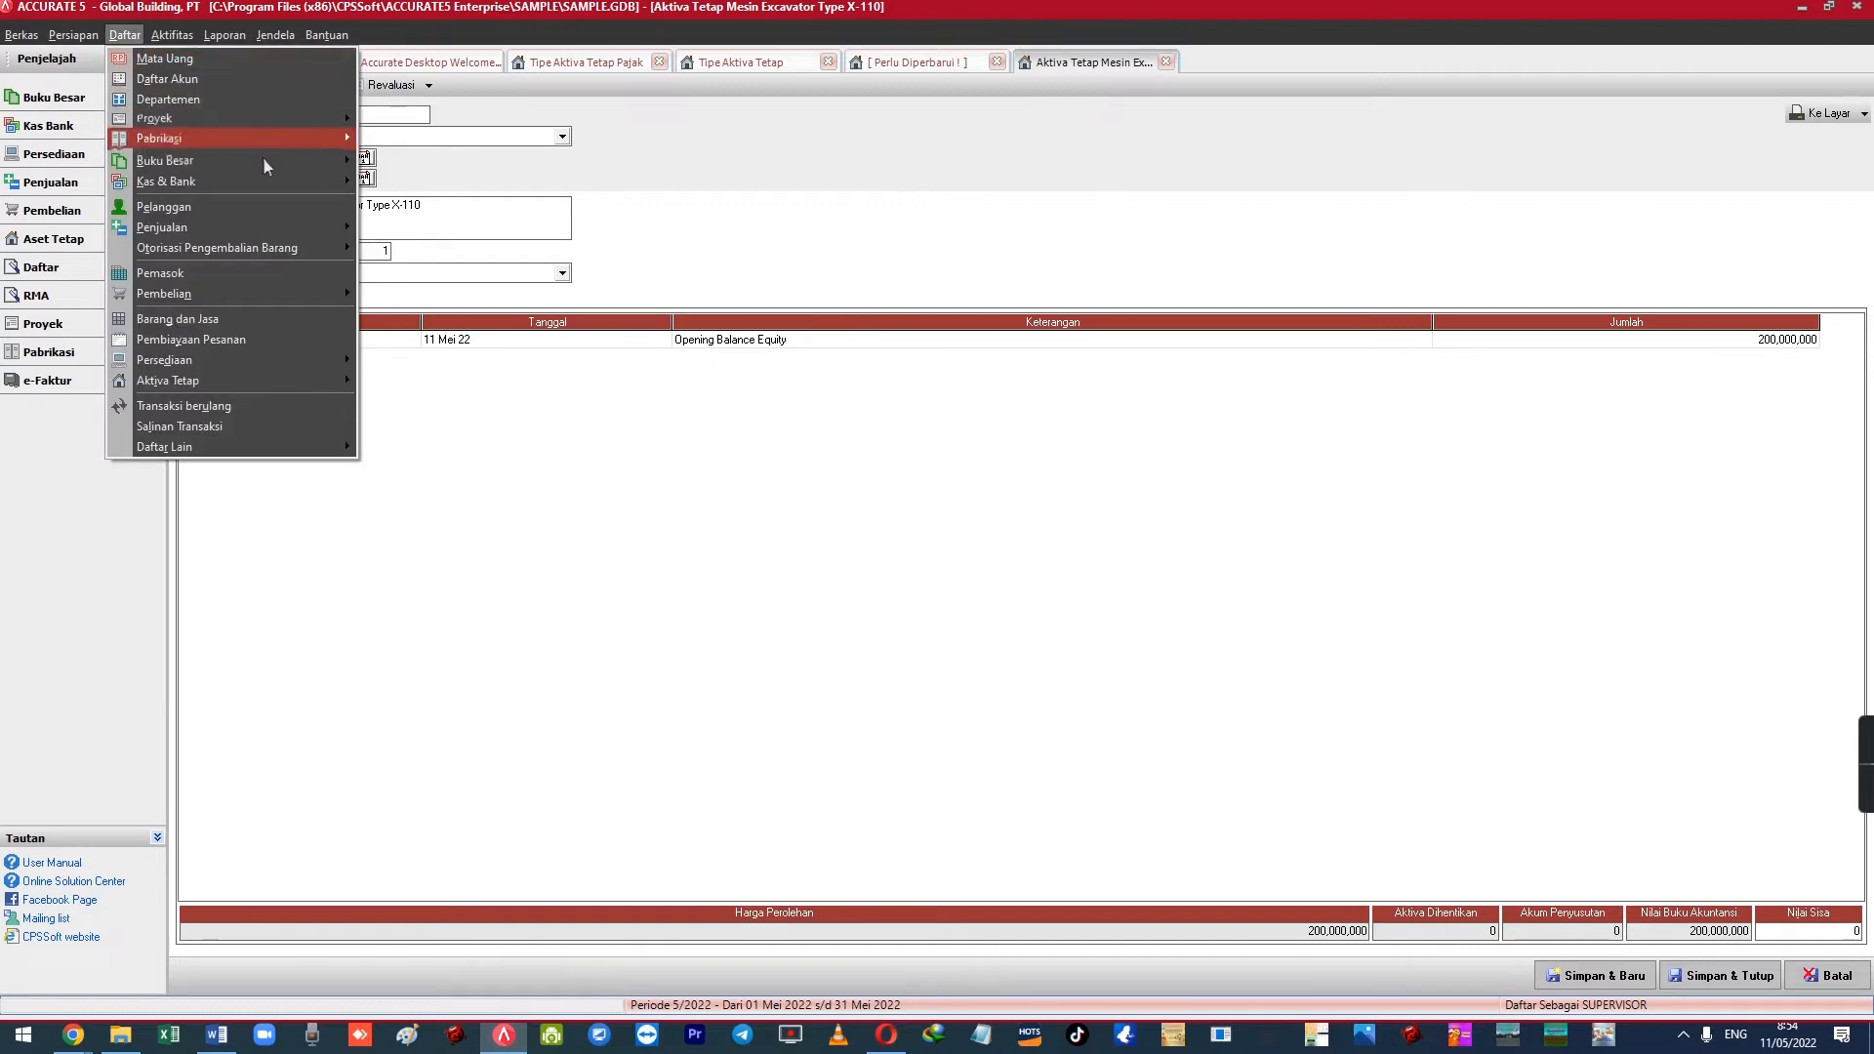
pyautogui.moveTo(291, 168)
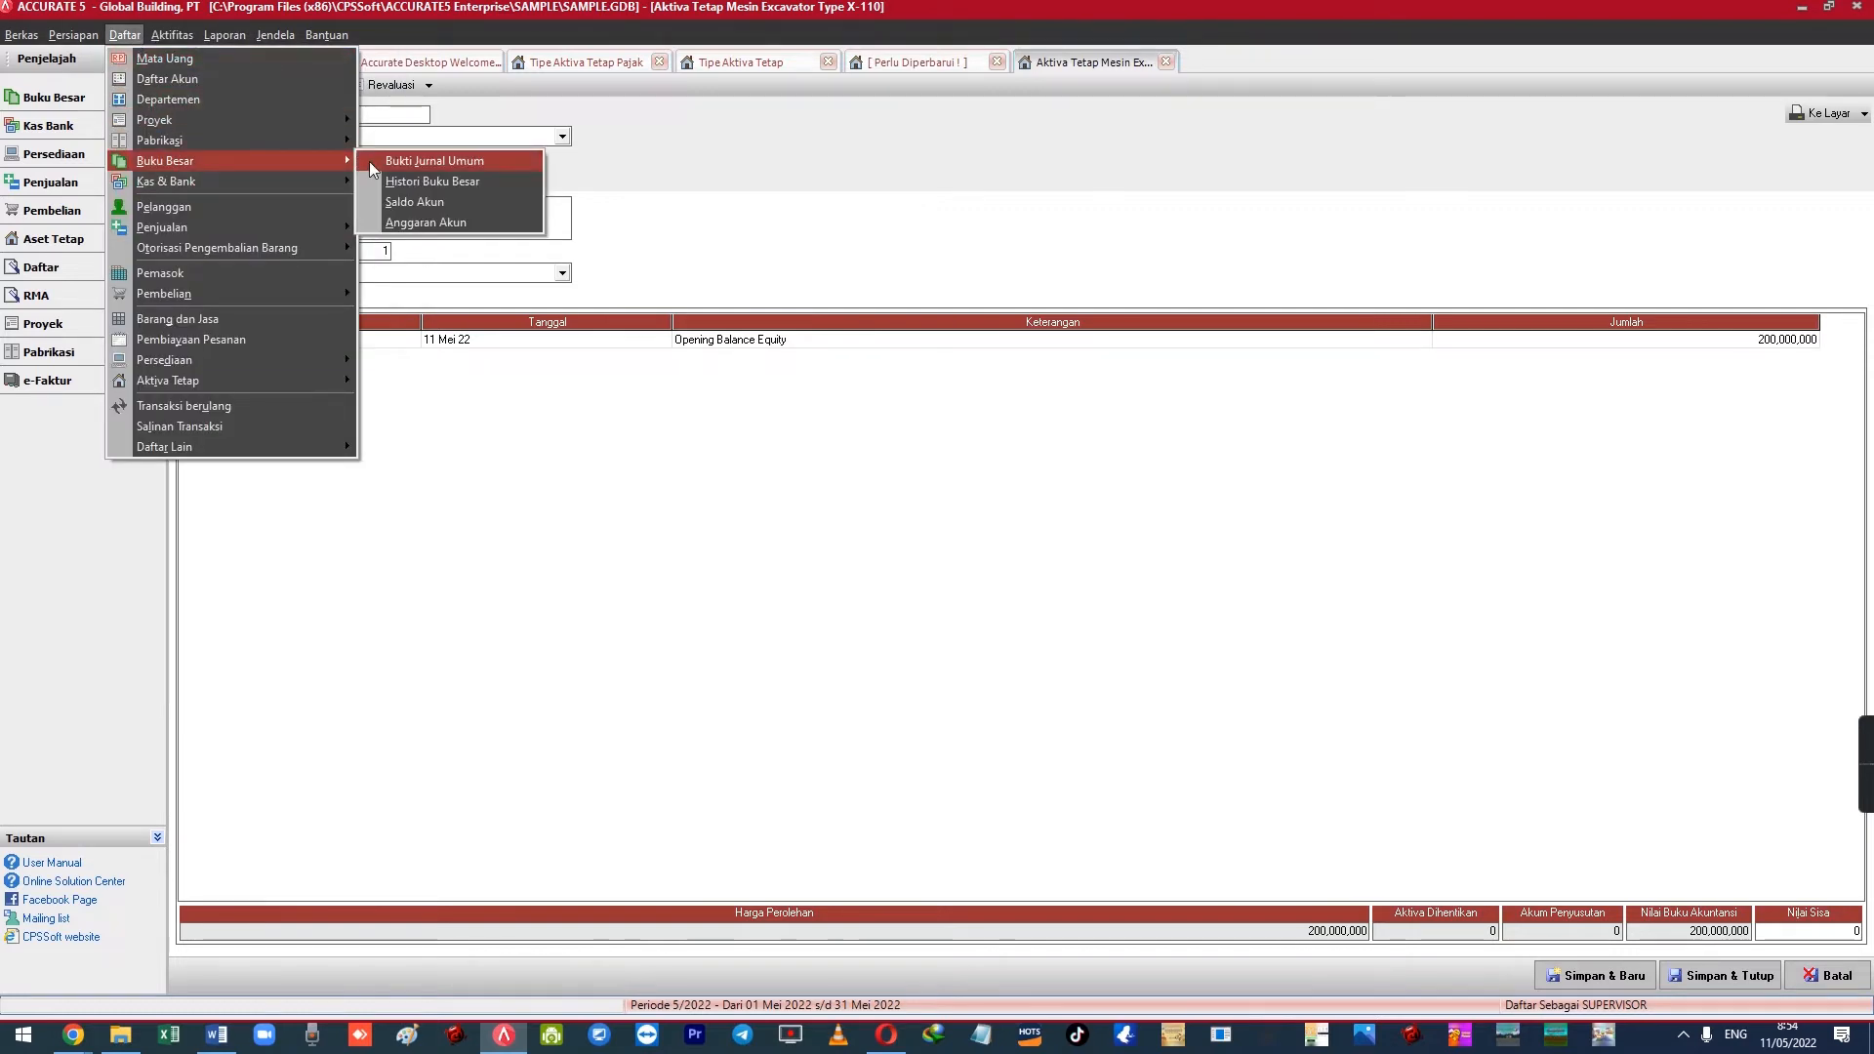
pyautogui.click(420, 161)
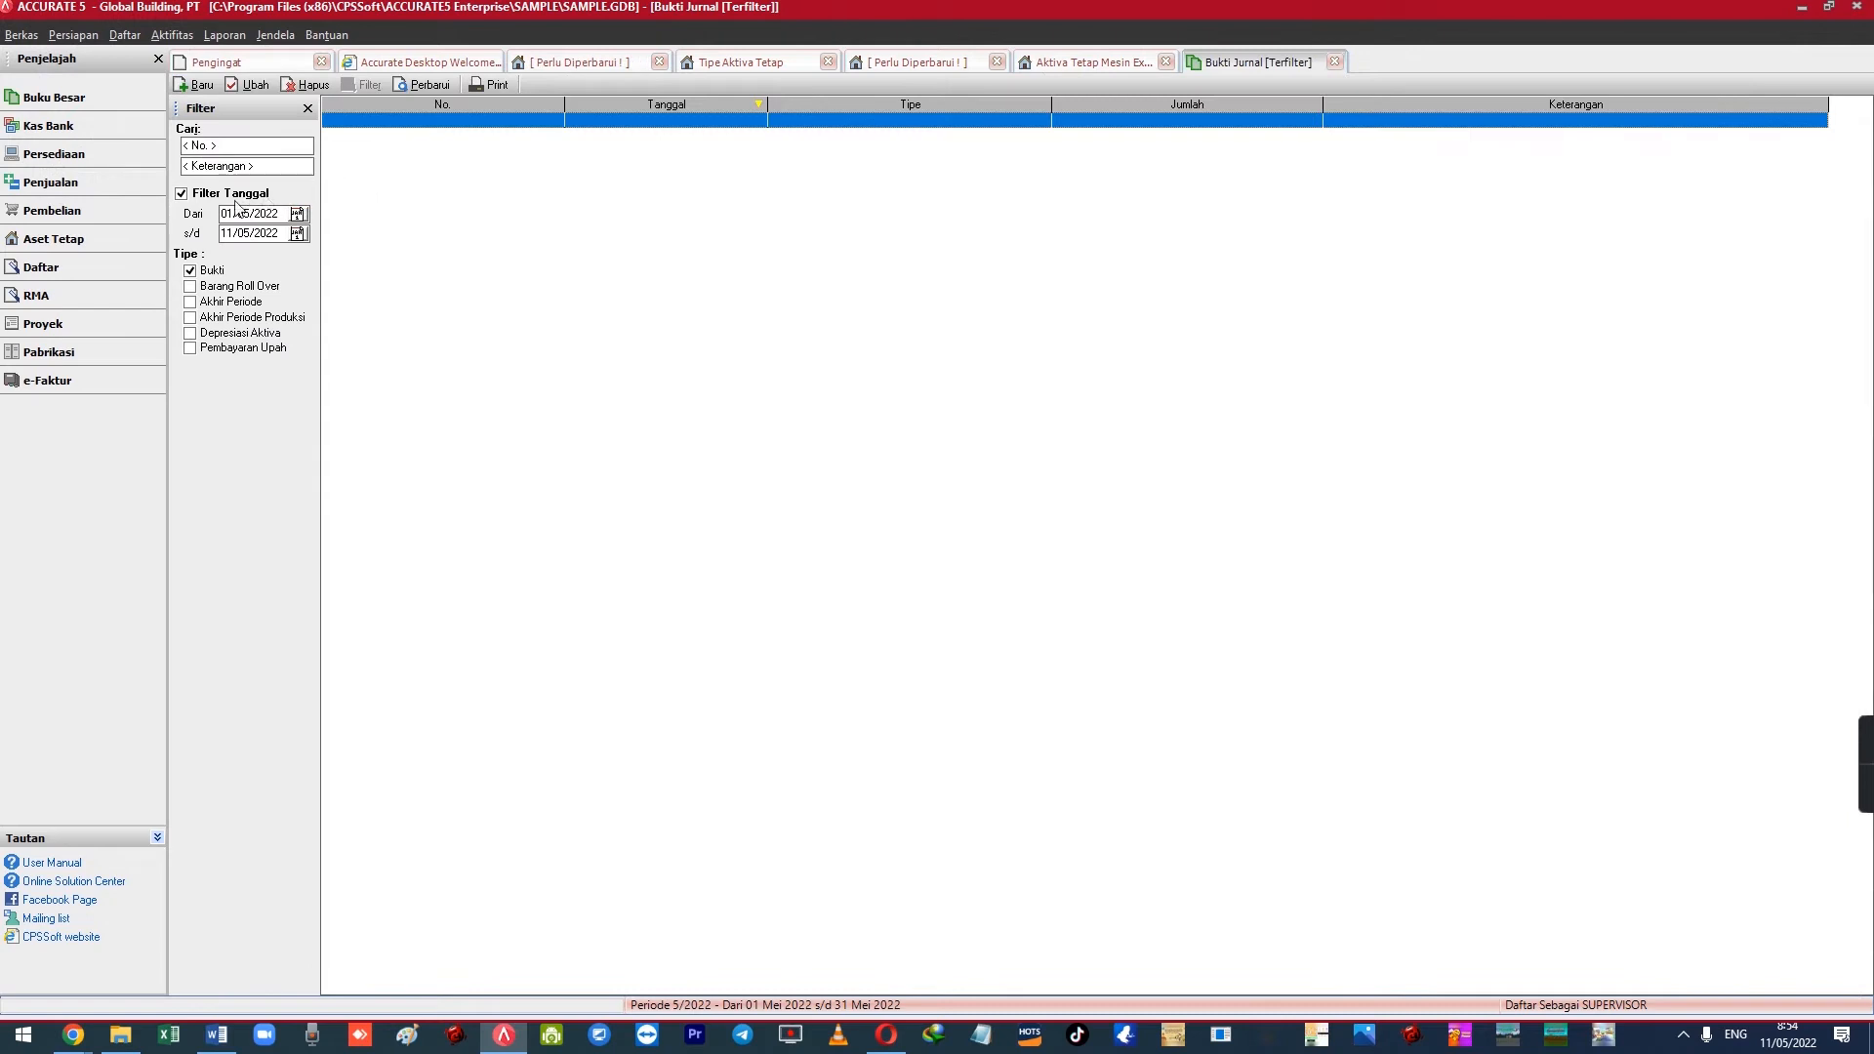
pyautogui.click(191, 287)
pyautogui.click(190, 317)
pyautogui.click(190, 303)
pyautogui.click(191, 318)
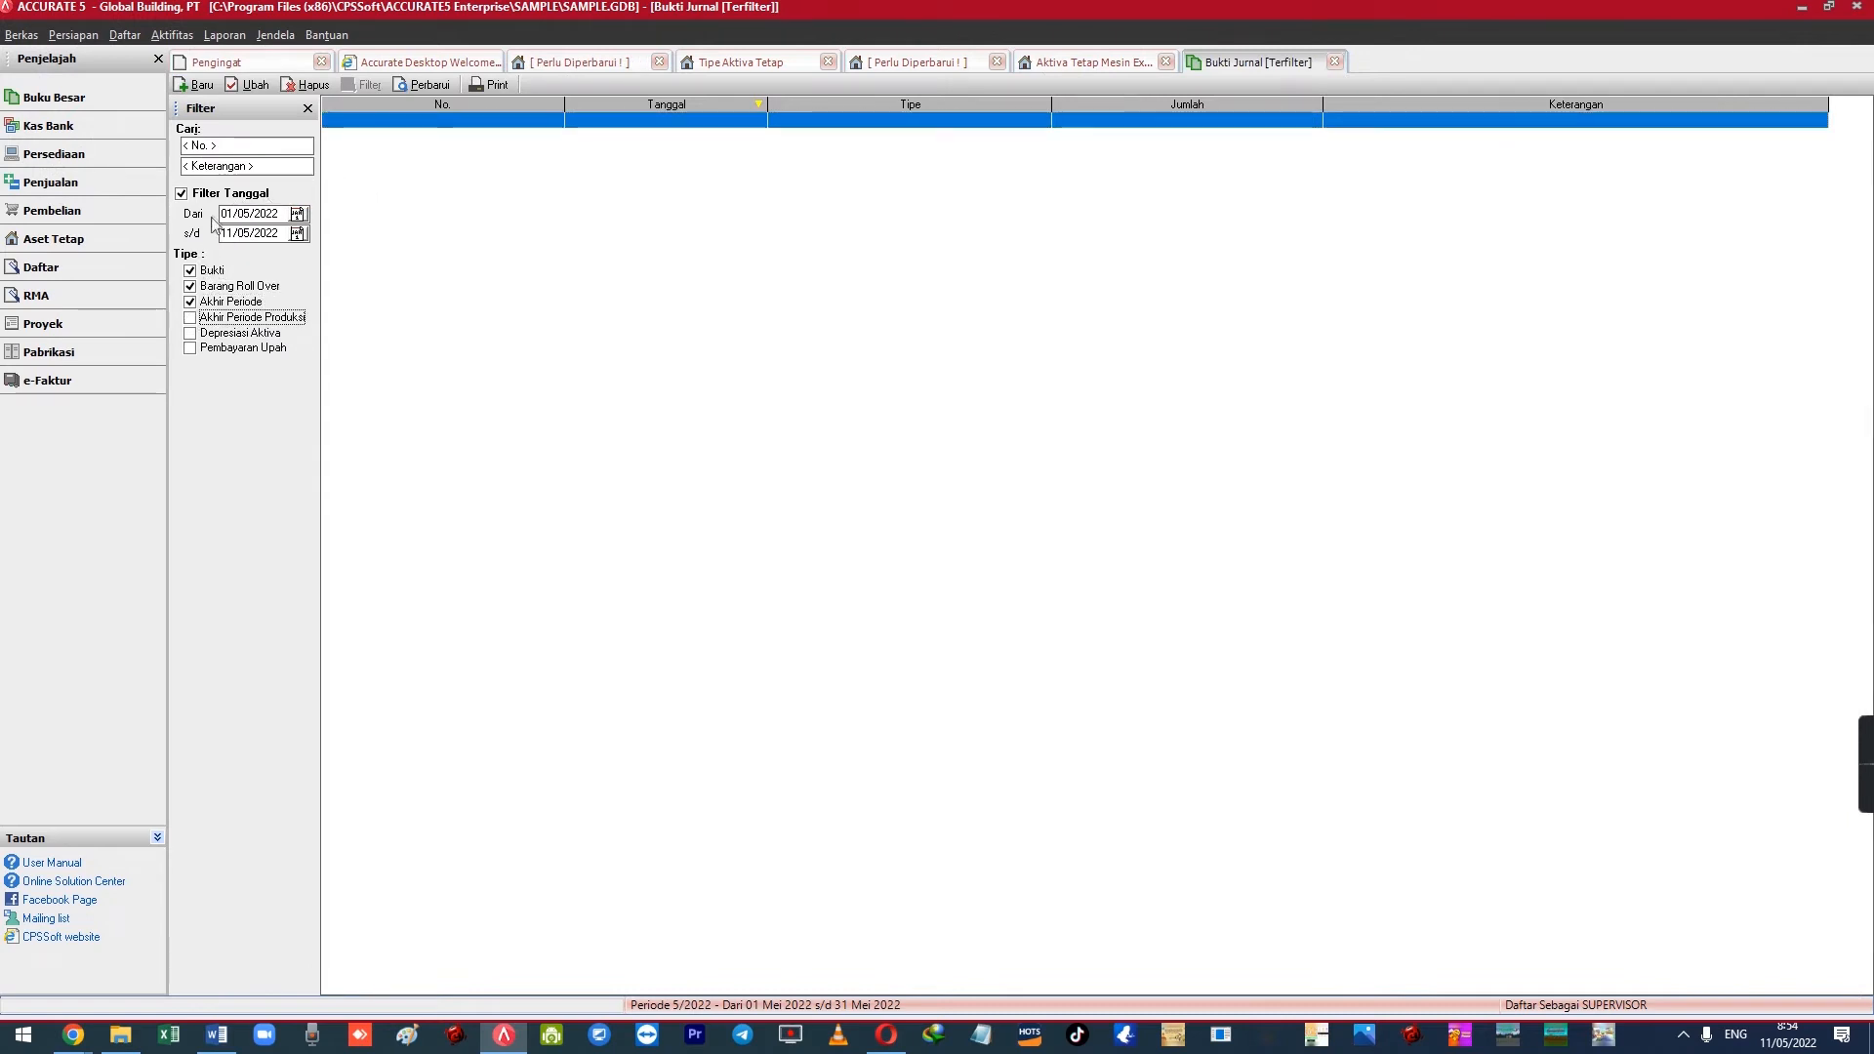
pyautogui.click(296, 214)
pyautogui.click(194, 284)
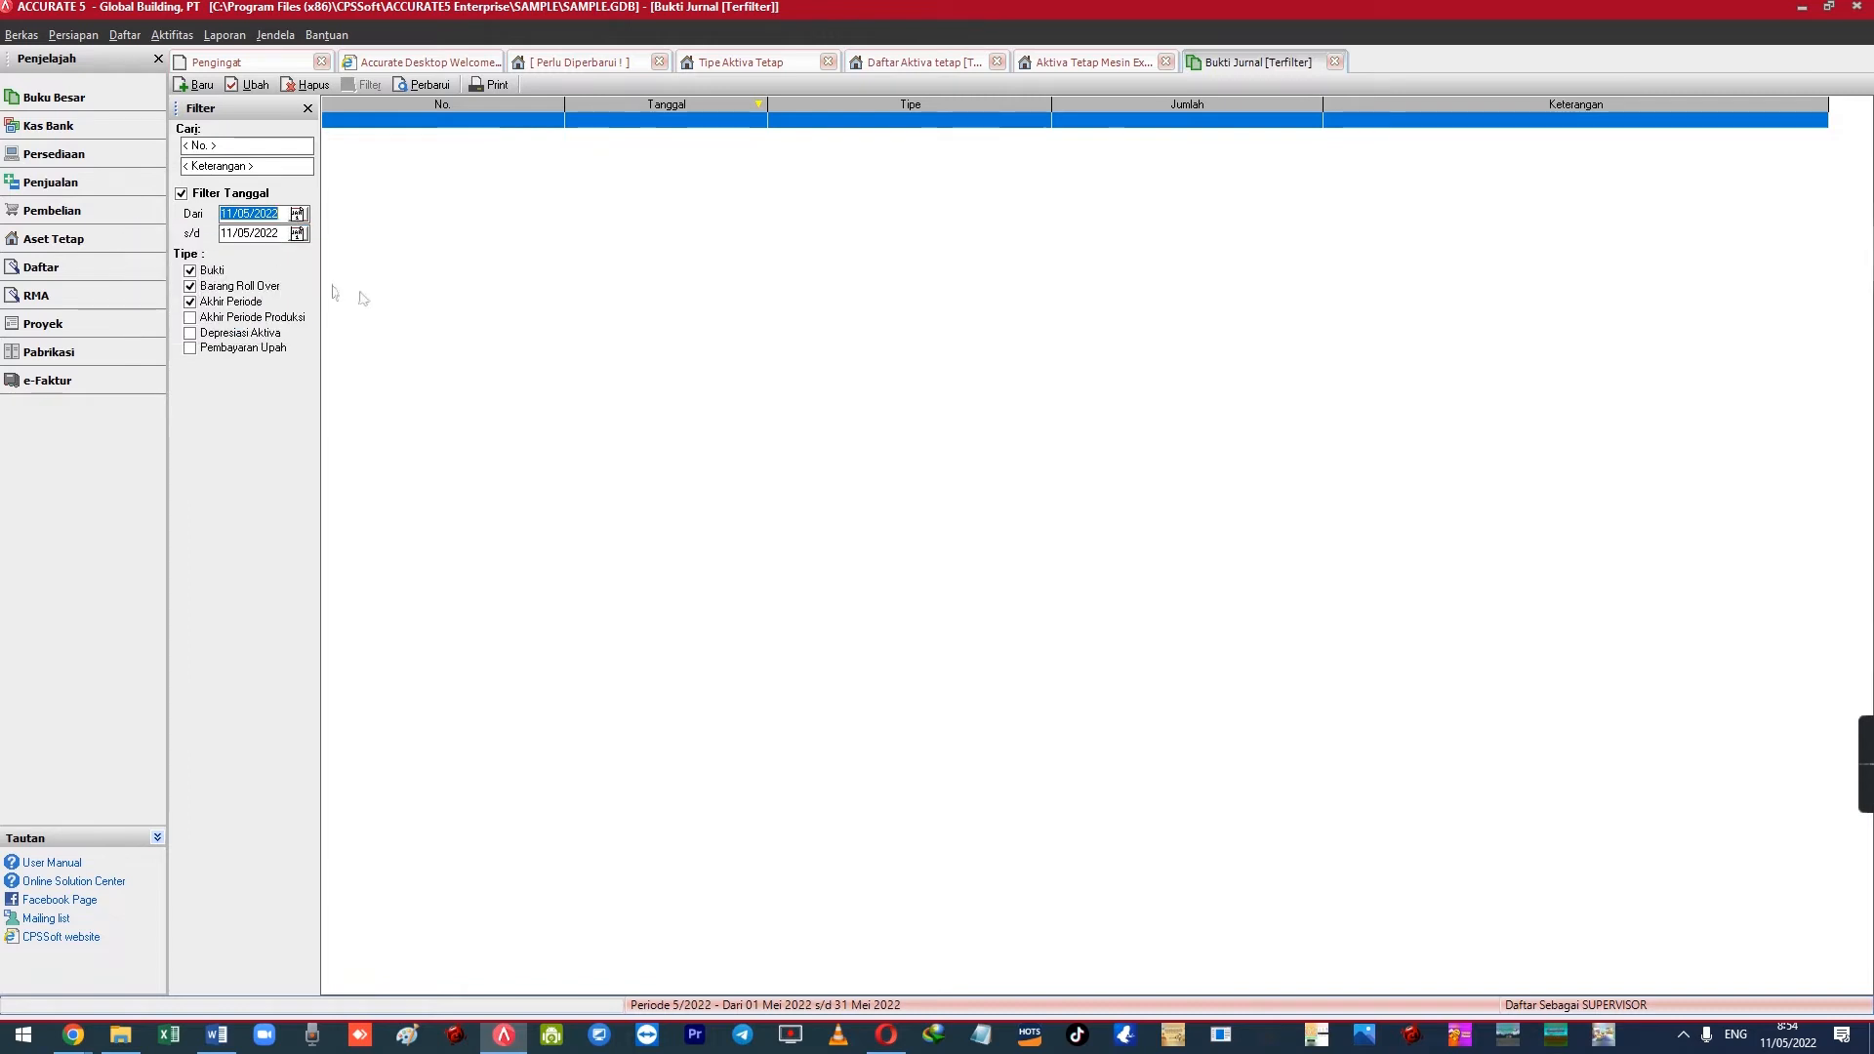
pyautogui.click(208, 352)
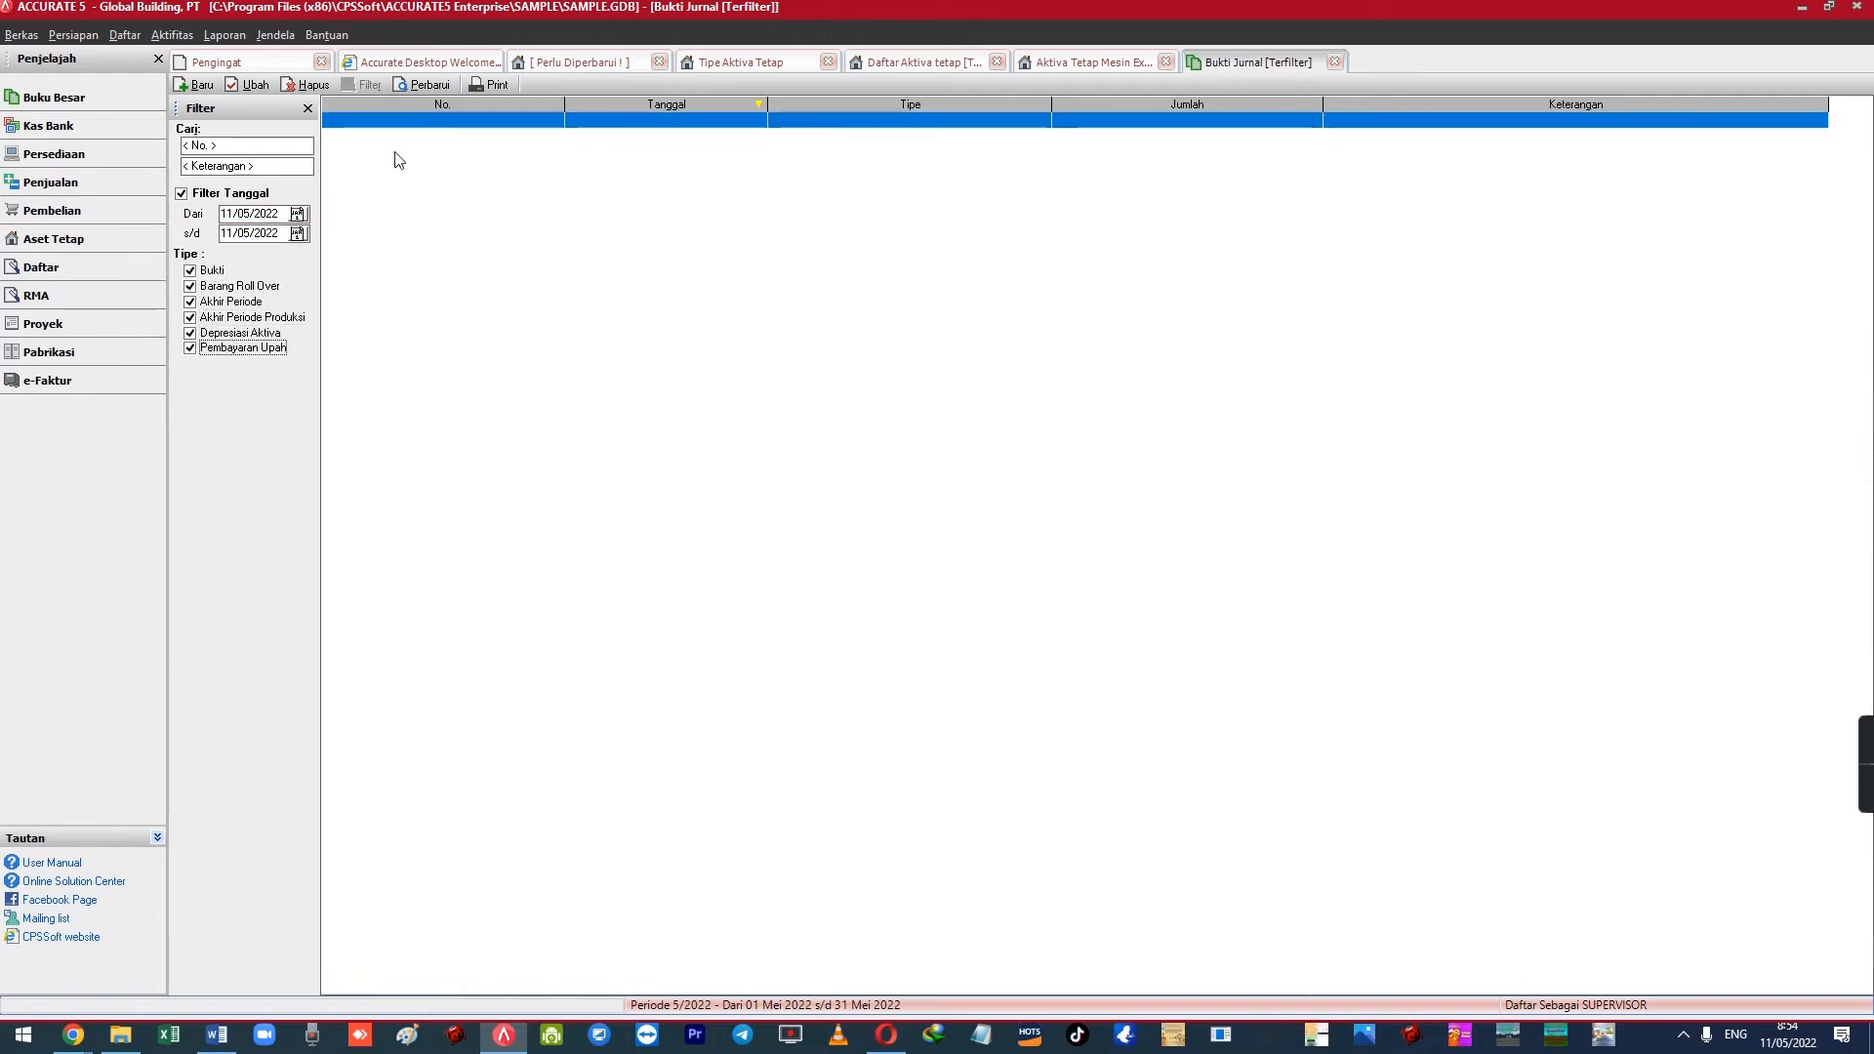
pyautogui.click(411, 85)
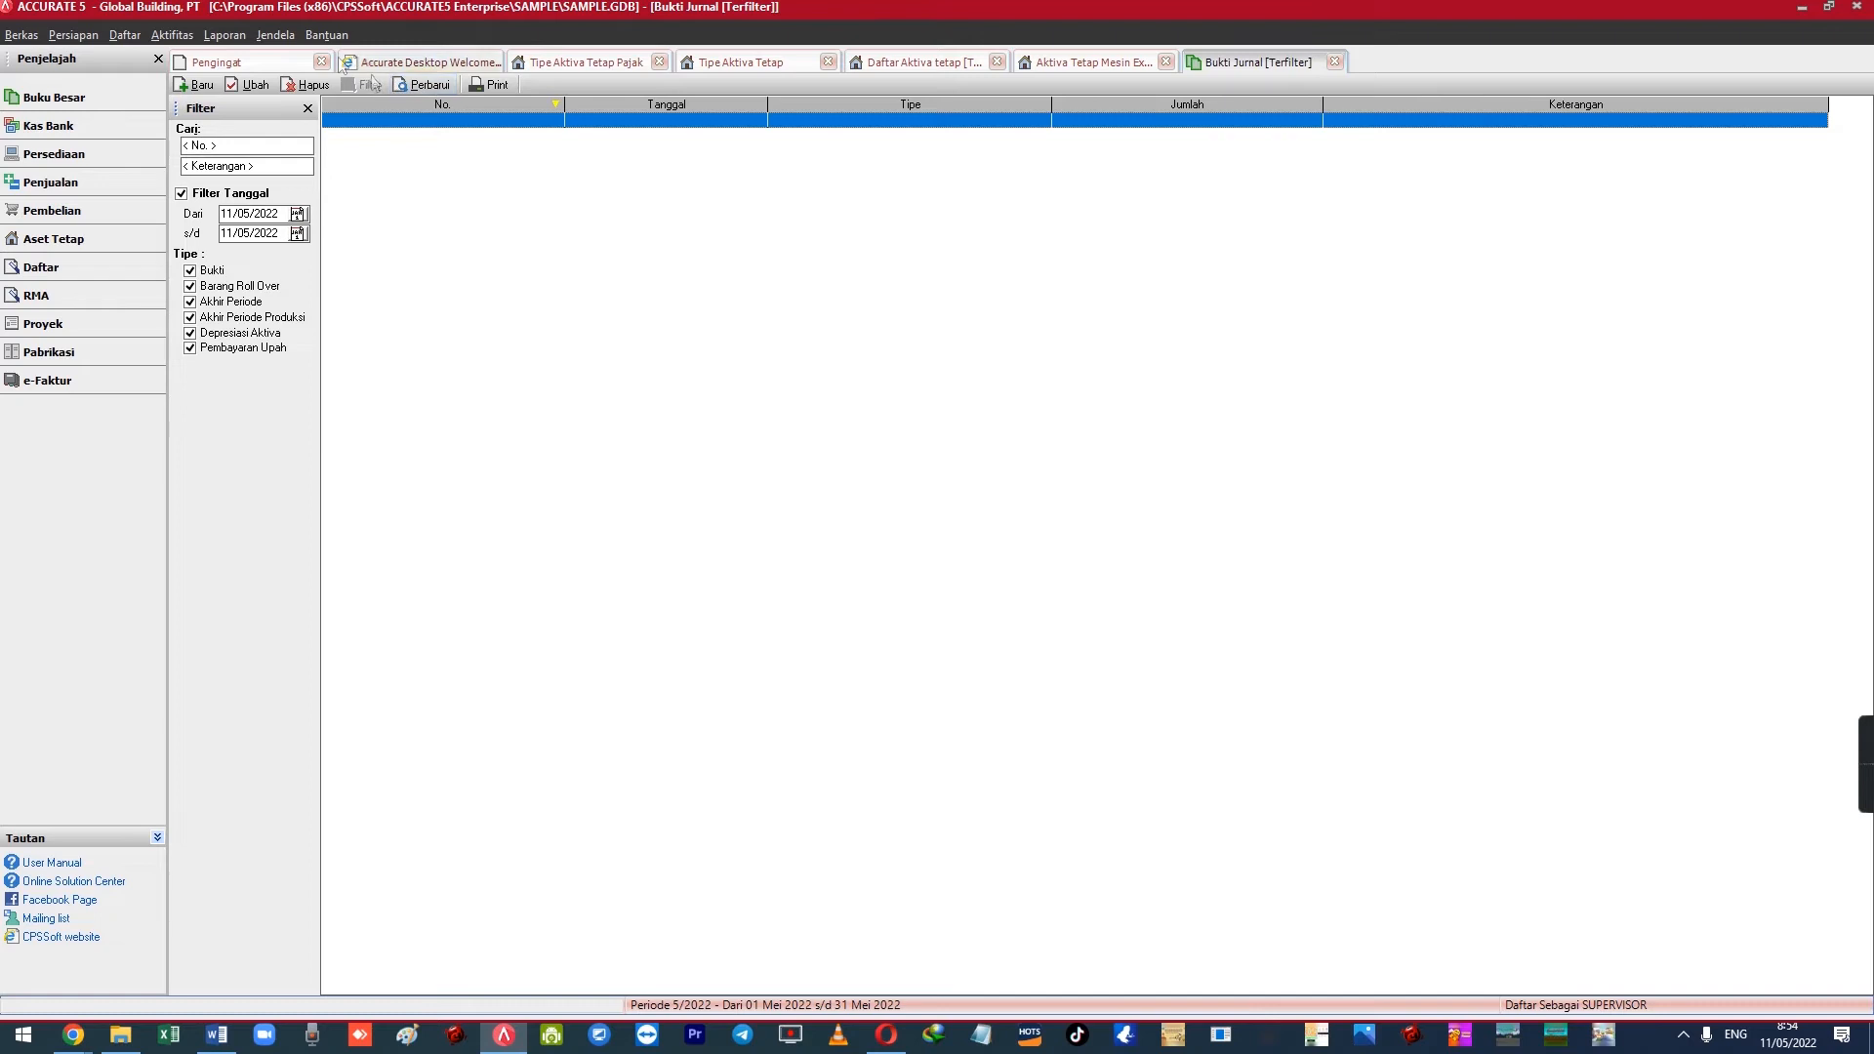
pyautogui.click(132, 41)
# Run the Buku Besar Keseluruhan Jurnal report from 11/05/2022 to show the 200,000,000 acquisition entry
pyautogui.moveTo(263, 31)
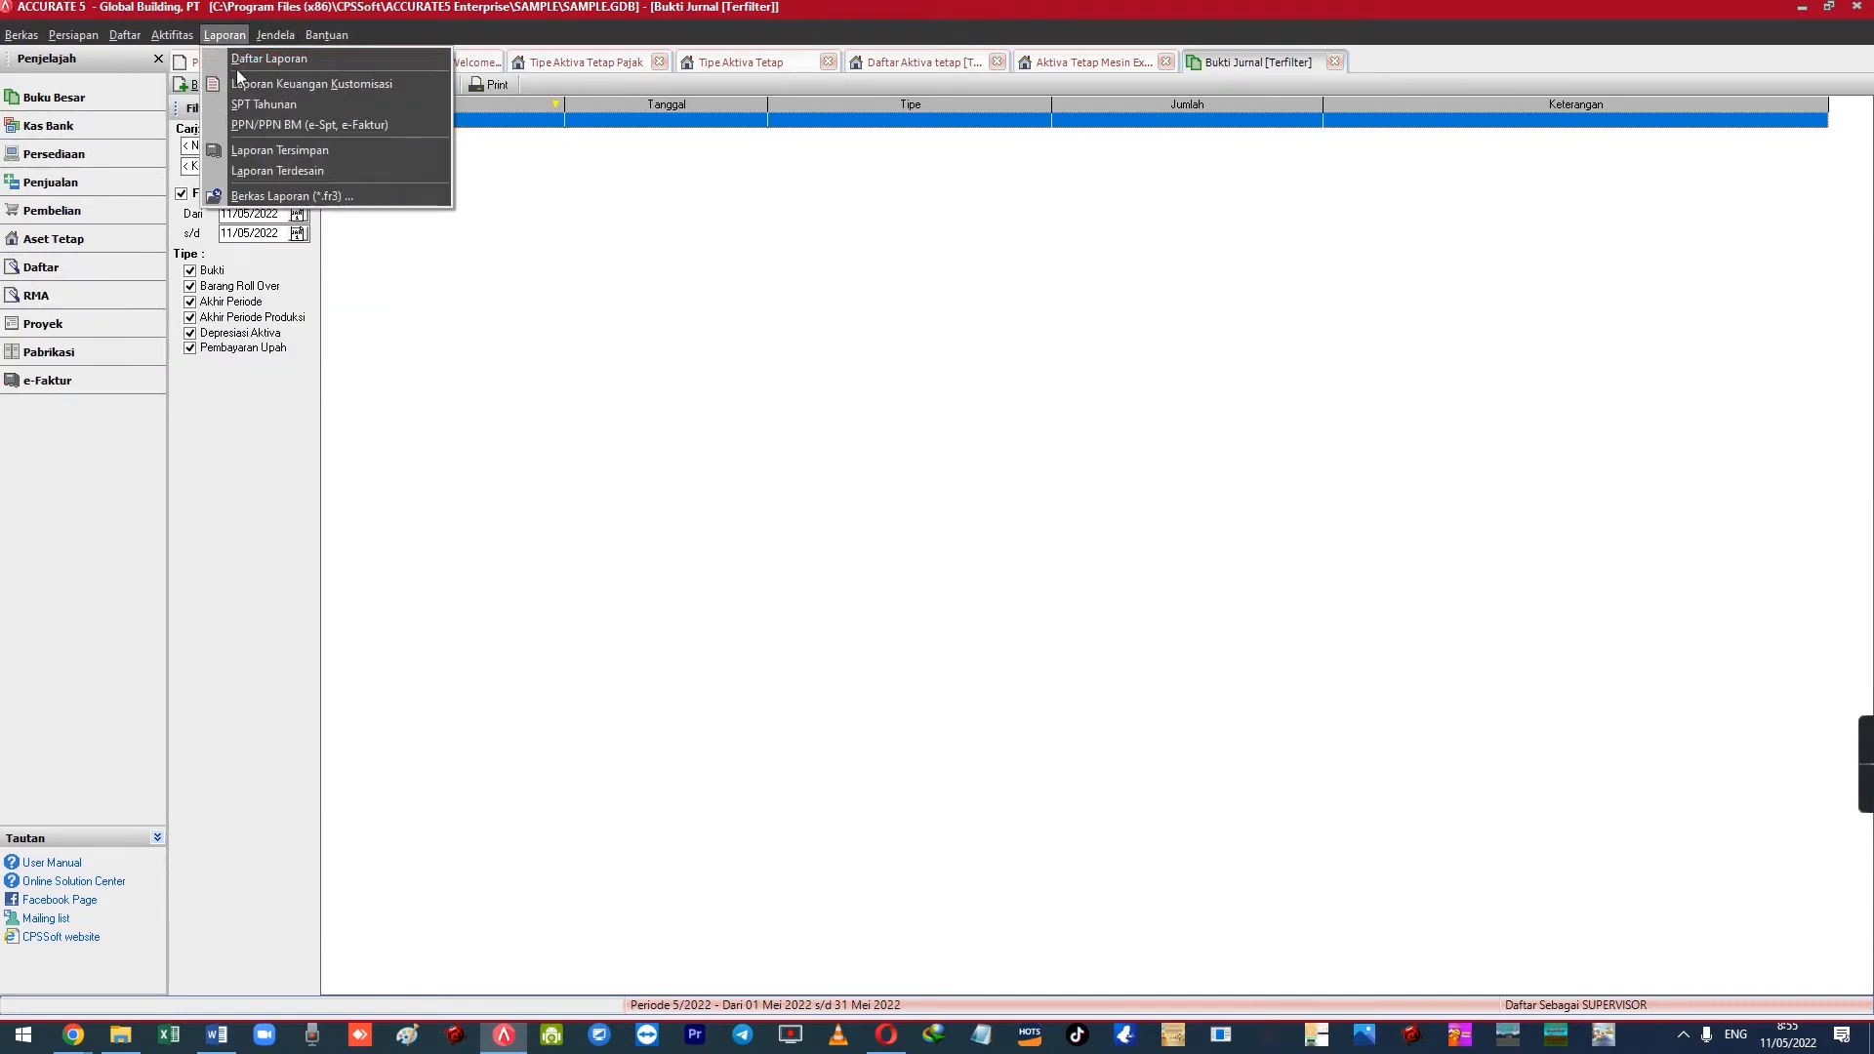
pyautogui.click(312, 59)
pyautogui.click(229, 156)
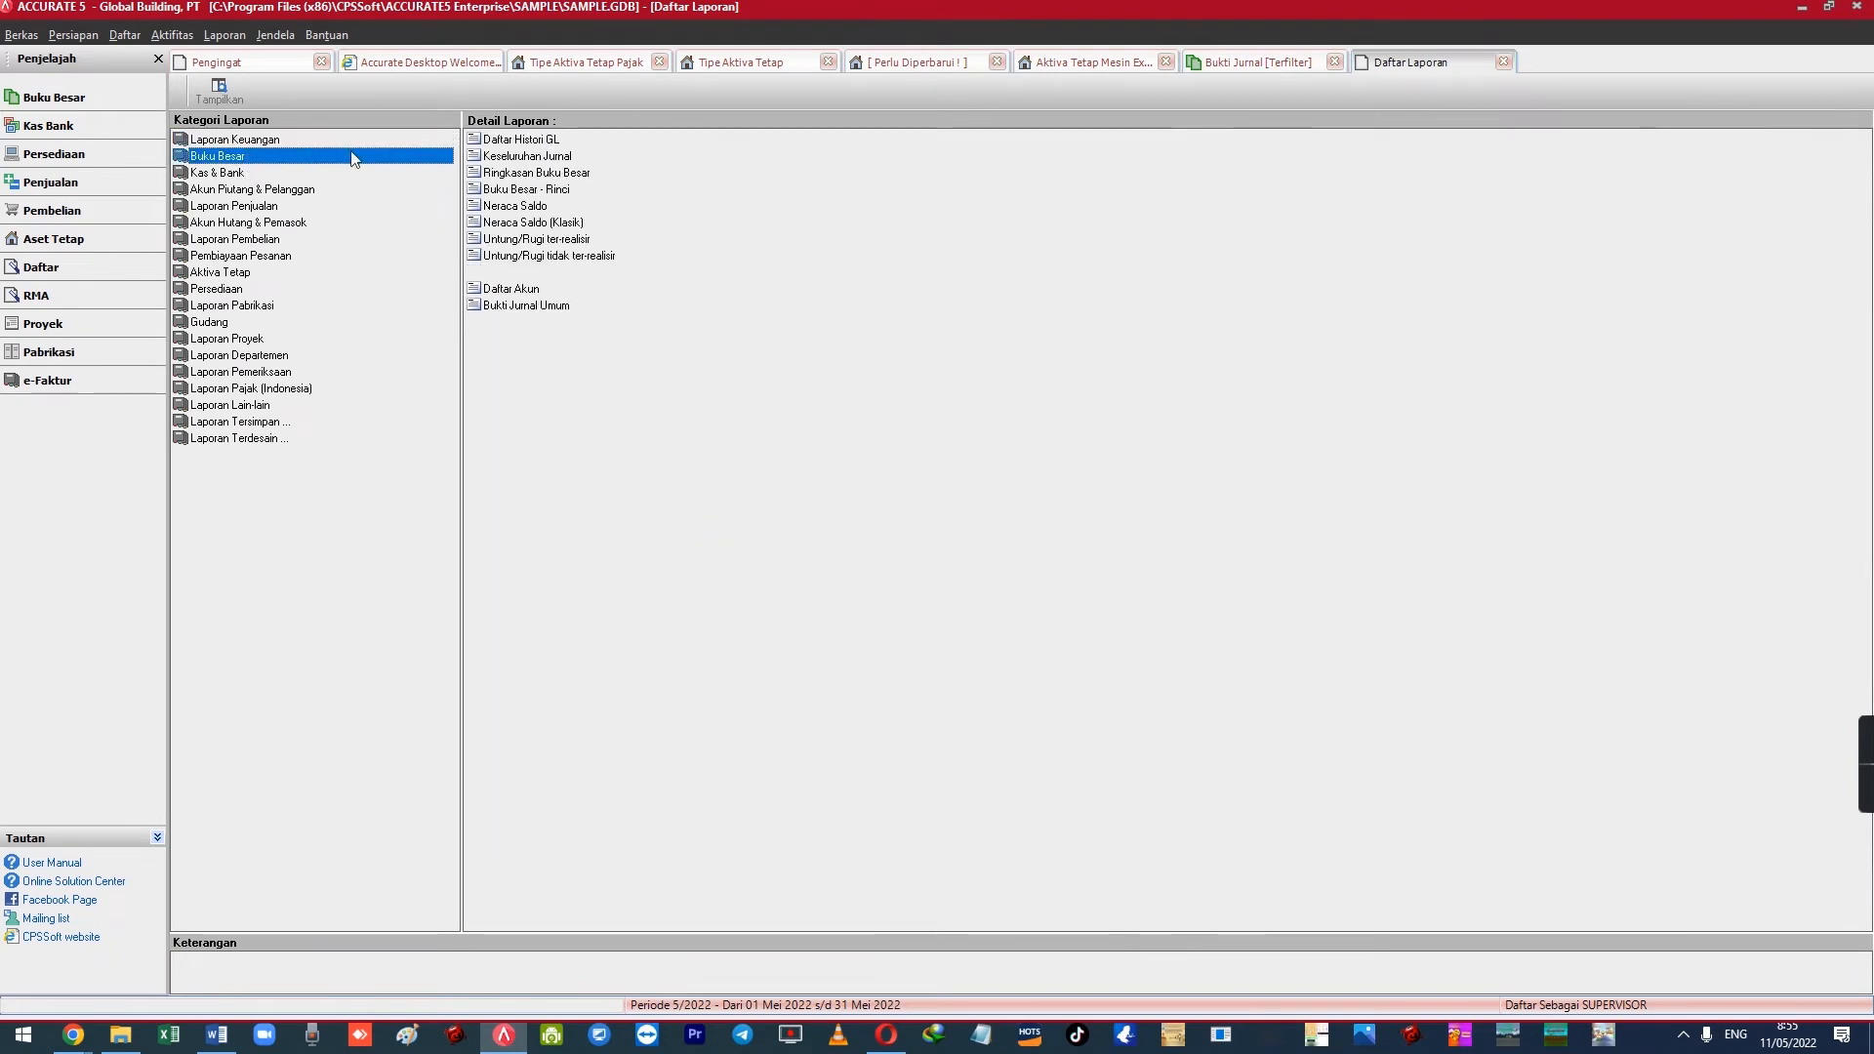
pyautogui.doubleClick(543, 159)
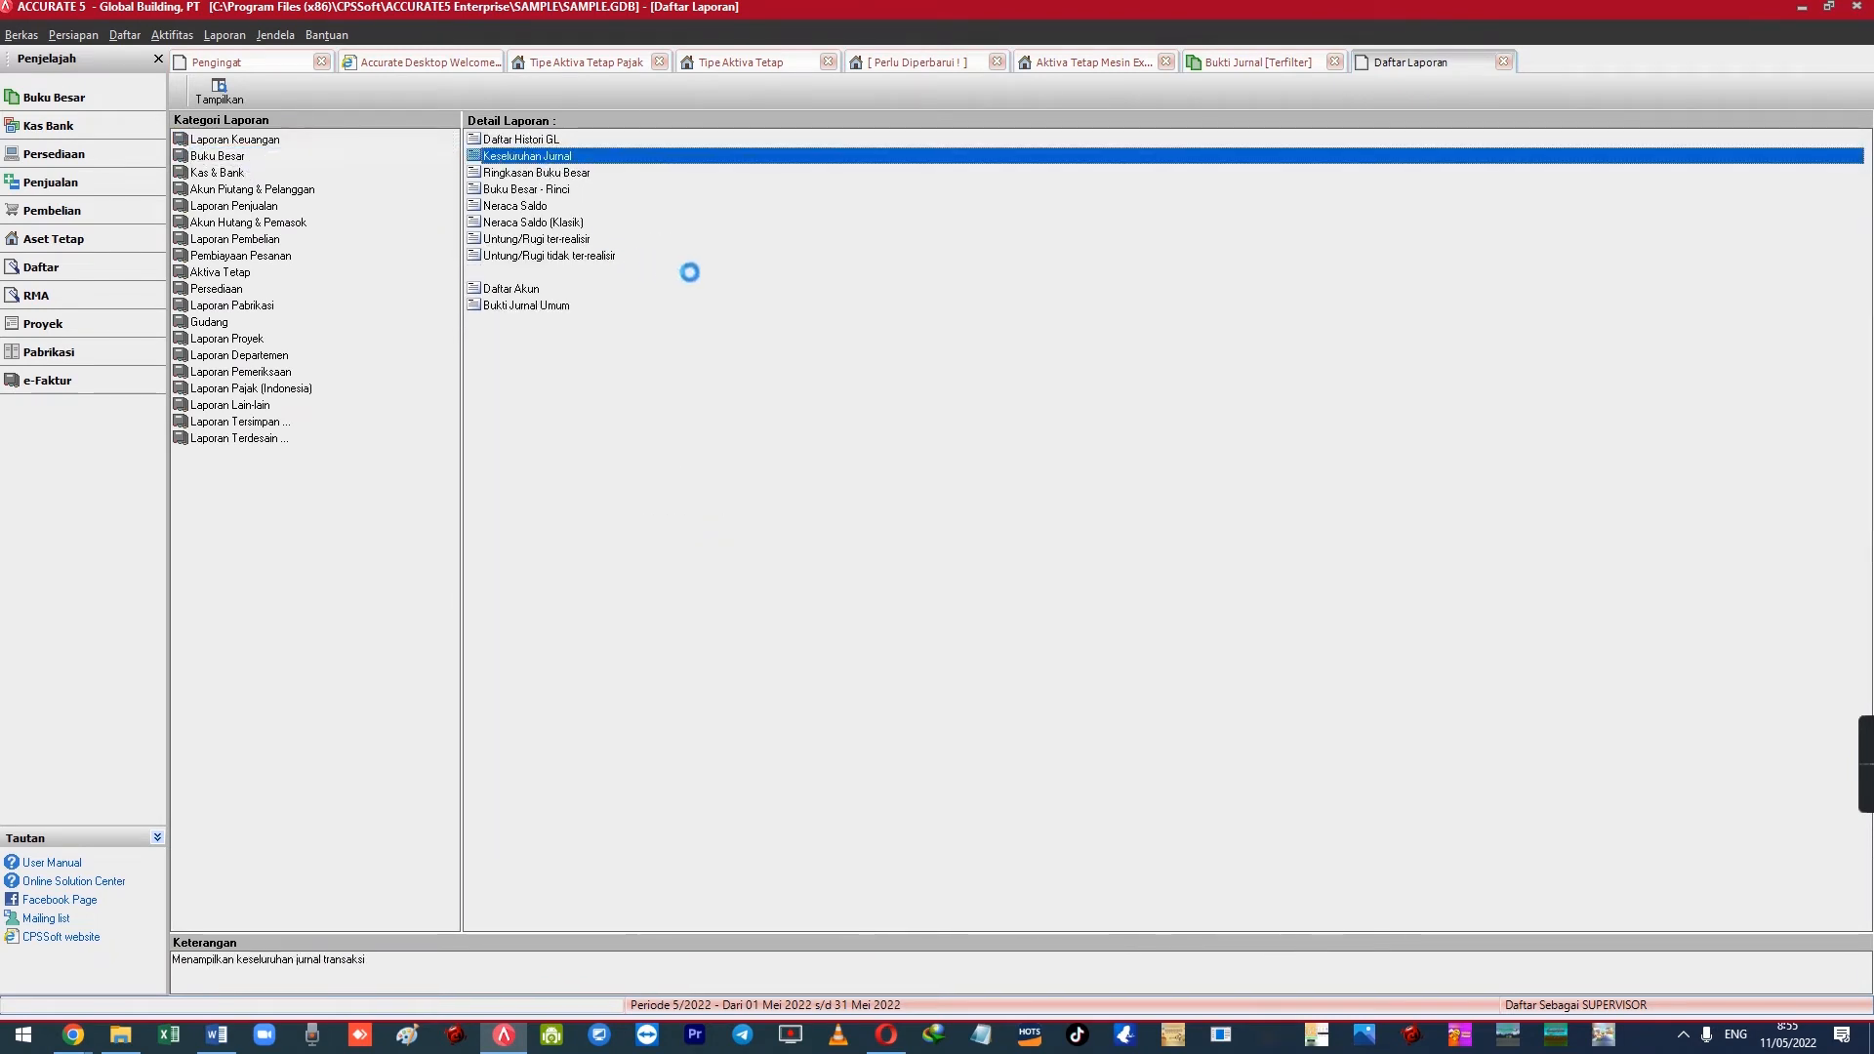
pyautogui.click(903, 363)
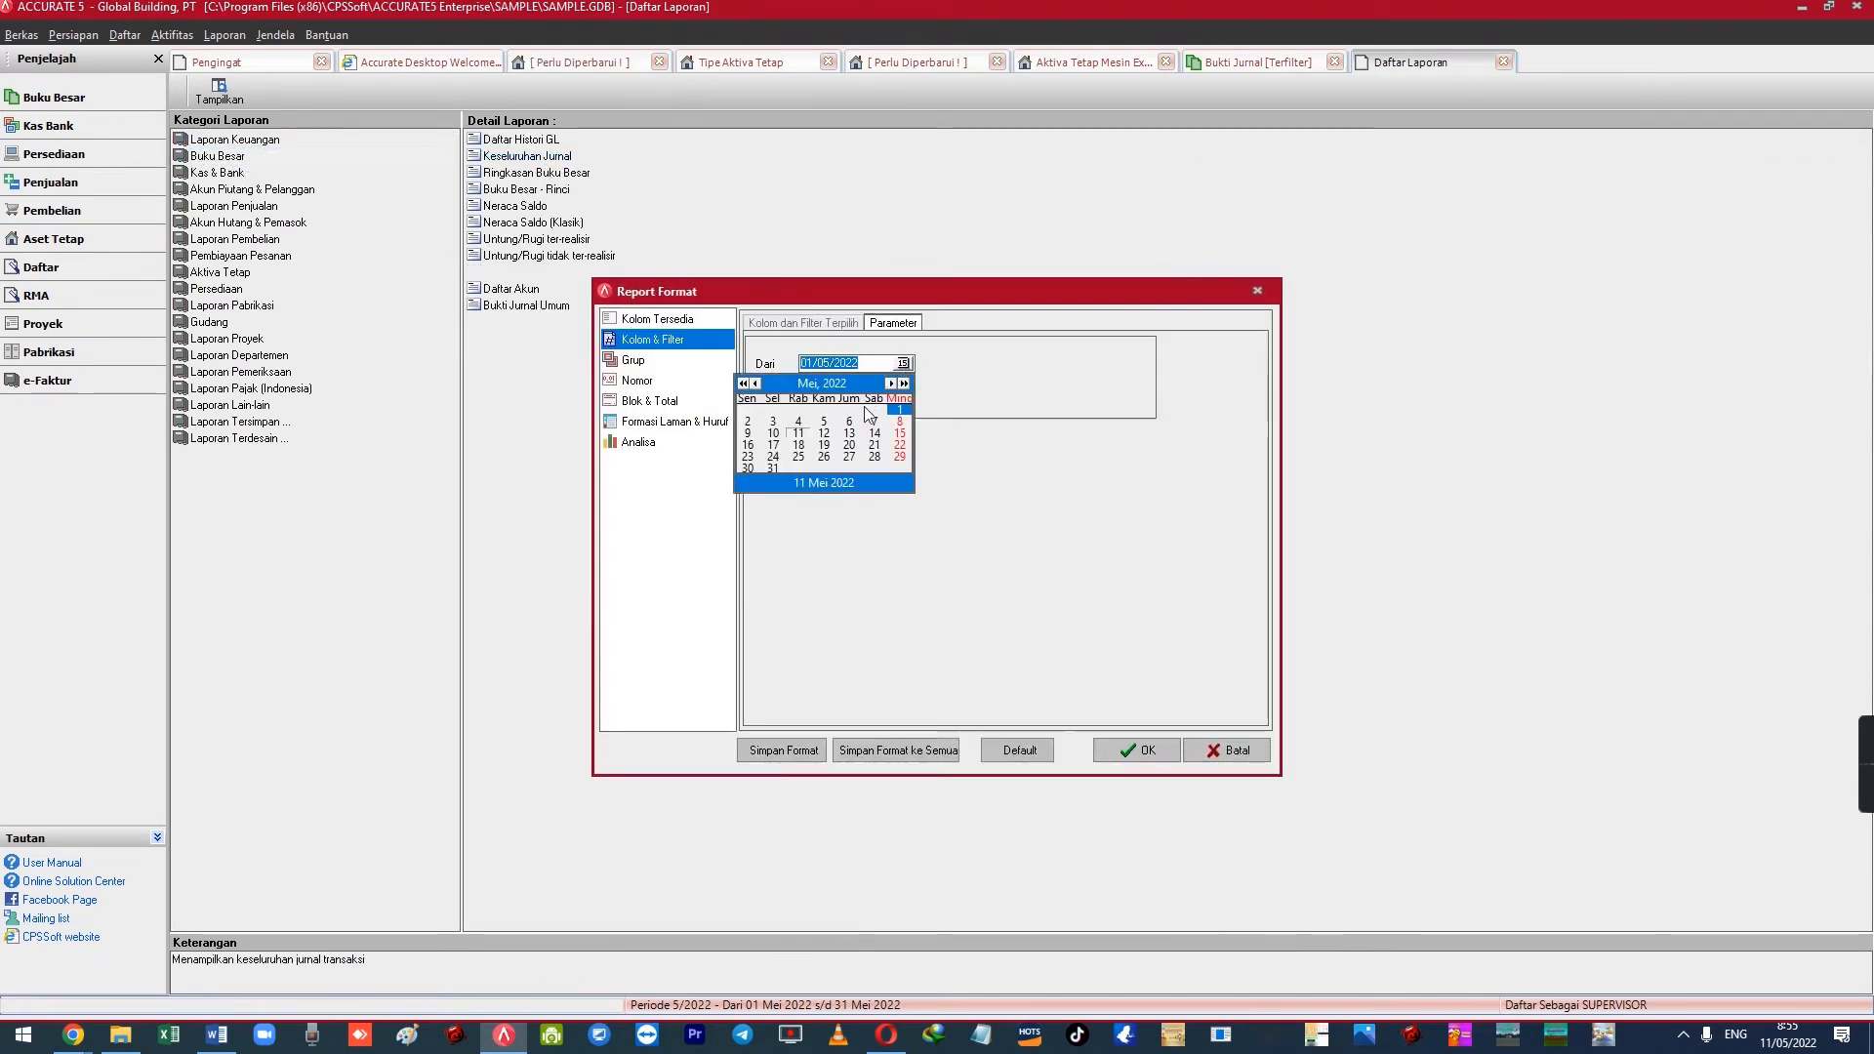
pyautogui.click(815, 438)
pyautogui.click(1138, 750)
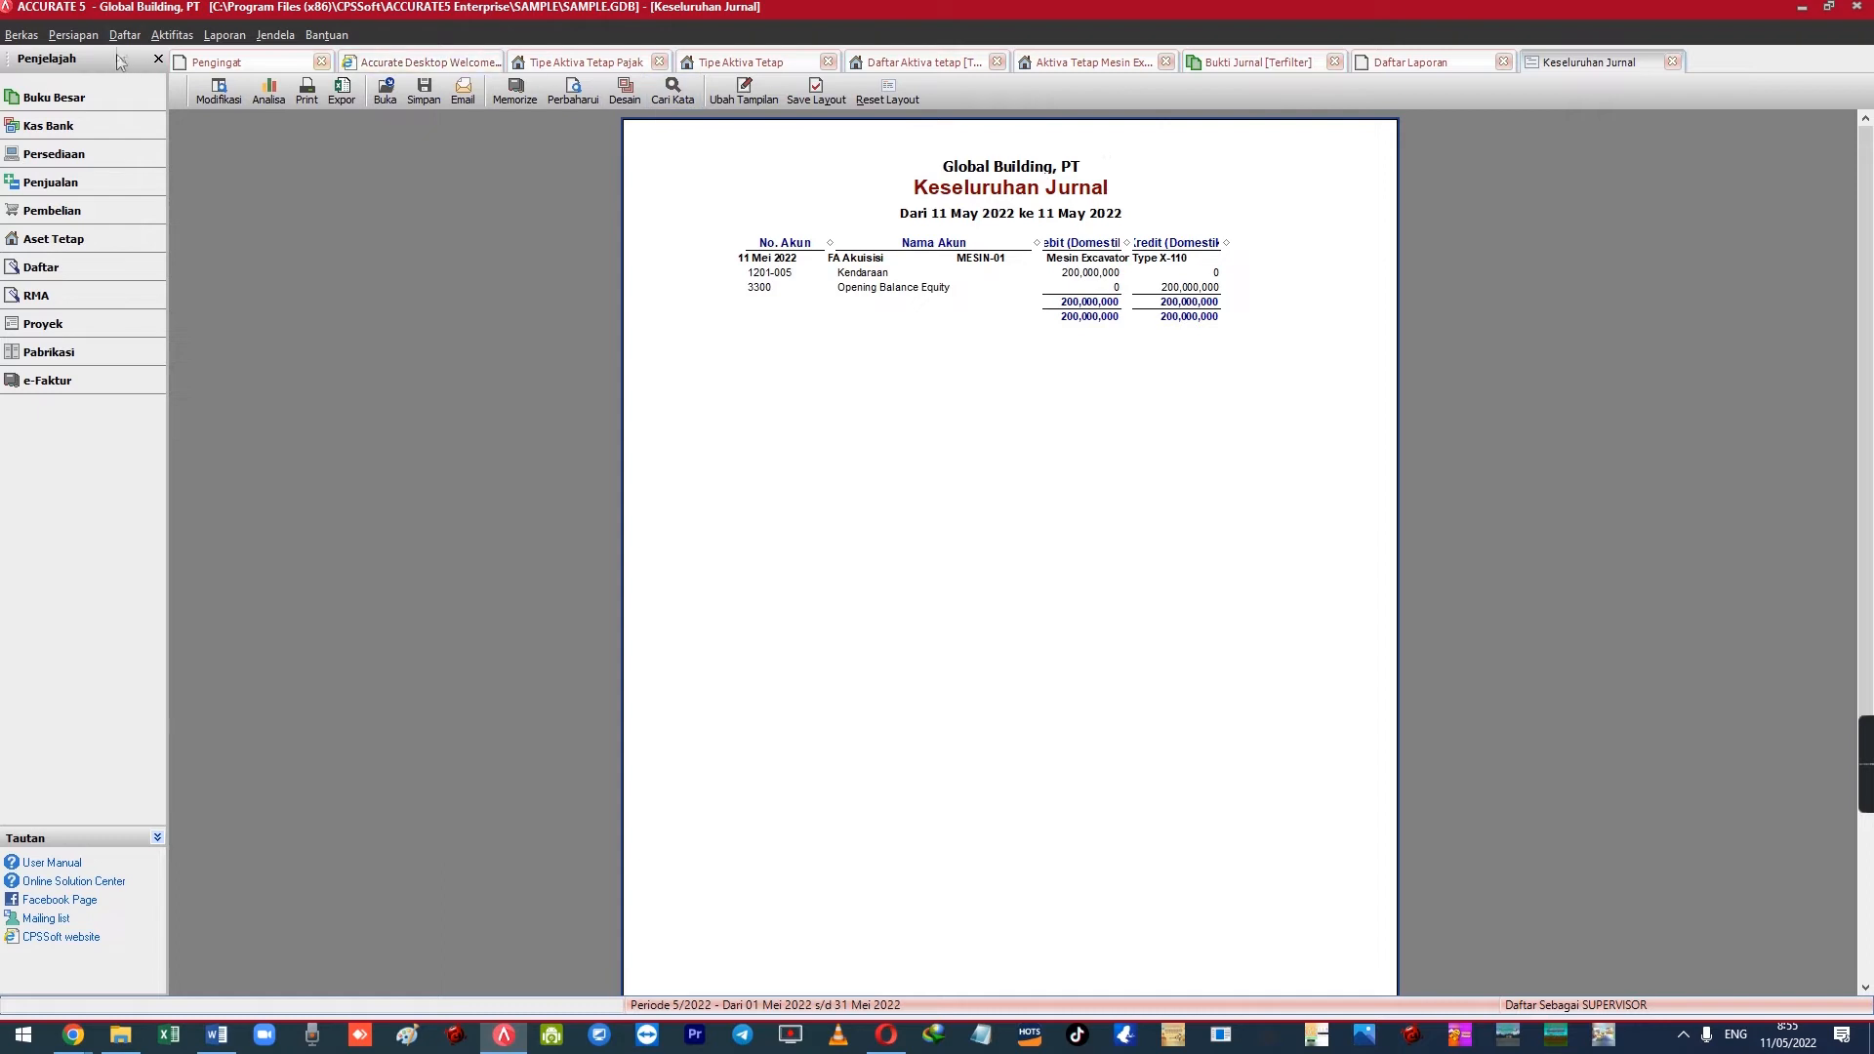
pyautogui.click(174, 37)
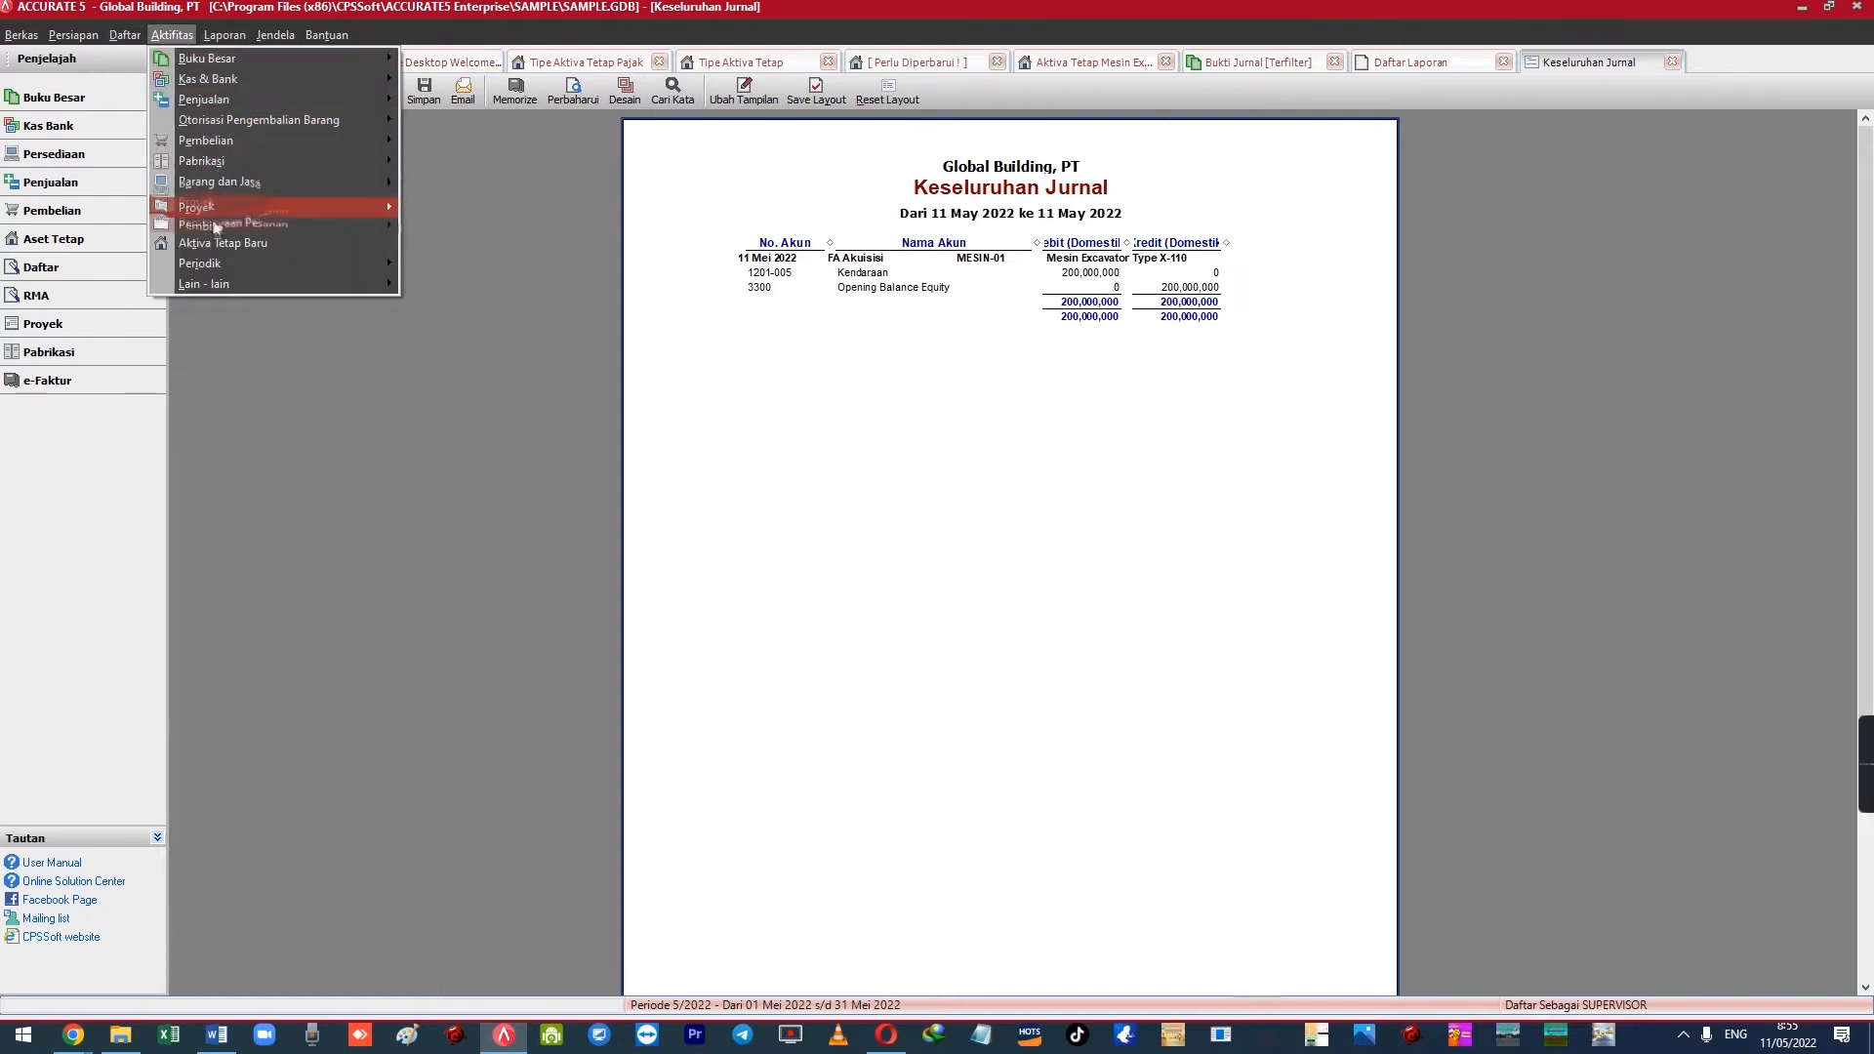
# Run and confirm Proses Akhir Bulan for Mei 2022, then switch back to the Bukti Jurnal list
pyautogui.moveTo(222, 264)
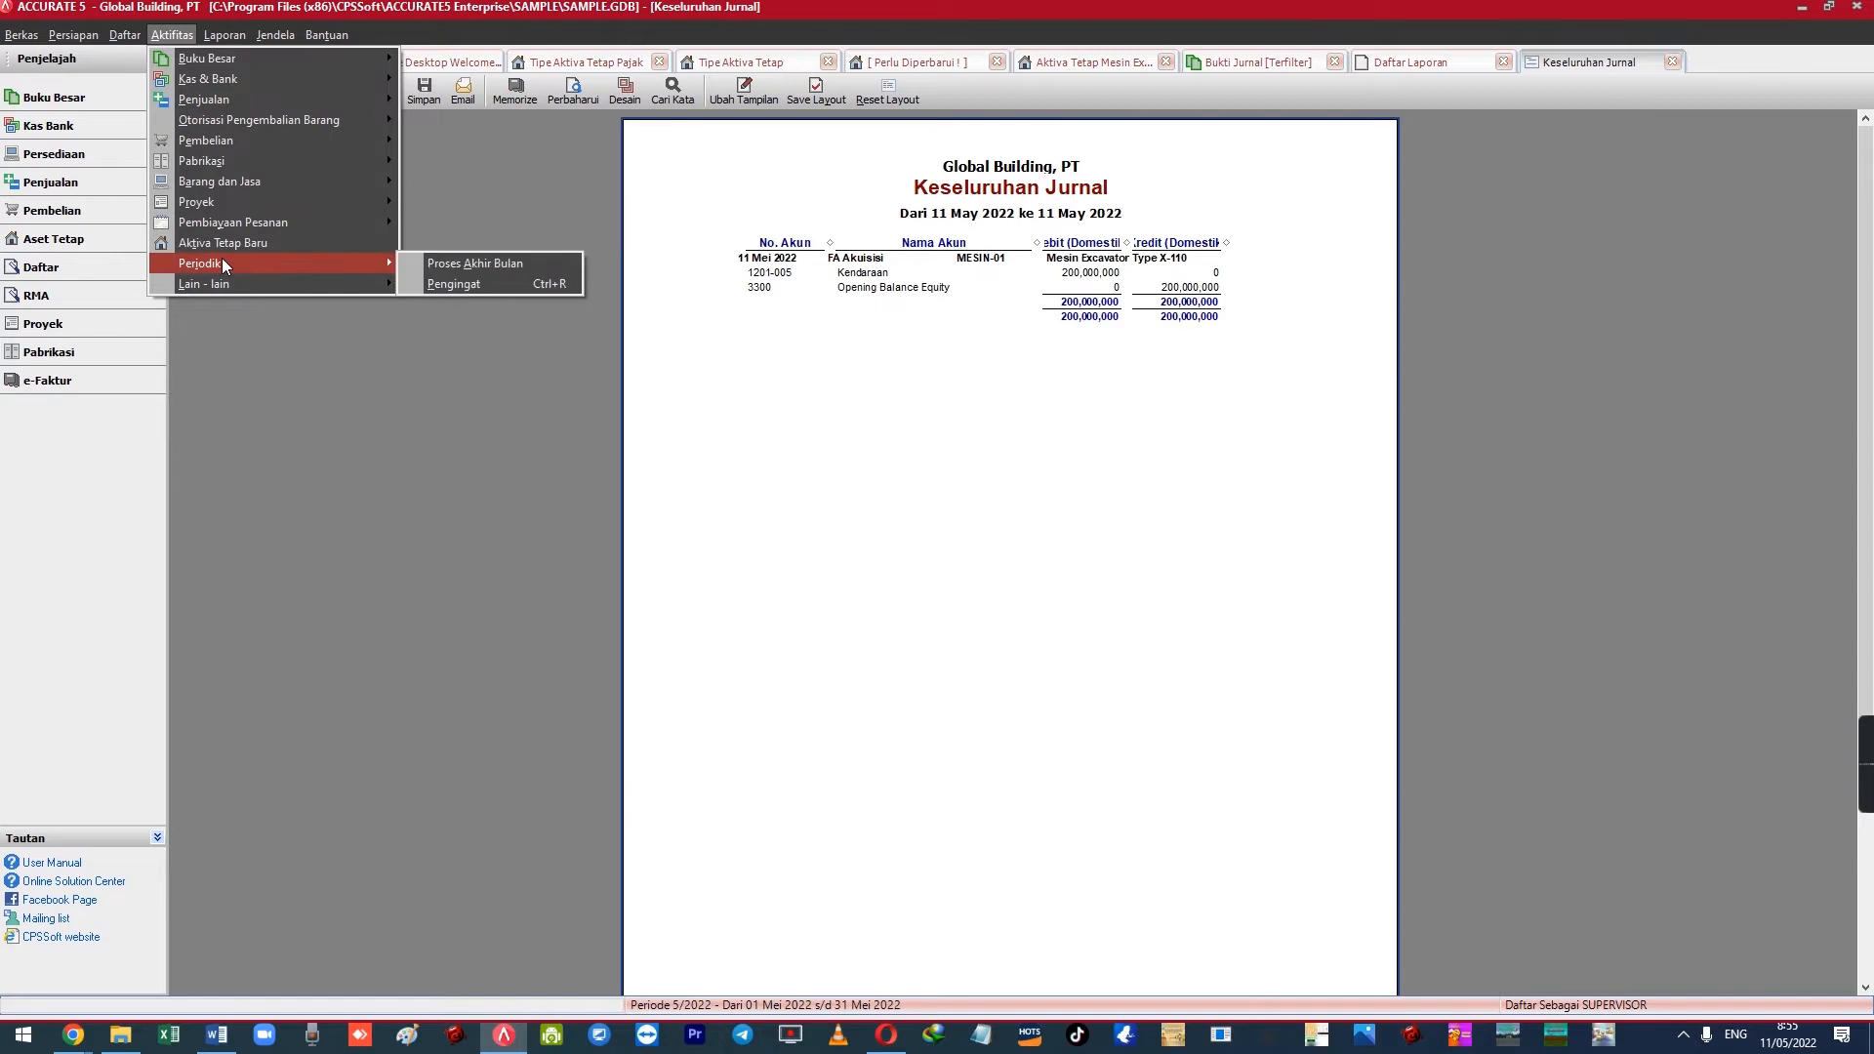
pyautogui.click(445, 262)
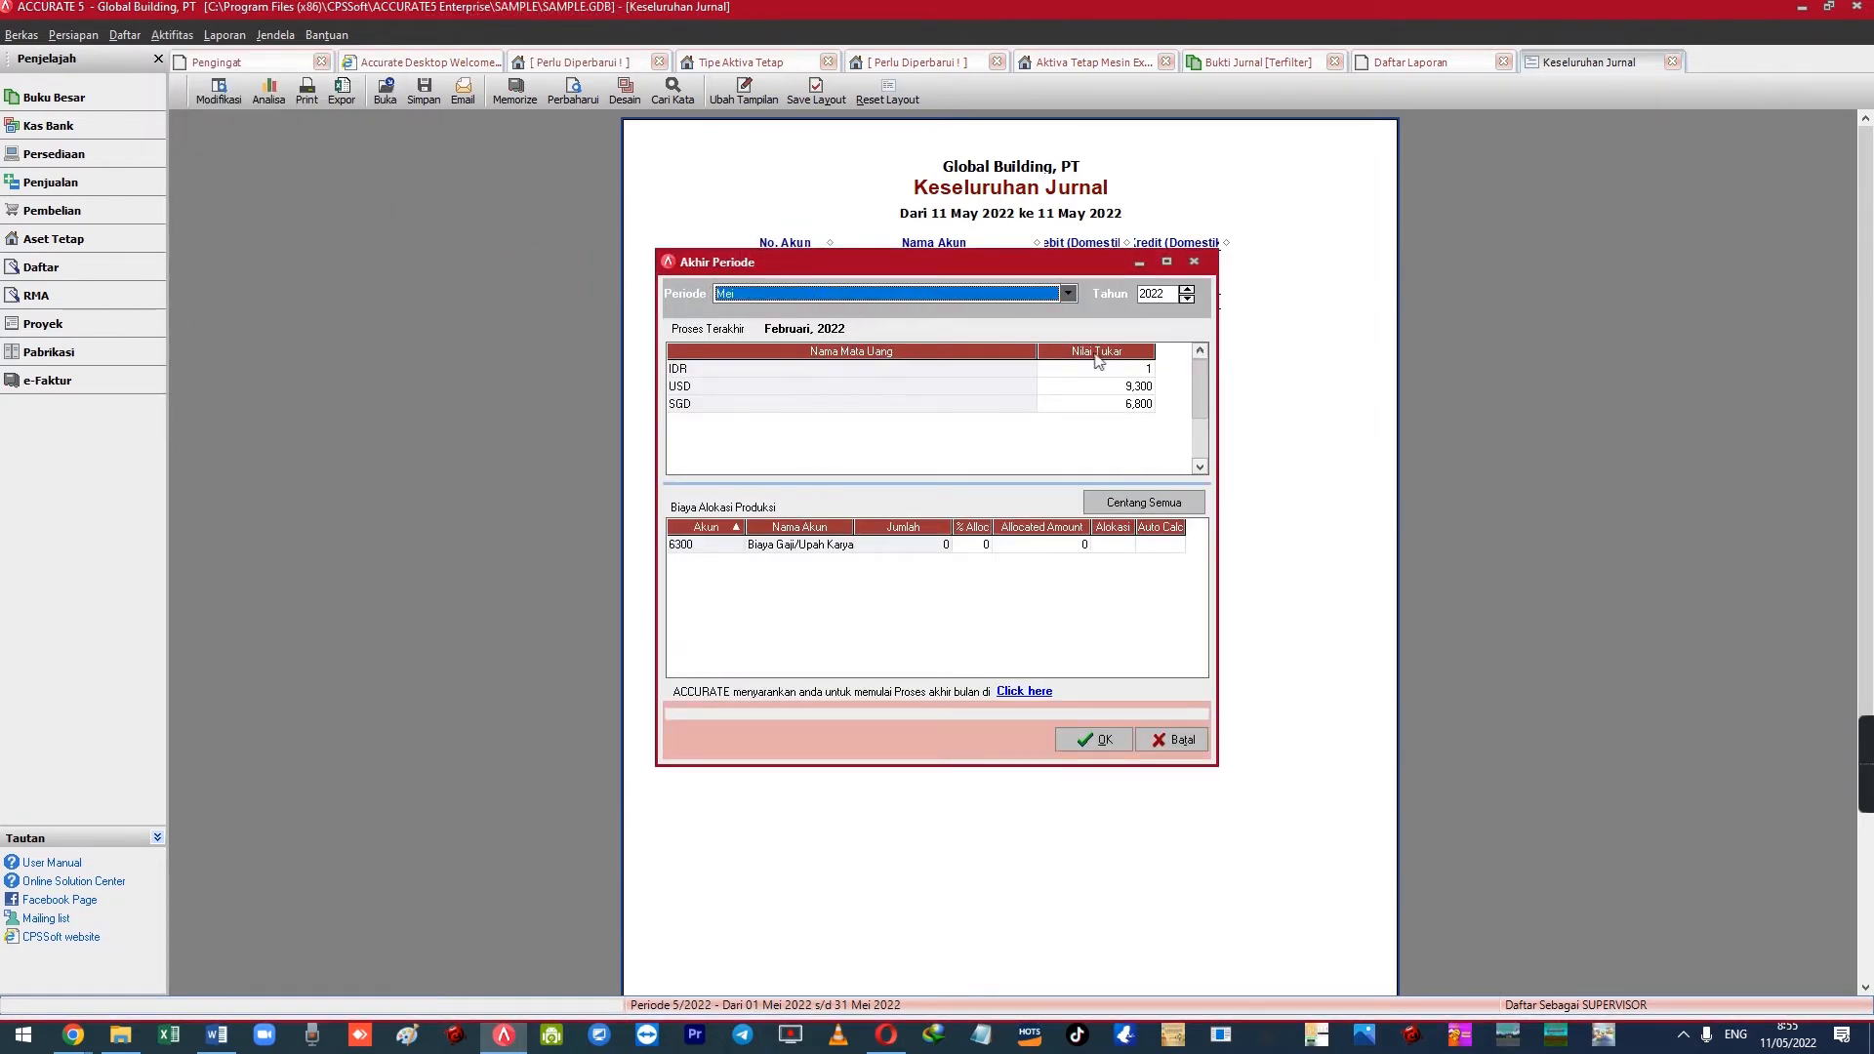
pyautogui.click(1094, 739)
pyautogui.click(911, 566)
pyautogui.click(912, 566)
pyautogui.click(933, 568)
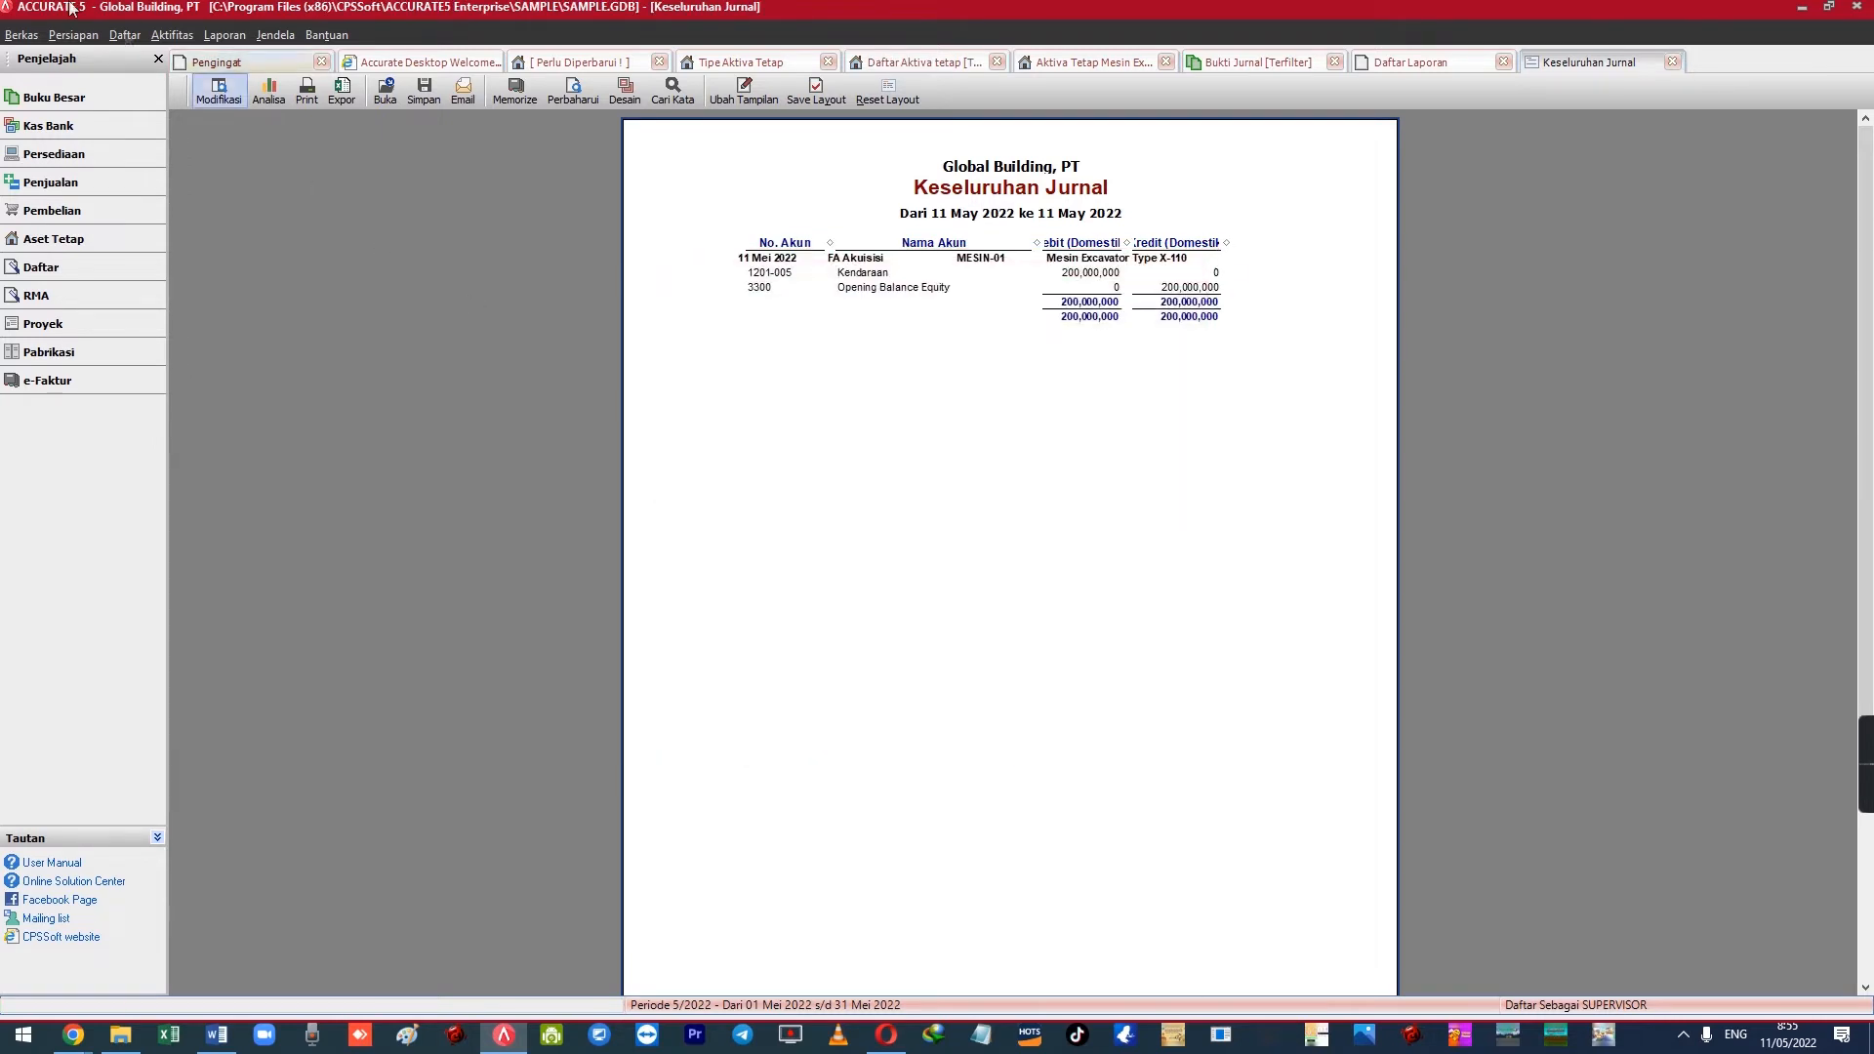
pyautogui.click(275, 34)
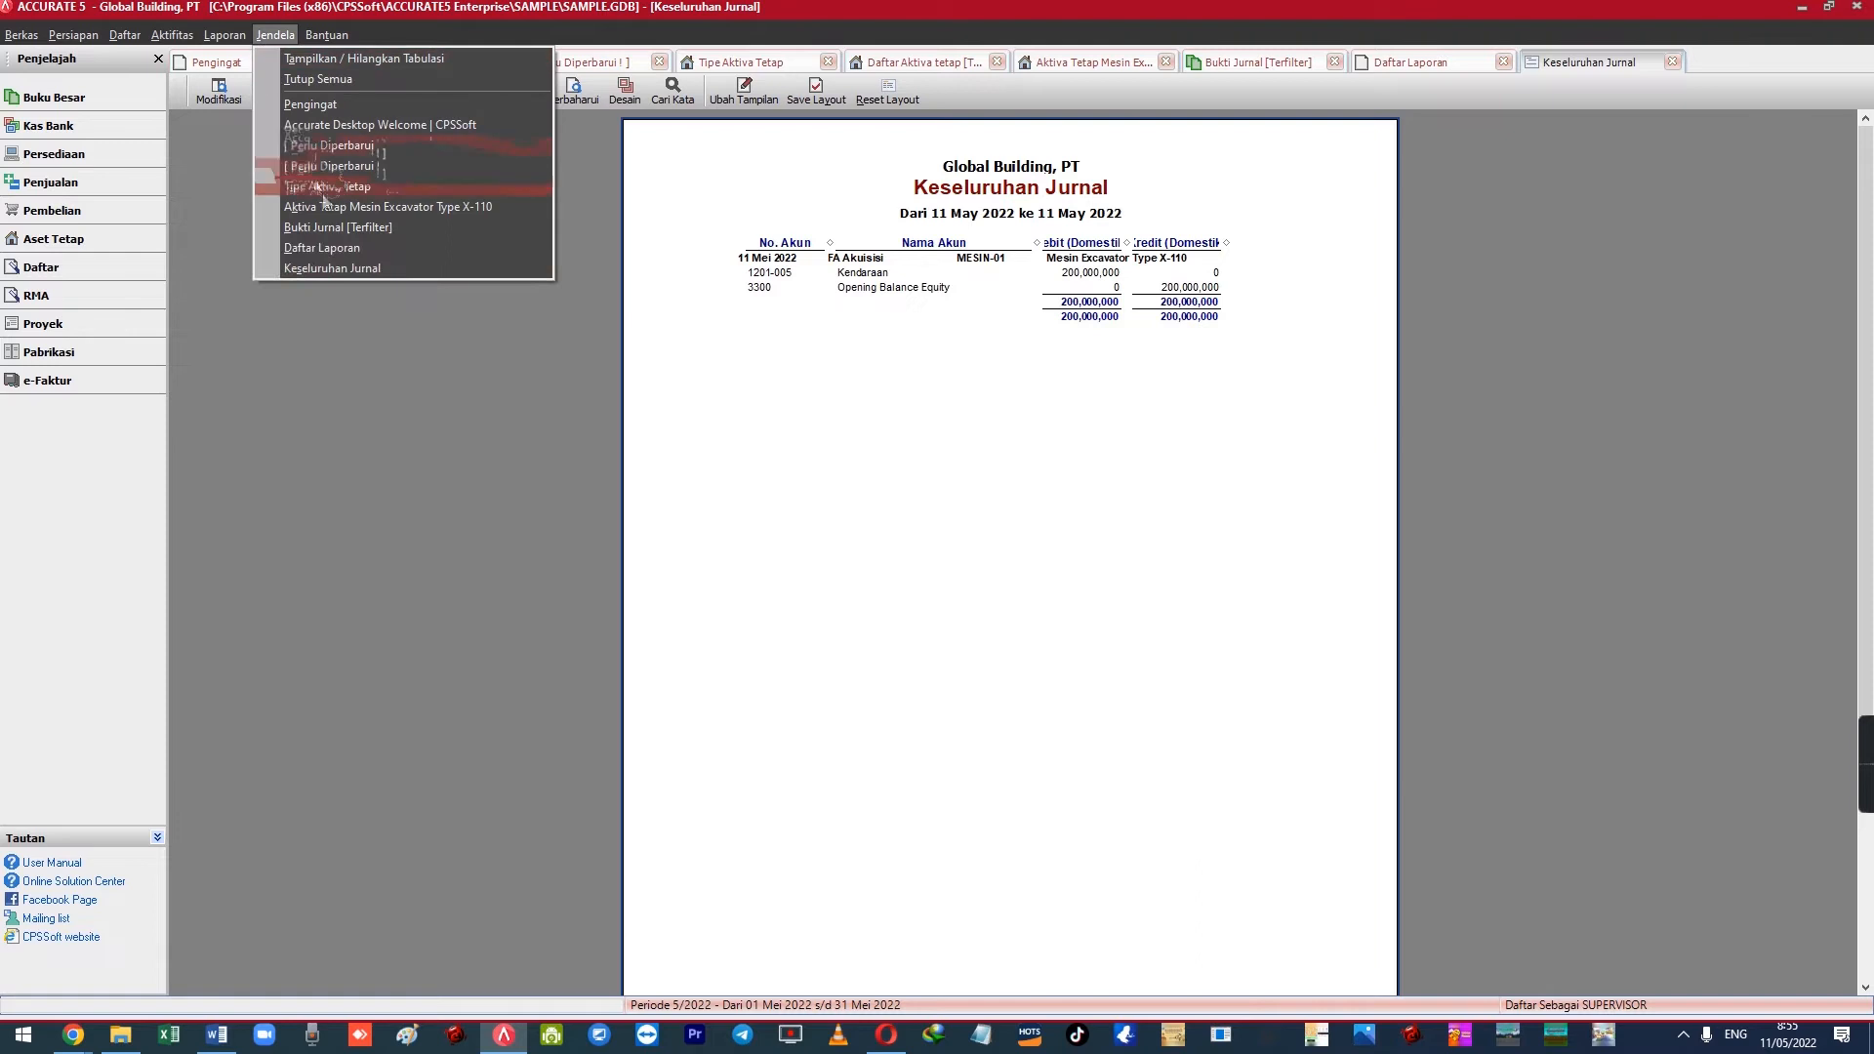
pyautogui.click(359, 228)
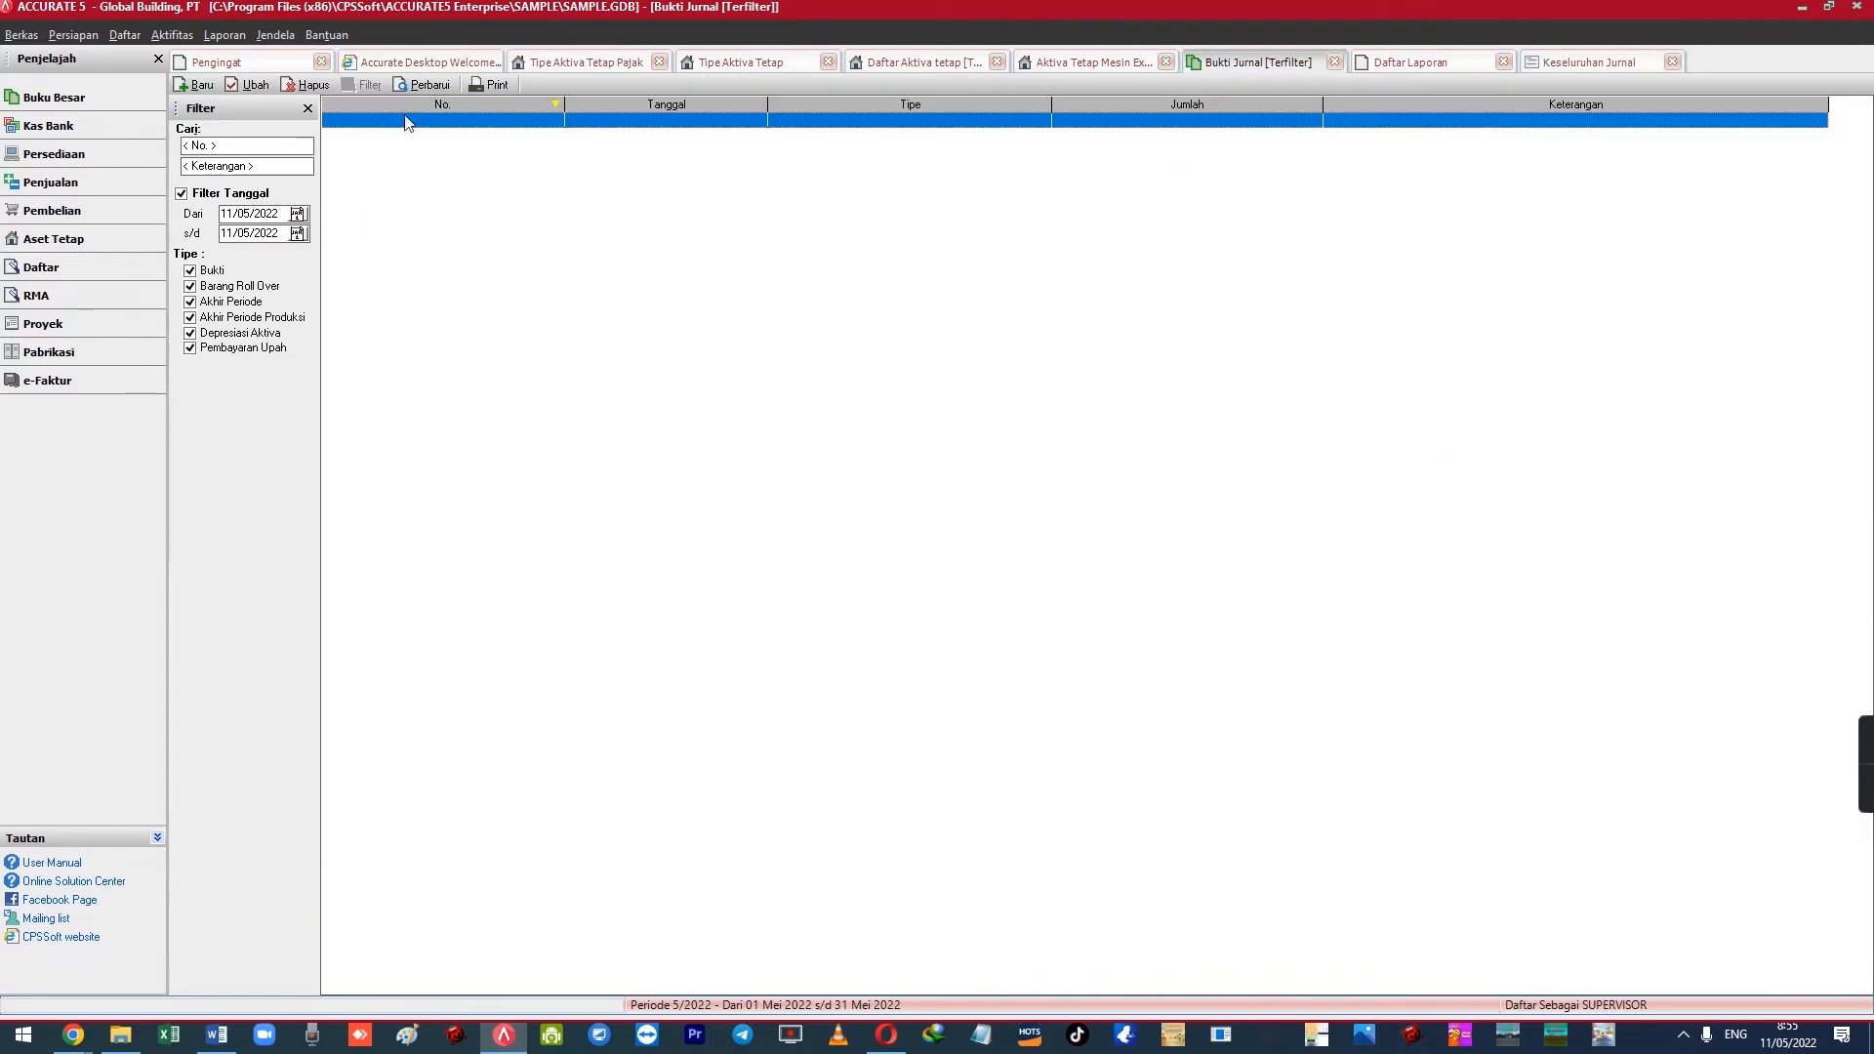
# Set the list's end date to 31/05/2022 and open journal voucher 1074
pyautogui.click(296, 233)
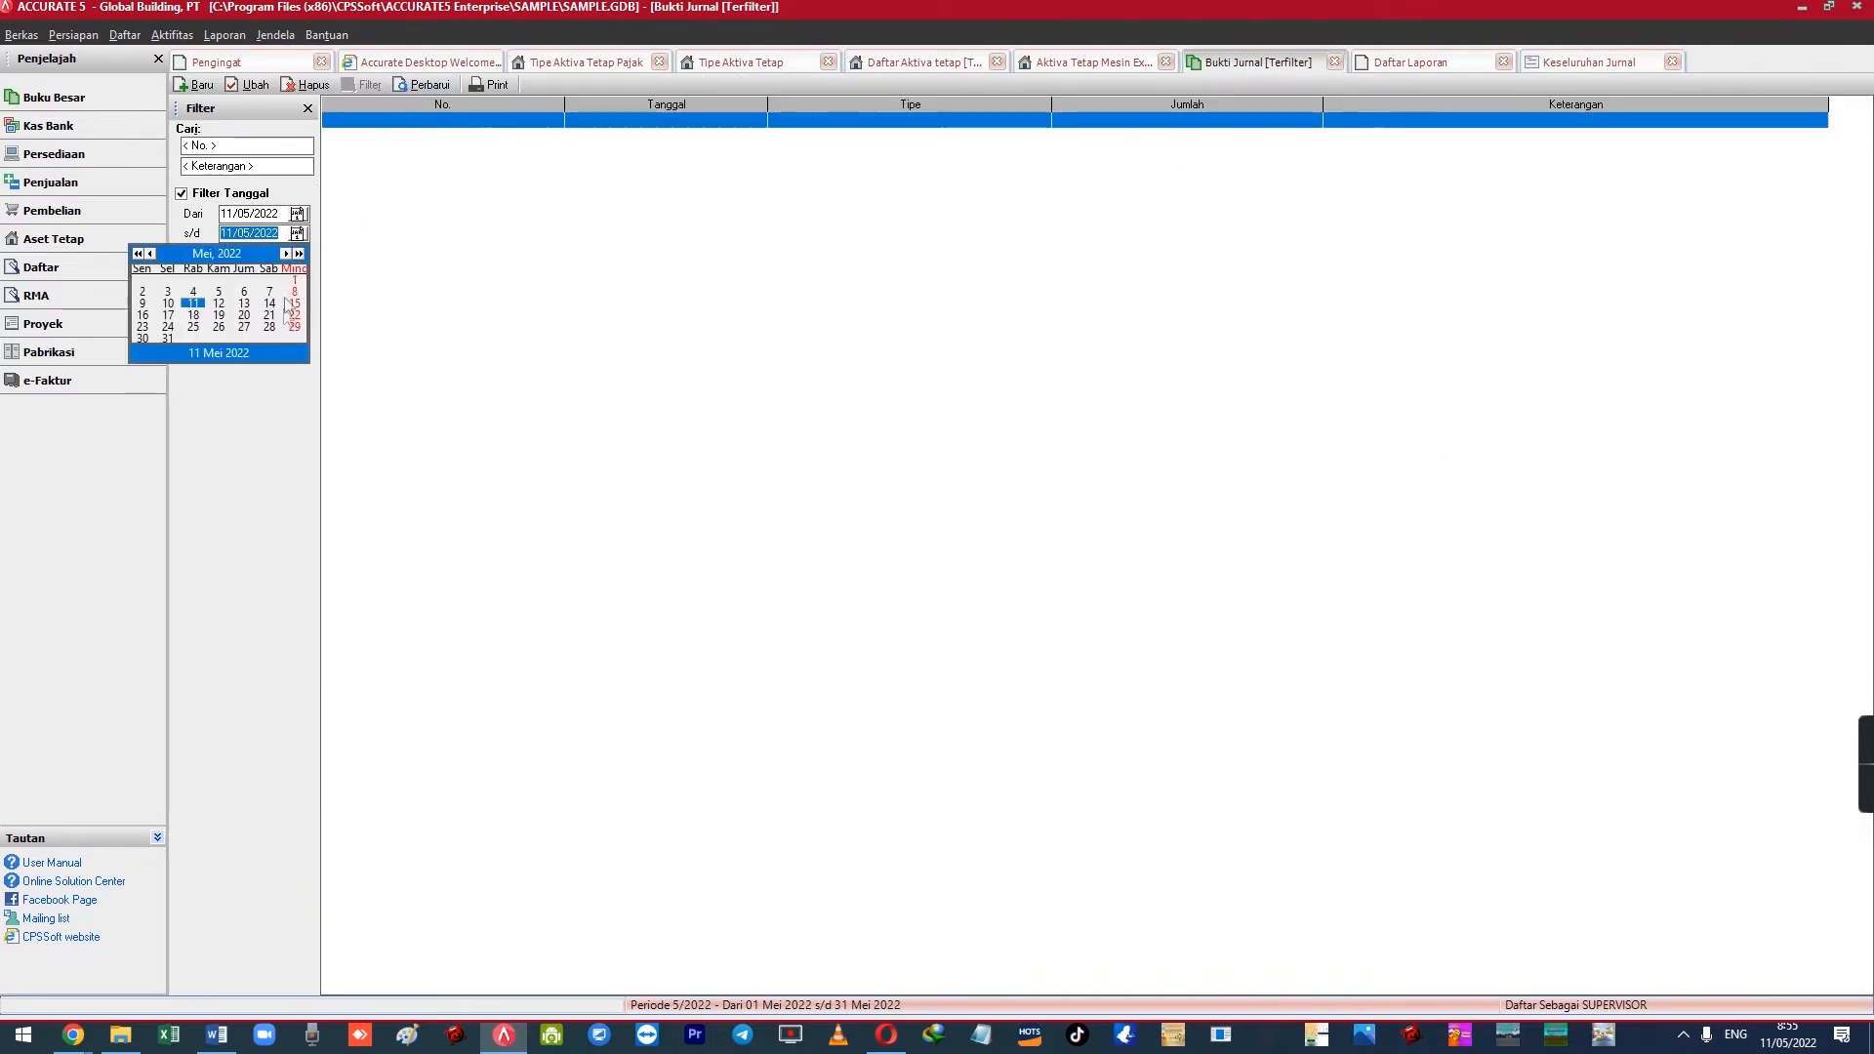
pyautogui.click(167, 337)
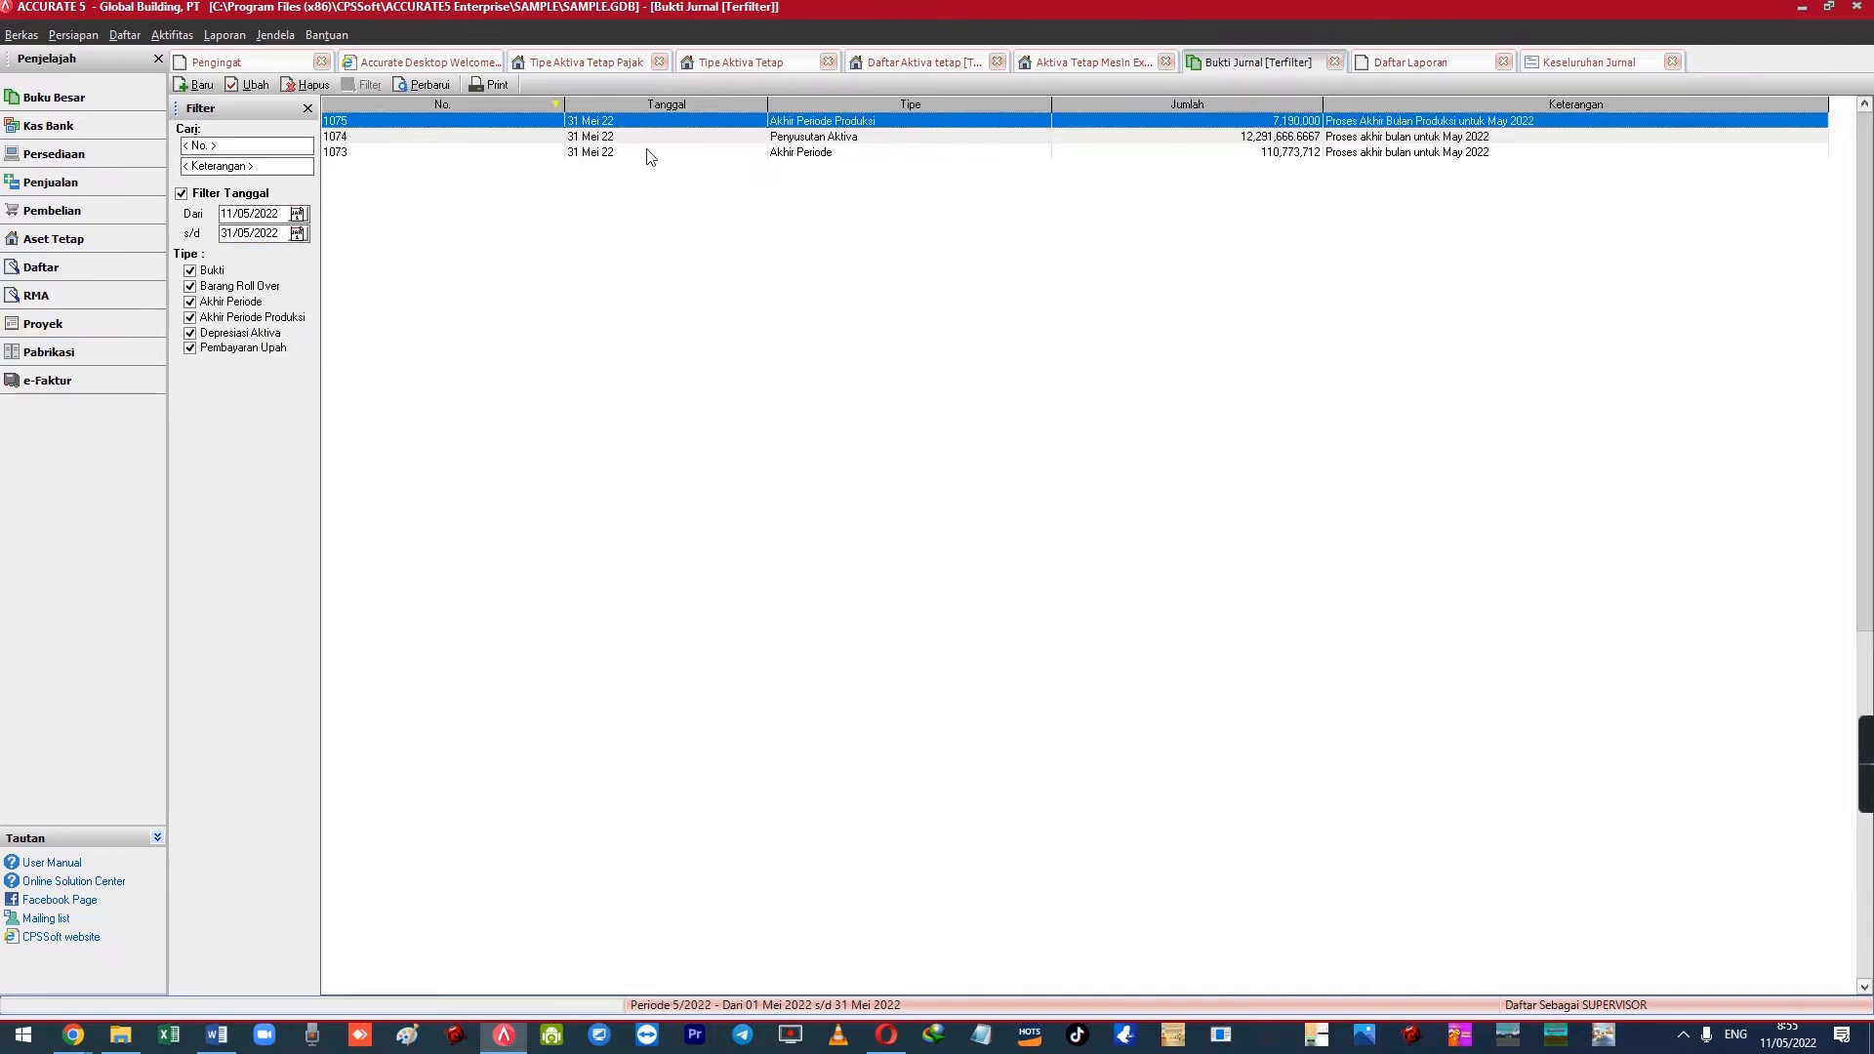
pyautogui.doubleClick(707, 137)
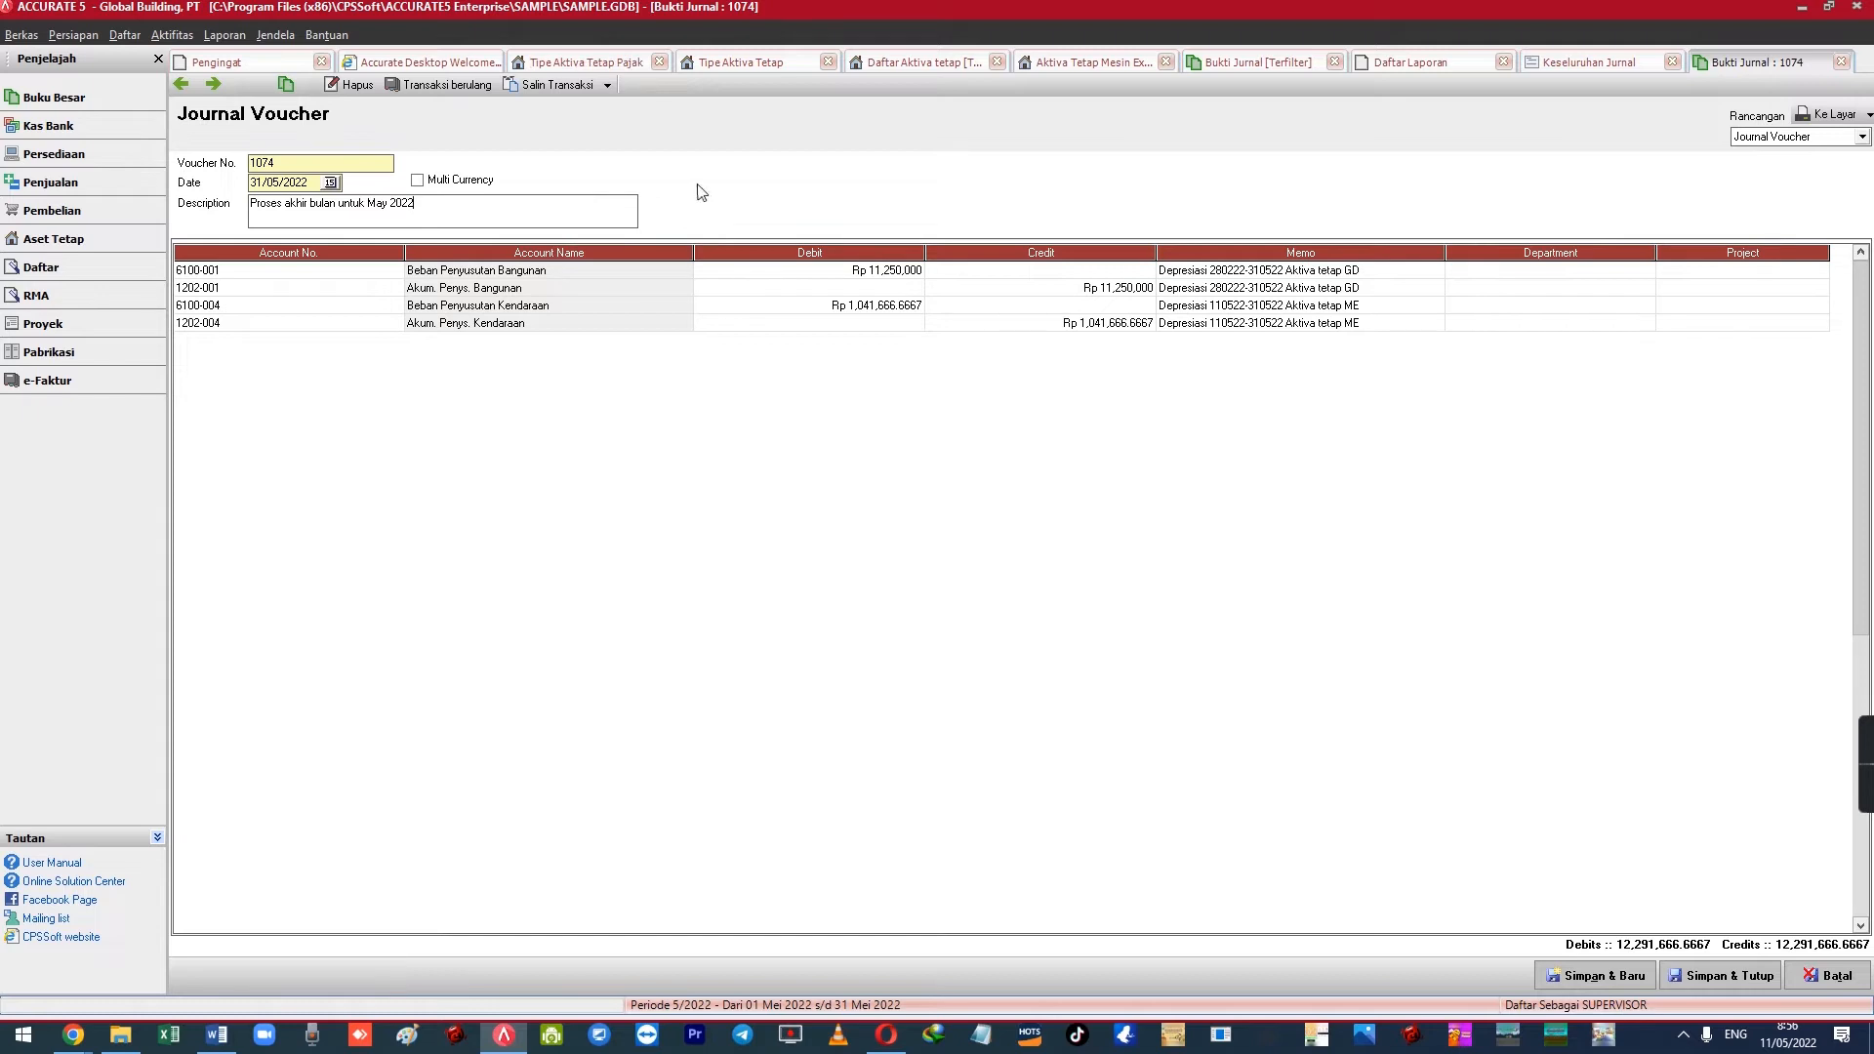
pyautogui.click(905, 309)
pyautogui.click(948, 327)
pyautogui.click(905, 309)
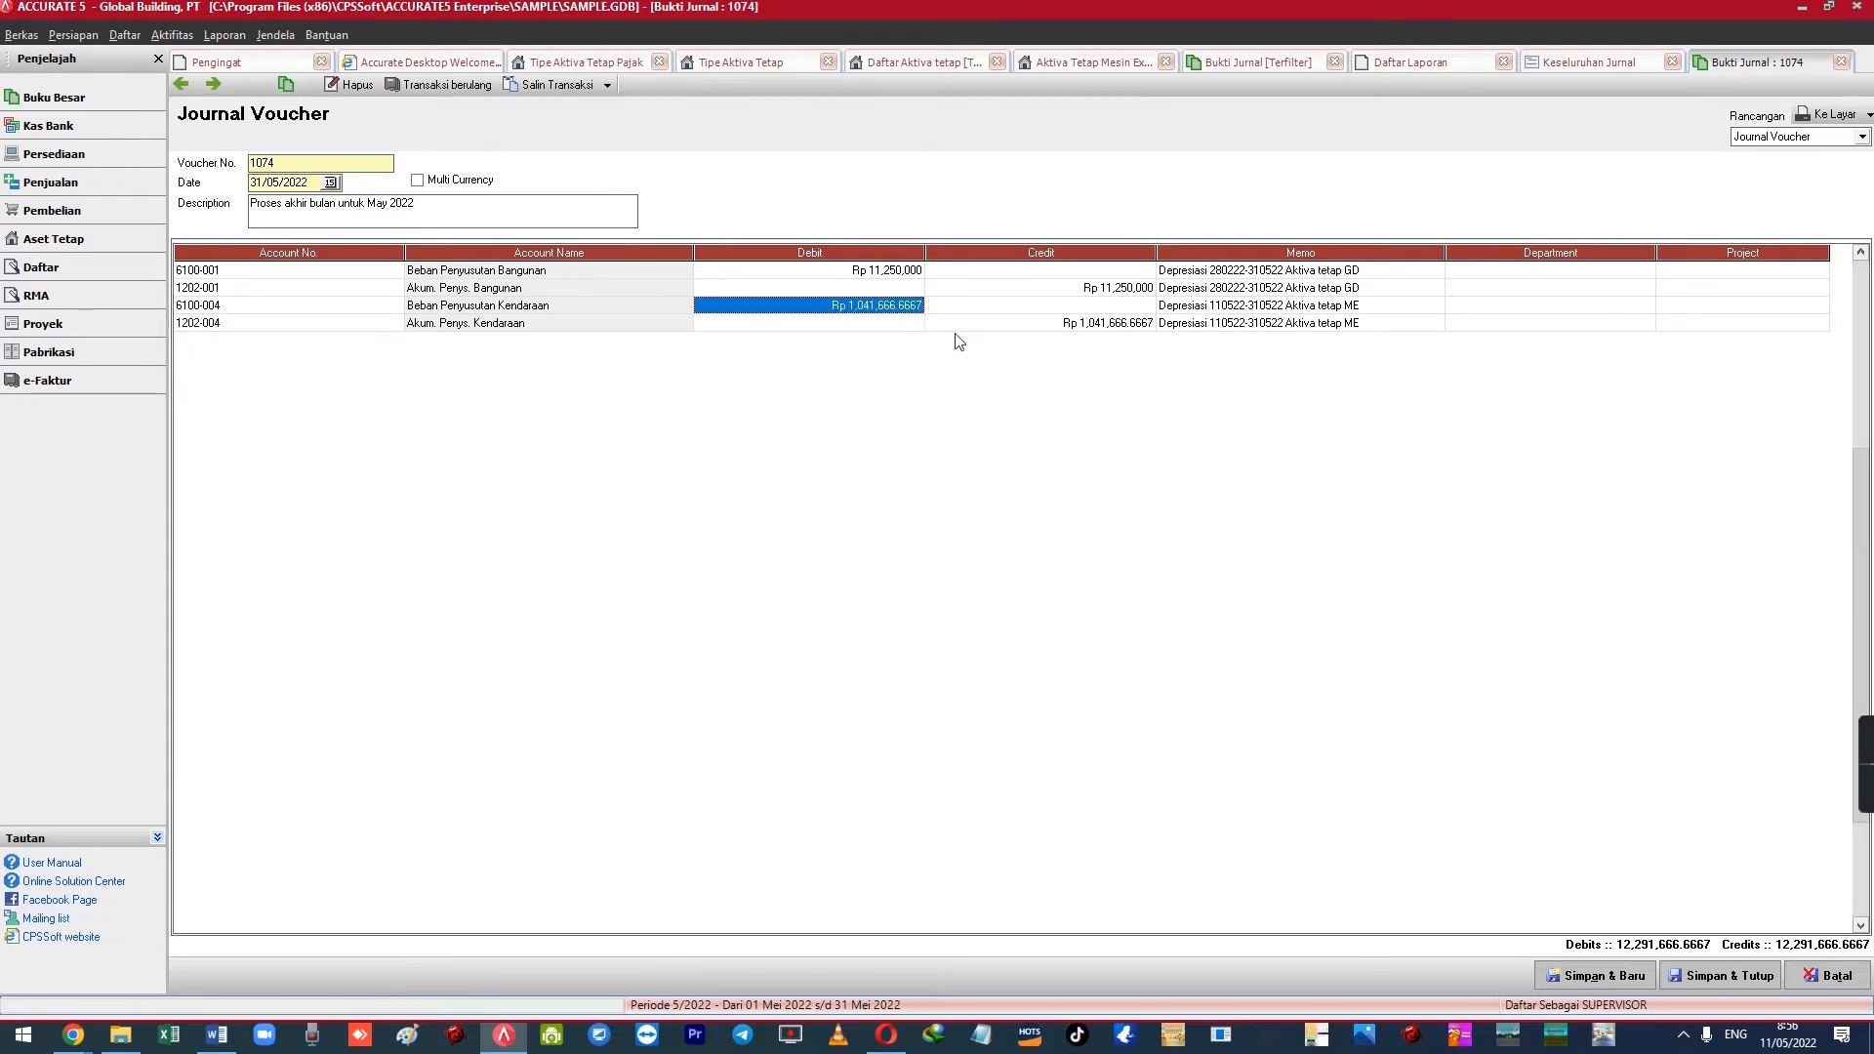
pyautogui.click(945, 326)
pyautogui.moveTo(1446, 252)
pyautogui.mouseDown()
pyautogui.moveTo(1492, 252)
pyautogui.moveTo(1464, 252)
pyautogui.mouseUp()
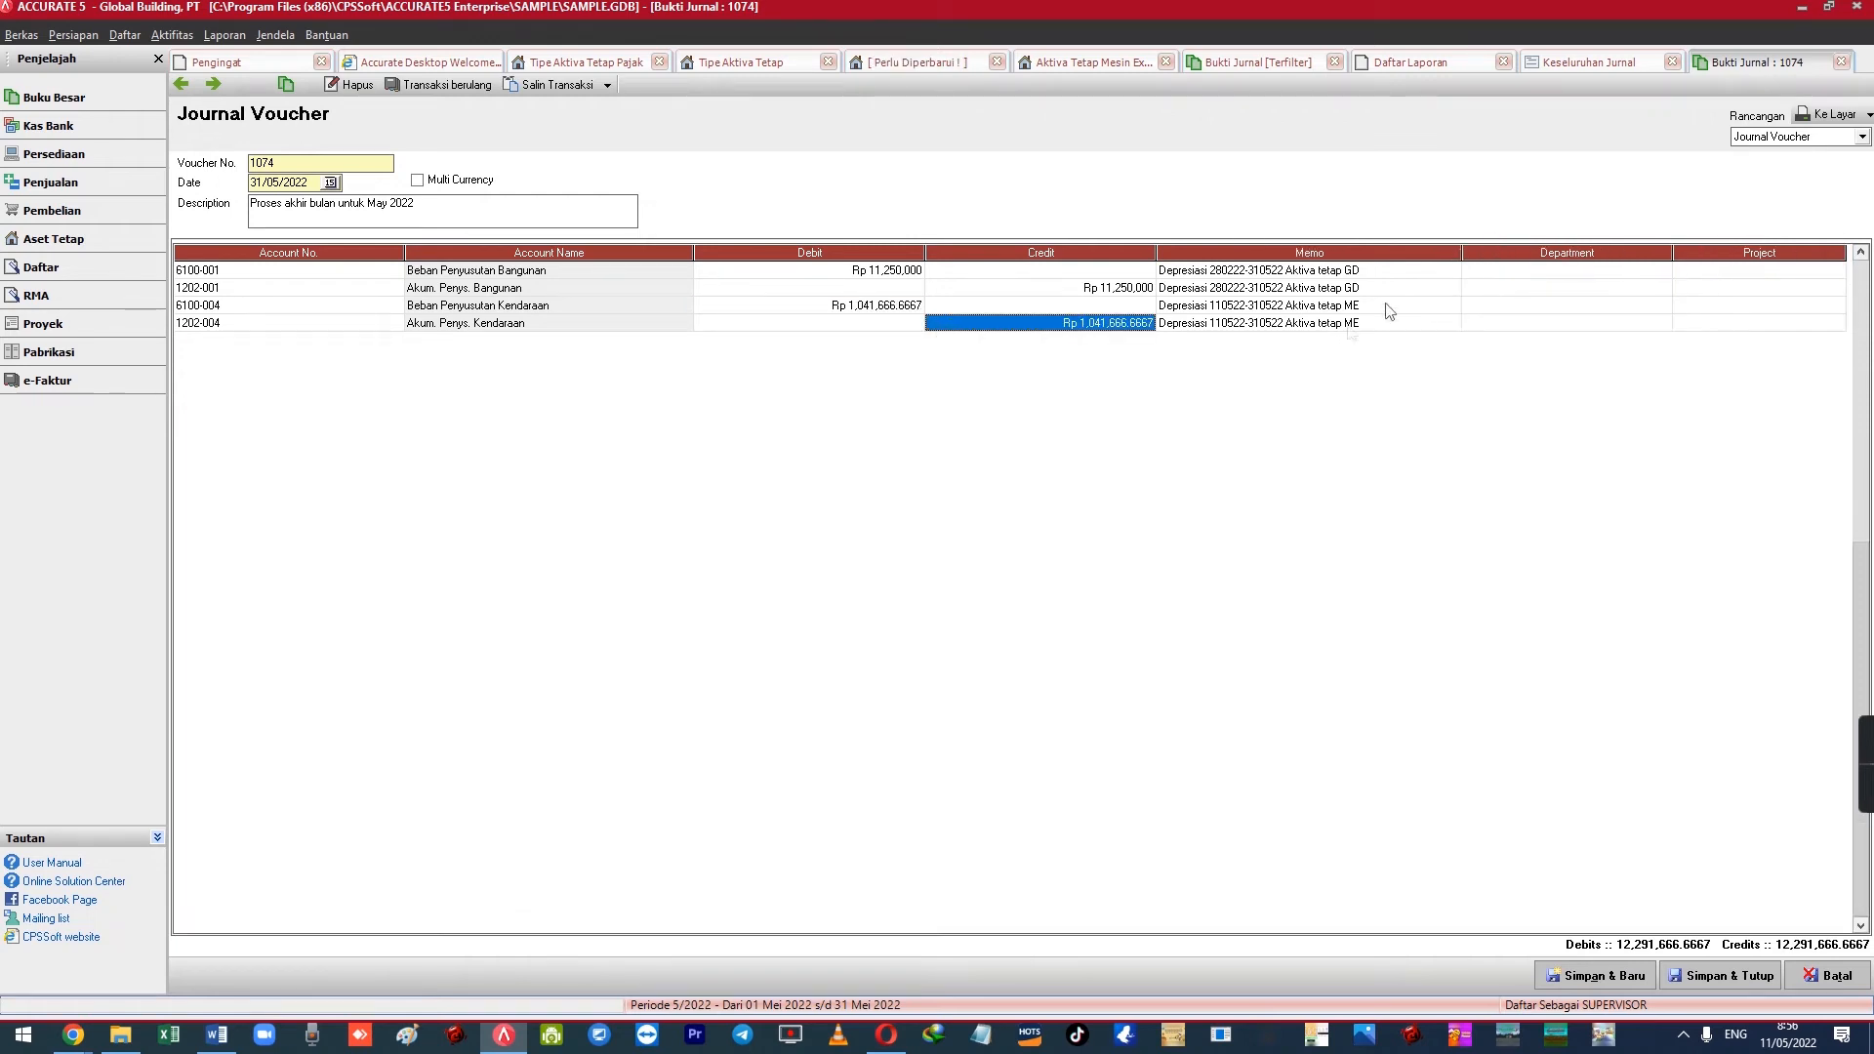
pyautogui.click(1345, 325)
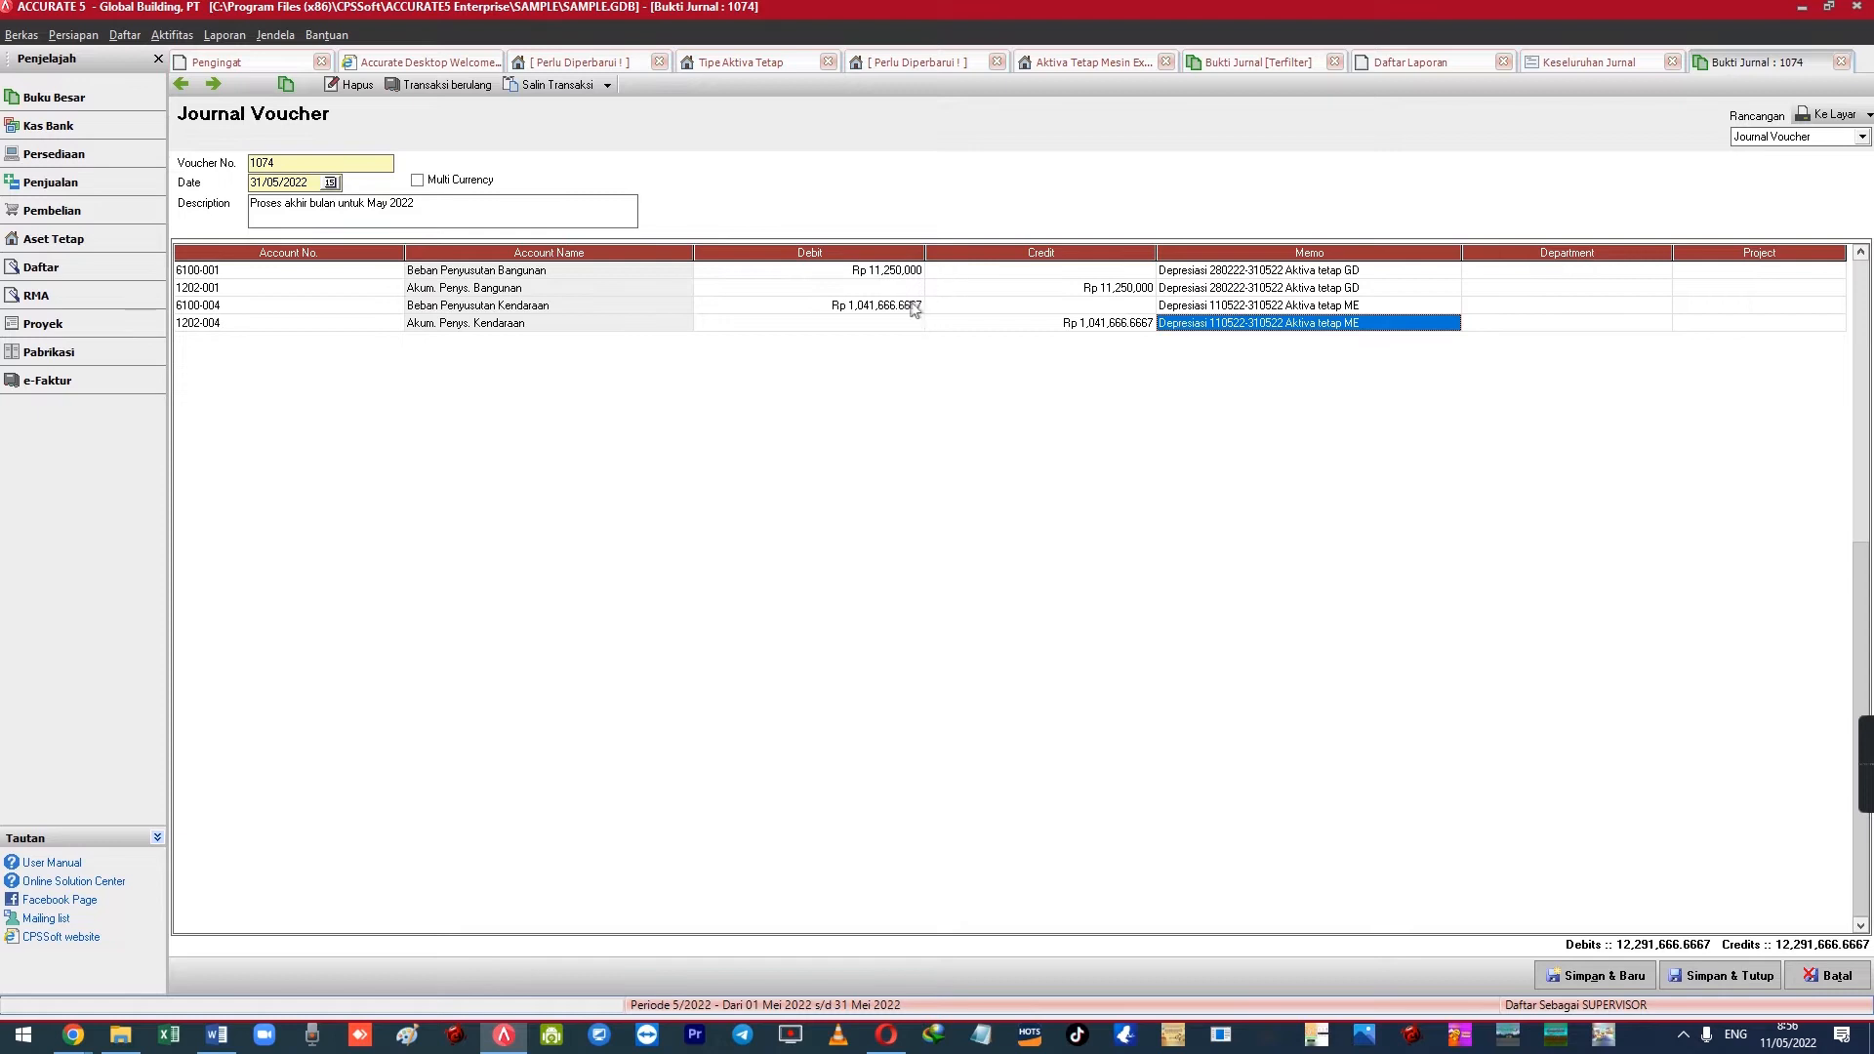
pyautogui.click(914, 308)
pyautogui.click(999, 323)
pyautogui.click(1384, 310)
pyautogui.click(1383, 329)
pyautogui.click(1388, 310)
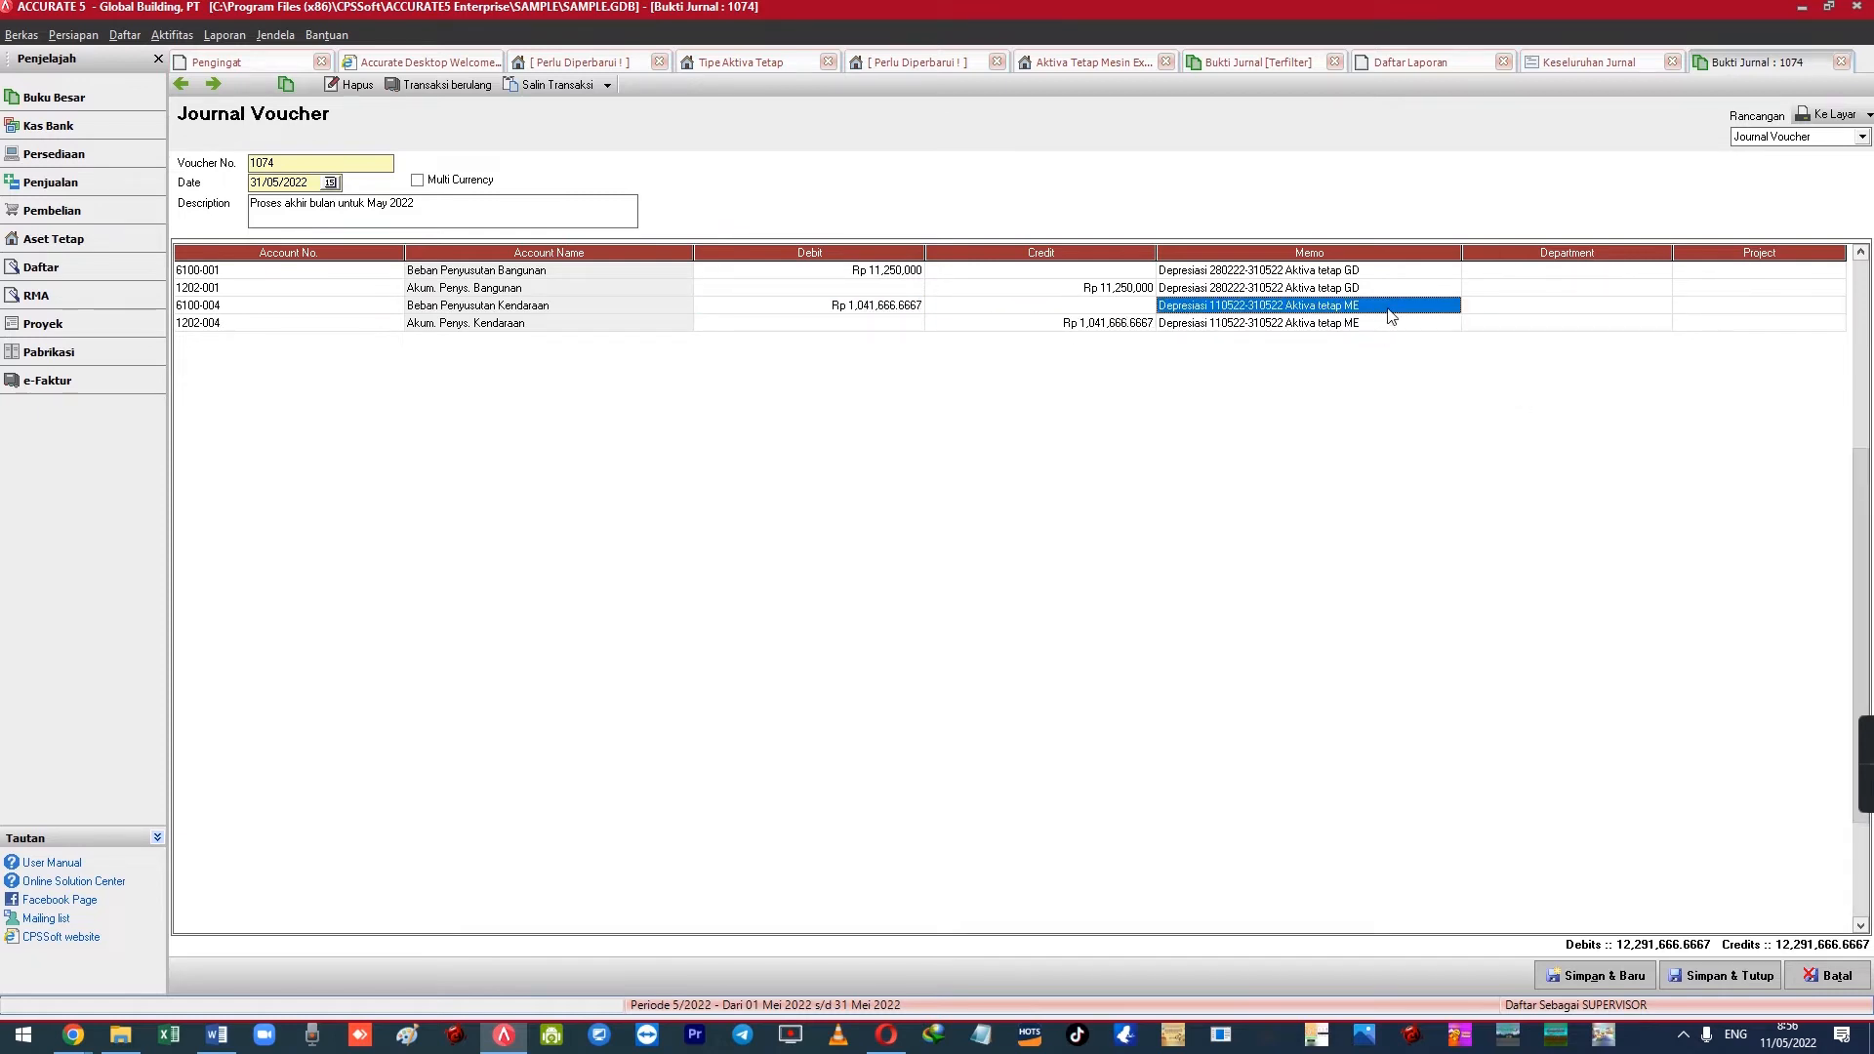
pyautogui.click(907, 308)
pyautogui.click(935, 324)
pyautogui.click(907, 307)
pyautogui.click(935, 324)
pyautogui.click(907, 309)
pyautogui.click(932, 327)
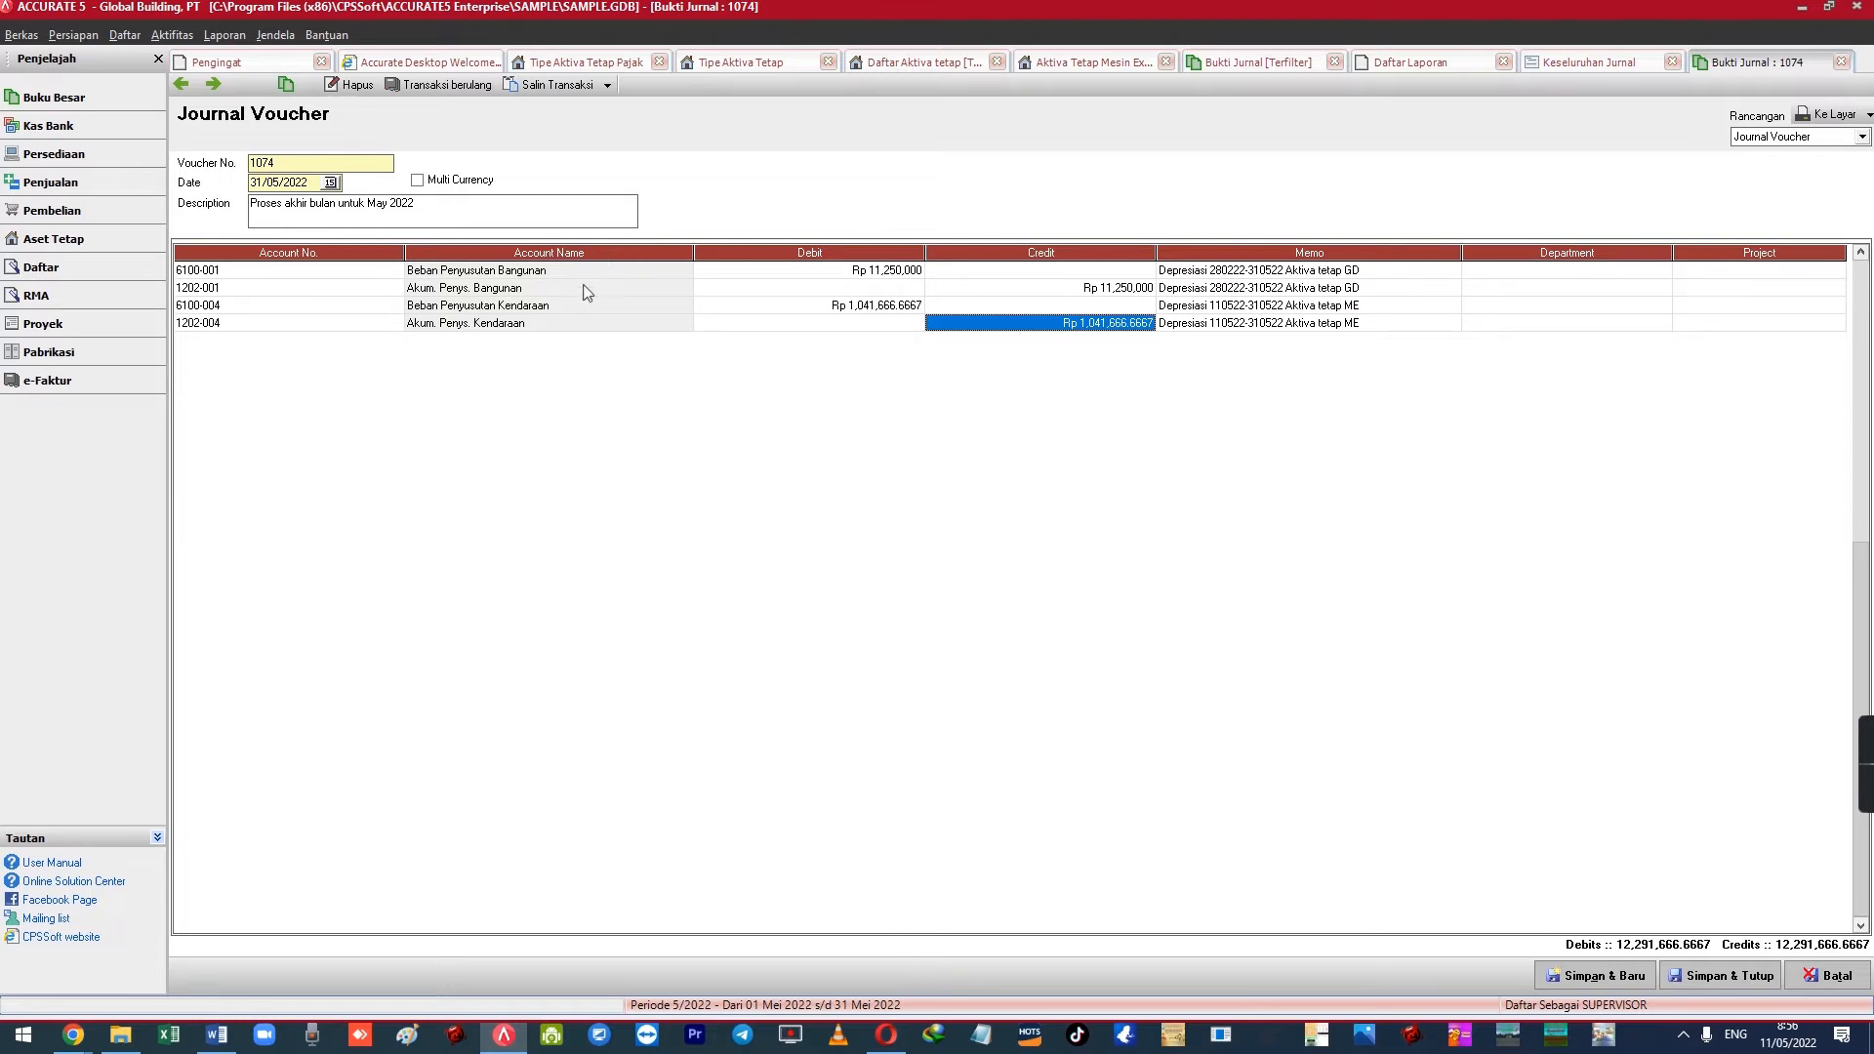
# Launch Windows Calculator and enter the 200,000,000 asset cost
pyautogui.press('XF86Calculator')
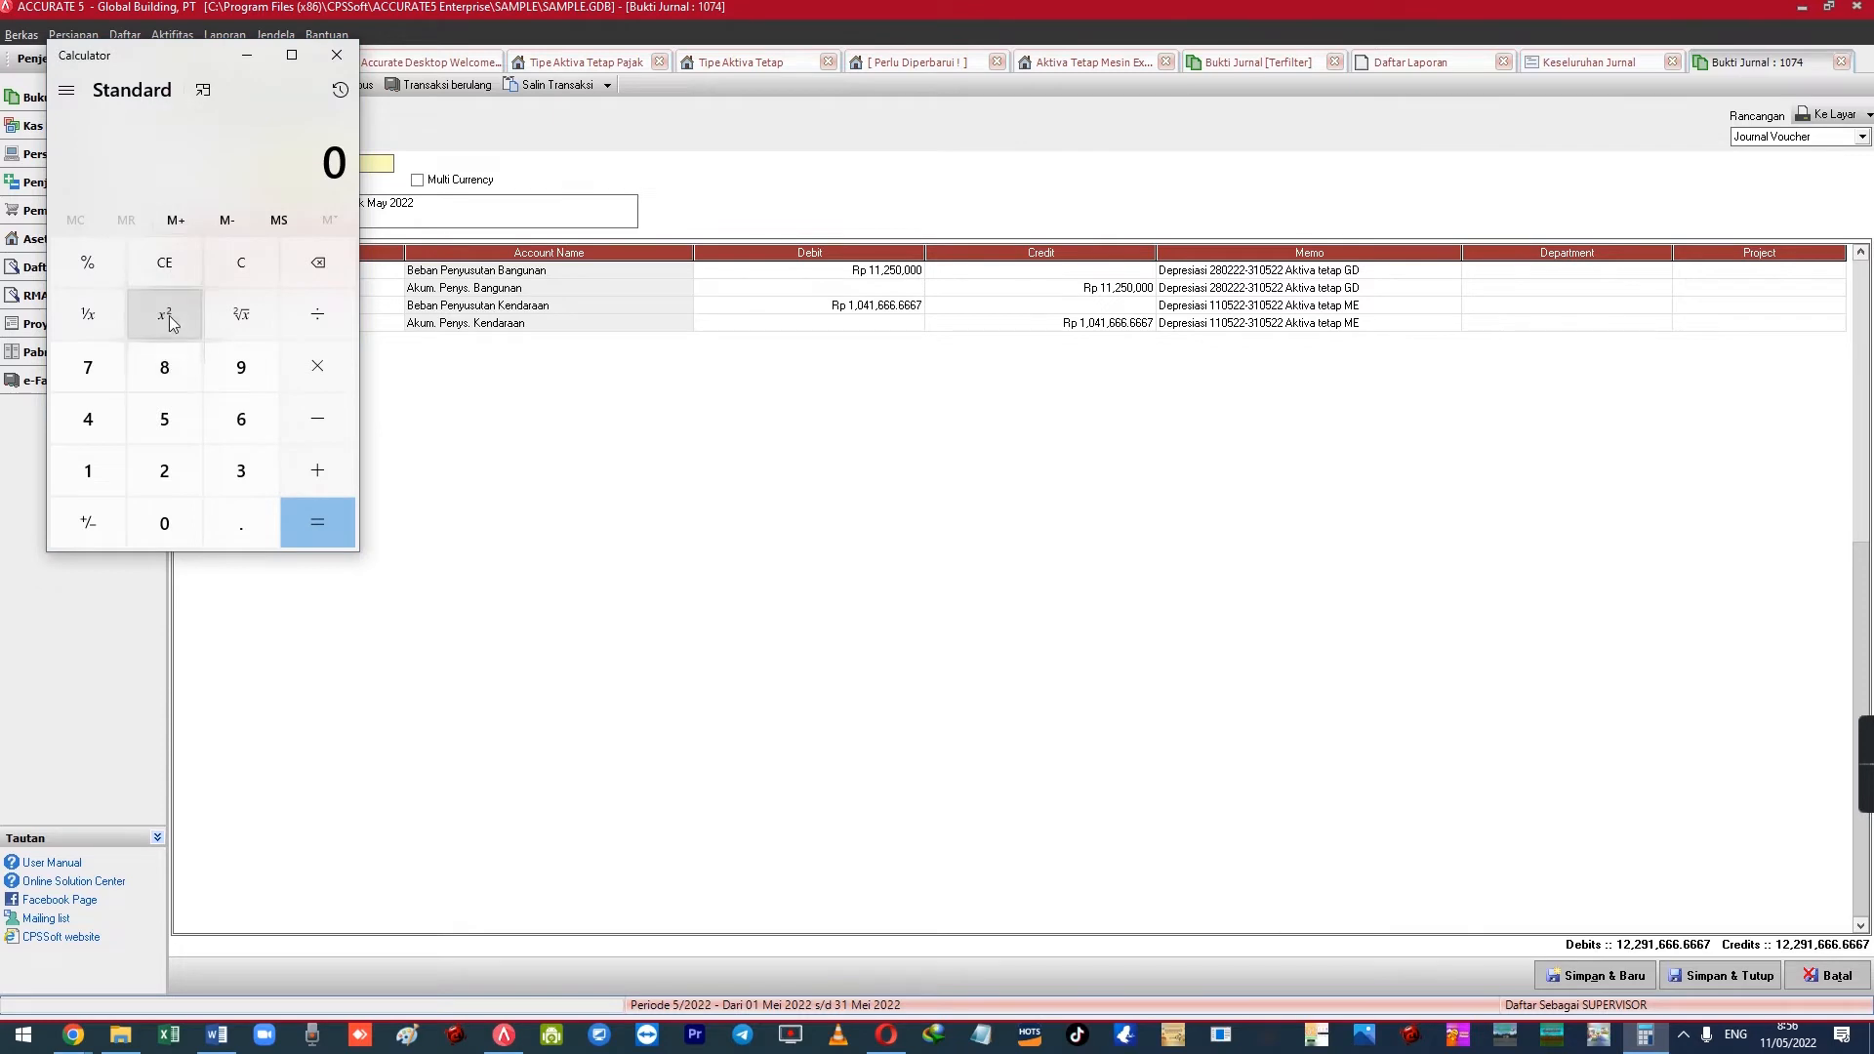
pyautogui.click(164, 466)
pyautogui.click(164, 514)
pyautogui.doubleClick(164, 514)
pyautogui.tripleClick(164, 513)
pyautogui.doubleClick(164, 514)
# Divide by 12 and by 16 to get 1,041,666.6667, then move the calculator aside
pyautogui.click(317, 313)
pyautogui.click(88, 471)
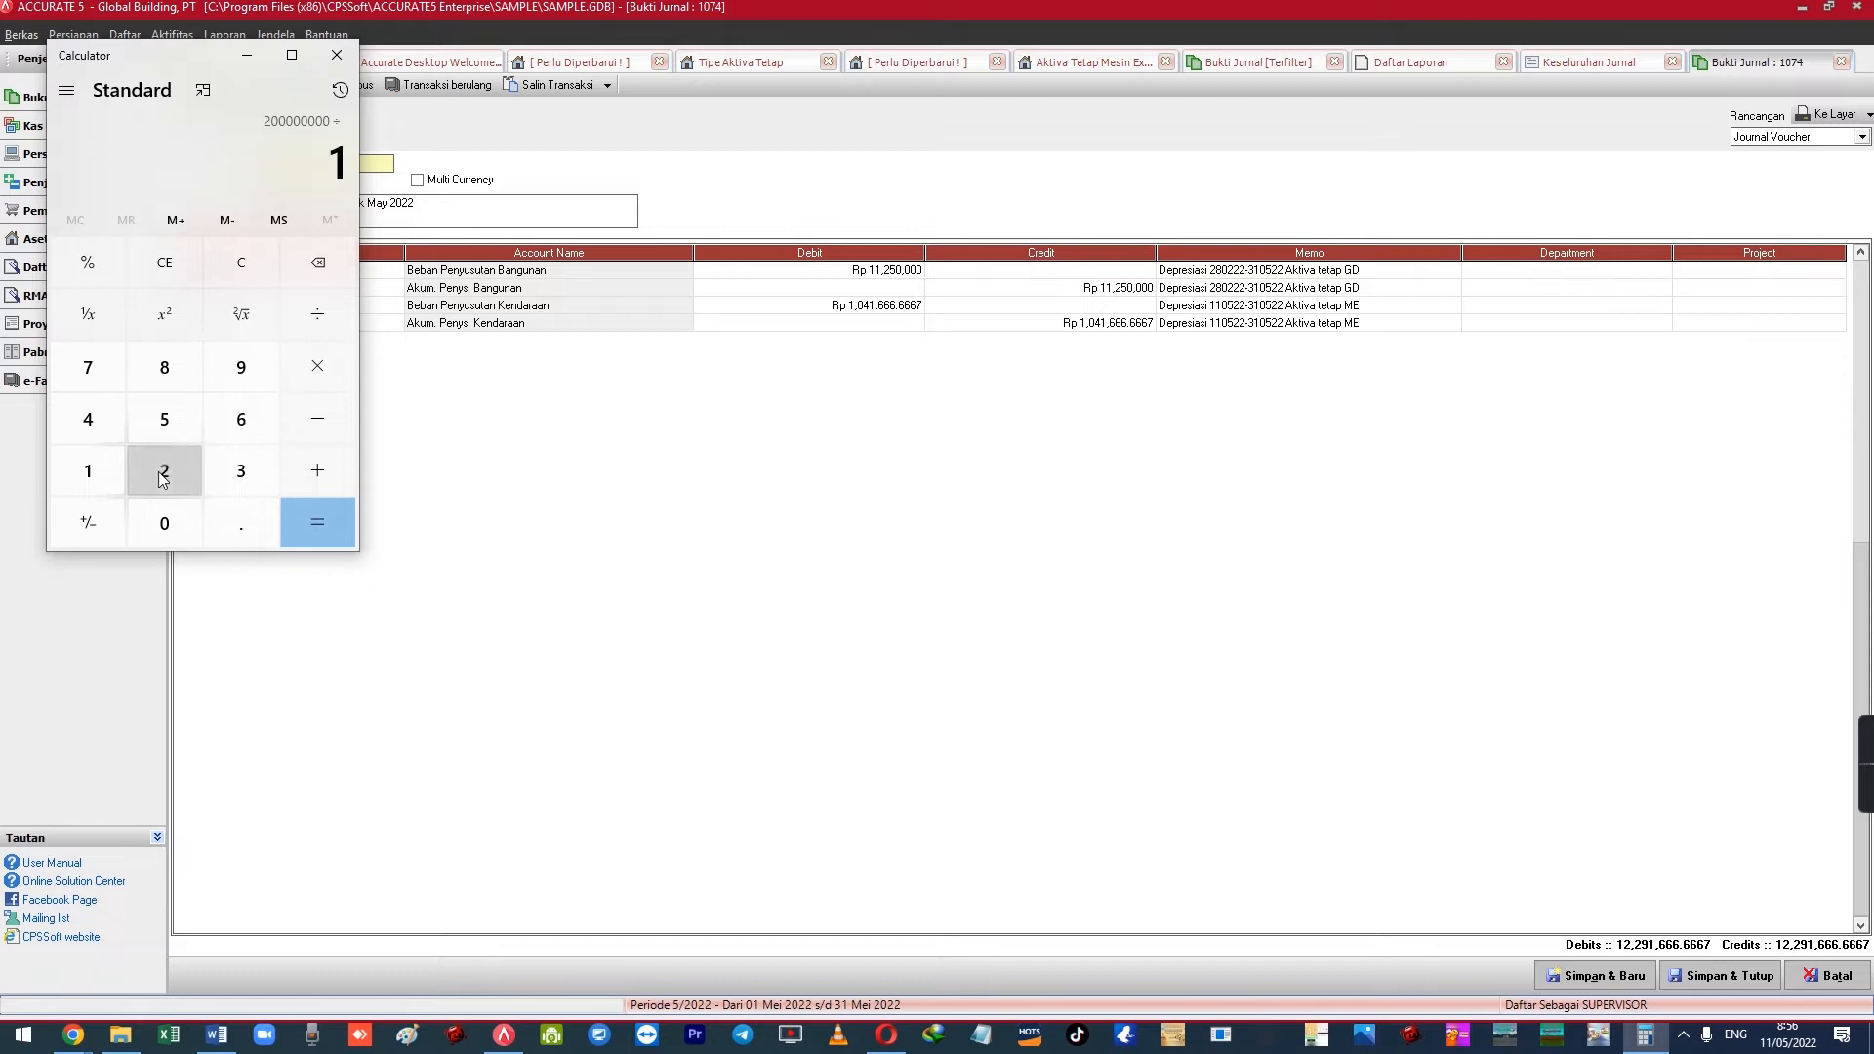
pyautogui.click(162, 473)
pyautogui.click(317, 314)
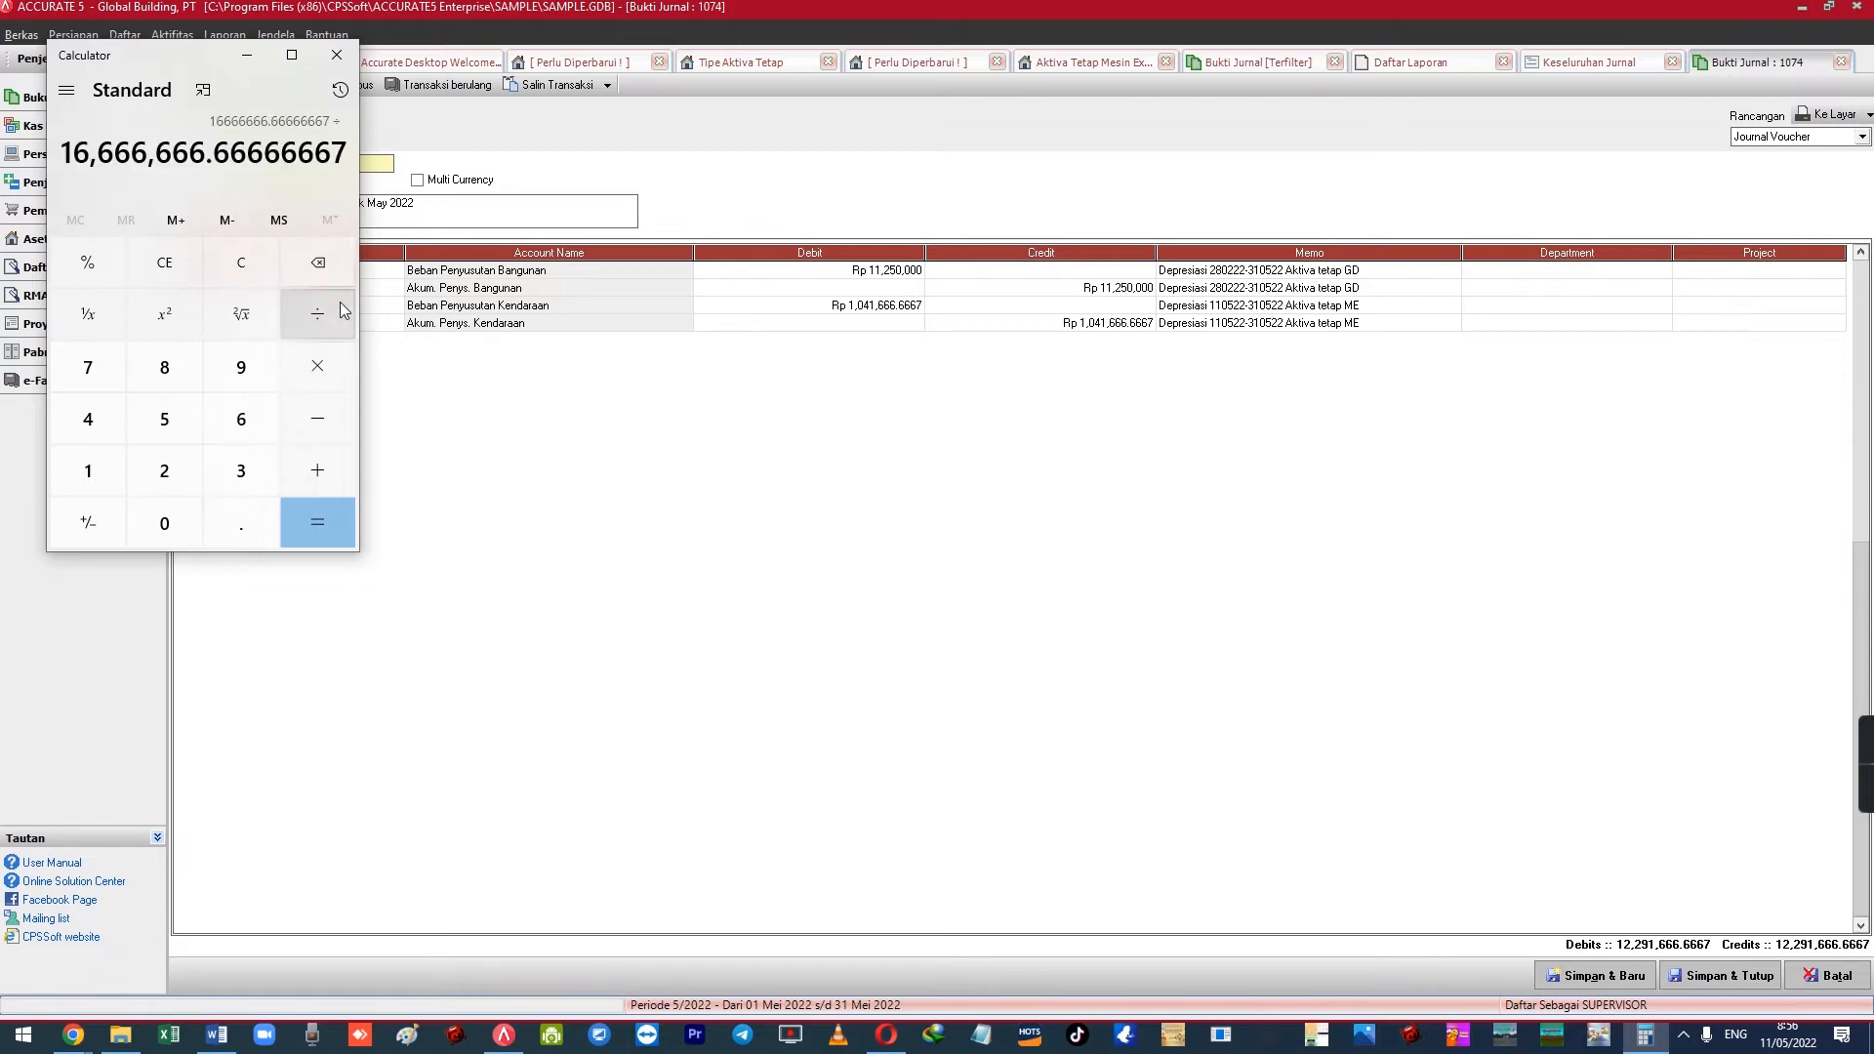
pyautogui.click(88, 470)
pyautogui.click(241, 419)
pyautogui.click(308, 525)
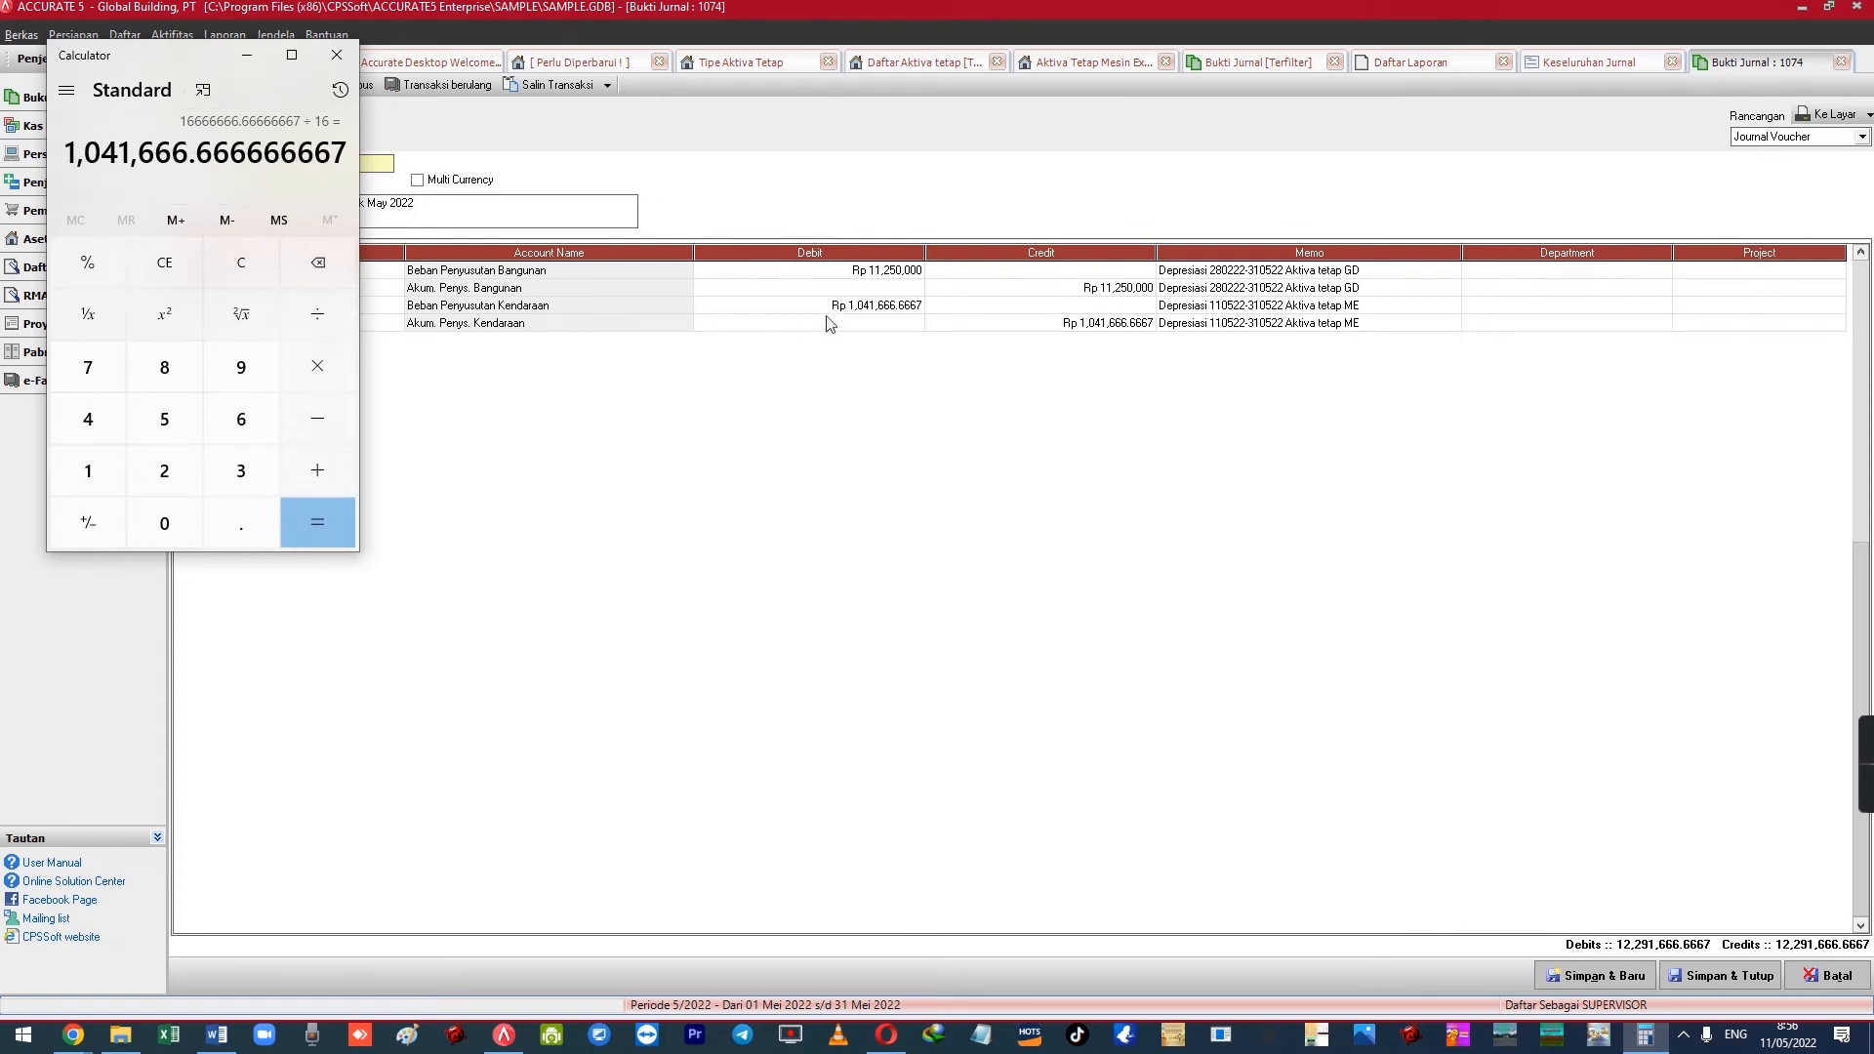
pyautogui.moveTo(206, 58); pyautogui.dragTo(211, 237)
pyautogui.click(252, 234)
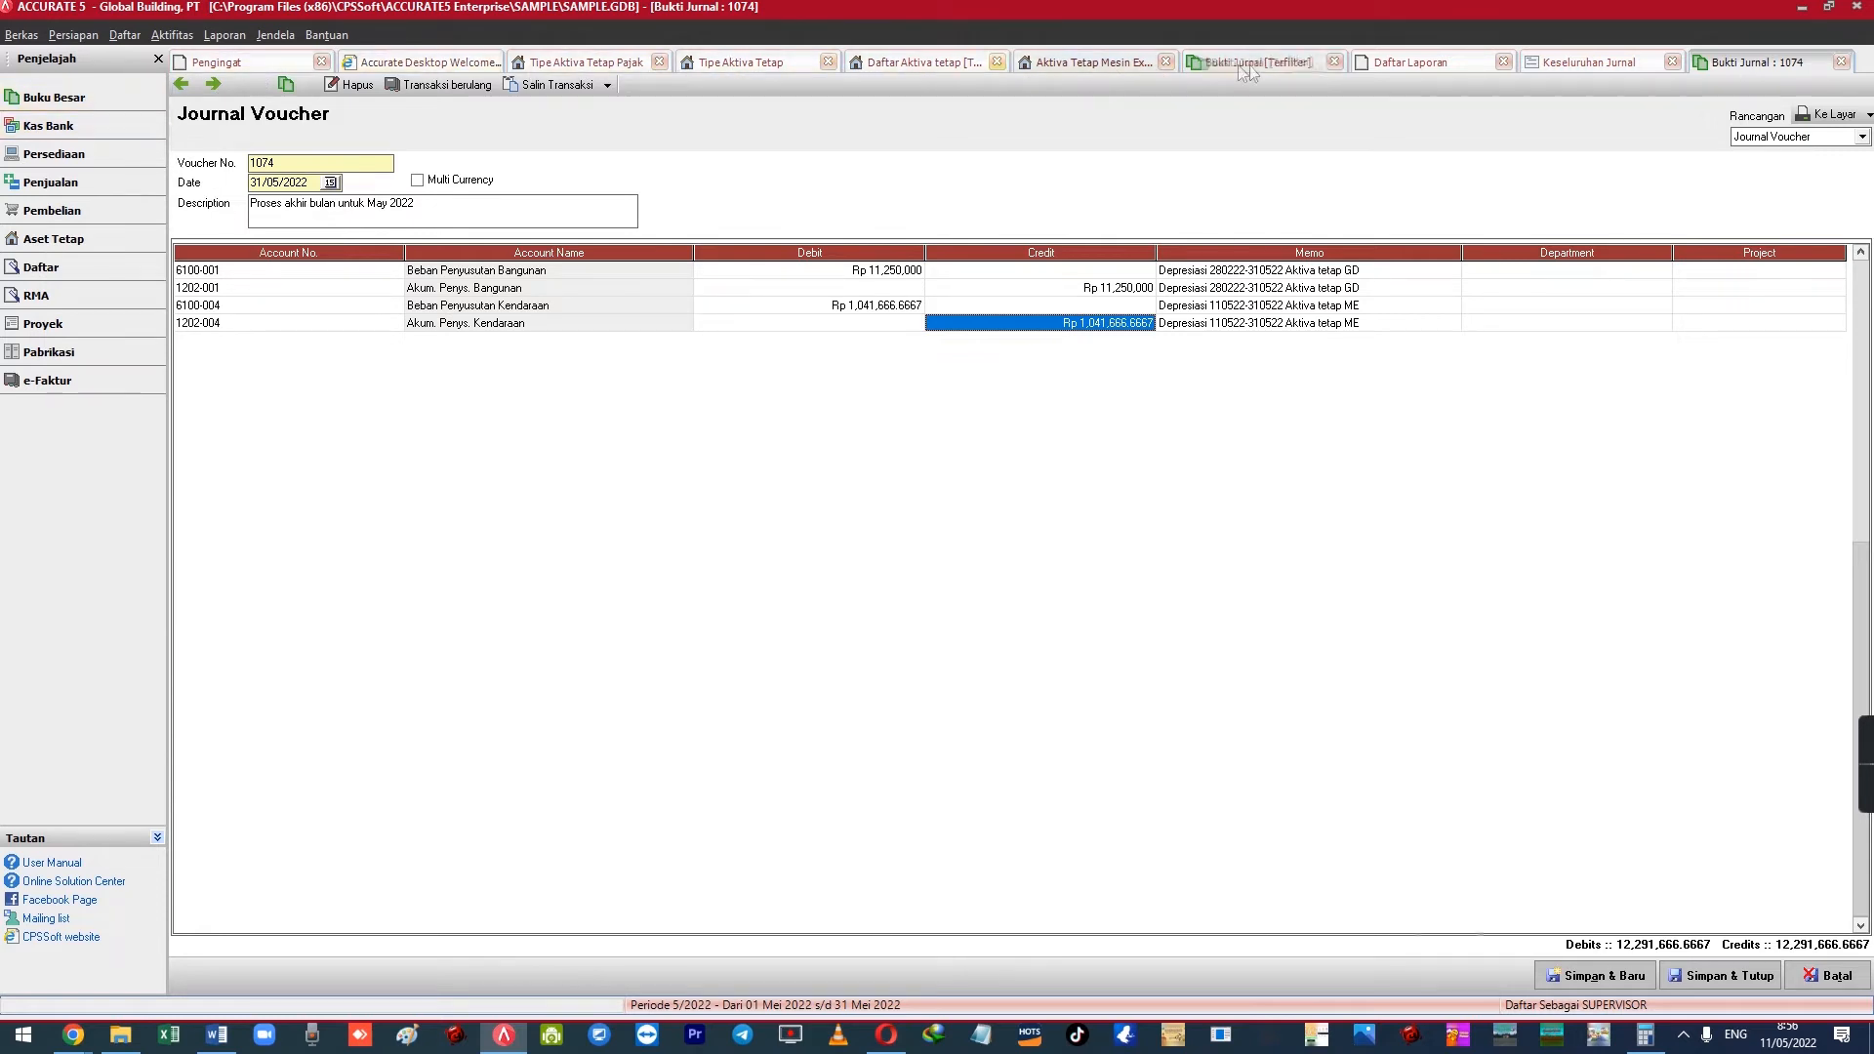
# Load MESIN-01 via Aktiva Tetap Baru and view its 1,041,666.67 accumulated depreciation and 198,958,333.33 book value
pyautogui.click(172, 34)
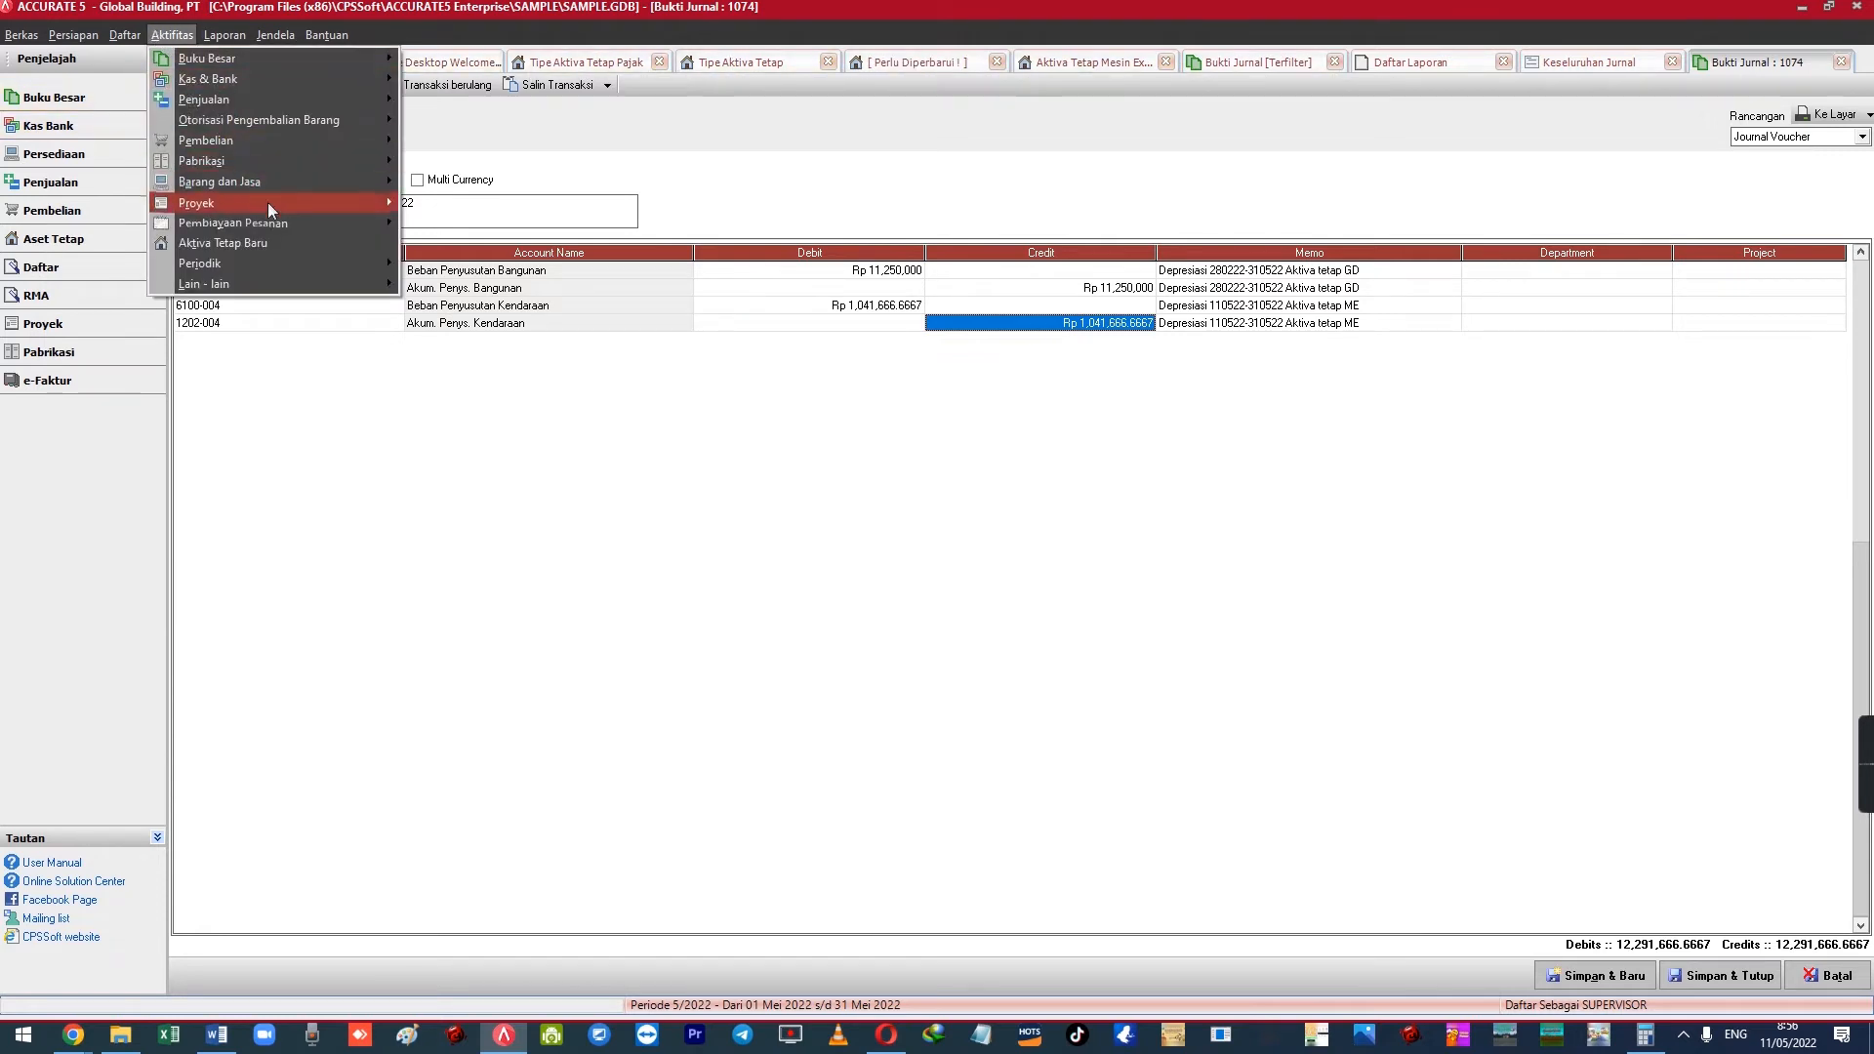
pyautogui.click(271, 244)
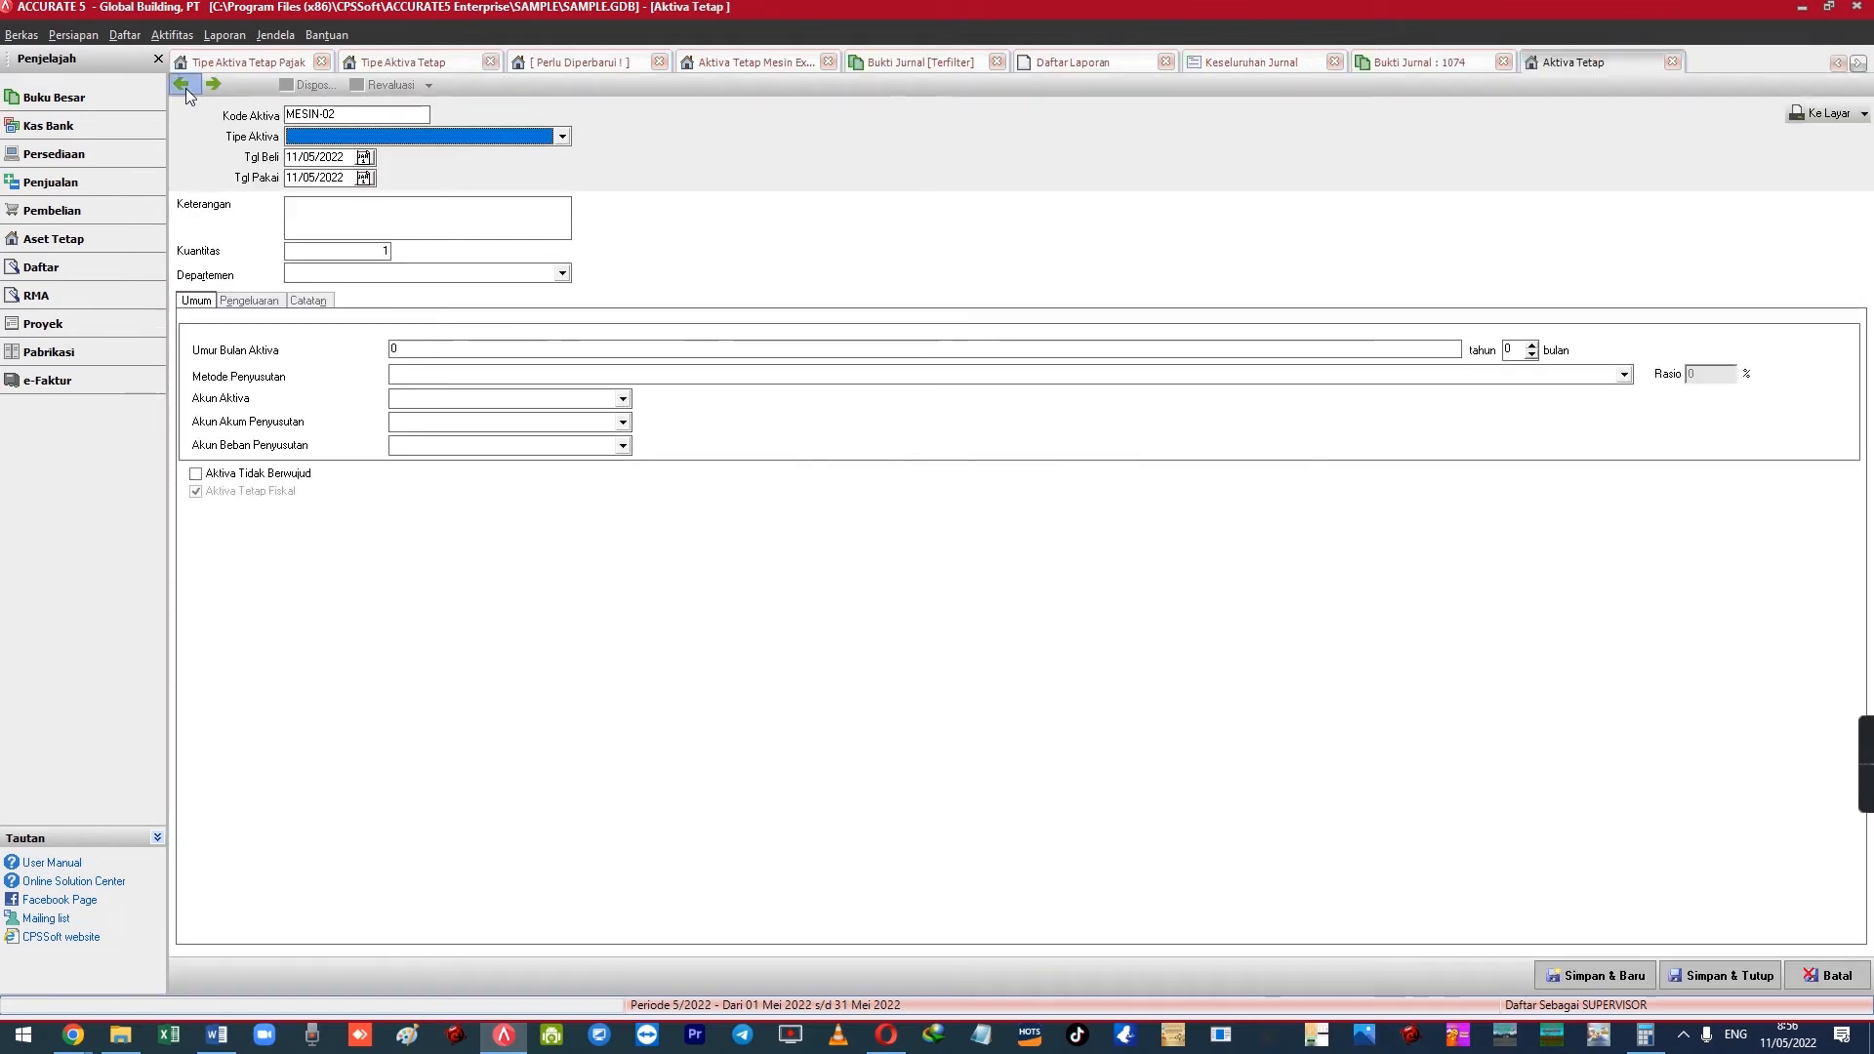
pyautogui.click(264, 302)
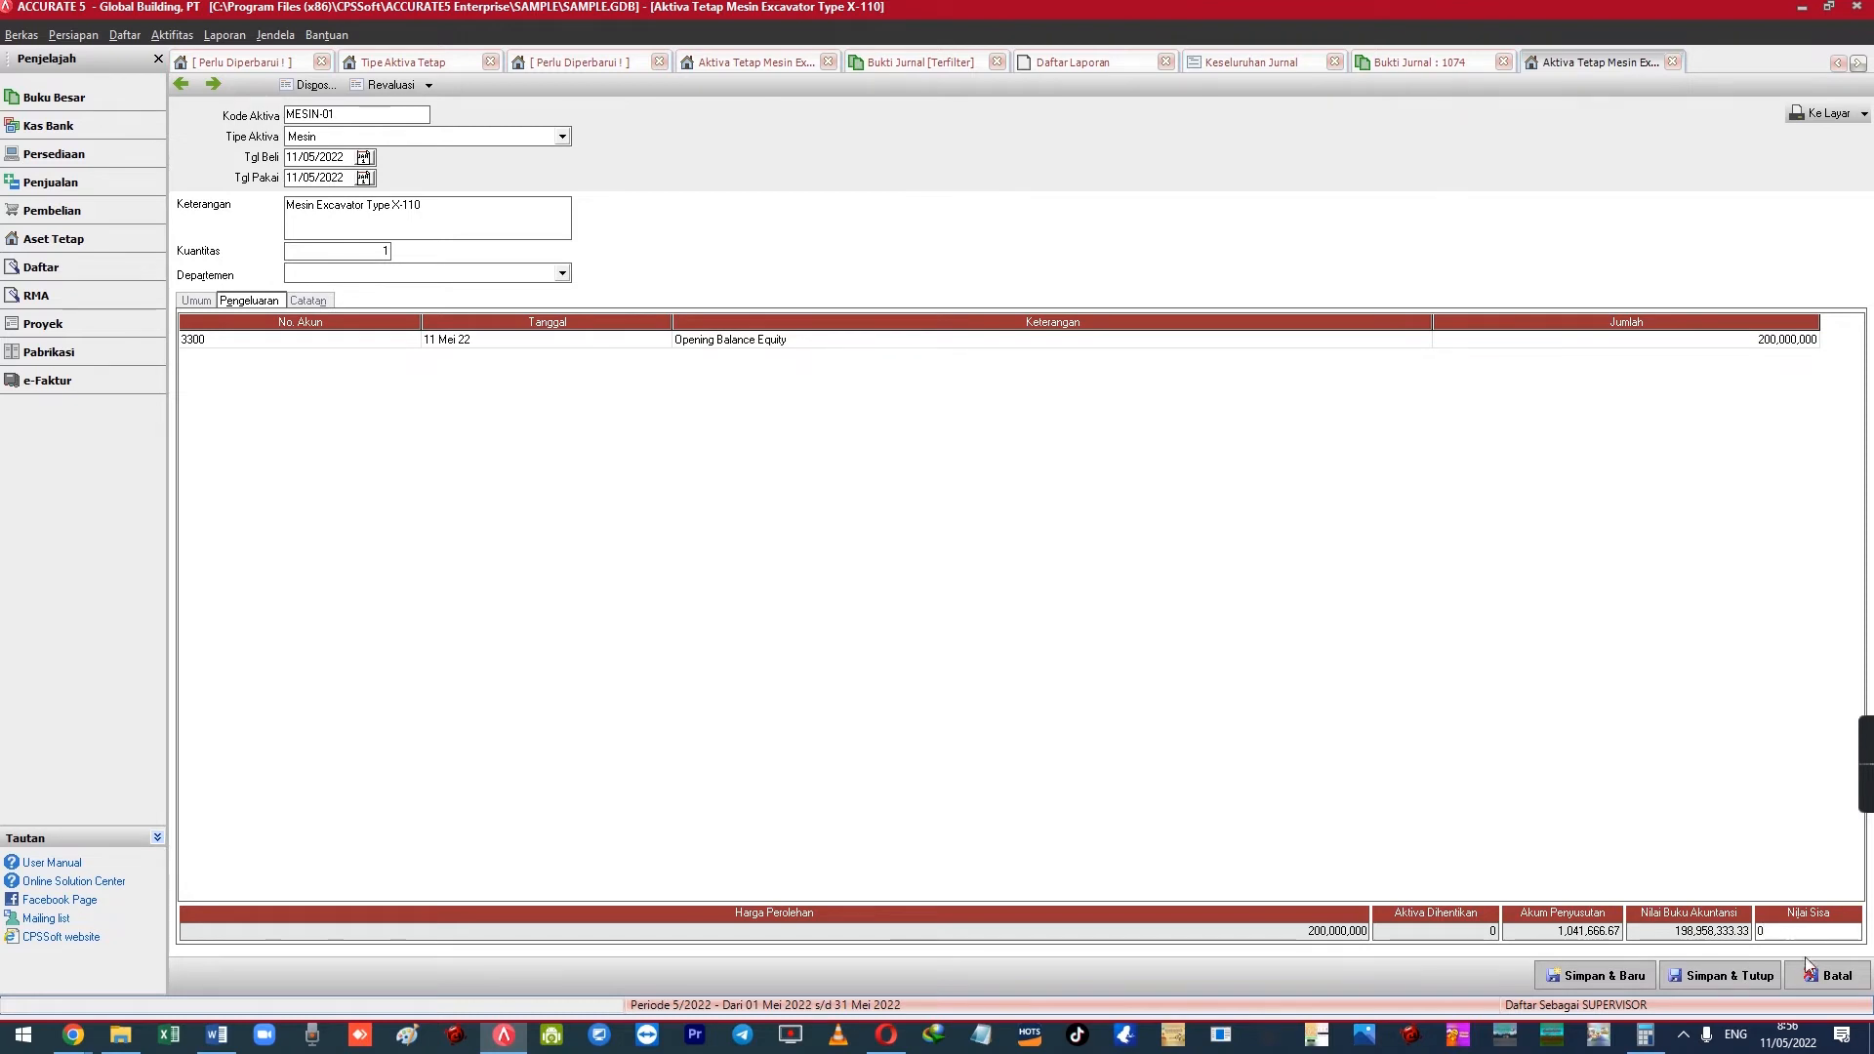
pyautogui.click(1783, 926)
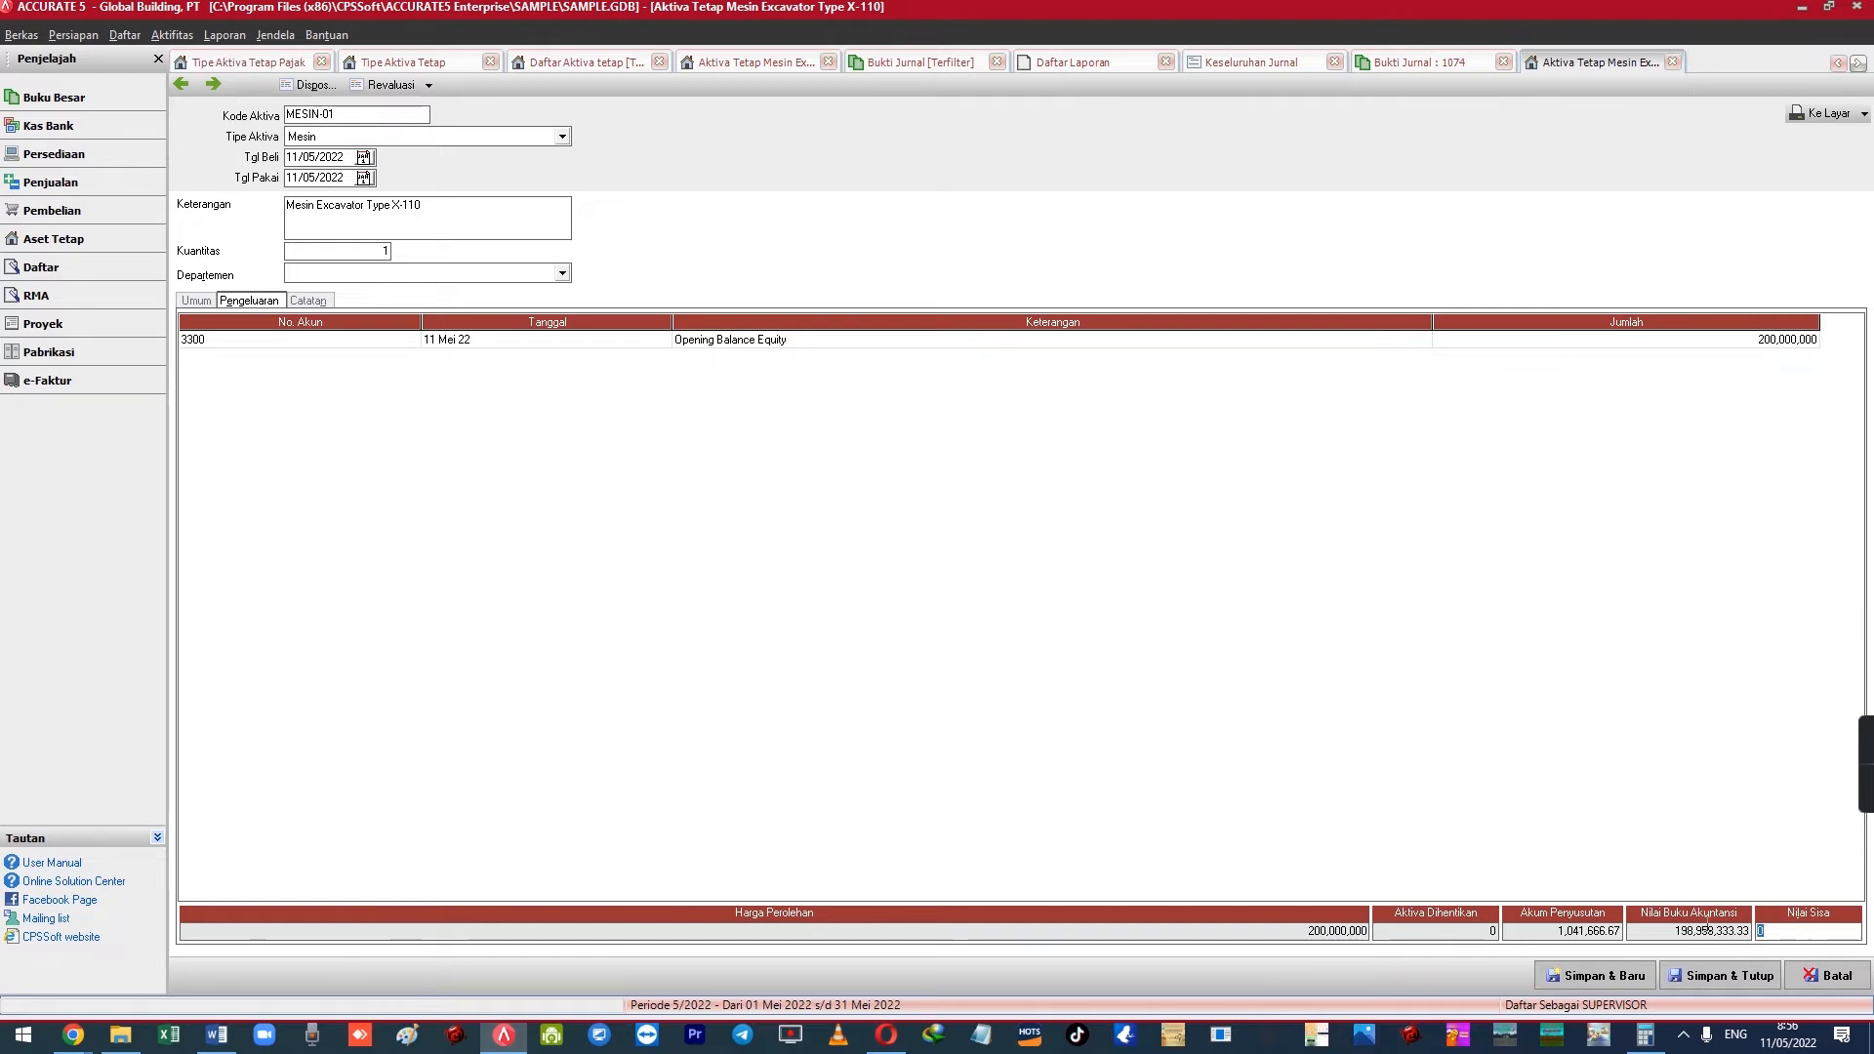
pyautogui.press('Return')
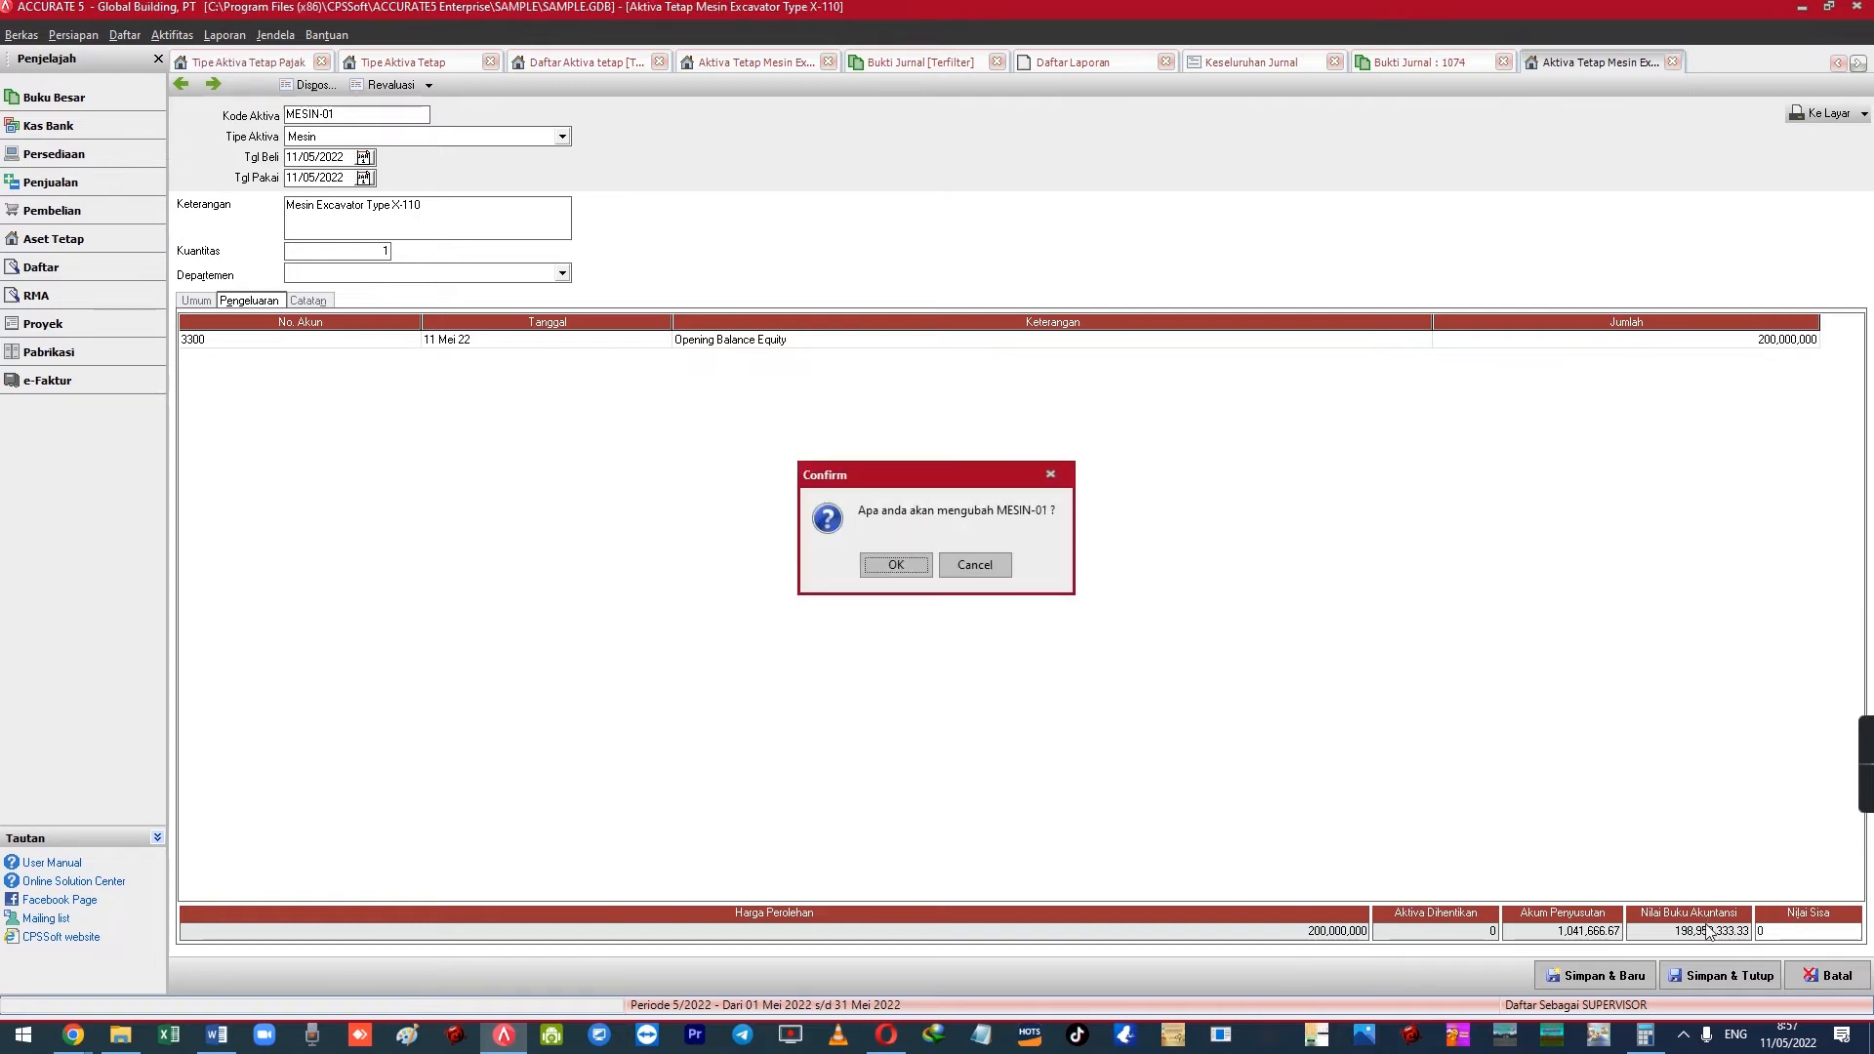
# Enter 10,000,000 as MESIN-01's Nilai Sisa, then delete it so the residual value is blank
pyautogui.press('Return')
pyautogui.press('Tab')
pyautogui.press('Return')
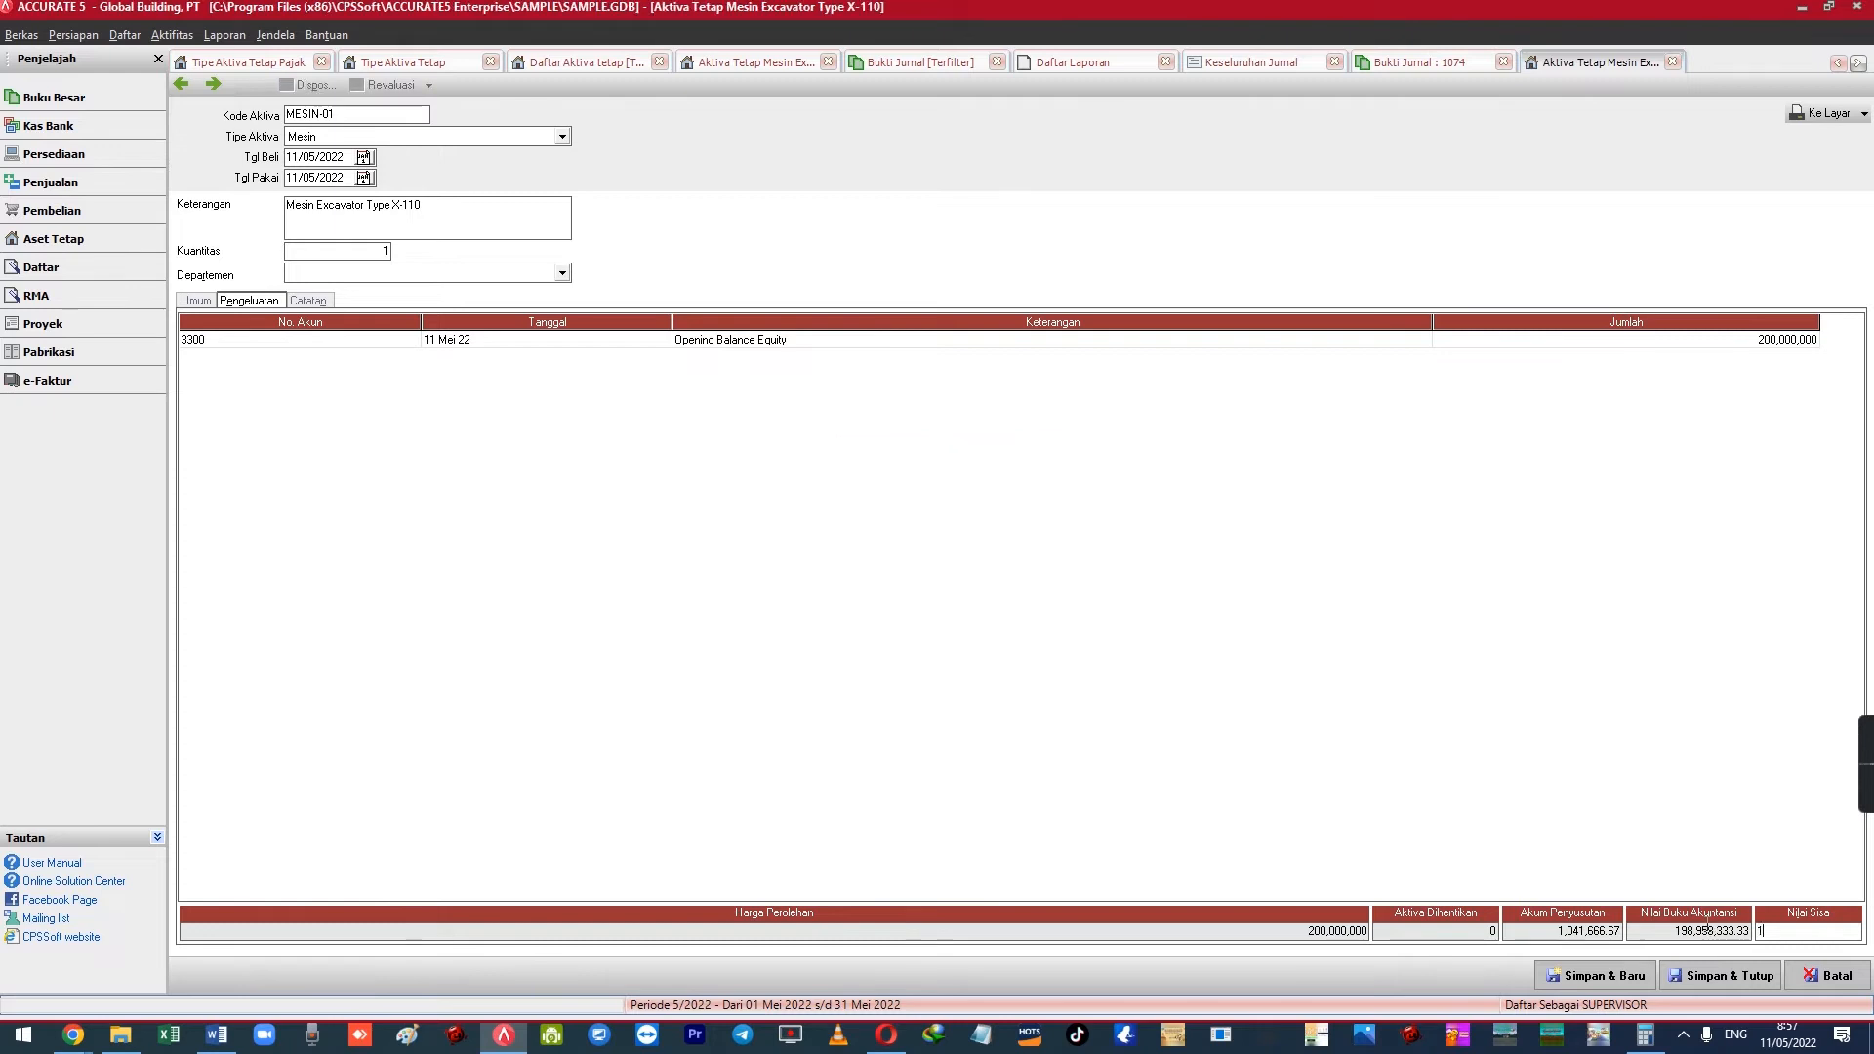
pyautogui.write('00,000,00')
pyautogui.press('Tab')
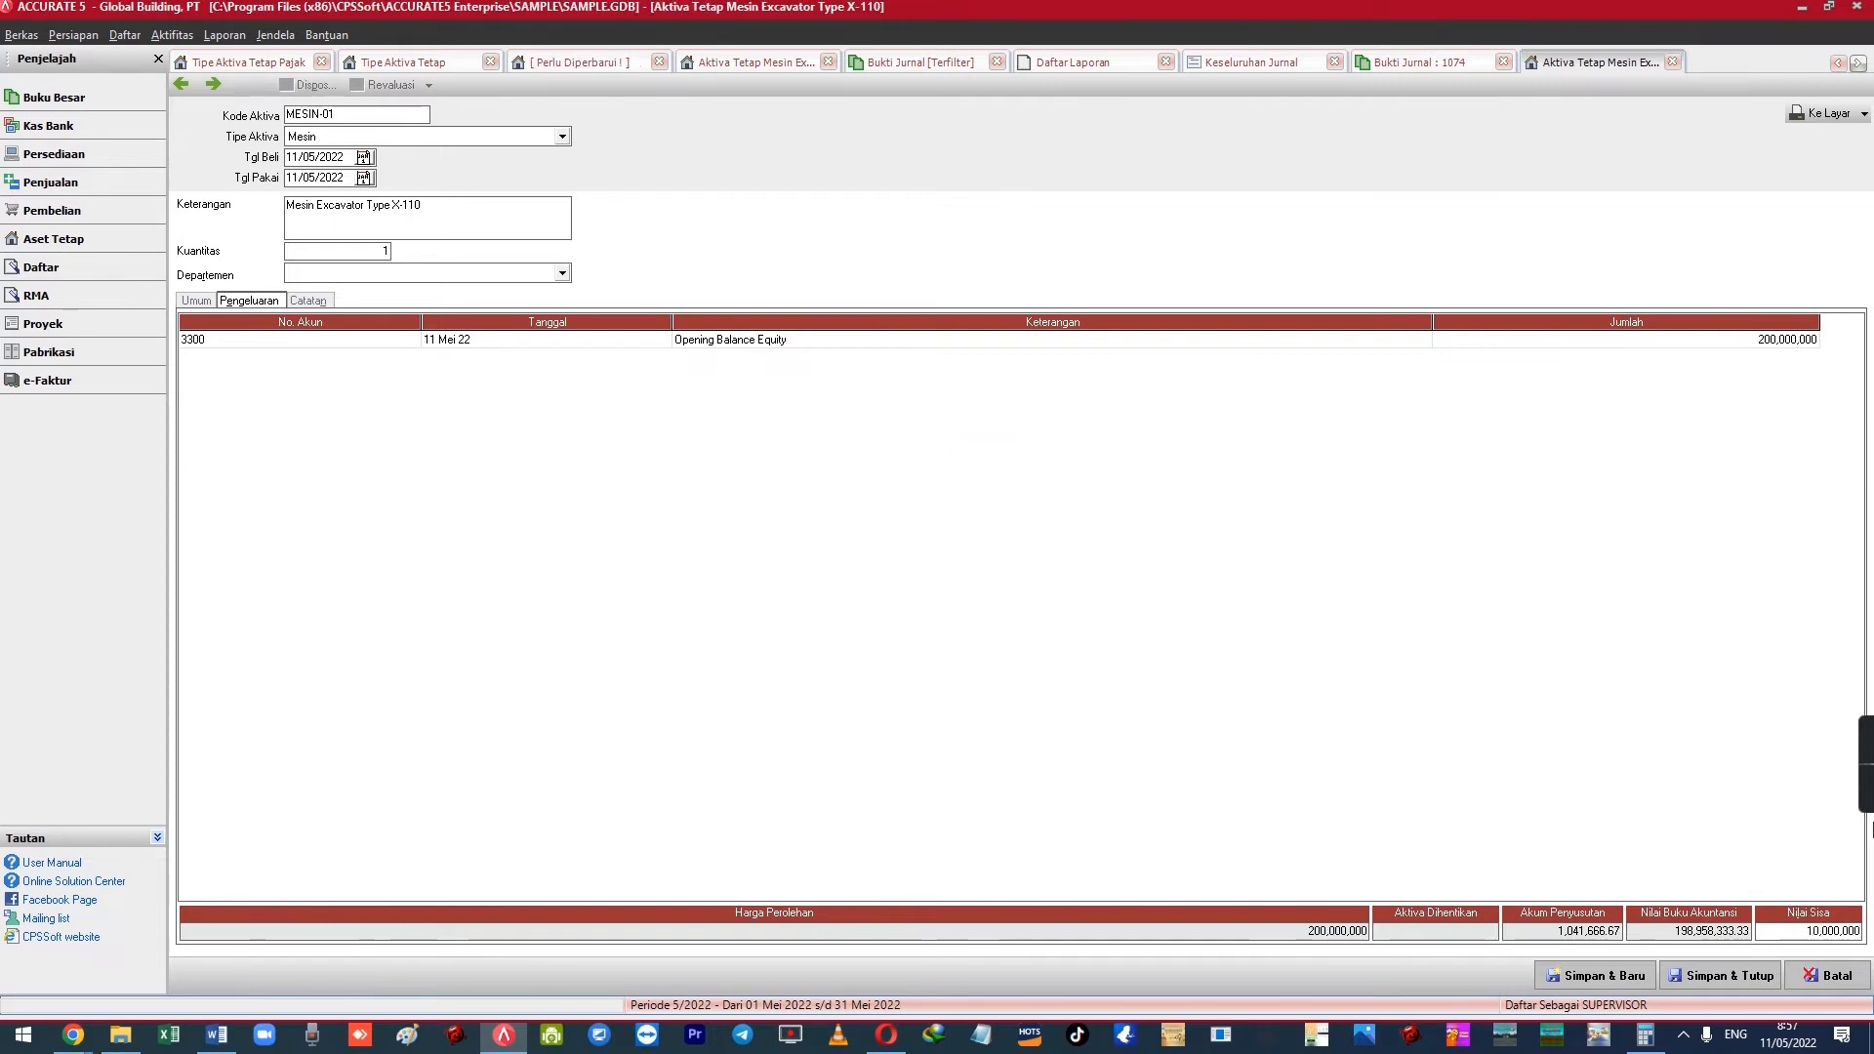
pyautogui.click(1612, 345)
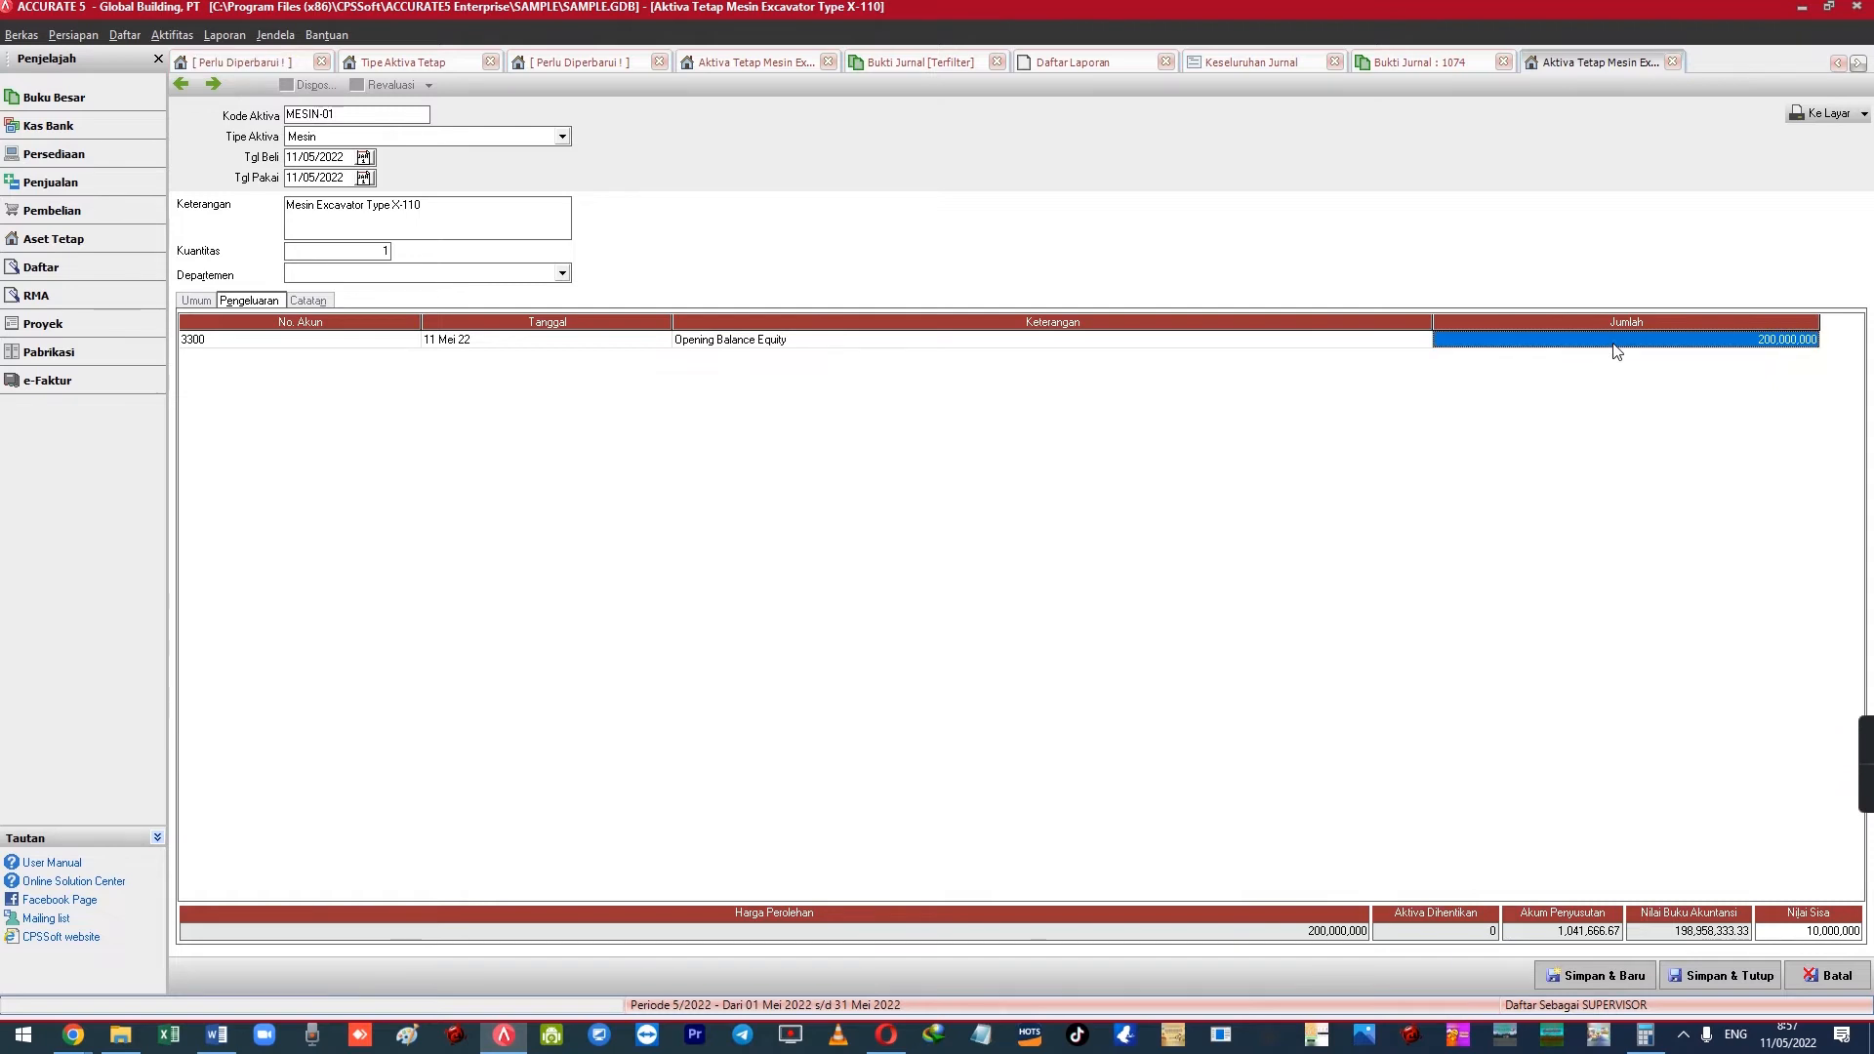
pyautogui.click(1802, 931)
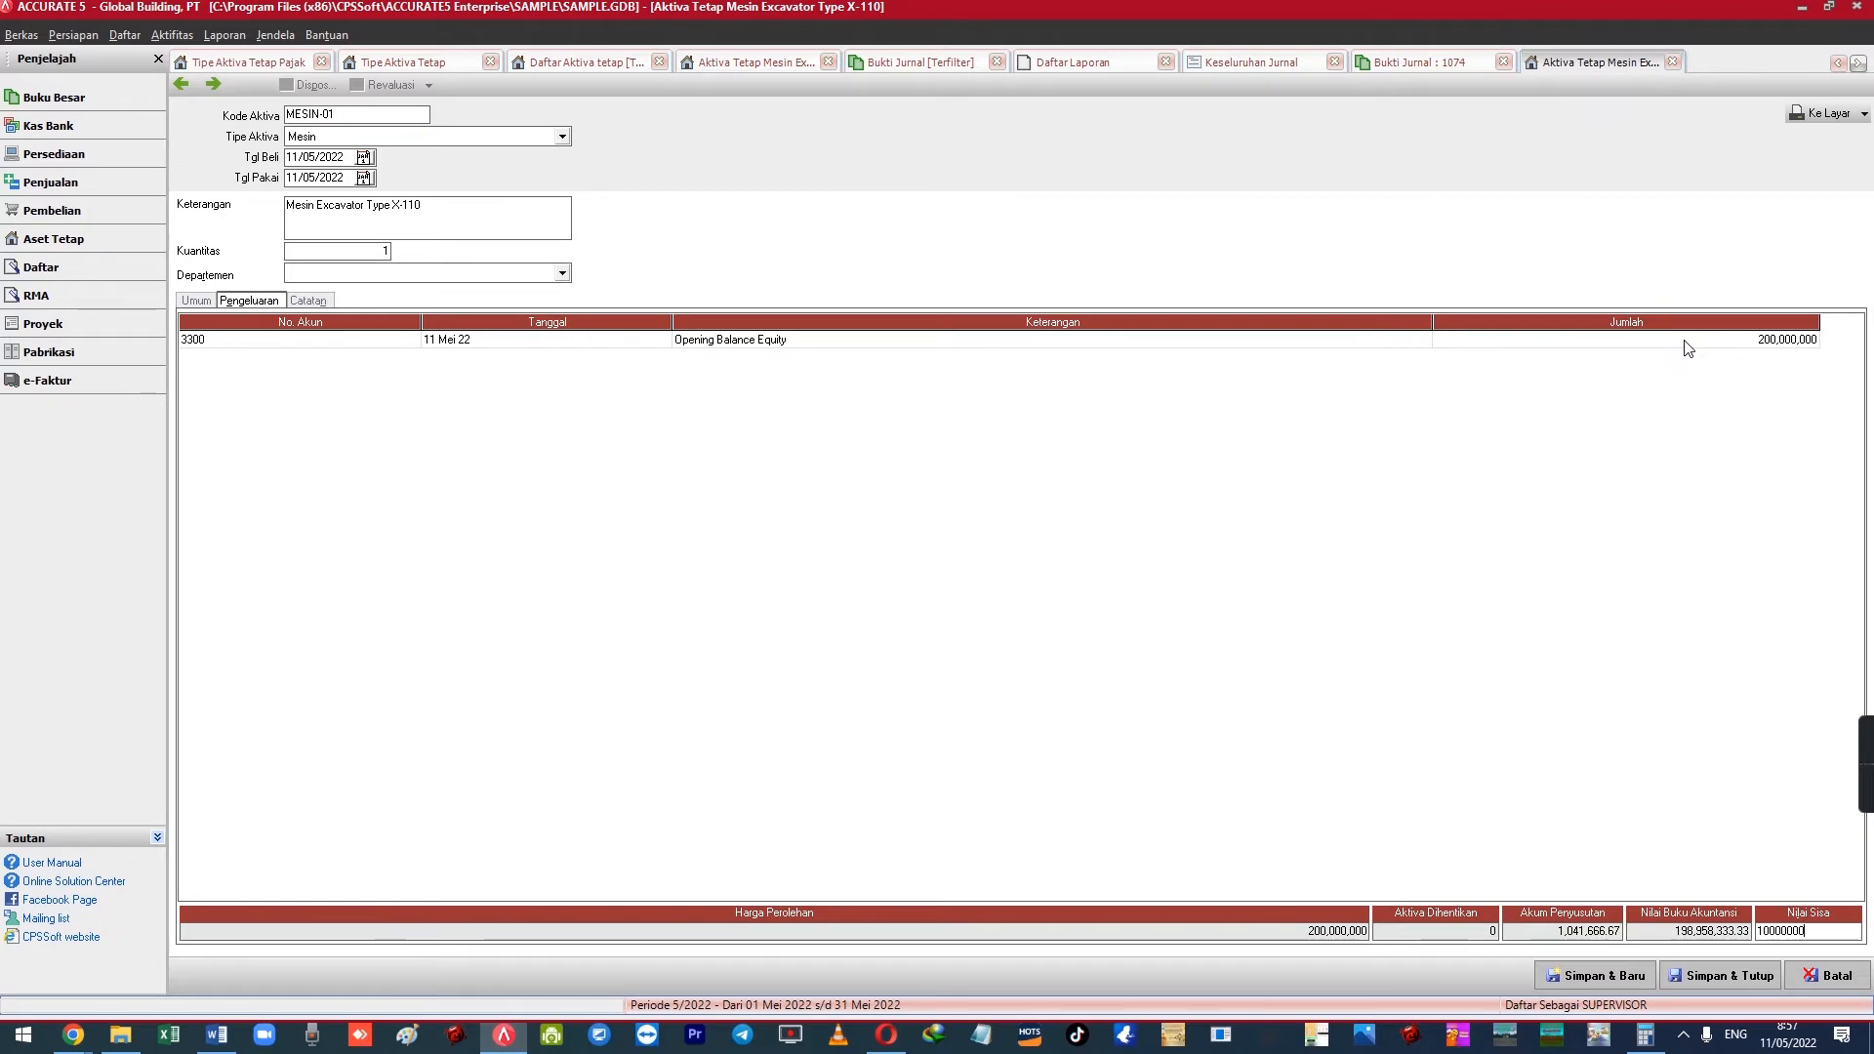
pyautogui.moveTo(1830, 934); pyautogui.dragTo(1672, 934)
pyautogui.press('BackSpace')
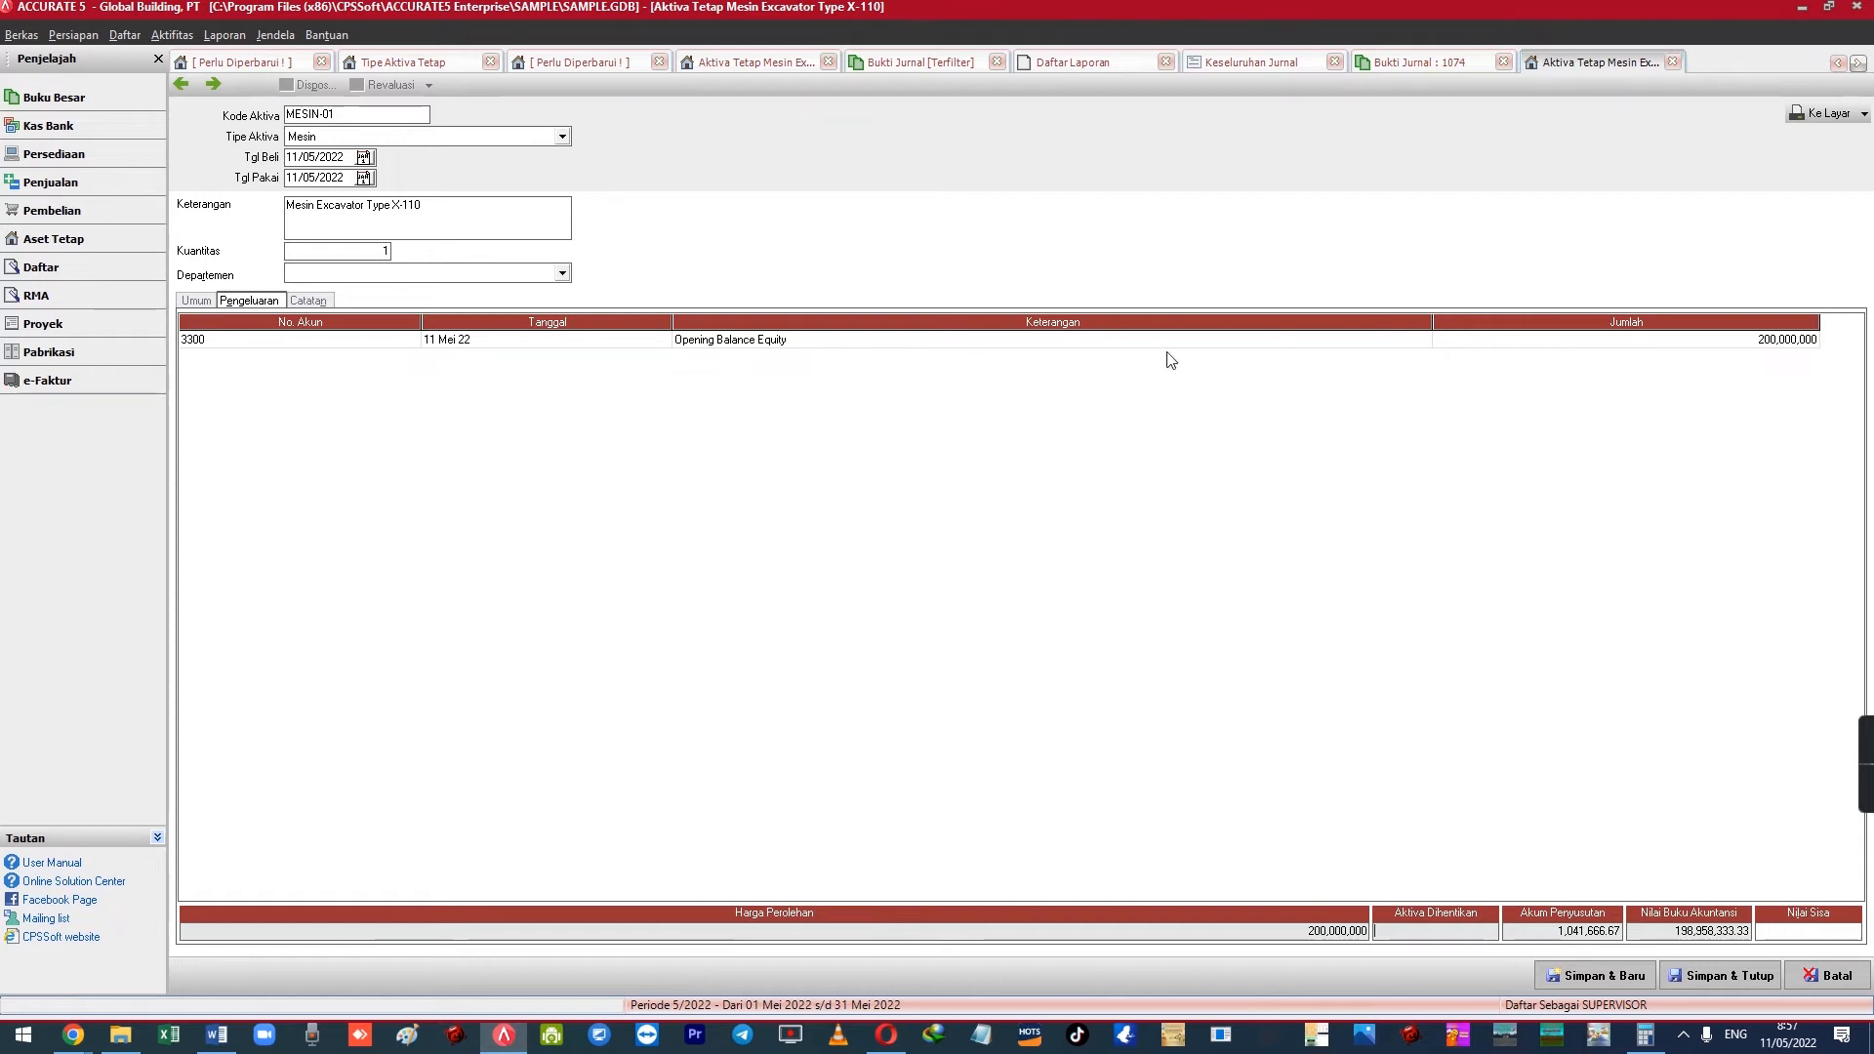
# Inspect MESIN-01's 200,000,000 expenditure line, Umum settings and departments, then cancel without saving
pyautogui.click(1554, 348)
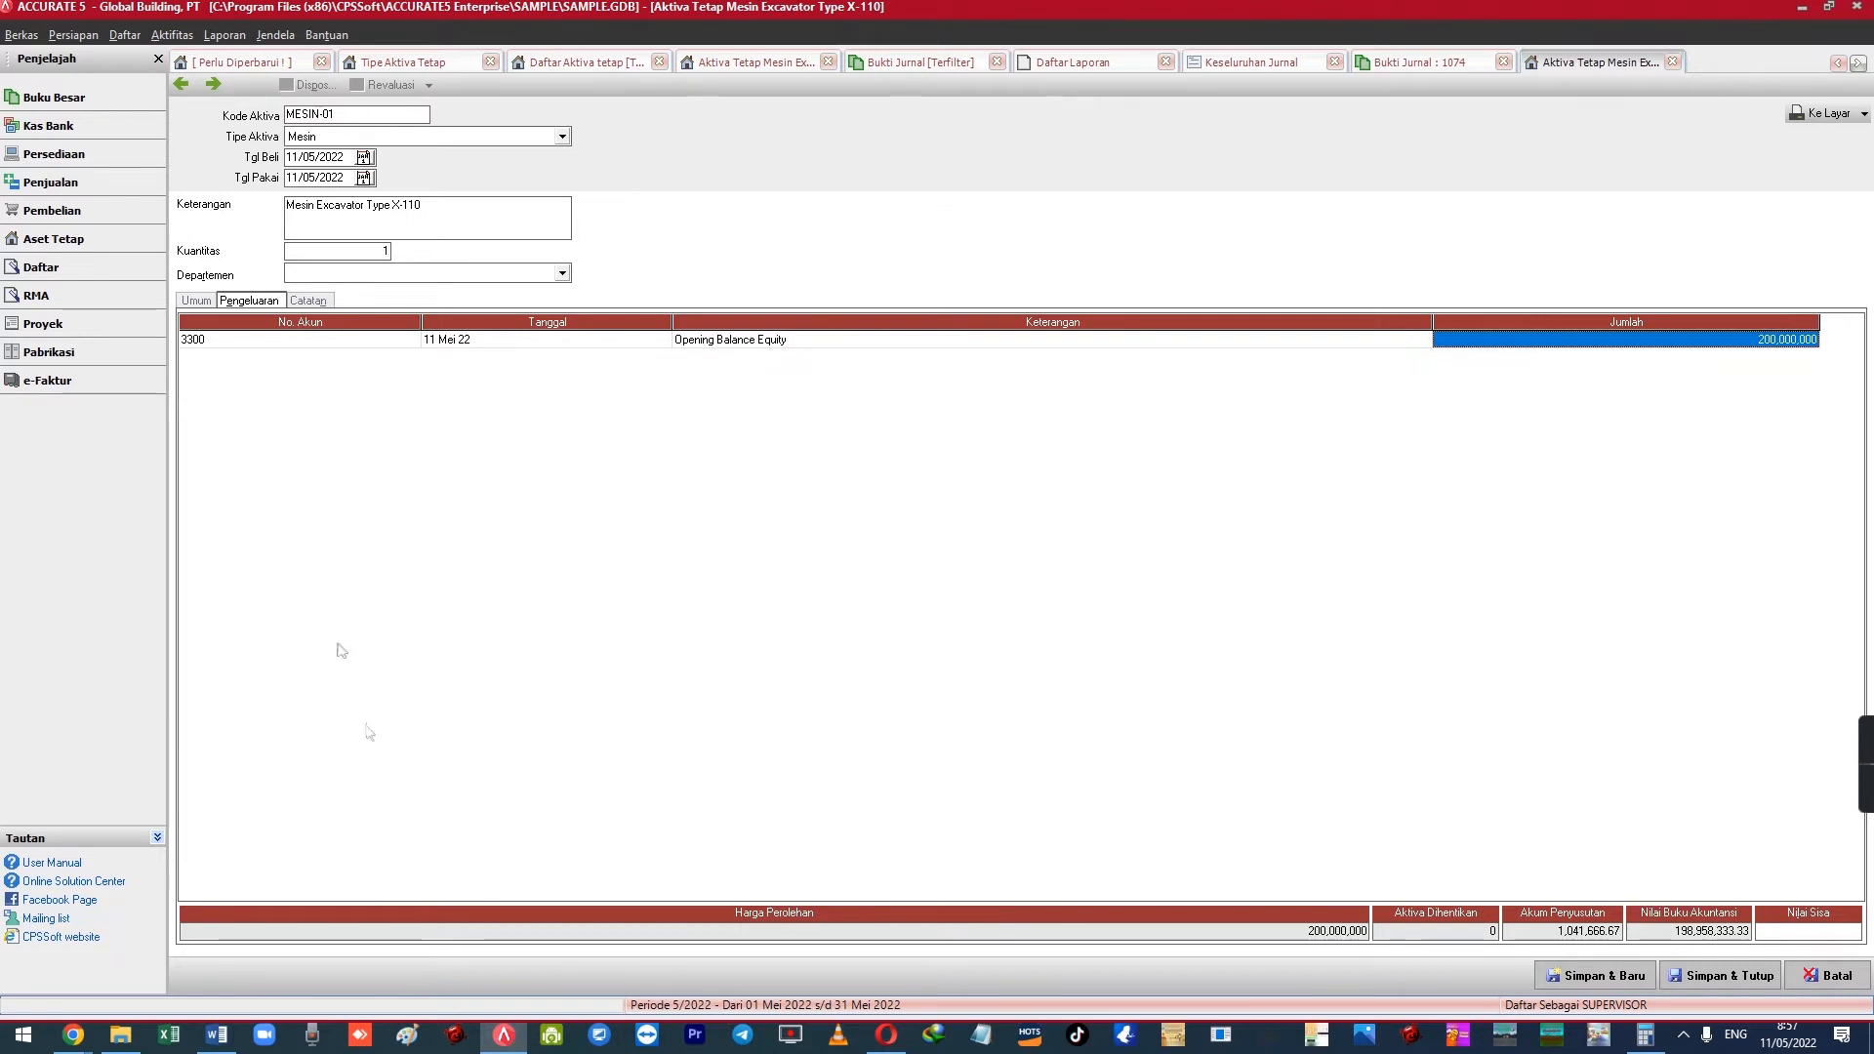
pyautogui.click(274, 347)
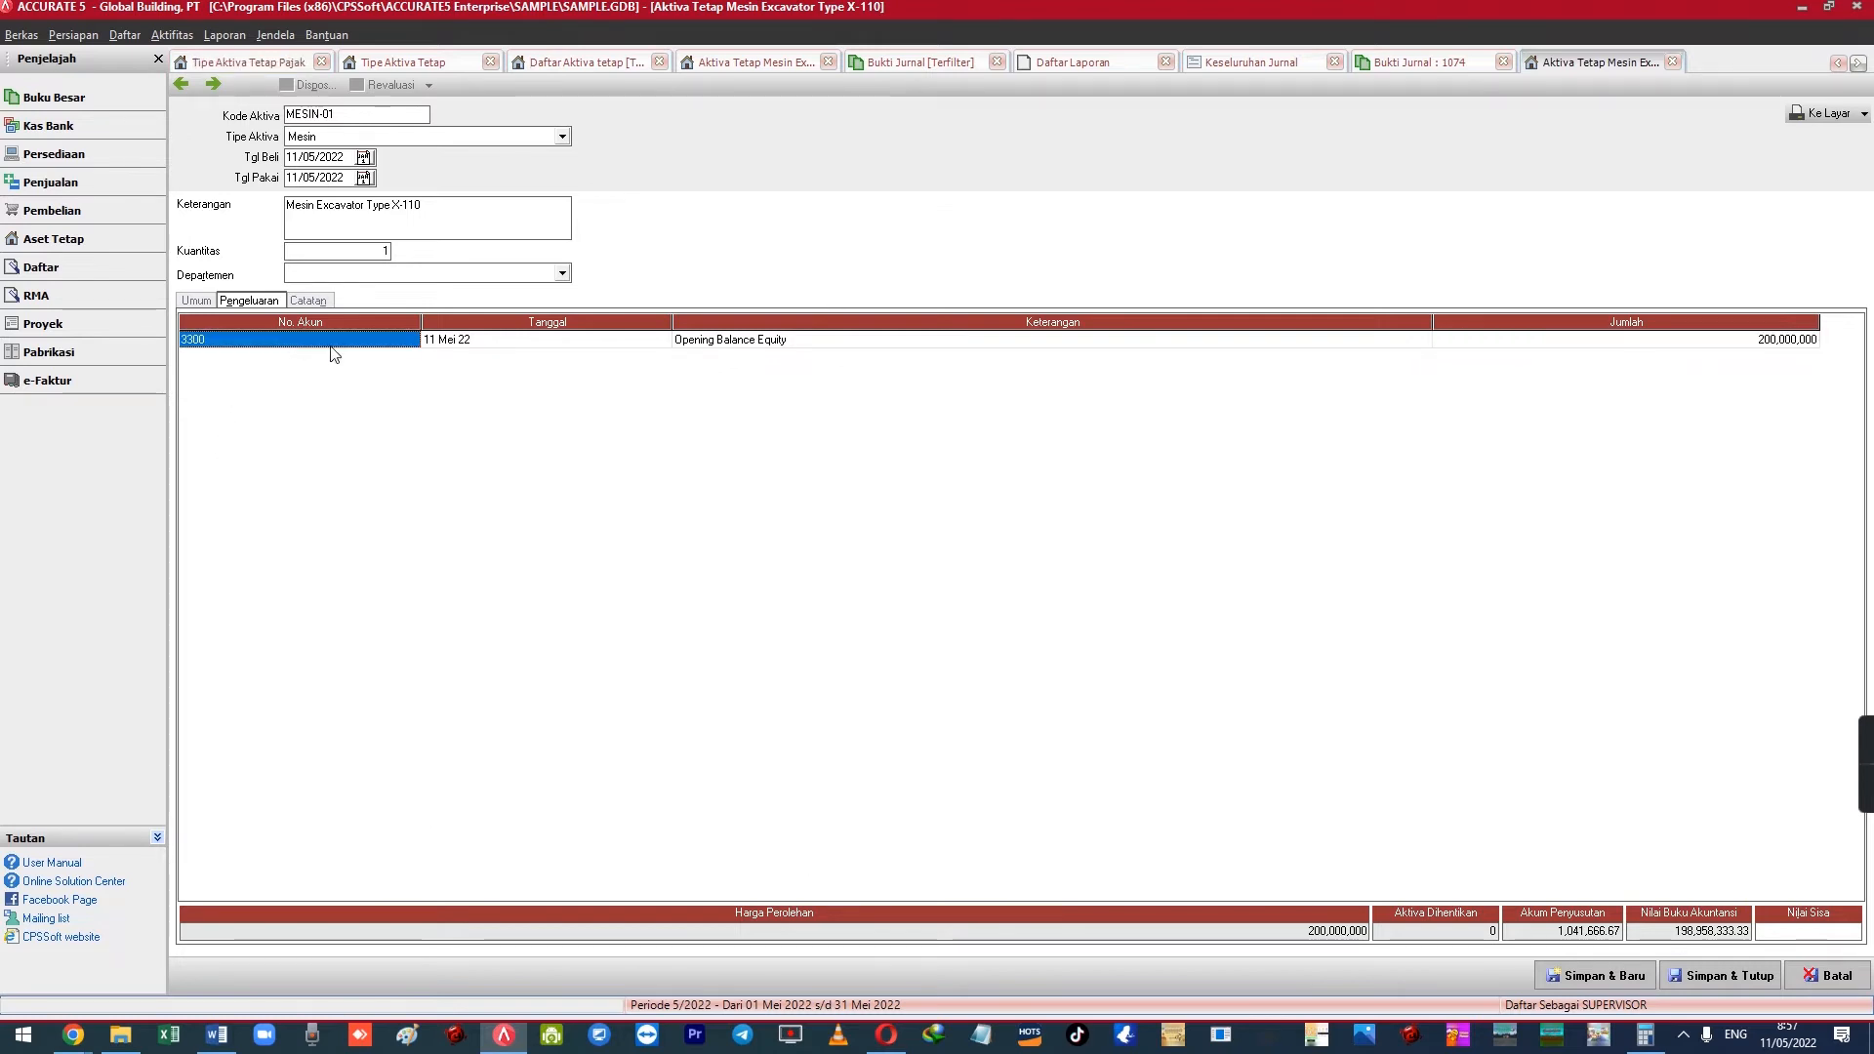
pyautogui.click(595, 344)
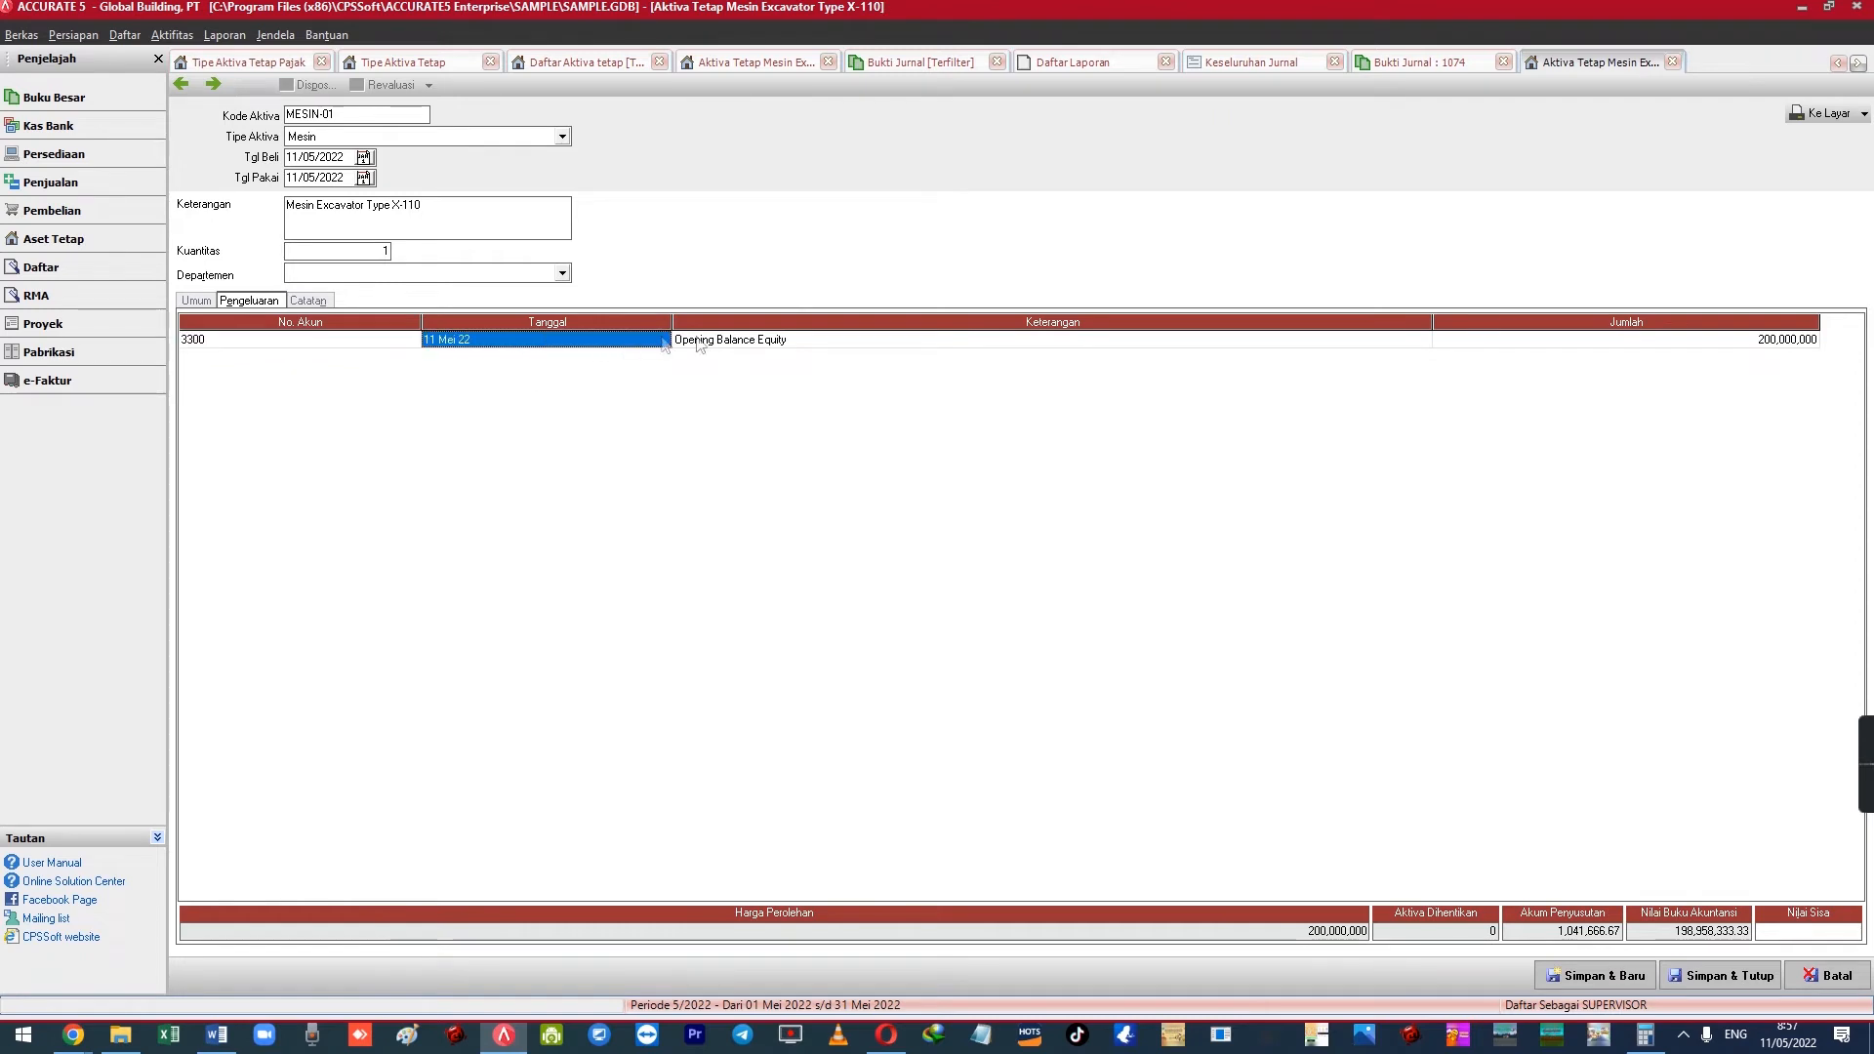
pyautogui.click(196, 301)
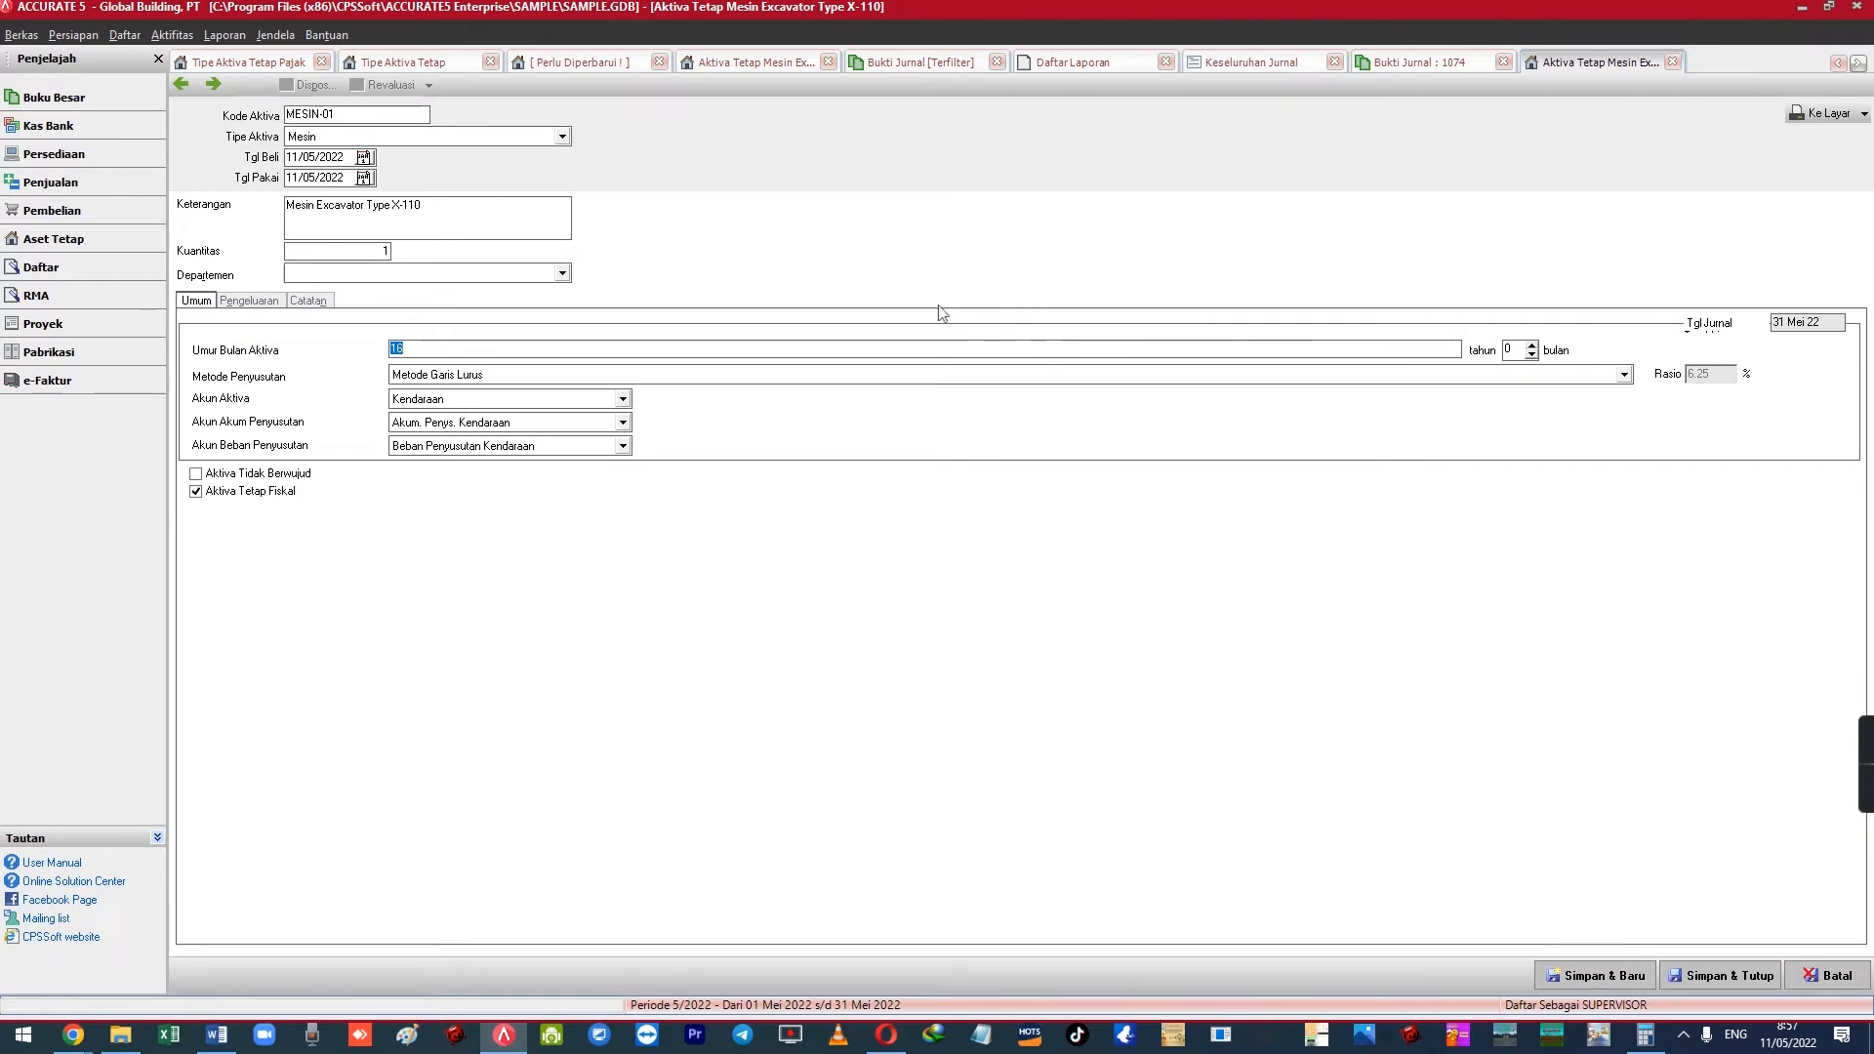
pyautogui.click(340, 276)
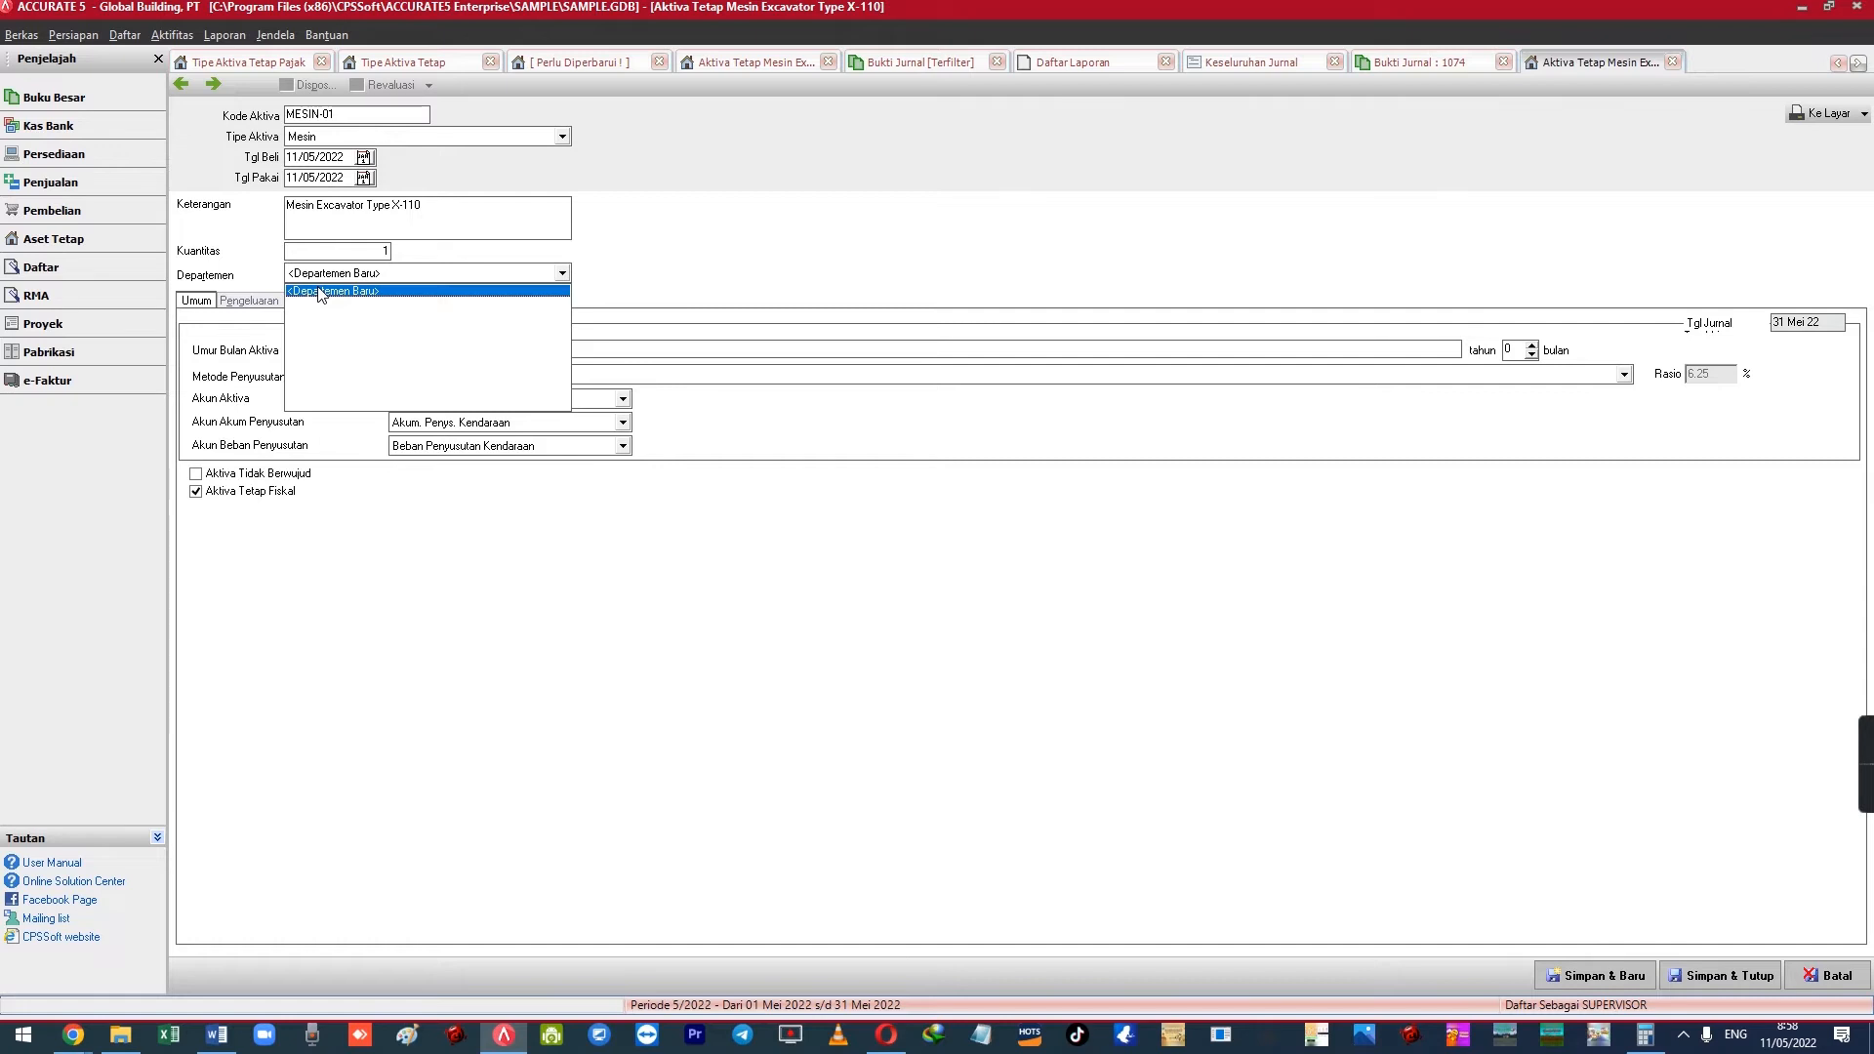
pyautogui.click(138, 35)
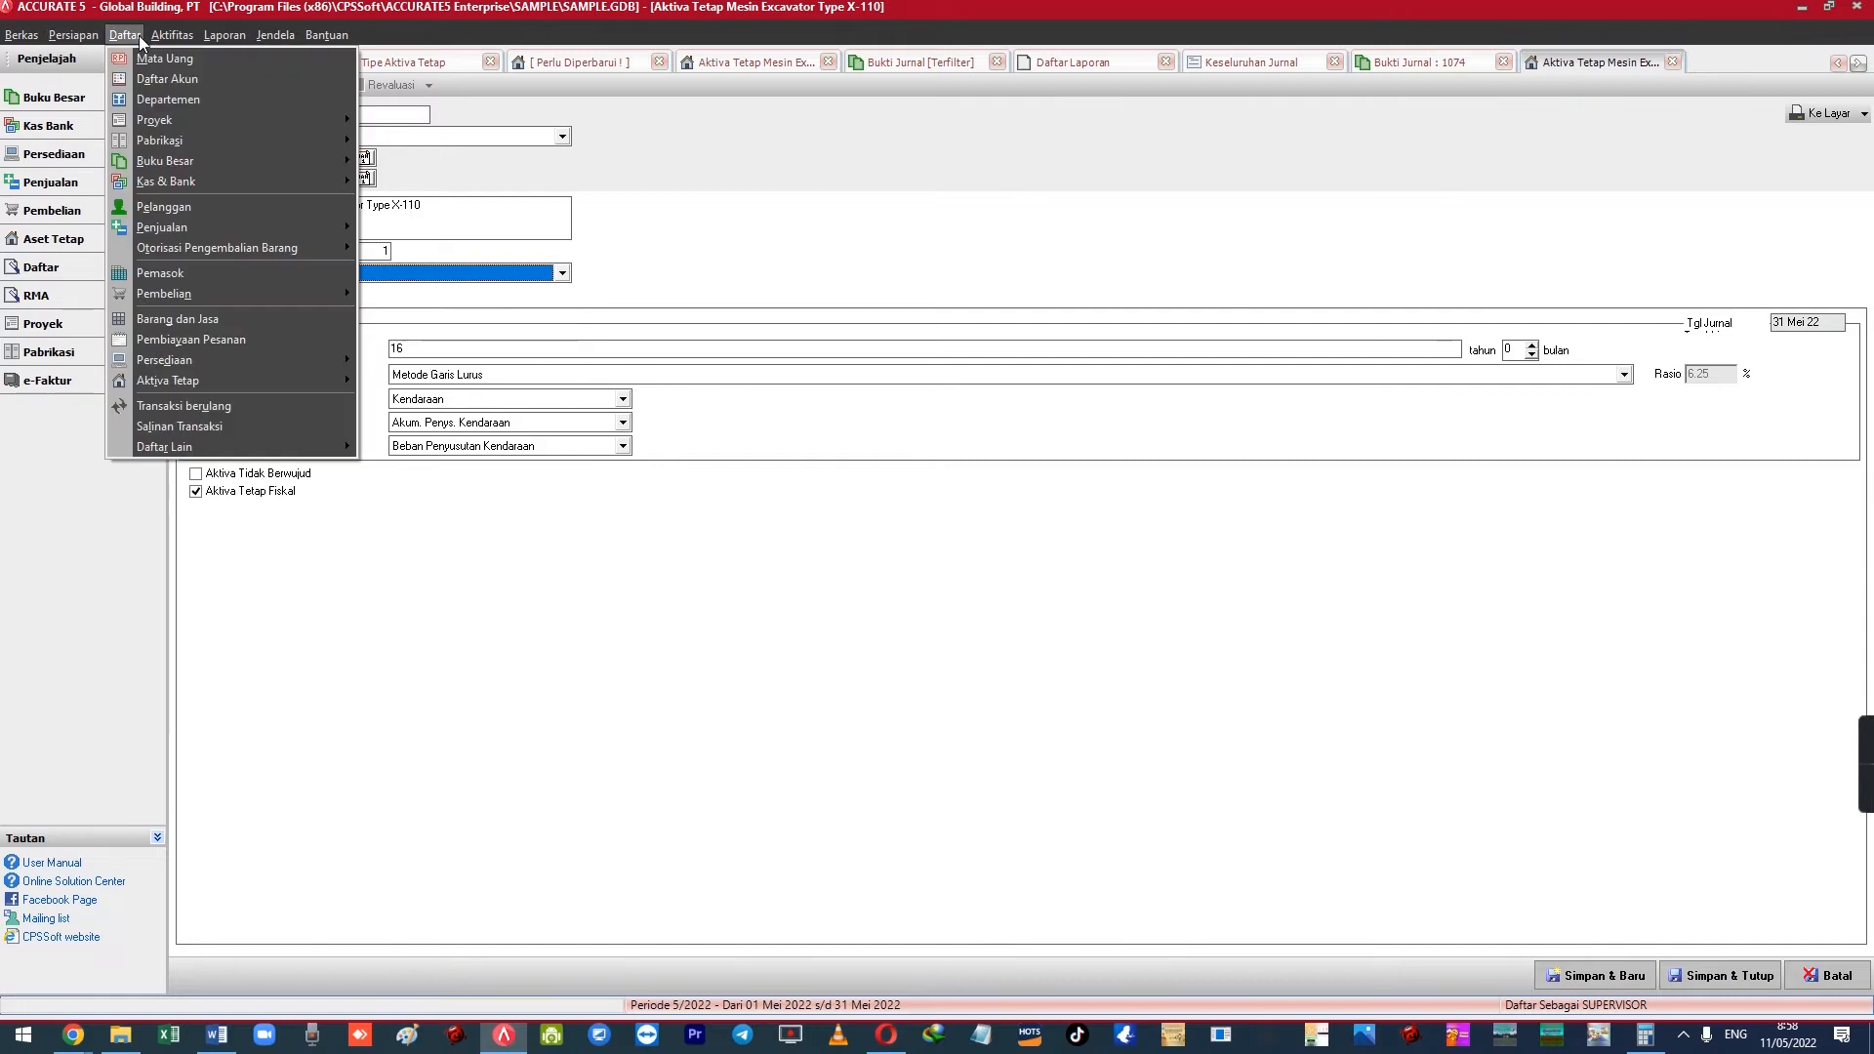
pyautogui.click(753, 606)
pyautogui.click(1829, 975)
pyautogui.click(940, 569)
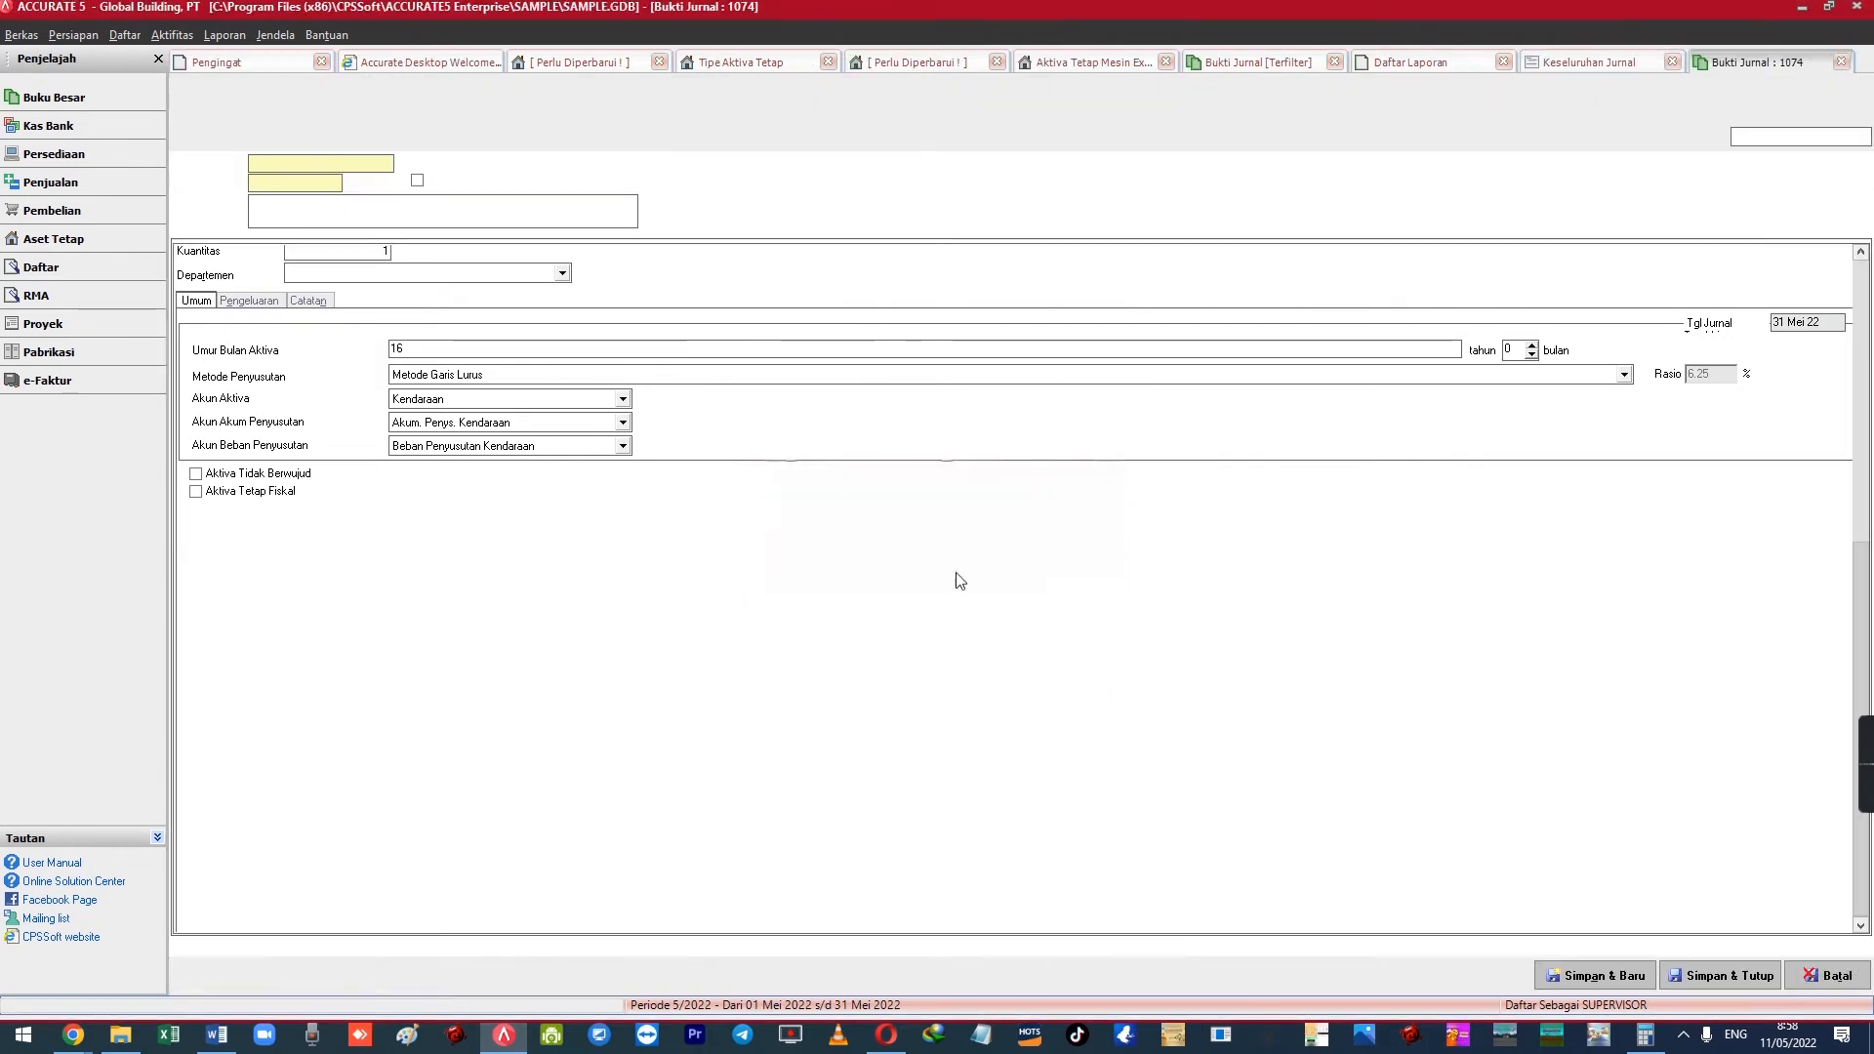
pyautogui.hotkey('alt', 'Tab')
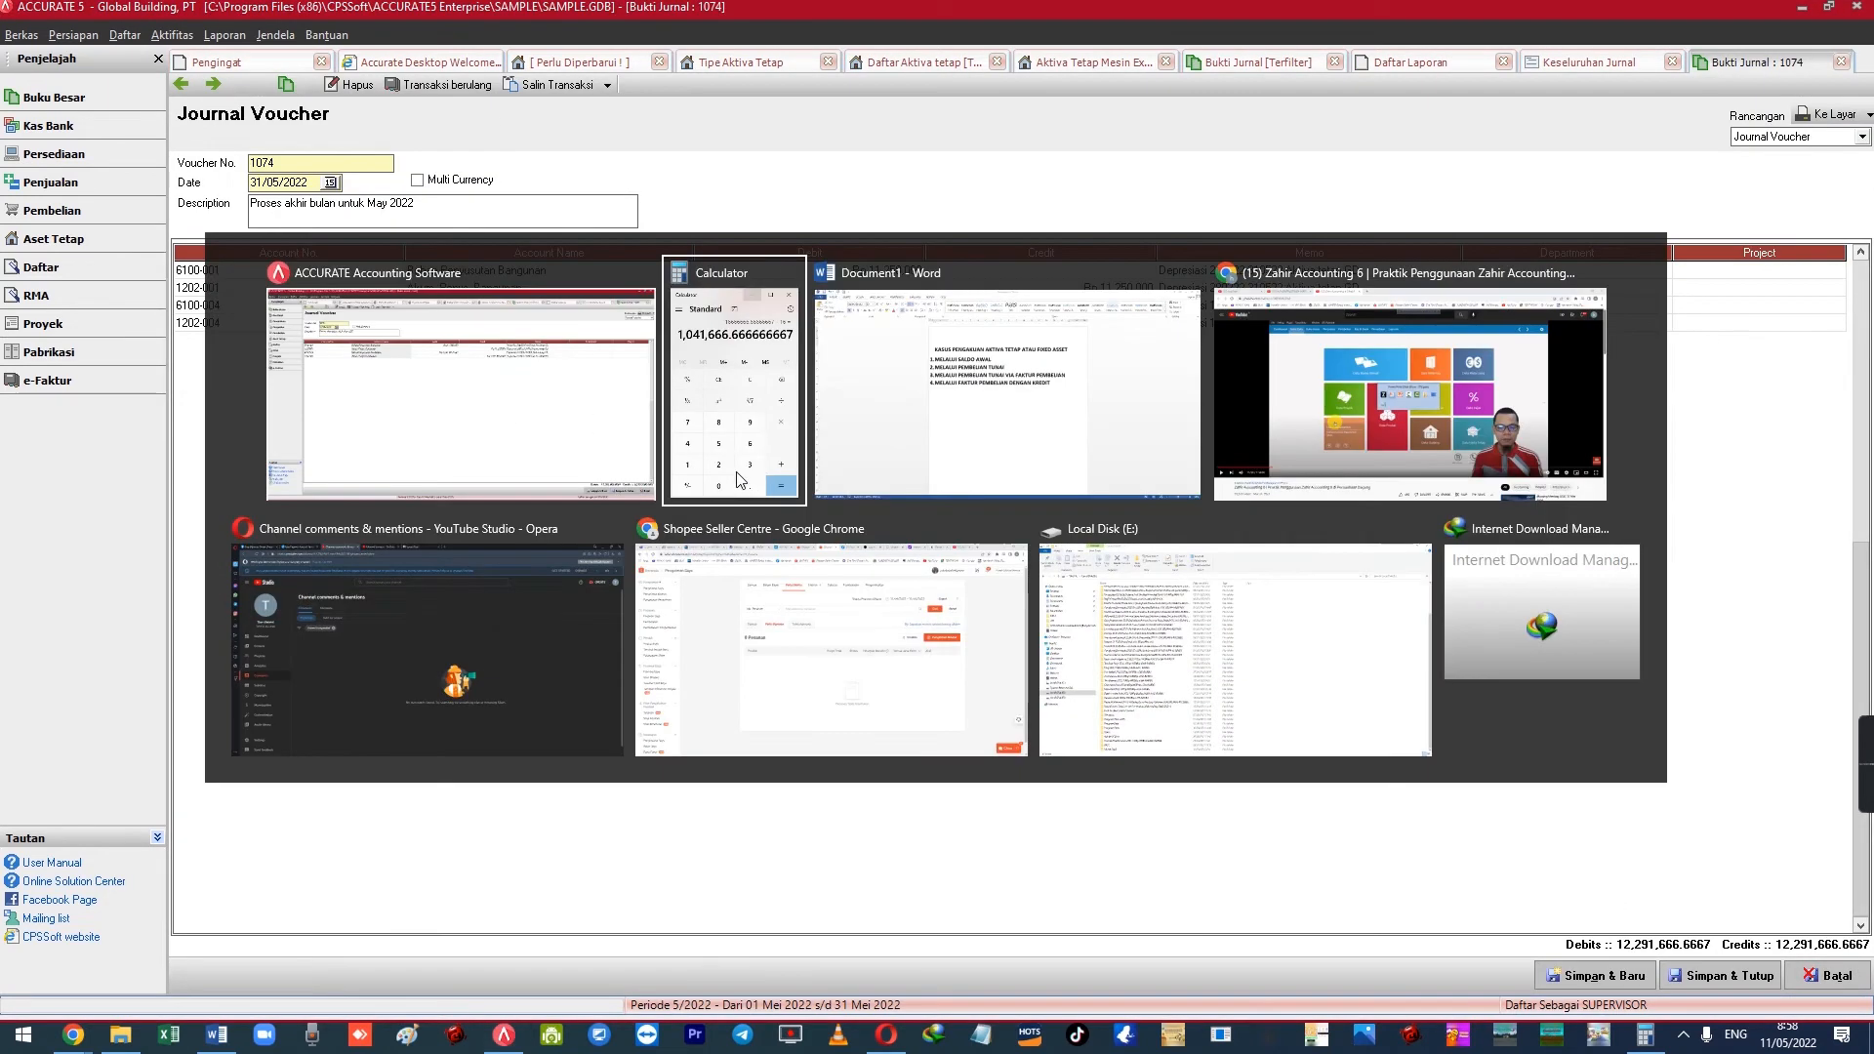
pyautogui.hotkey('alt', 'Tab')
pyautogui.hotkey('alt', 'Tab')
pyautogui.hotkey('alt', 'Tab')
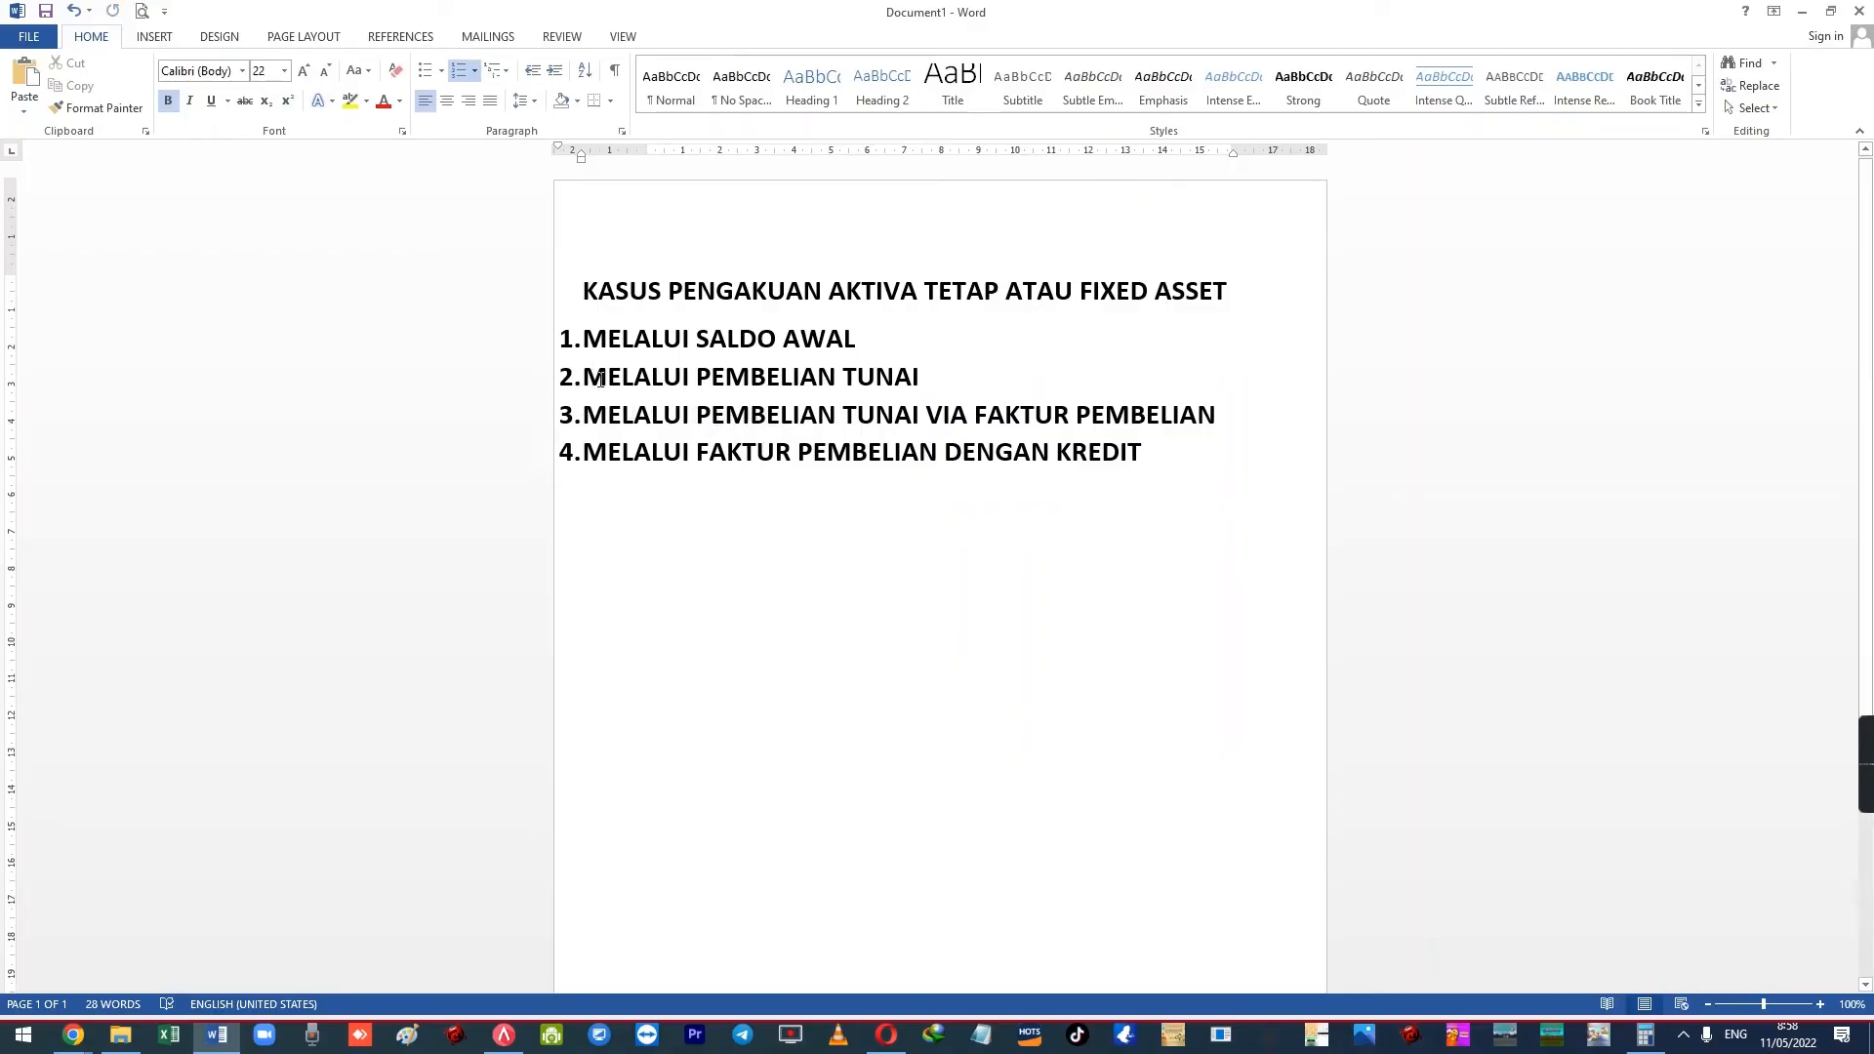
pyautogui.moveTo(609, 381); pyautogui.dragTo(915, 380)
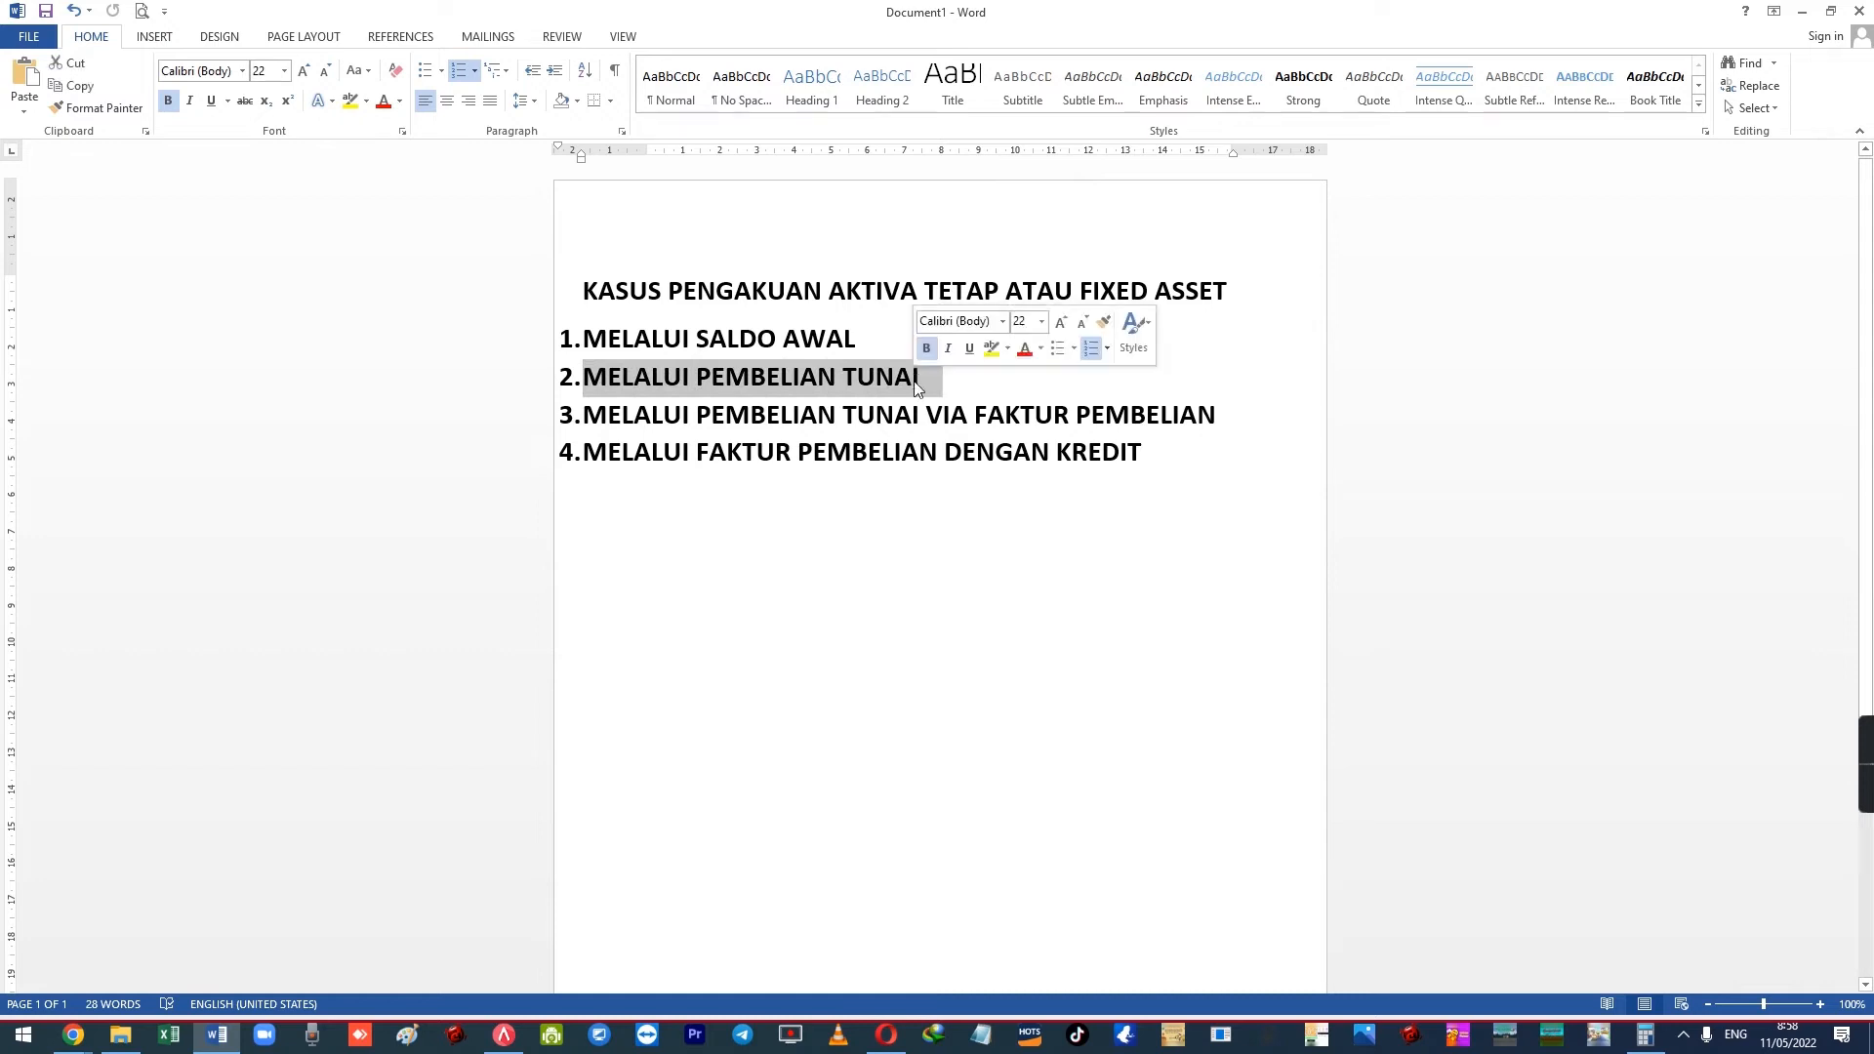
pyautogui.click(874, 382)
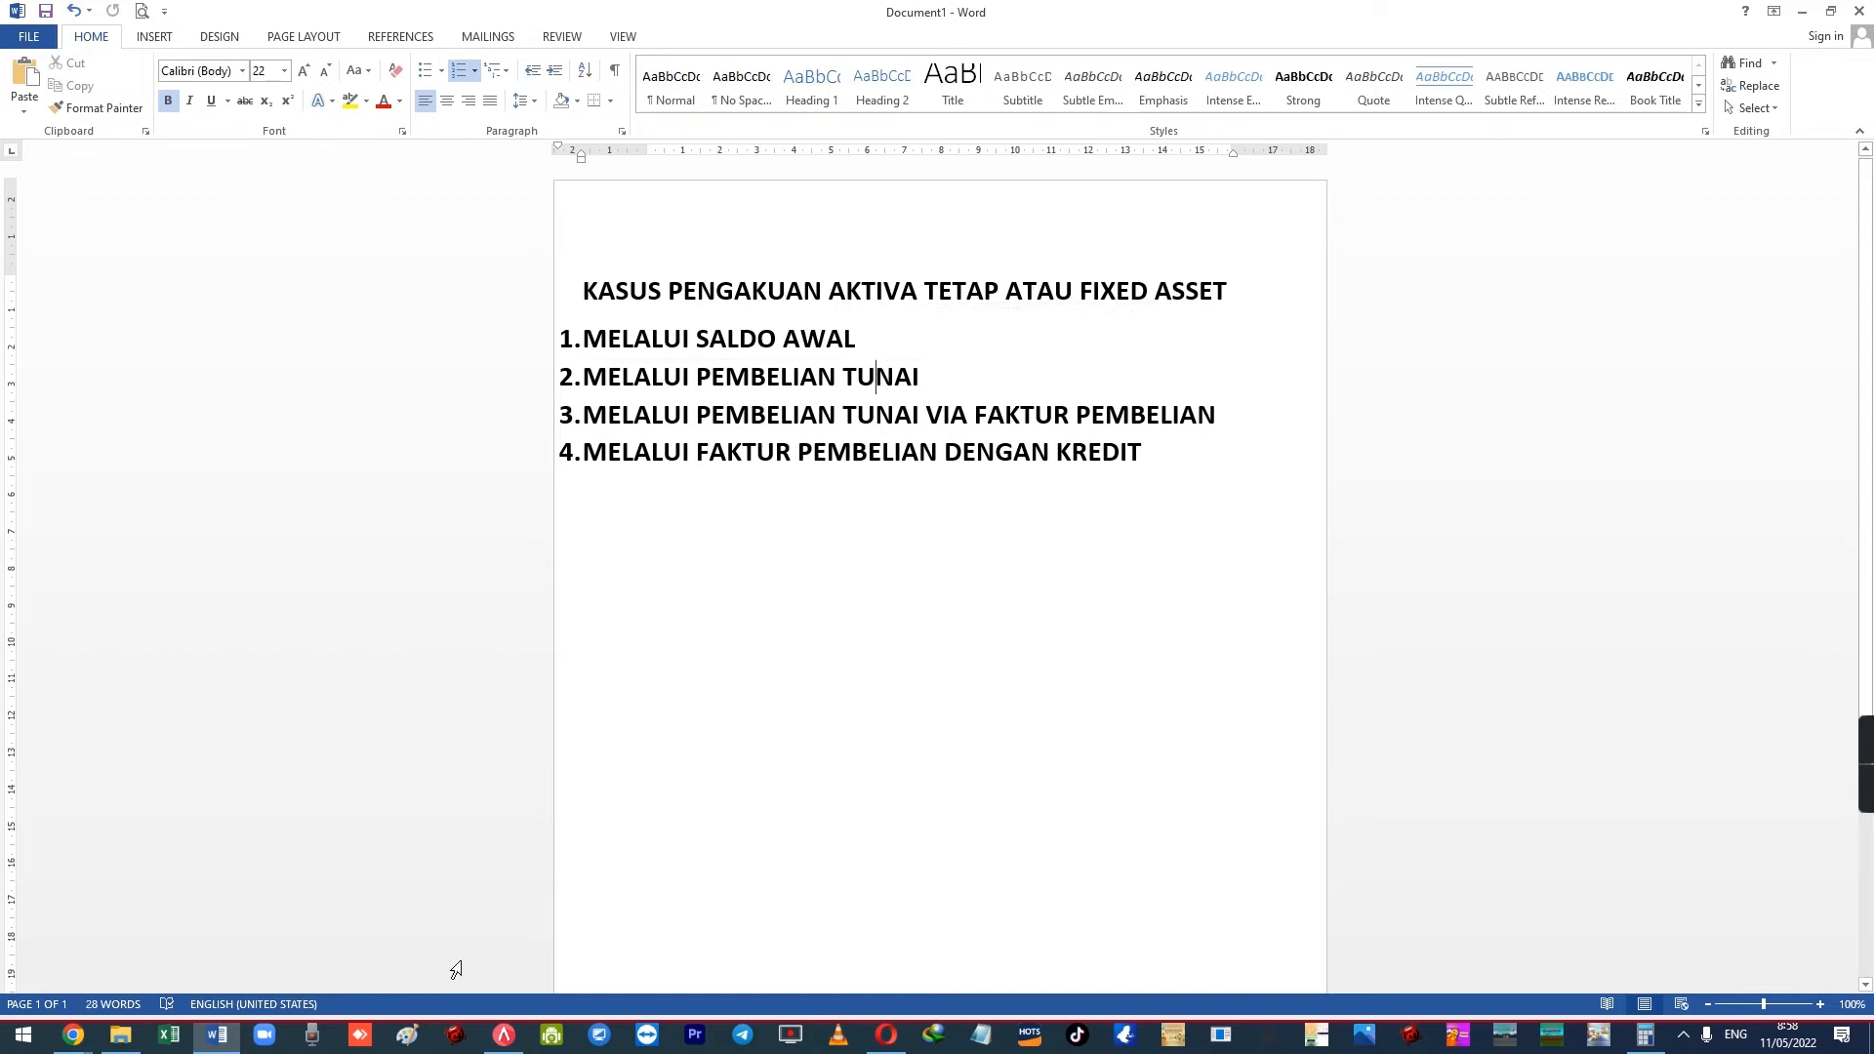
pyautogui.click(504, 1034)
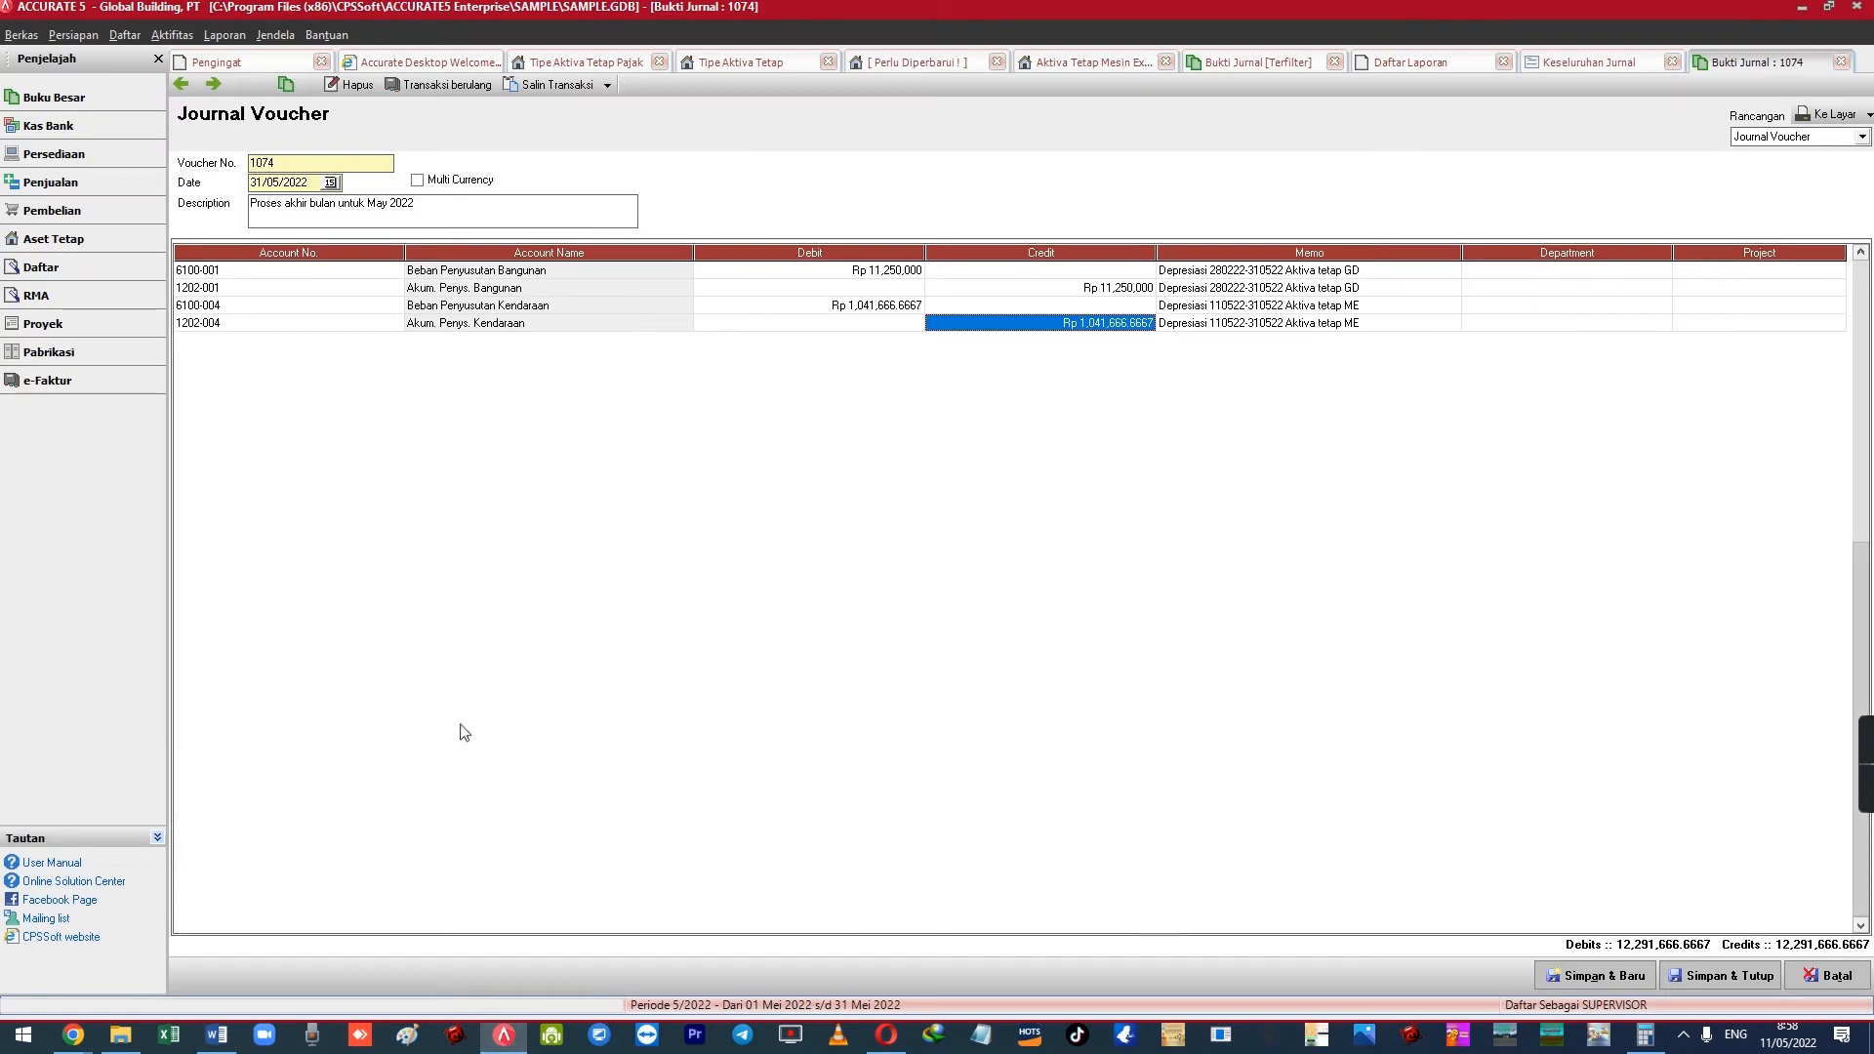
# Open Other Payment voucher 1003, cancel the MESIN-01 record, and begin a new Aktiva Tetap record
pyautogui.click(164, 36)
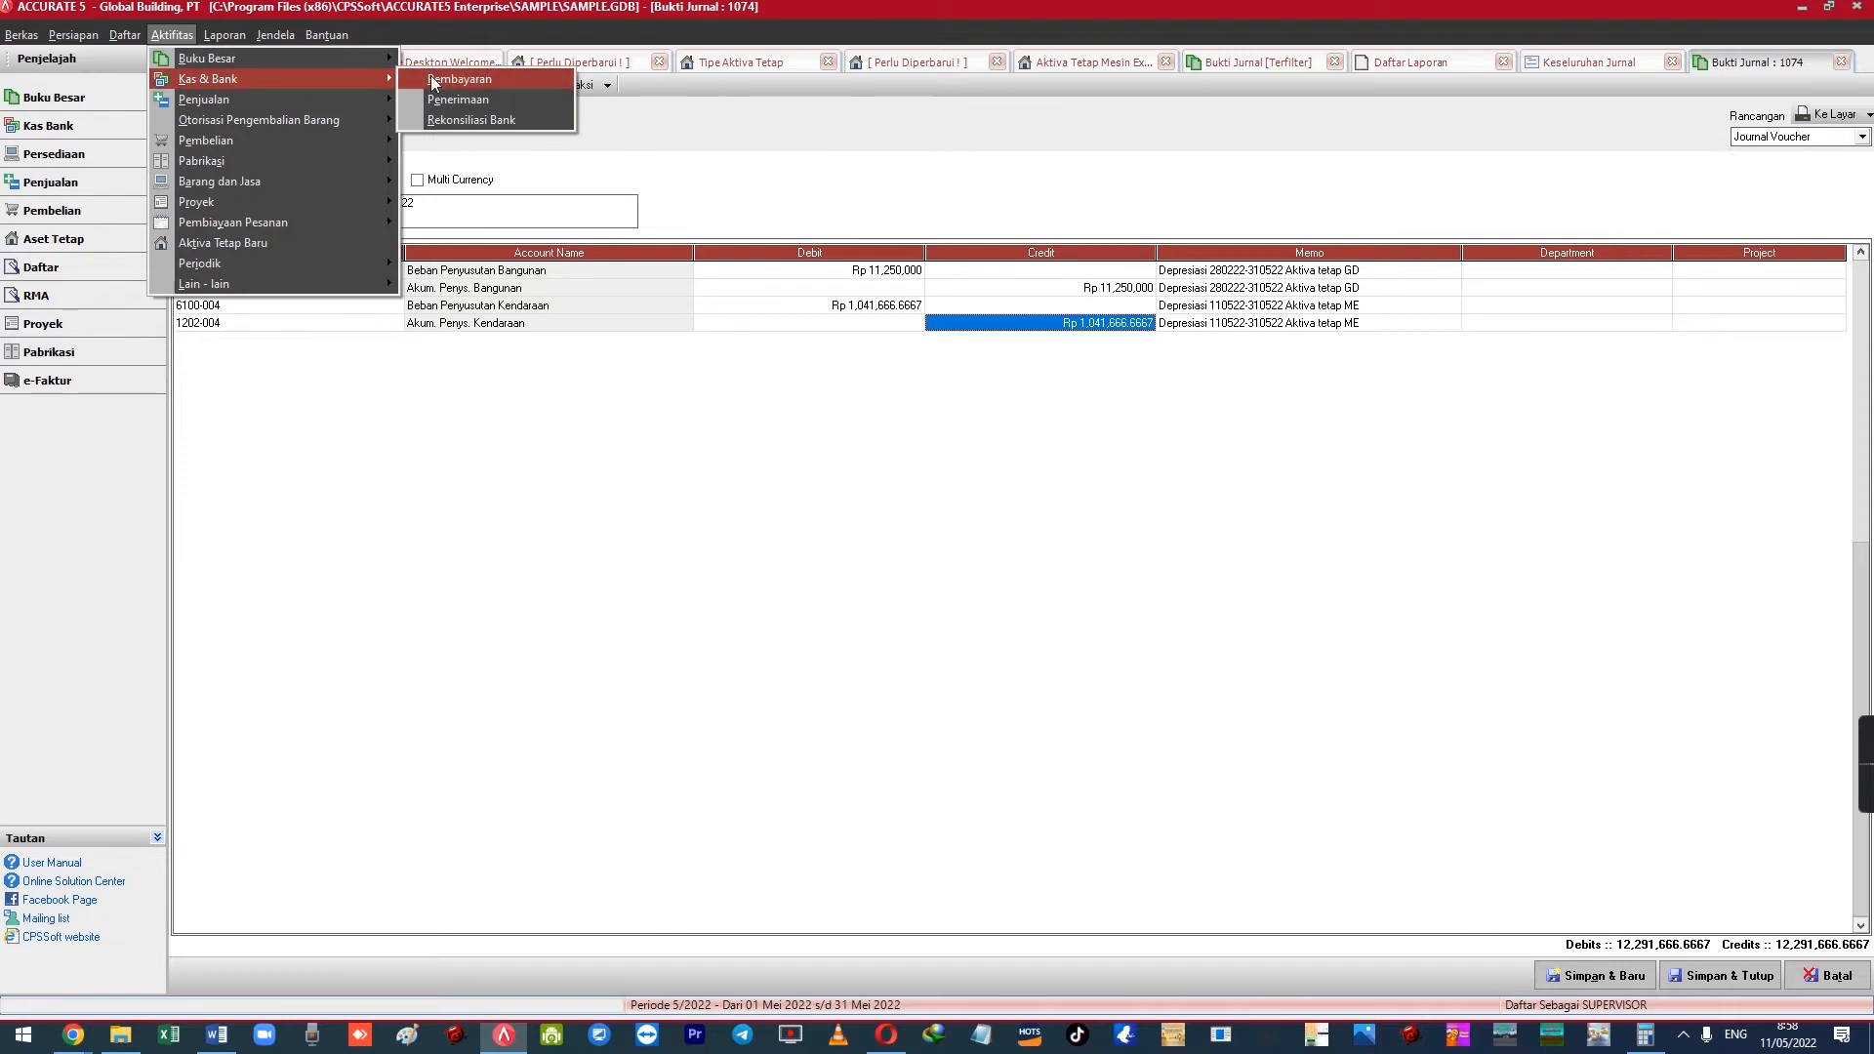
pyautogui.click(438, 77)
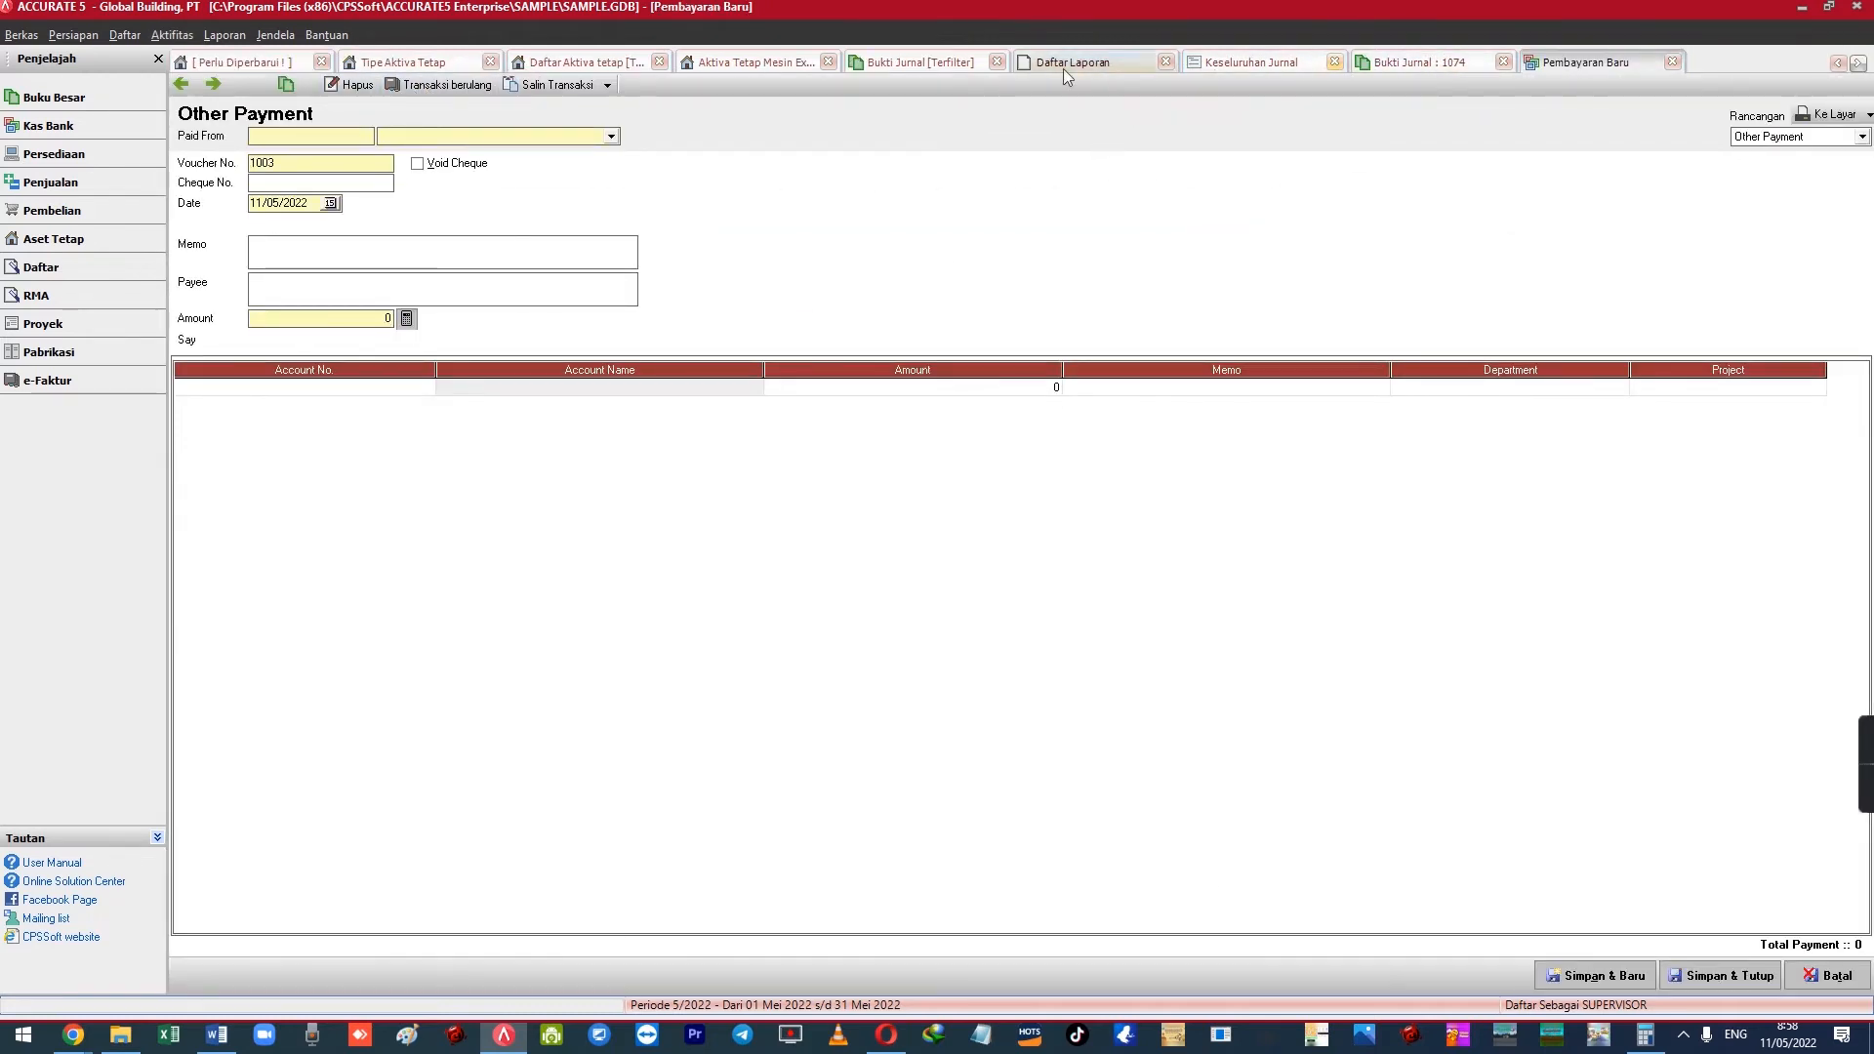
pyautogui.click(759, 61)
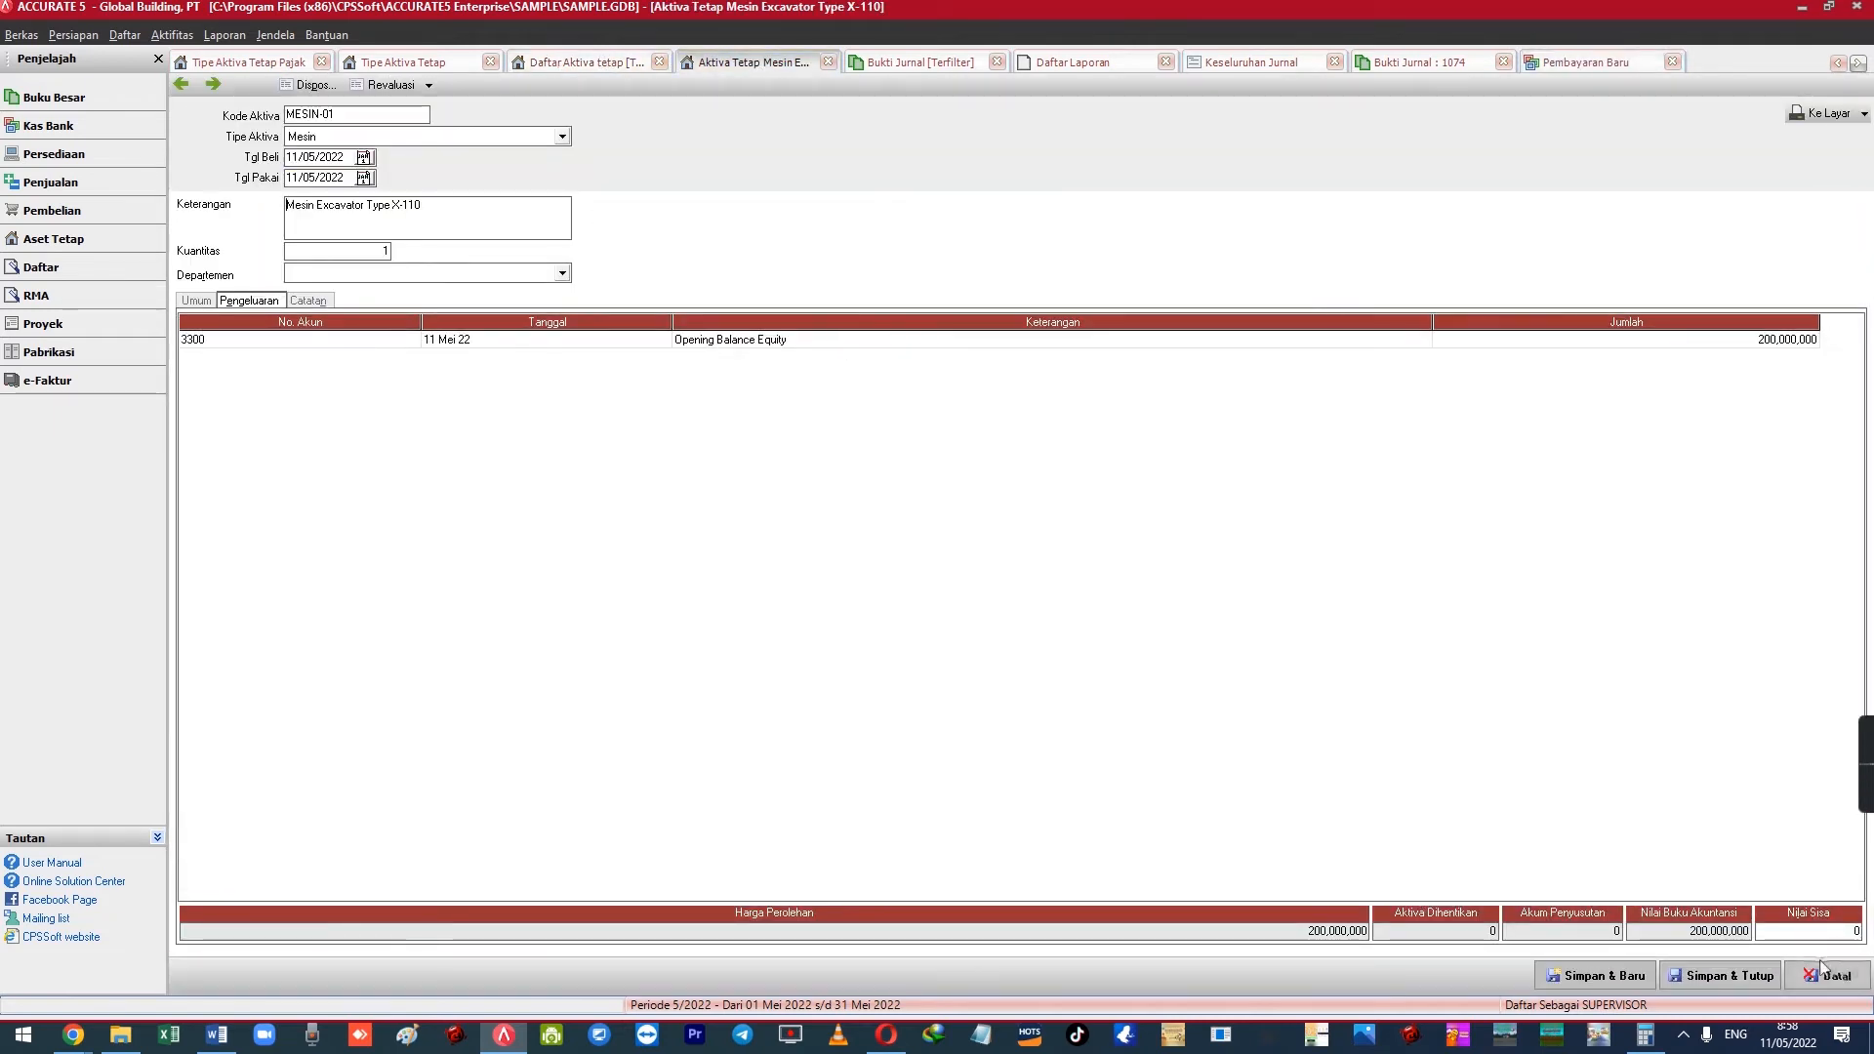
pyautogui.click(1828, 971)
pyautogui.click(172, 34)
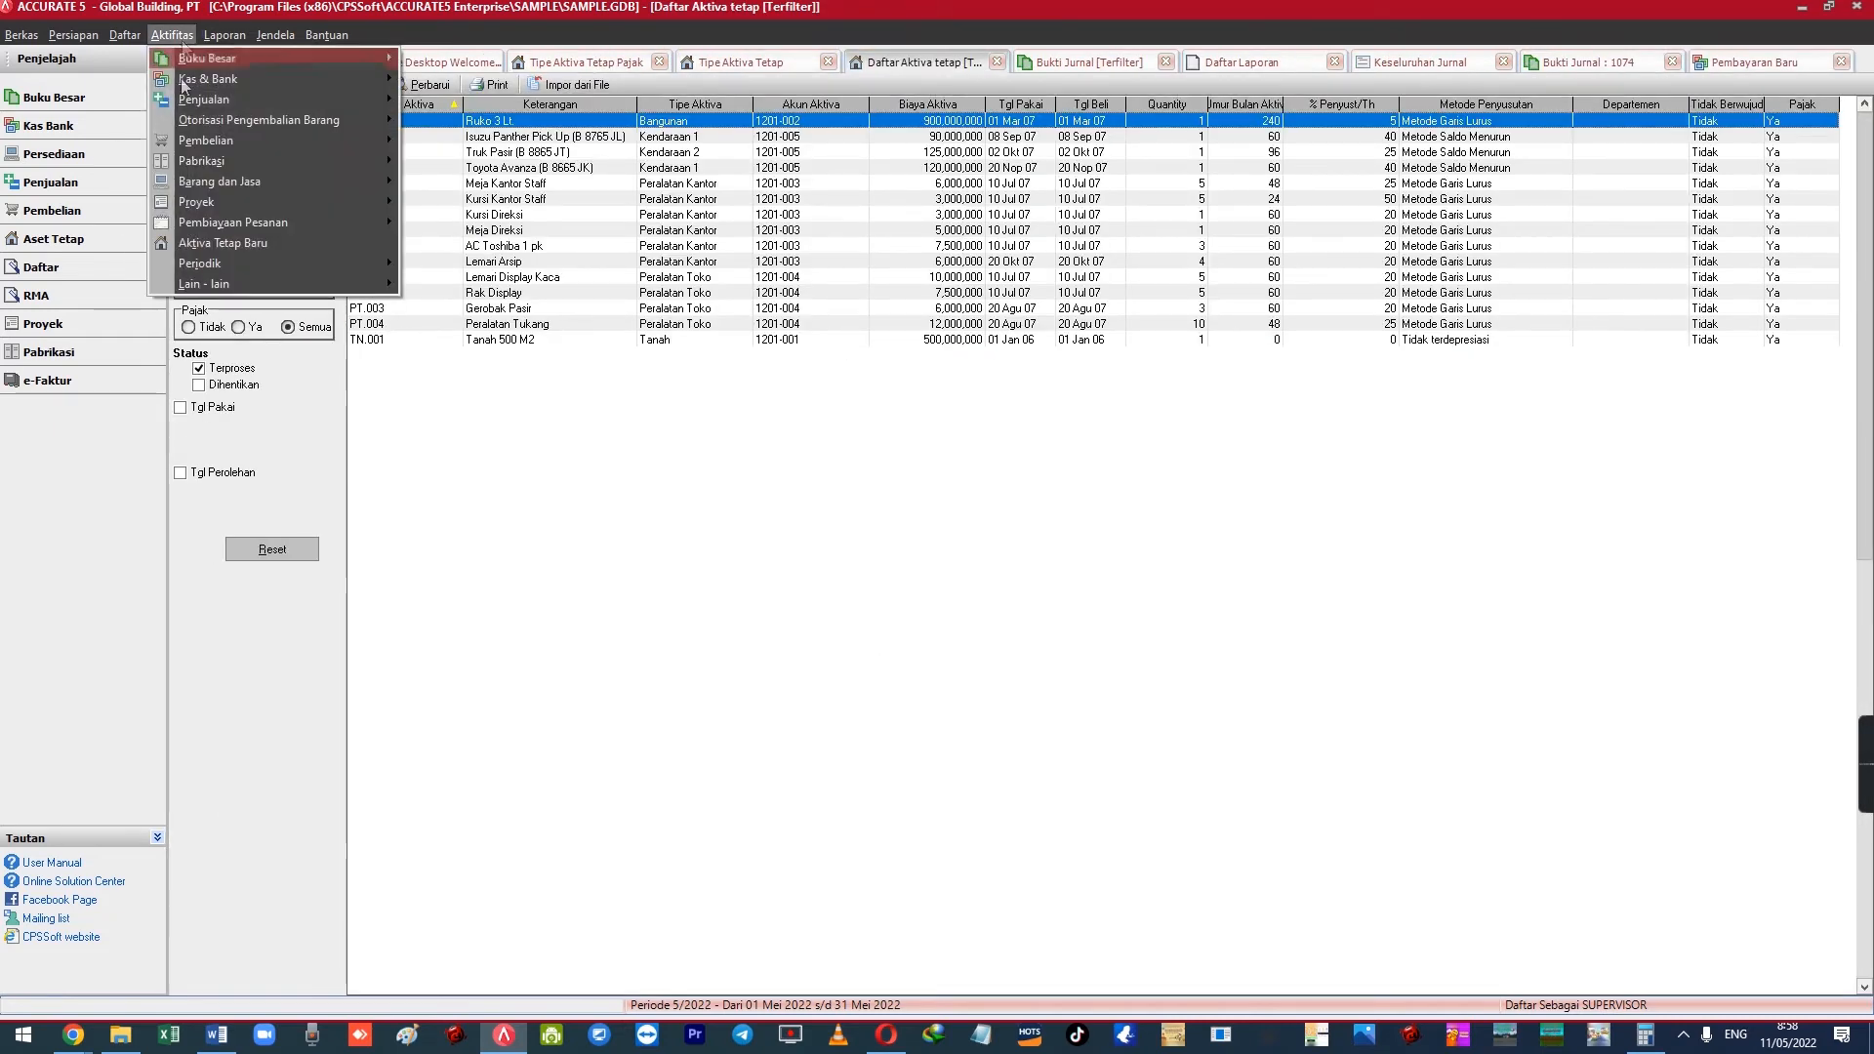
pyautogui.click(254, 242)
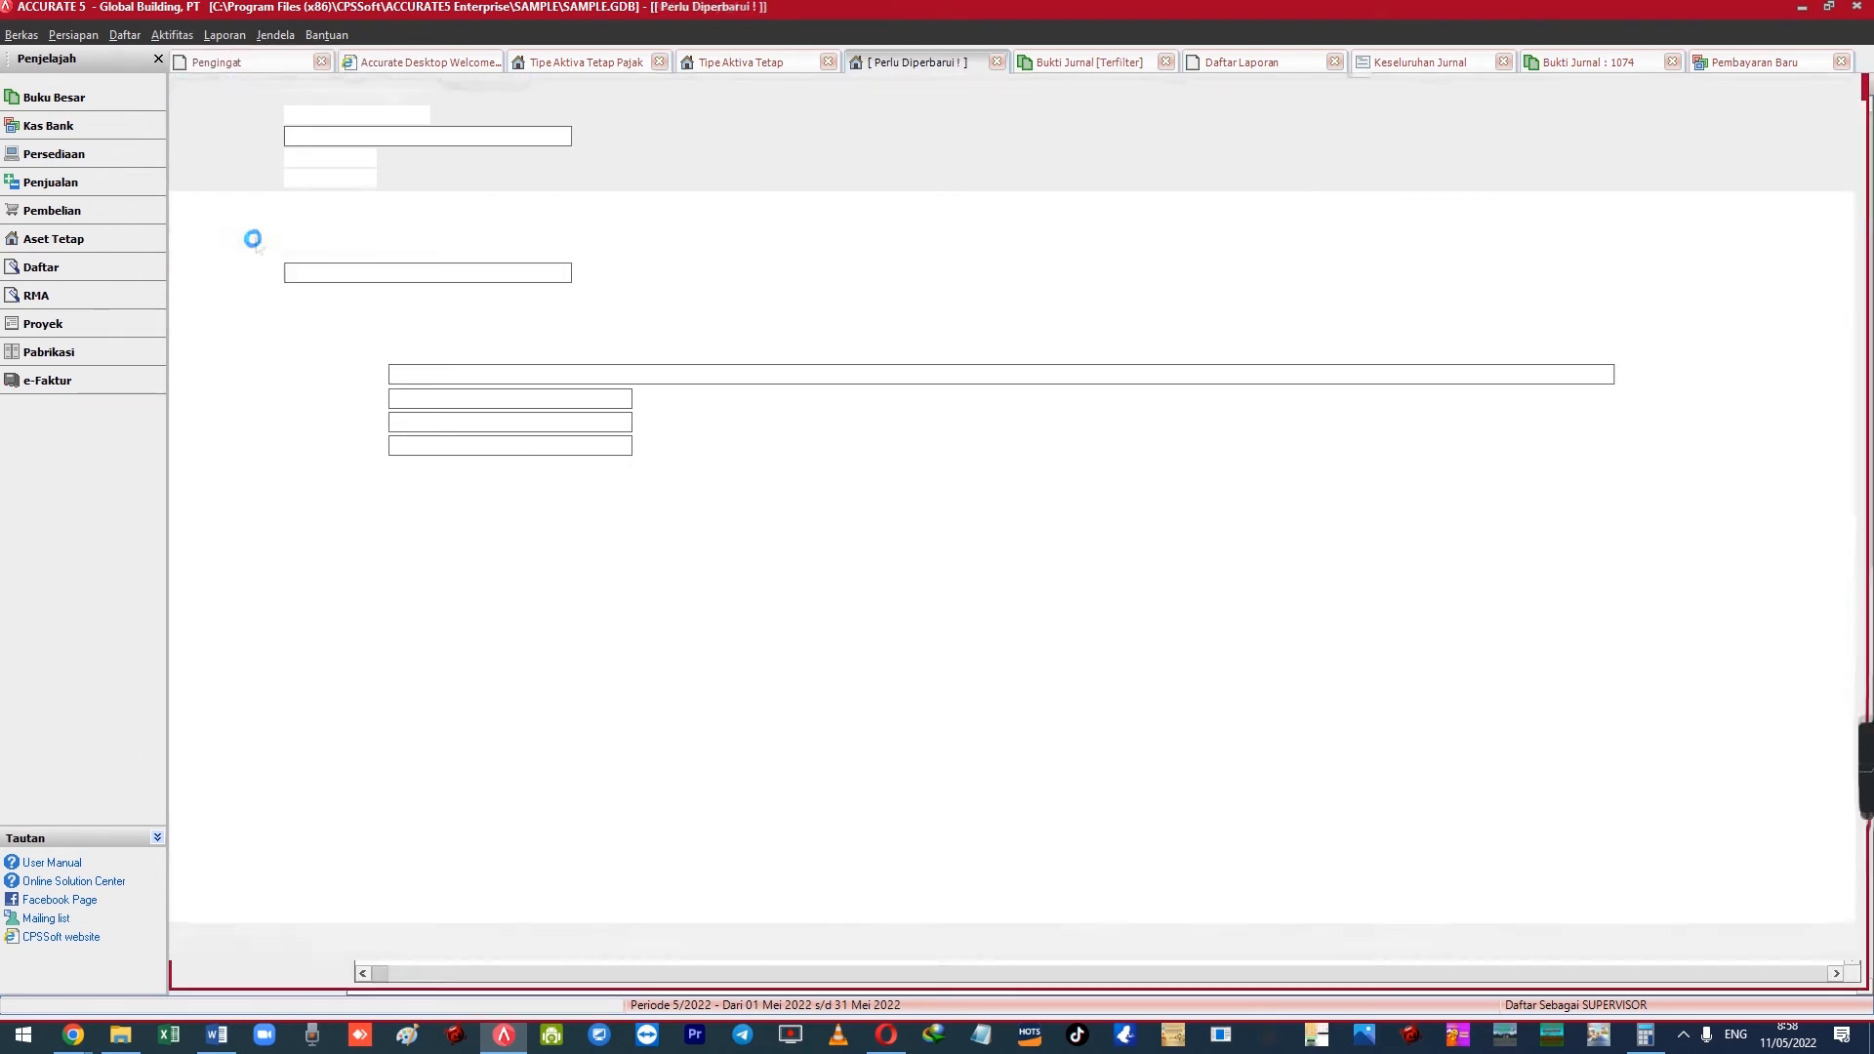
# Set the asset type to Mesin and describe it as 'Mesin Excavator Type X-120'
pyautogui.click(348, 136)
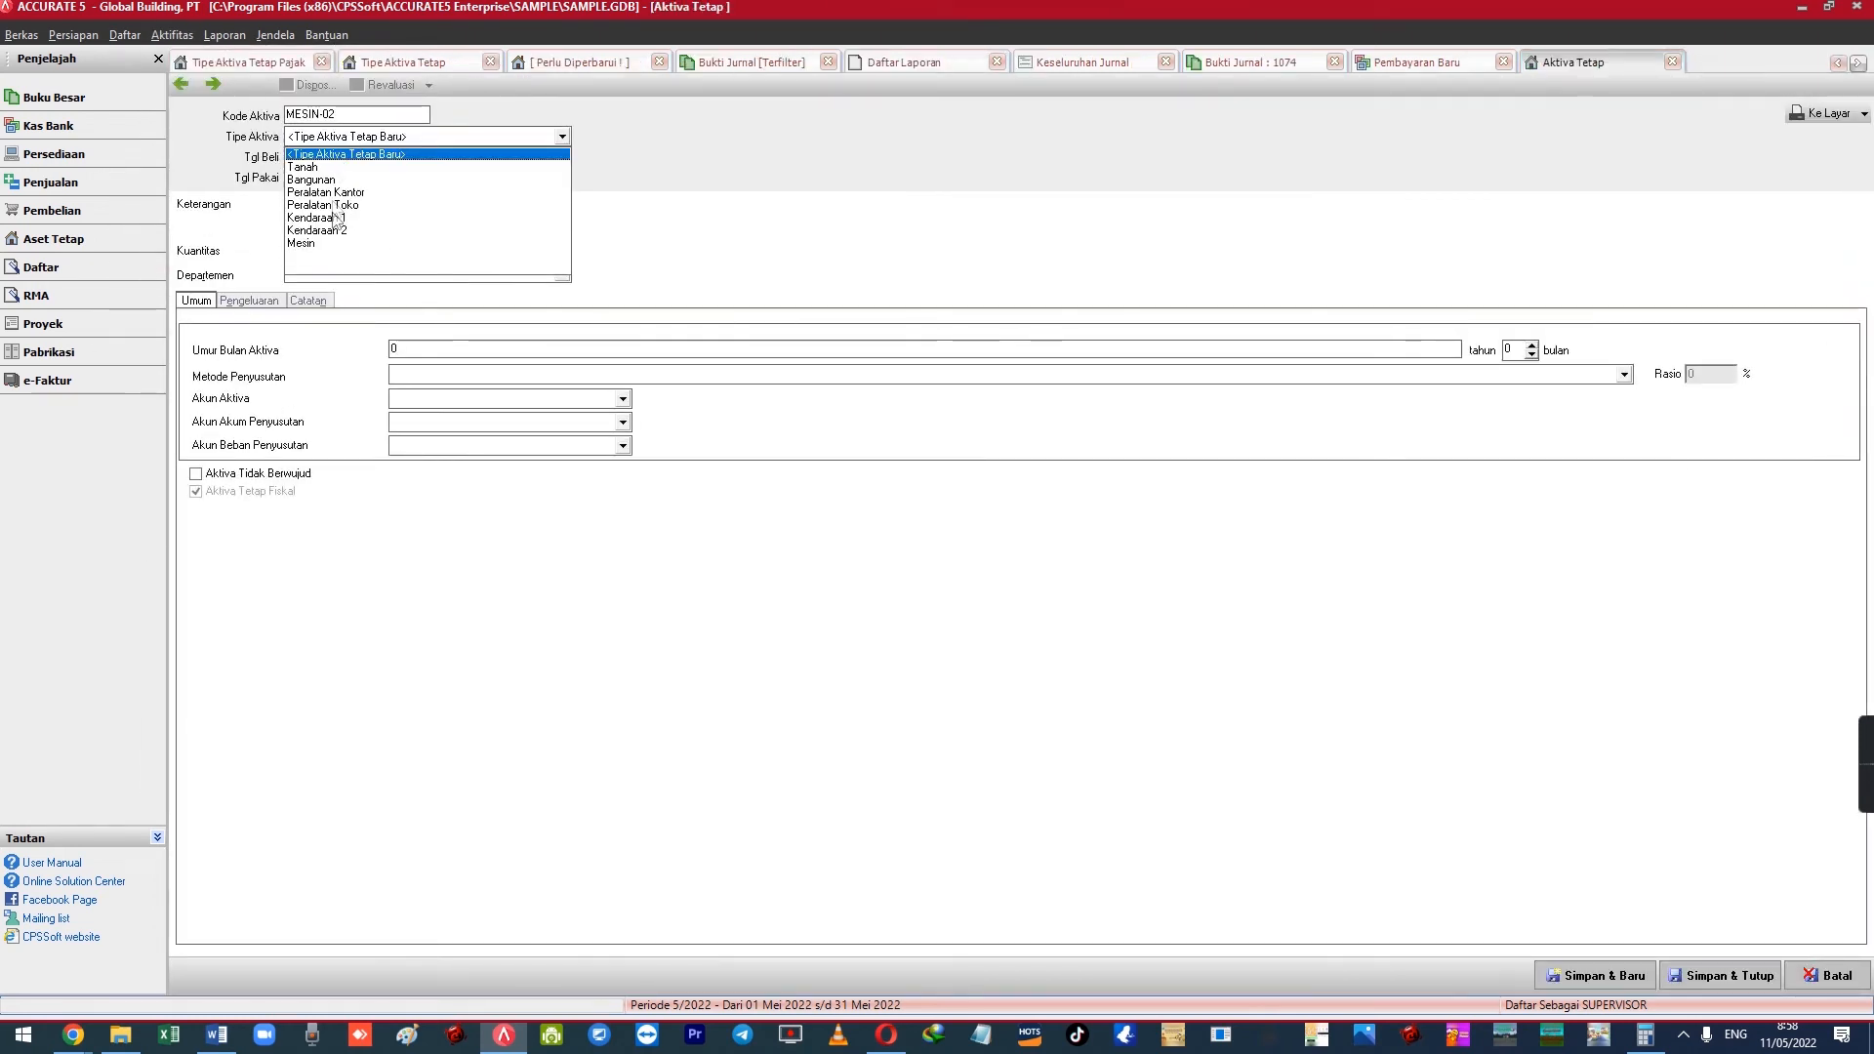
pyautogui.click(328, 243)
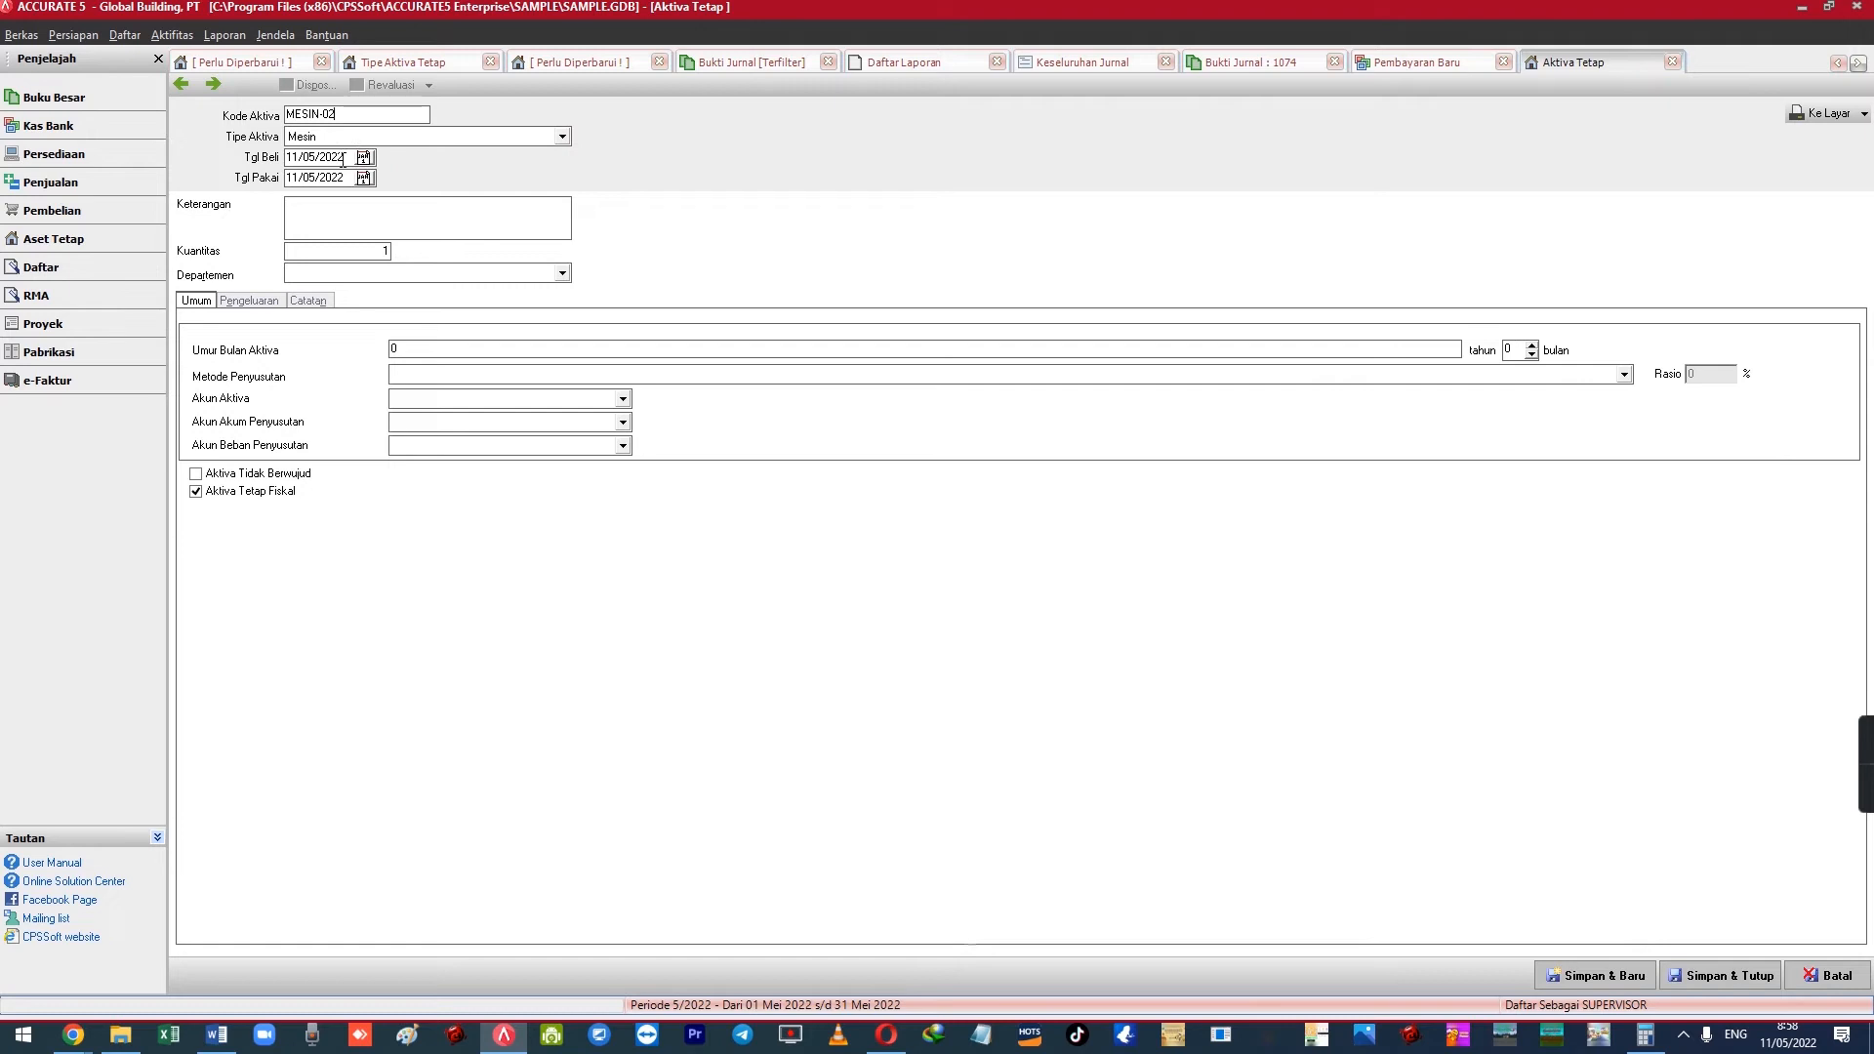
pyautogui.click(366, 205)
pyautogui.write('Mesin Excavator Type')
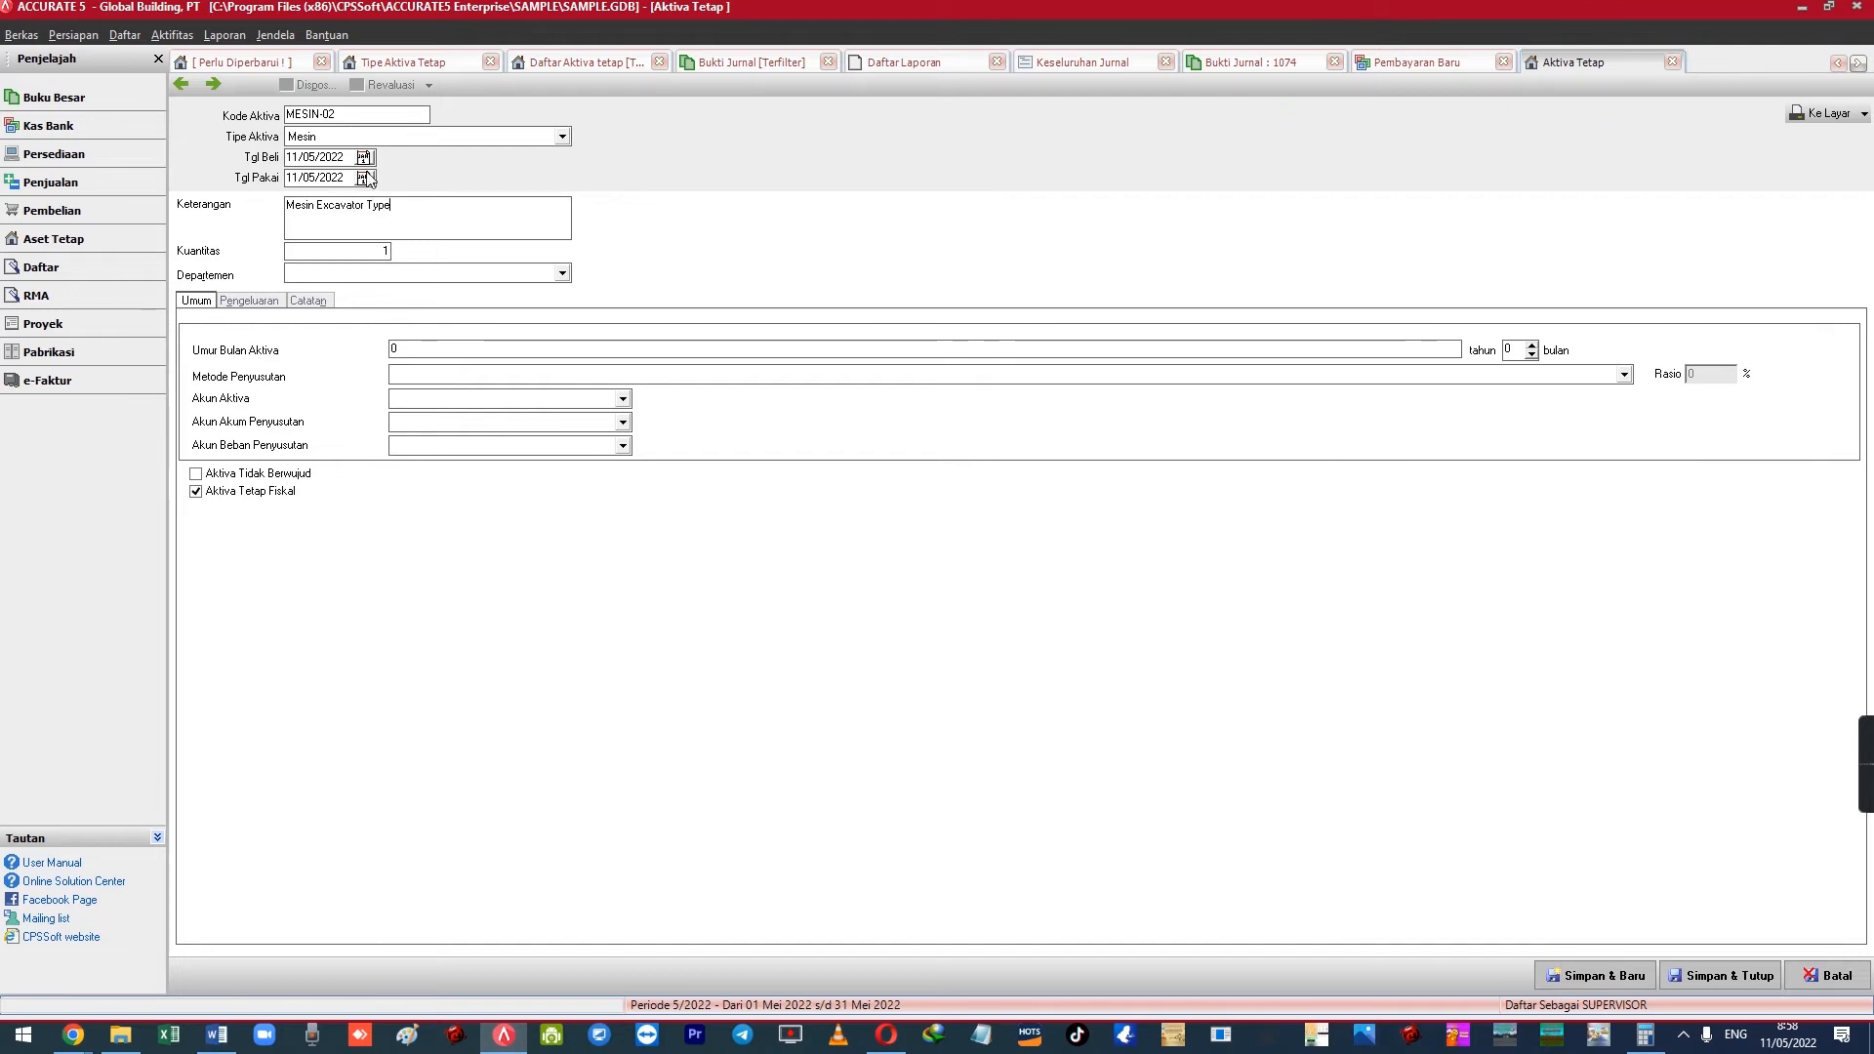
pyautogui.write(' X-120')
pyautogui.press('Tab')
pyautogui.press('Tab')
# Give the asset a 16-month useful life with the Metode Garis Lurus depreciation method
pyautogui.press('Tab')
pyautogui.write('16')
pyautogui.press('Tab')
pyautogui.hotkey('alt', 'Down')
pyautogui.press('Down')
pyautogui.press('Tab')
pyautogui.press('Down')
pyautogui.press('Down')
pyautogui.press('Down')
pyautogui.press('Down')
pyautogui.press('Down')
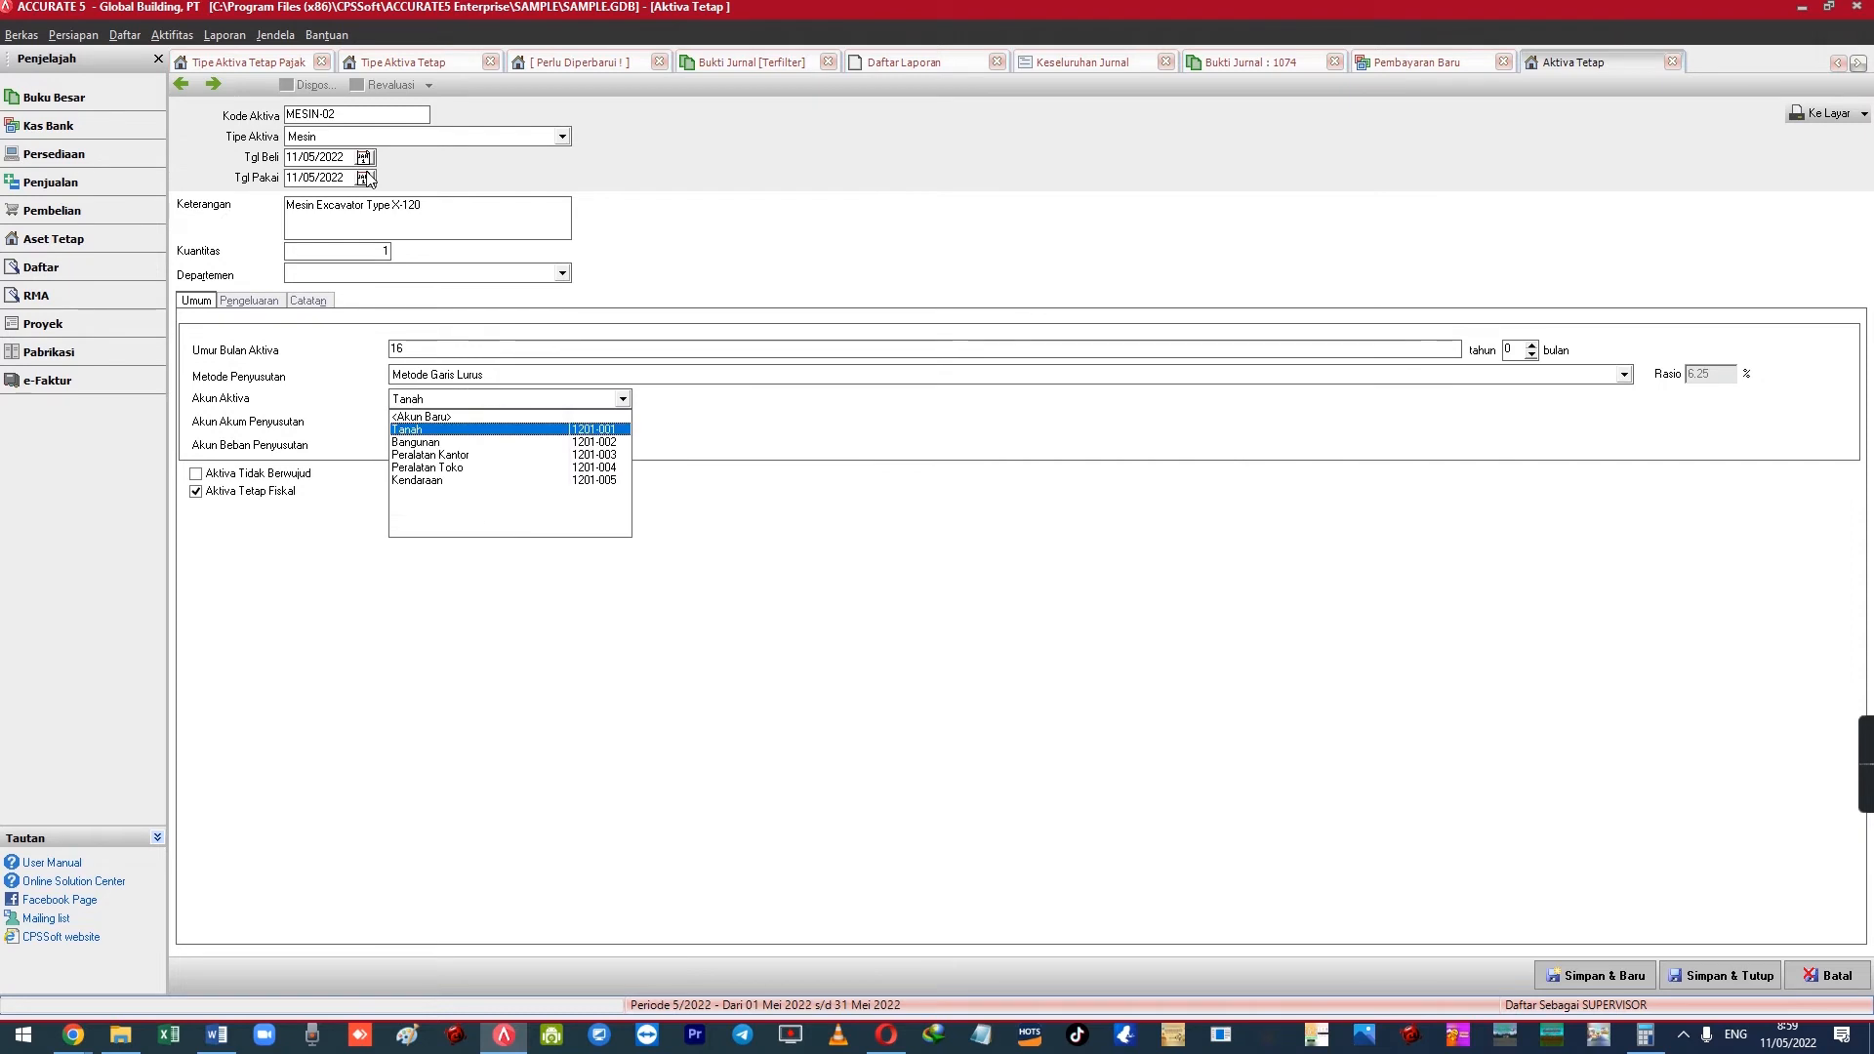
pyautogui.press('Escape')
# Select Kendaraan as the fixed asset account
pyautogui.press('Tab')
pyautogui.hotkey('shift', 'Tab')
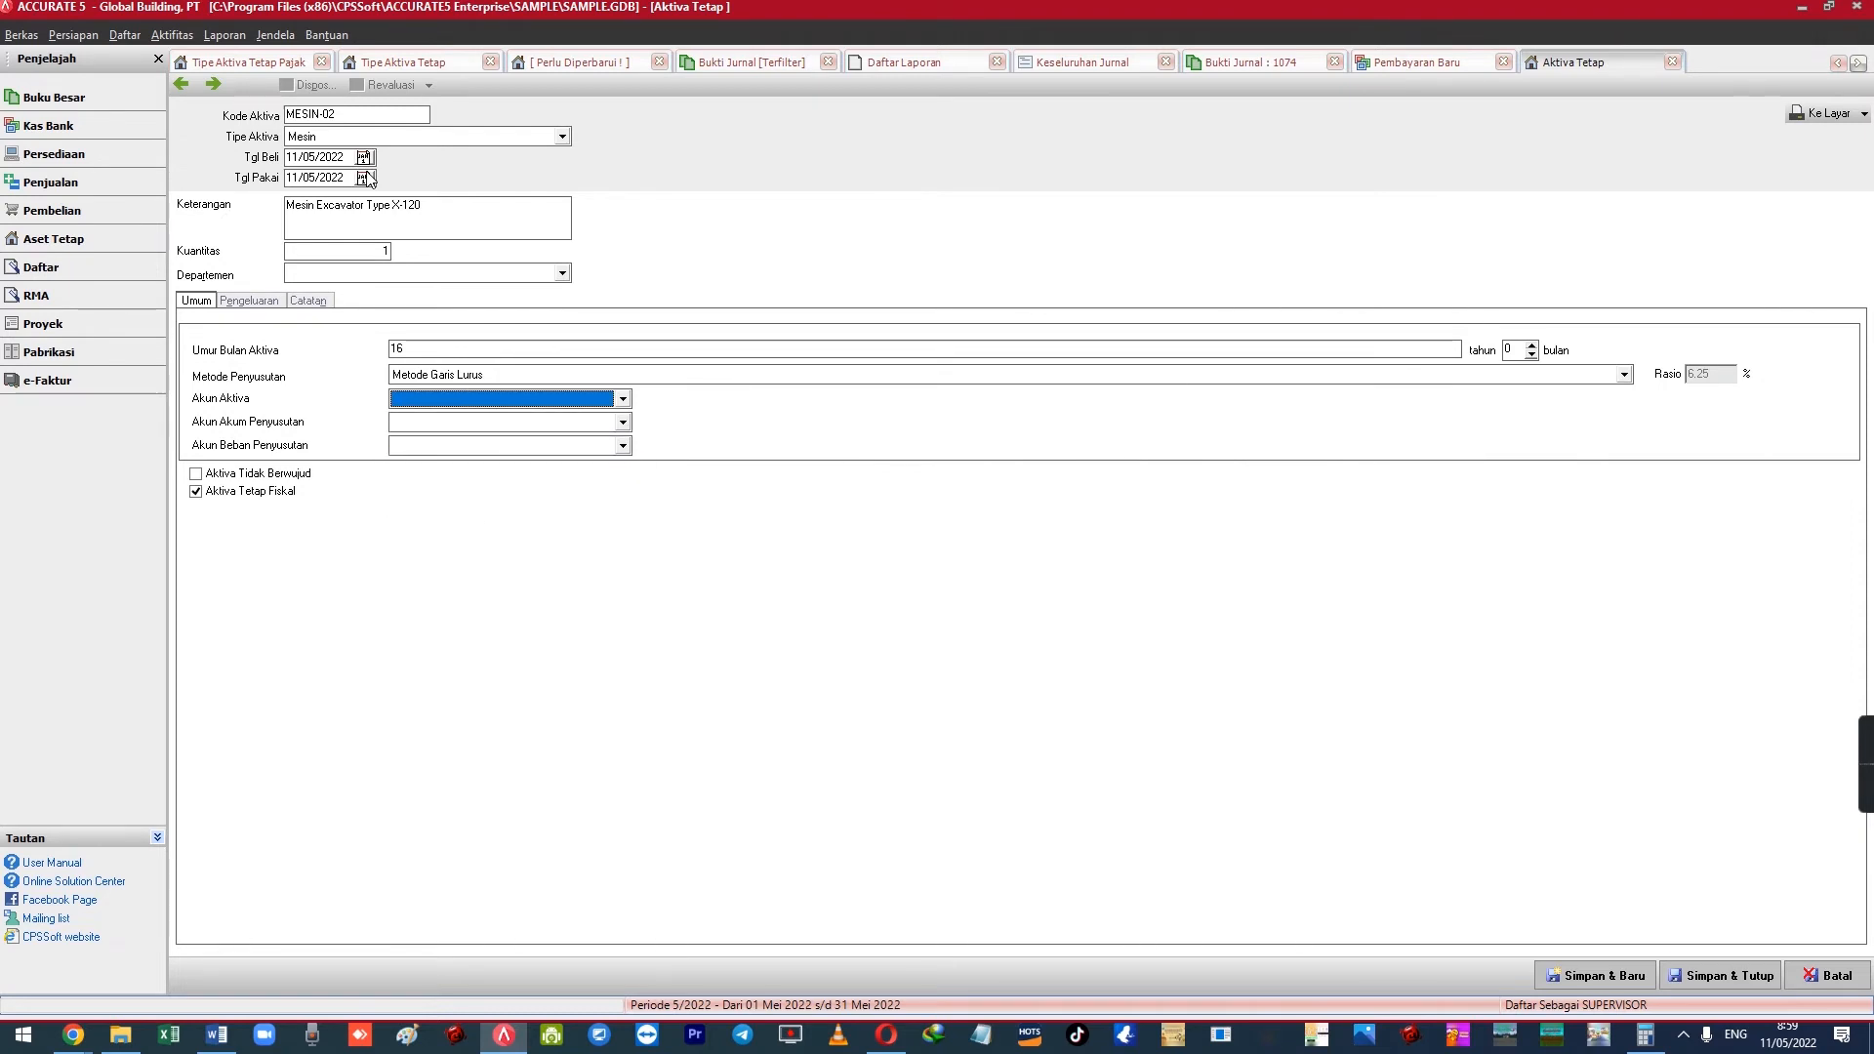
pyautogui.hotkey('alt', 'Down')
pyautogui.press('Down')
pyautogui.press('Down')
pyautogui.press('Down')
pyautogui.press('Down')
pyautogui.press('Down')
pyautogui.press('Tab')
pyautogui.press('Down')
pyautogui.press('Down')
pyautogui.press('Down')
pyautogui.press('Down')
pyautogui.press('Down')
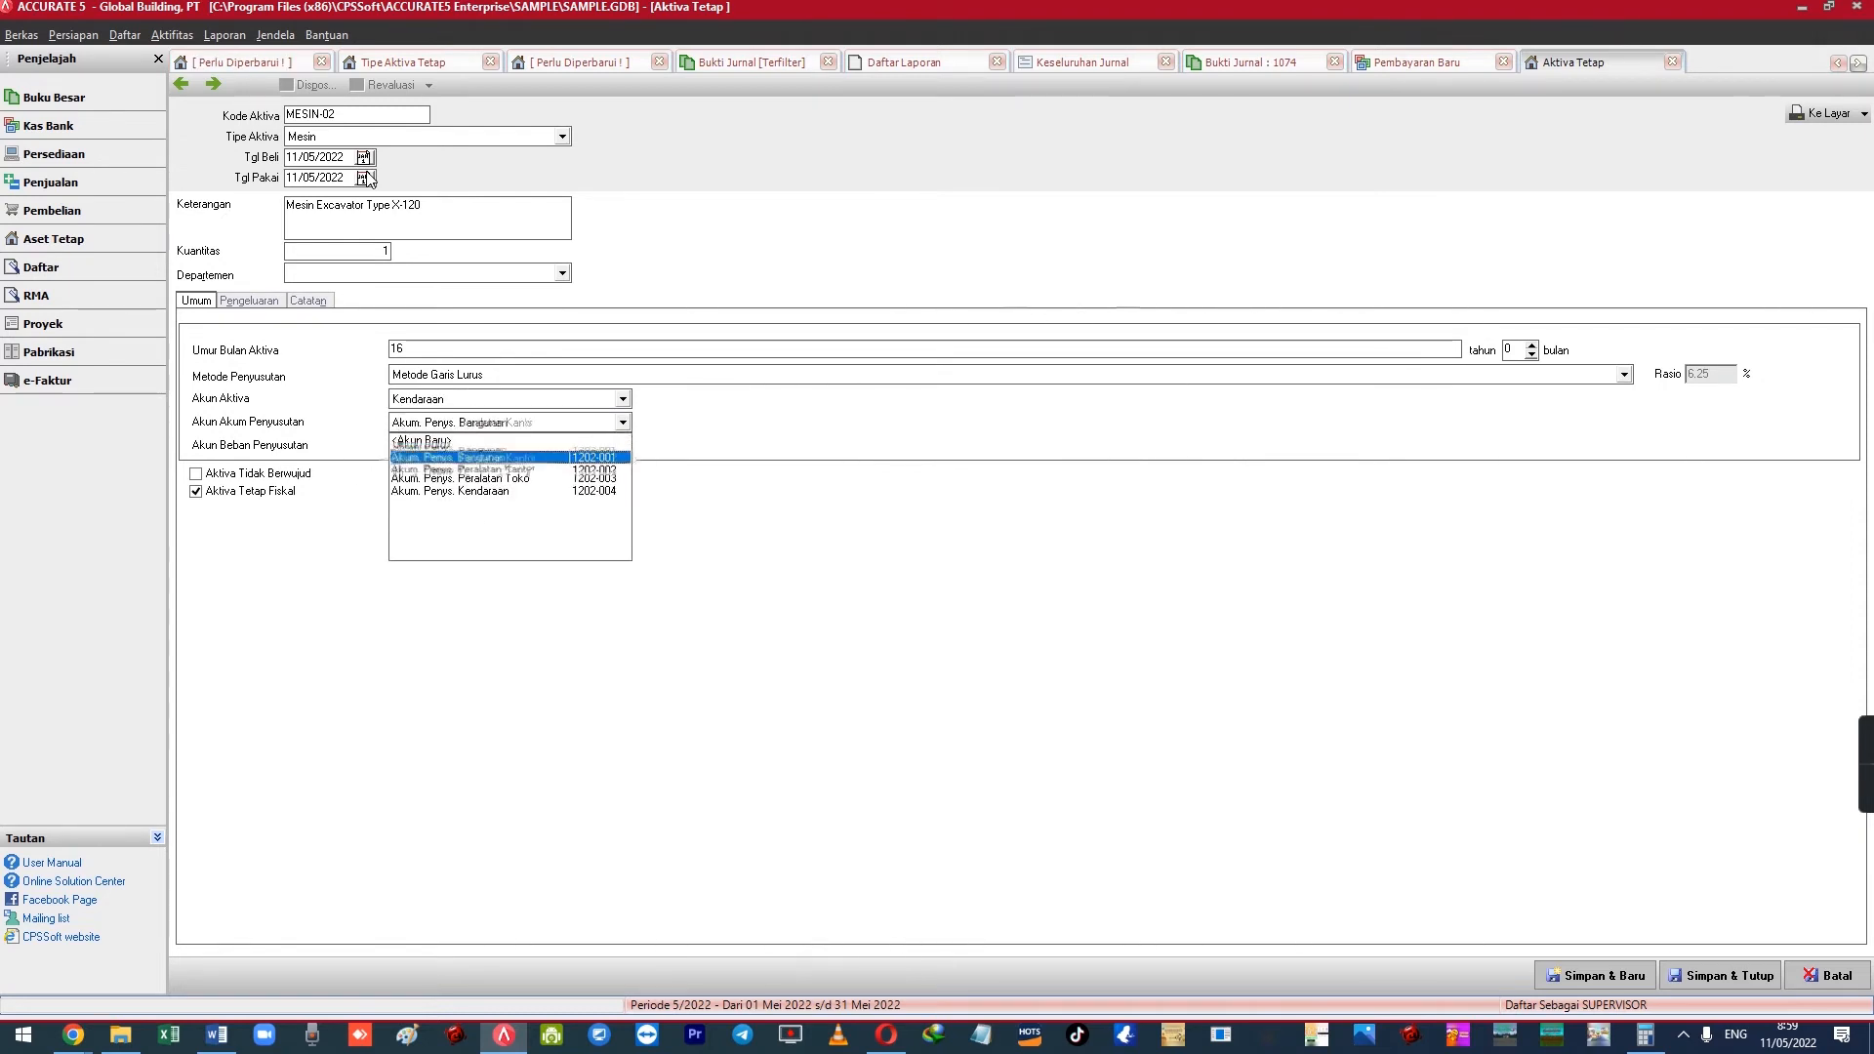
pyautogui.press('Tab')
# Set the depreciation expense account to Beban Penyusutan Kendaraan
pyautogui.press('Down')
pyautogui.write('Beba')
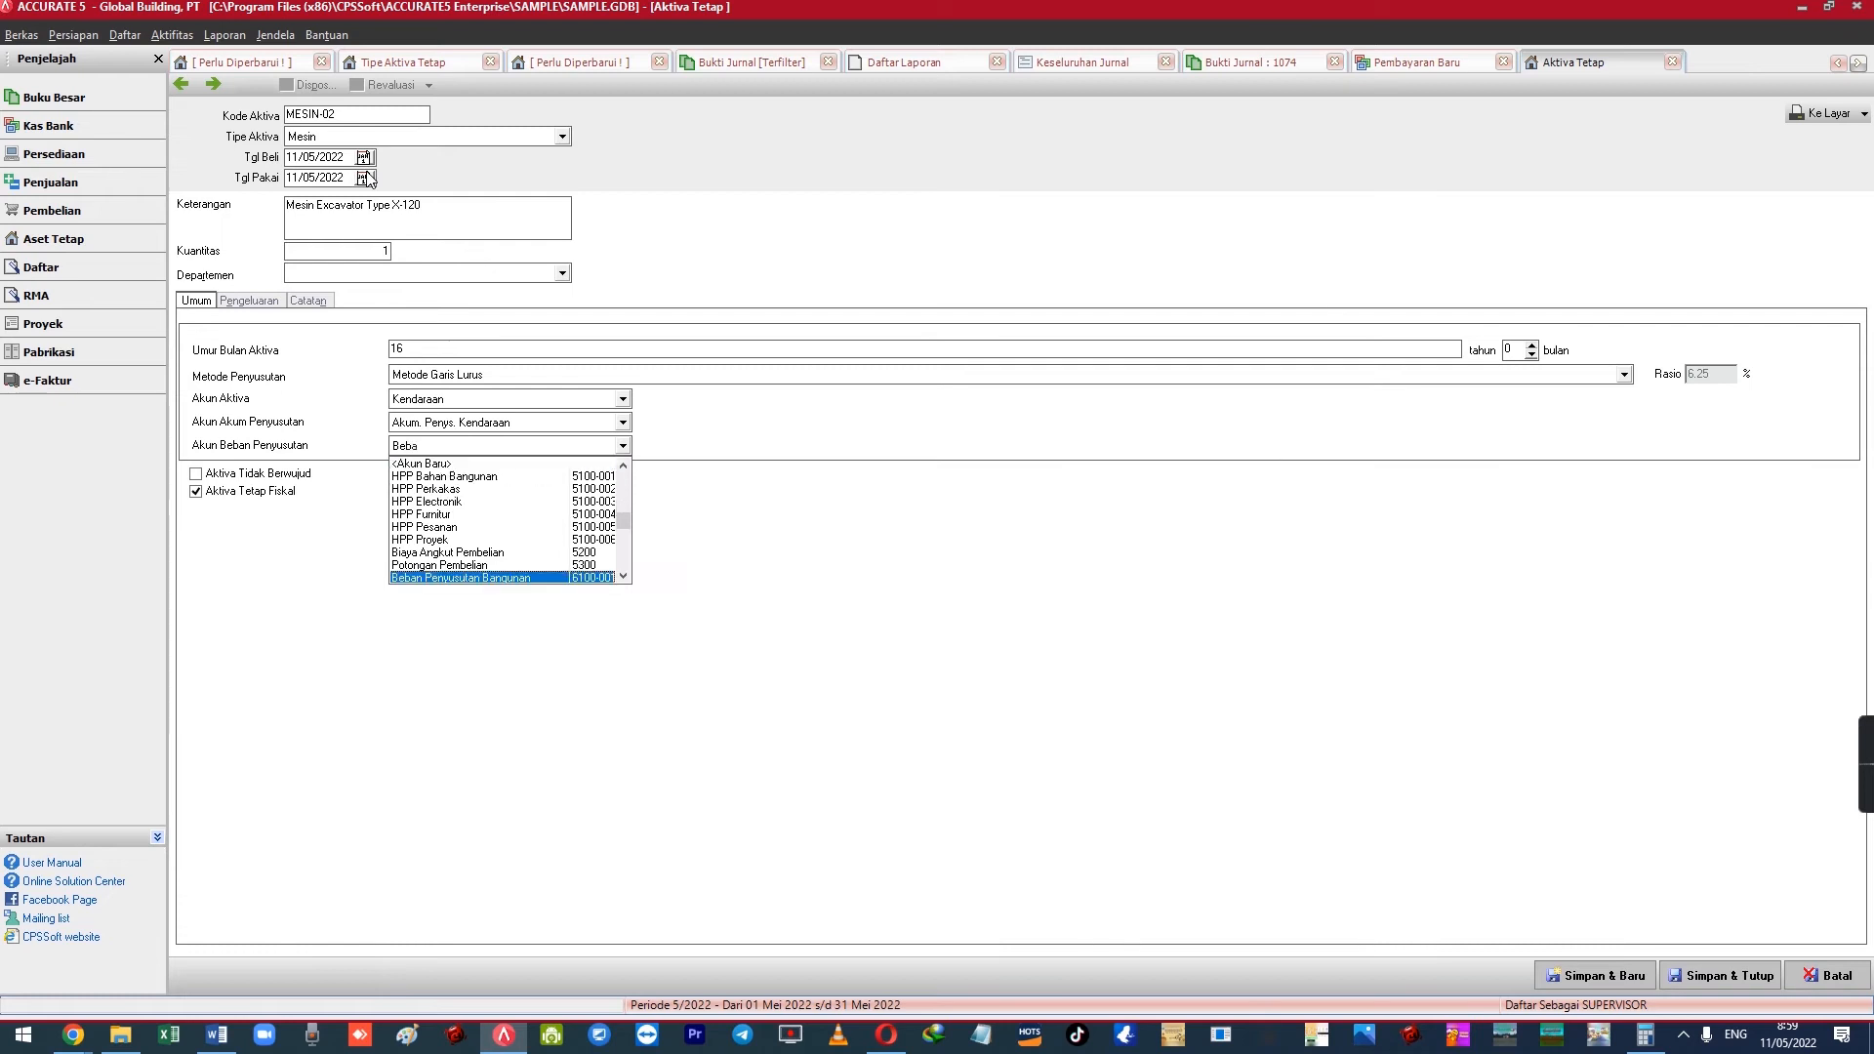
pyautogui.write('n Pen')
pyautogui.press('Down')
pyautogui.press('Down')
pyautogui.press('Down')
pyautogui.press('Down')
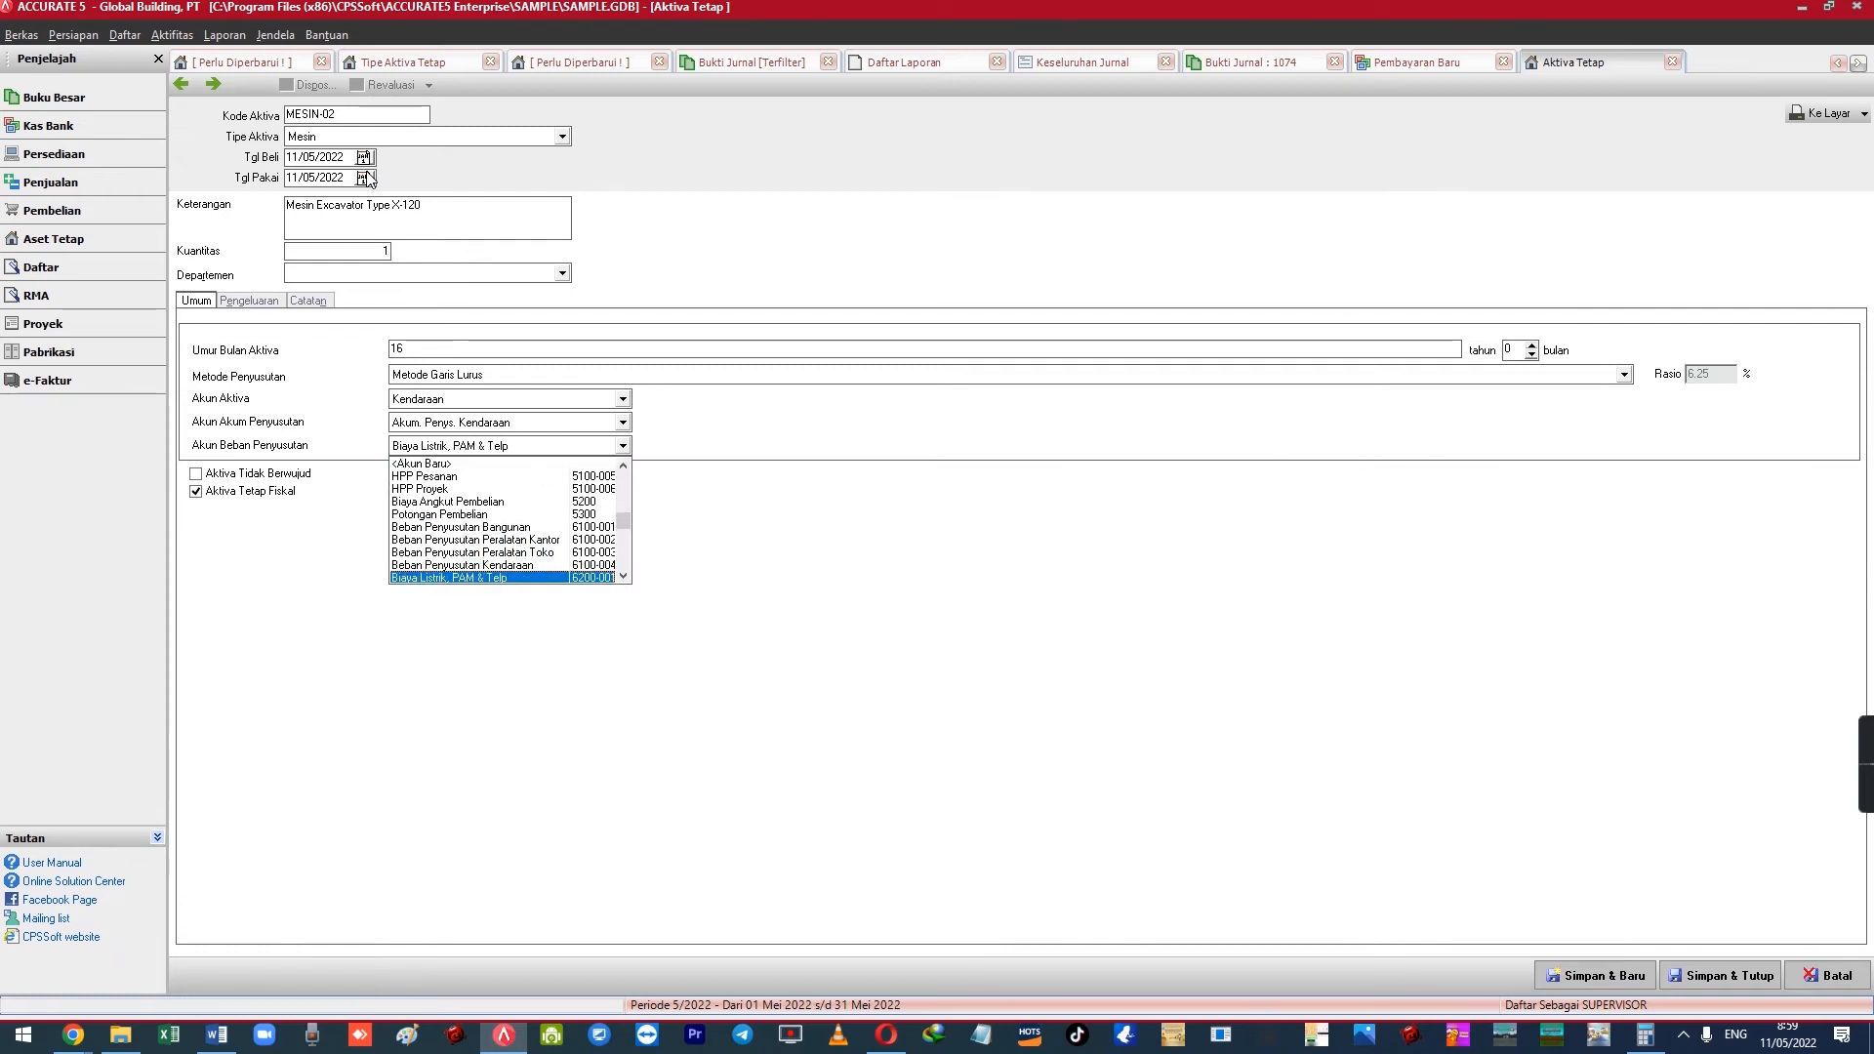
pyautogui.press('Up')
pyautogui.press('Return')
pyautogui.press('Tab')
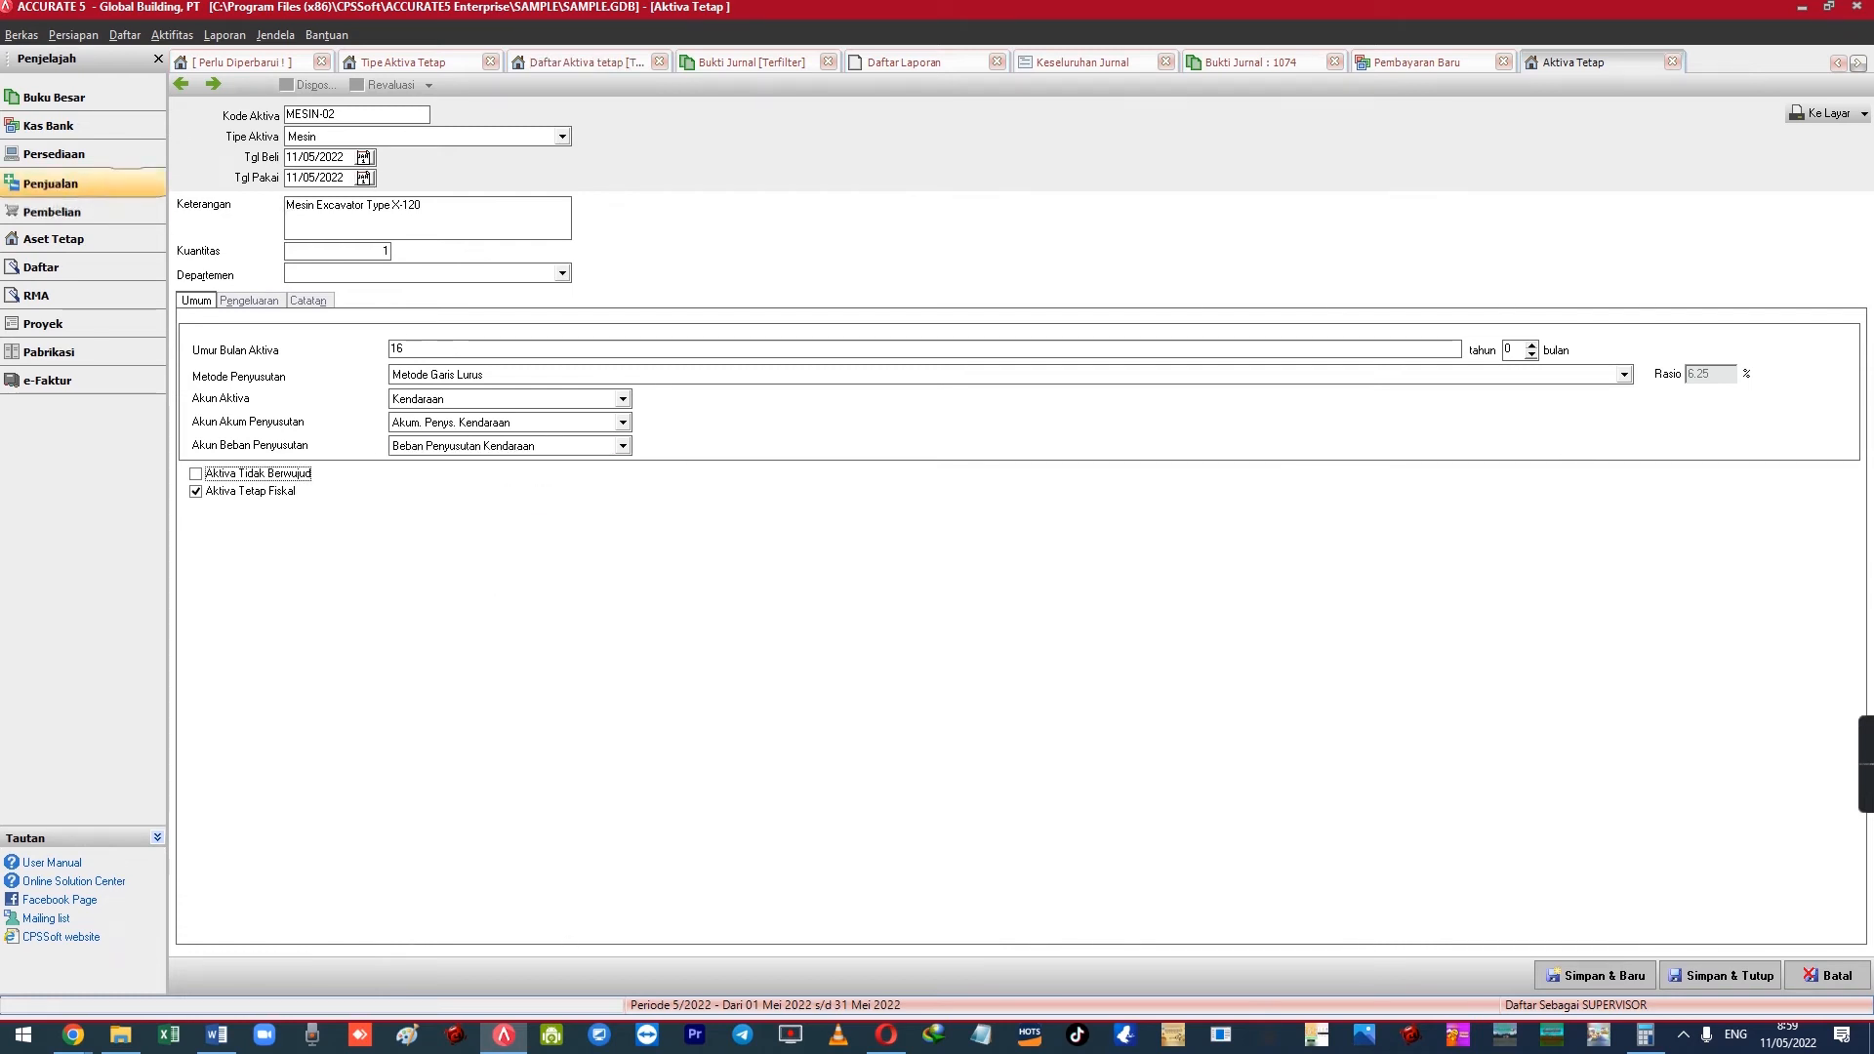
pyautogui.click(249, 301)
pyautogui.click(258, 340)
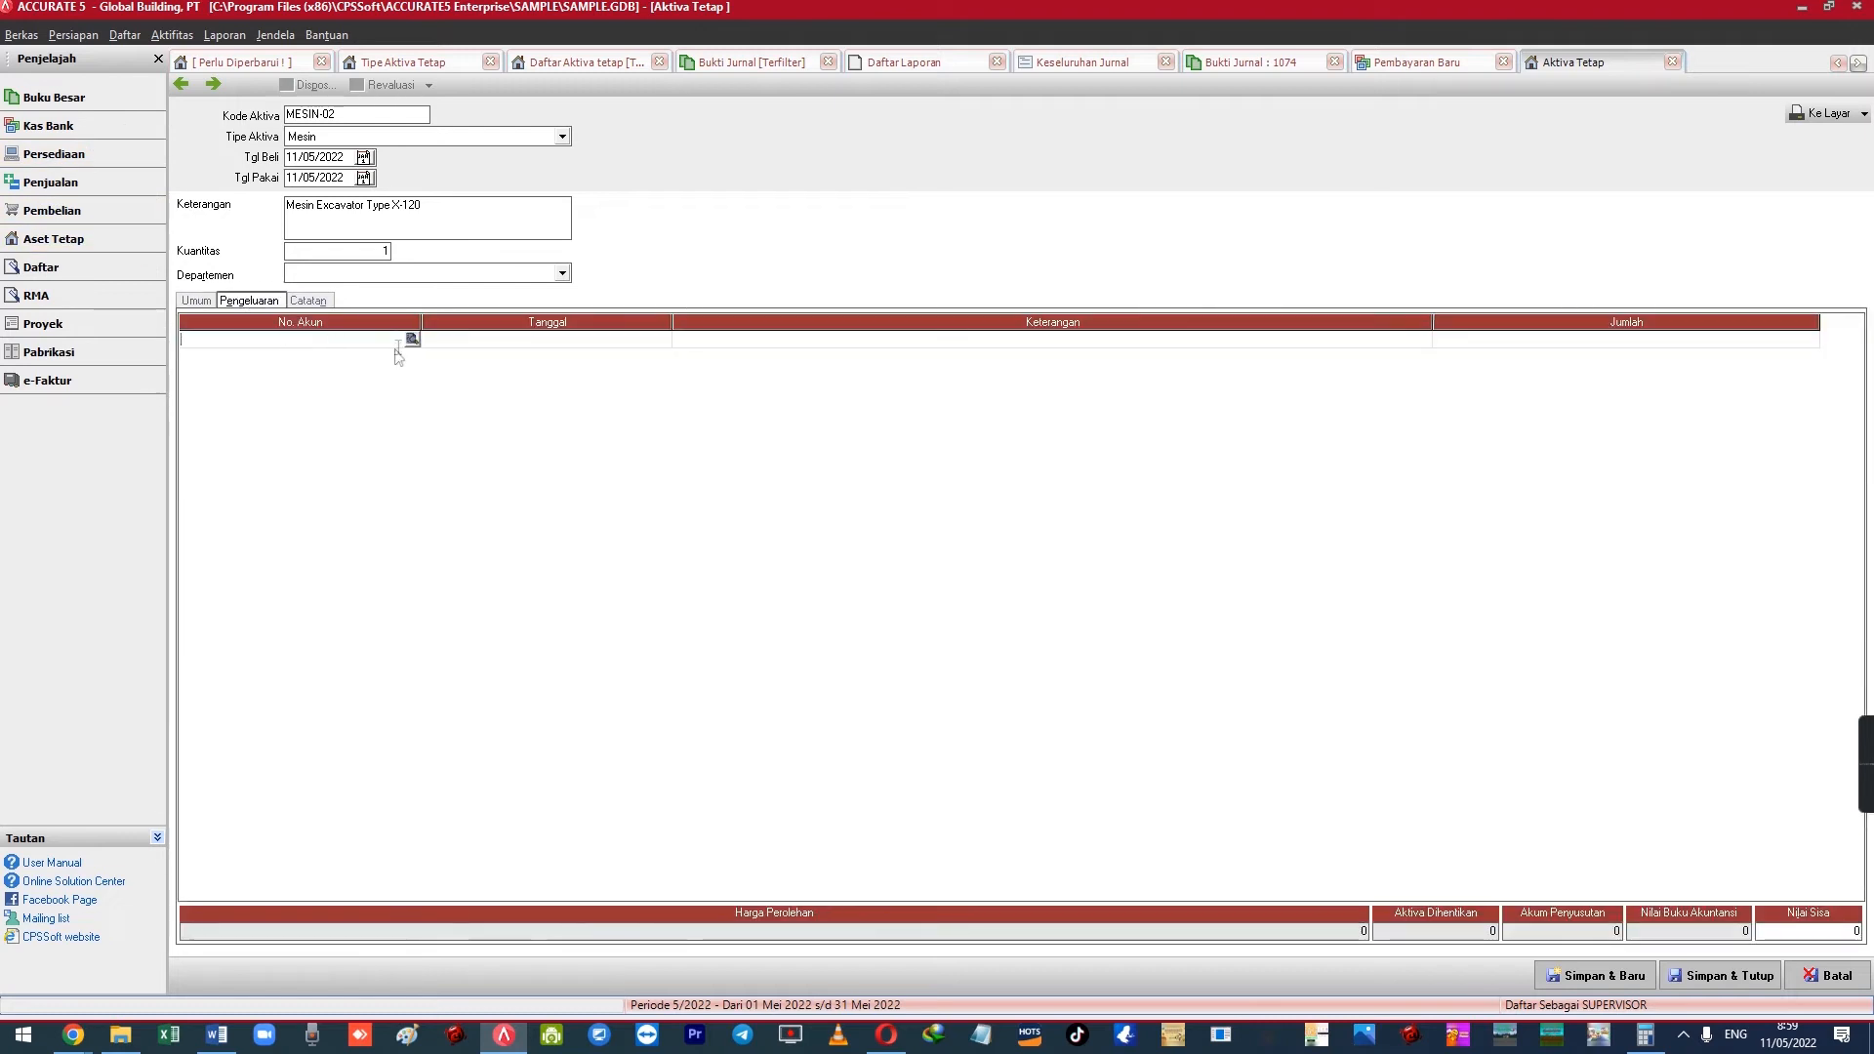
# Add a Pengeluaran line from 1102-002 BCA IDR for 210,000,000
pyautogui.click(412, 341)
pyautogui.doubleClick(895, 455)
pyautogui.press('Tab')
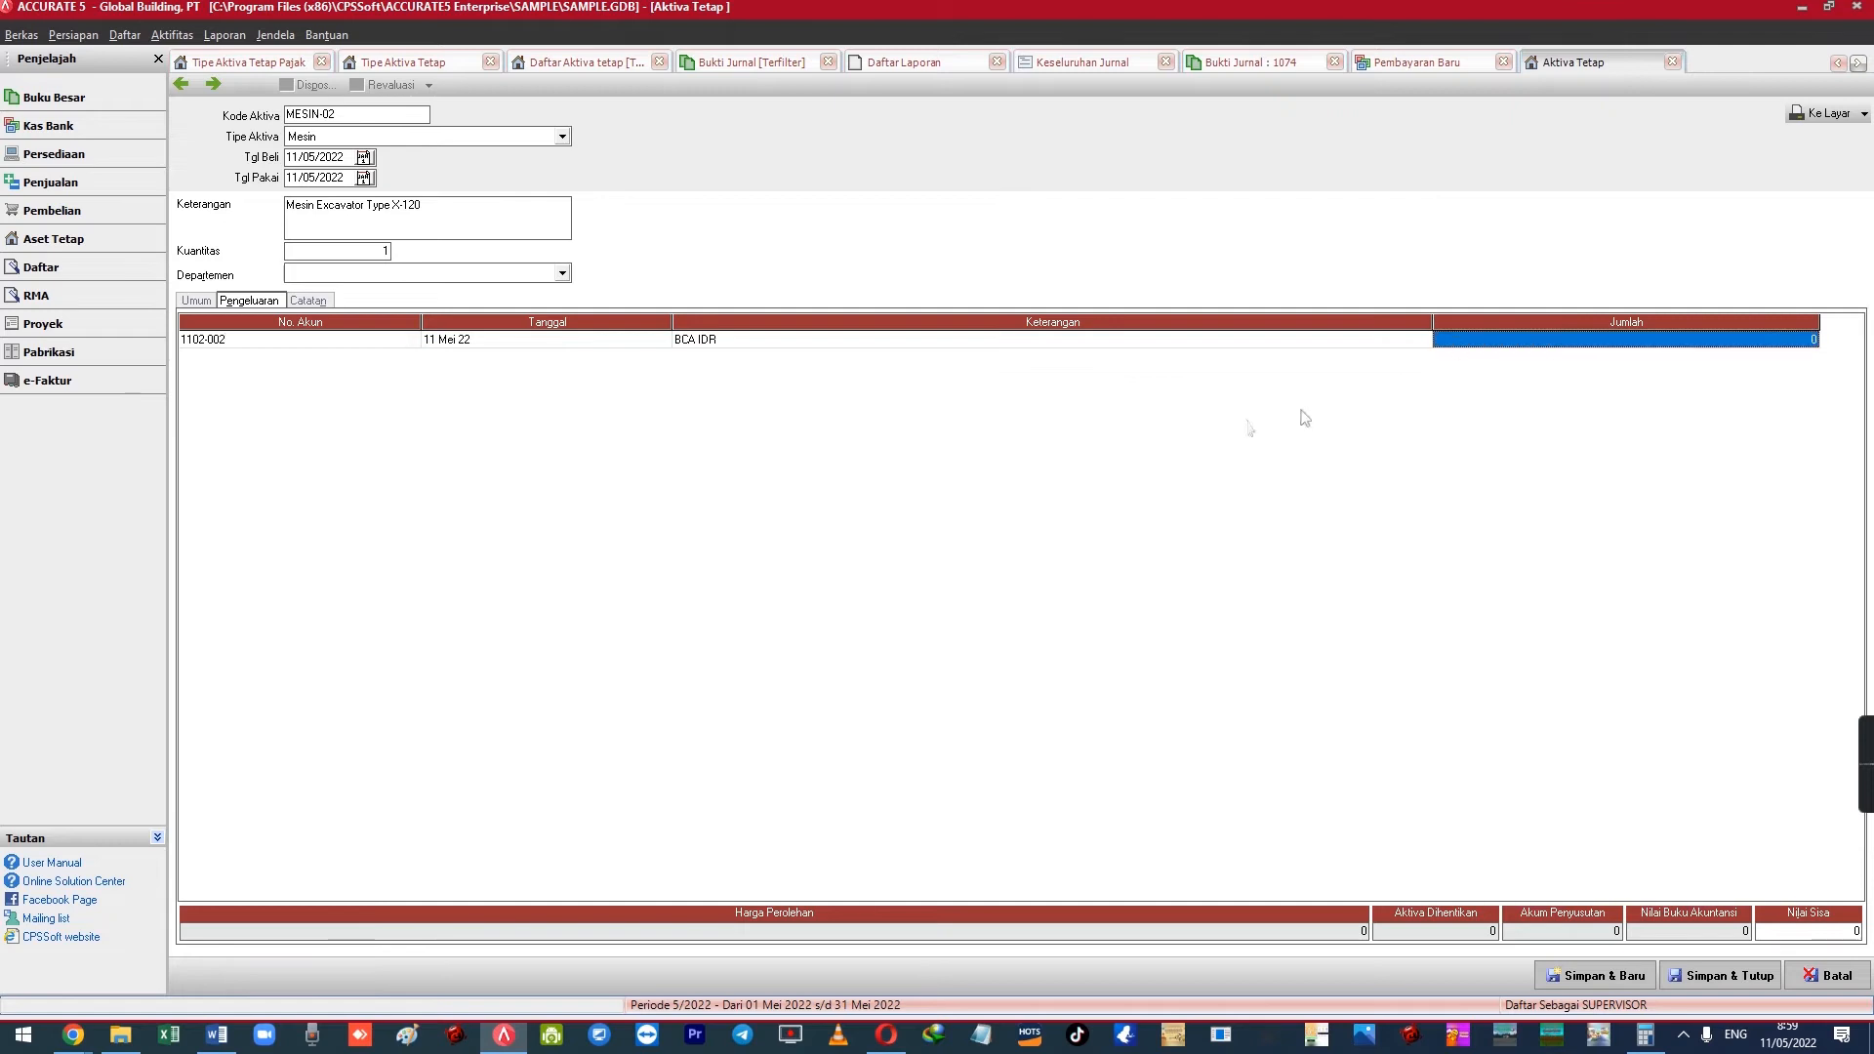
pyautogui.write('210,000,000')
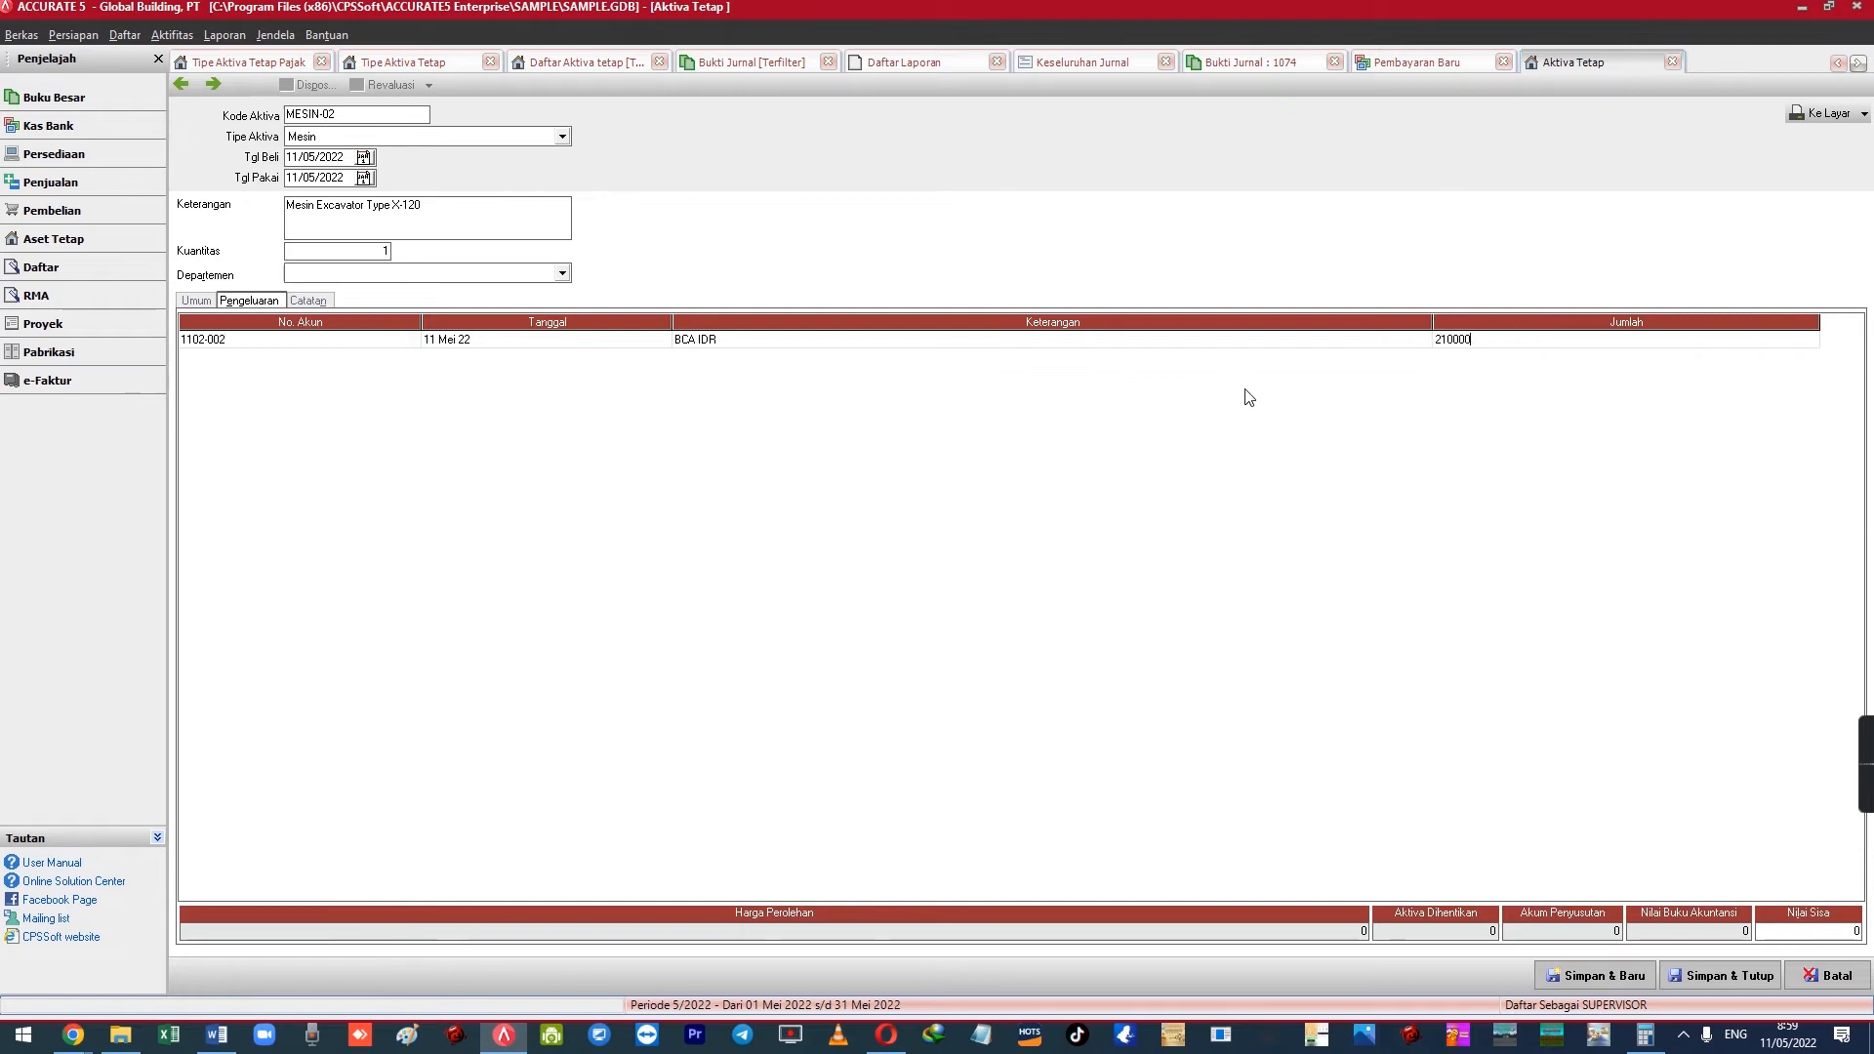
pyautogui.press('Tab')
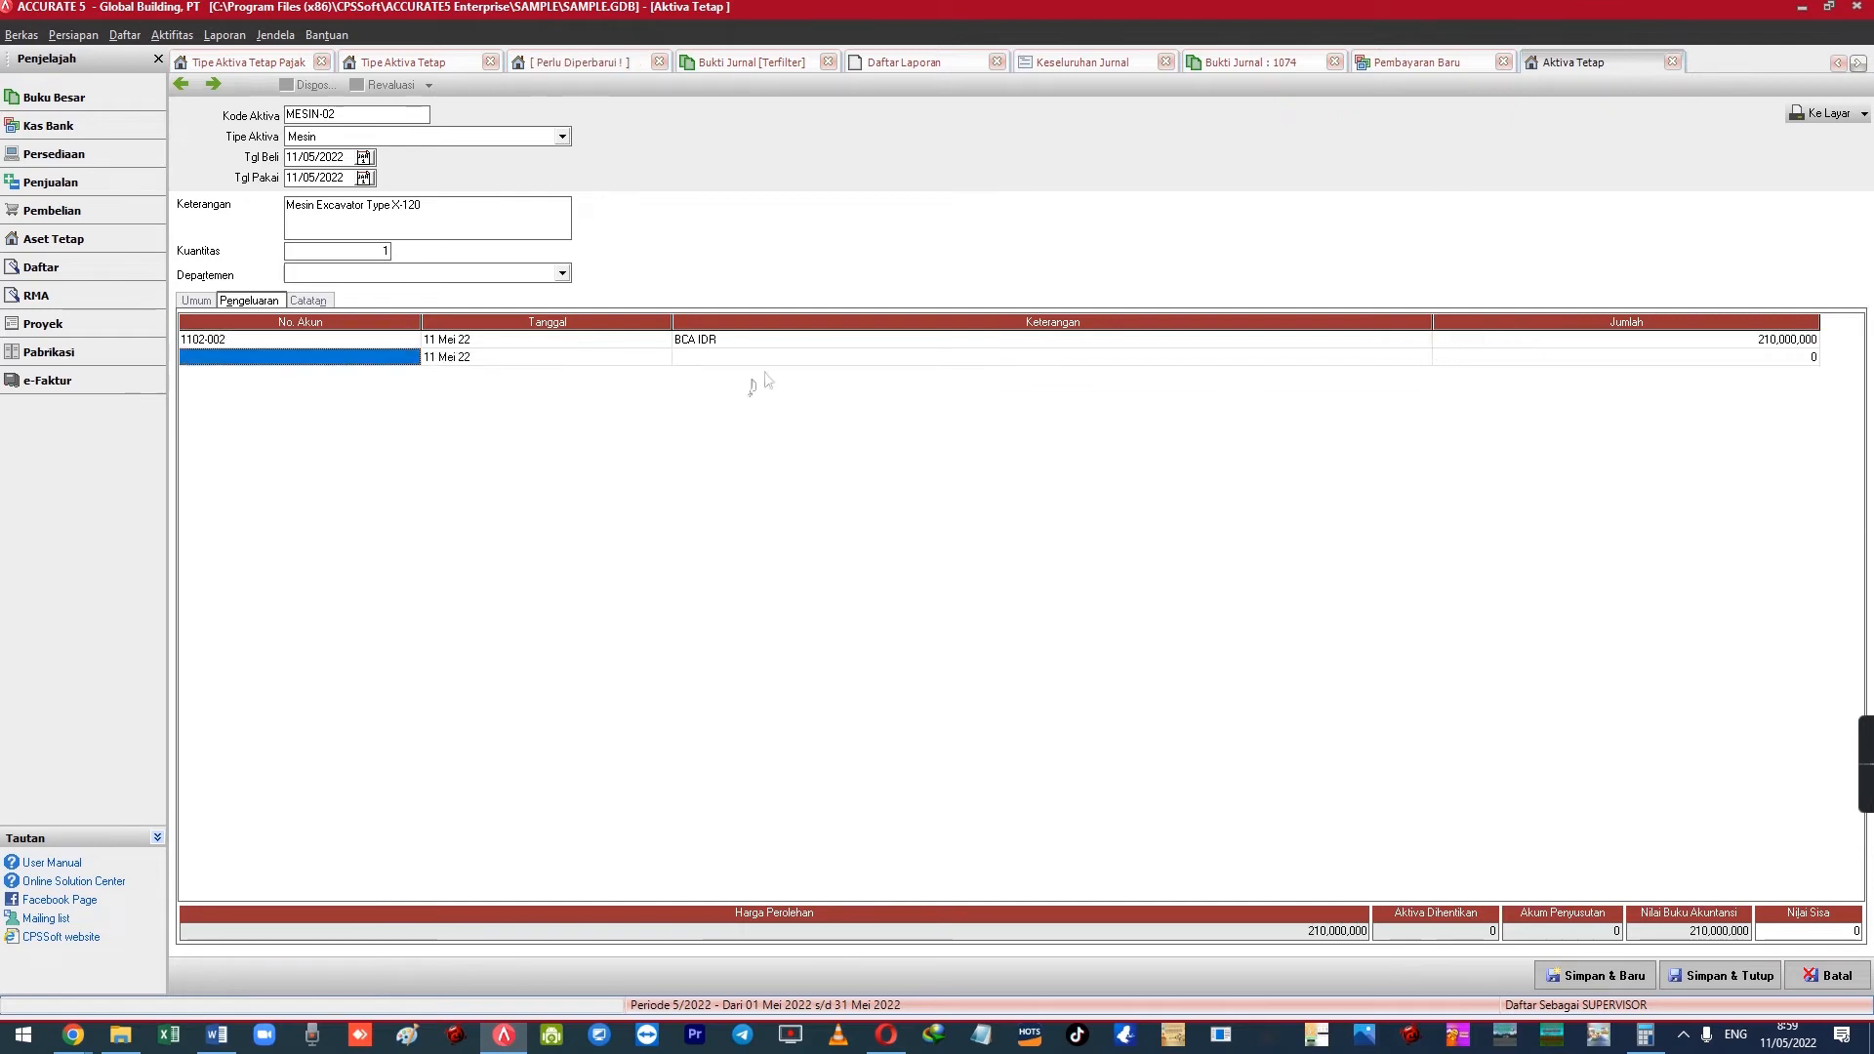
pyautogui.click(661, 344)
pyautogui.click(404, 342)
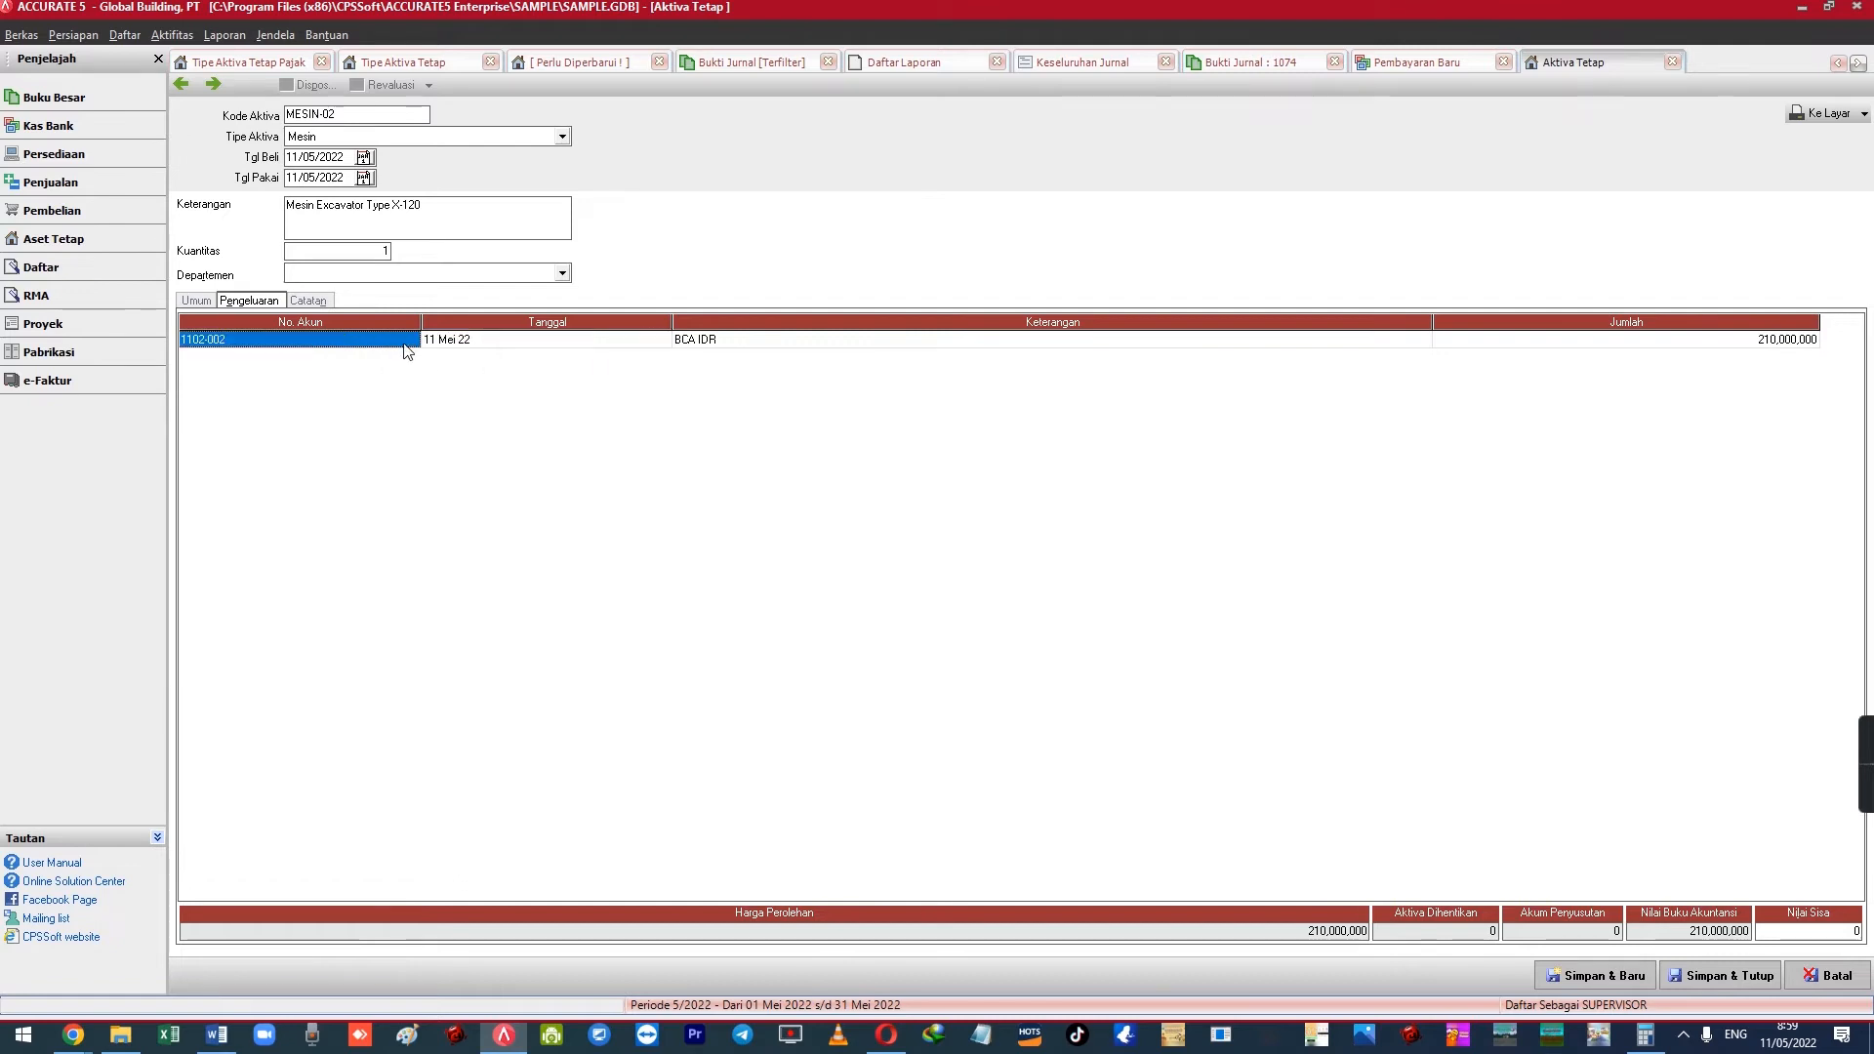
# Narrow the No. Akun and Tanggal columns and check the MESIN-02 asset code
pyautogui.moveTo(423, 324); pyautogui.dragTo(329, 324)
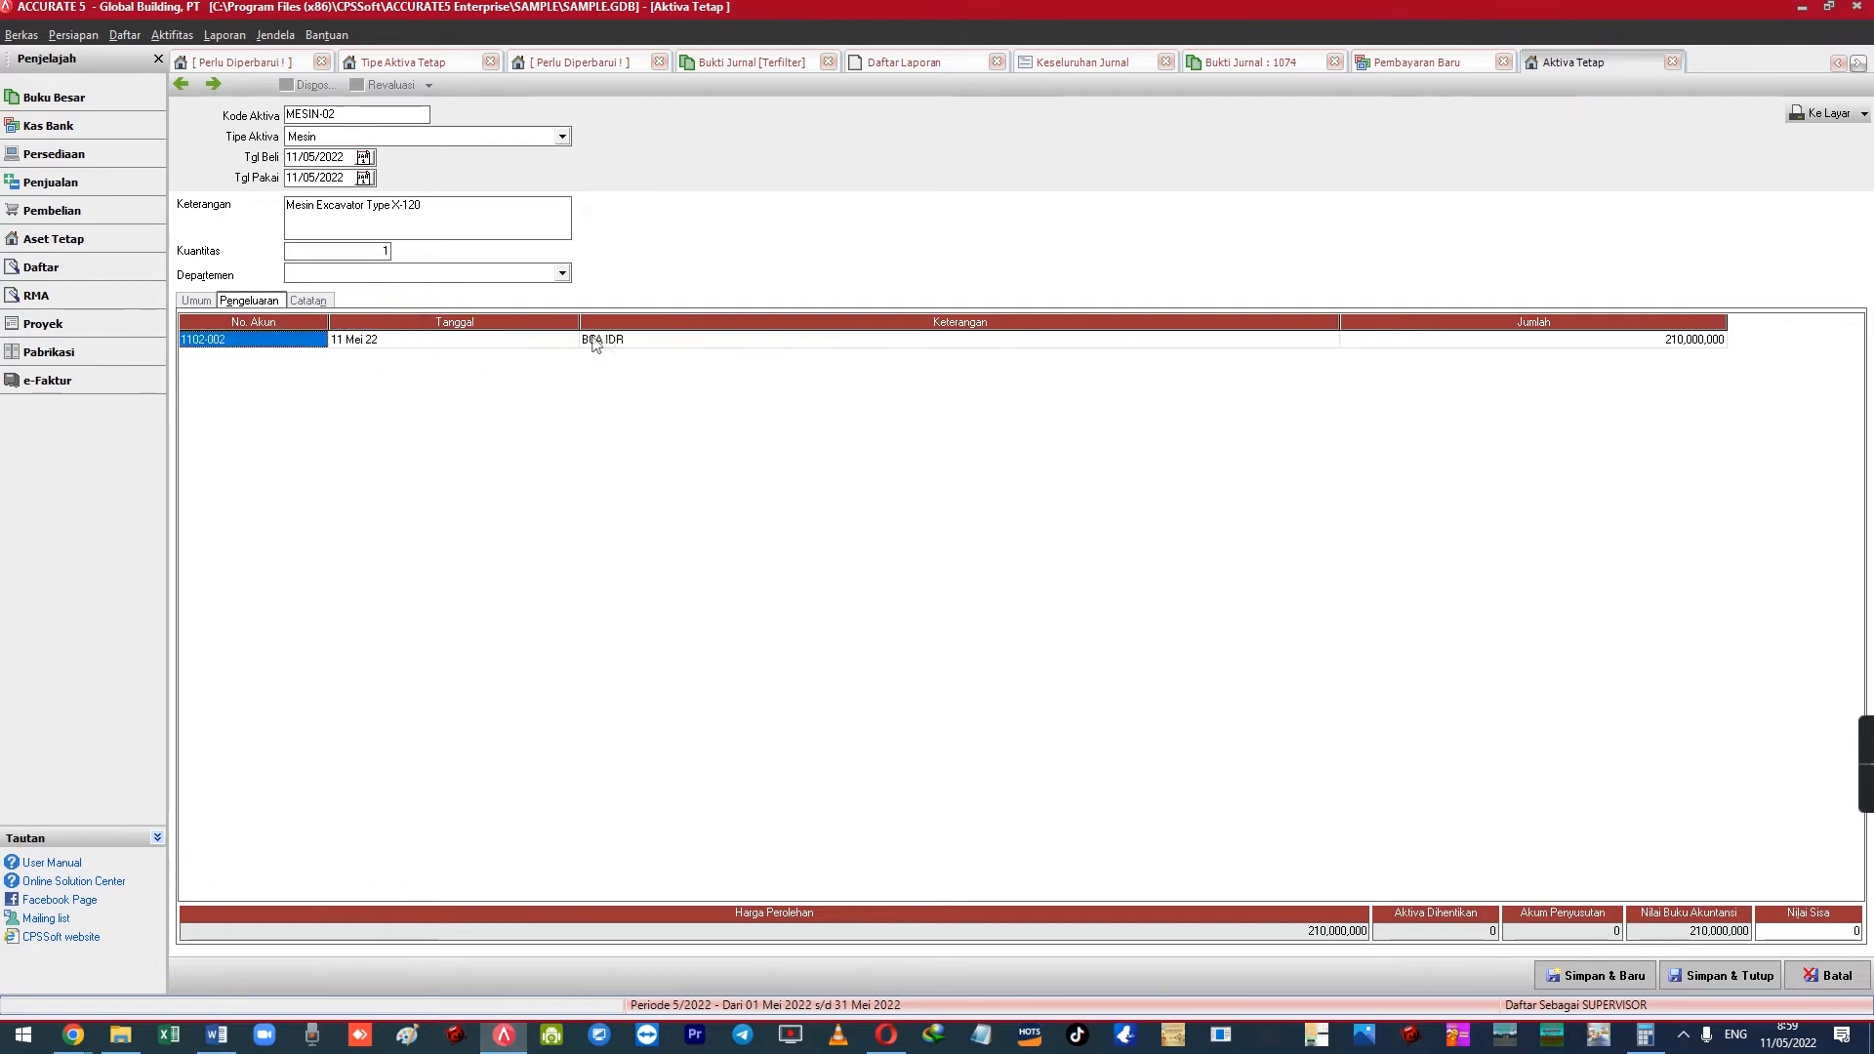
pyautogui.moveTo(580, 321); pyautogui.dragTo(481, 322)
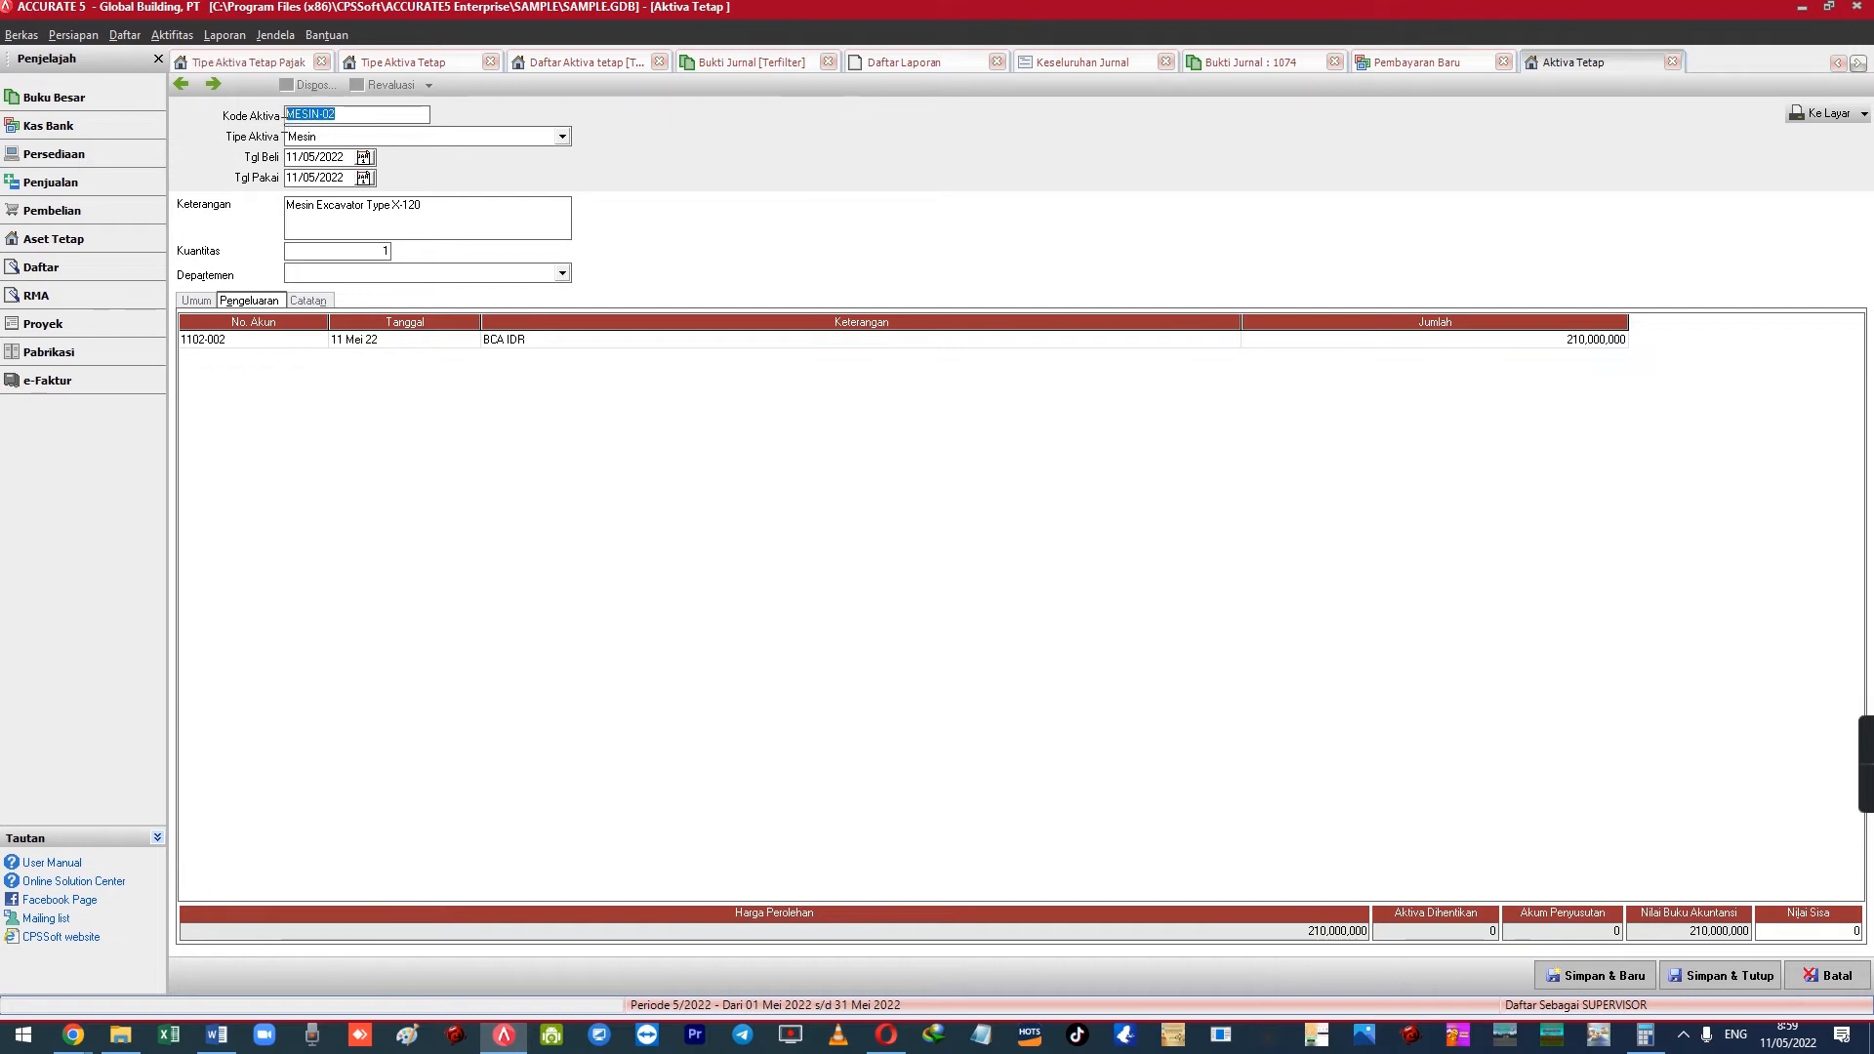
pyautogui.click(361, 108)
pyautogui.moveTo(362, 107); pyautogui.dragTo(286, 116)
pyautogui.click(359, 110)
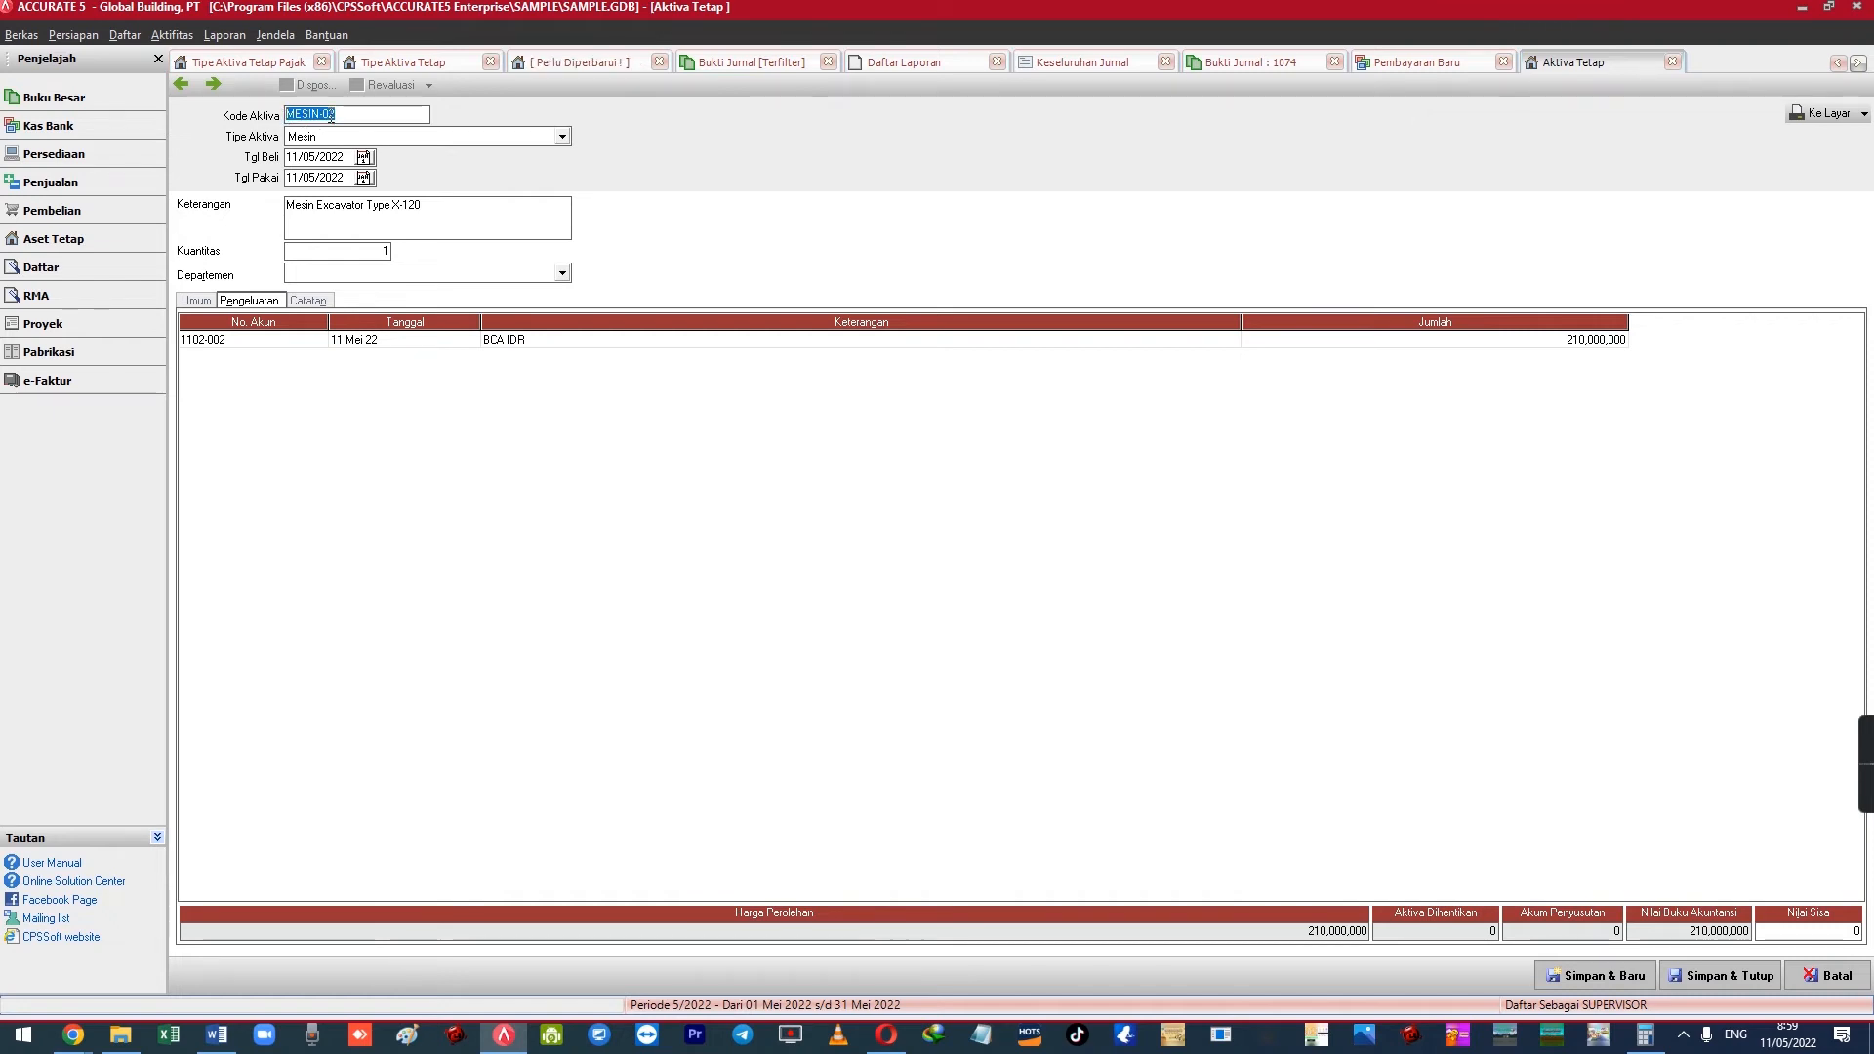
pyautogui.click(135, 39)
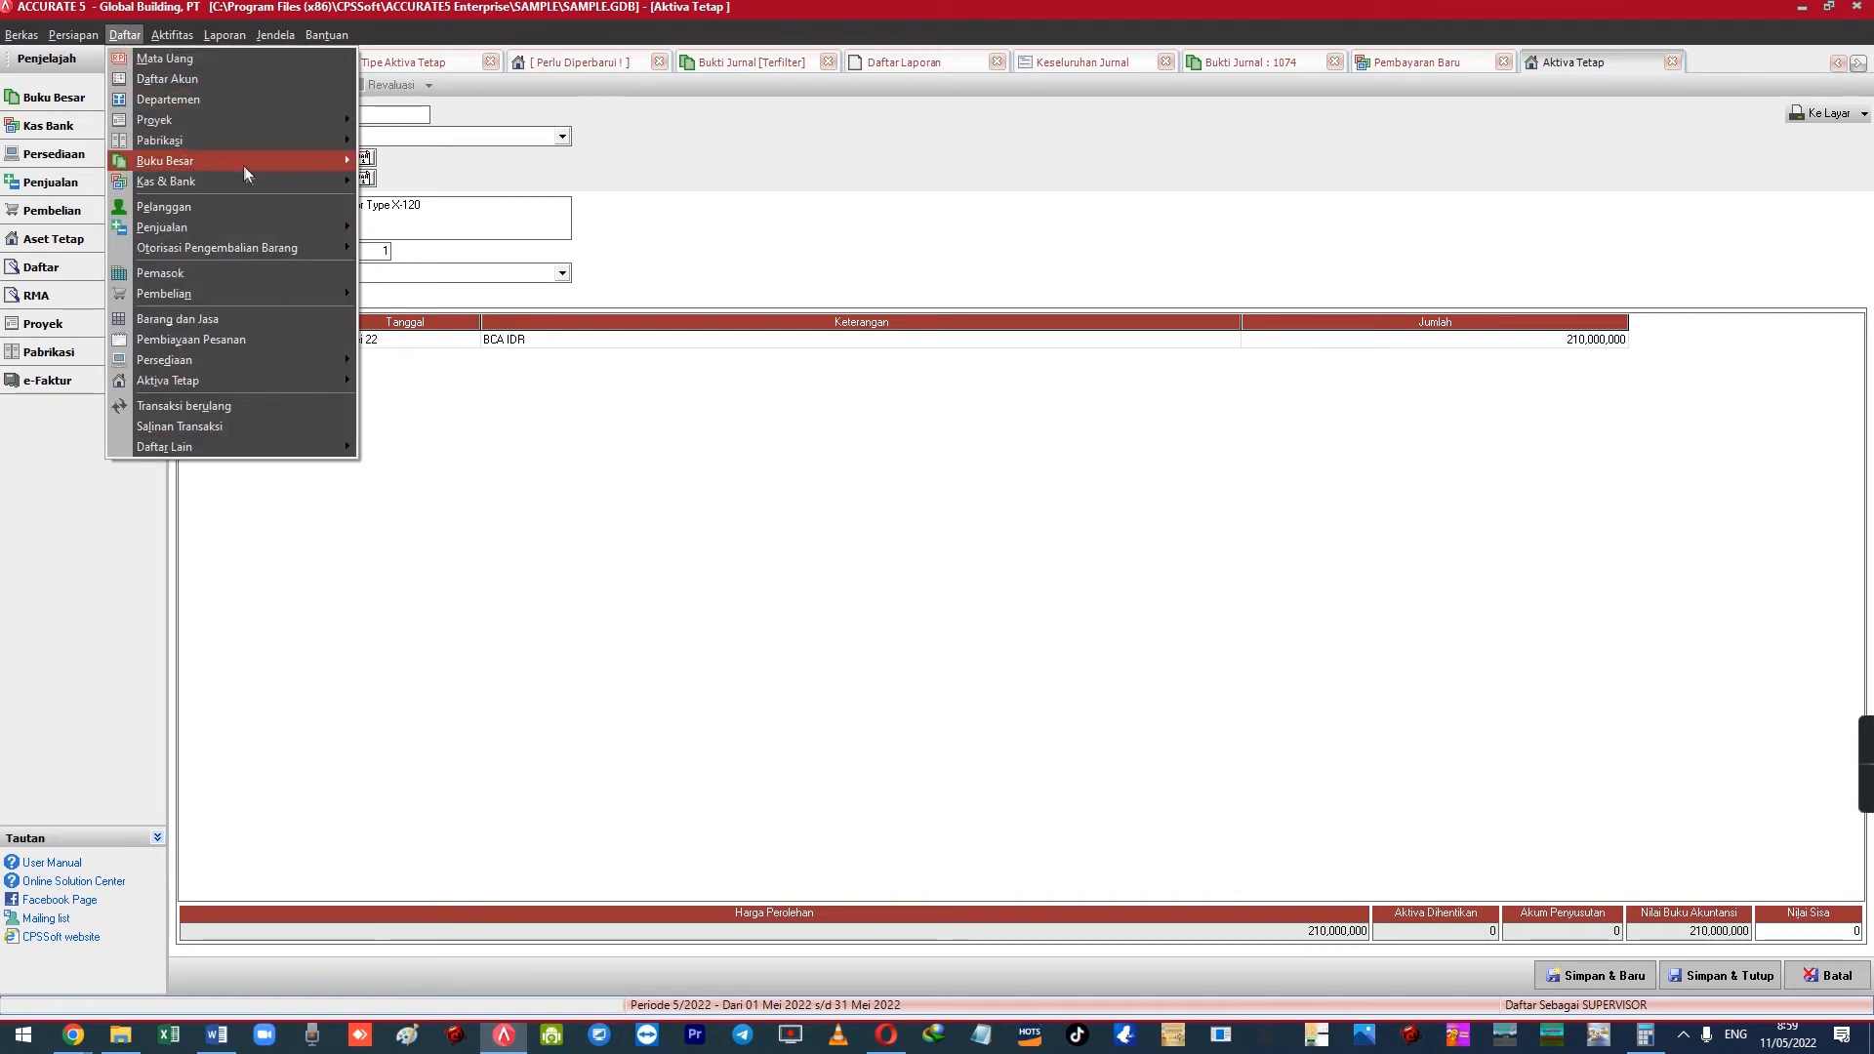
# Show the list of recorded payments from all dates
pyautogui.moveTo(264, 180)
pyautogui.click(417, 202)
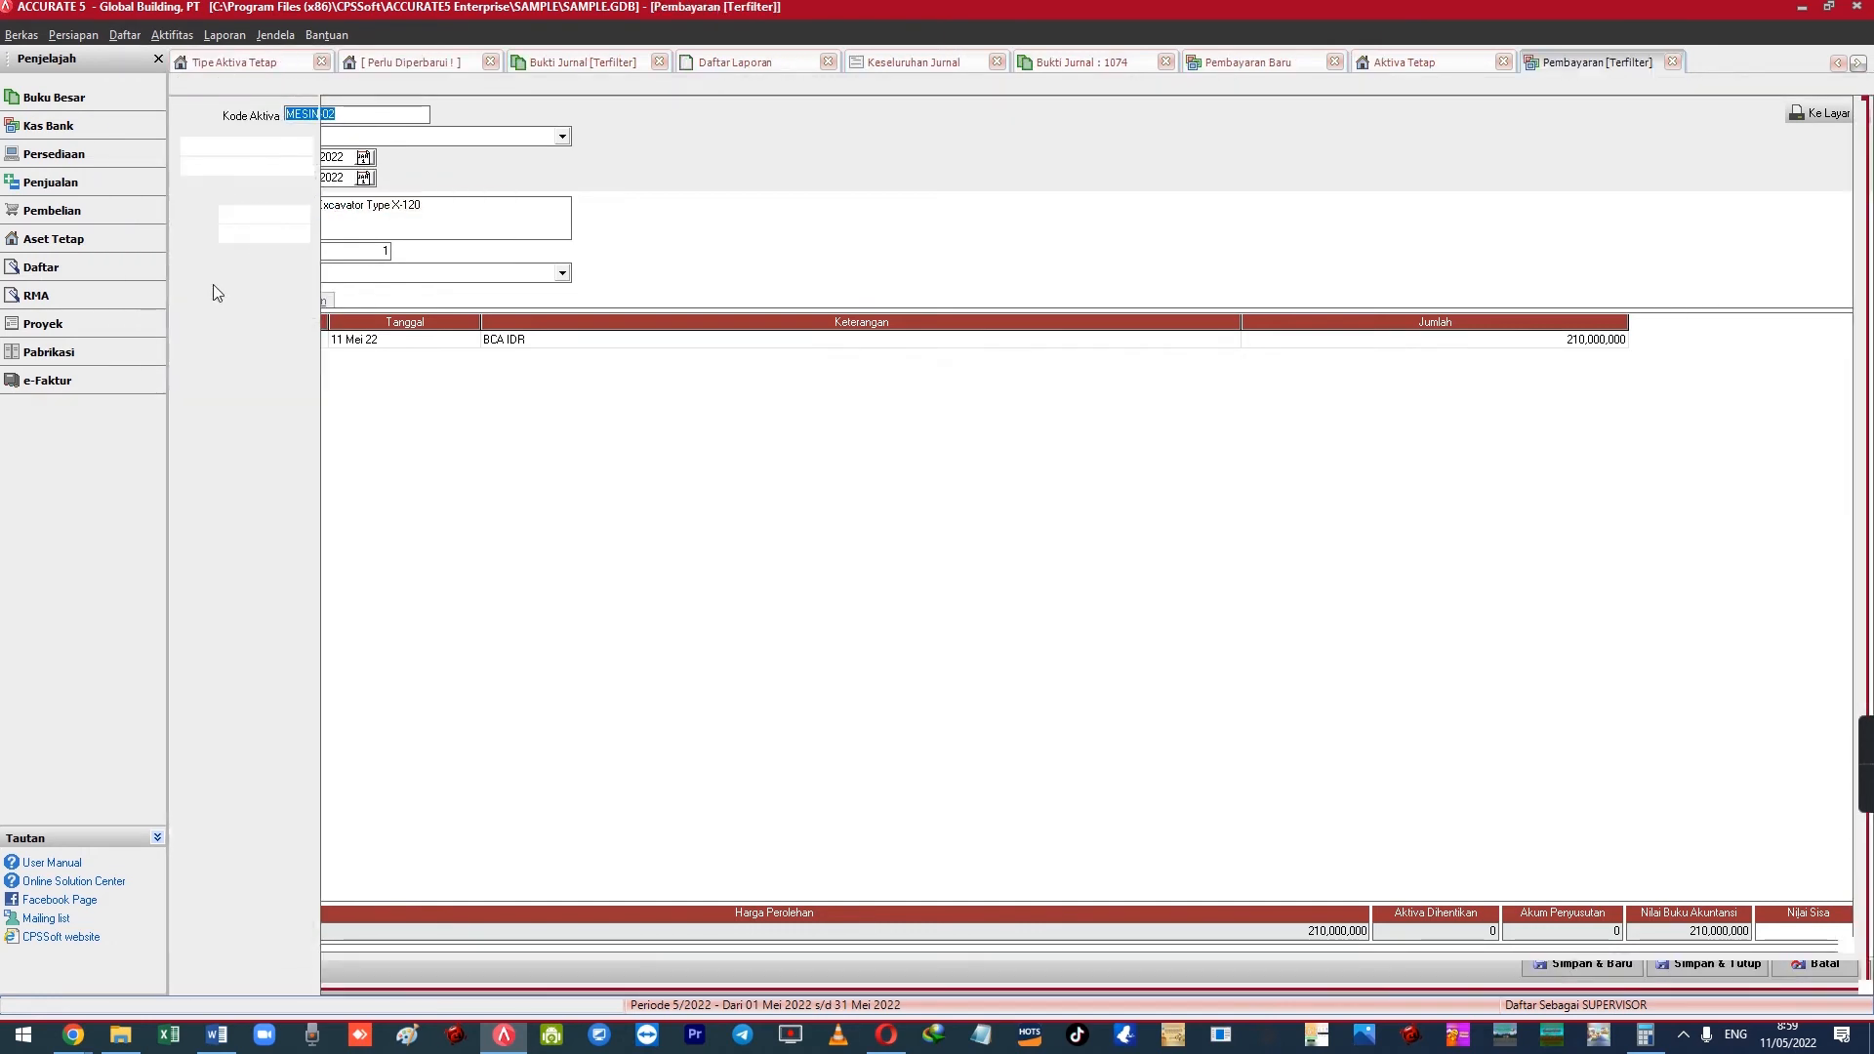
pyautogui.click(221, 194)
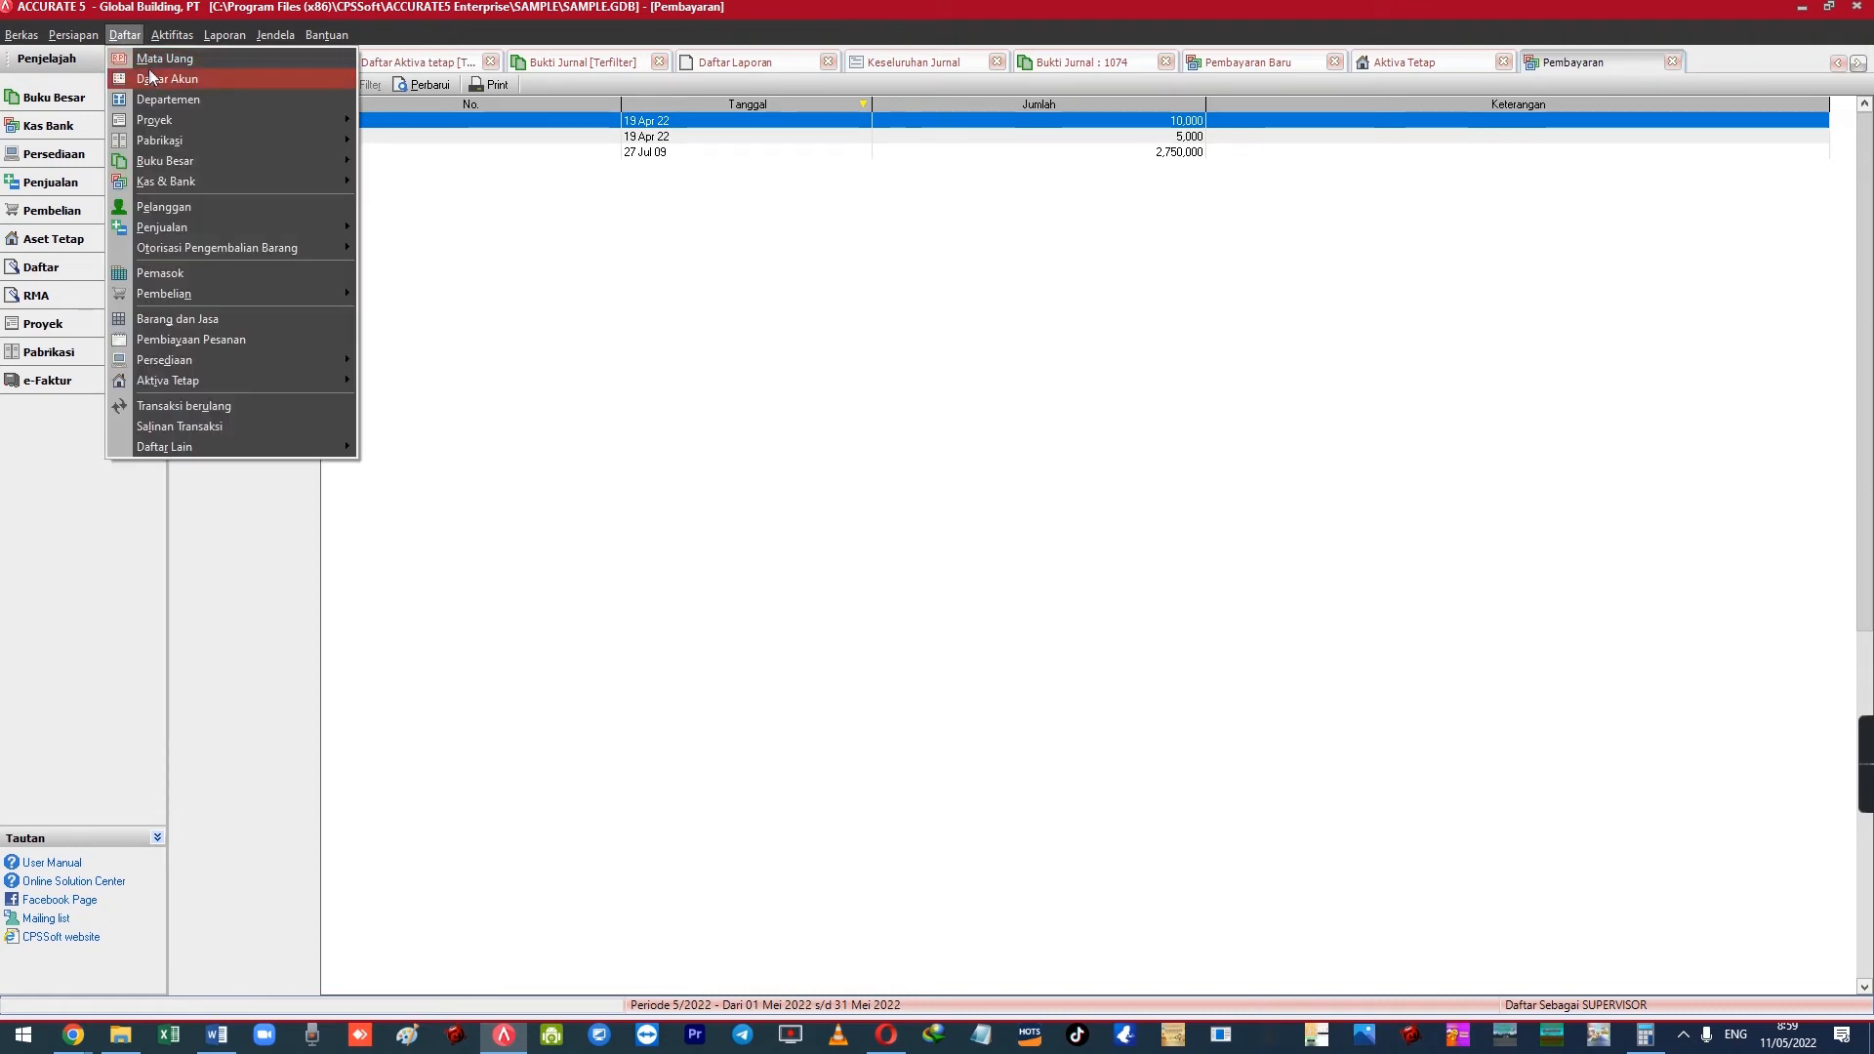
# Look up account 1112 Transaksi Aktiva Tetap in the chart of accounts without changing it
pyautogui.click(274, 78)
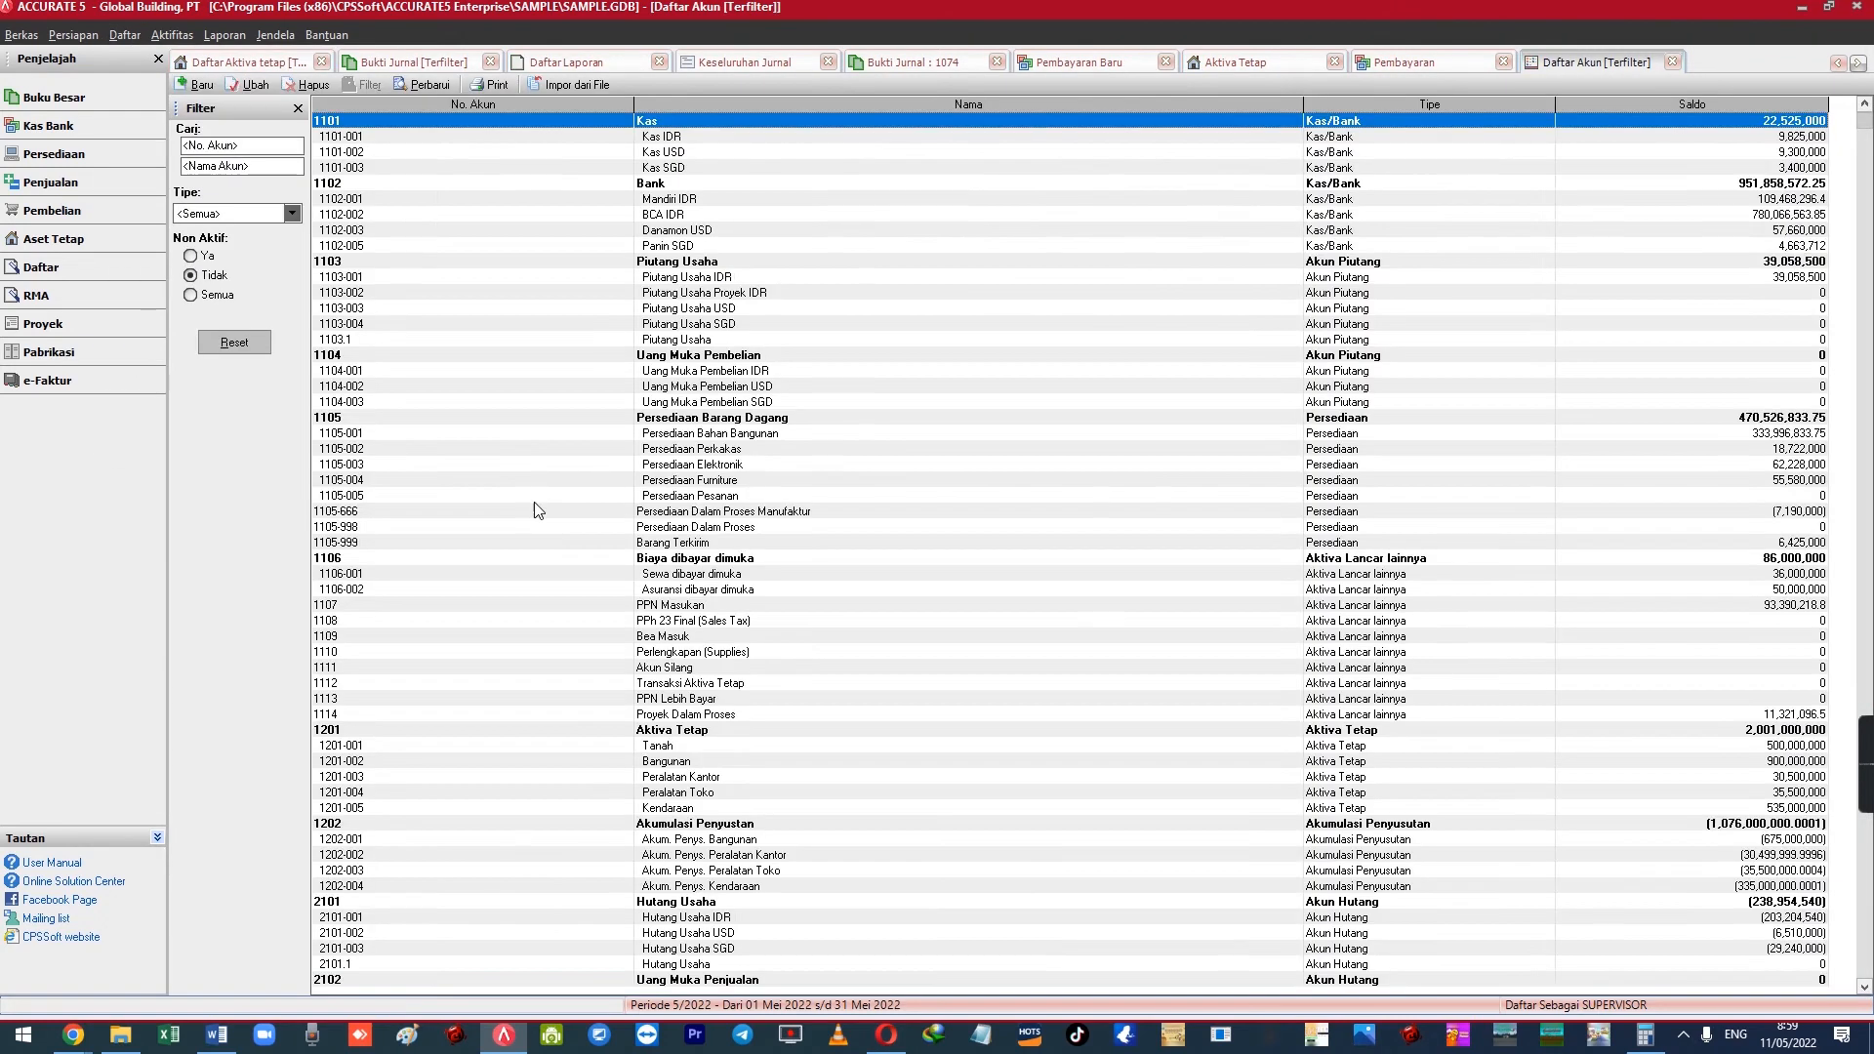
pyautogui.click(535, 499)
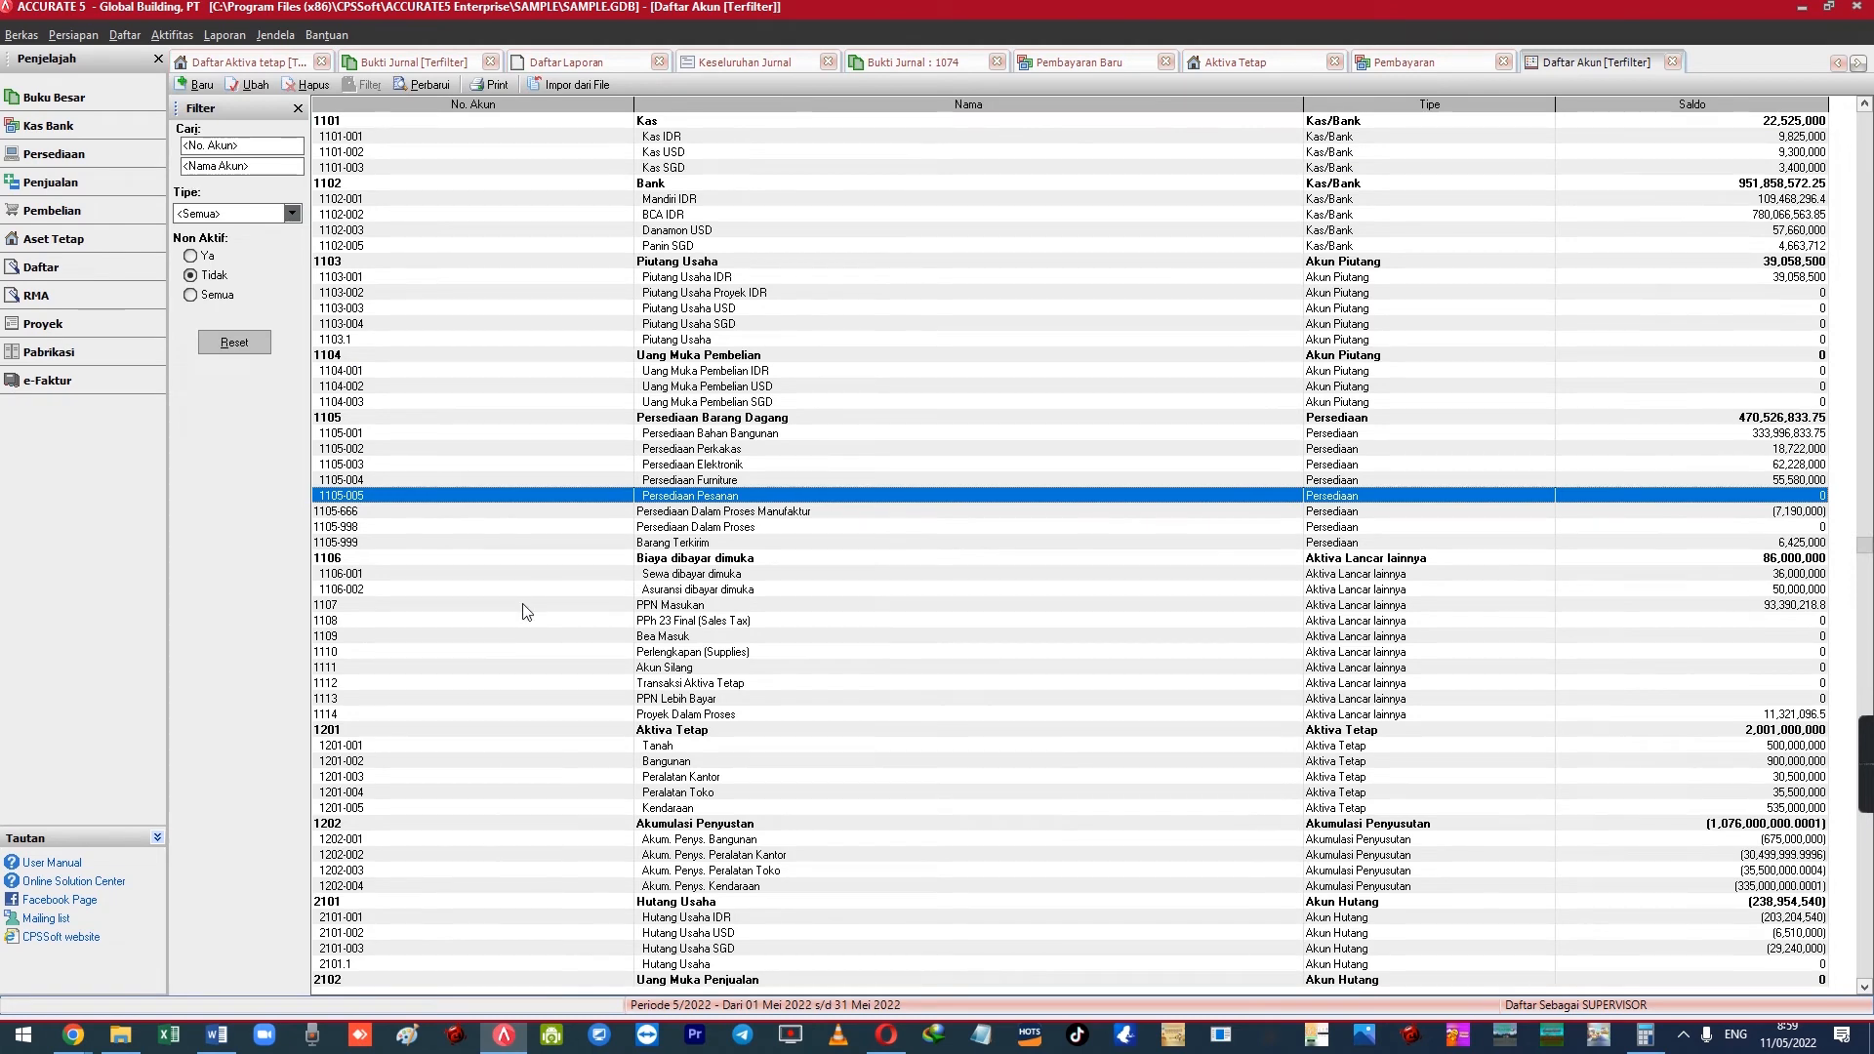
pyautogui.click(564, 866)
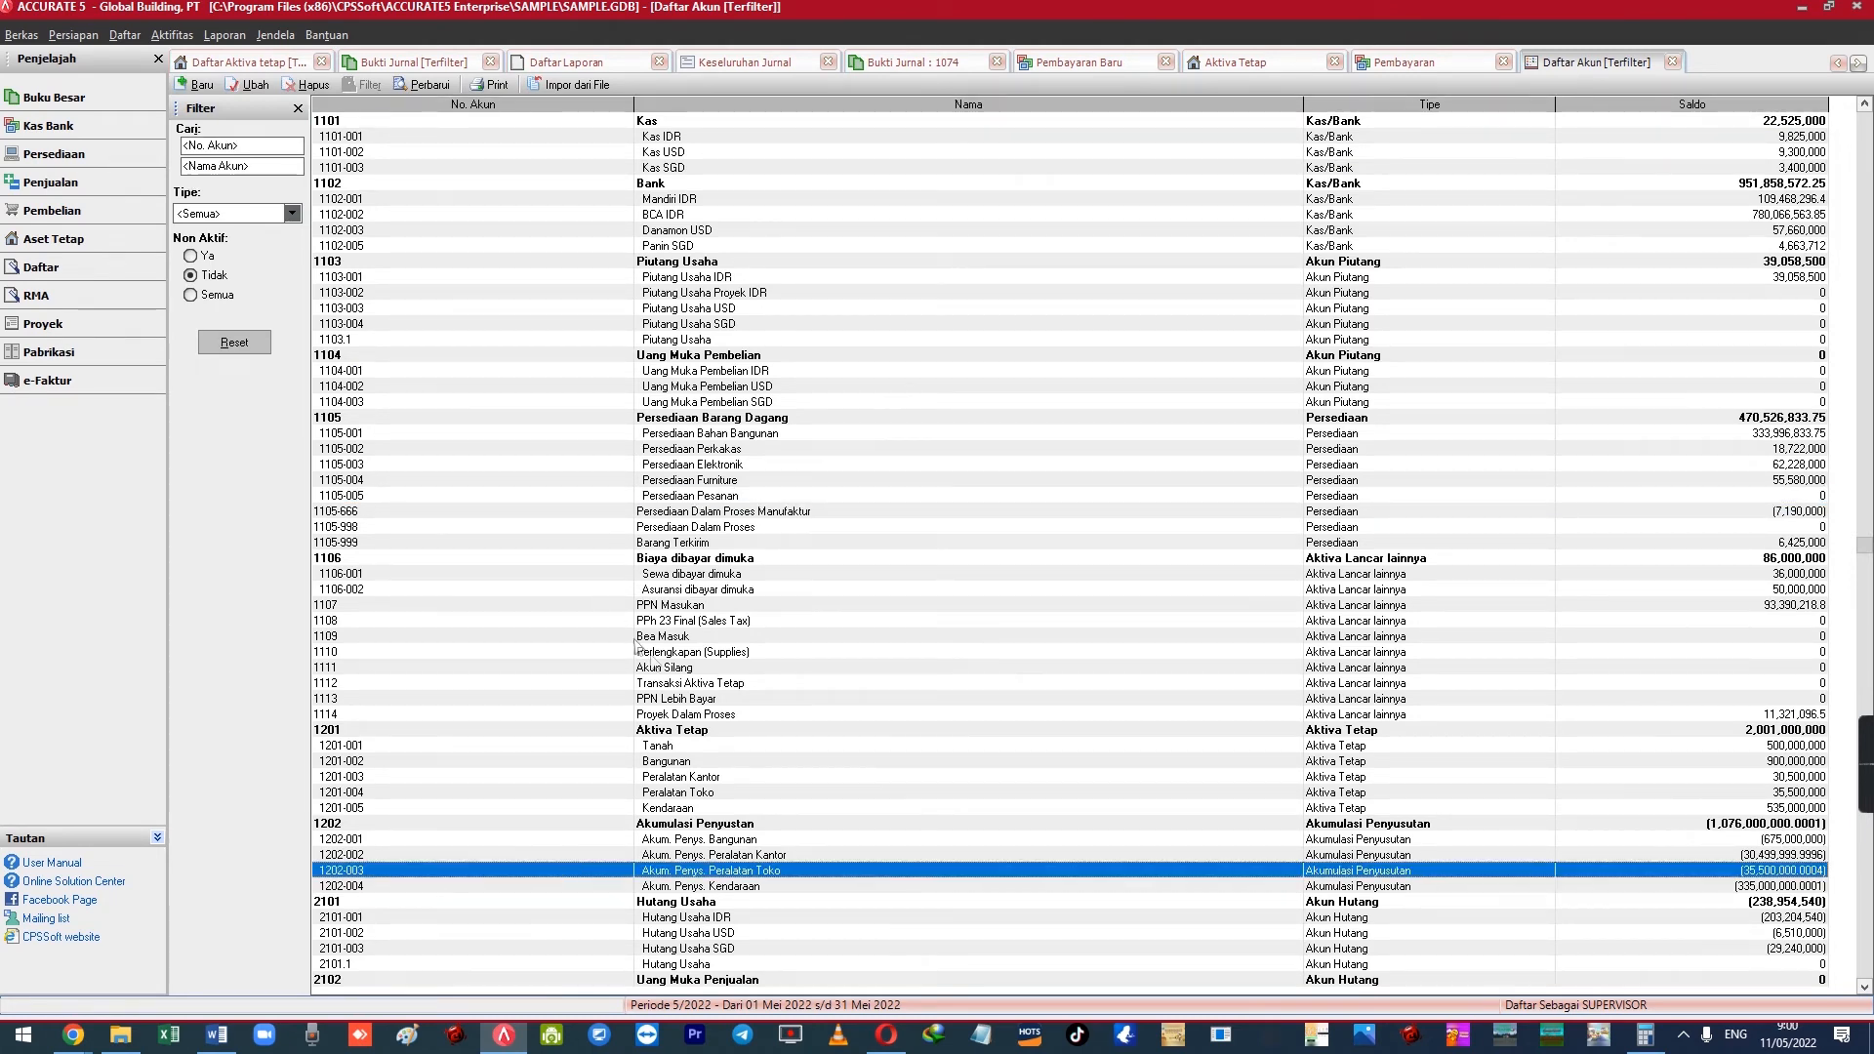
pyautogui.click(705, 685)
pyautogui.doubleClick(700, 683)
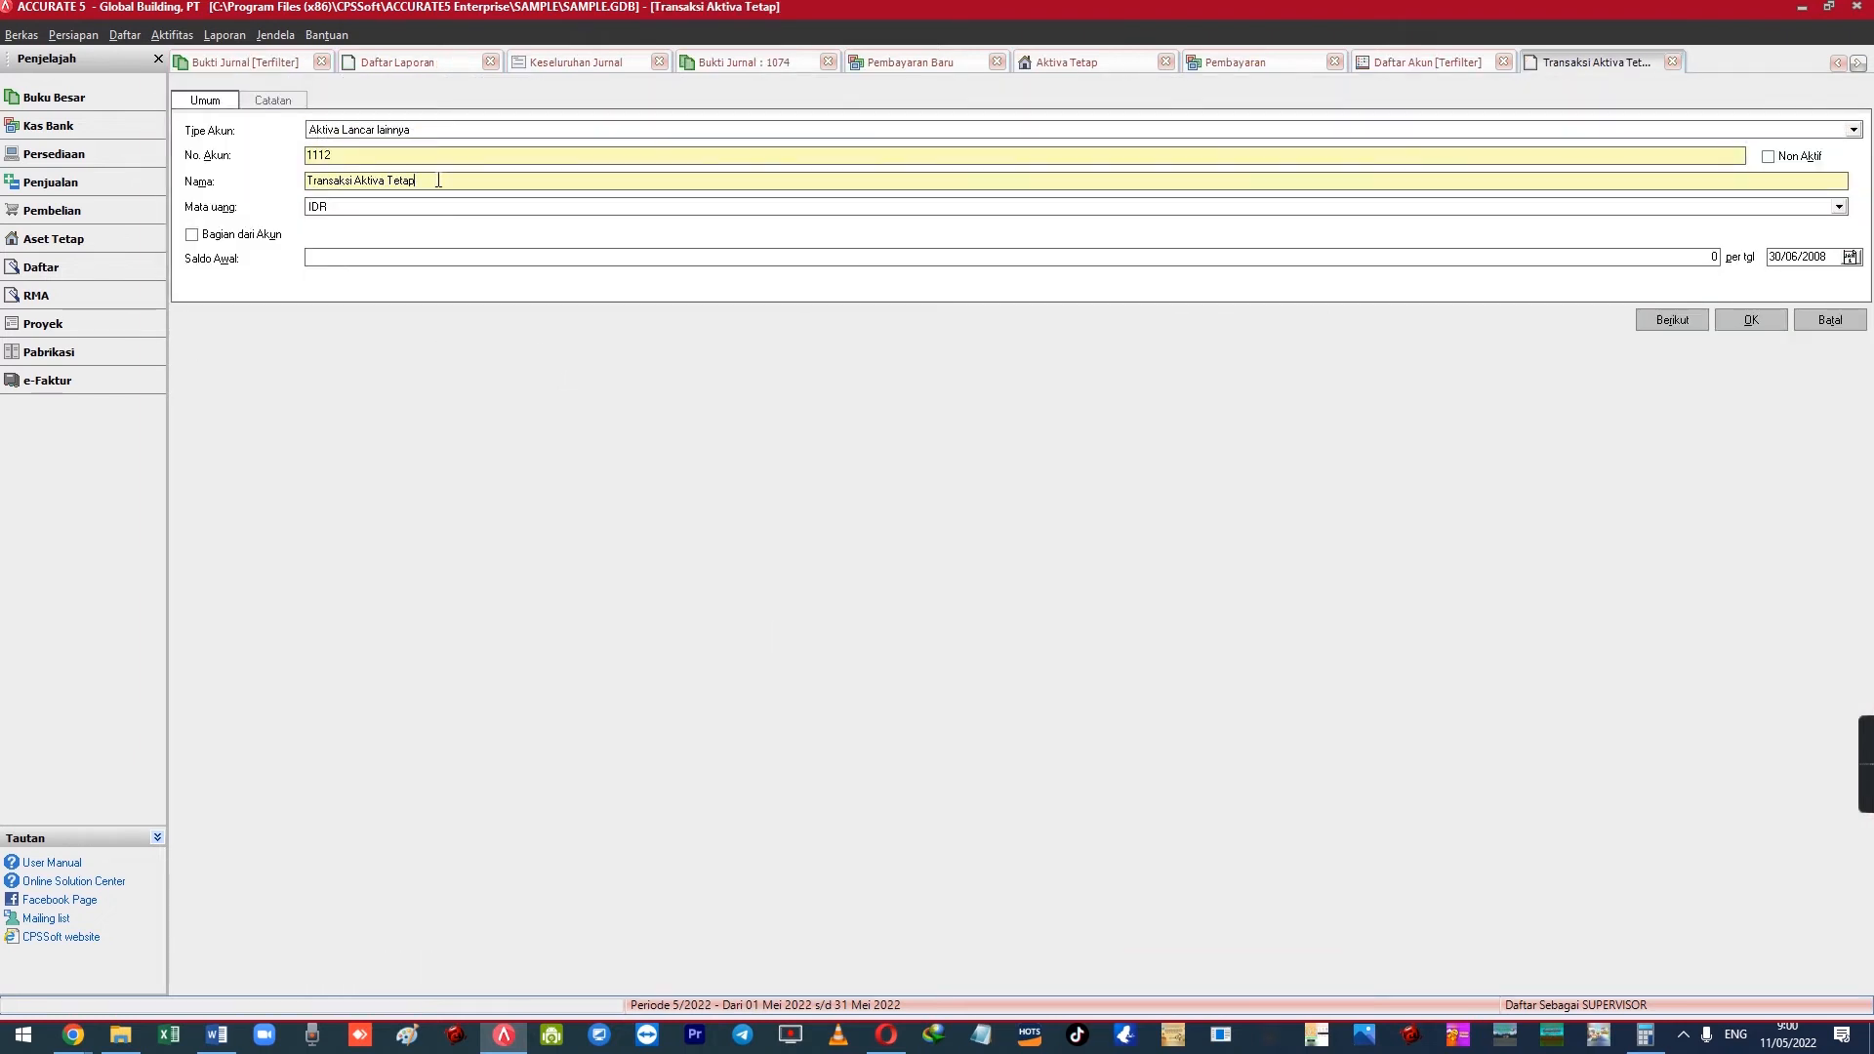
pyautogui.moveTo(435, 186); pyautogui.dragTo(303, 167)
pyautogui.moveTo(333, 166); pyautogui.dragTo(590, 175)
pyautogui.click(1829, 319)
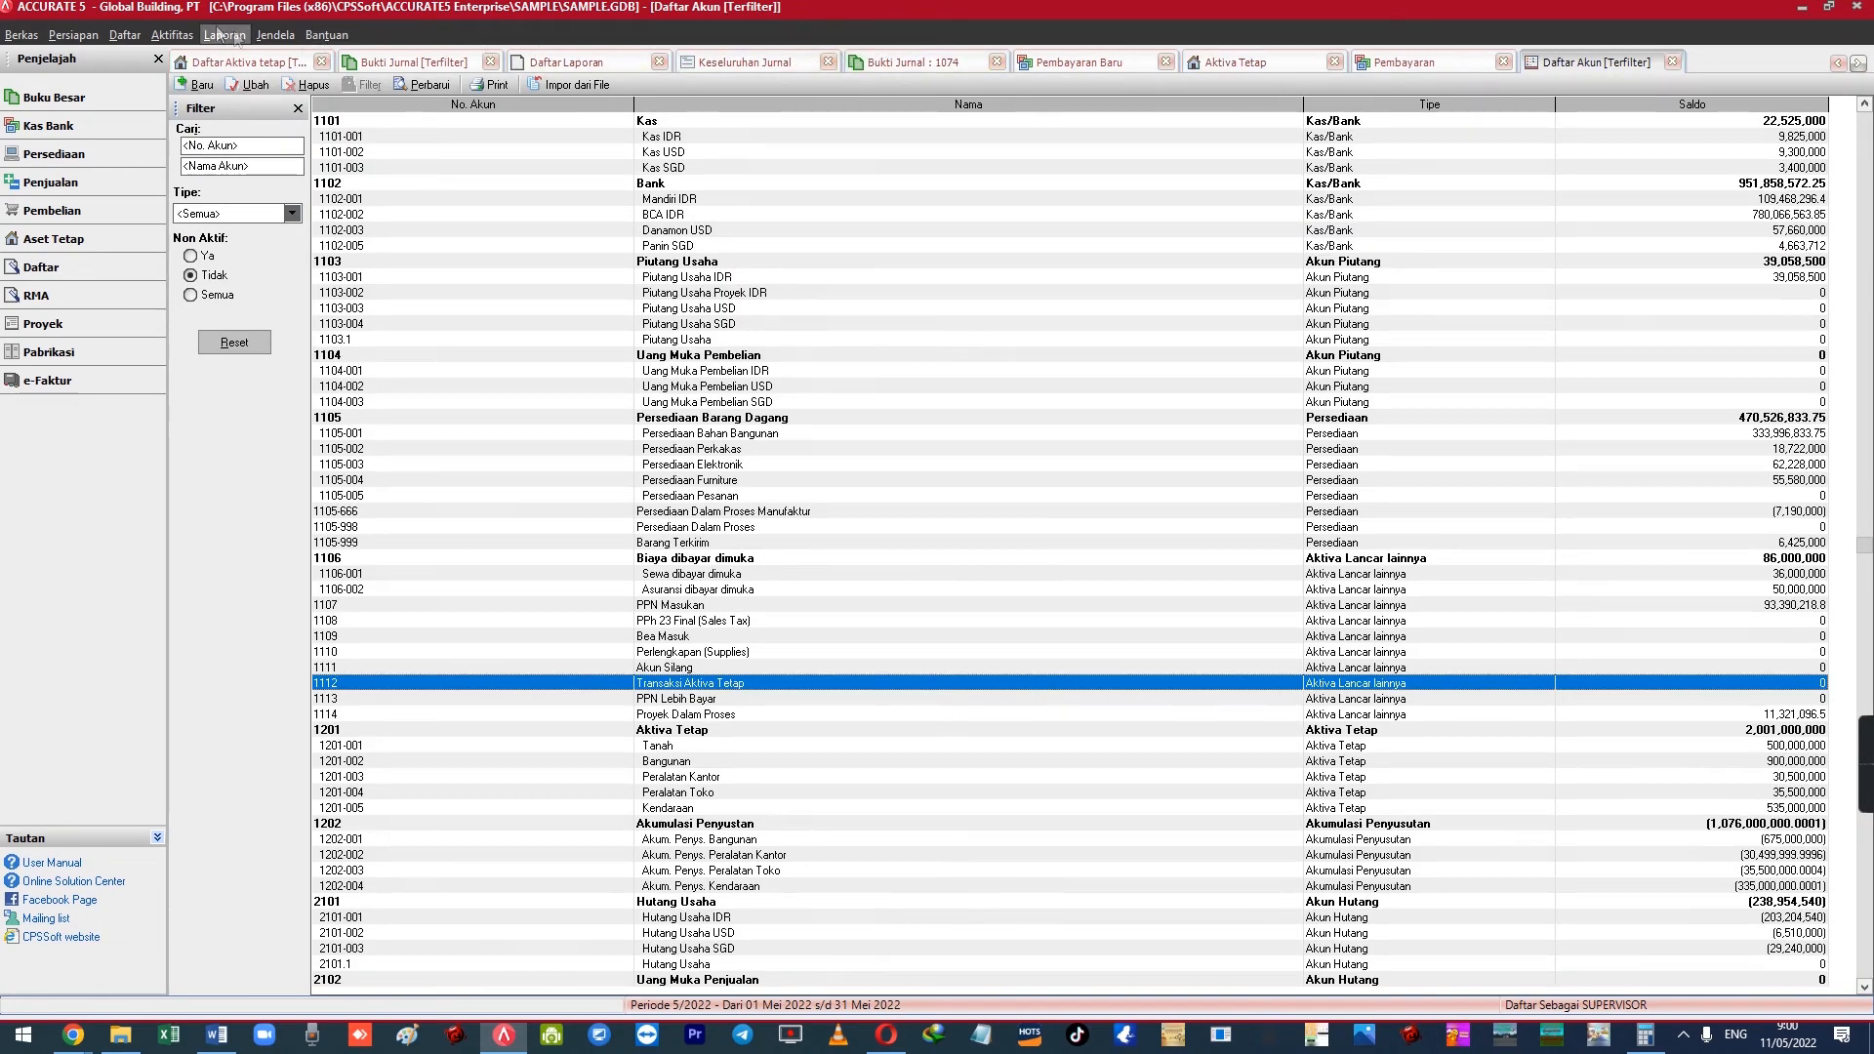
# Start a new Other Payment from the Kas & Bank activities
pyautogui.click(172, 35)
pyautogui.moveTo(218, 78)
pyautogui.click(420, 96)
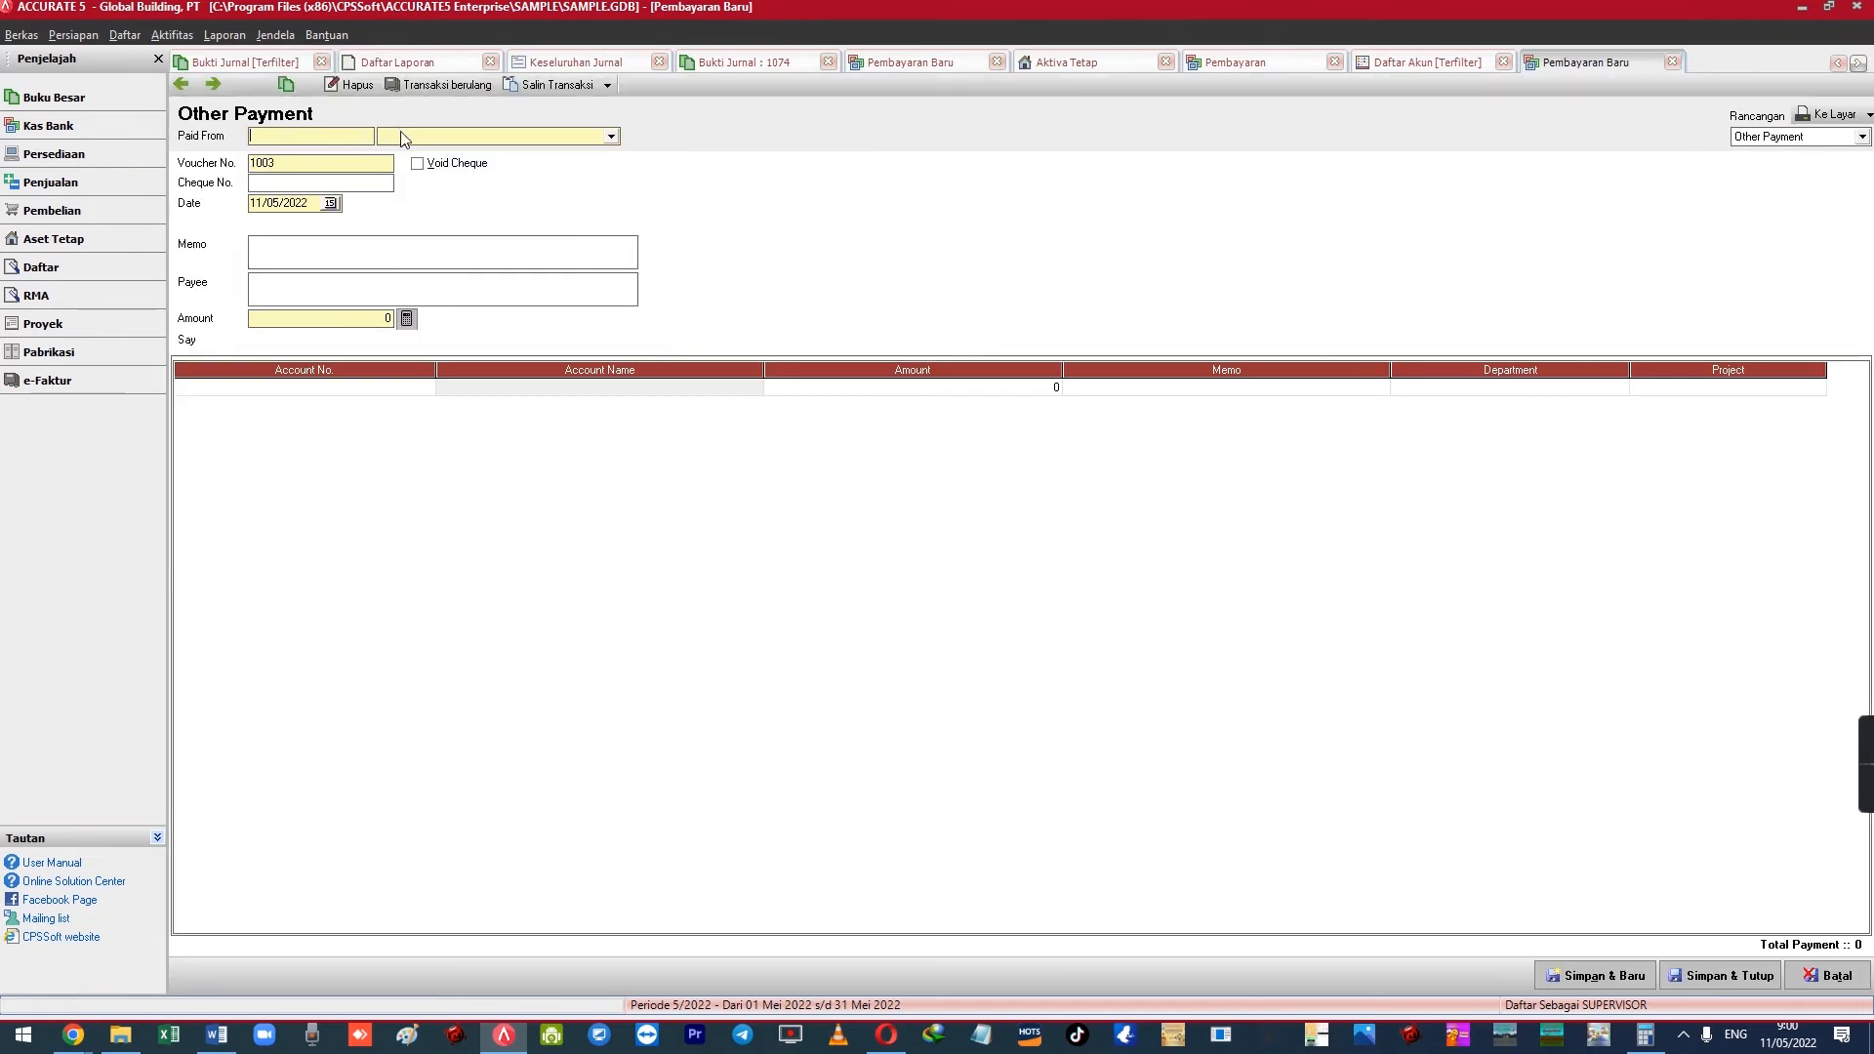
# Pay from BCA IDR with memo 'Pembelian Aktiva Tetap Mesin Excavator X-120'
pyautogui.click(400, 138)
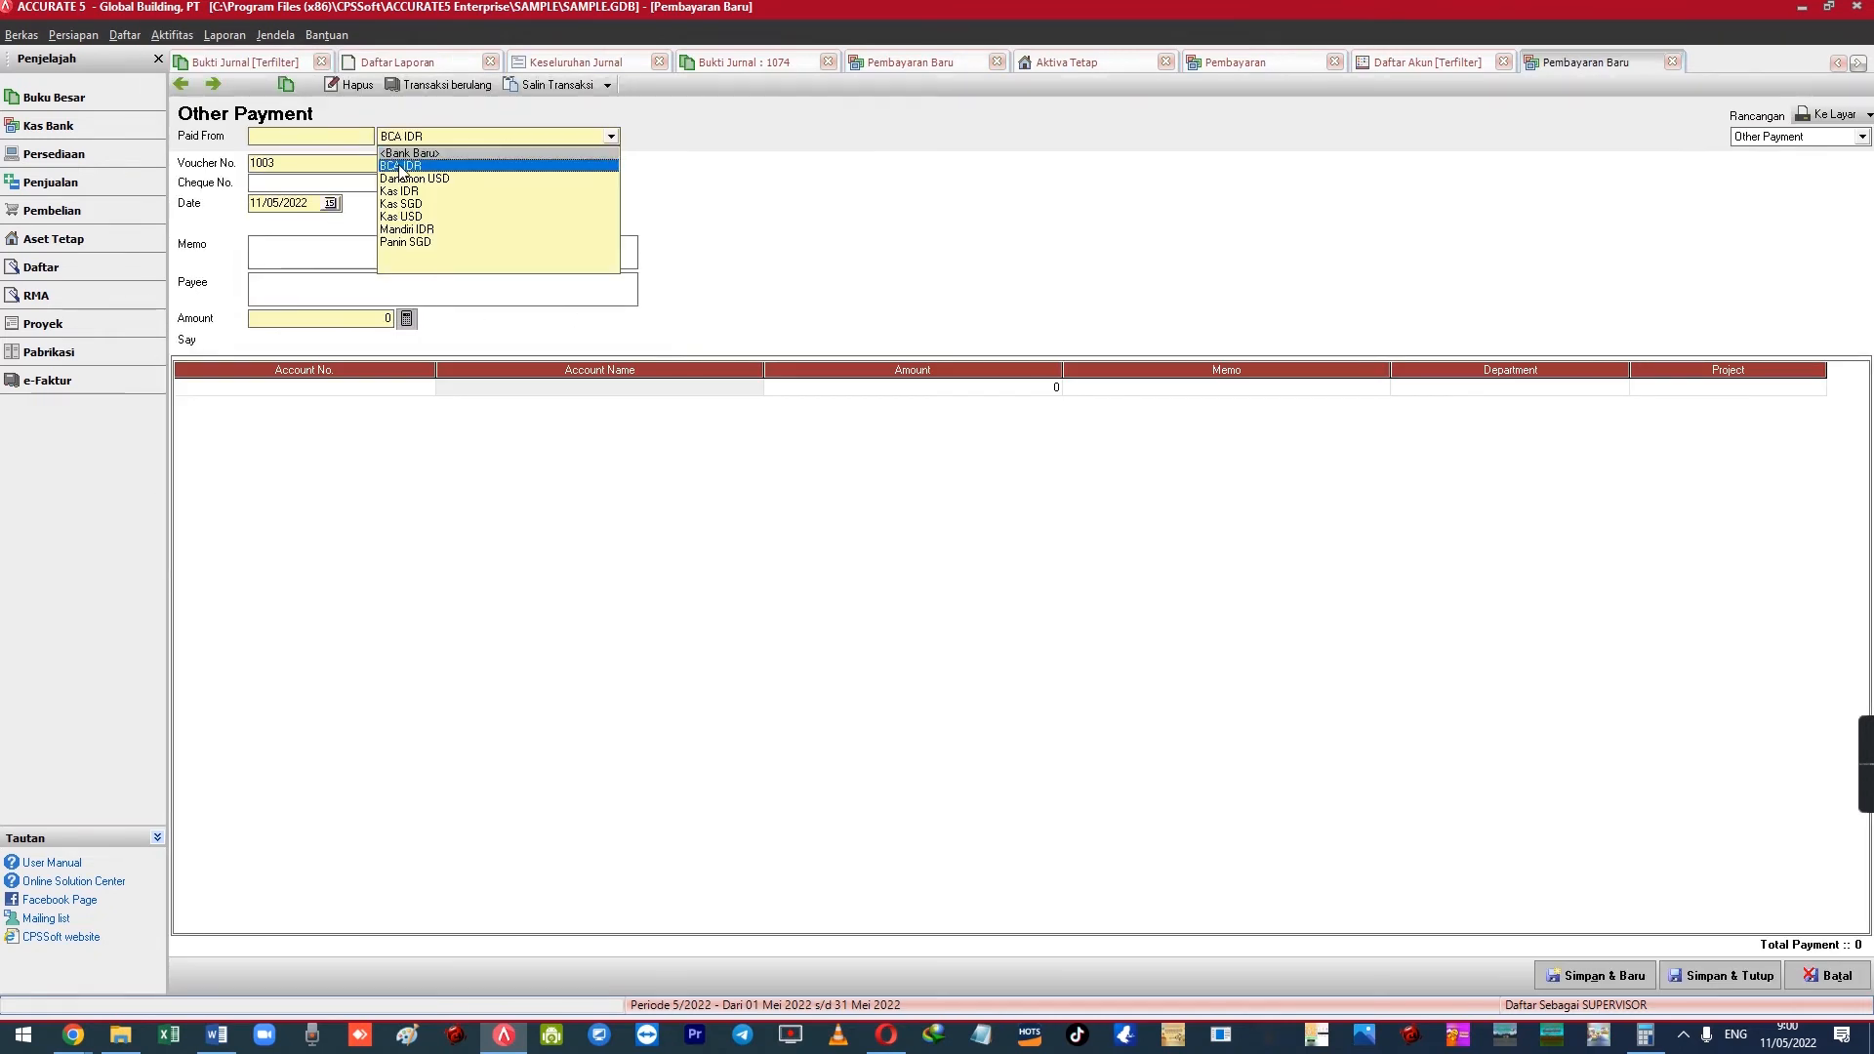
pyautogui.click(403, 154)
pyautogui.moveTo(289, 165); pyautogui.dragTo(241, 174)
pyautogui.click(296, 256)
pyautogui.write('Pembelian Ak')
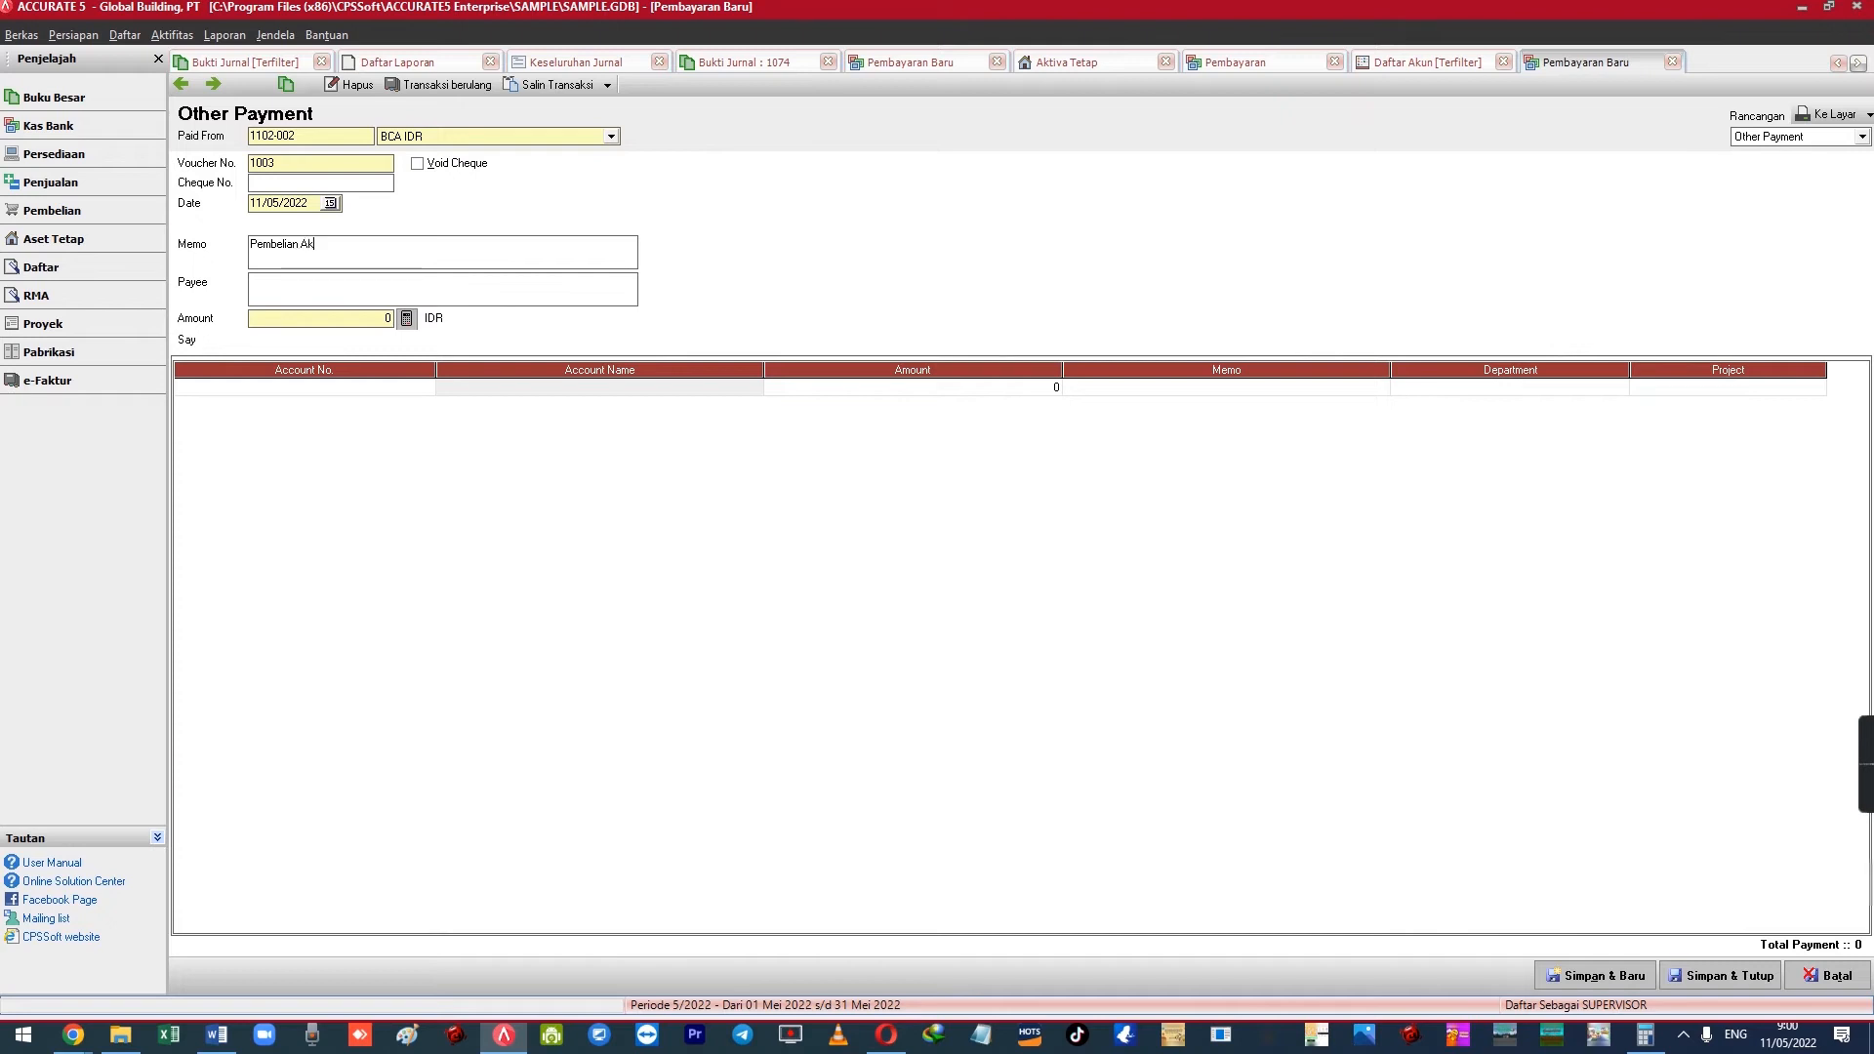
pyautogui.write('tiva Tetap Mesin Excavator X-120')
pyautogui.press('Tab')
# Add a 210,000,000 line to account 1112 Transaksi Aktiva Tetap and save payment 1003
pyautogui.press('Return')
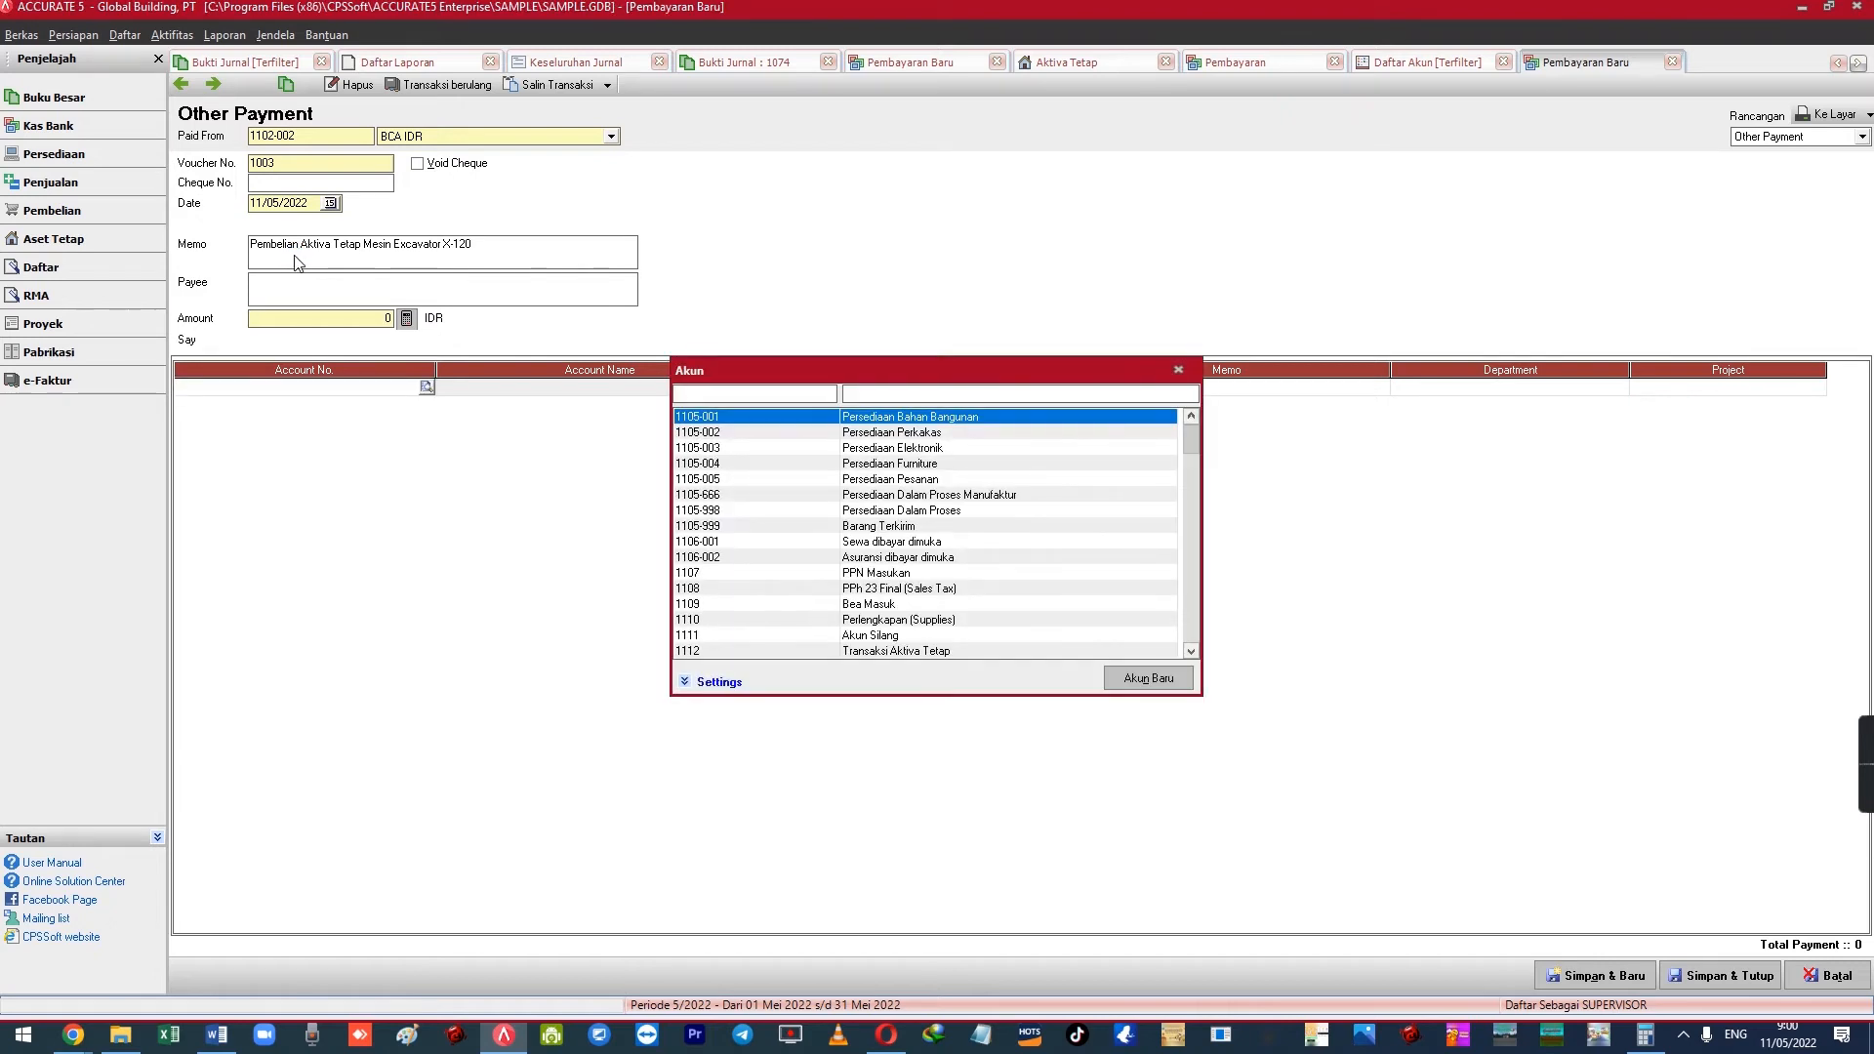
pyautogui.write('1112')
pyautogui.press('Return')
pyautogui.press('Tab')
pyautogui.write('210,000,000')
pyautogui.press('Tab')
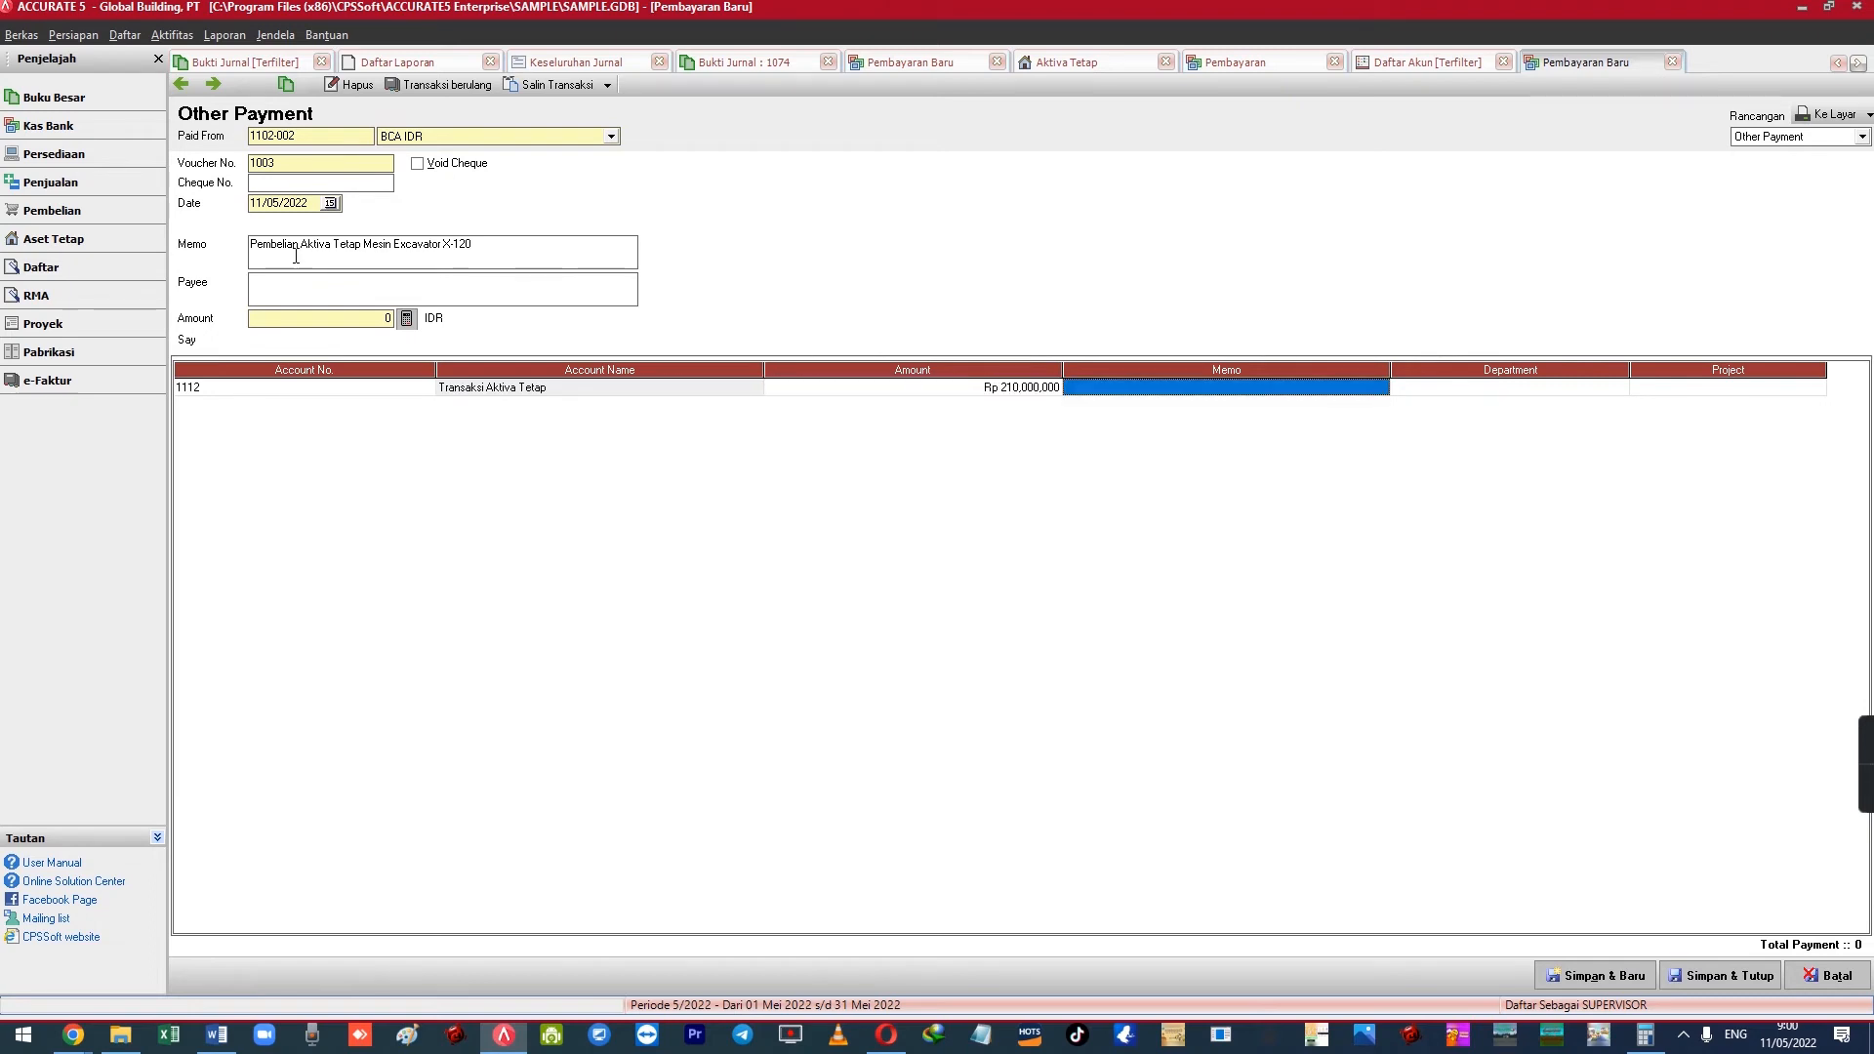
pyautogui.press('Tab')
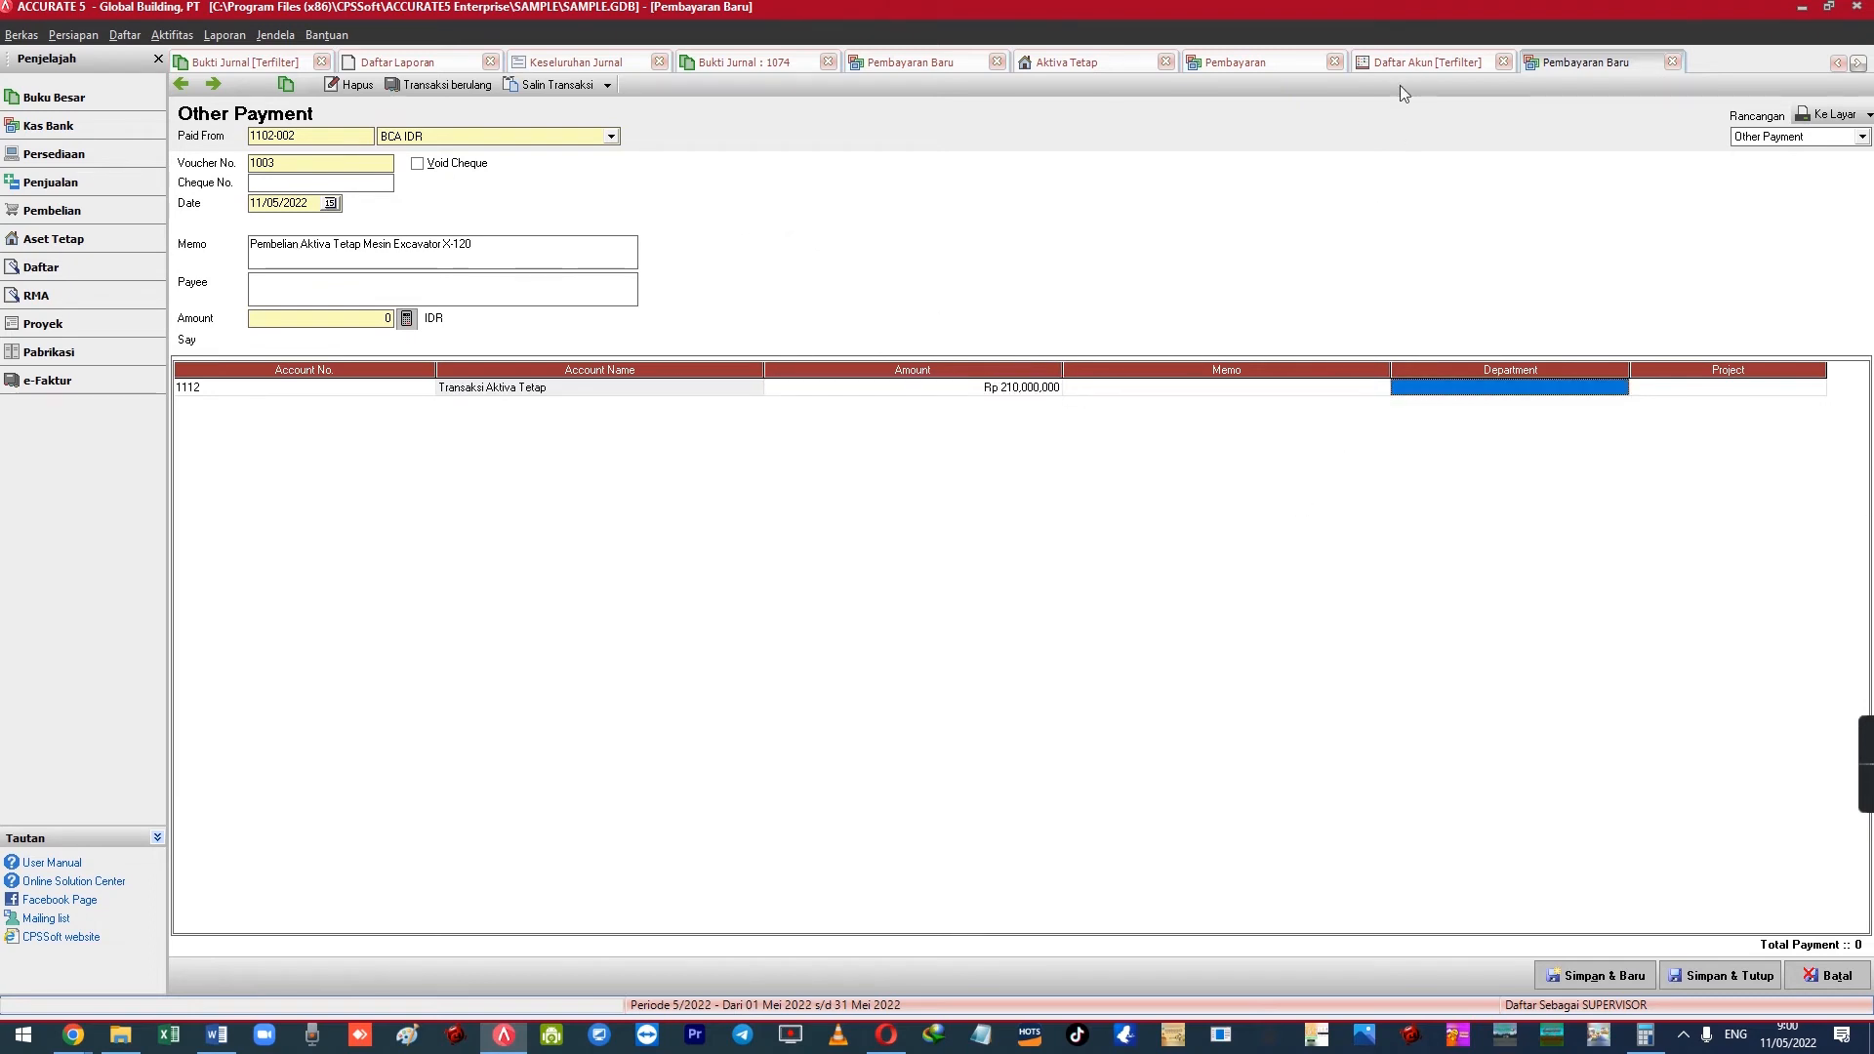
pyautogui.click(407, 319)
pyautogui.click(476, 394)
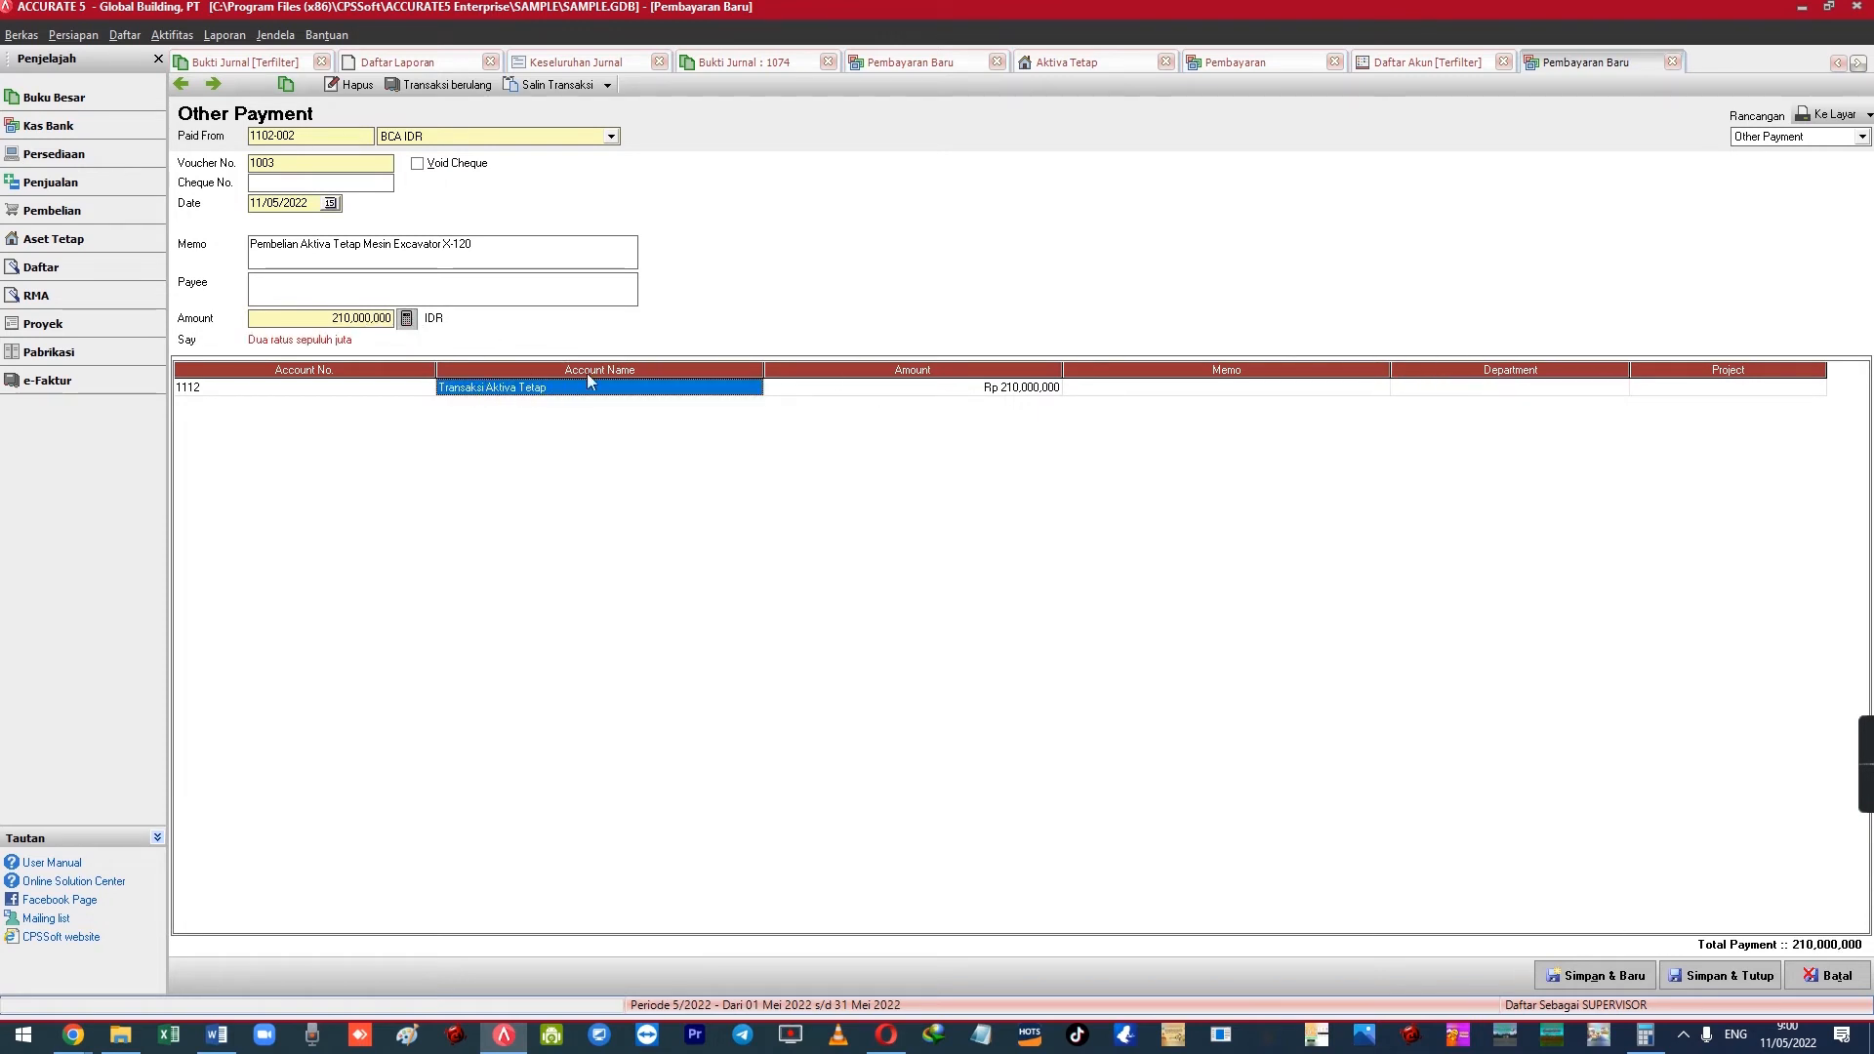
pyautogui.click(215, 87)
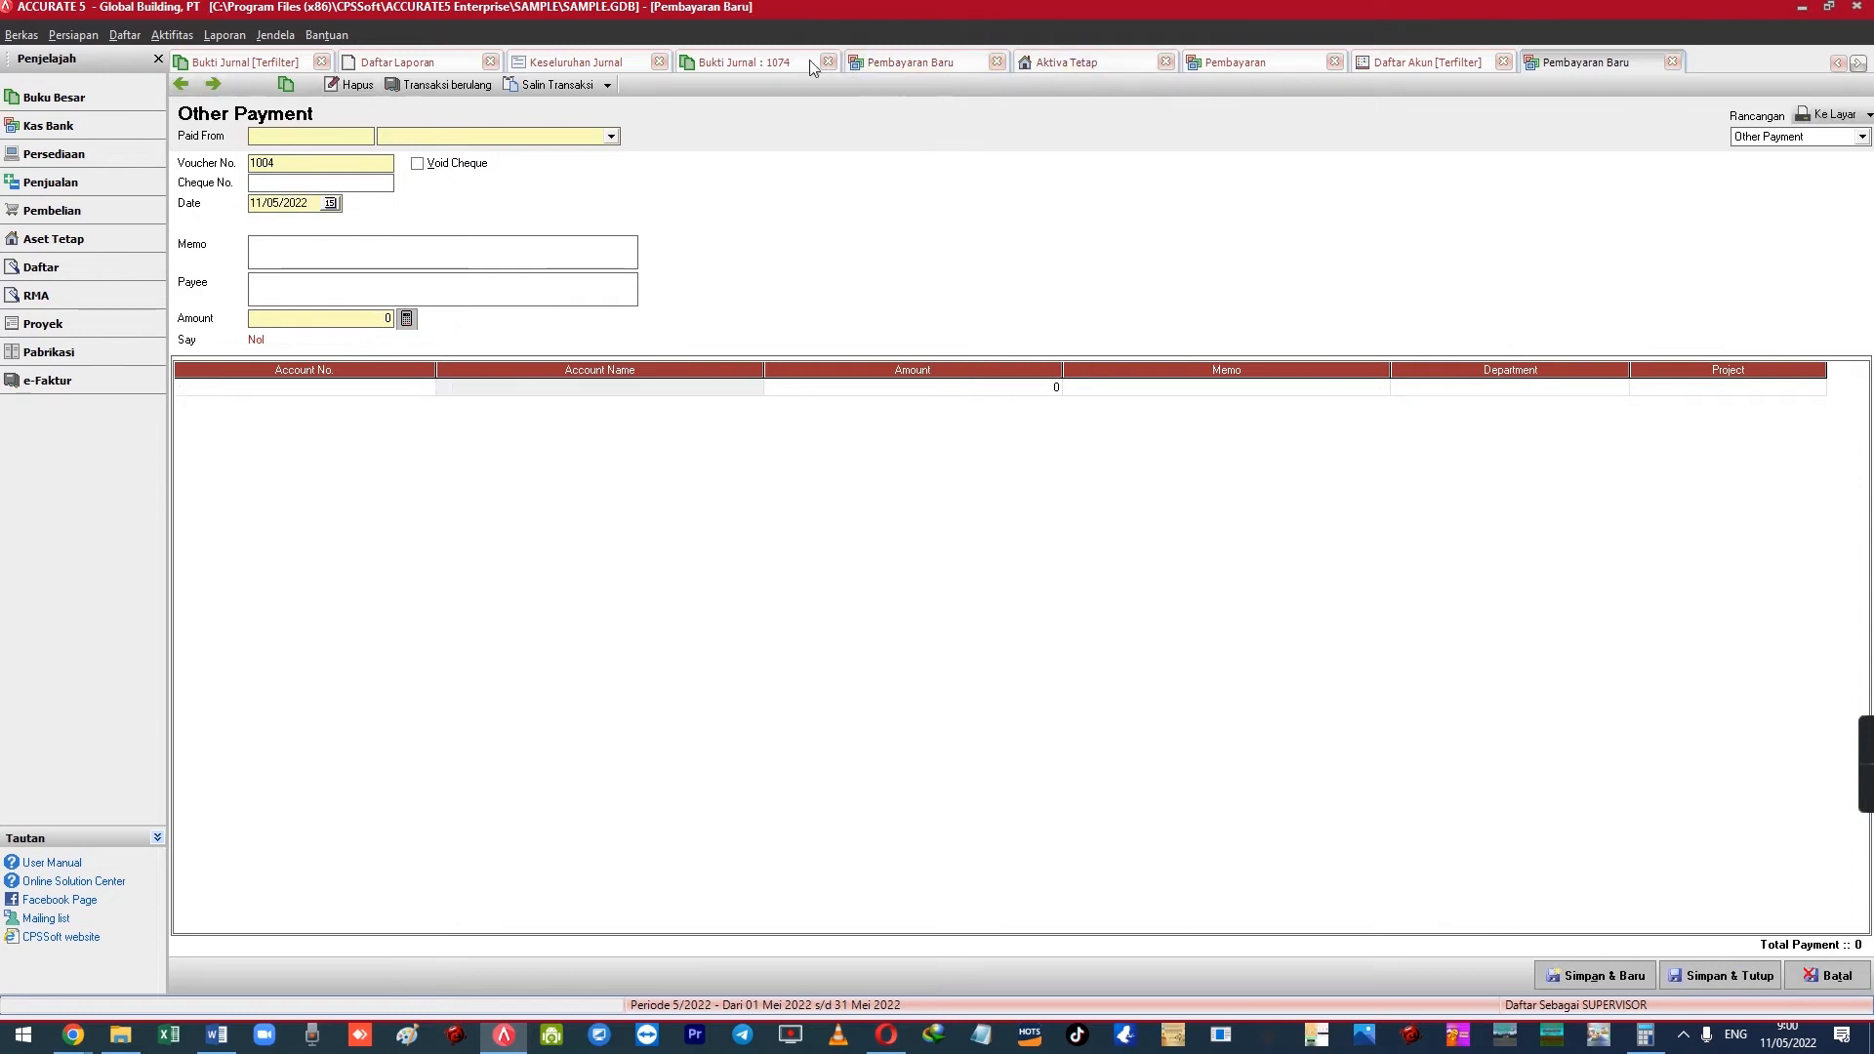
# Switch MESIN-02's expense row account to 1112 Transaksi Aktiva Tetap and save the asset
pyautogui.click(276, 34)
pyautogui.click(381, 310)
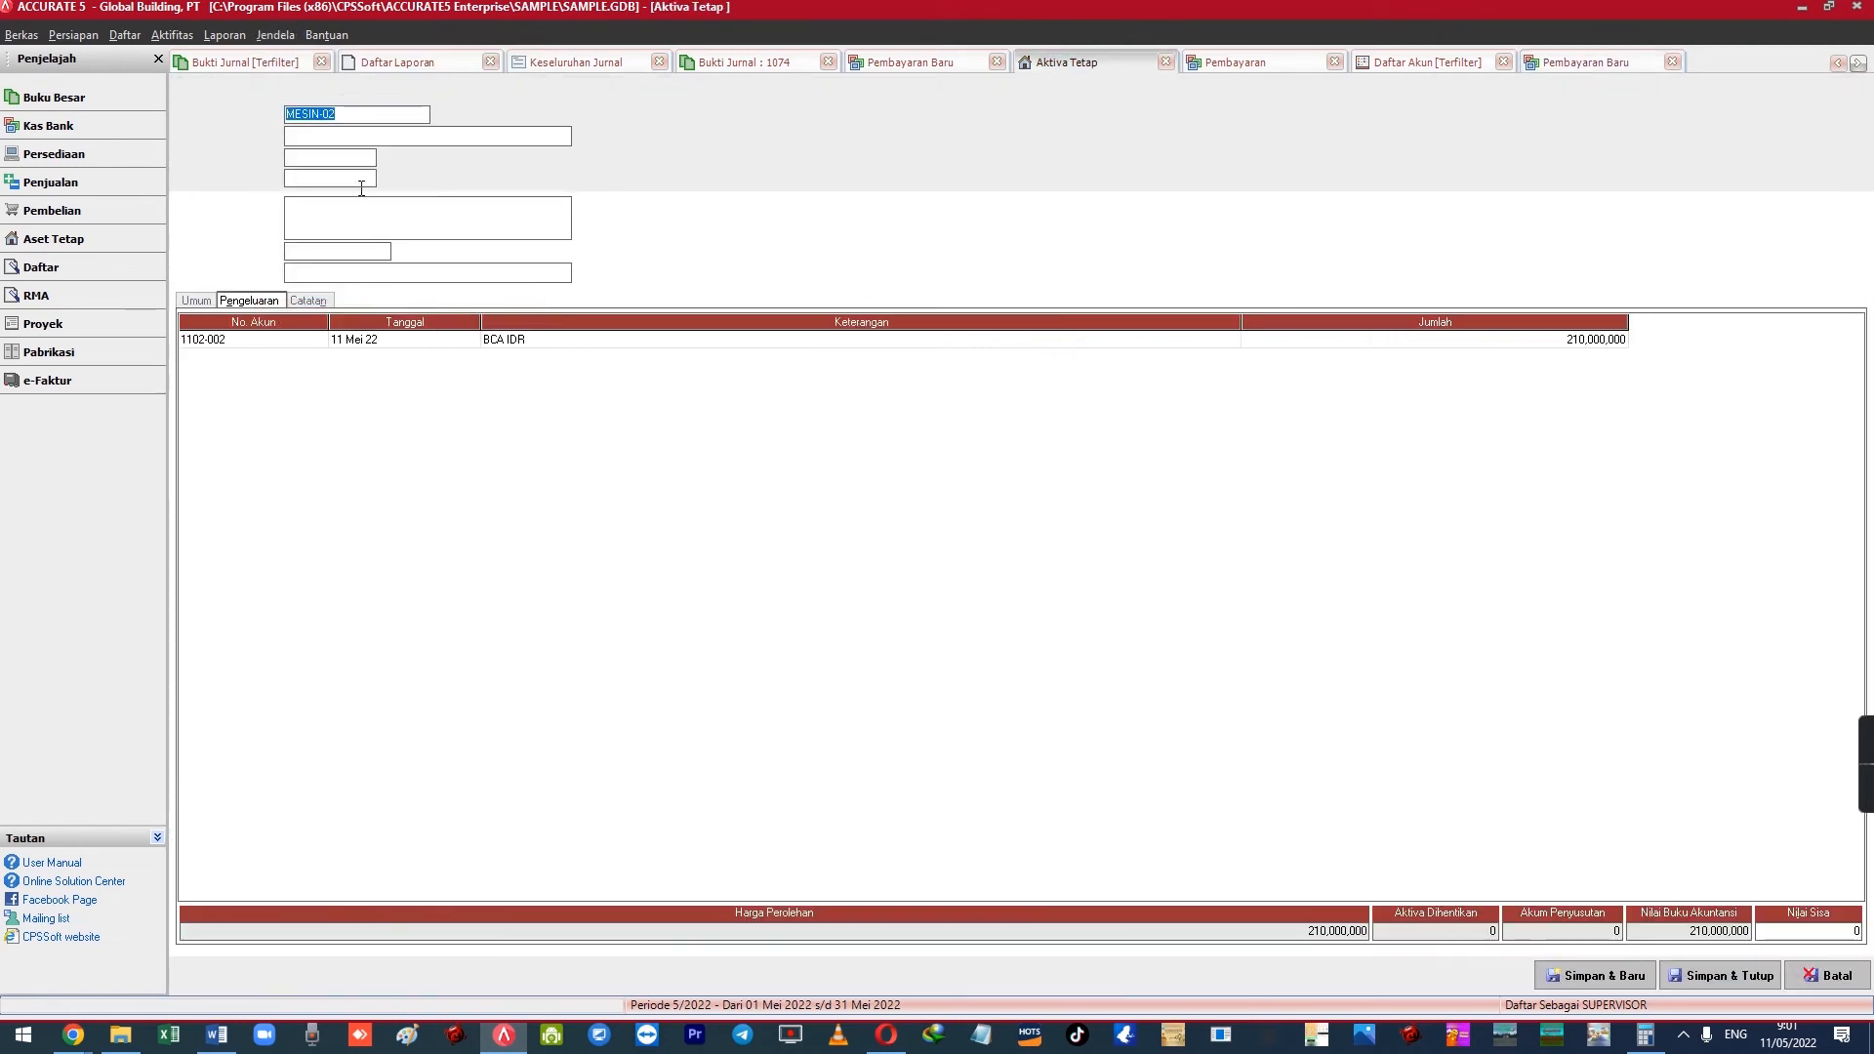
pyautogui.doubleClick(271, 340)
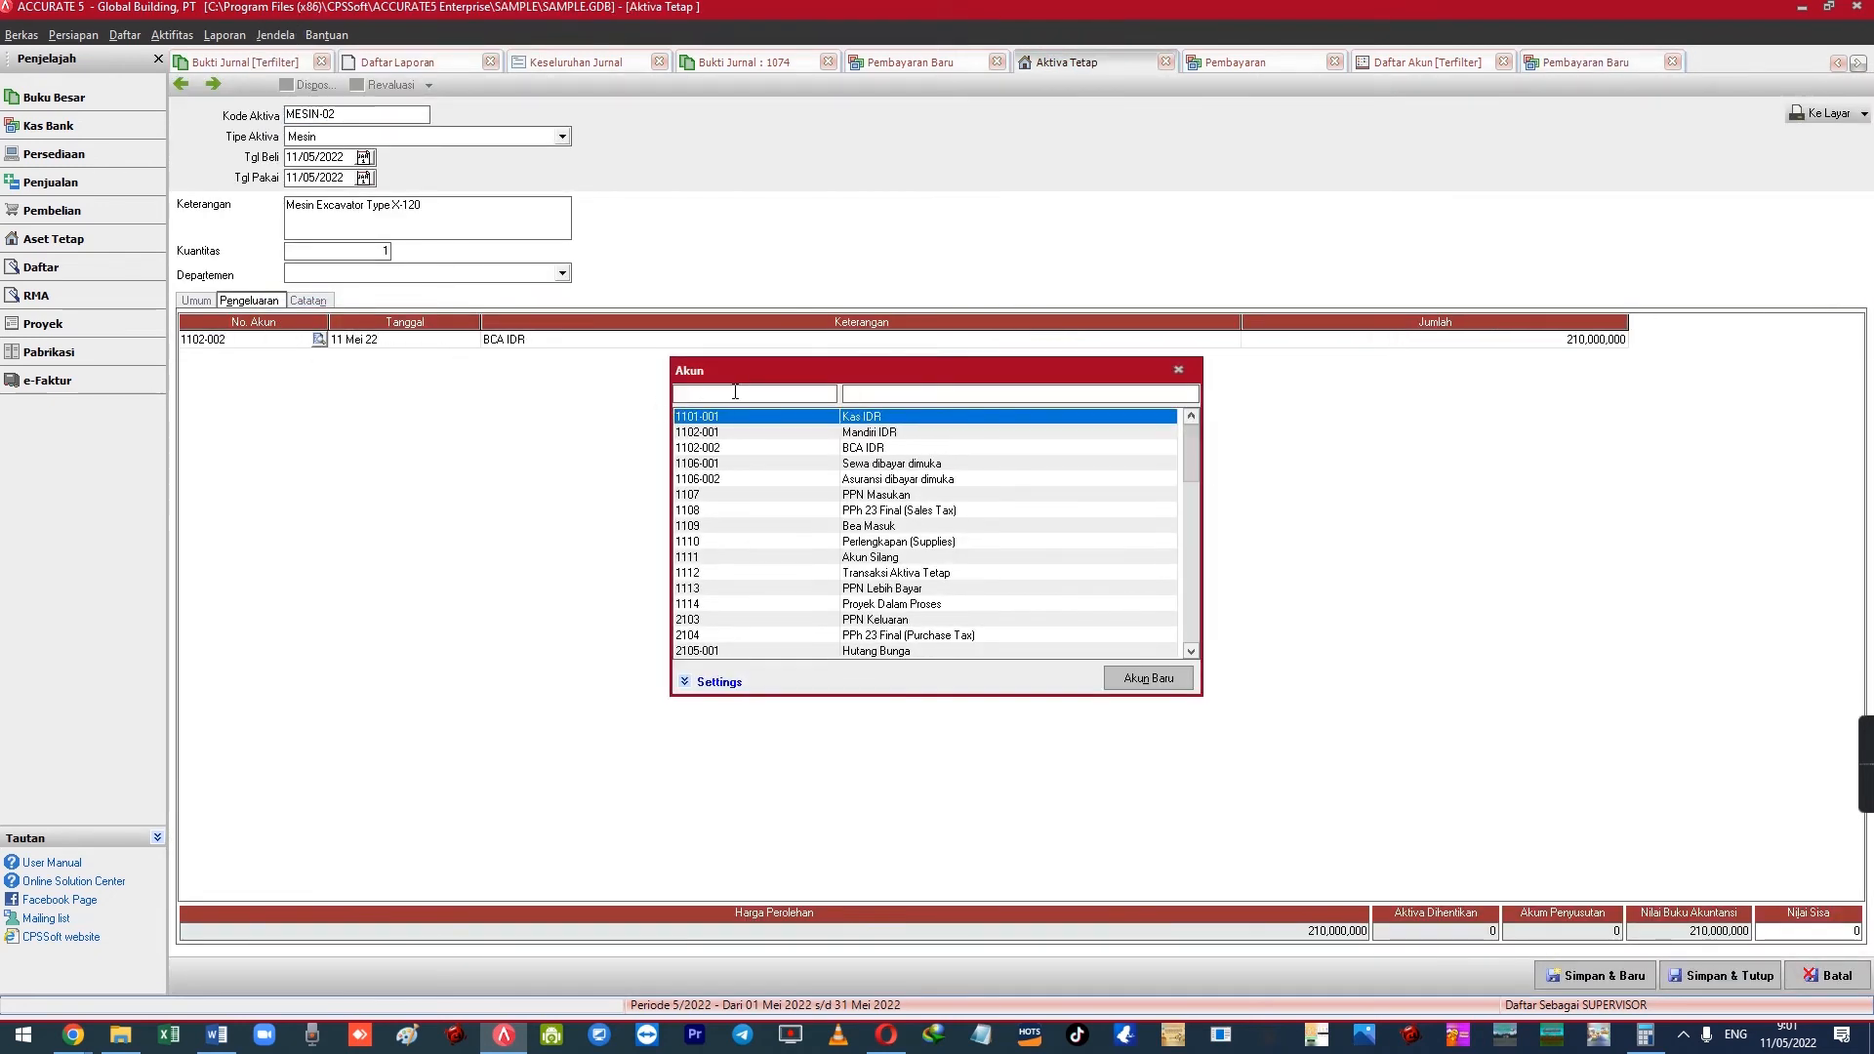
pyautogui.write('trans')
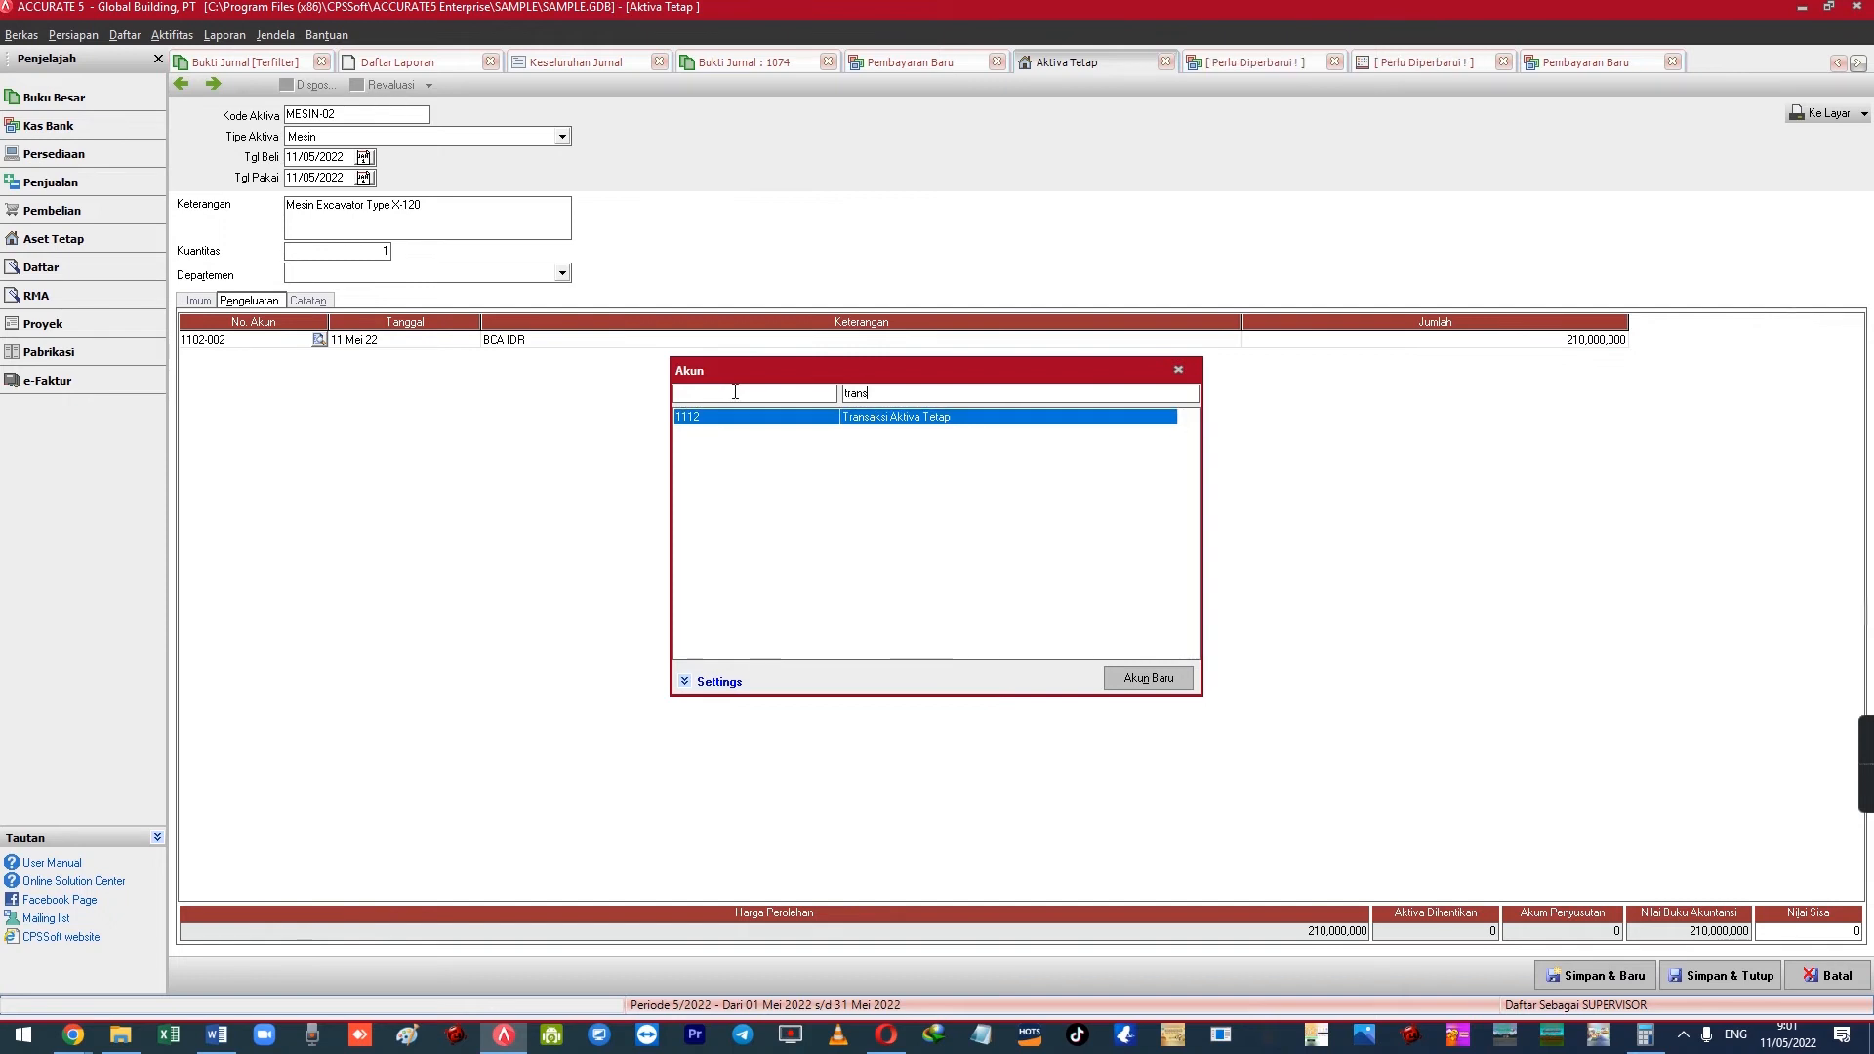
pyautogui.press('Return')
pyautogui.press('Return')
pyautogui.press('Return')
pyautogui.press('Return')
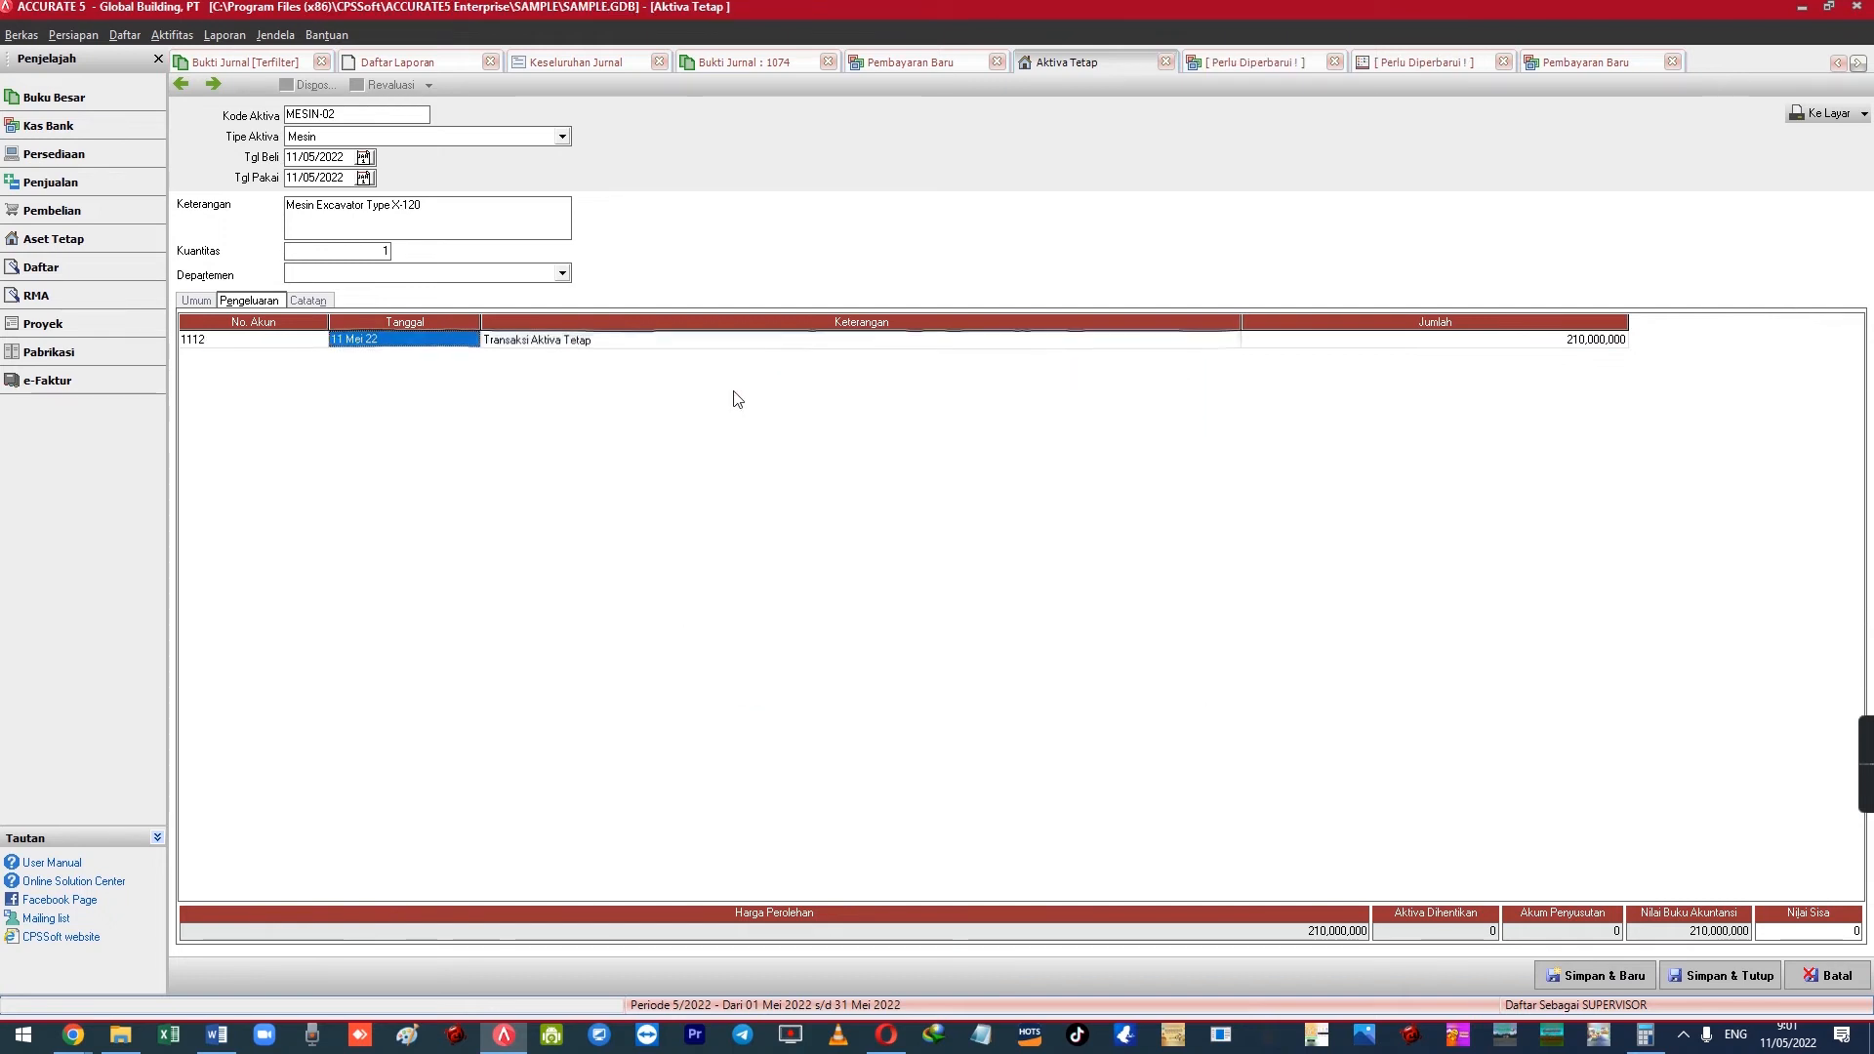
pyautogui.click(566, 344)
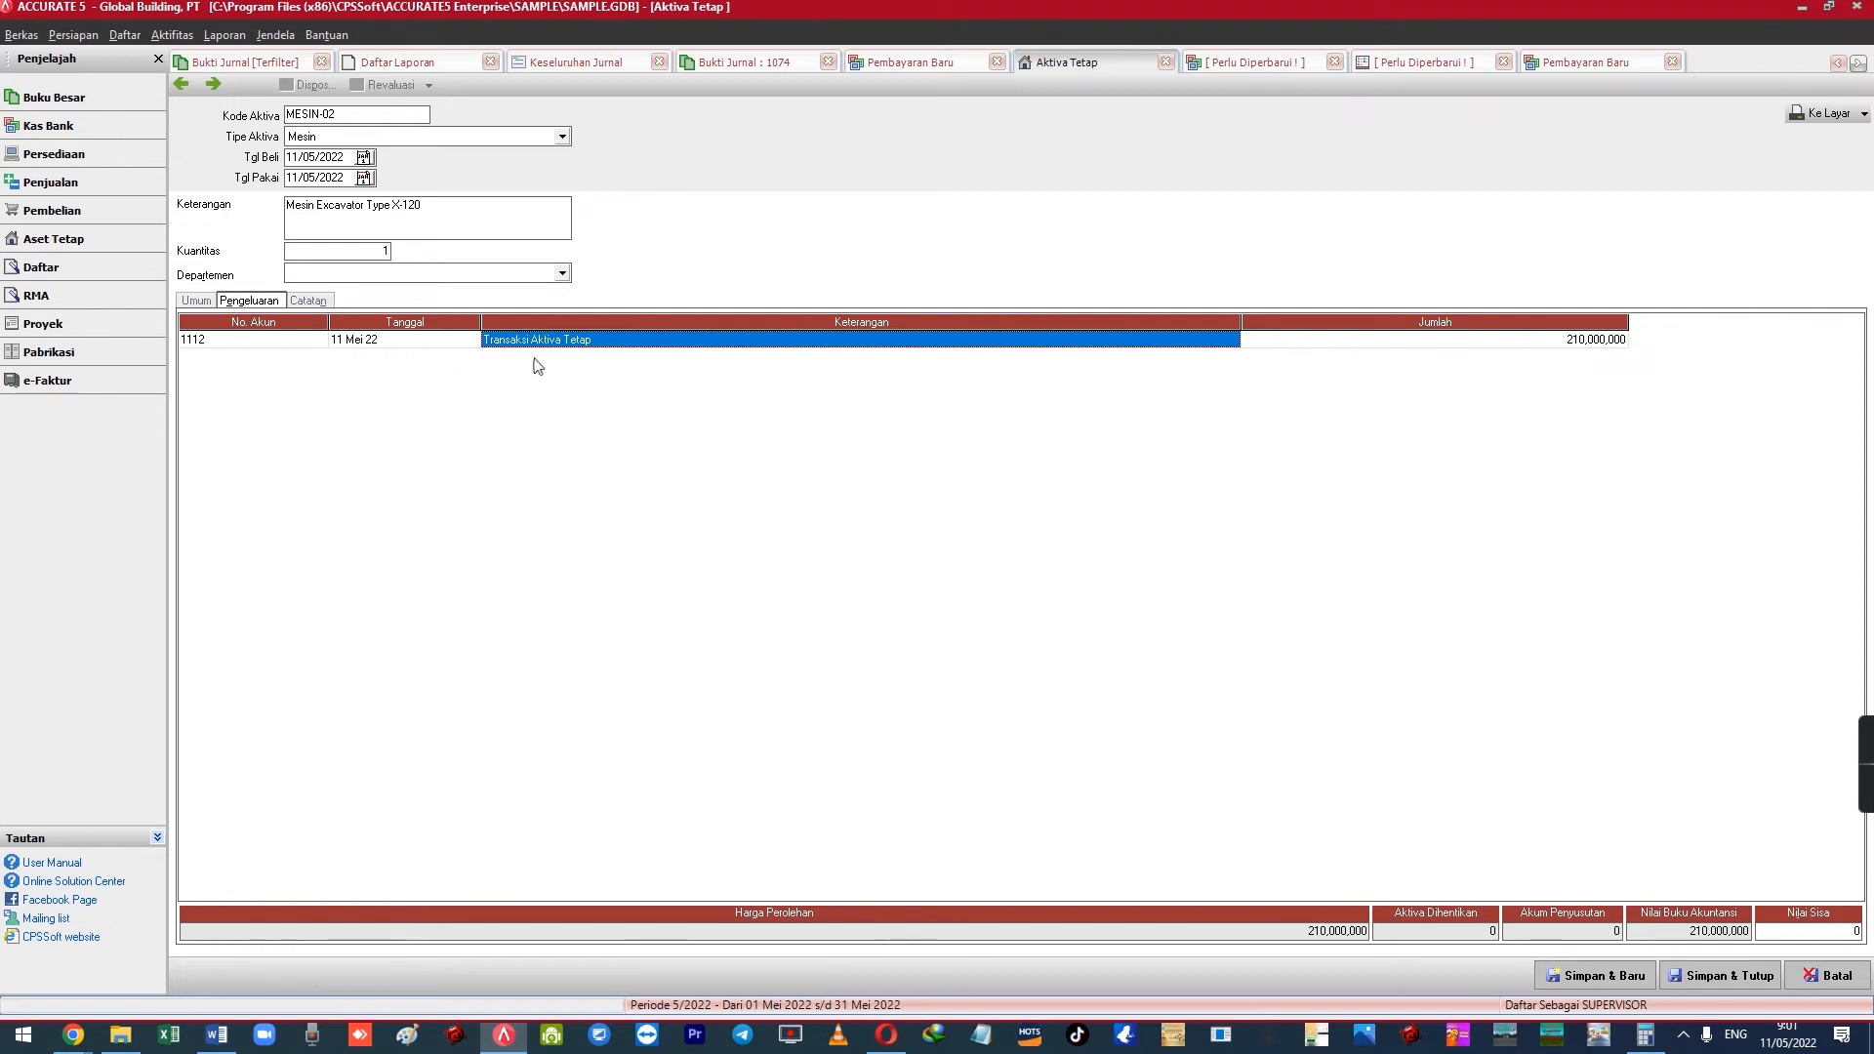
pyautogui.click(213, 84)
pyautogui.click(566, 62)
# Refresh Keseluruhan Jurnal to include the MESIN-02 and payment 1003 entries, totalling 620,000,000
pyautogui.click(573, 91)
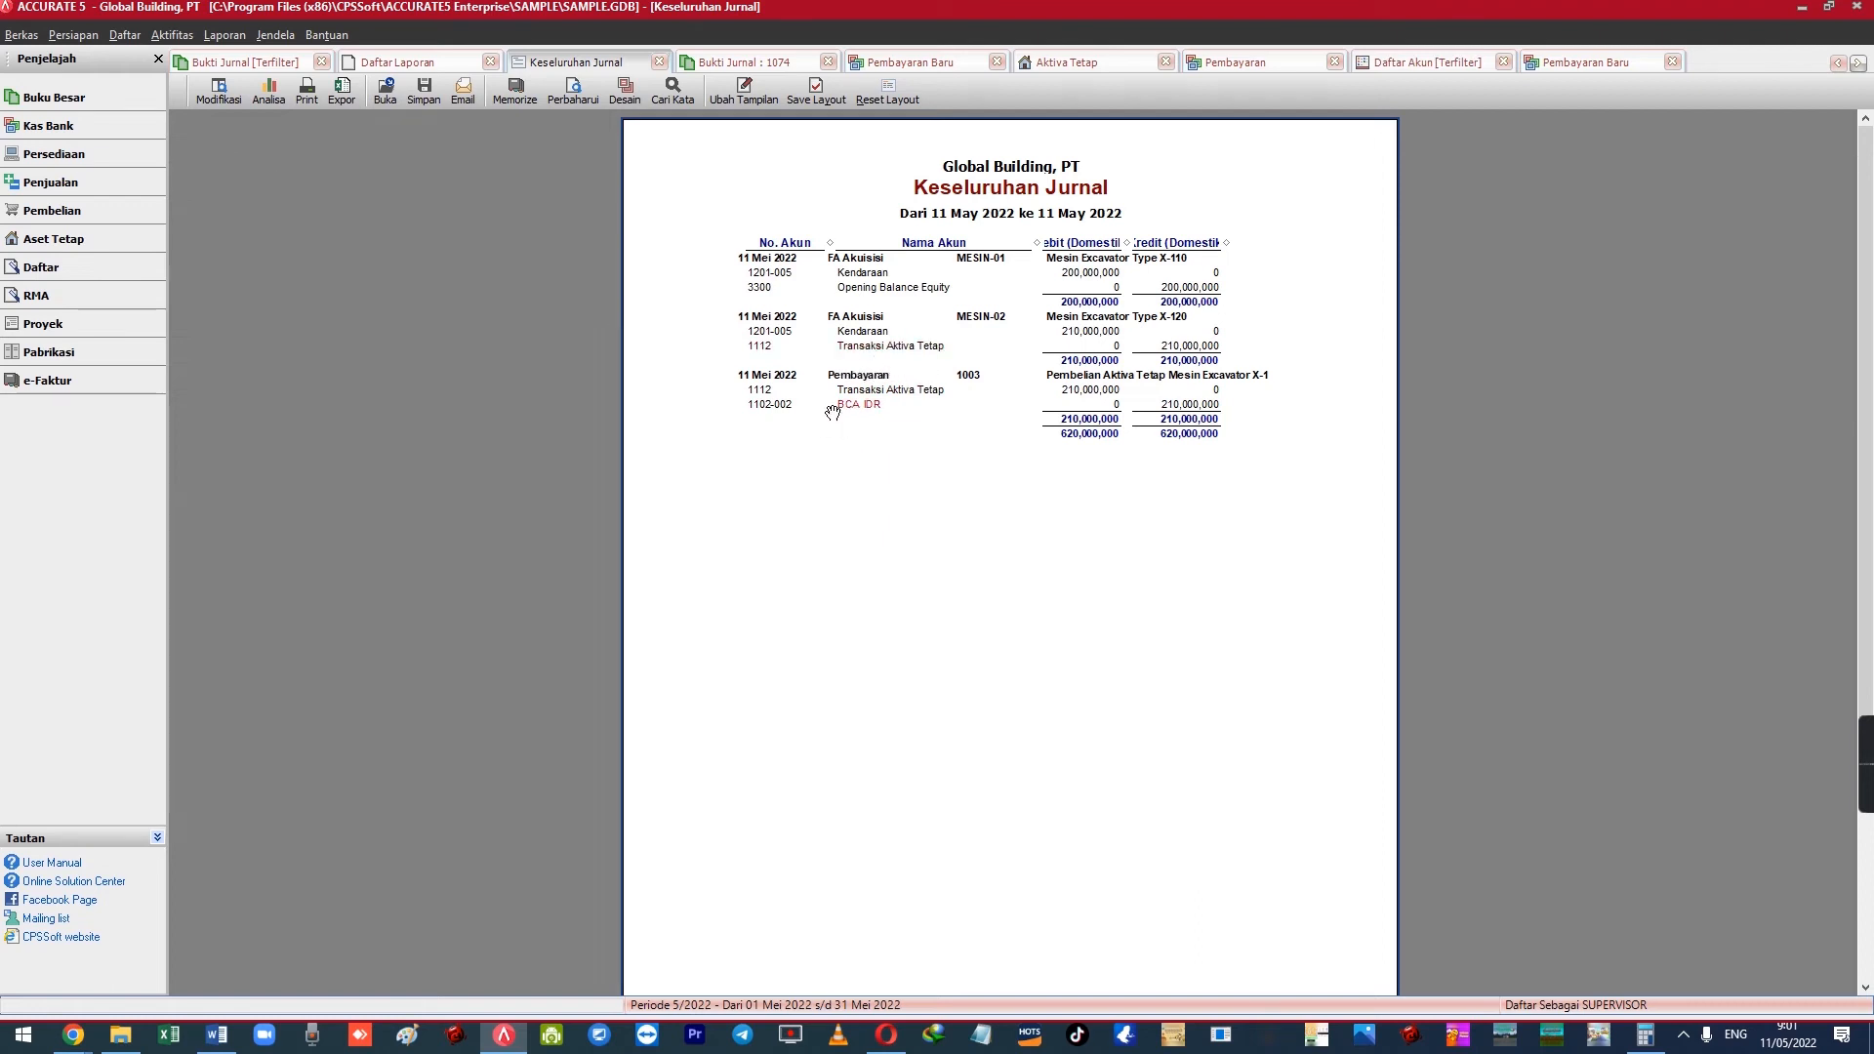
pyautogui.click(216, 1035)
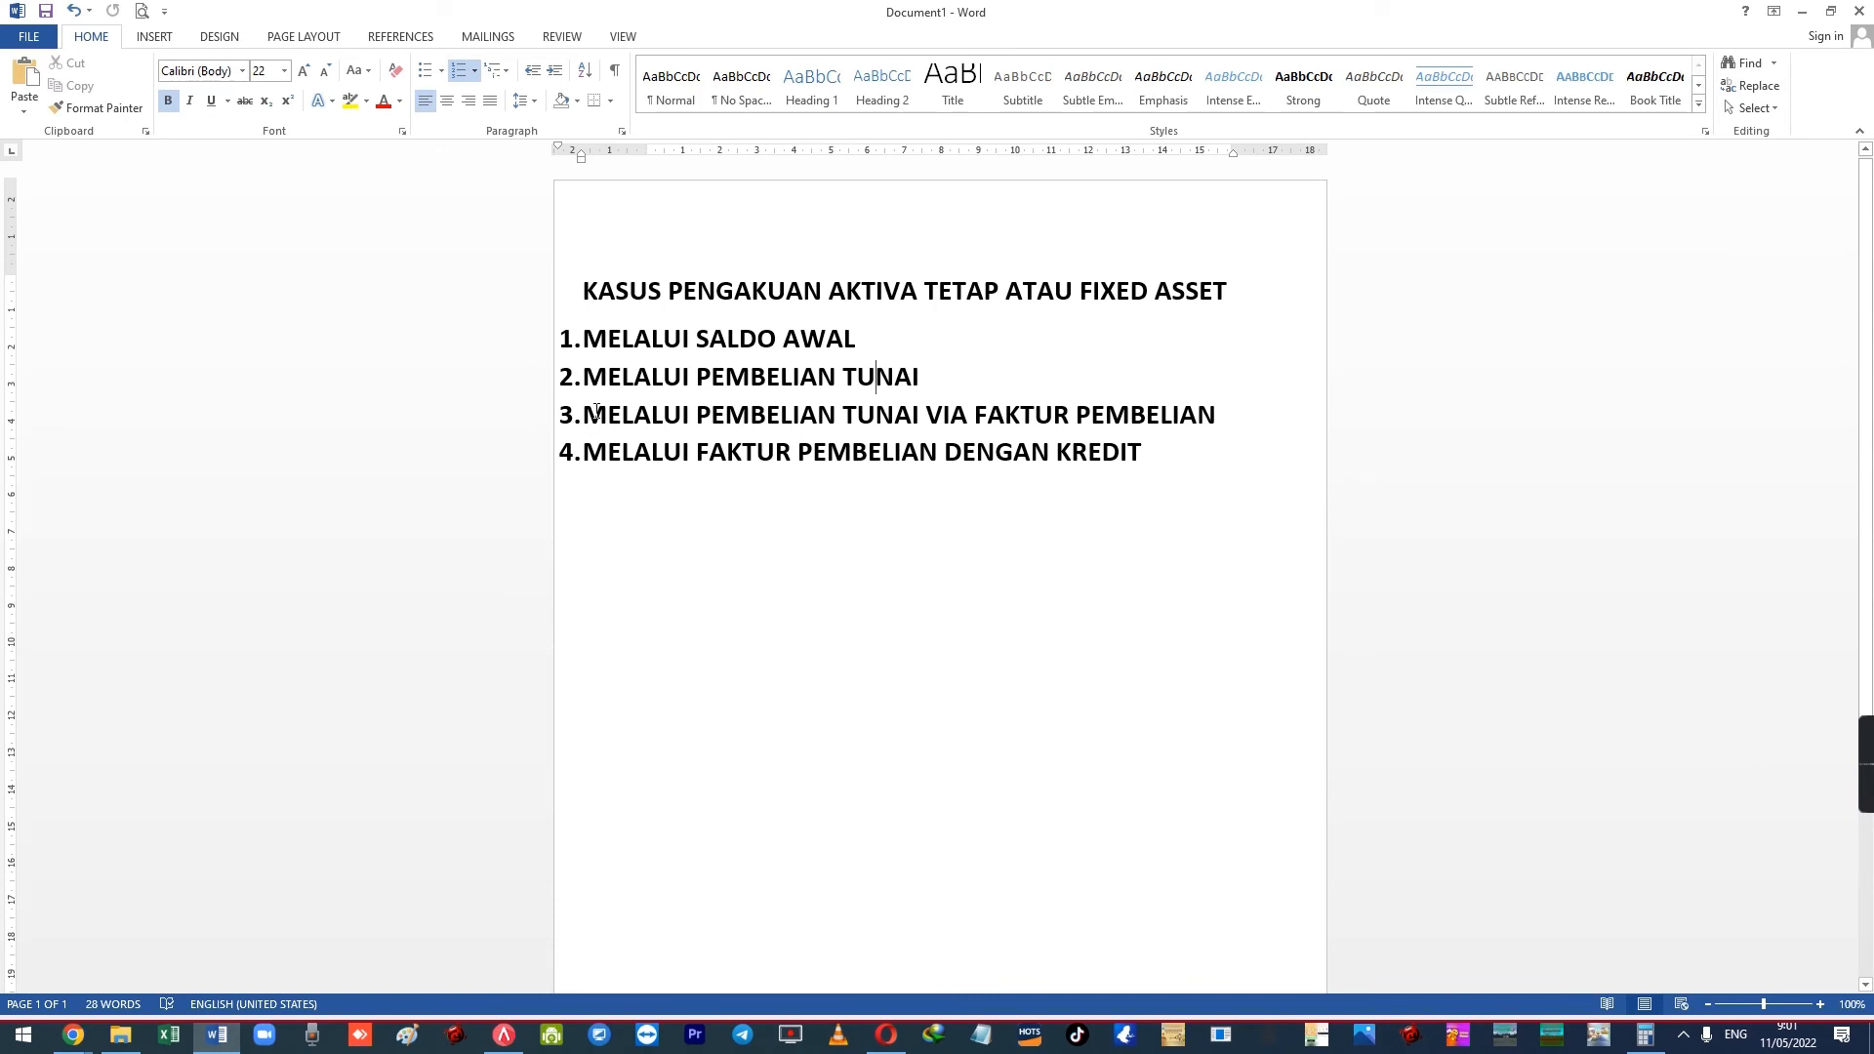
# Select the third case line in the Word list, then switch back to Accurate's journal
pyautogui.moveTo(589, 414); pyautogui.dragTo(1235, 418)
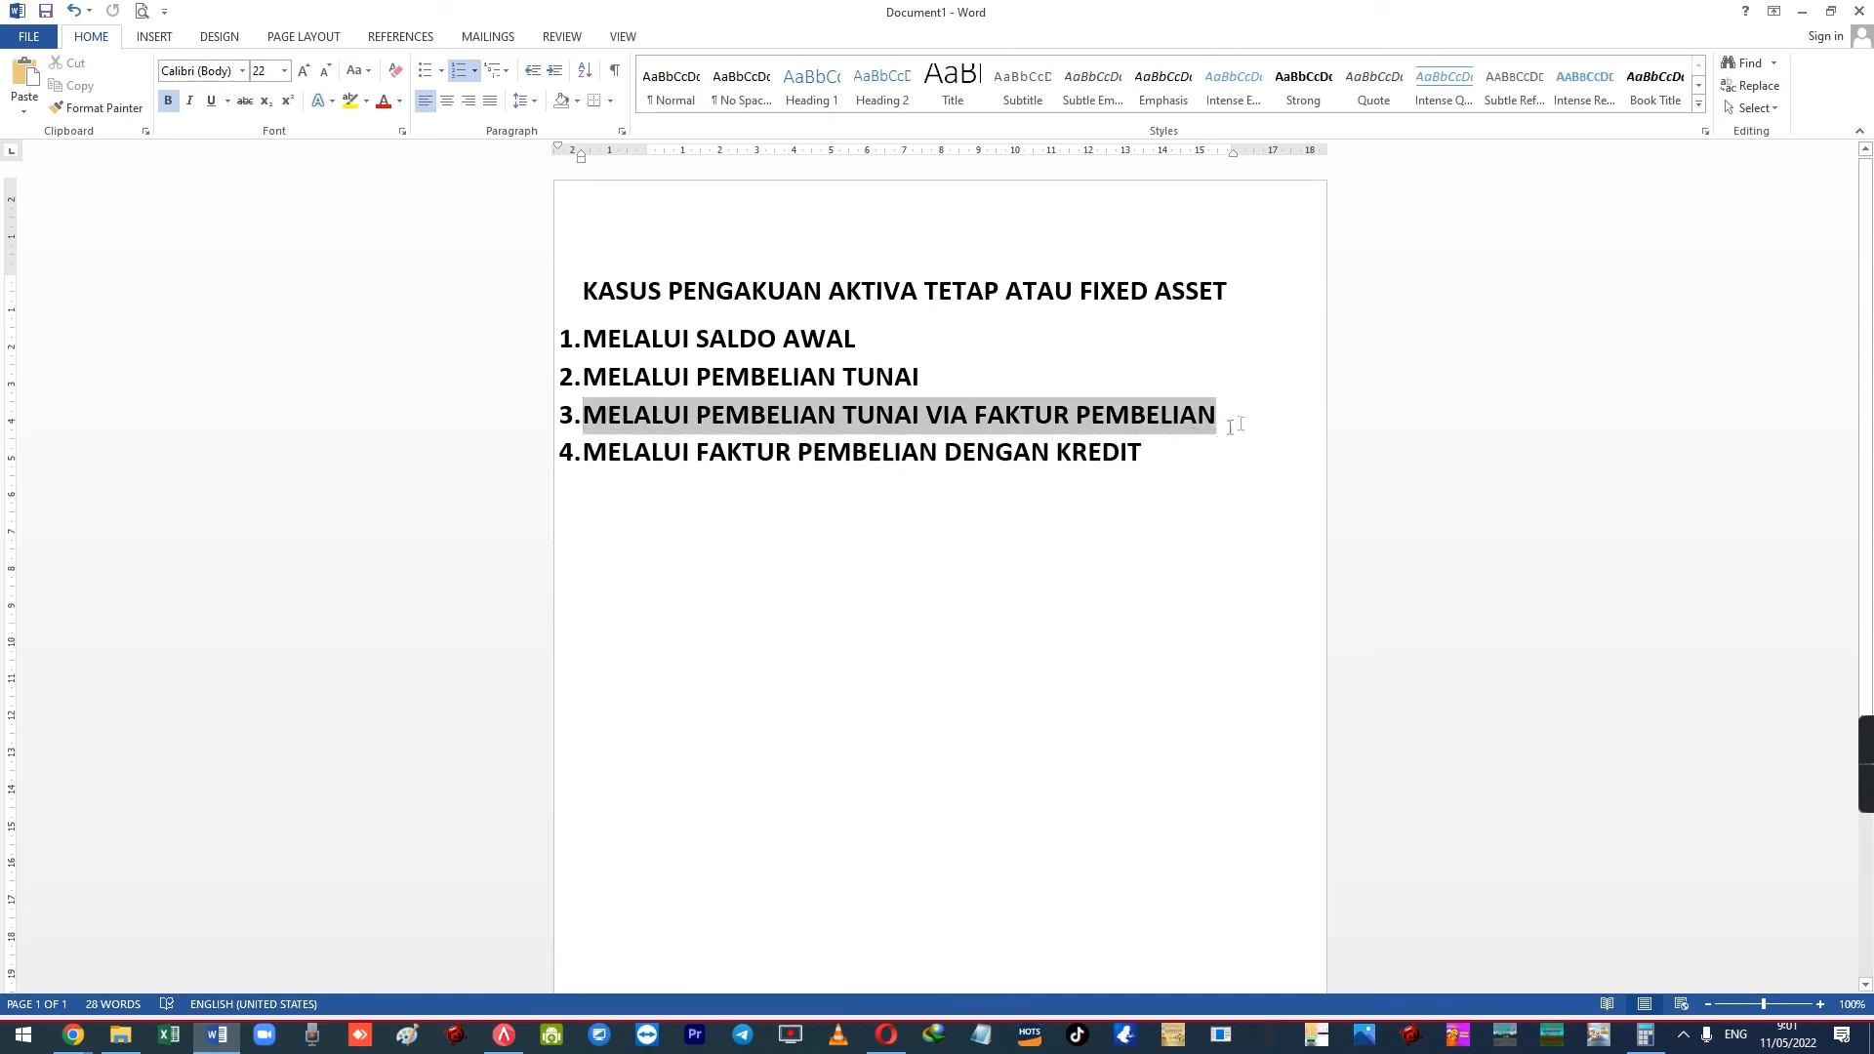
pyautogui.click(504, 1035)
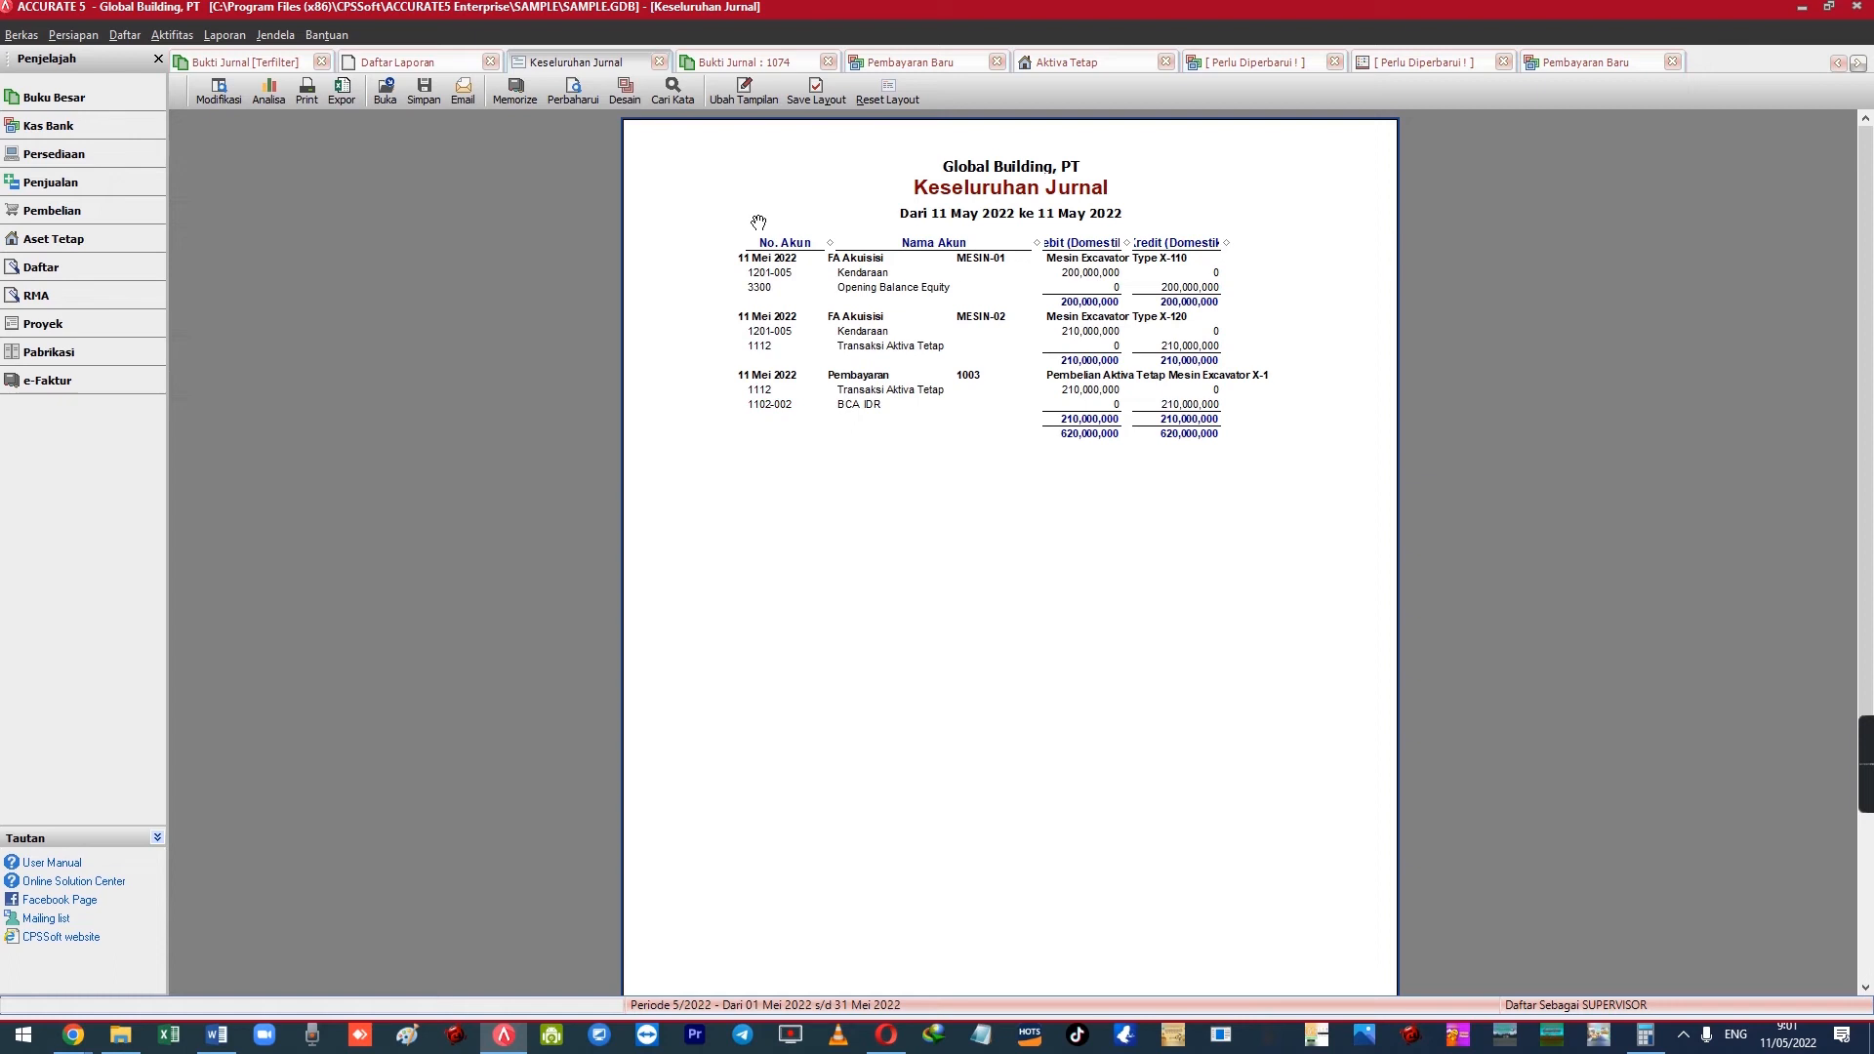
# Start a new Faktur Pembelian and choose vendor Olympics, PT
pyautogui.click(166, 37)
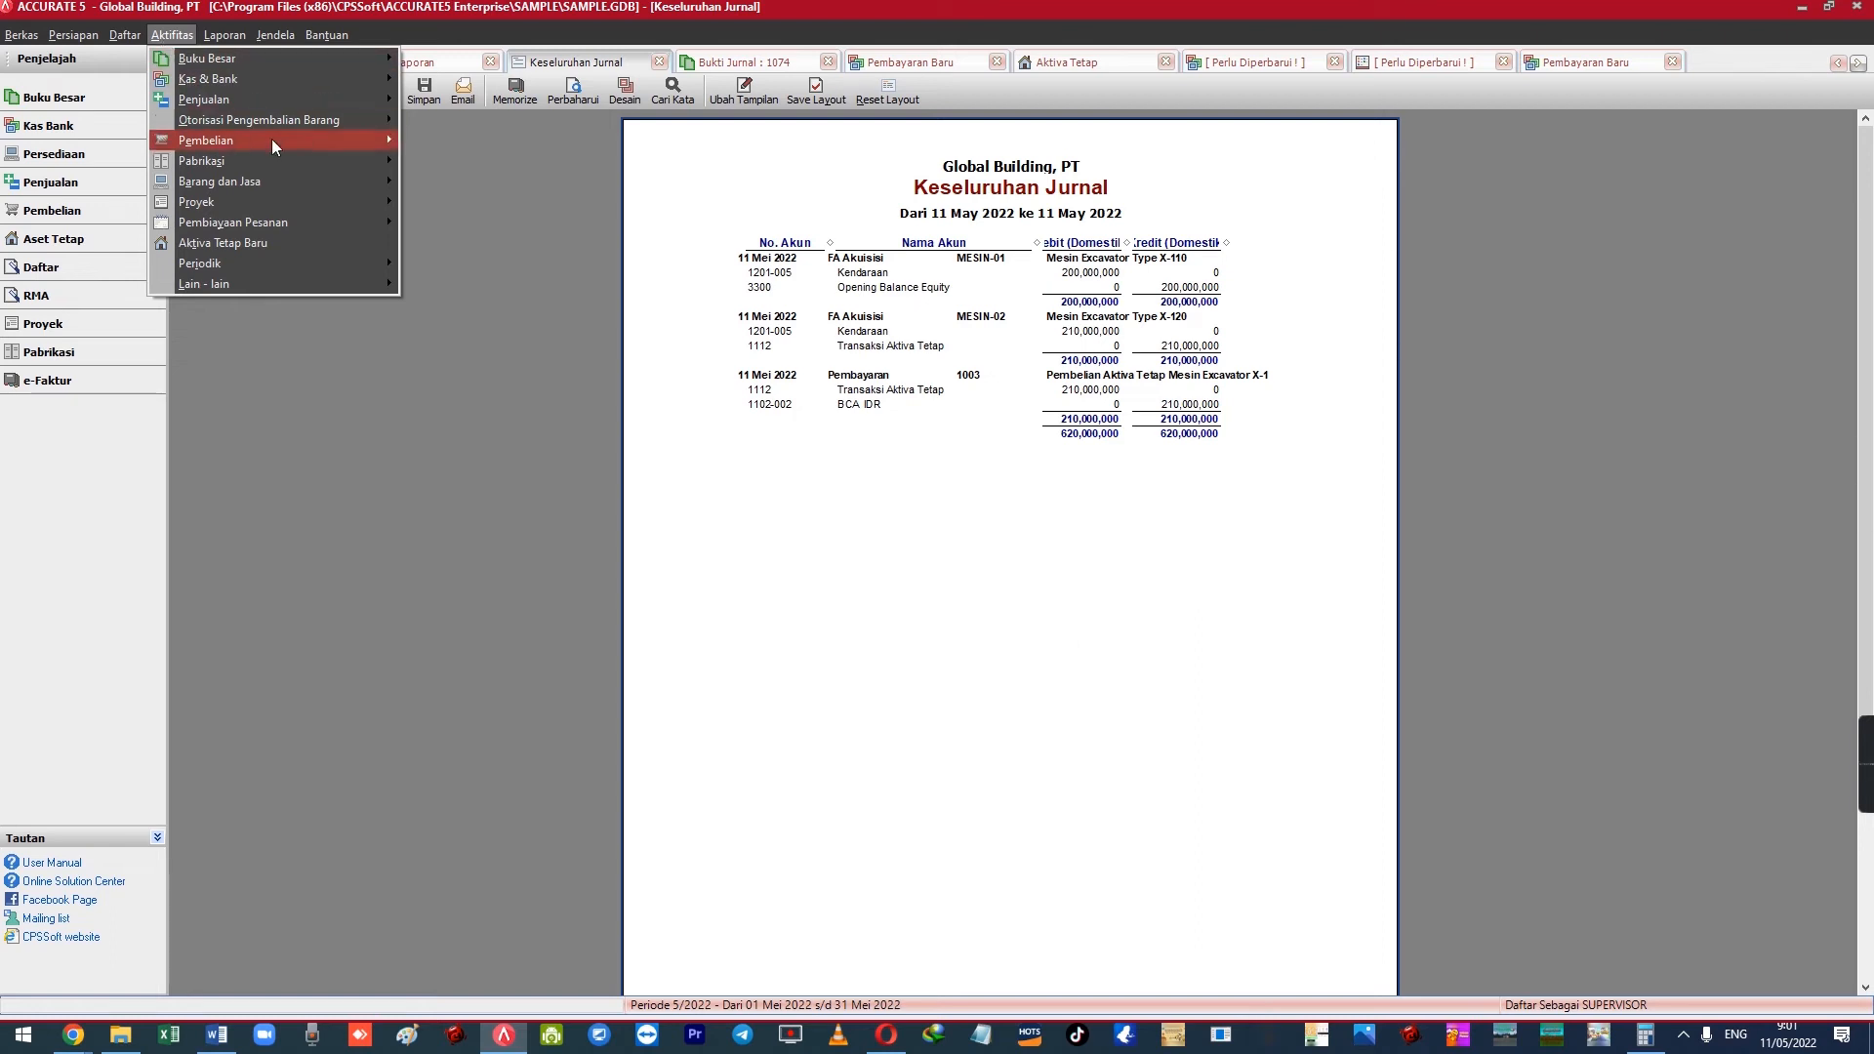
pyautogui.moveTo(271, 138)
pyautogui.click(504, 200)
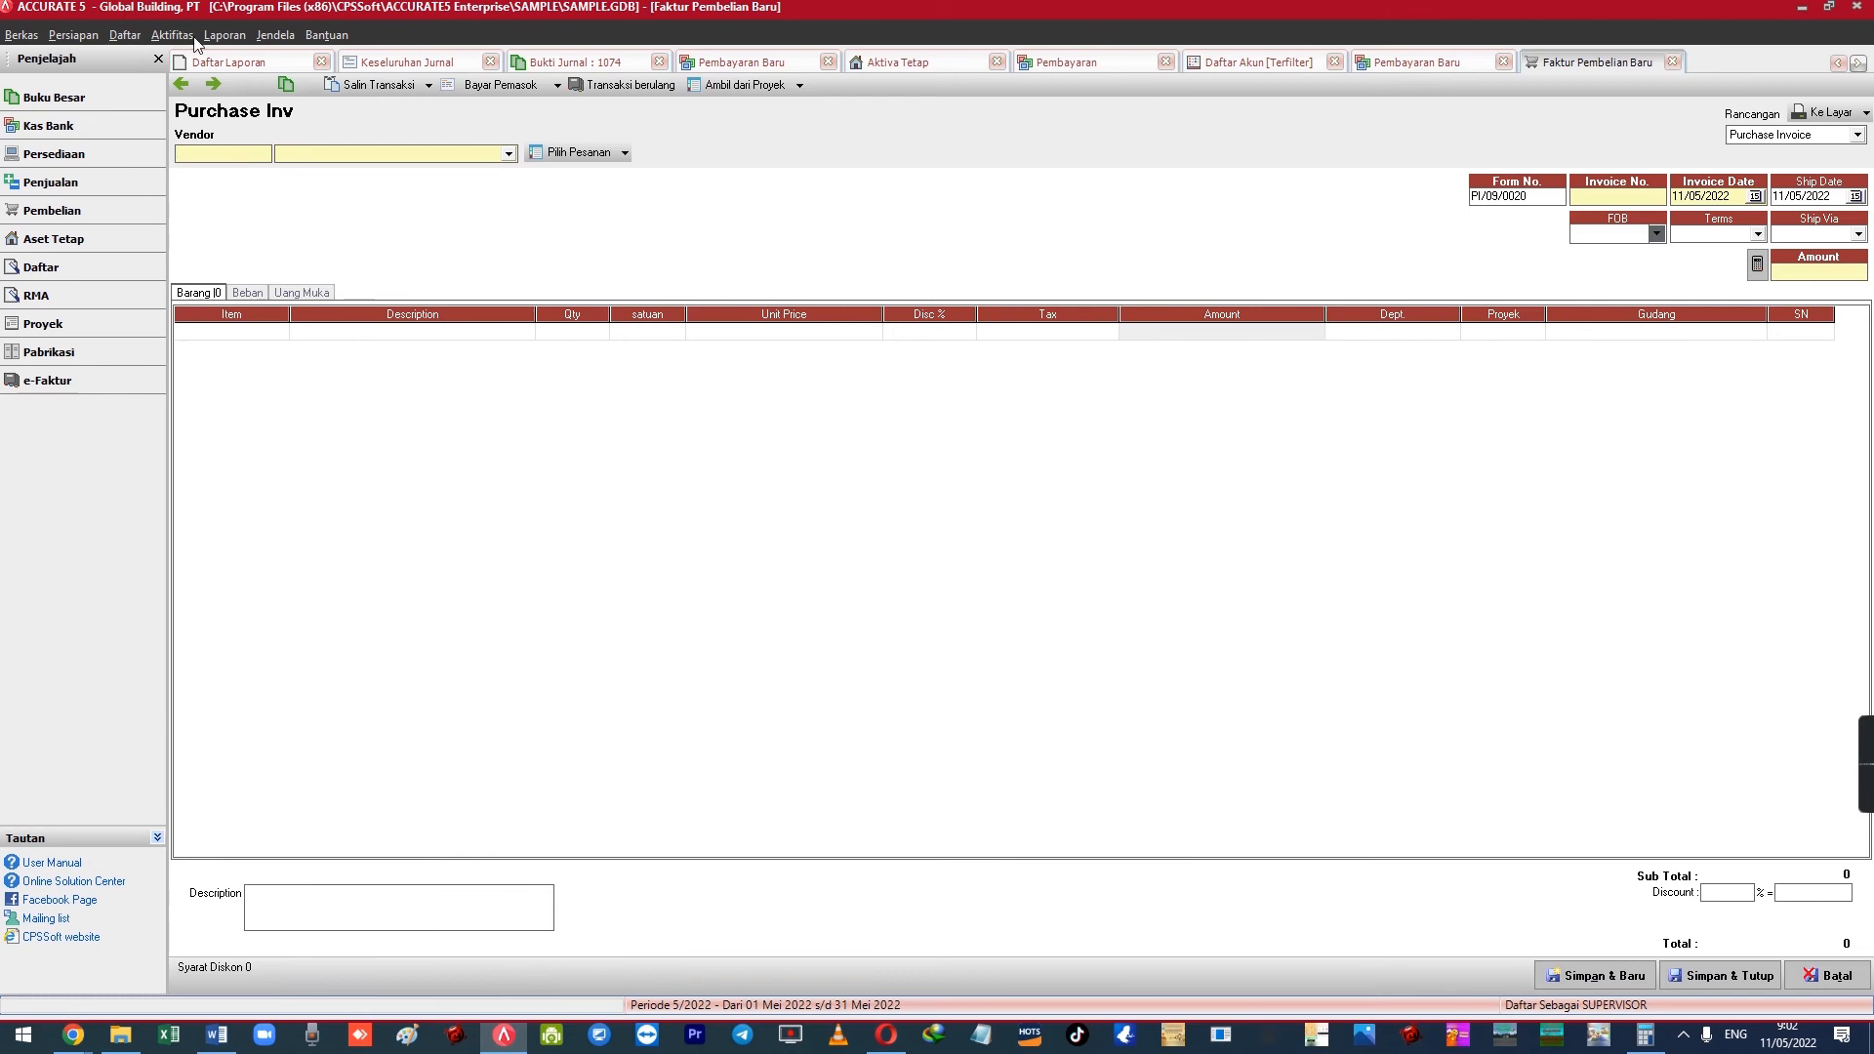
pyautogui.click(168, 36)
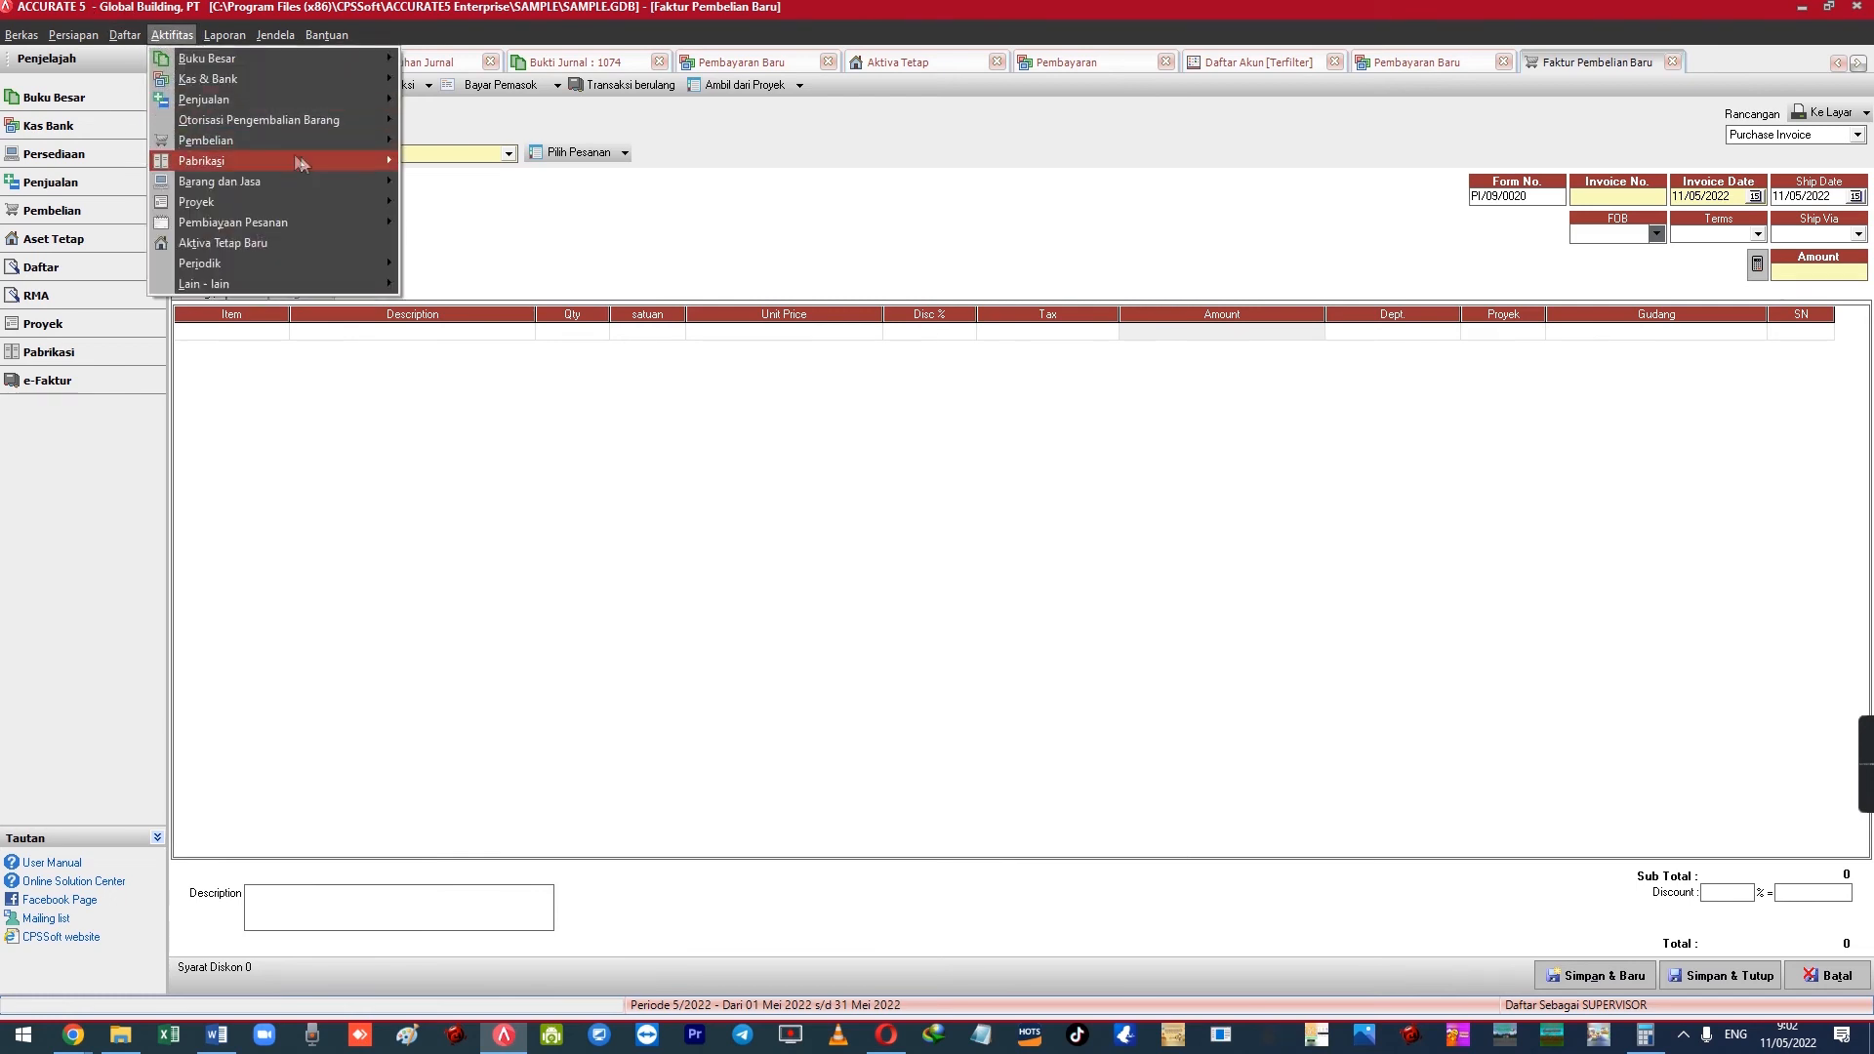
pyautogui.moveTo(340, 140)
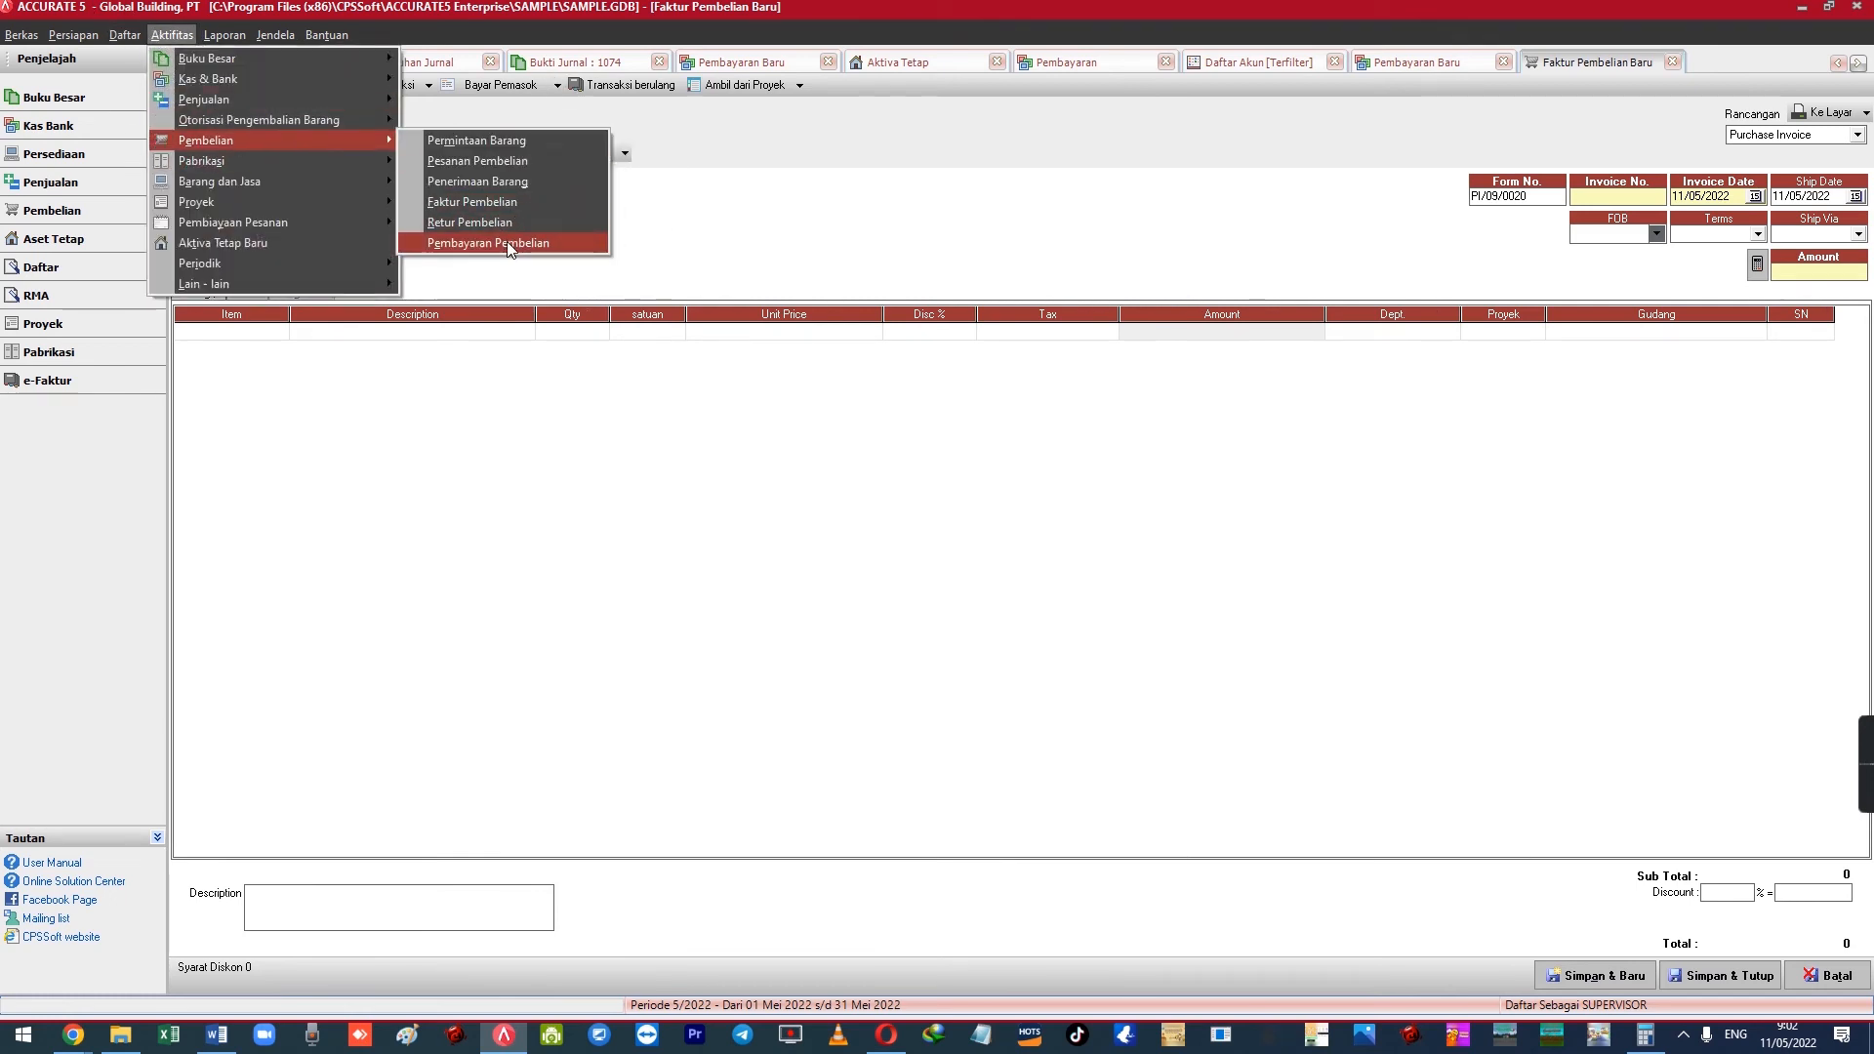
pyautogui.click(591, 402)
pyautogui.click(353, 154)
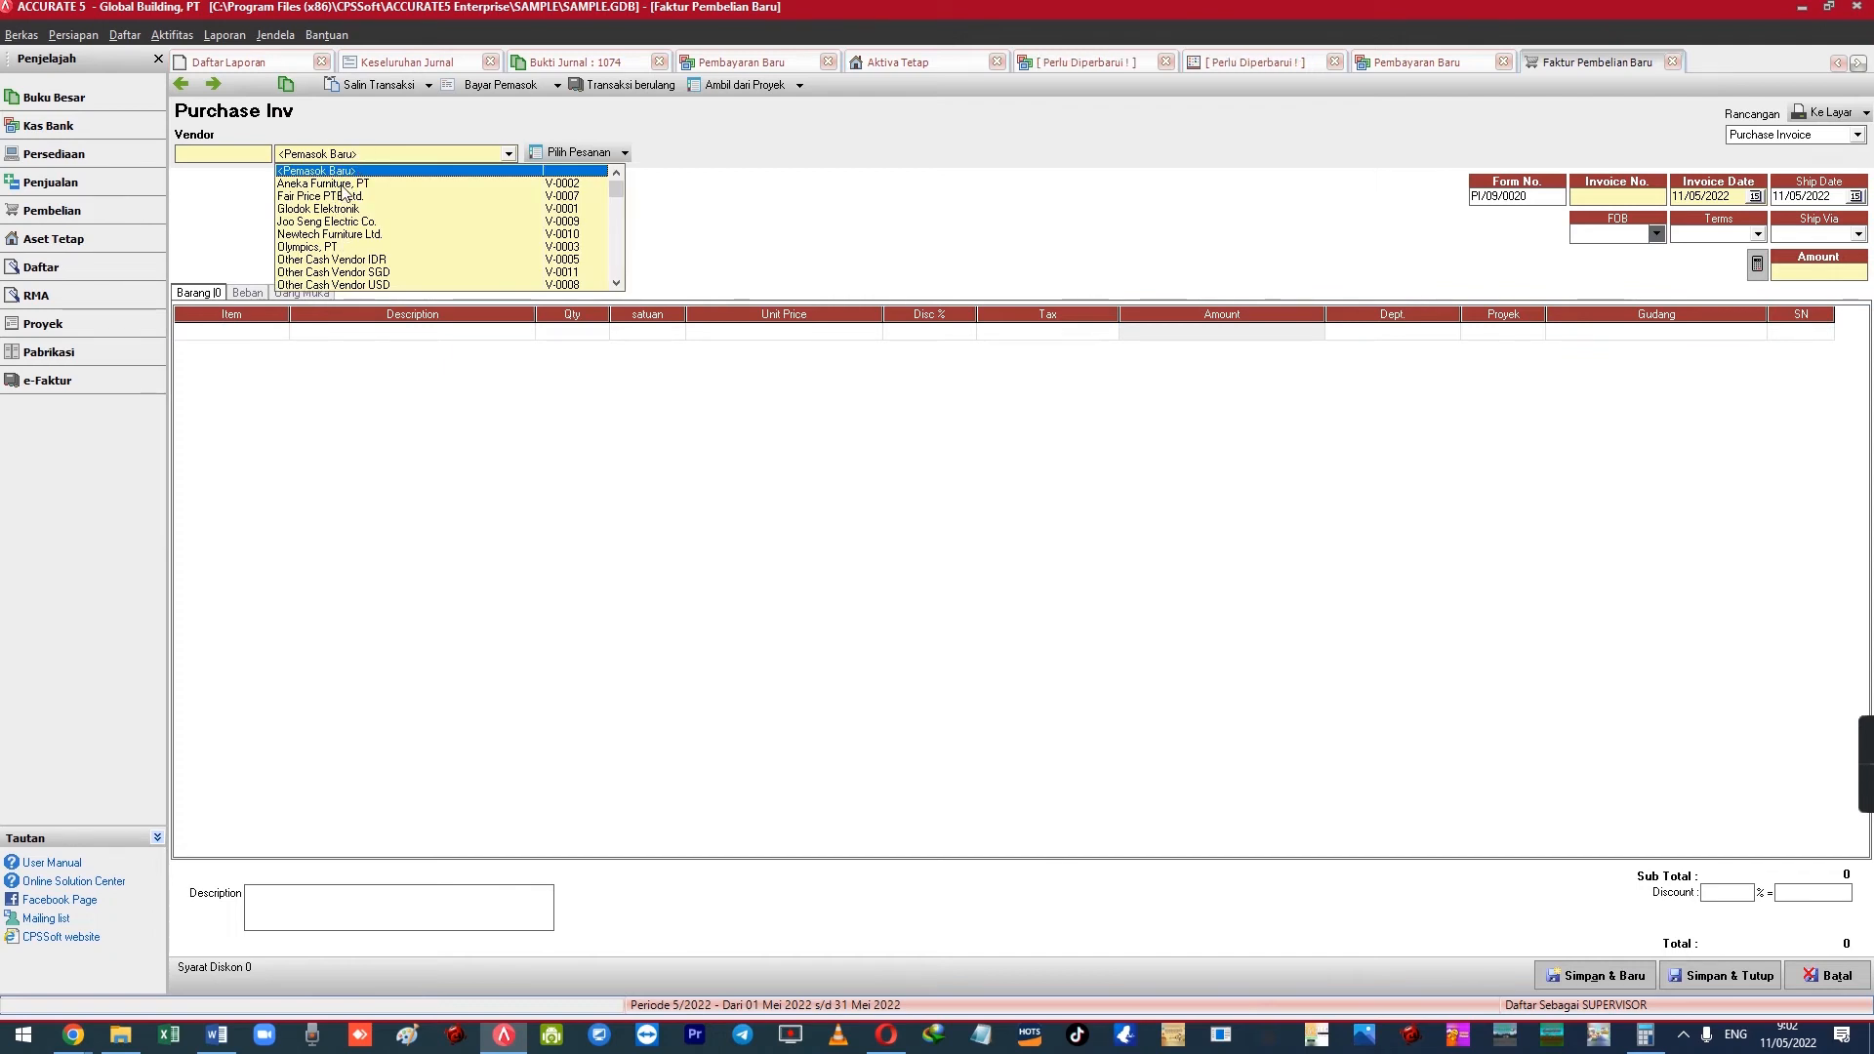
pyautogui.click(341, 248)
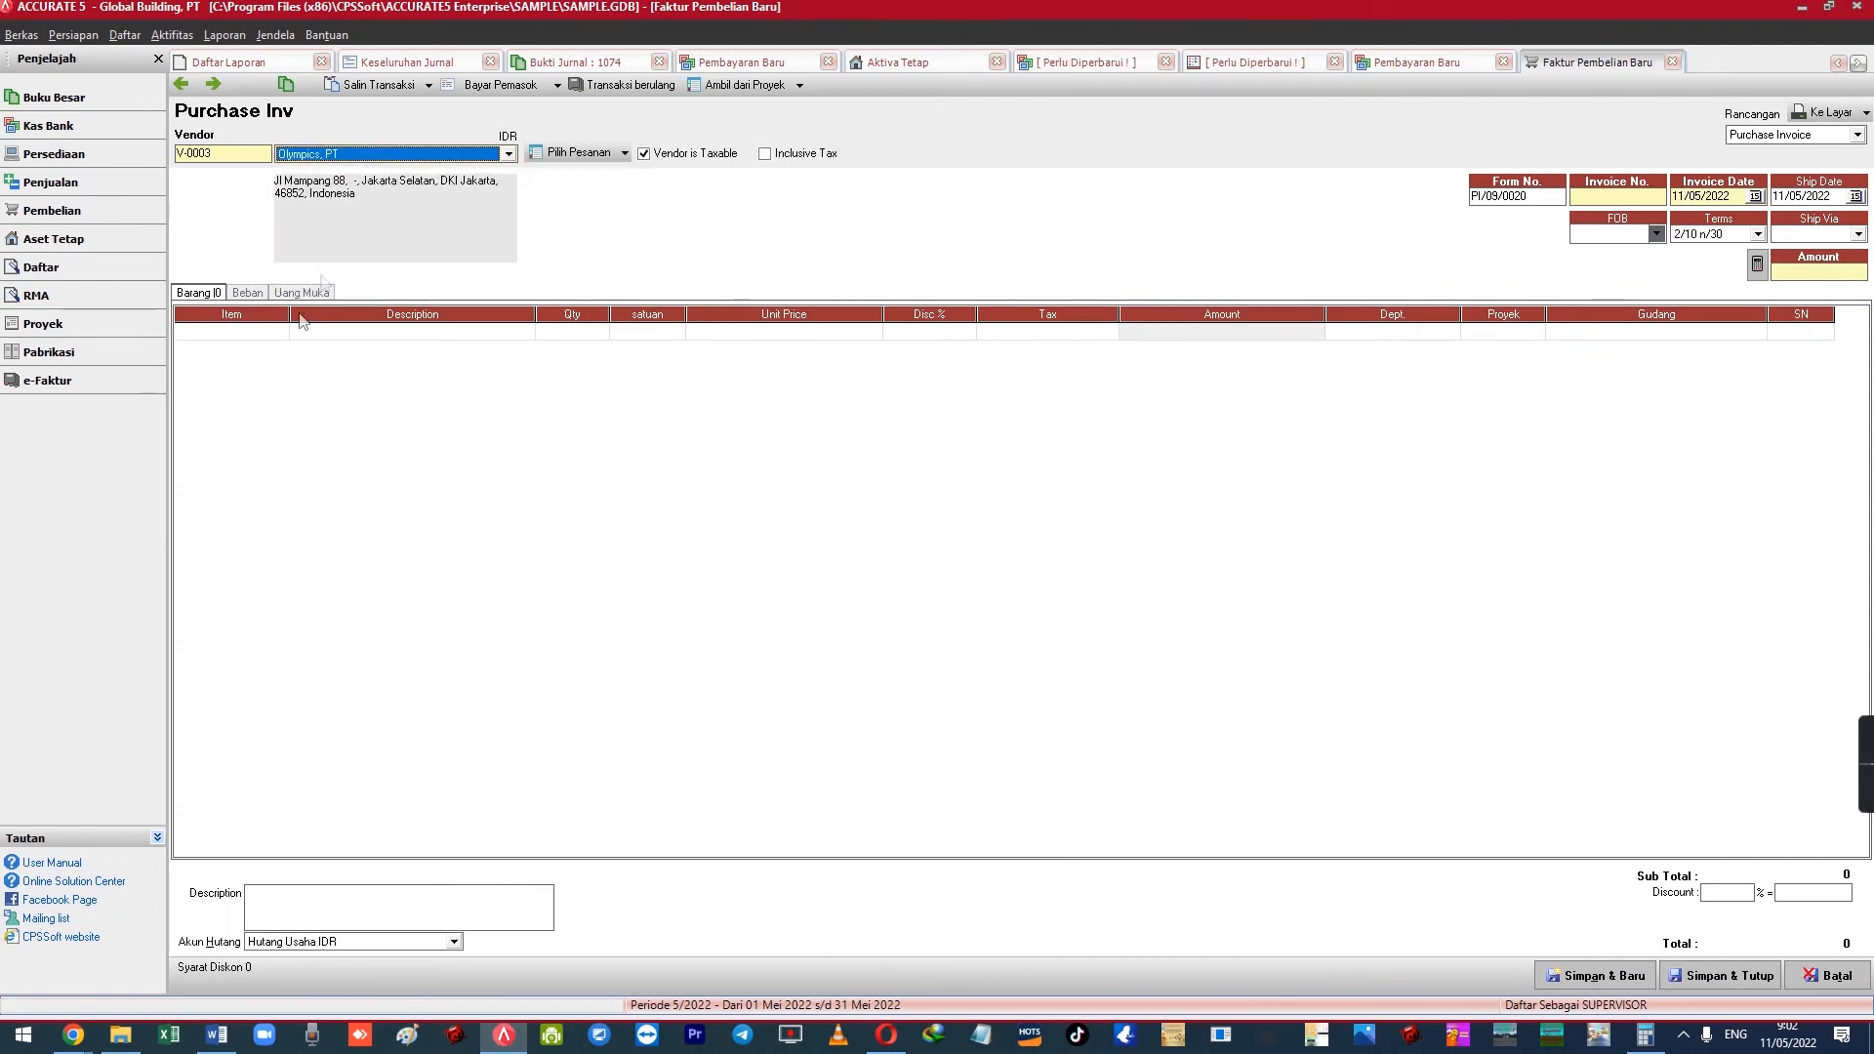
# Enter invoice number OLY-001 and start a new item from the first line's item lookup
pyautogui.click(252, 339)
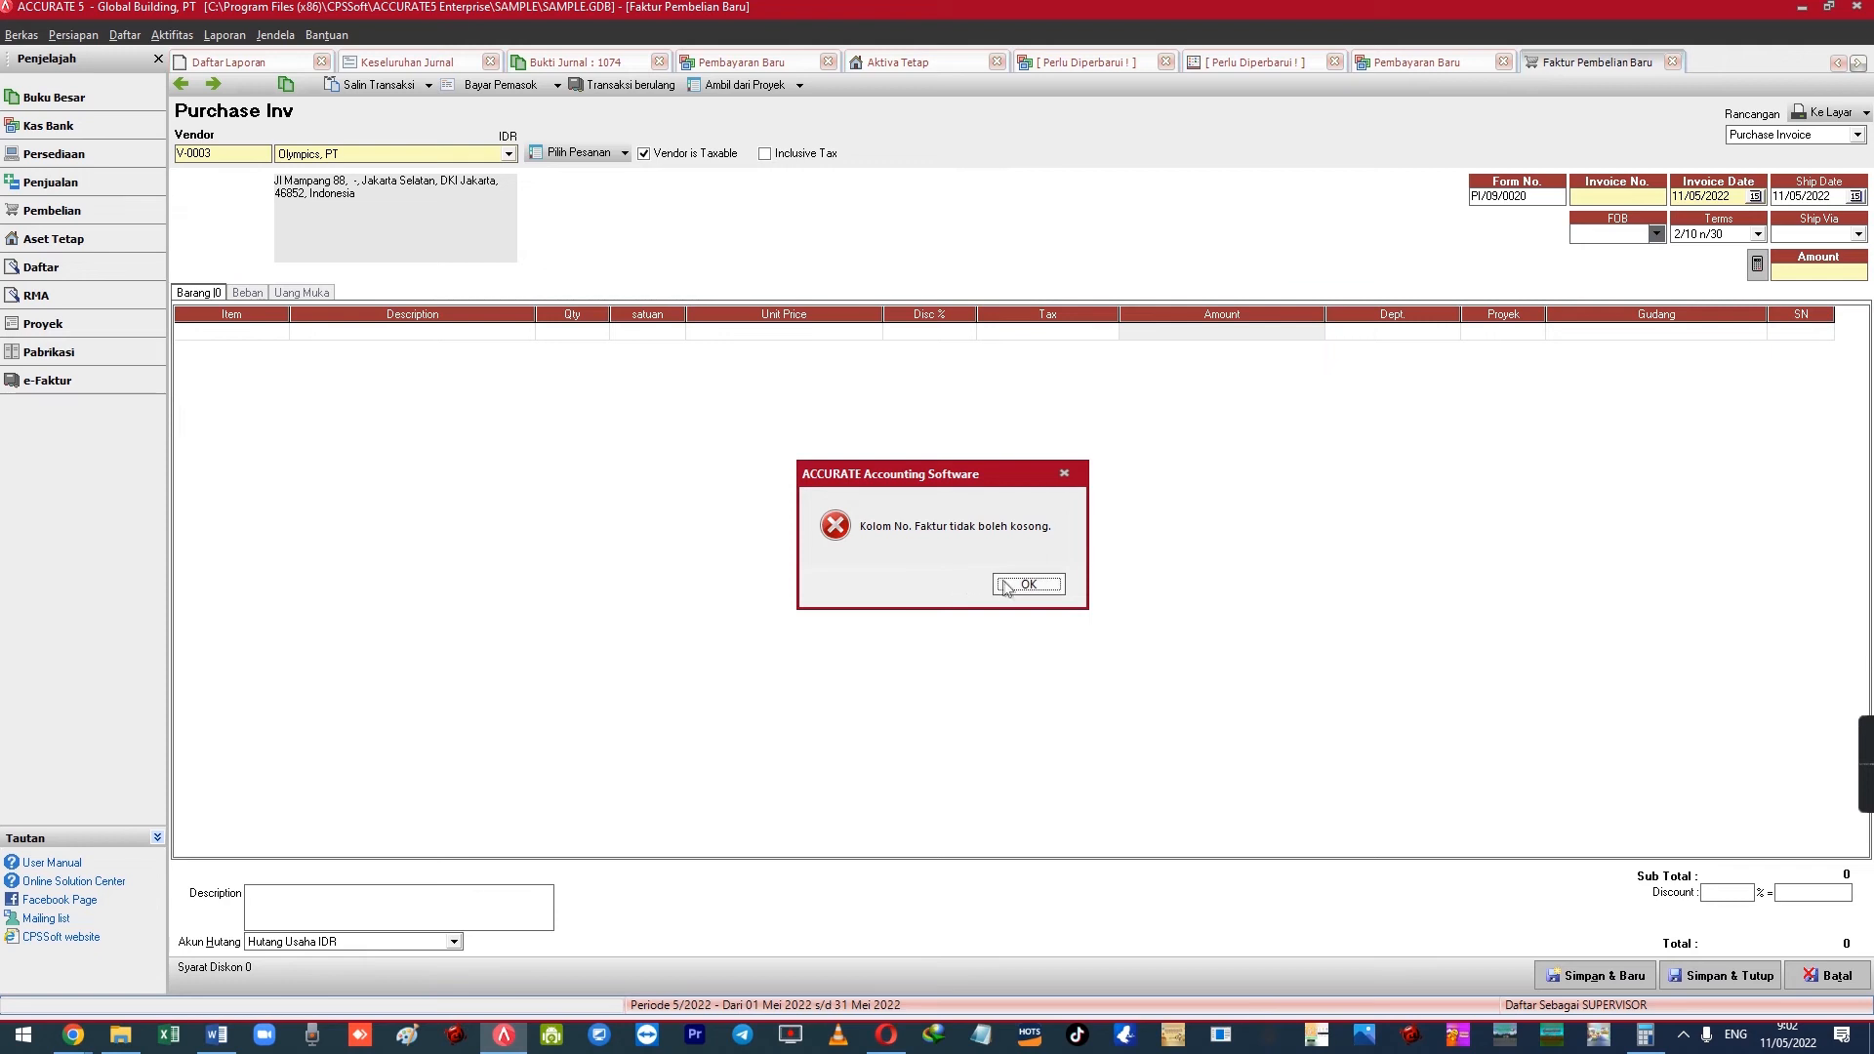
pyautogui.click(1028, 584)
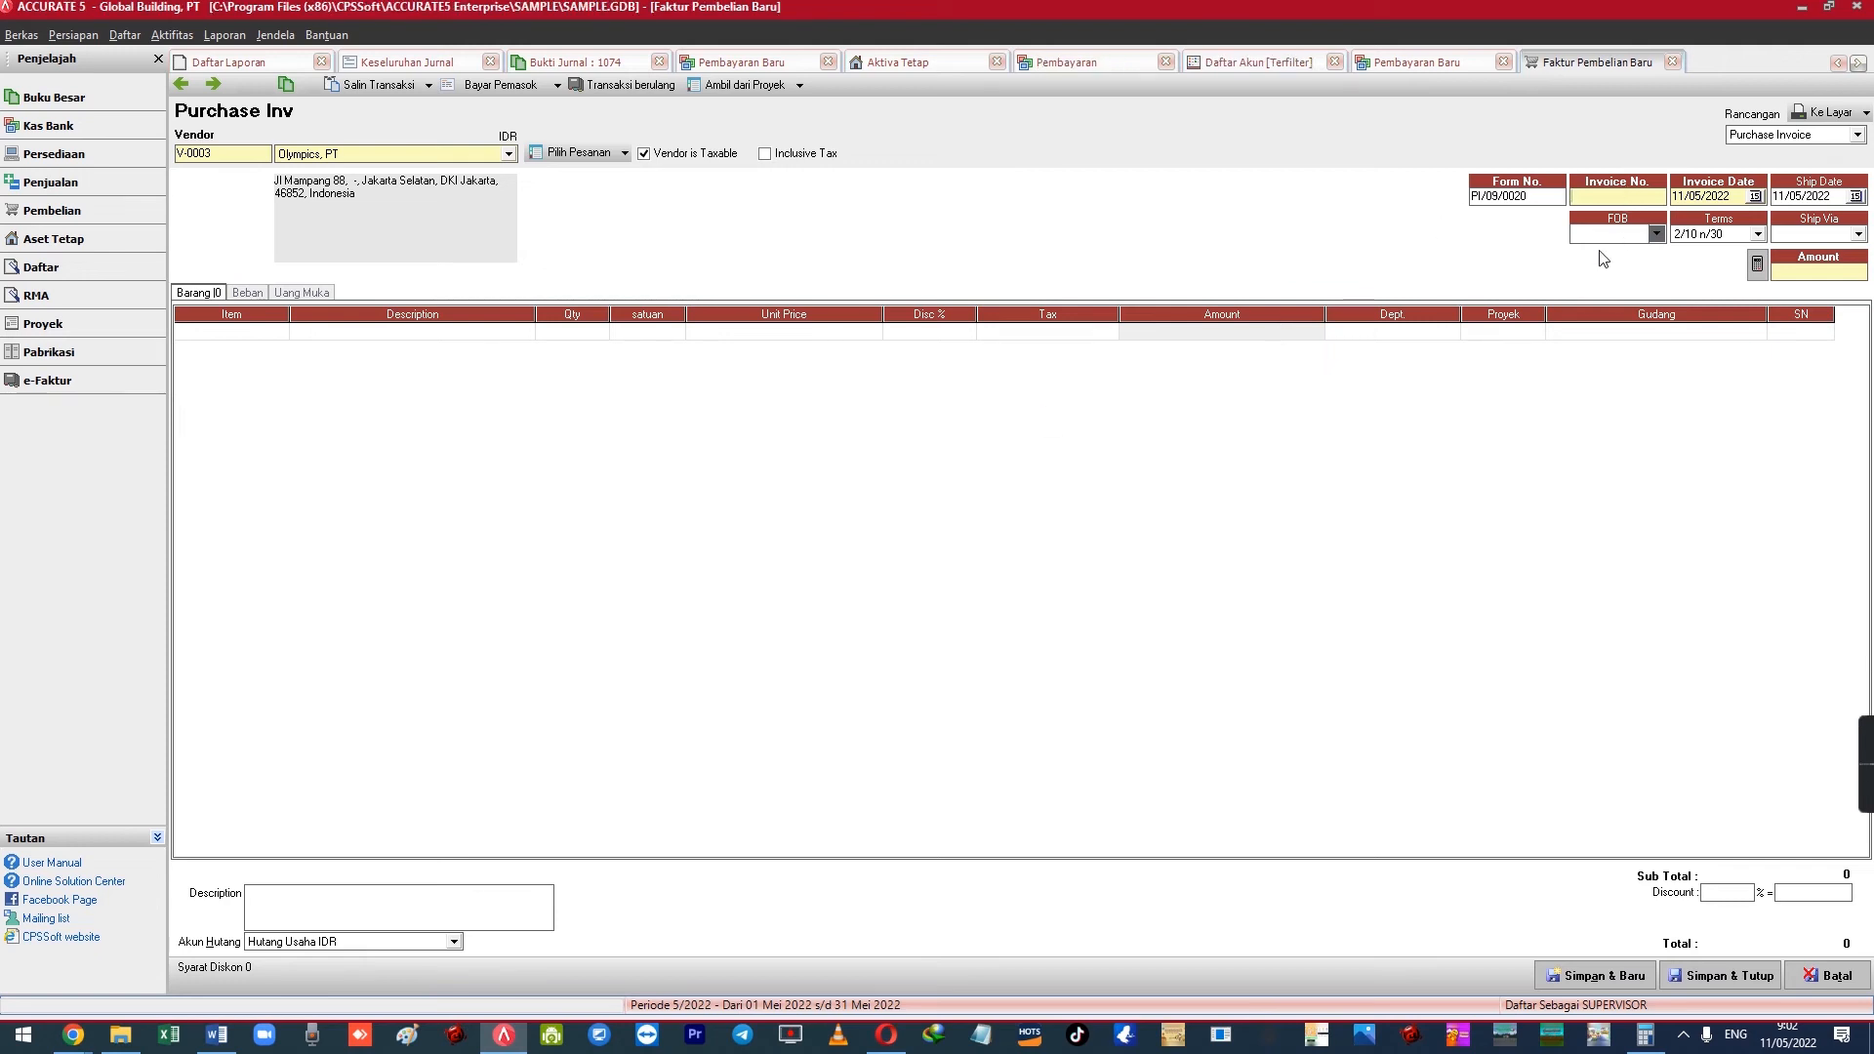
pyautogui.write('OLY-001')
pyautogui.press('Tab')
pyautogui.doubleClick(252, 332)
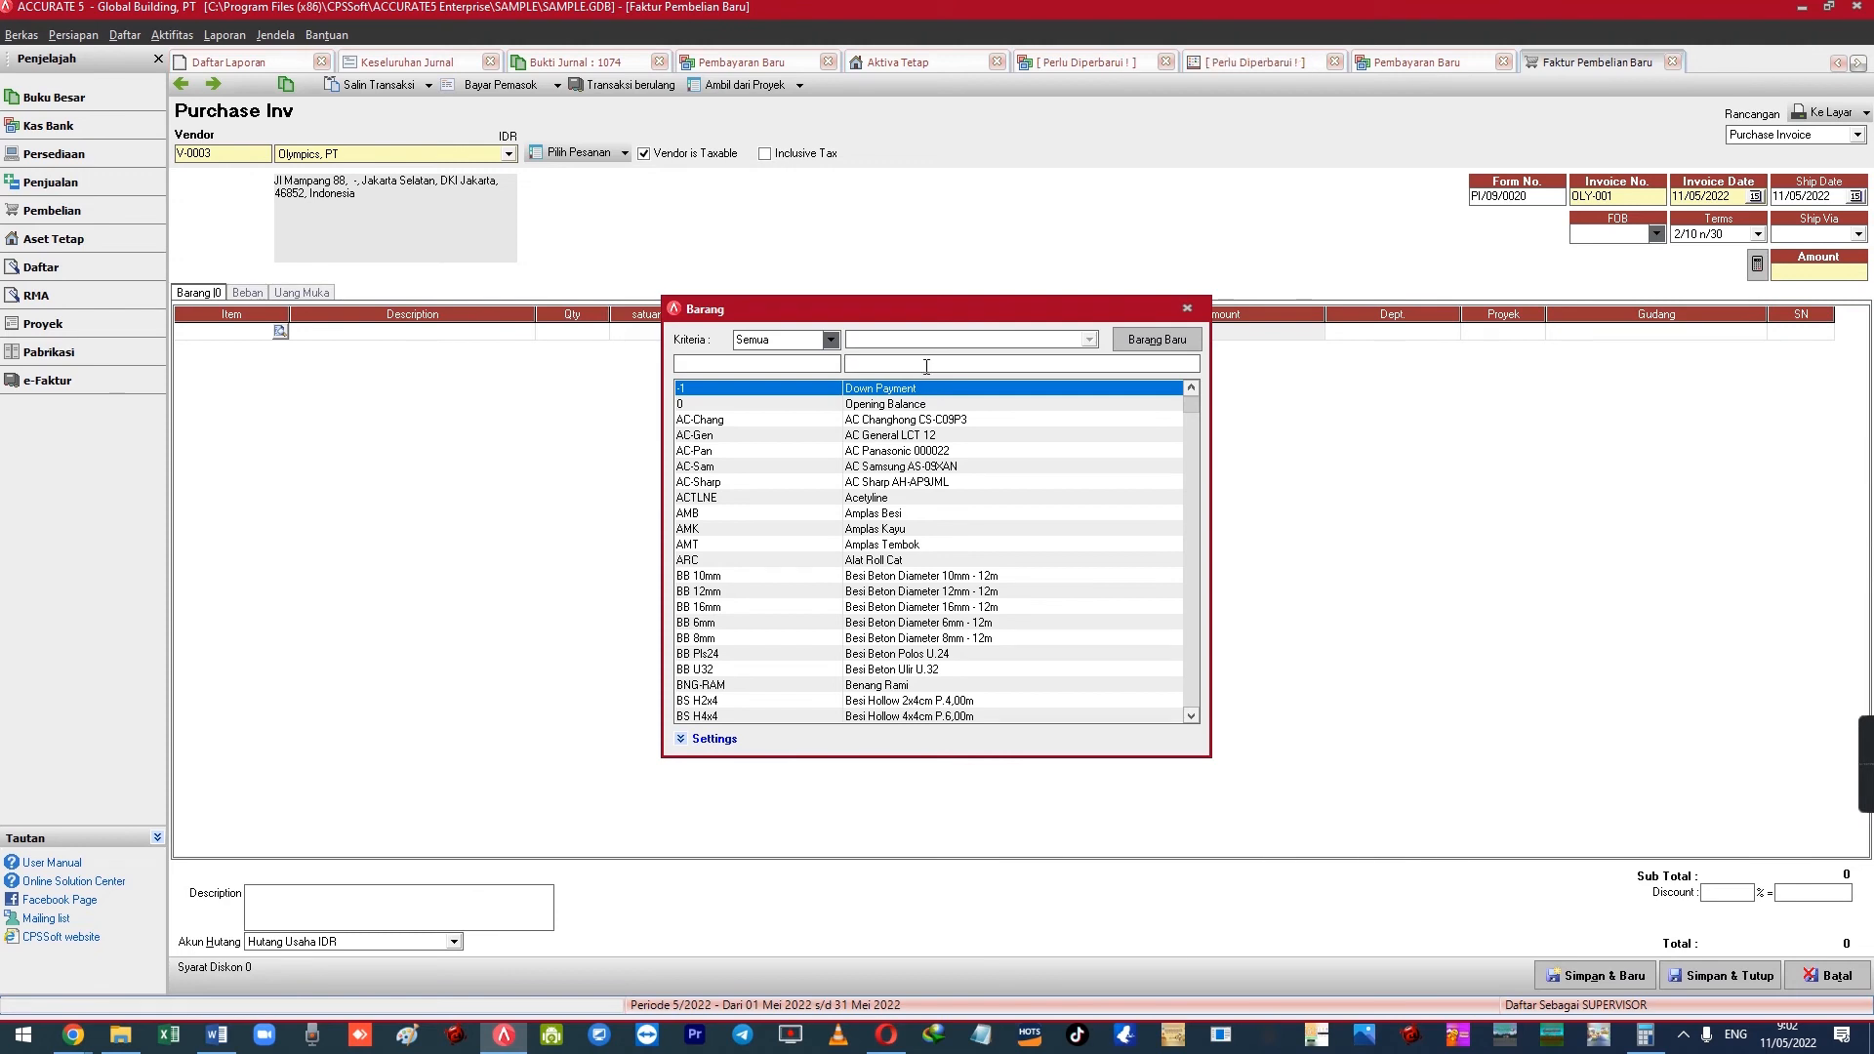
pyautogui.write('TR')
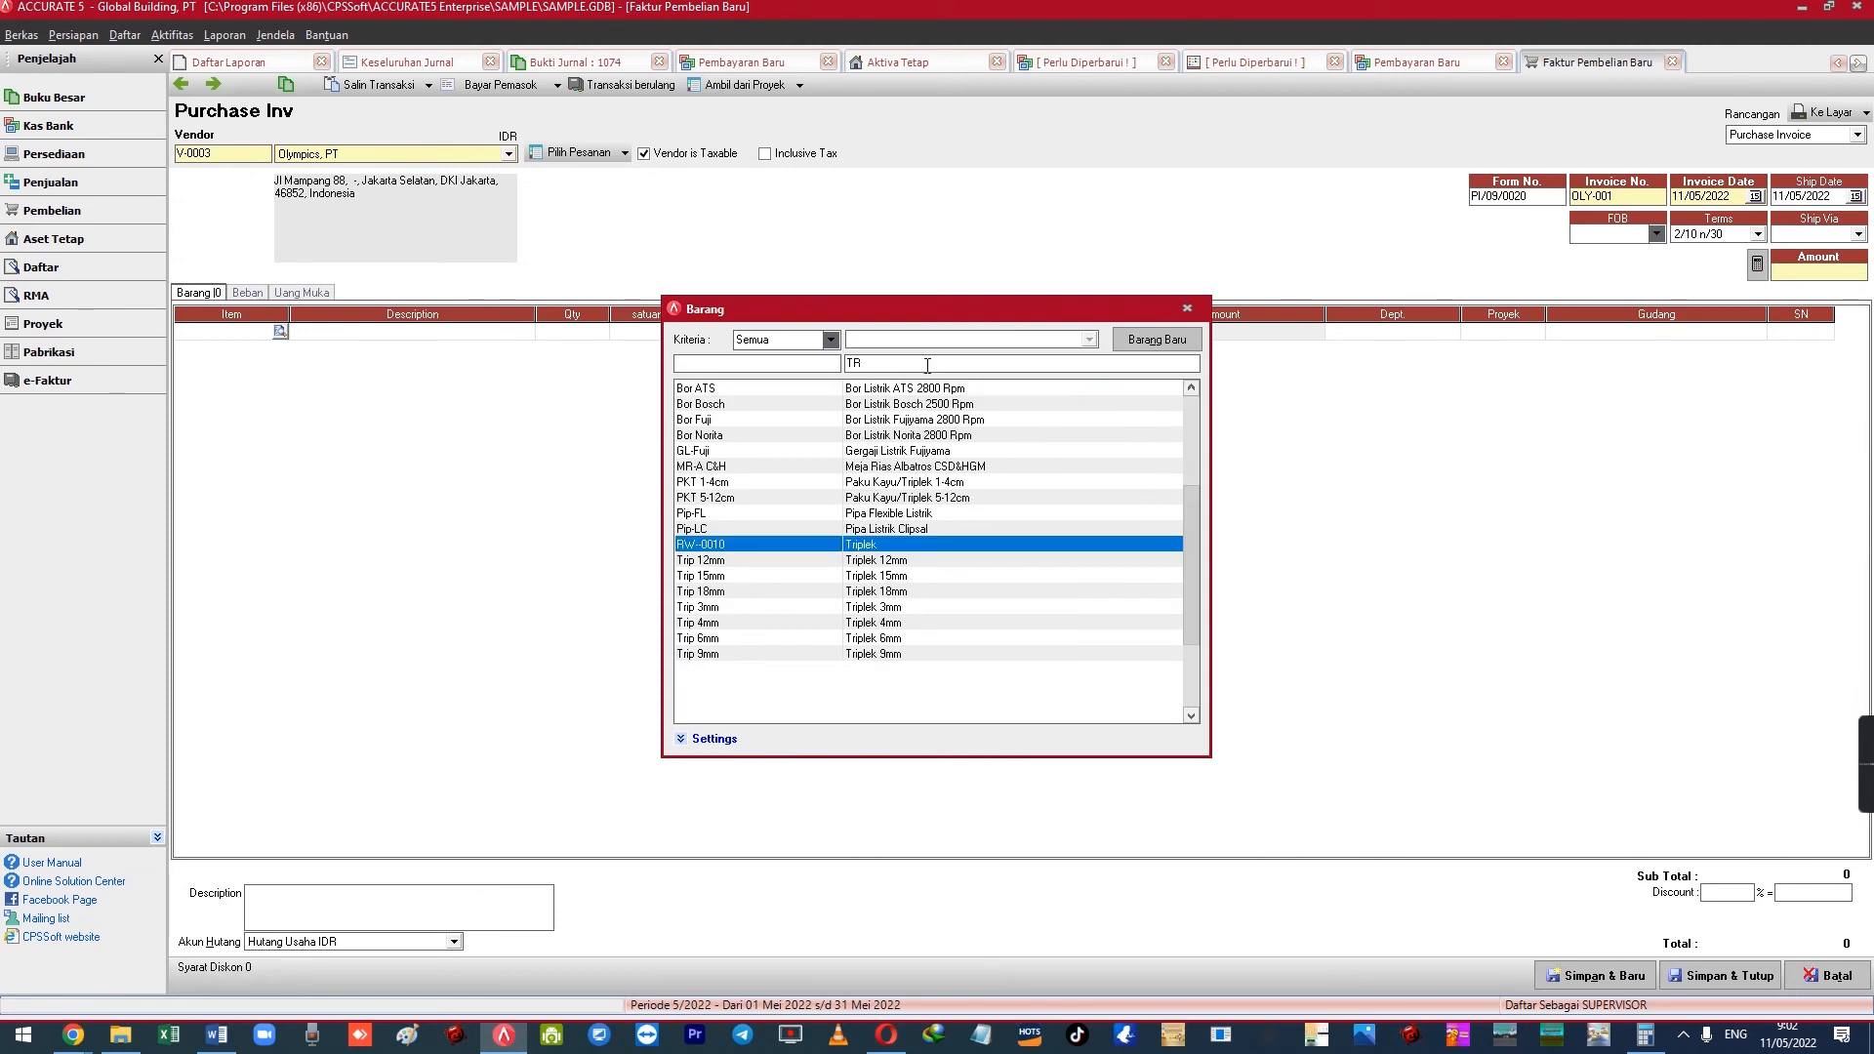
pyautogui.press('BackSpace')
pyautogui.press('BackSpace')
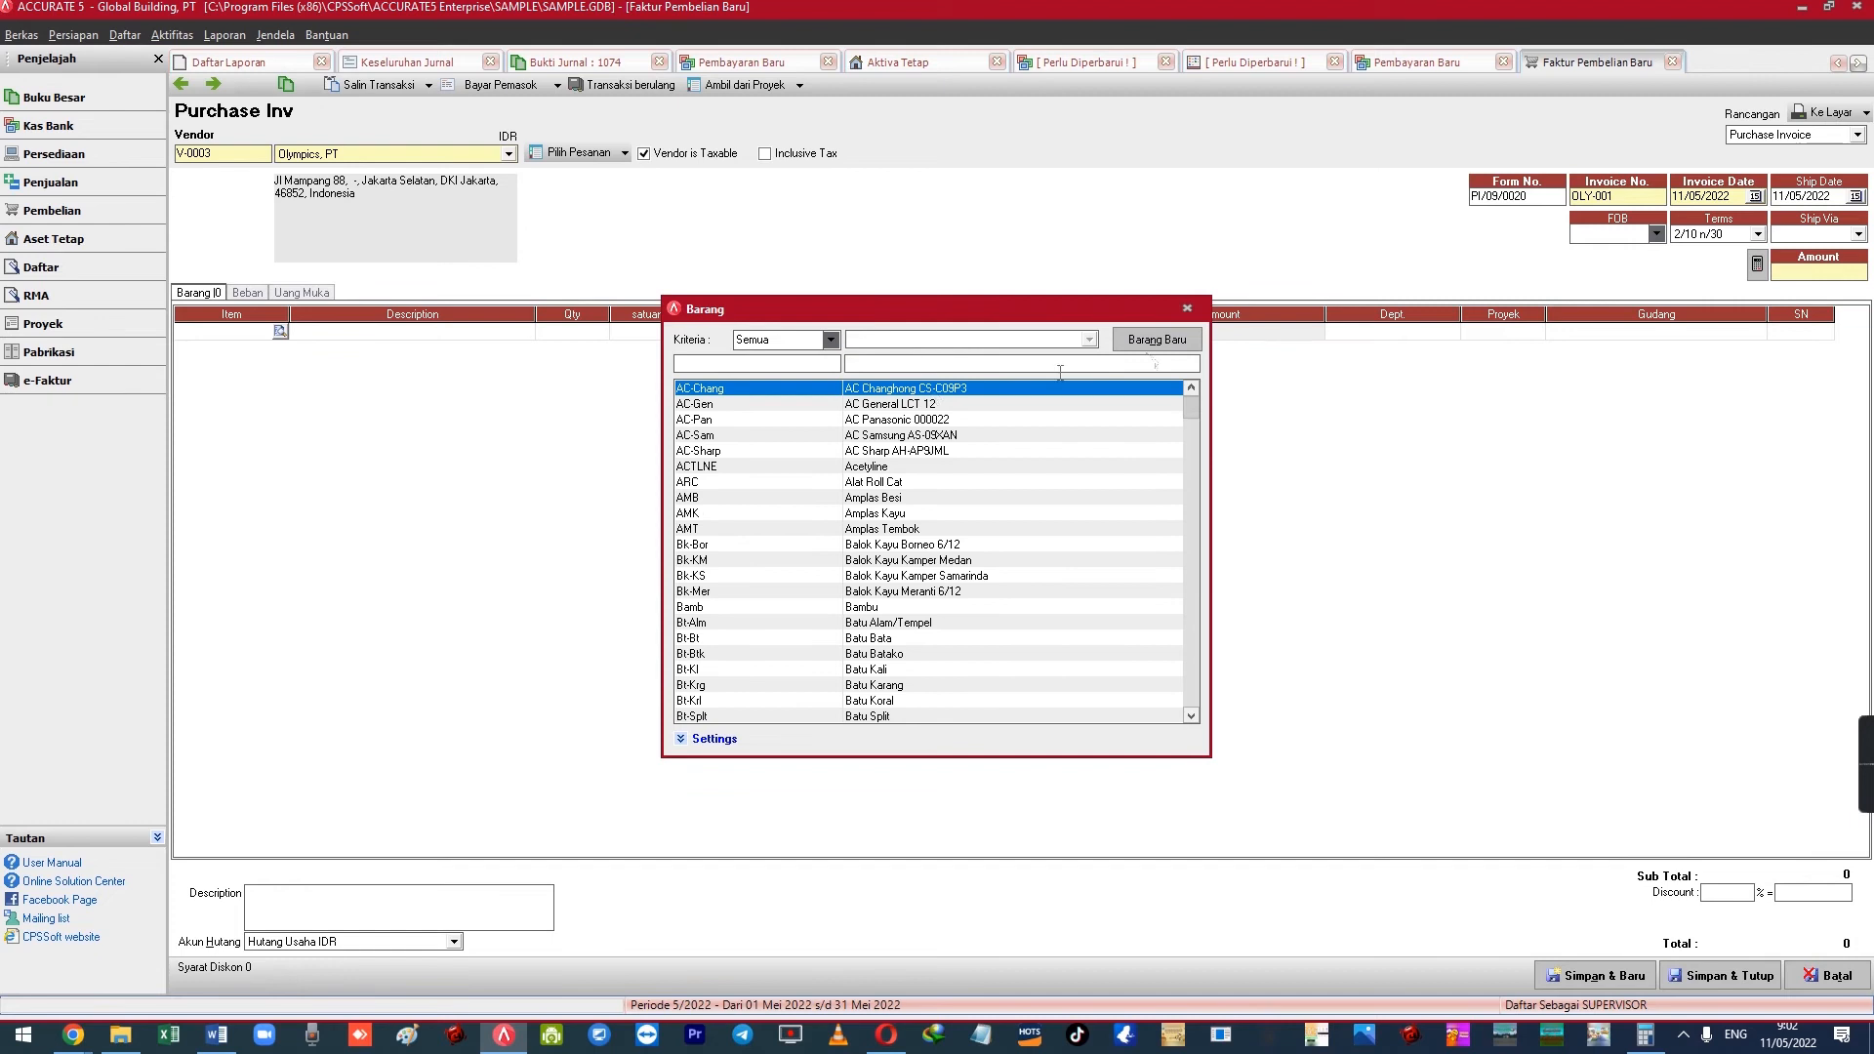
pyautogui.click(1157, 338)
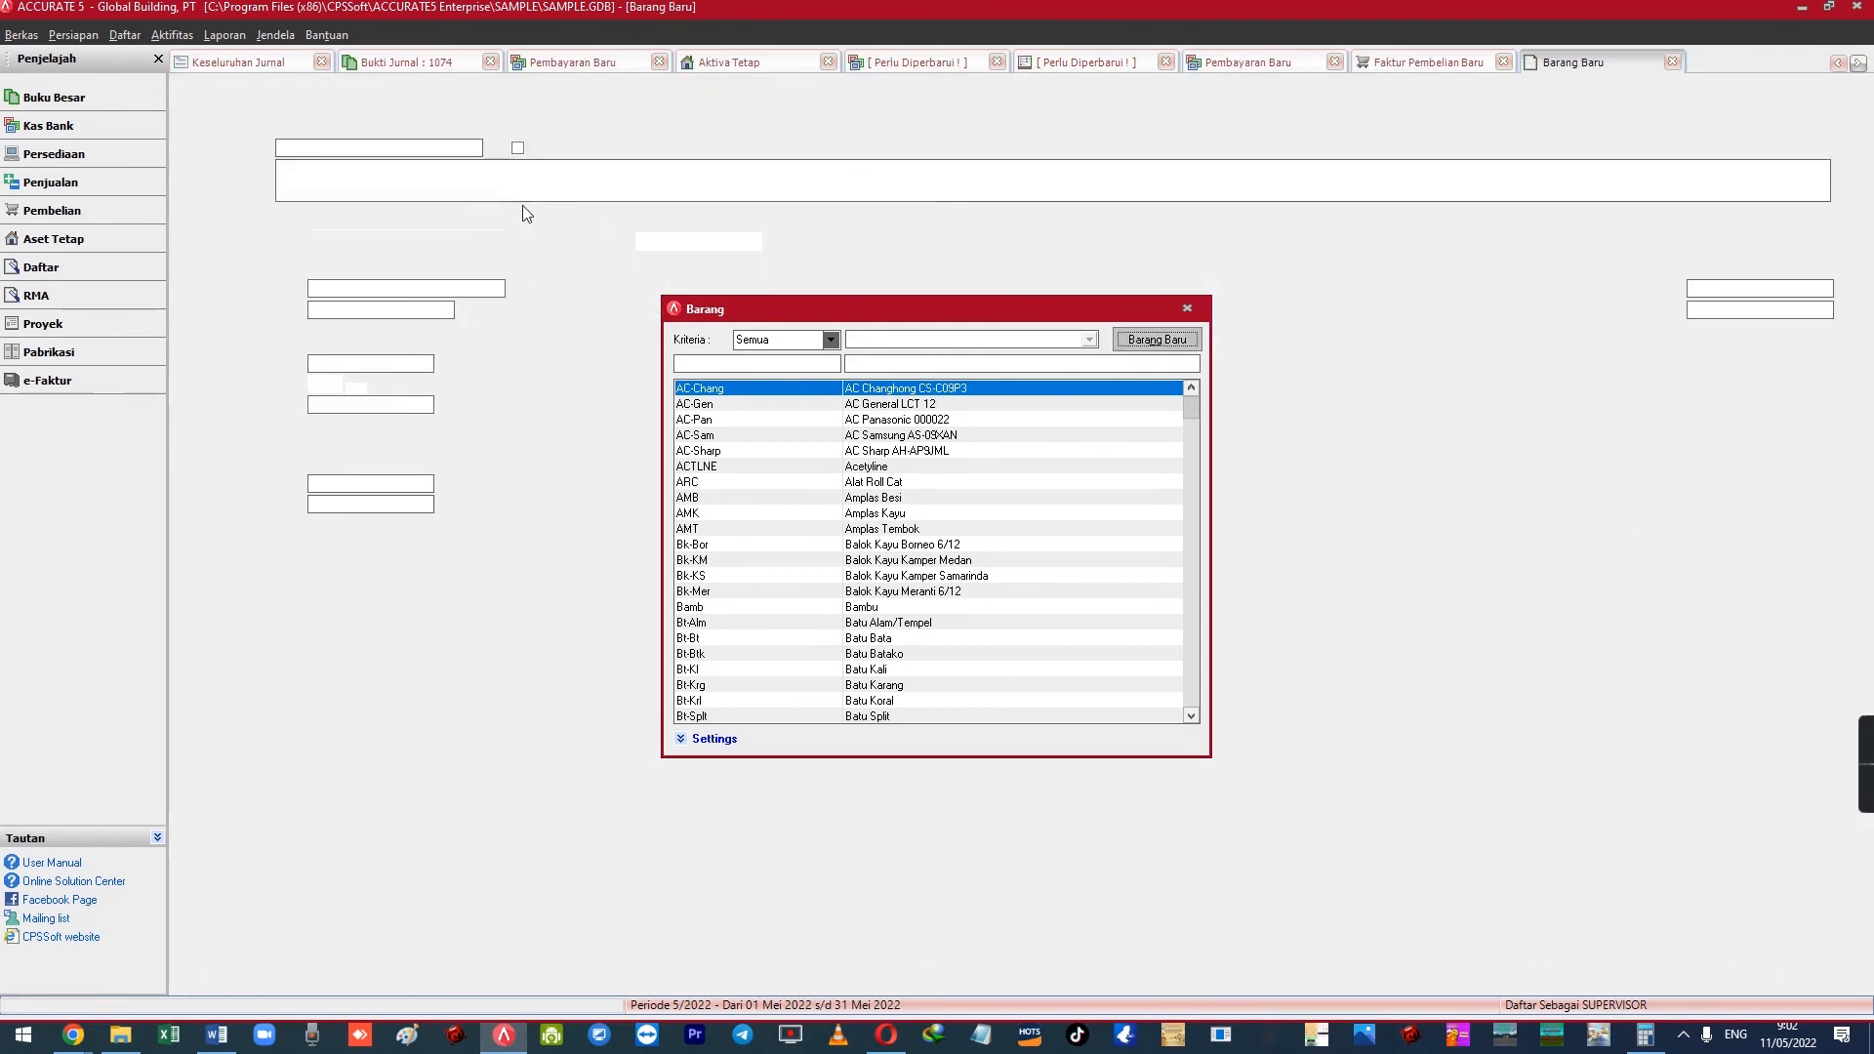
# Name the new item FIXED ASSET and type its description
pyautogui.moveTo(384, 148); pyautogui.dragTo(277, 148)
pyautogui.write('FIXE')
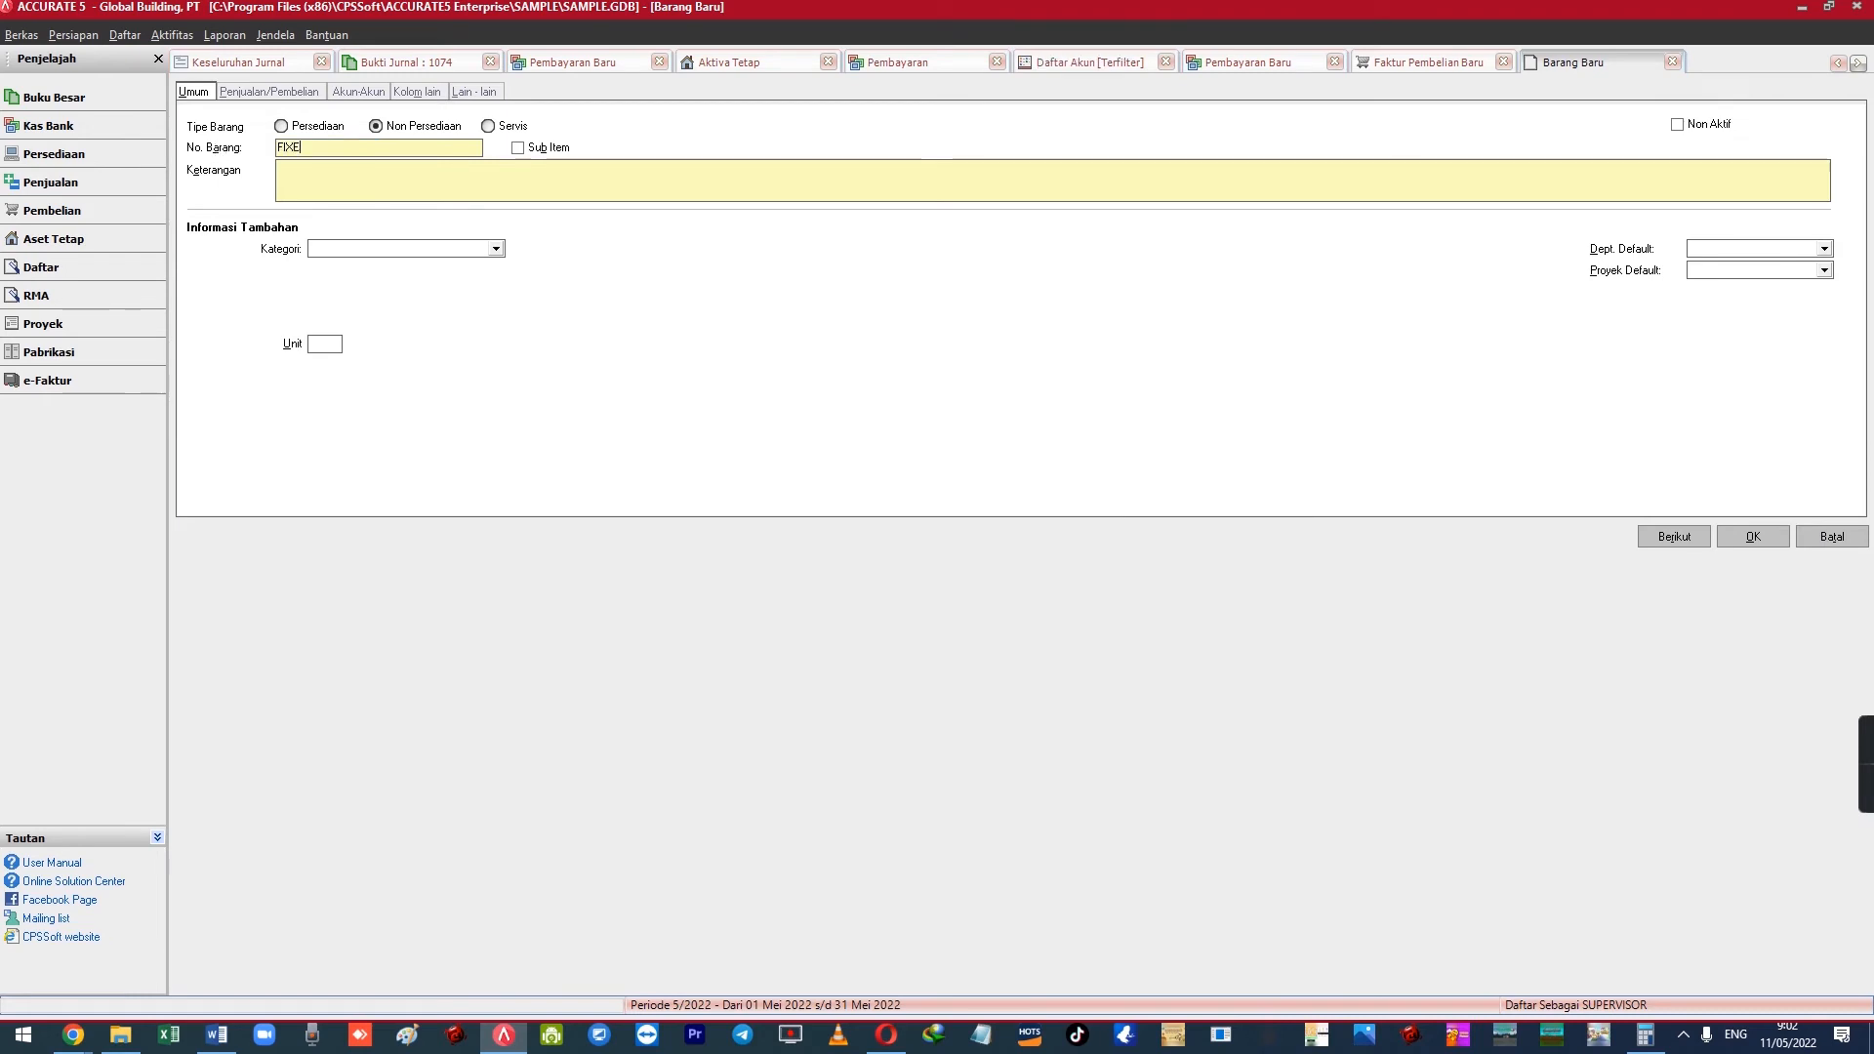
pyautogui.write('D ASSET')
pyautogui.press('Tab')
pyautogui.write('ASS')
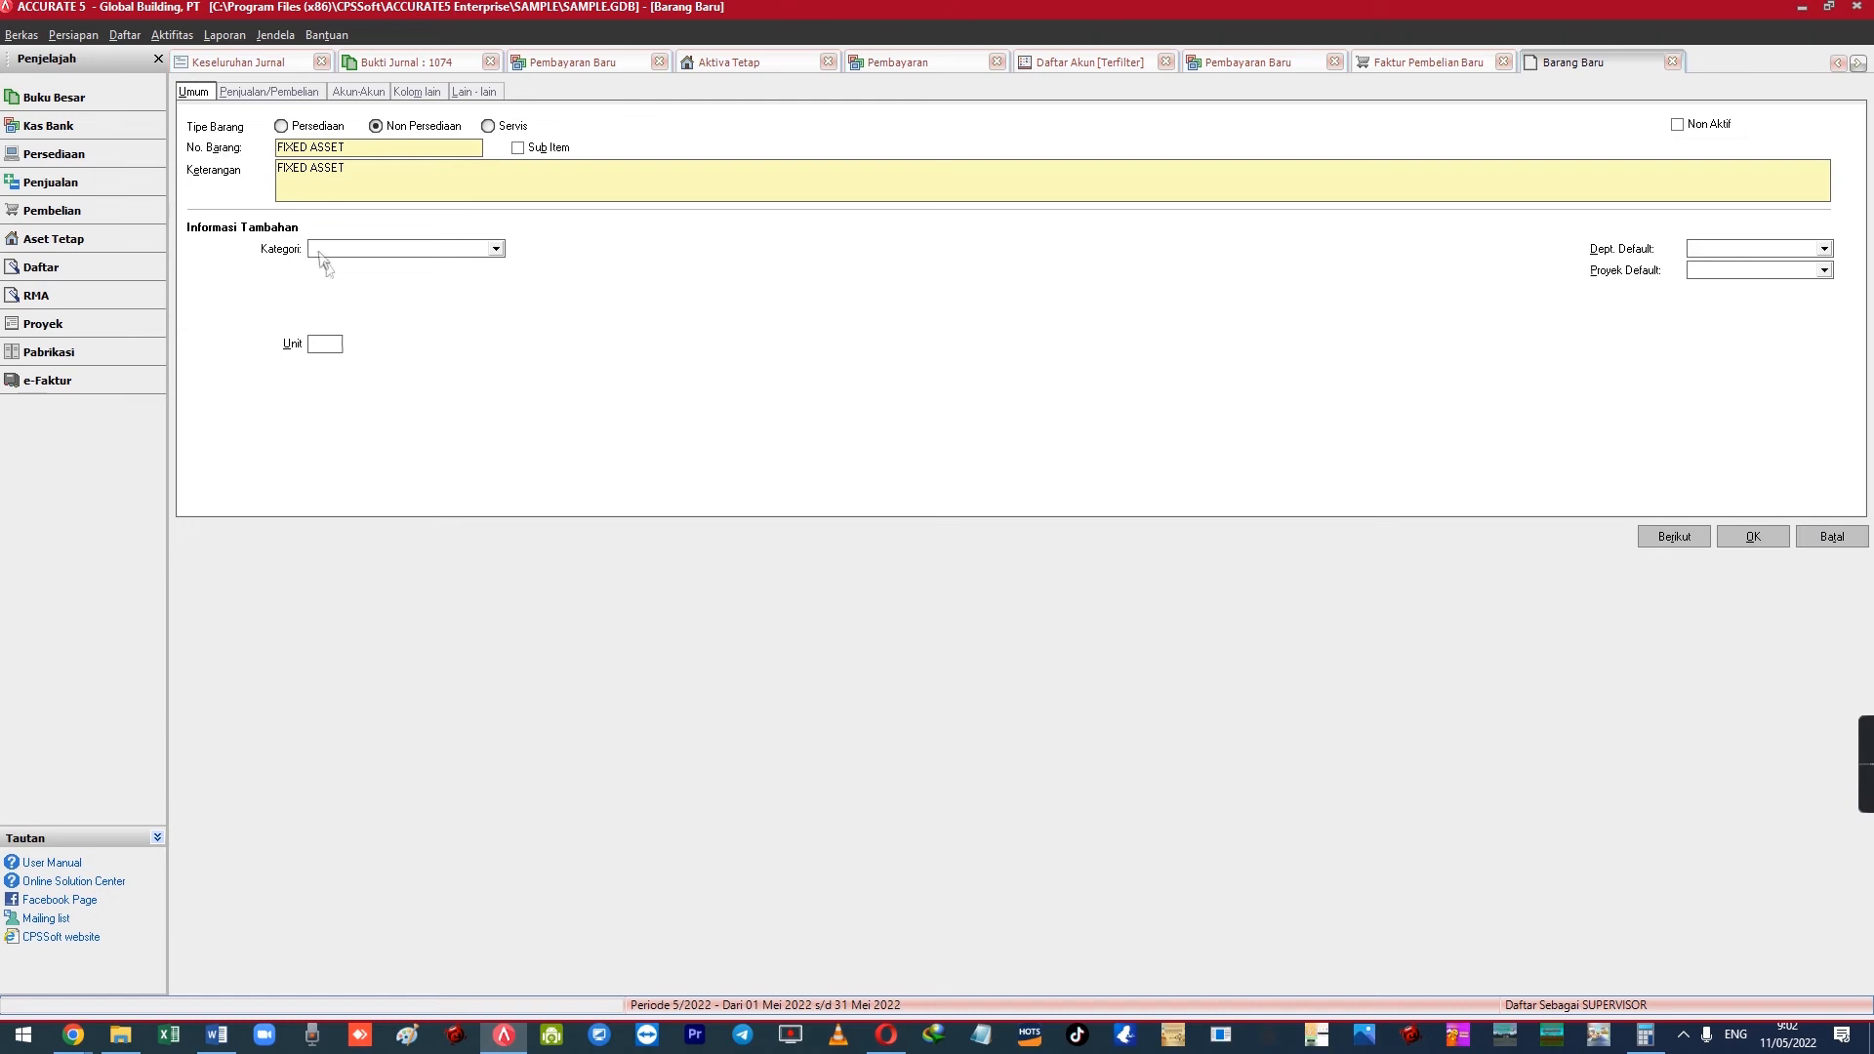
pyautogui.click(283, 94)
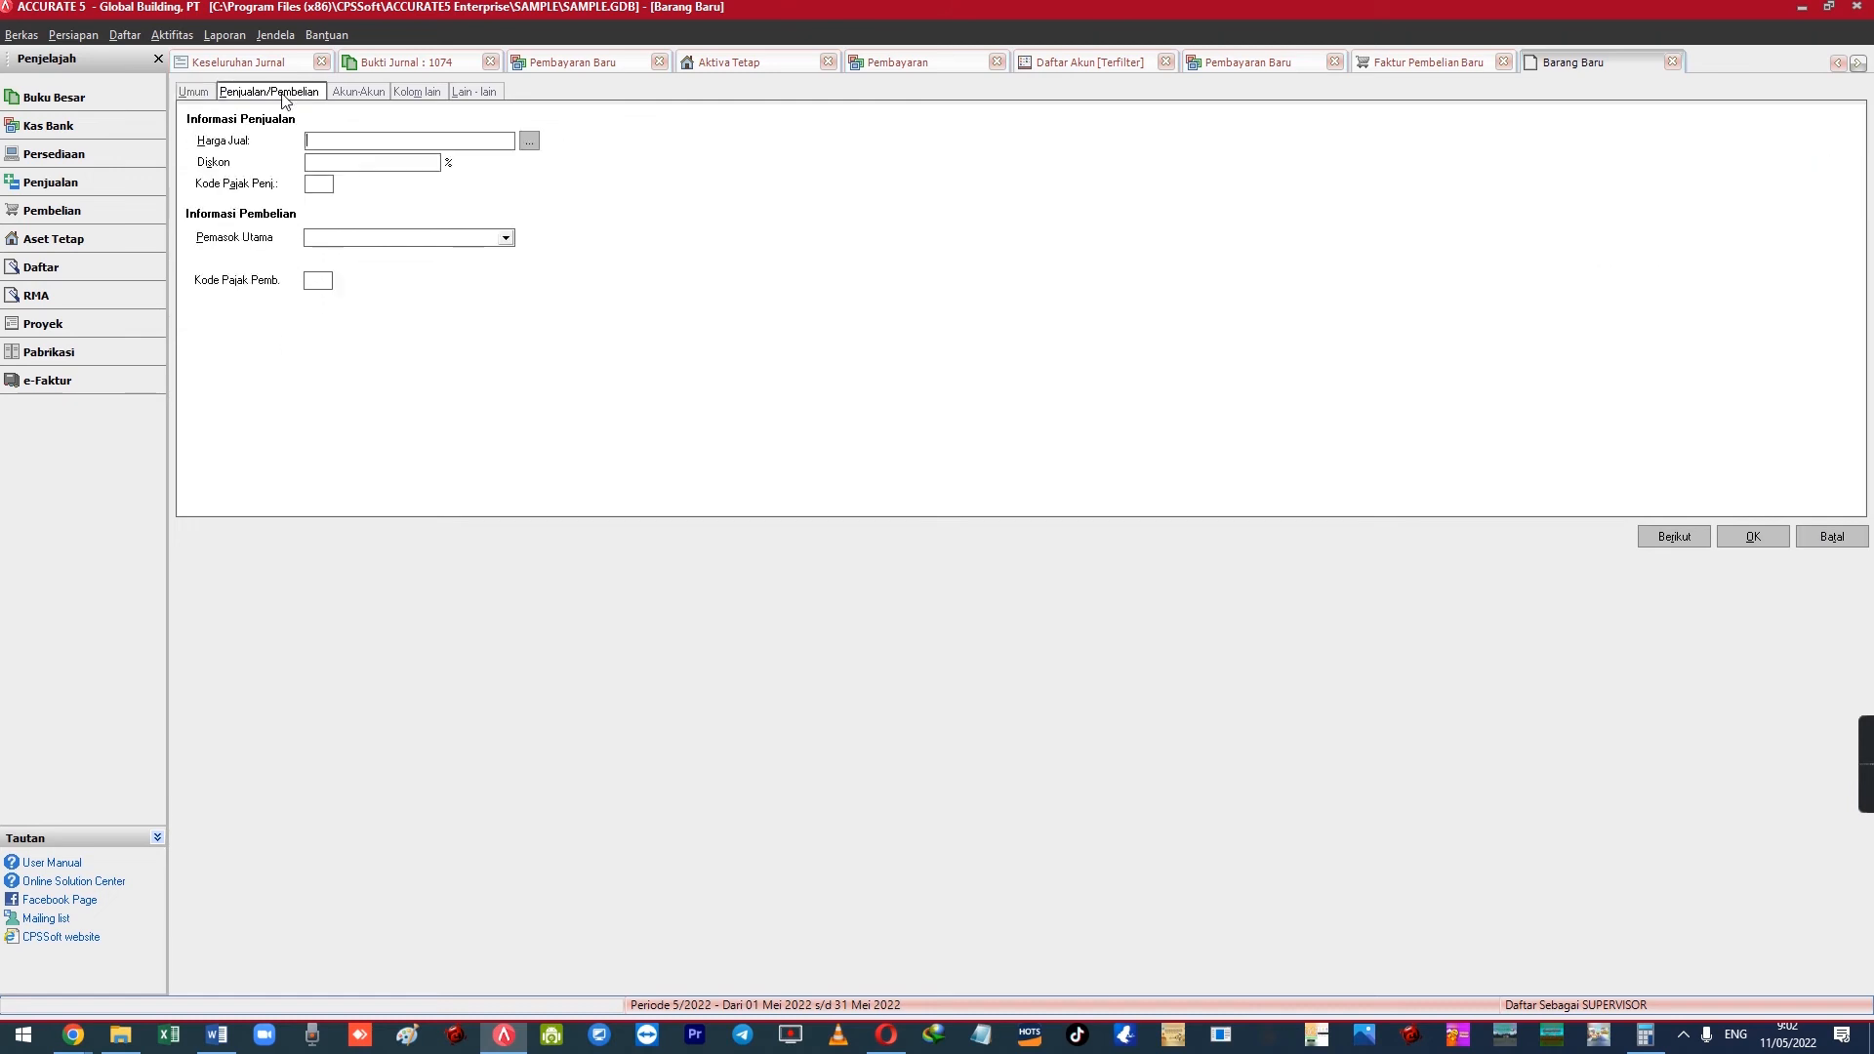
# Set the item's expense and sales accounts to 1112 Transaksi Aktiva Tetap
pyautogui.click(357, 93)
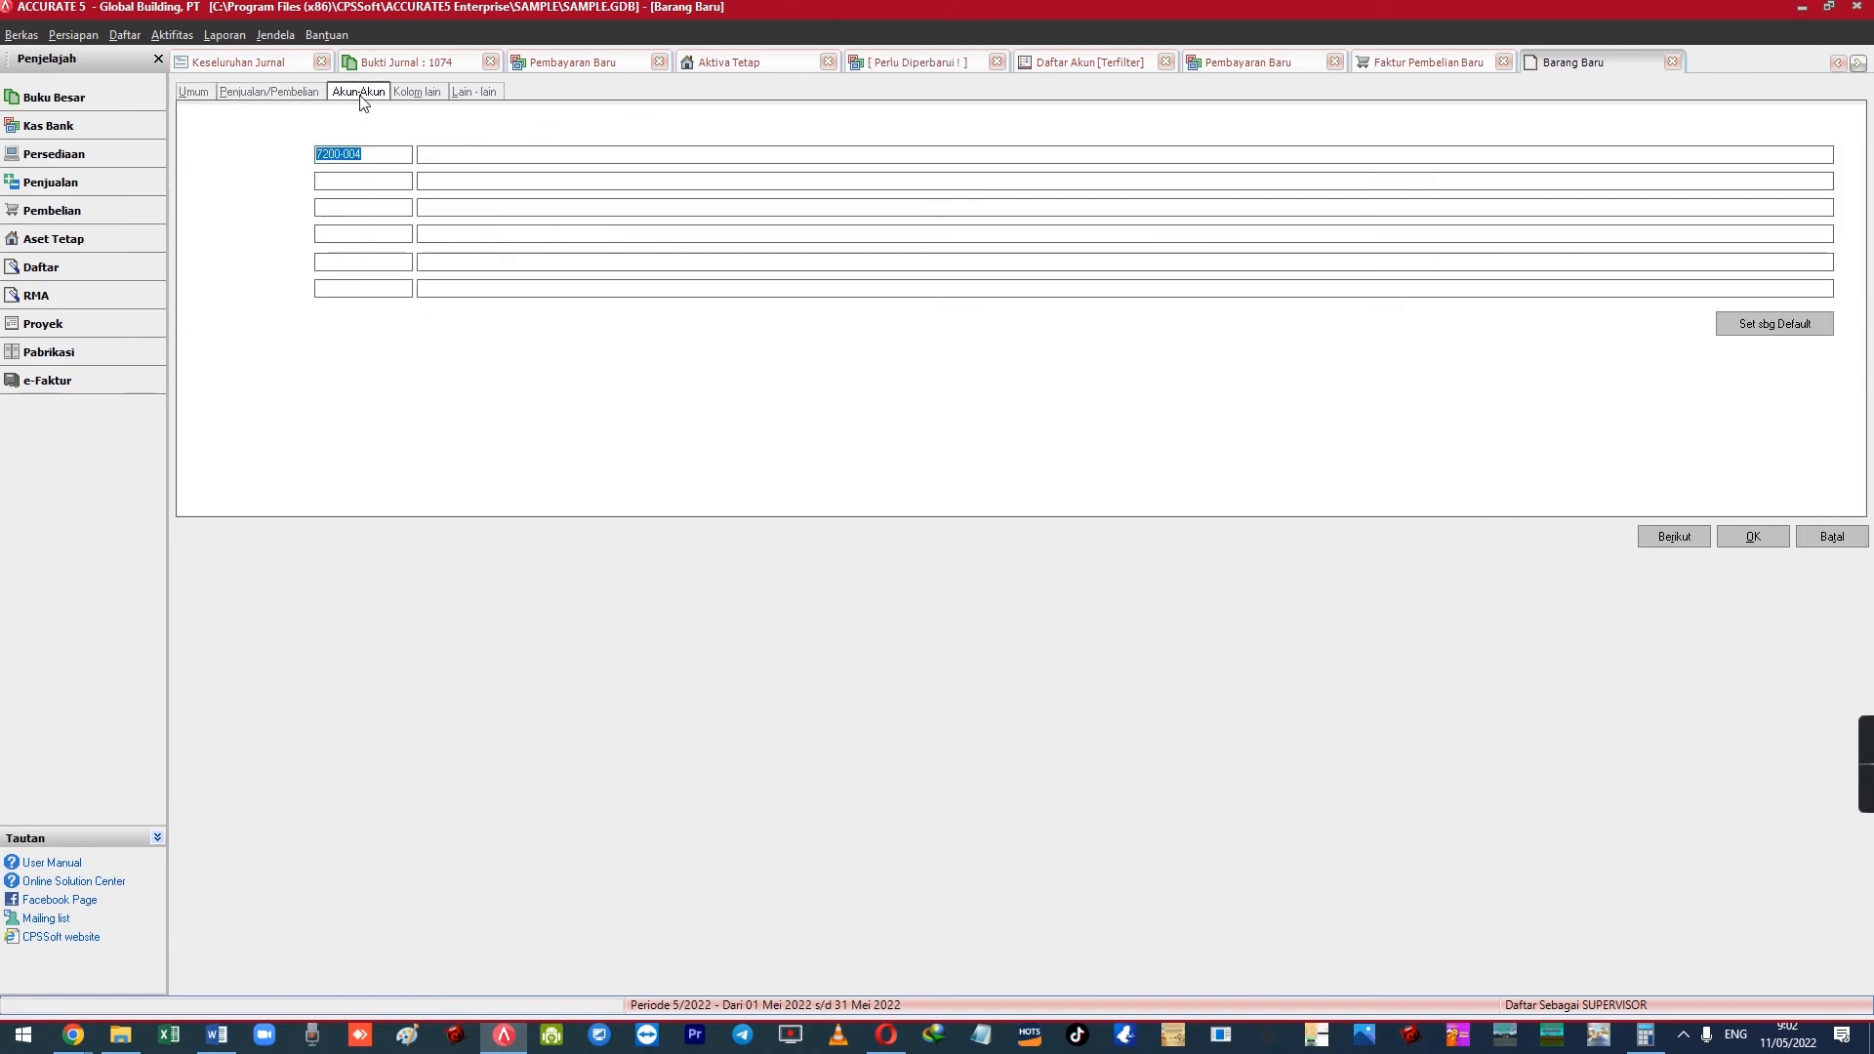
pyautogui.click(449, 156)
pyautogui.write('Tra')
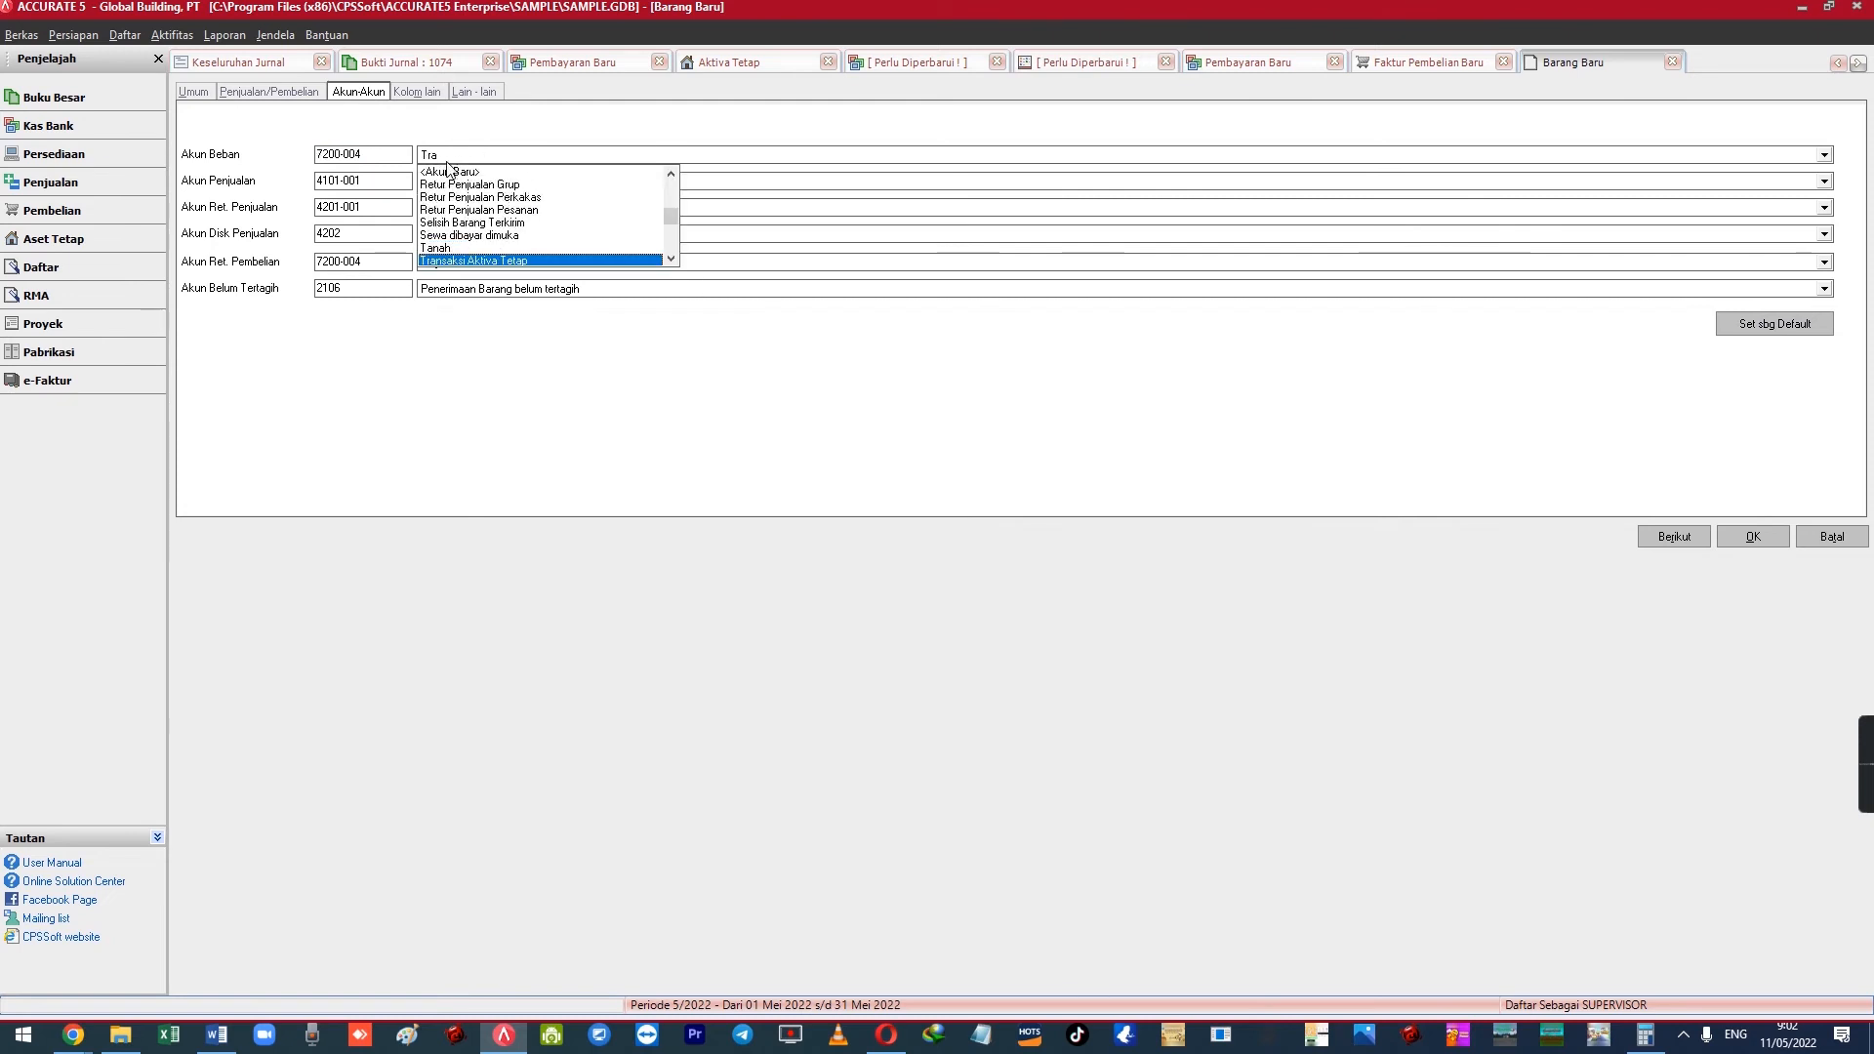
pyautogui.press('Return')
pyautogui.doubleClick(362, 180)
pyautogui.write('1112')
pyautogui.press('Tab')
# Set the sales return, sales discount, purchase return and unbilled goods accounts to 1112 and accept the warning
pyautogui.write('1112')
pyautogui.press('Tab')
pyautogui.write('1112')
pyautogui.press('Tab')
pyautogui.write('1112')
pyautogui.press('Tab')
pyautogui.write('1112')
pyautogui.press('Tab')
pyautogui.press('Return')
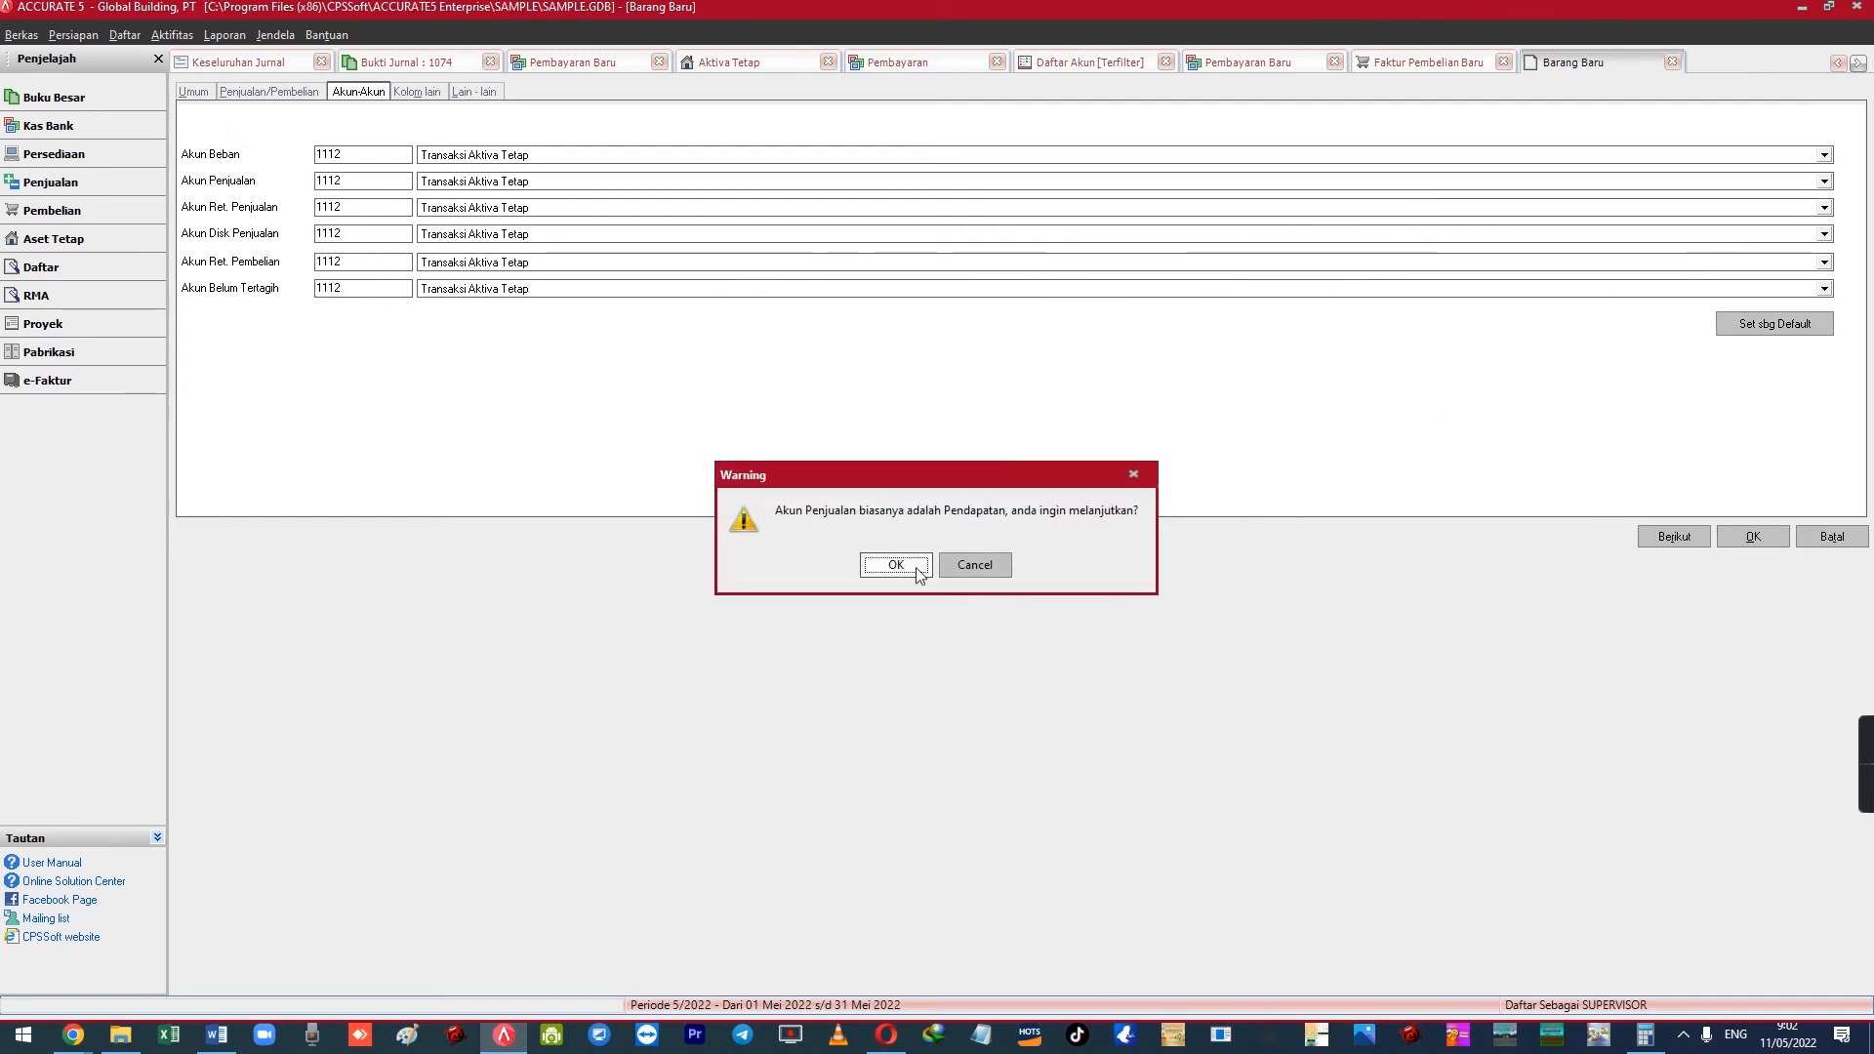
pyautogui.click(907, 567)
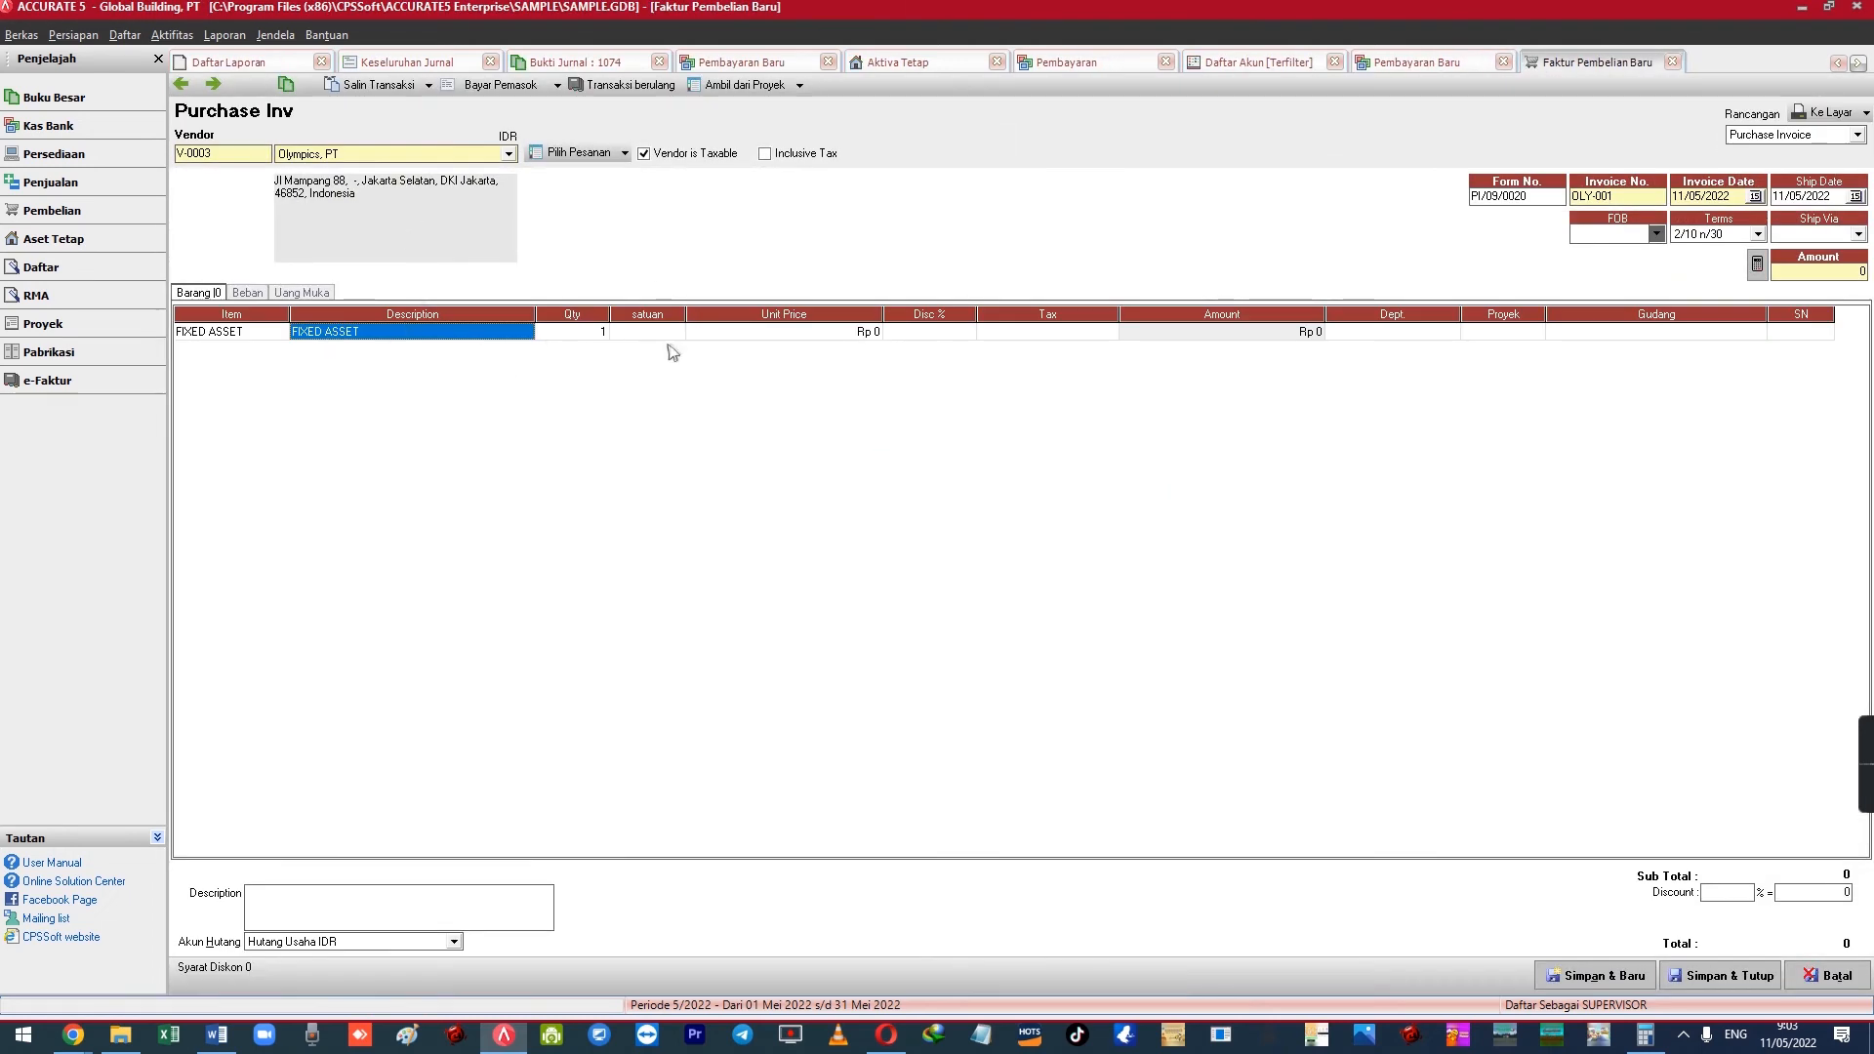
# Price the FIXED ASSET line at 210,000,000 with tax code T
pyautogui.press('Tab')
pyautogui.press('Tab')
pyautogui.press('Tab')
pyautogui.write('21')
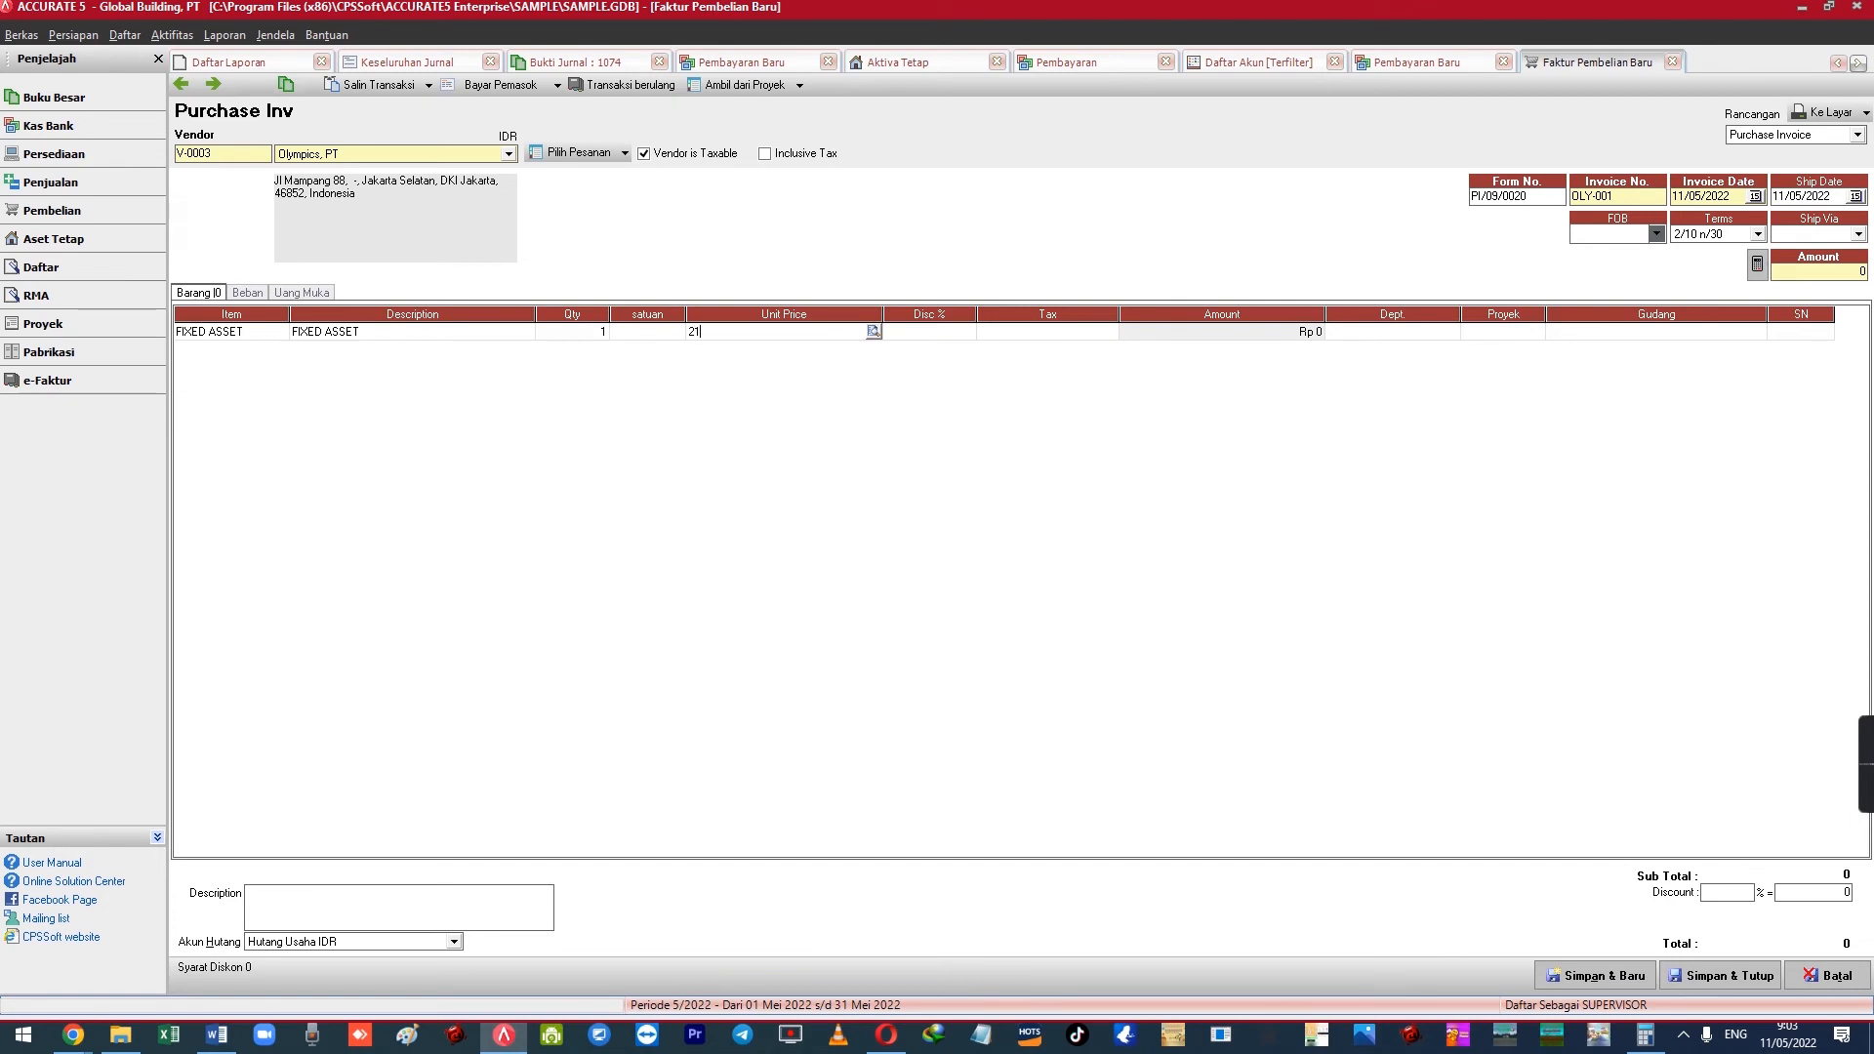
pyautogui.write('0,000,000')
pyautogui.press('Tab')
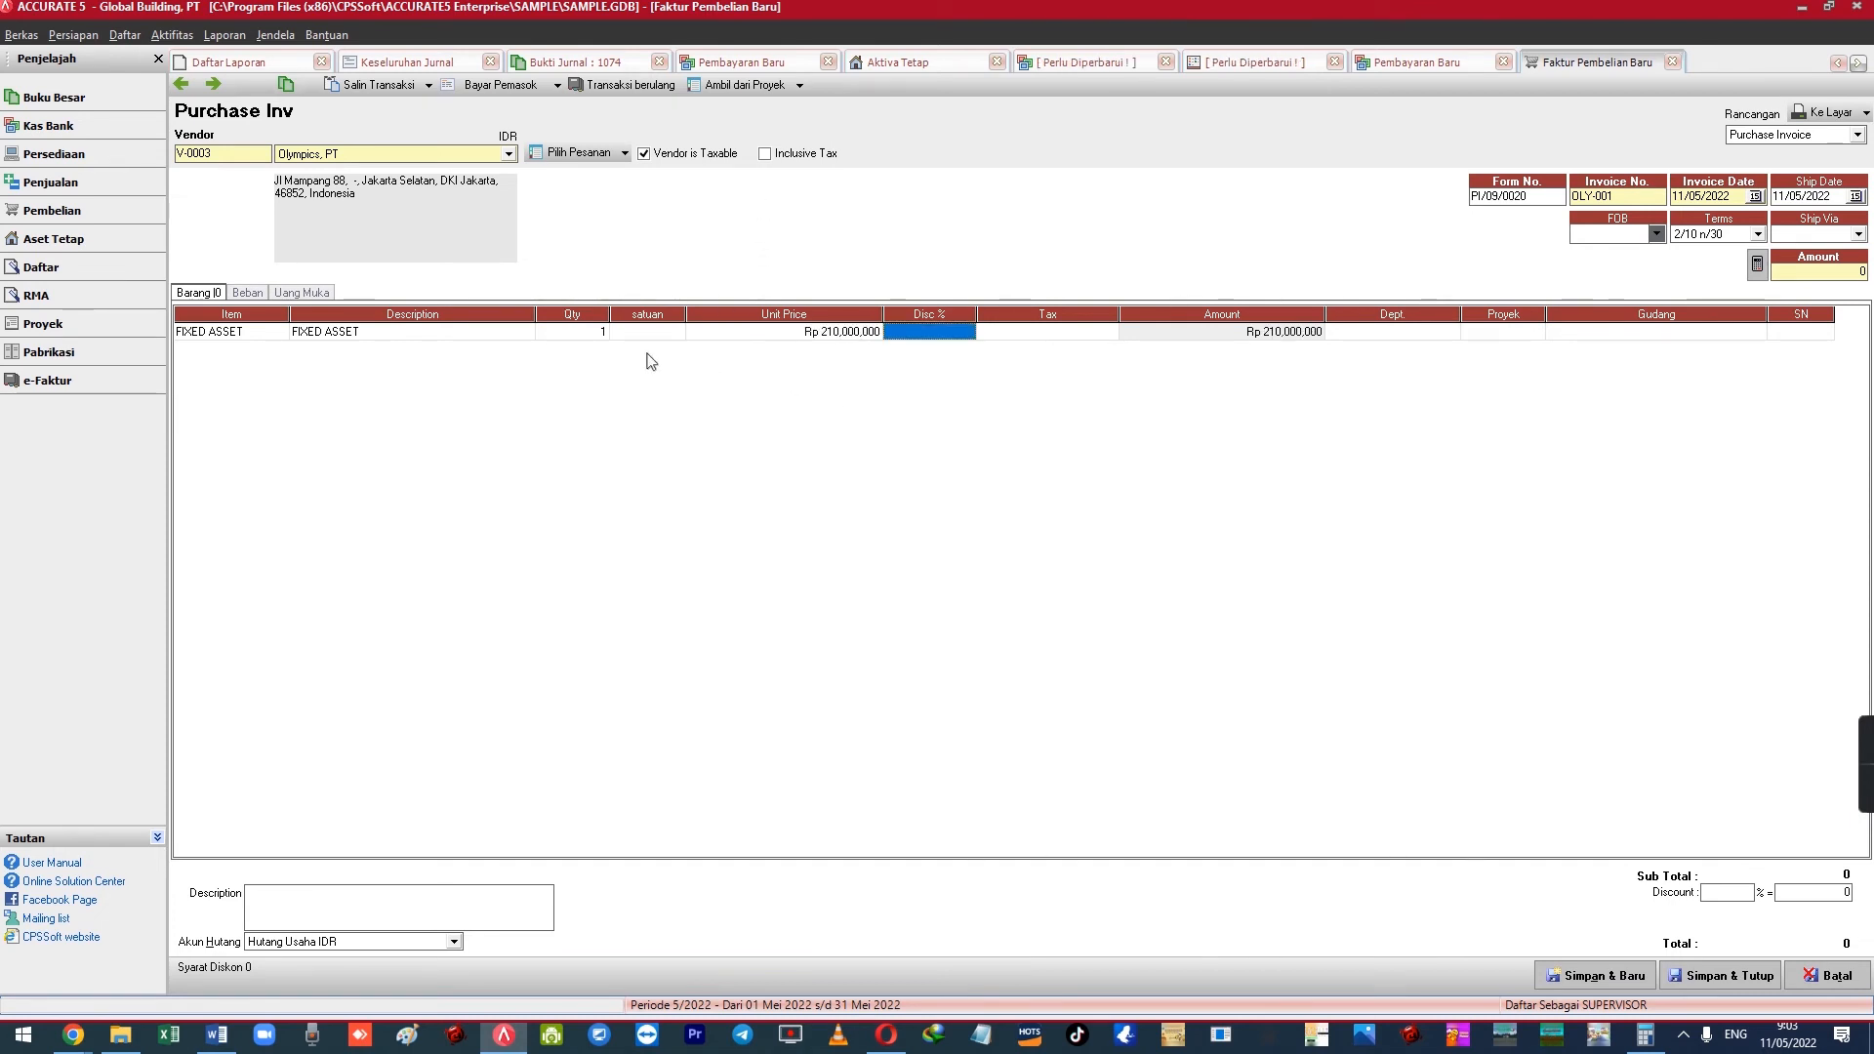
pyautogui.click(1001, 338)
pyautogui.write('T')
pyautogui.press('Tab')
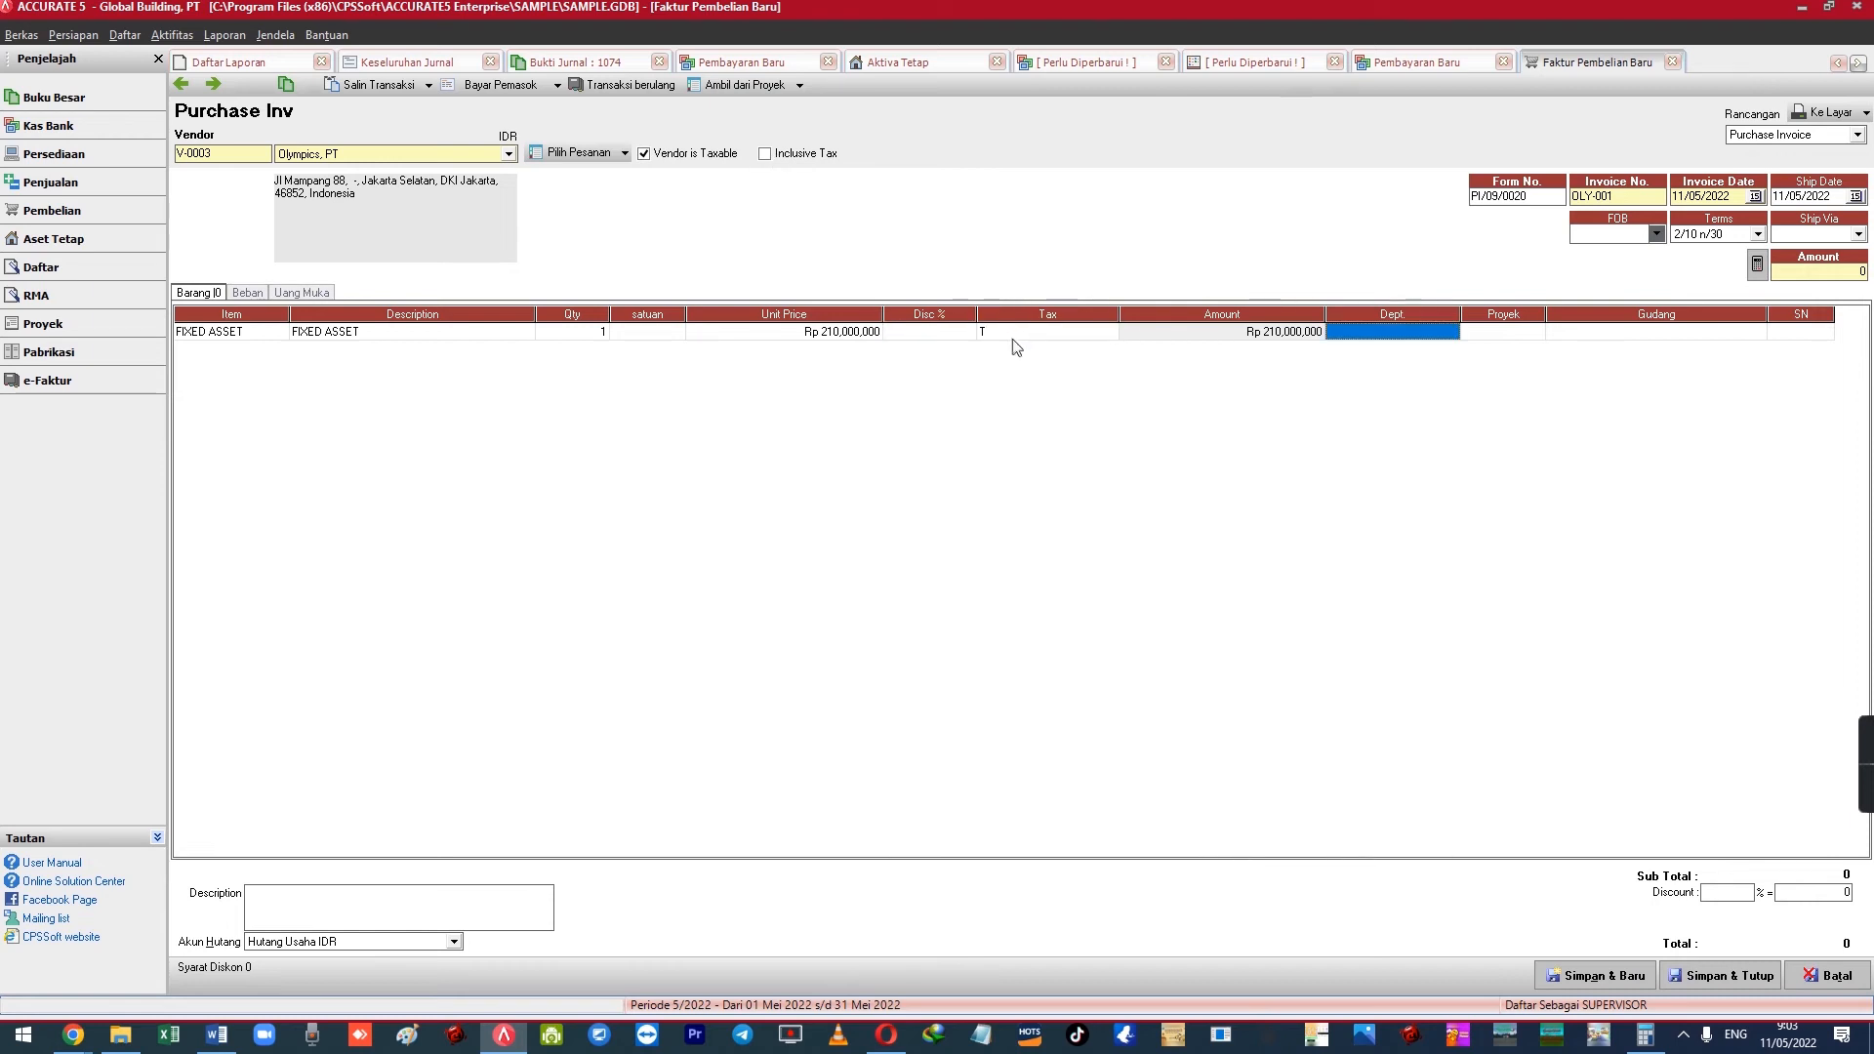
pyautogui.press('Return')
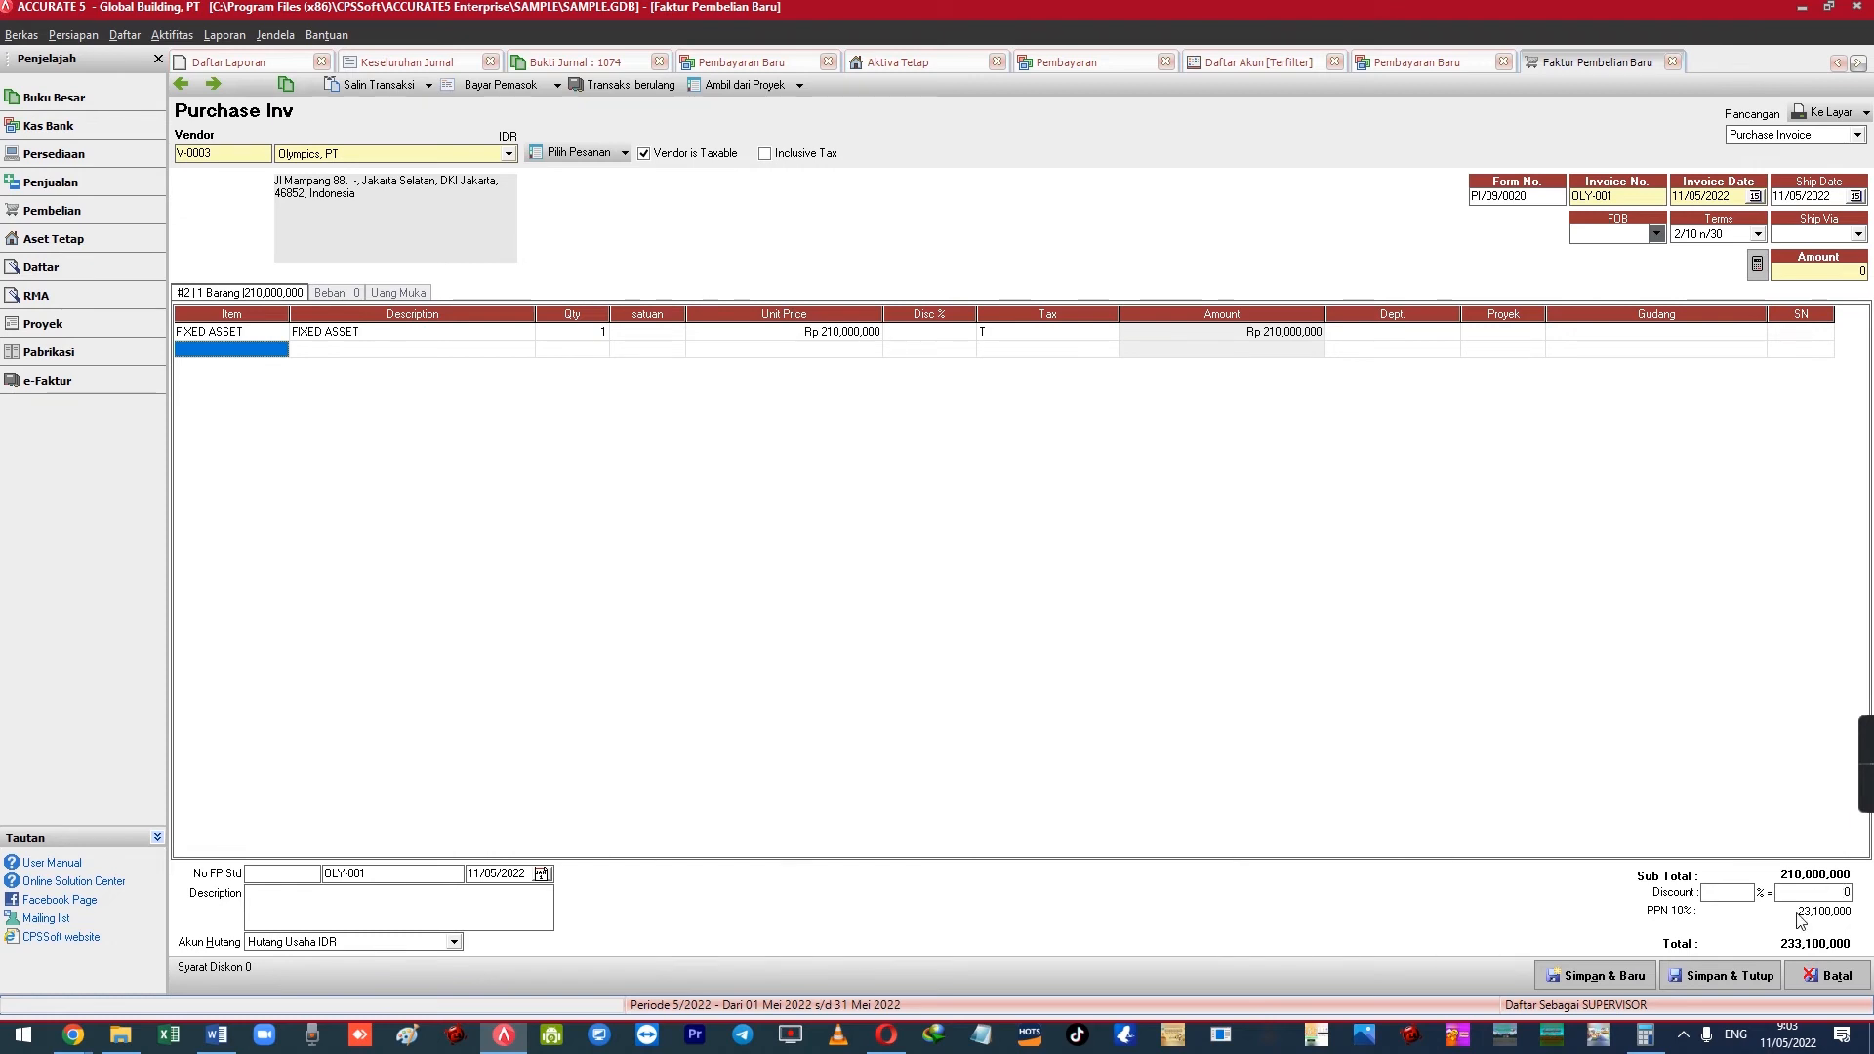
pyautogui.click(586, 333)
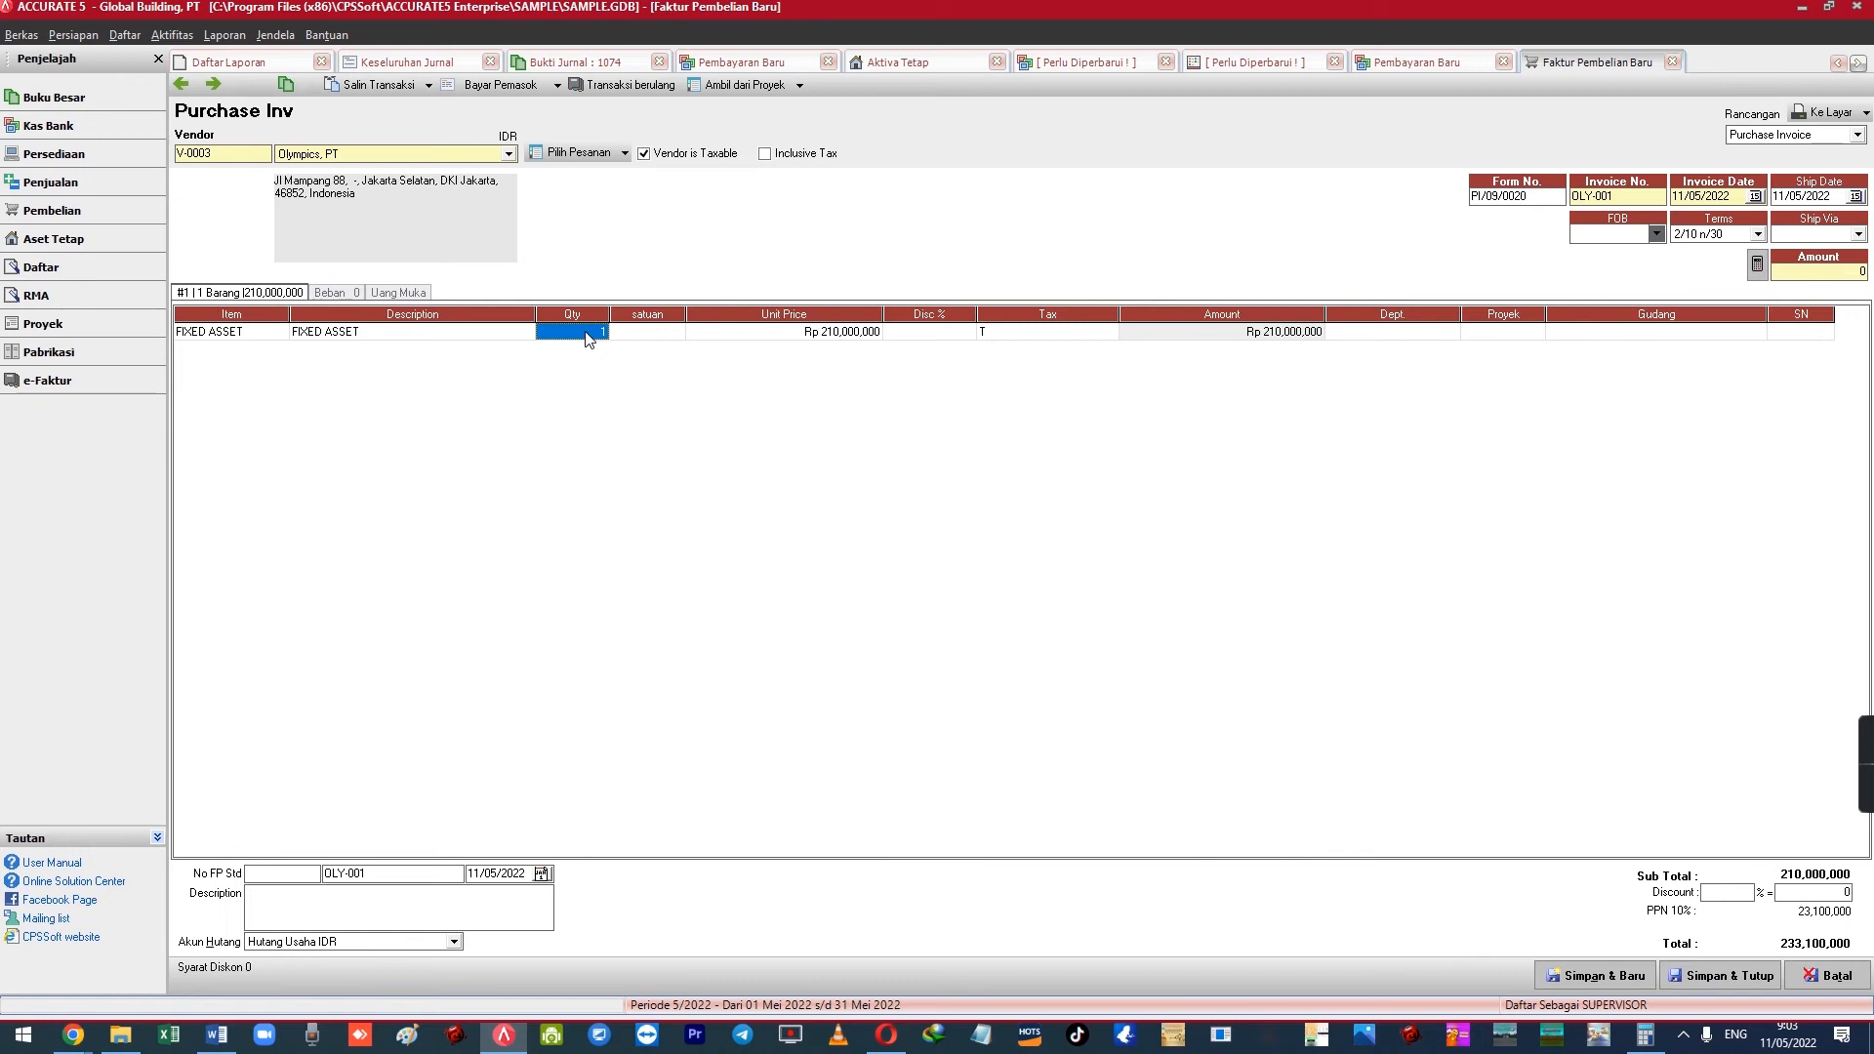
pyautogui.click(725, 333)
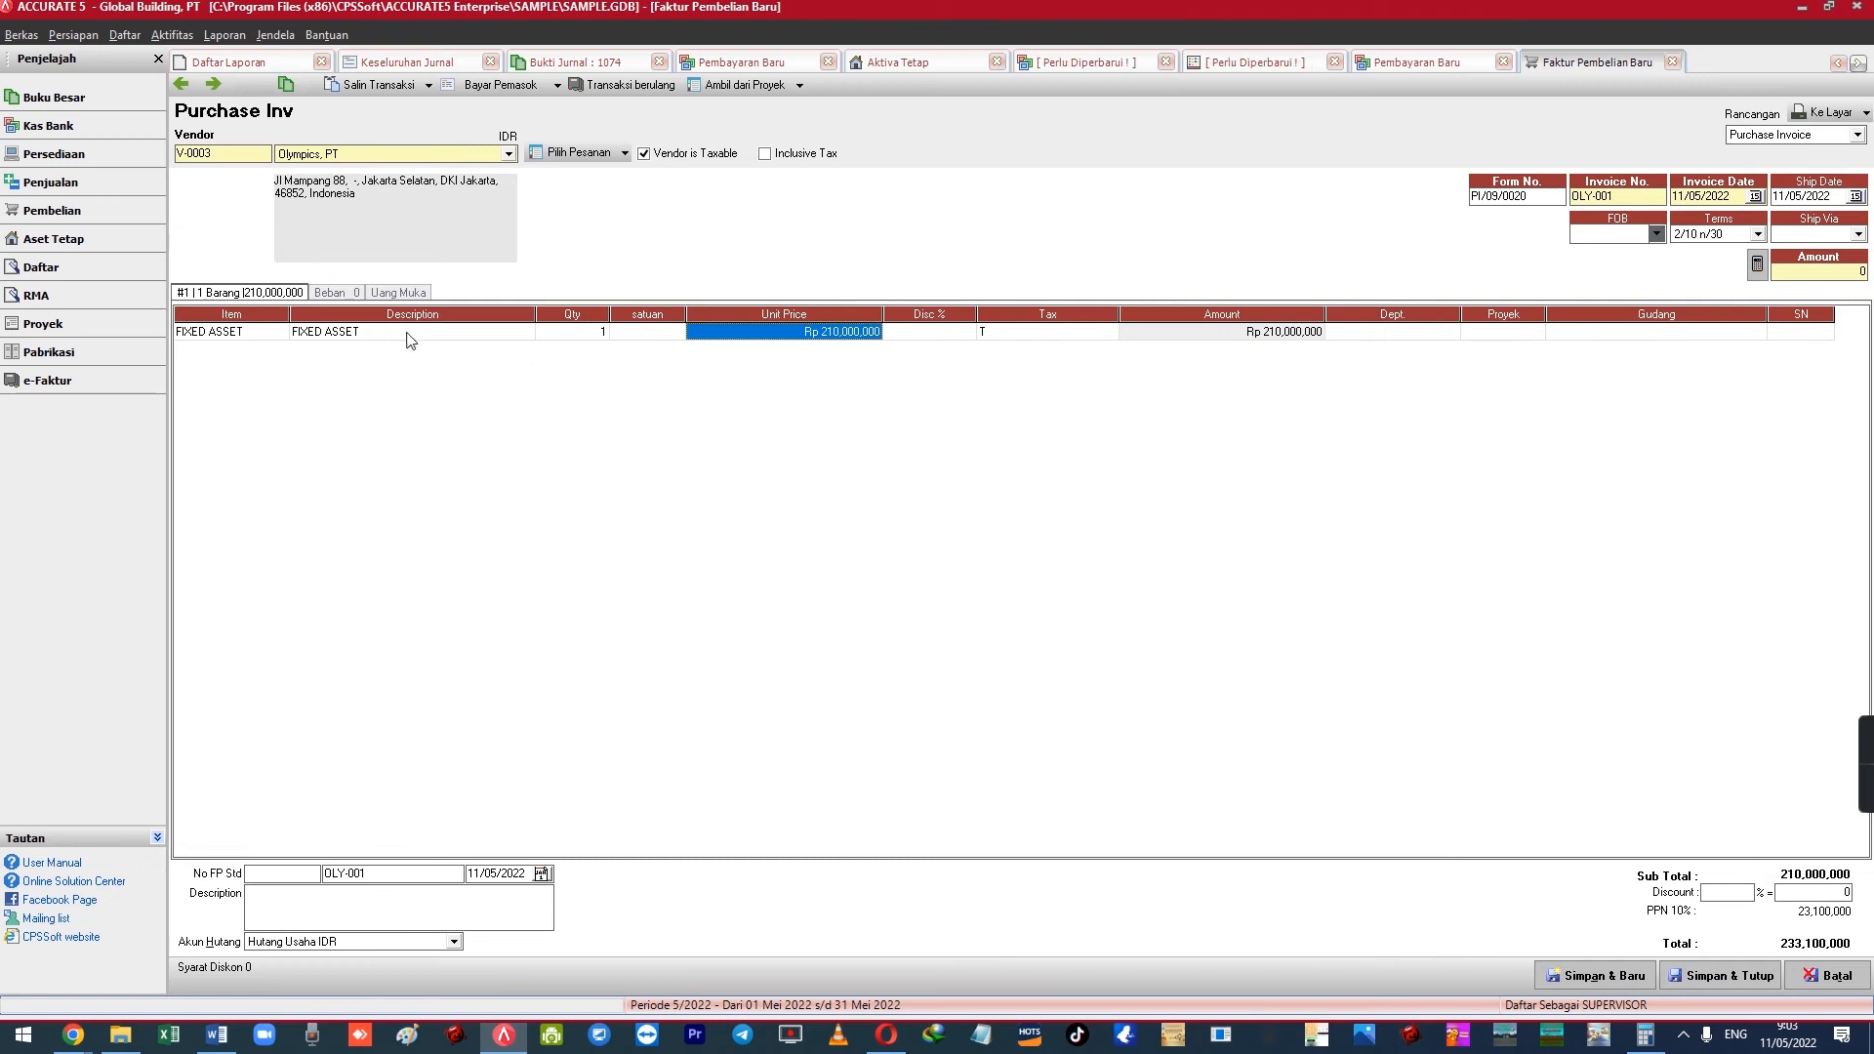
# Add a Beban line for 1112 Transaksi Aktiva Tetap of 210,000,000
pyautogui.click(335, 295)
pyautogui.click(339, 332)
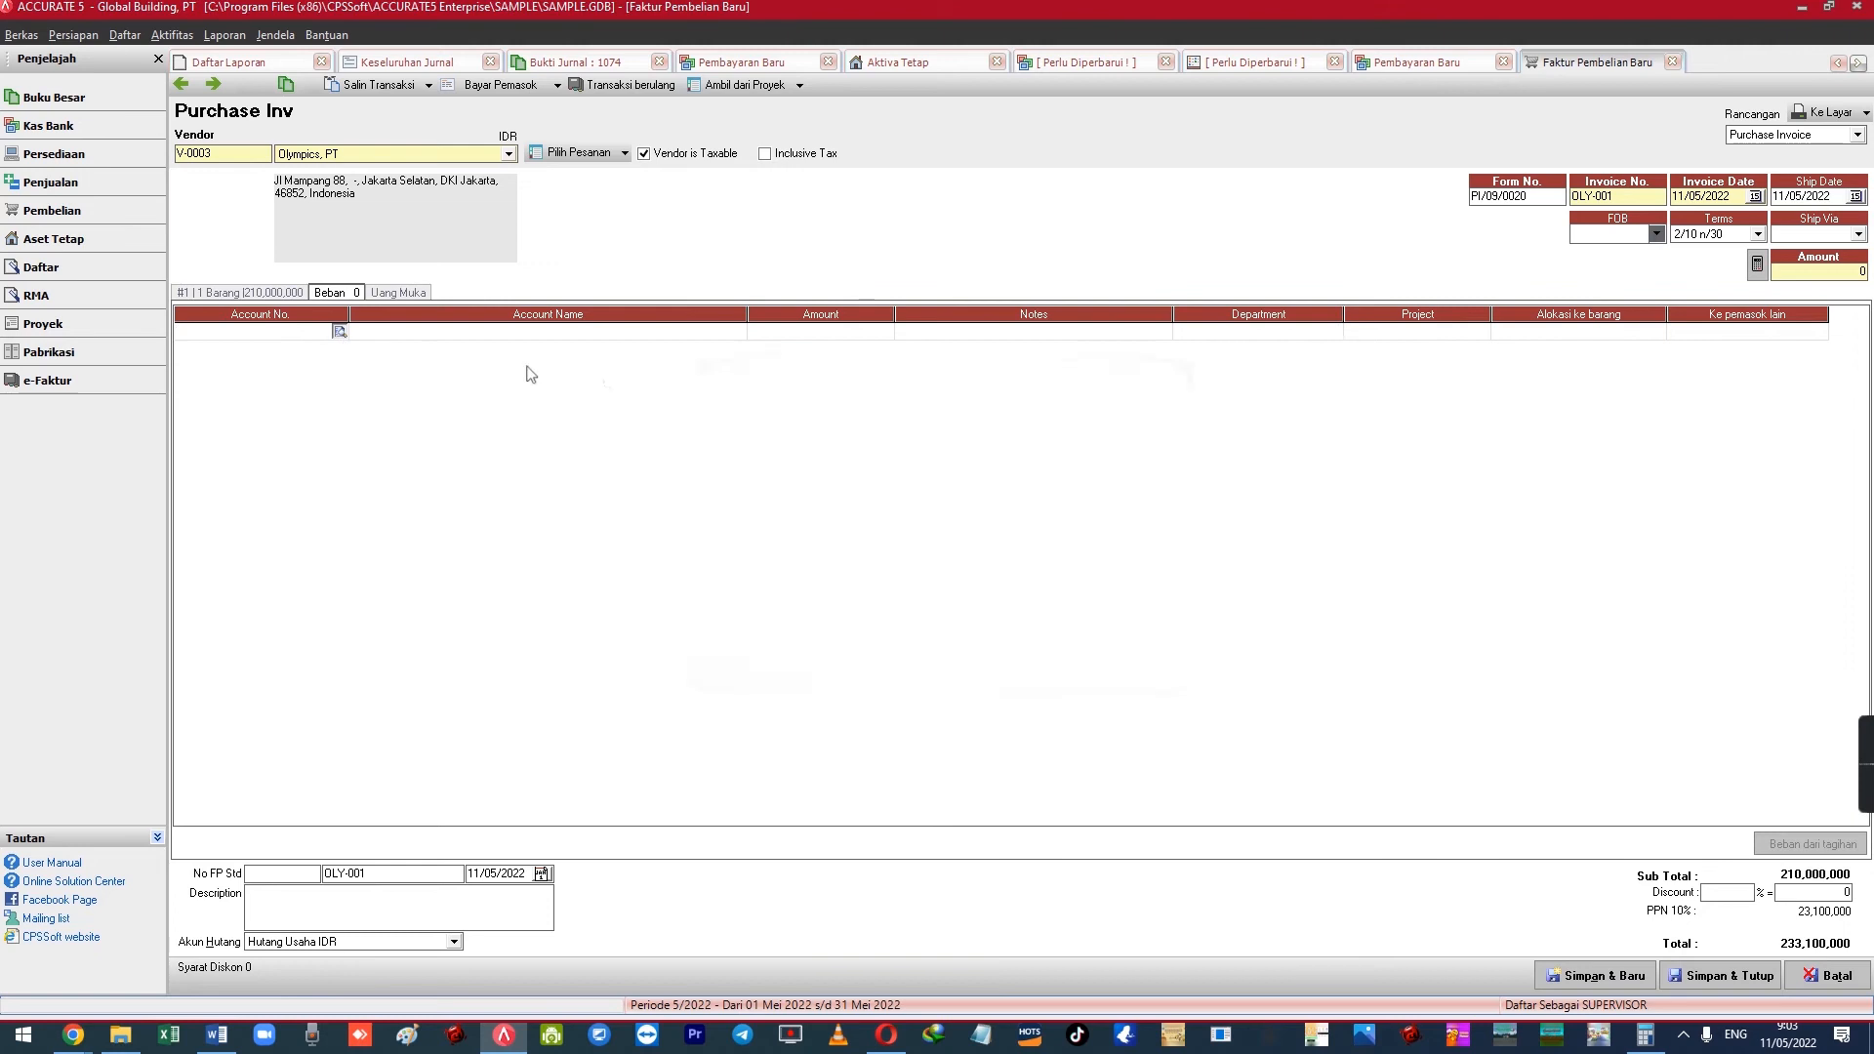
pyautogui.write('TRAN')
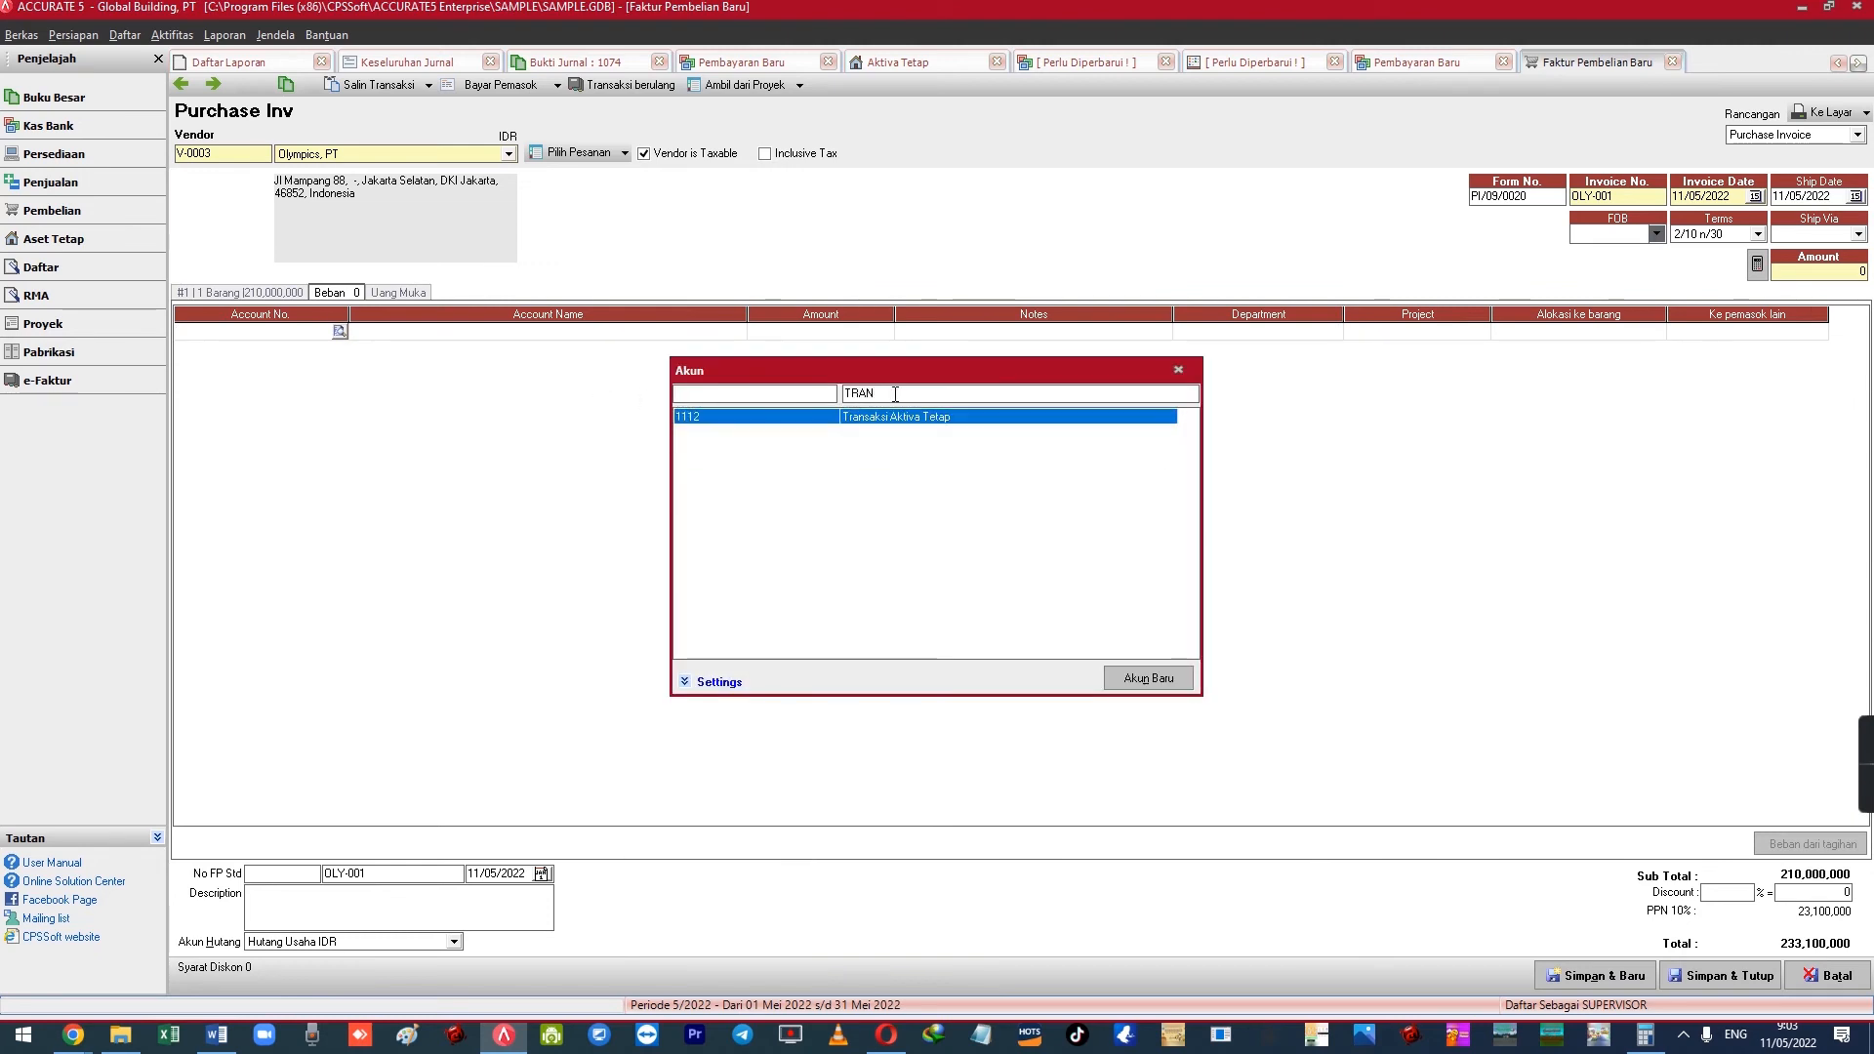
pyautogui.press('Return')
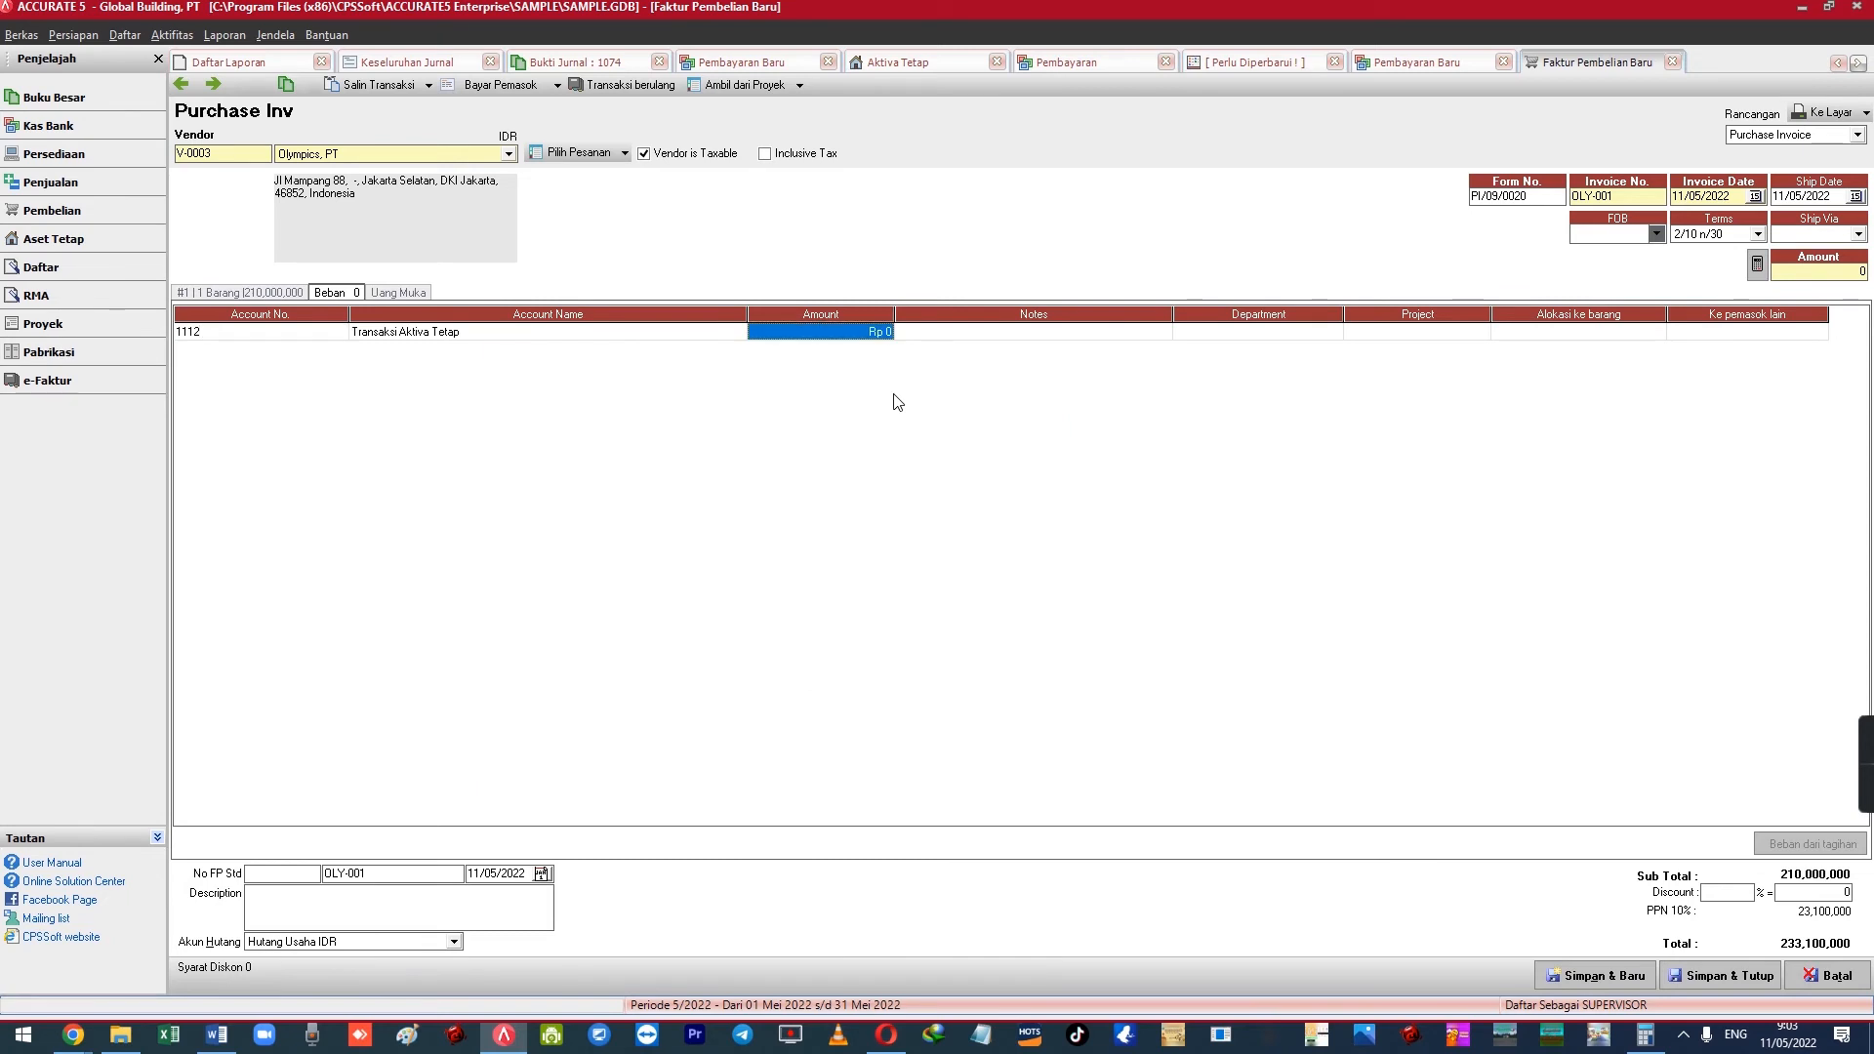
pyautogui.write('210,000,000')
pyautogui.press('Return')
pyautogui.press('Return')
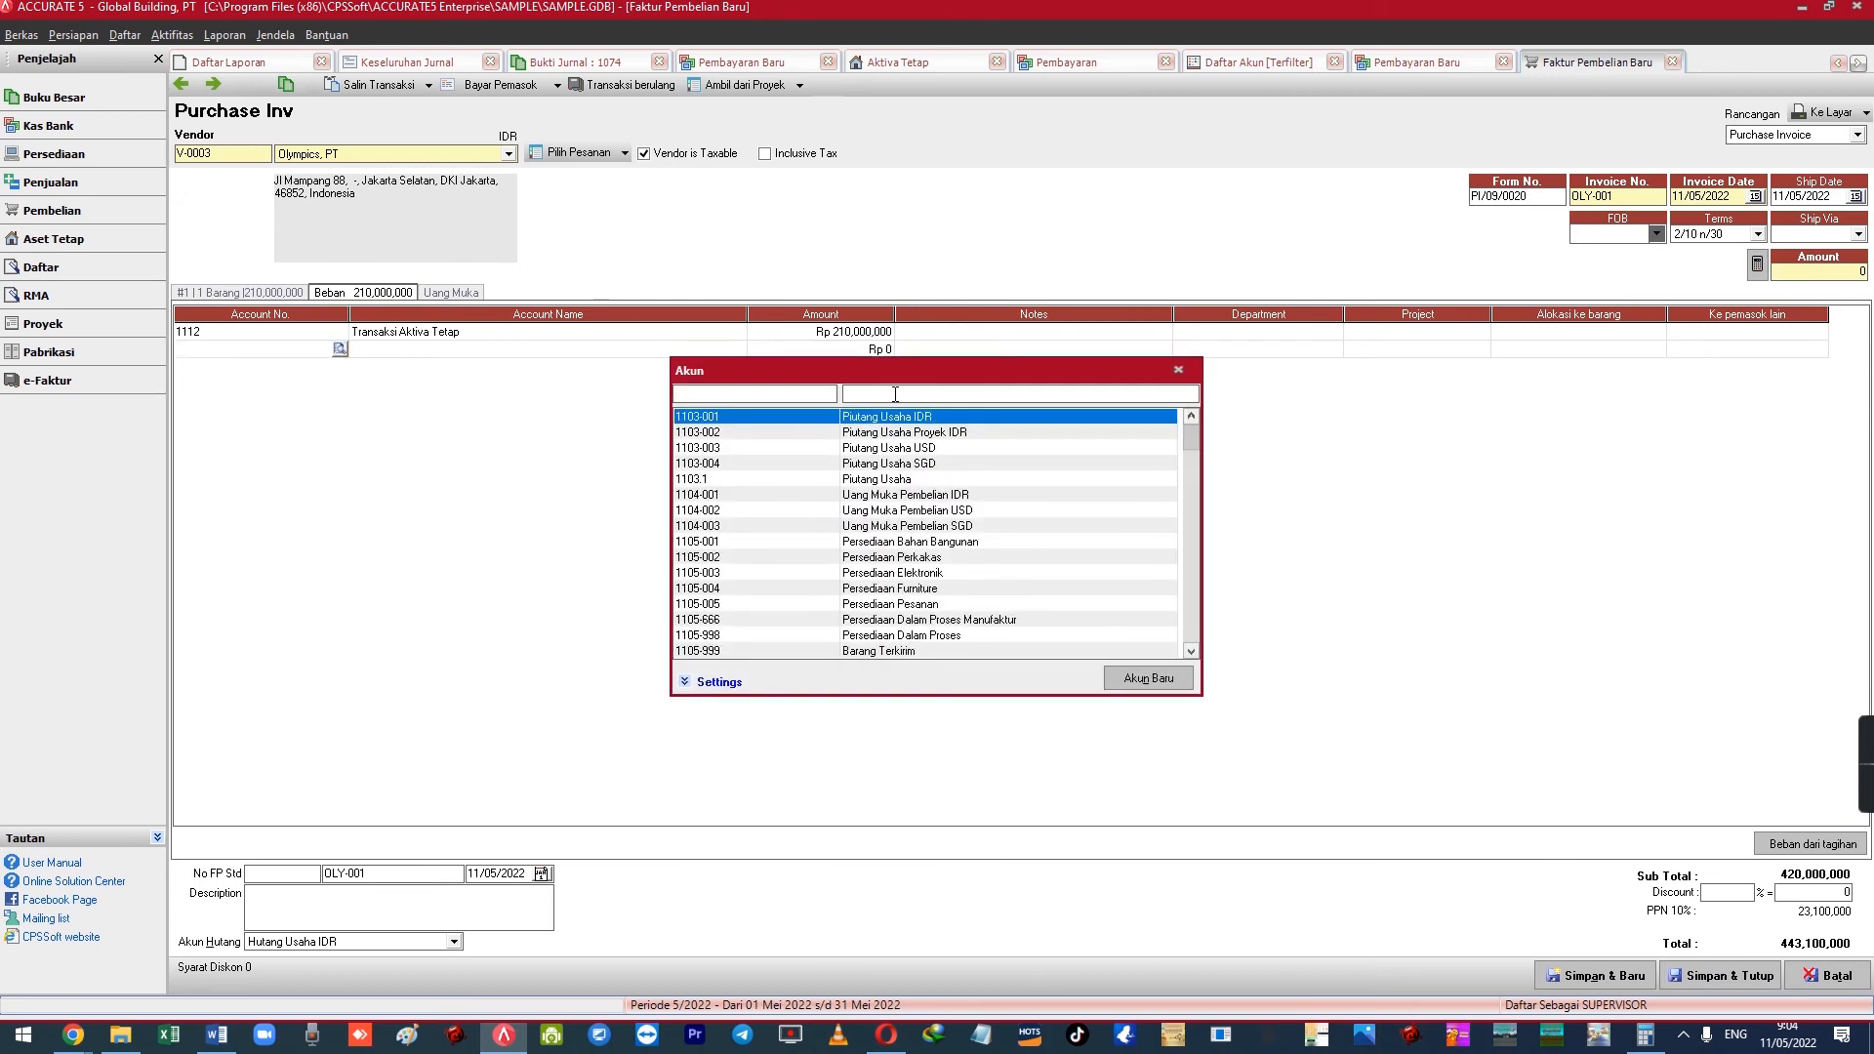
# Add a Beban line for 1107 PPN Masukan of 23,100,000
pyautogui.write('MASU')
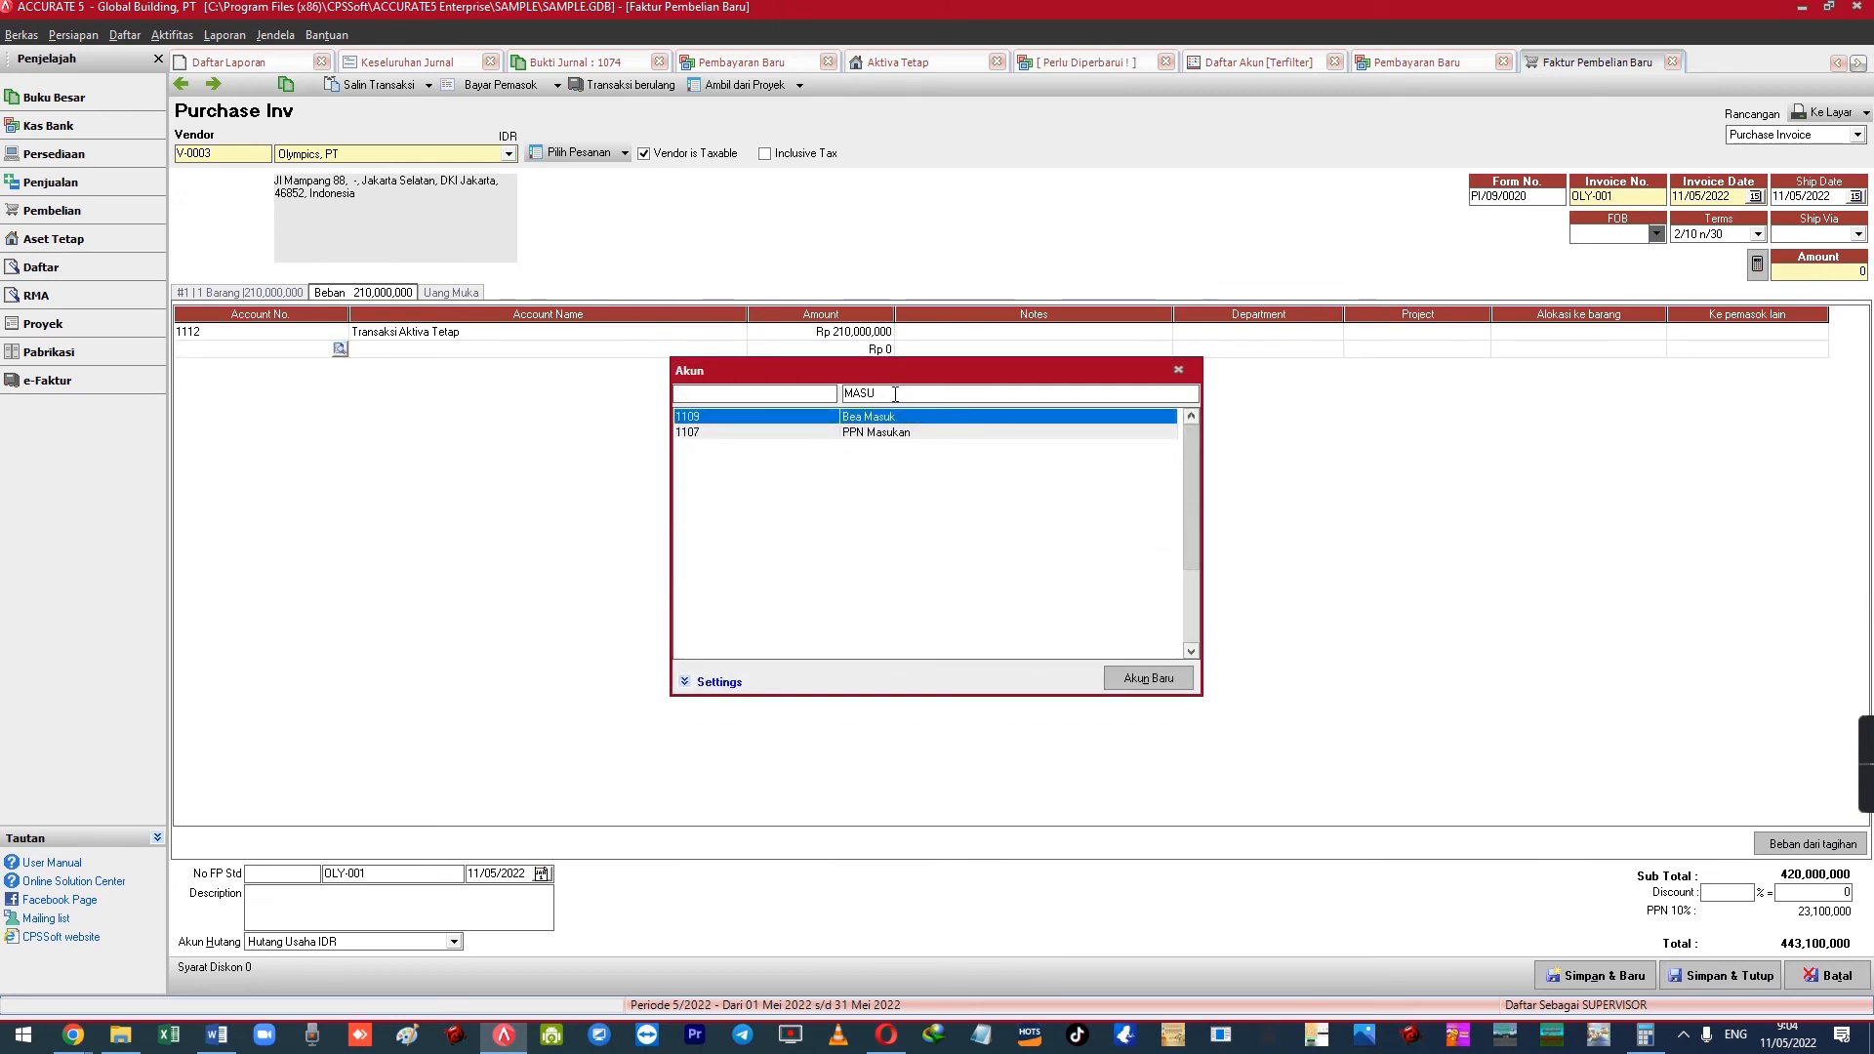
pyautogui.press('Down')
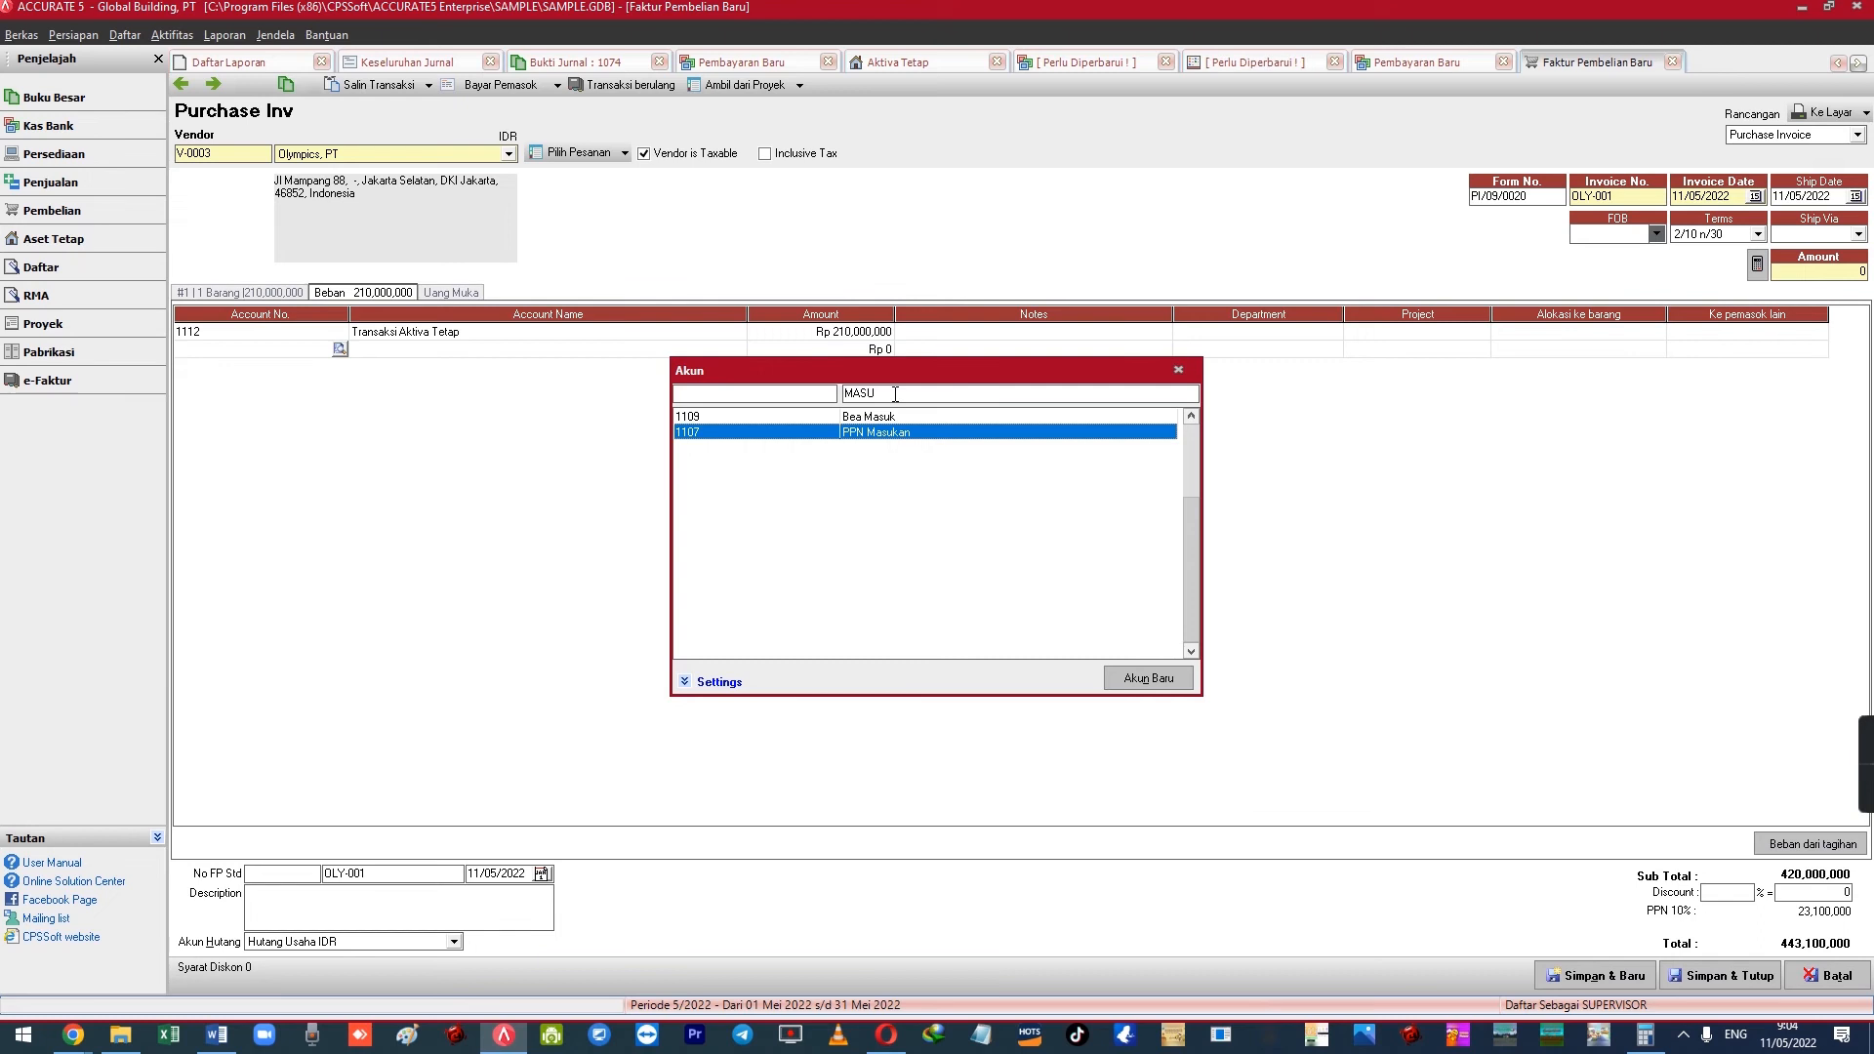
pyautogui.press('Return')
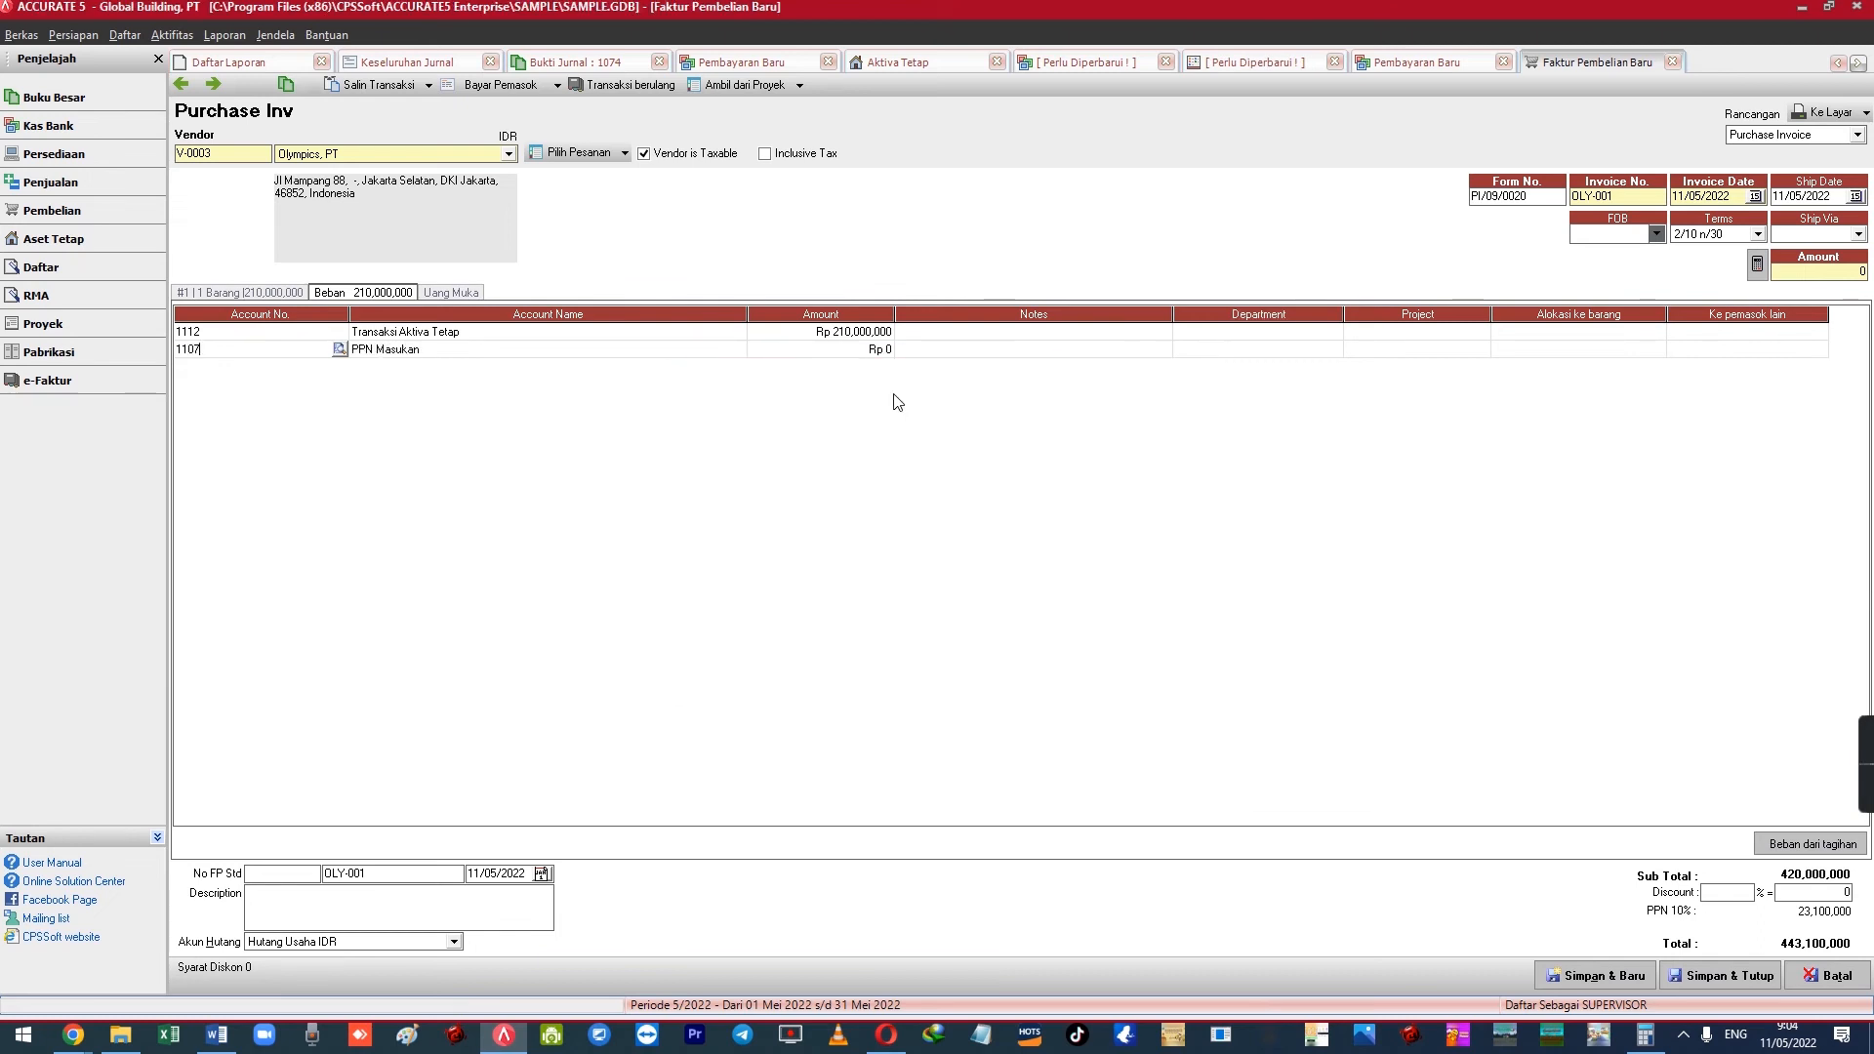
pyautogui.write('23100000')
pyautogui.press('Tab')
pyautogui.press('Down')
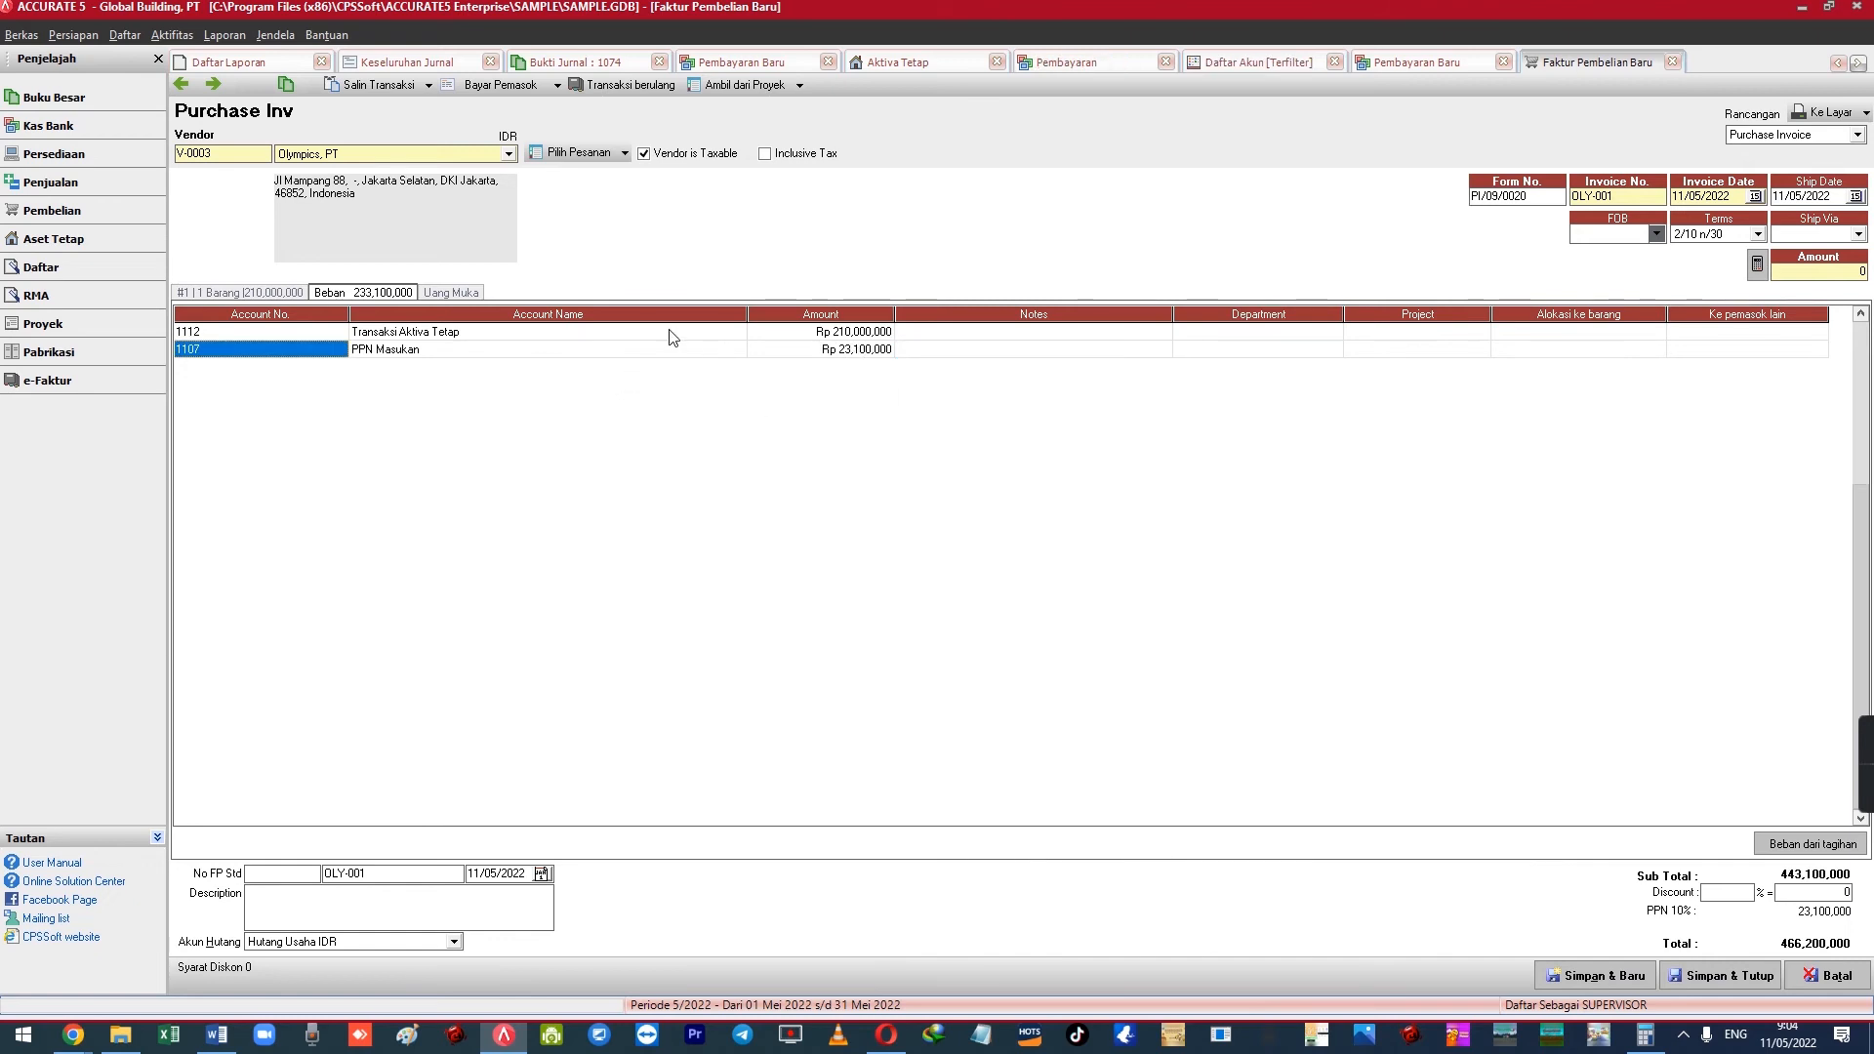
pyautogui.click(396, 332)
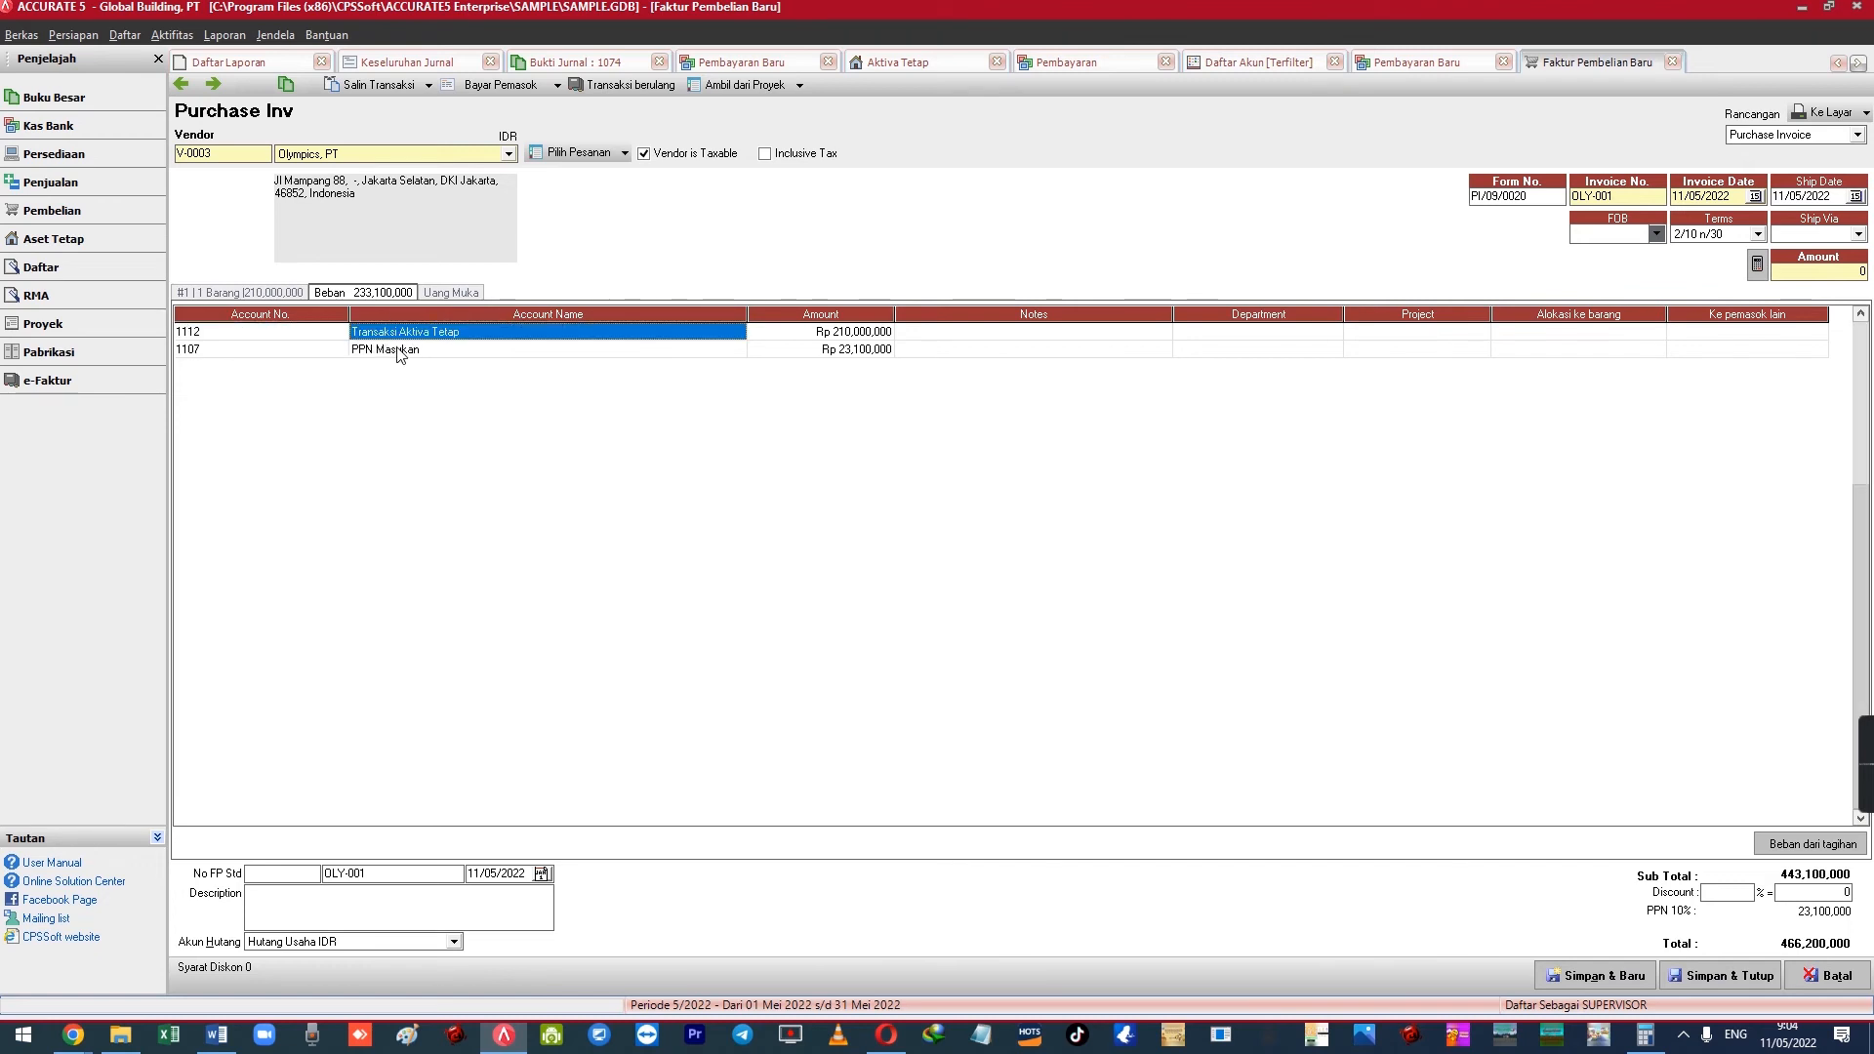
pyautogui.click(401, 352)
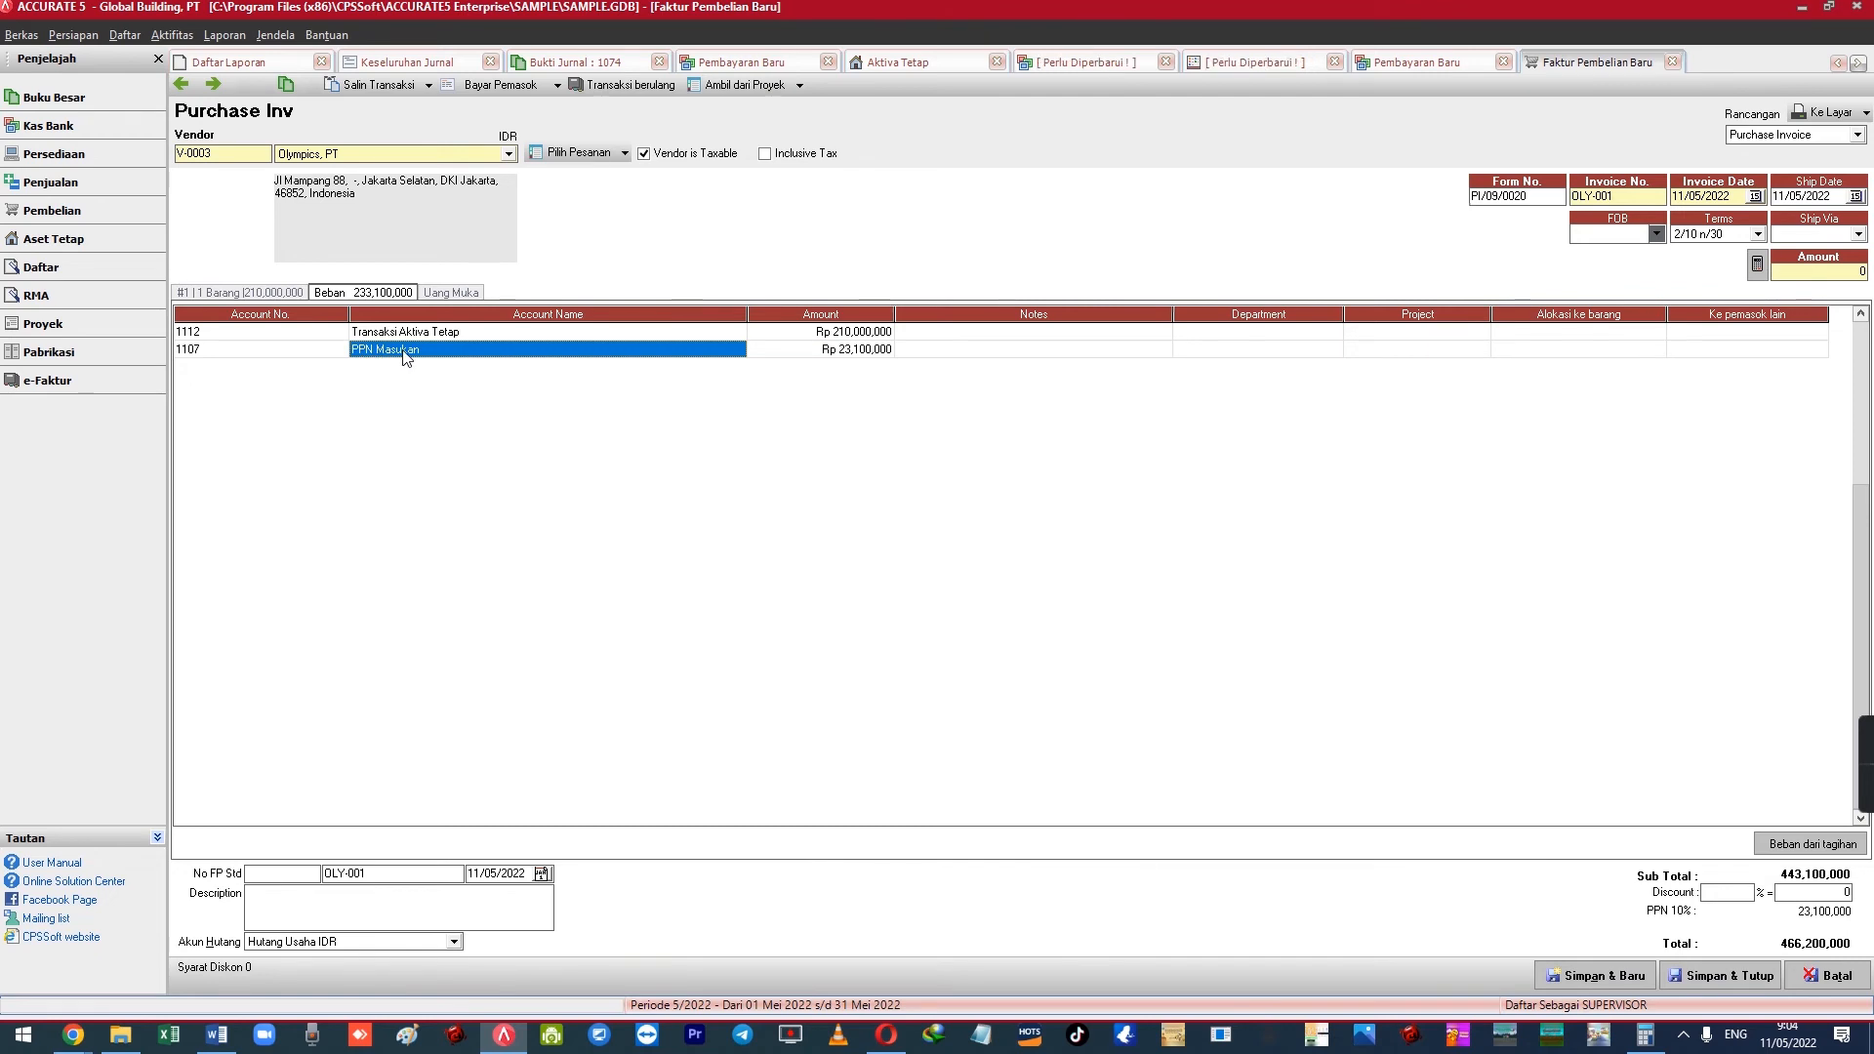
# Glance through the reports menu and switch between the item and expense line tabs
pyautogui.click(275, 34)
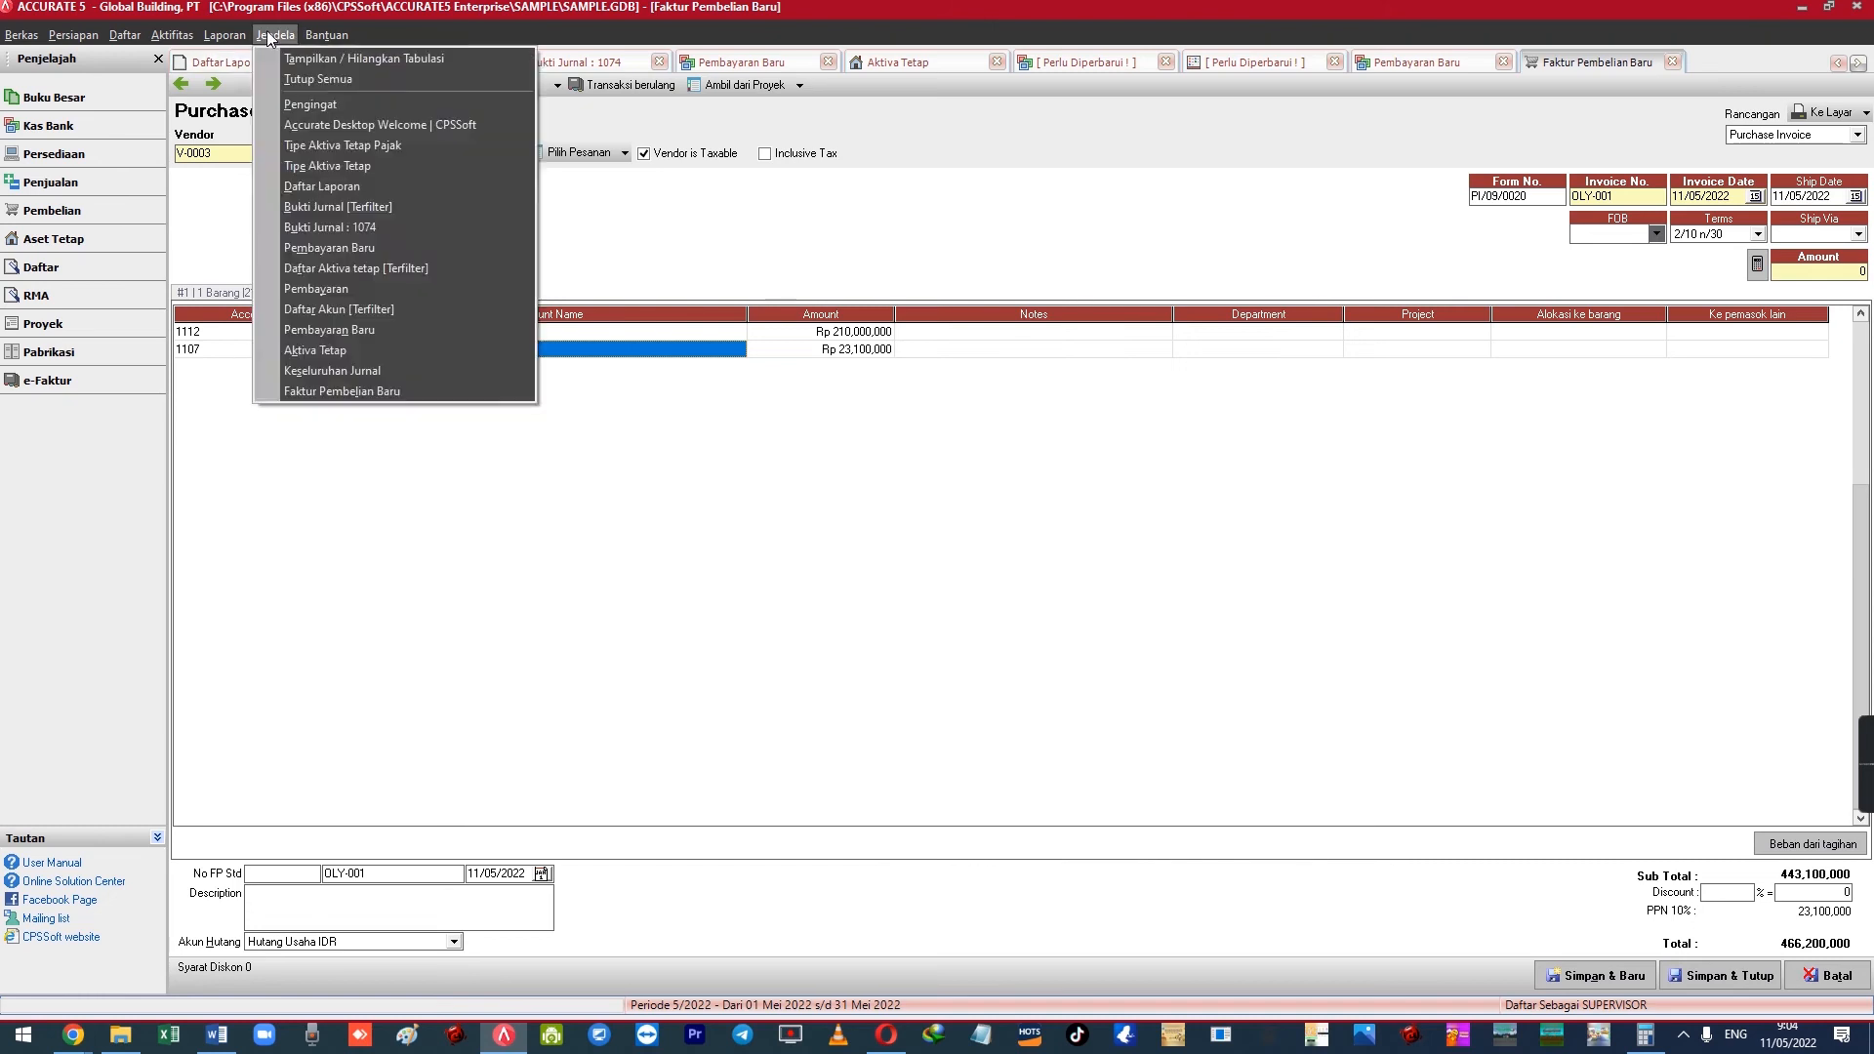
pyautogui.moveTo(225, 34)
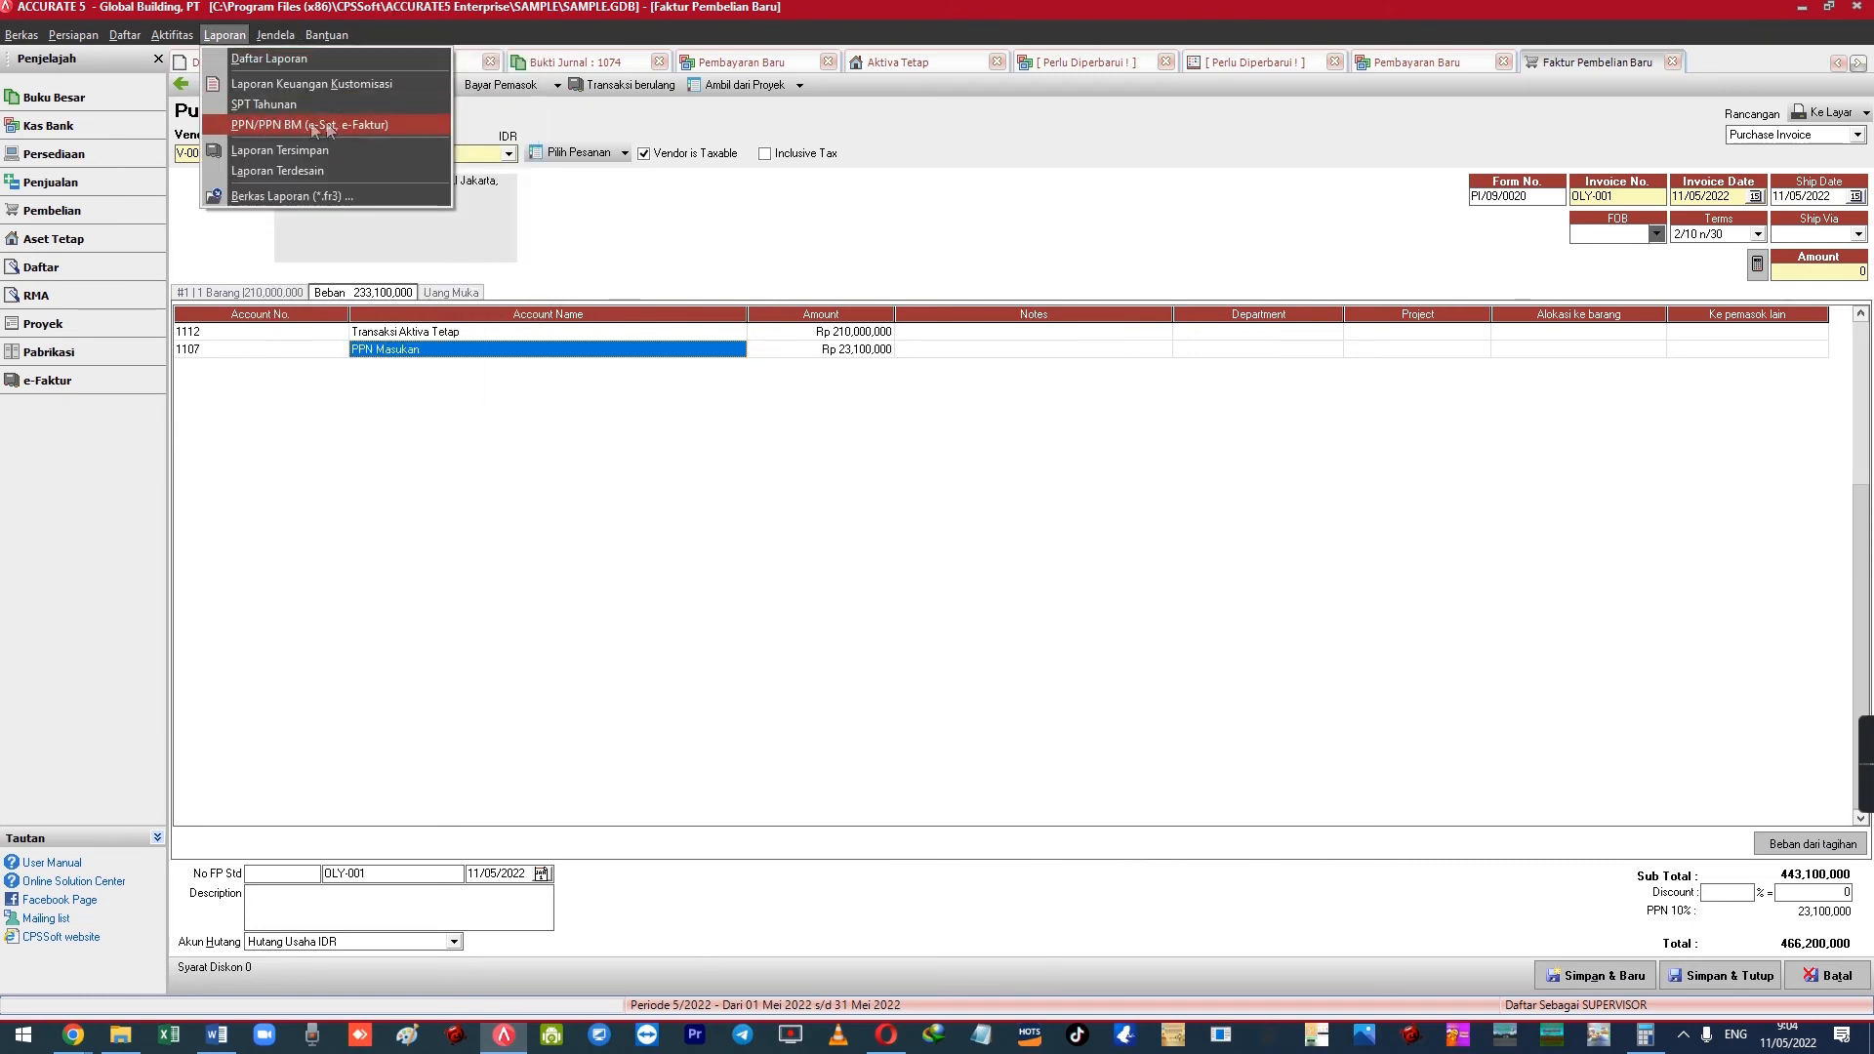
pyautogui.click(469, 333)
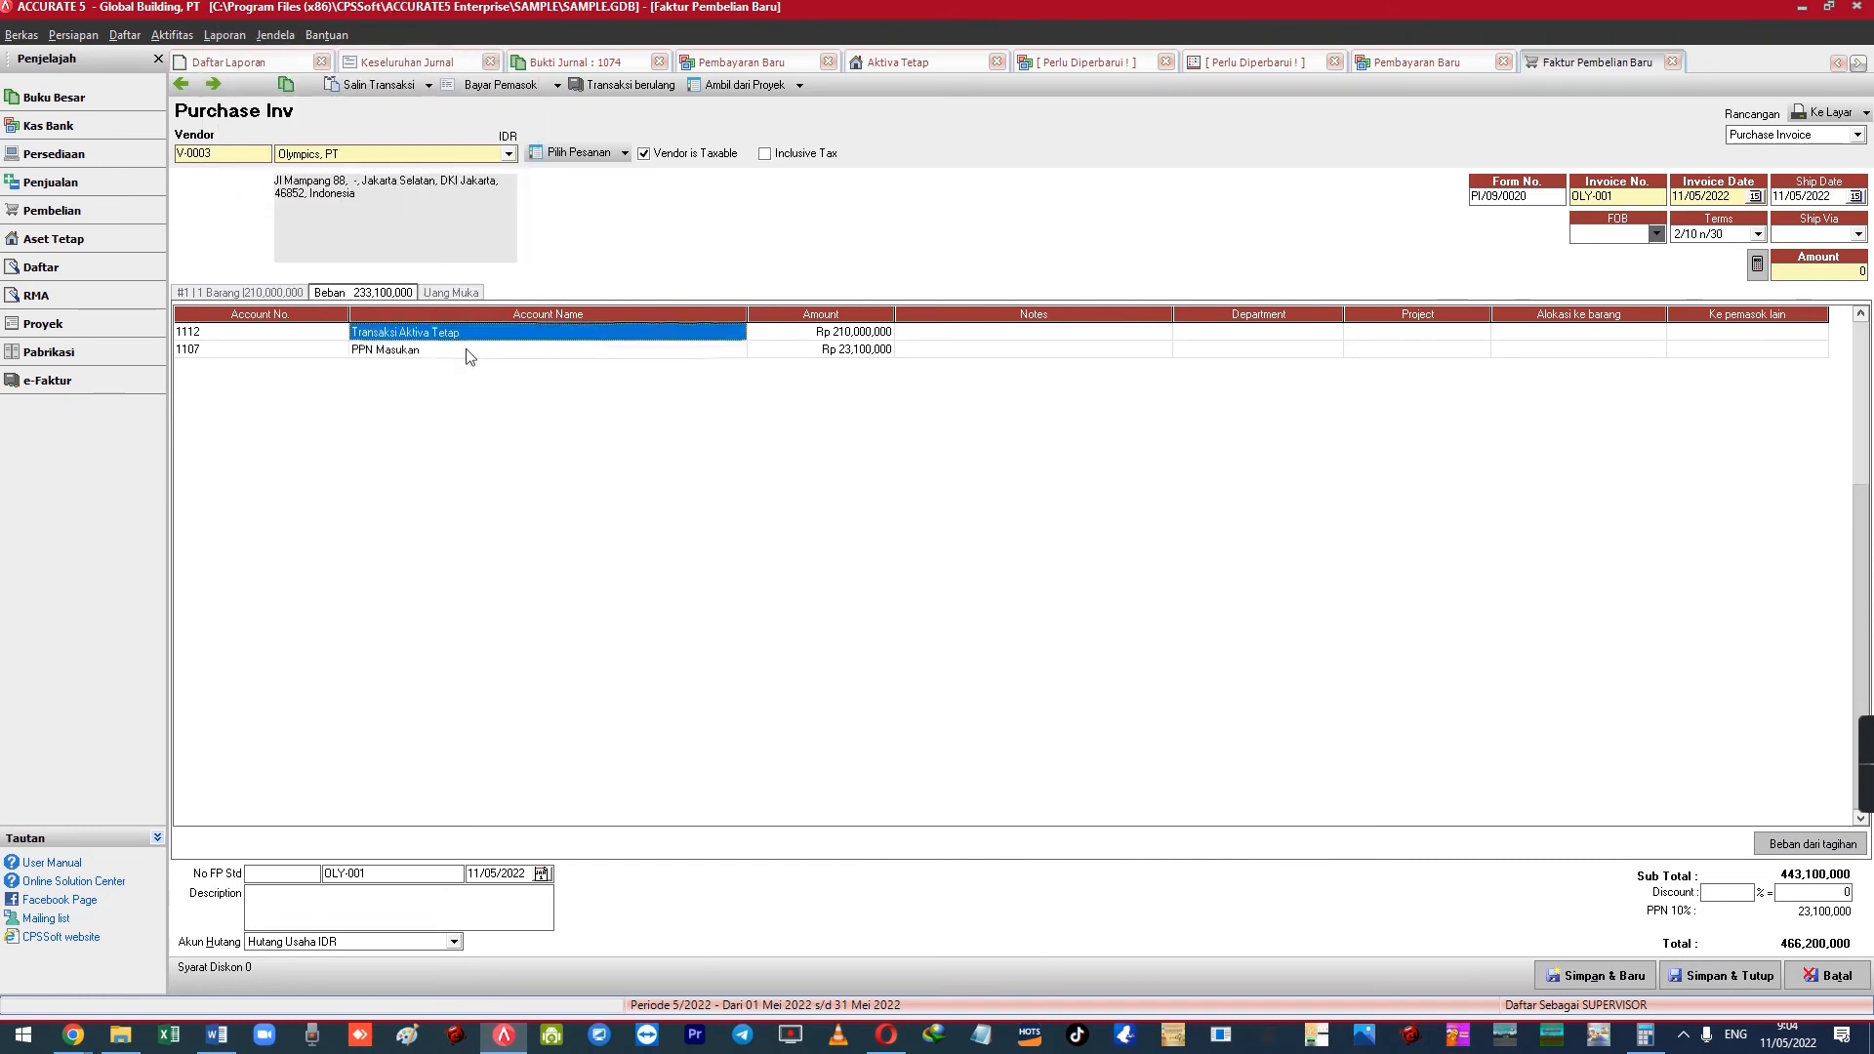
pyautogui.click(467, 350)
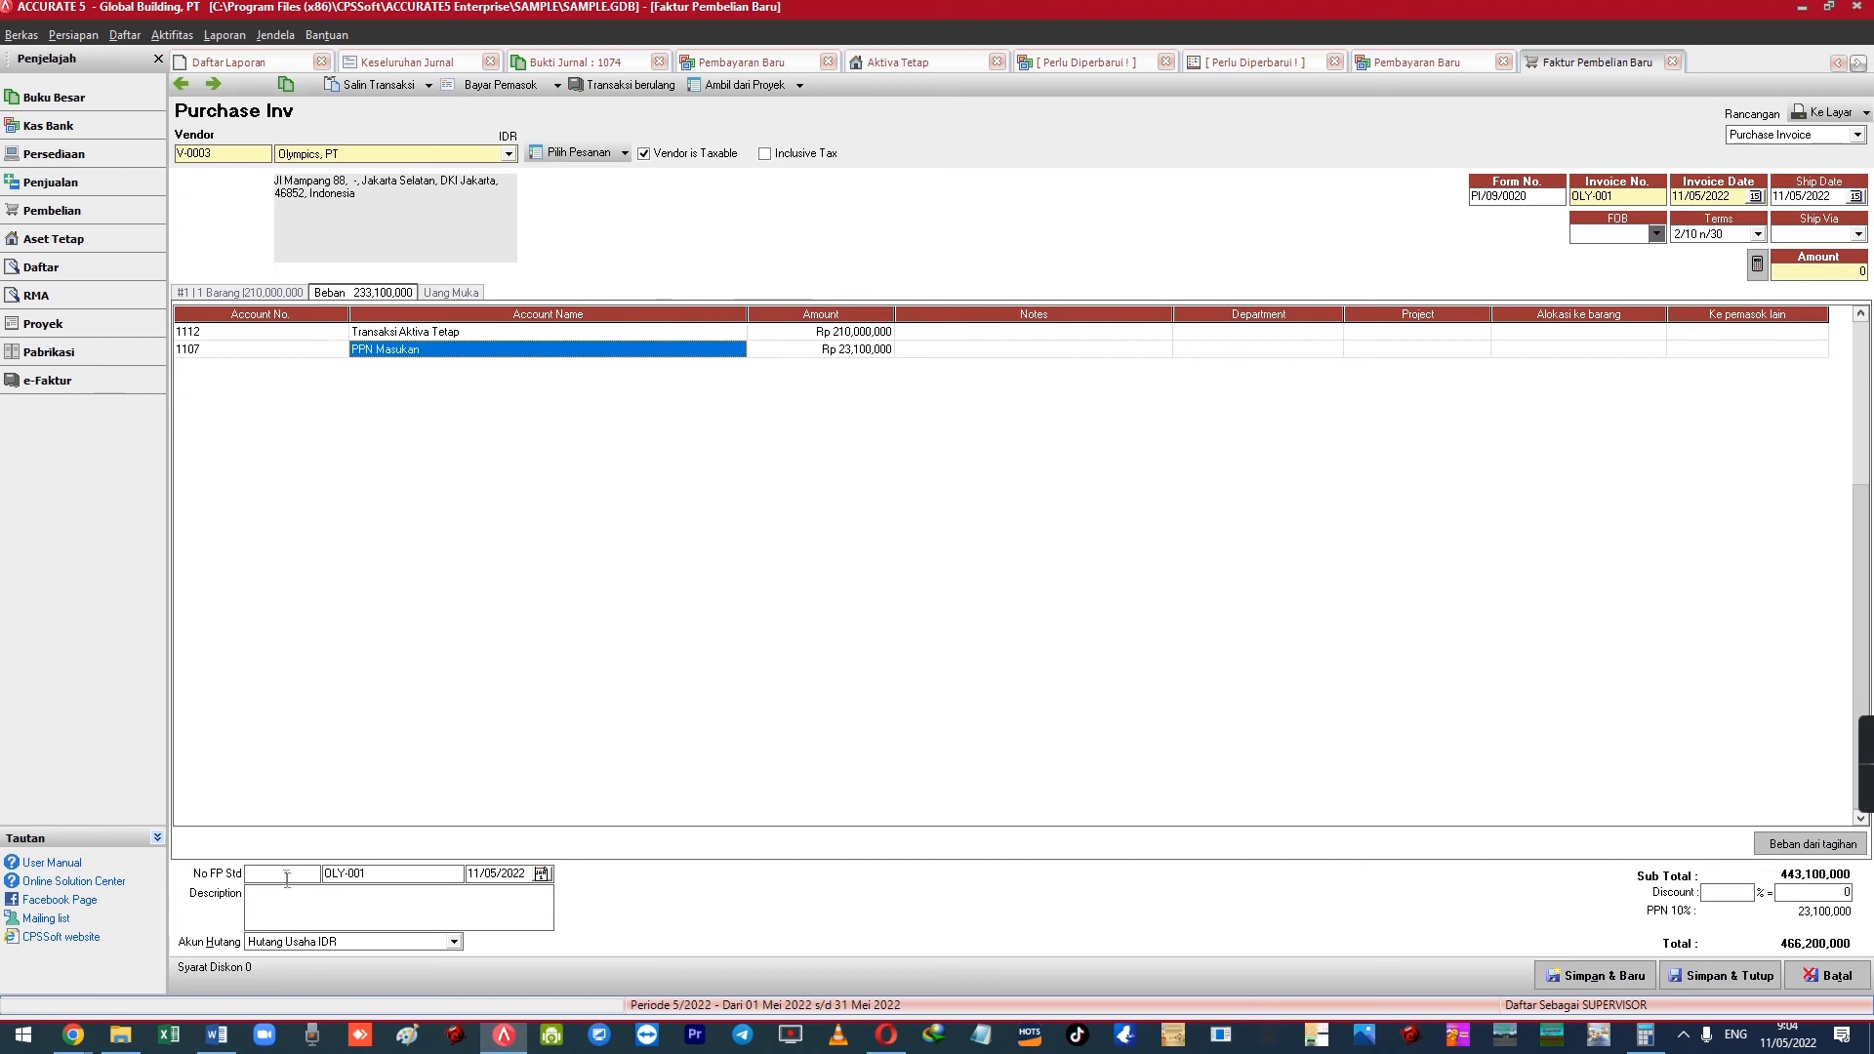
pyautogui.click(261, 294)
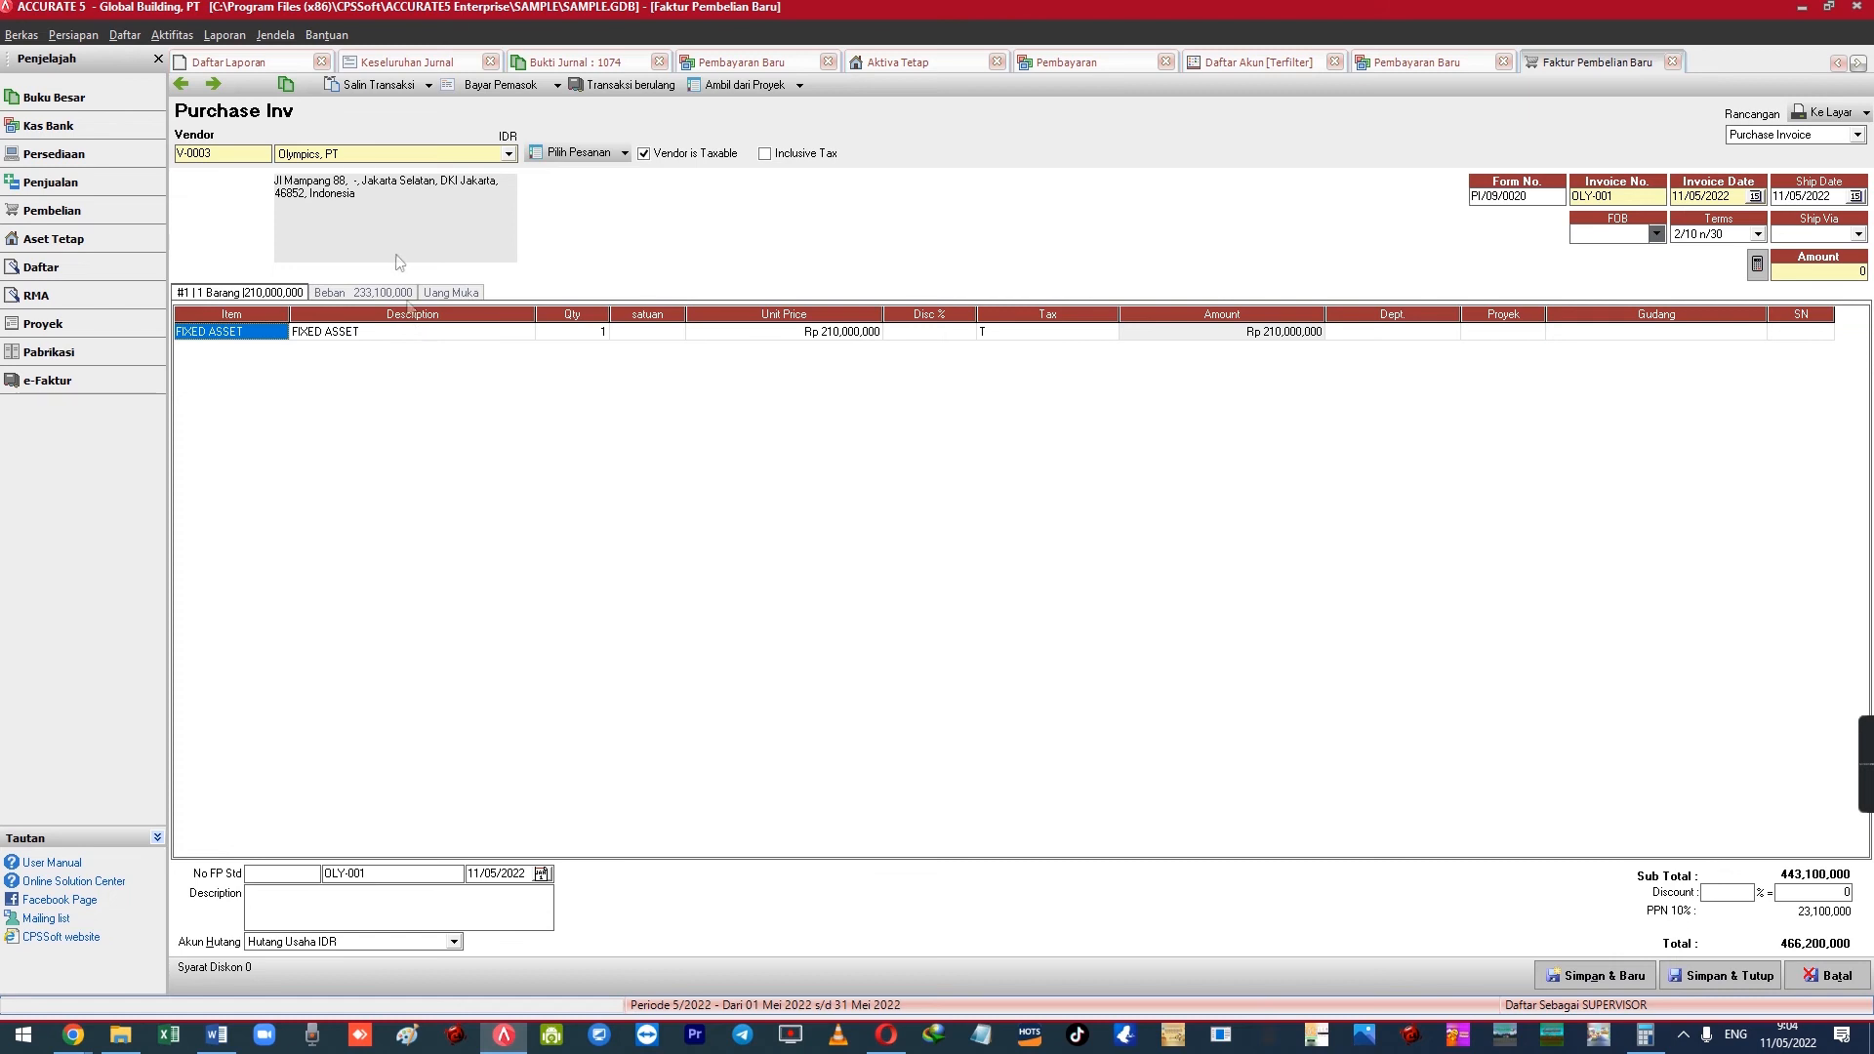
pyautogui.click(225, 35)
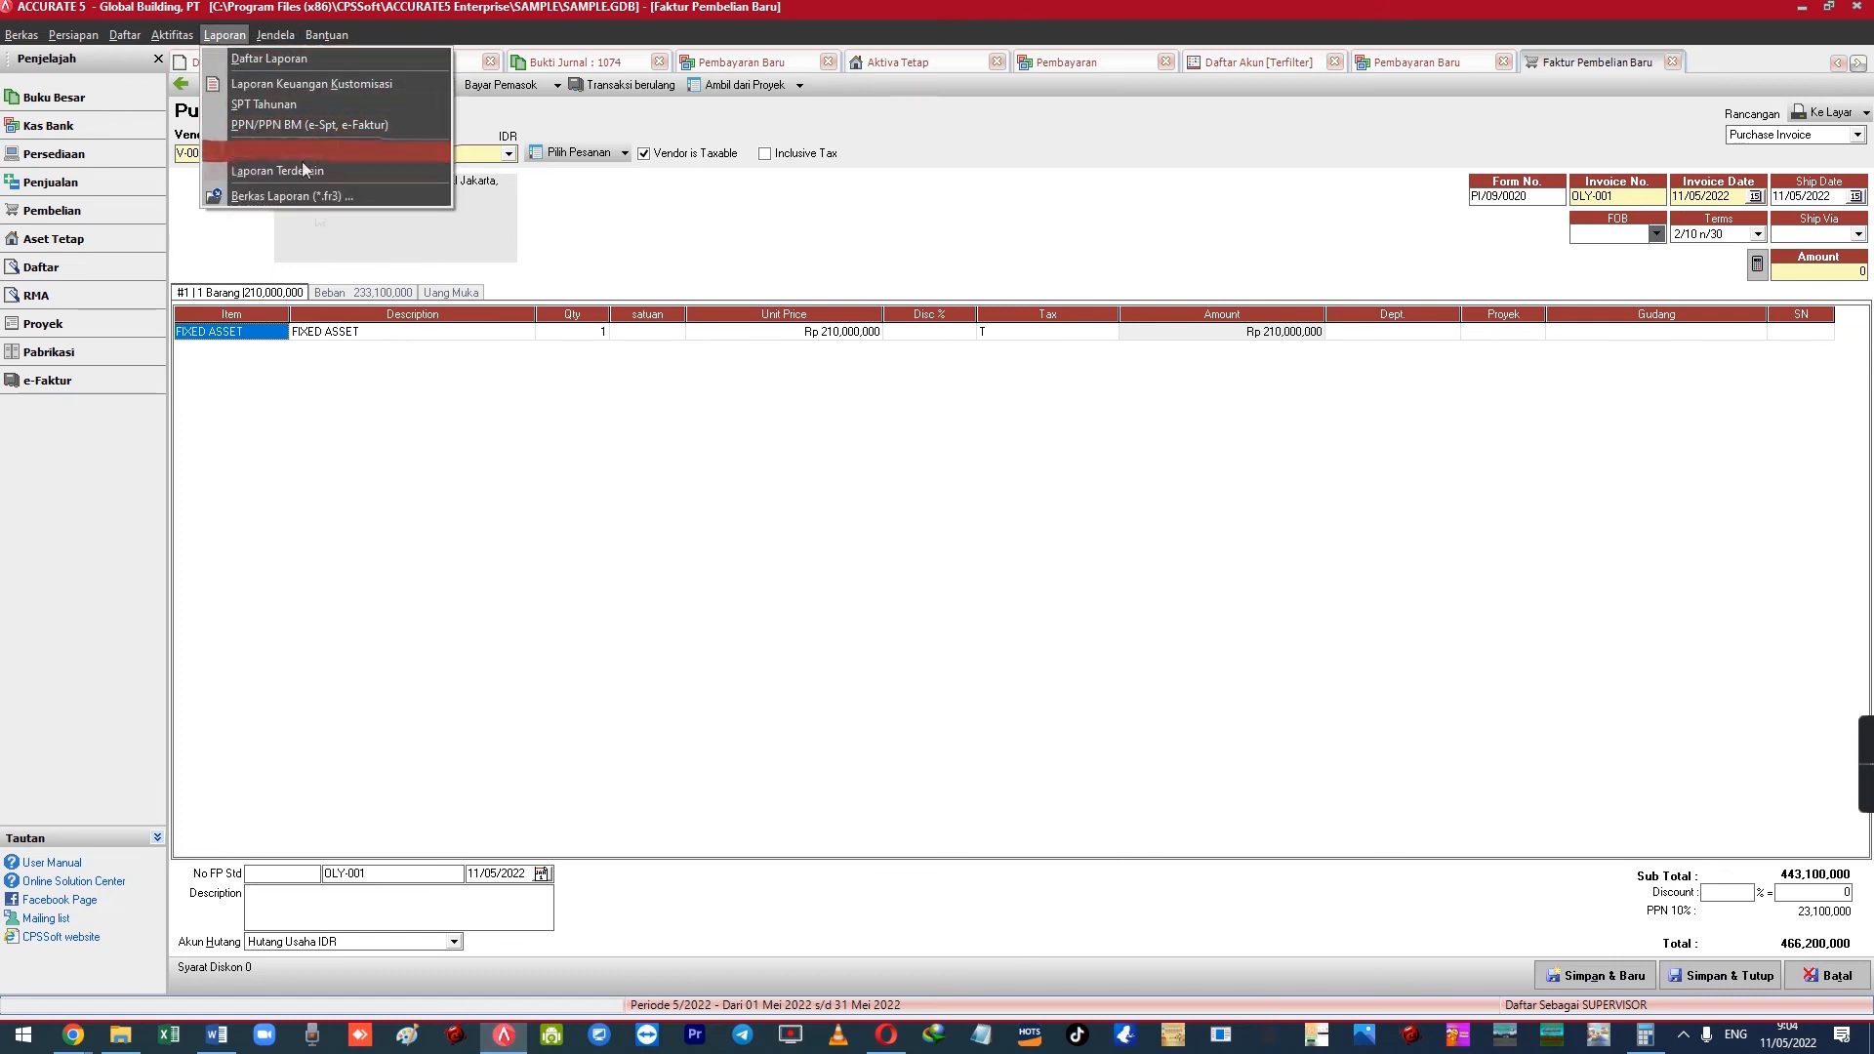
pyautogui.click(375, 293)
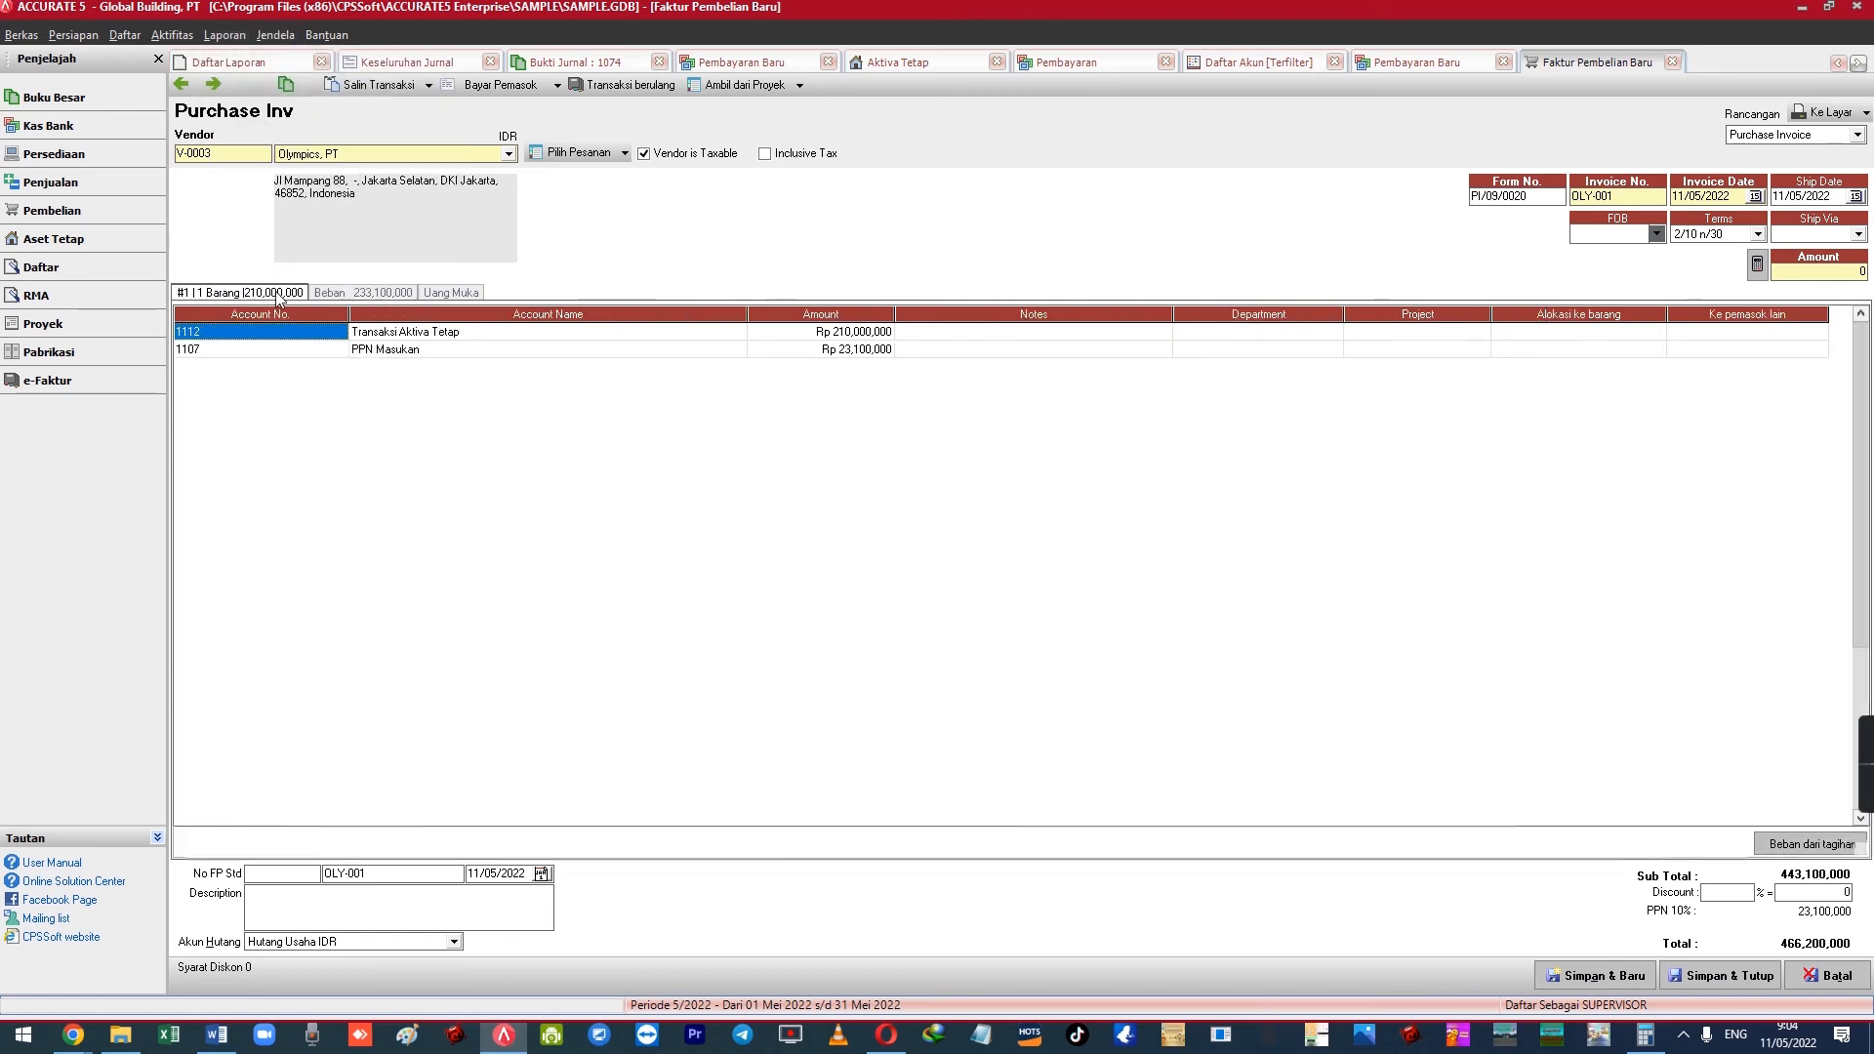
pyautogui.click(278, 295)
pyautogui.click(332, 293)
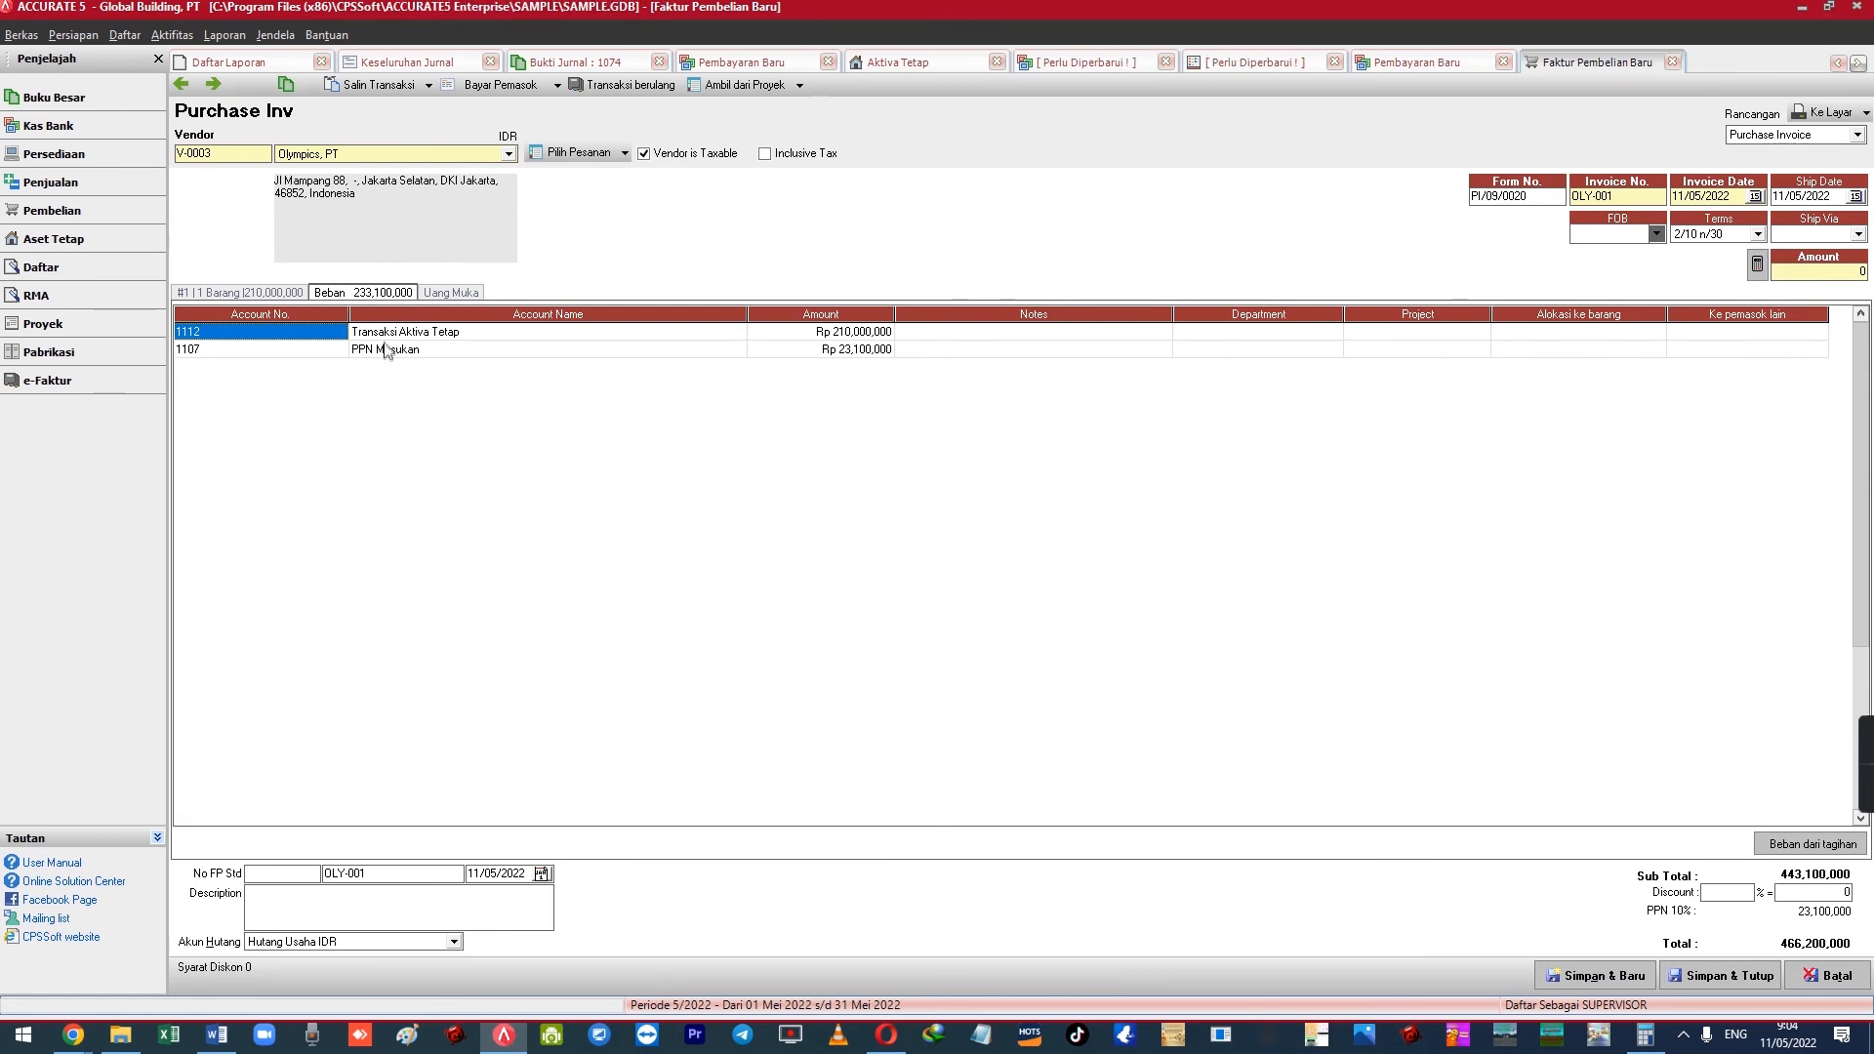
pyautogui.click(264, 297)
pyautogui.click(349, 295)
# Delete the 1112 and 1107 PPN Masukan expense lines and save the invoice
pyautogui.click(382, 335)
pyautogui.rightClick(382, 339)
pyautogui.click(410, 376)
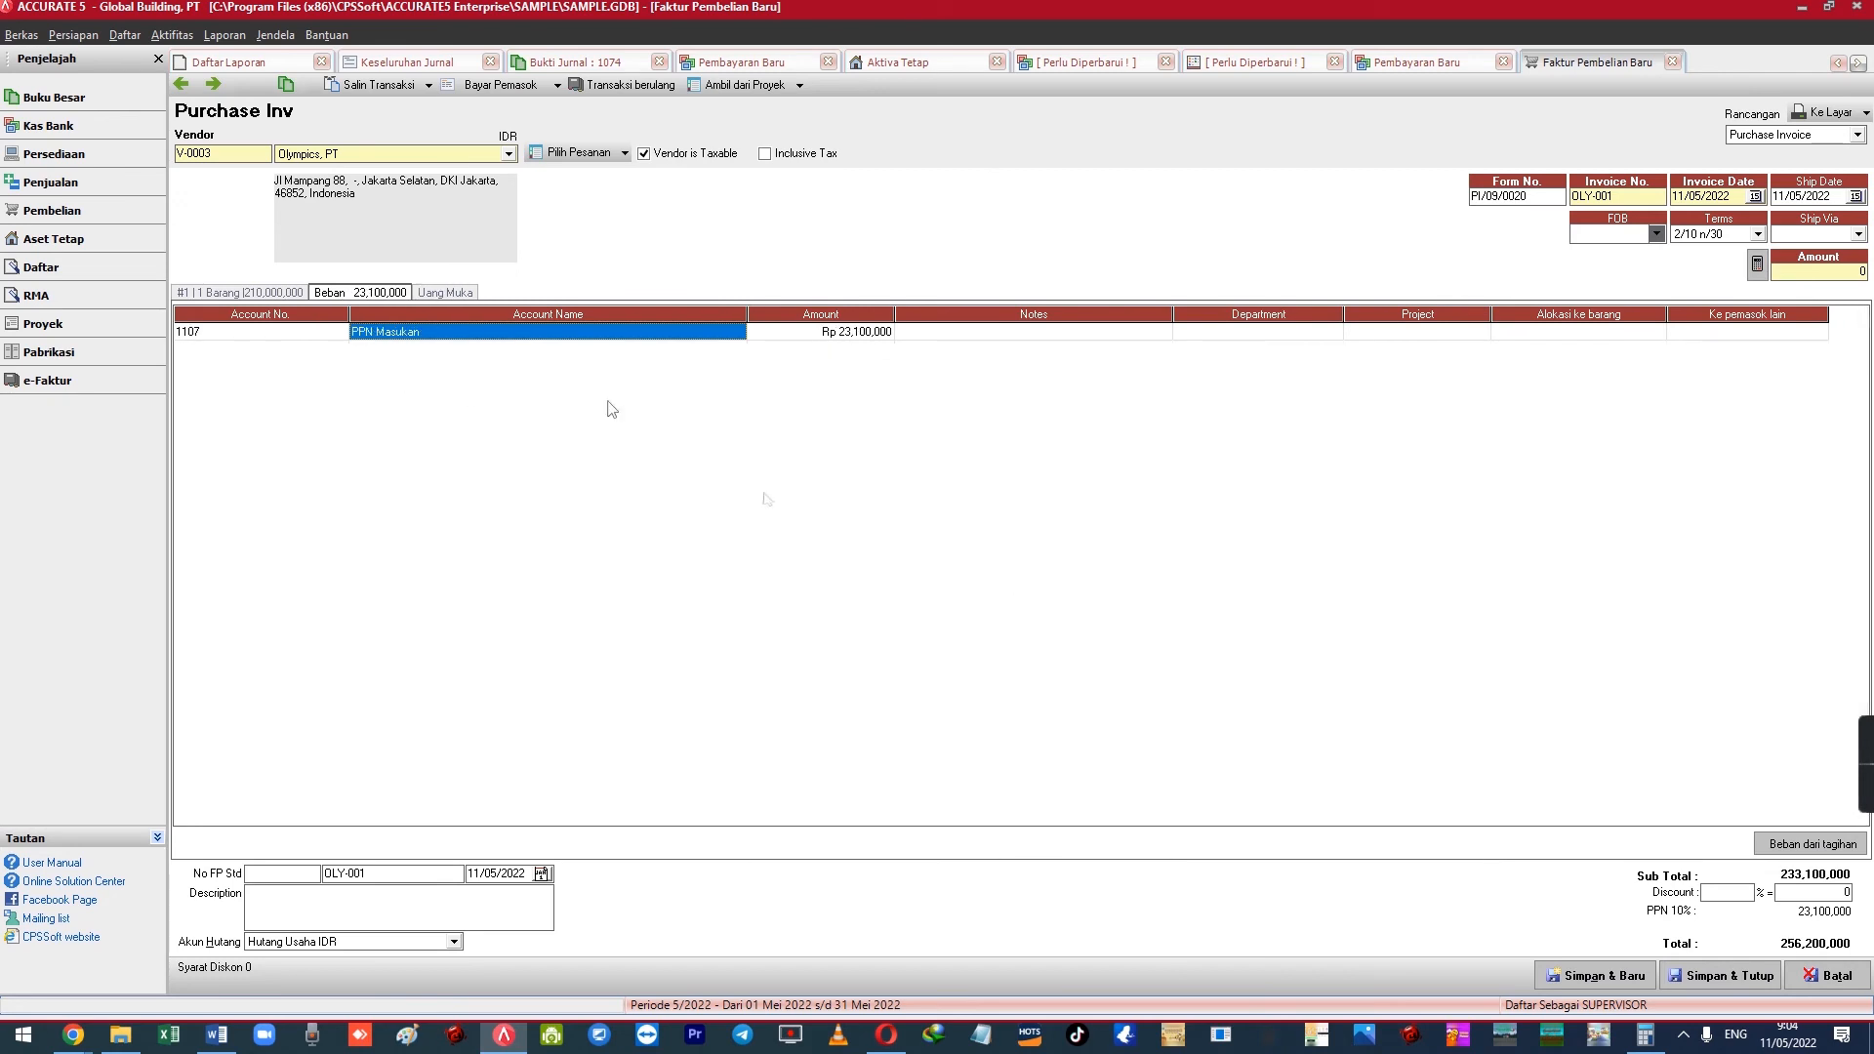
pyautogui.rightClick(543, 341)
pyautogui.click(572, 377)
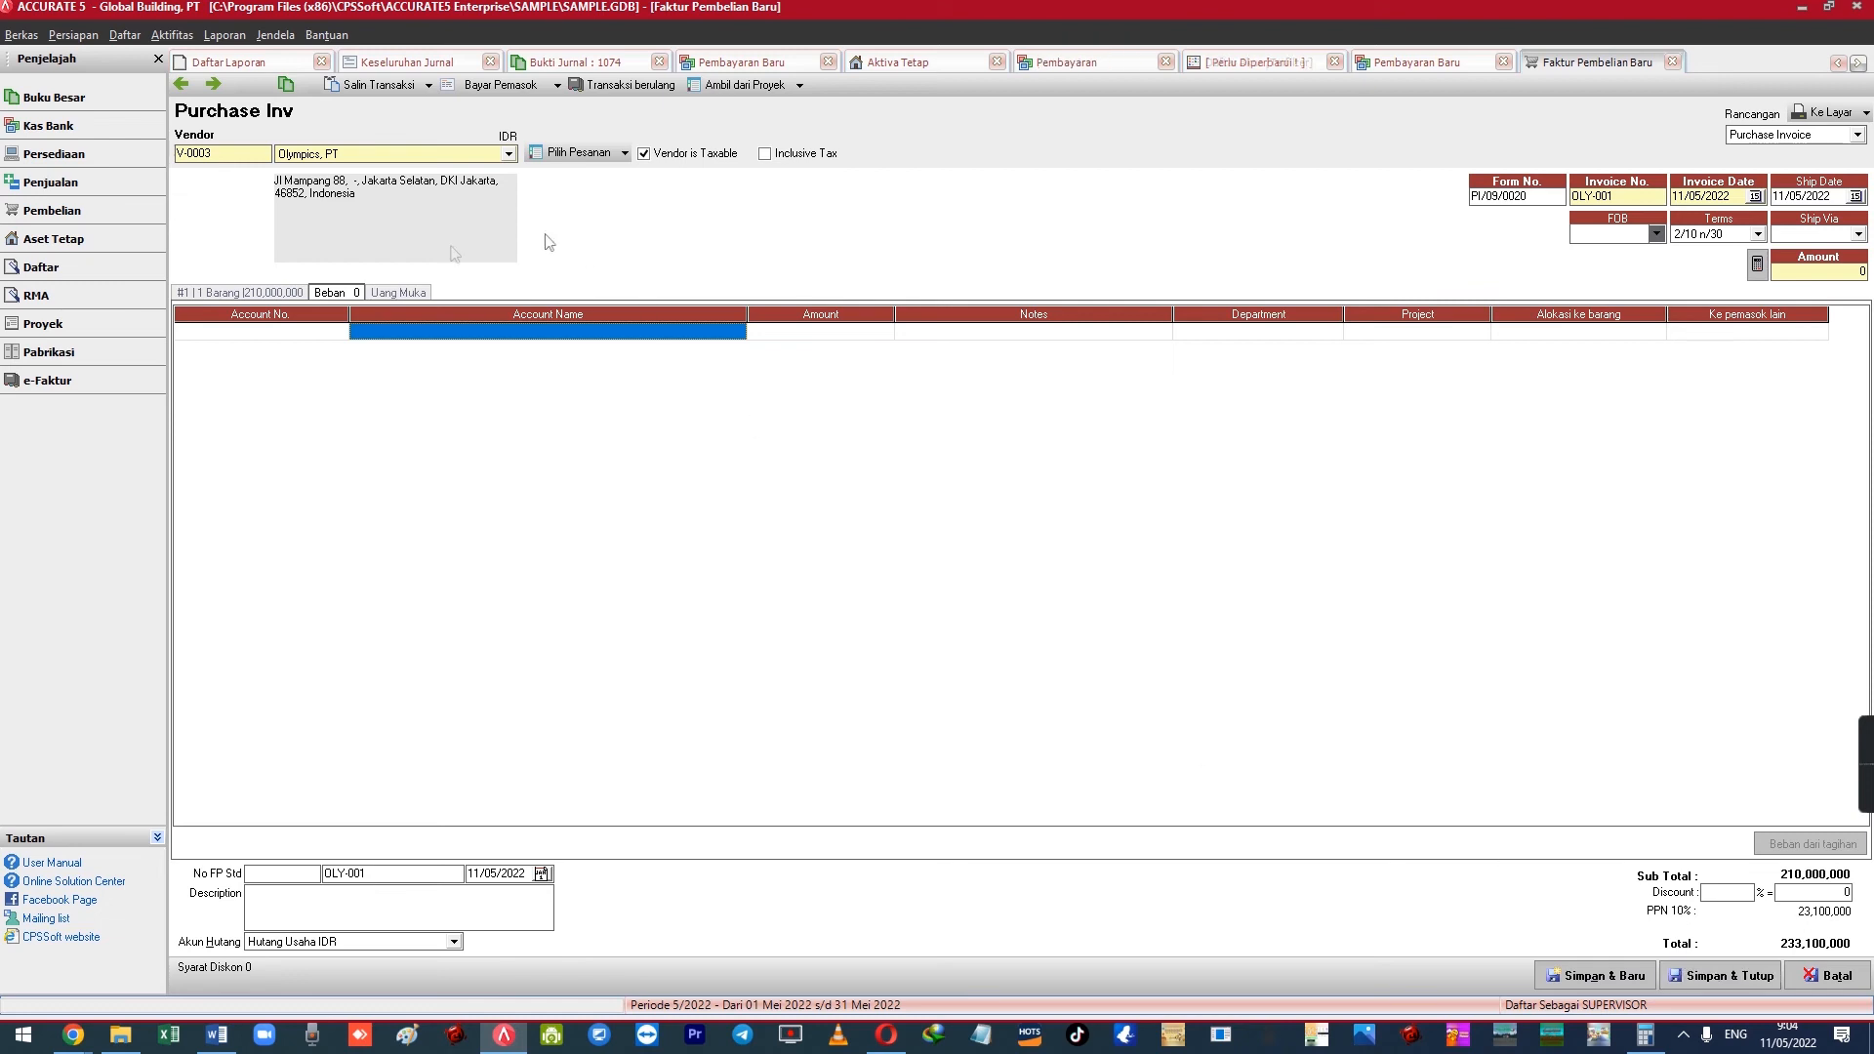
pyautogui.click(508, 86)
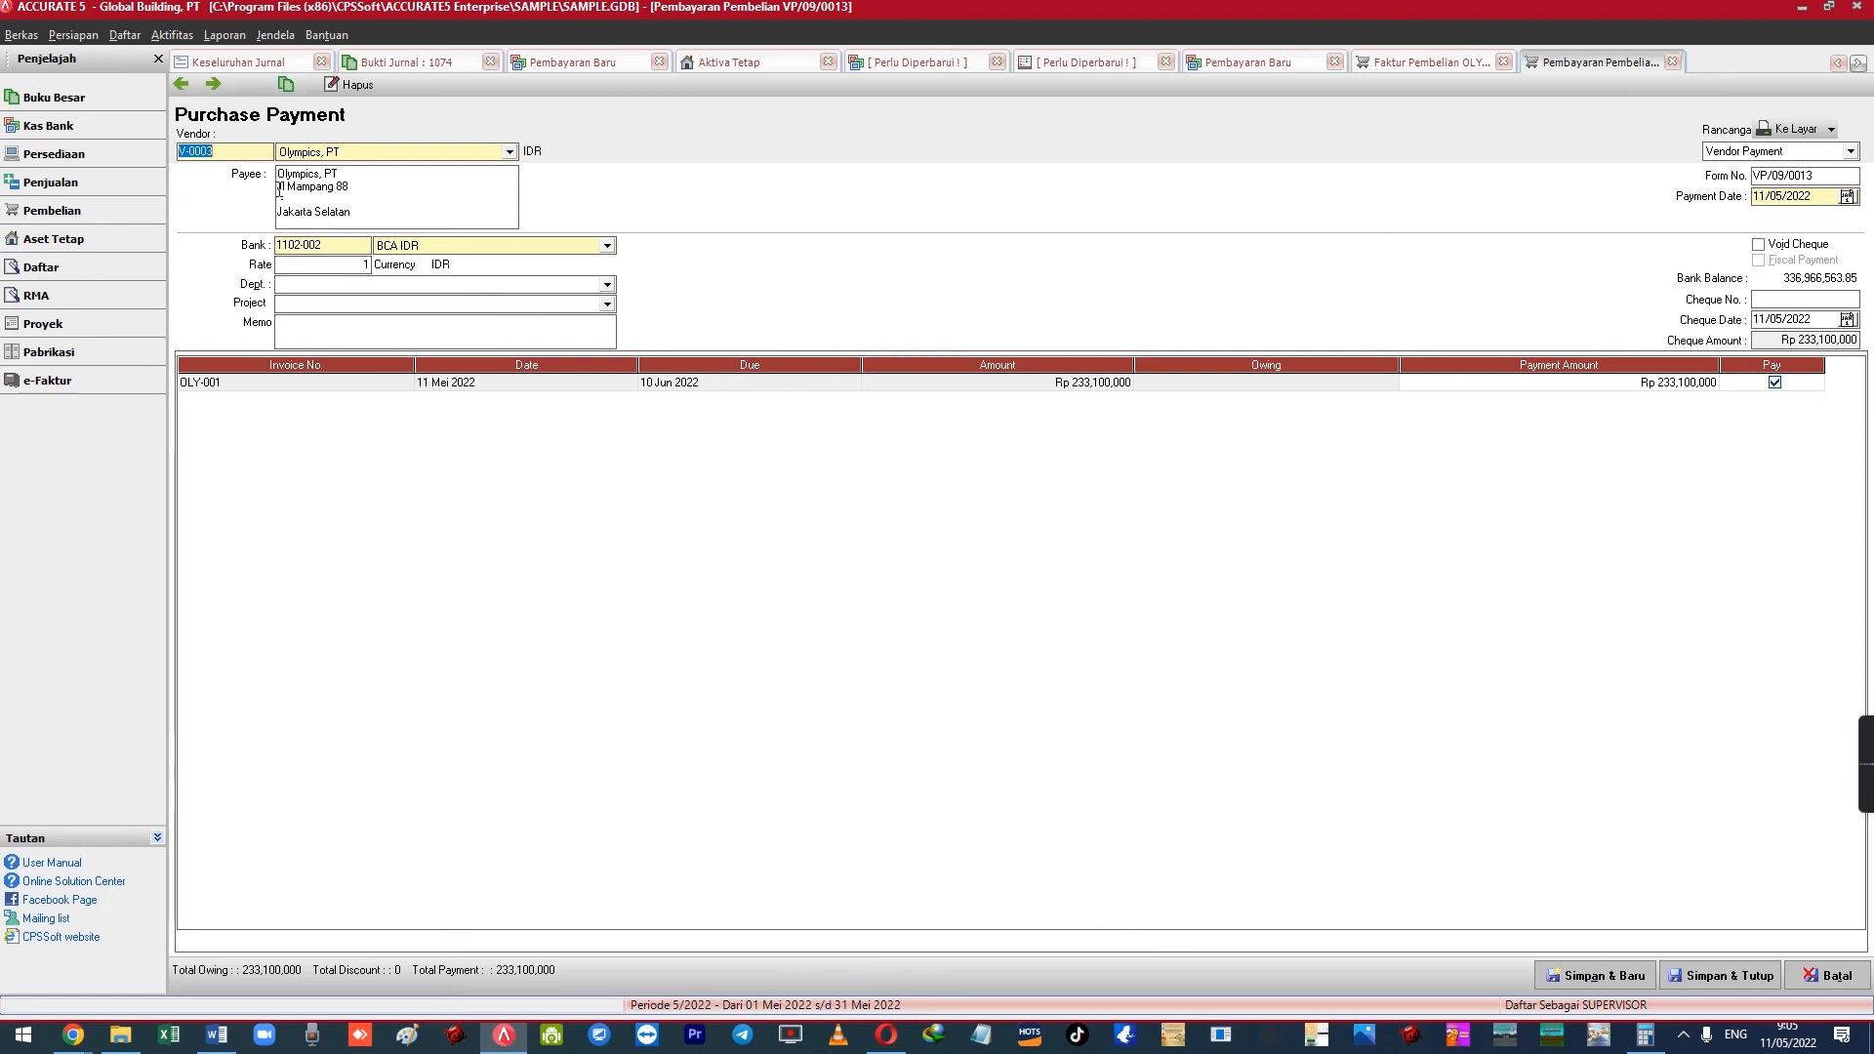
# Save and close the 233,100,000 payment from BCA IDR for OLY-001
pyautogui.click(1726, 975)
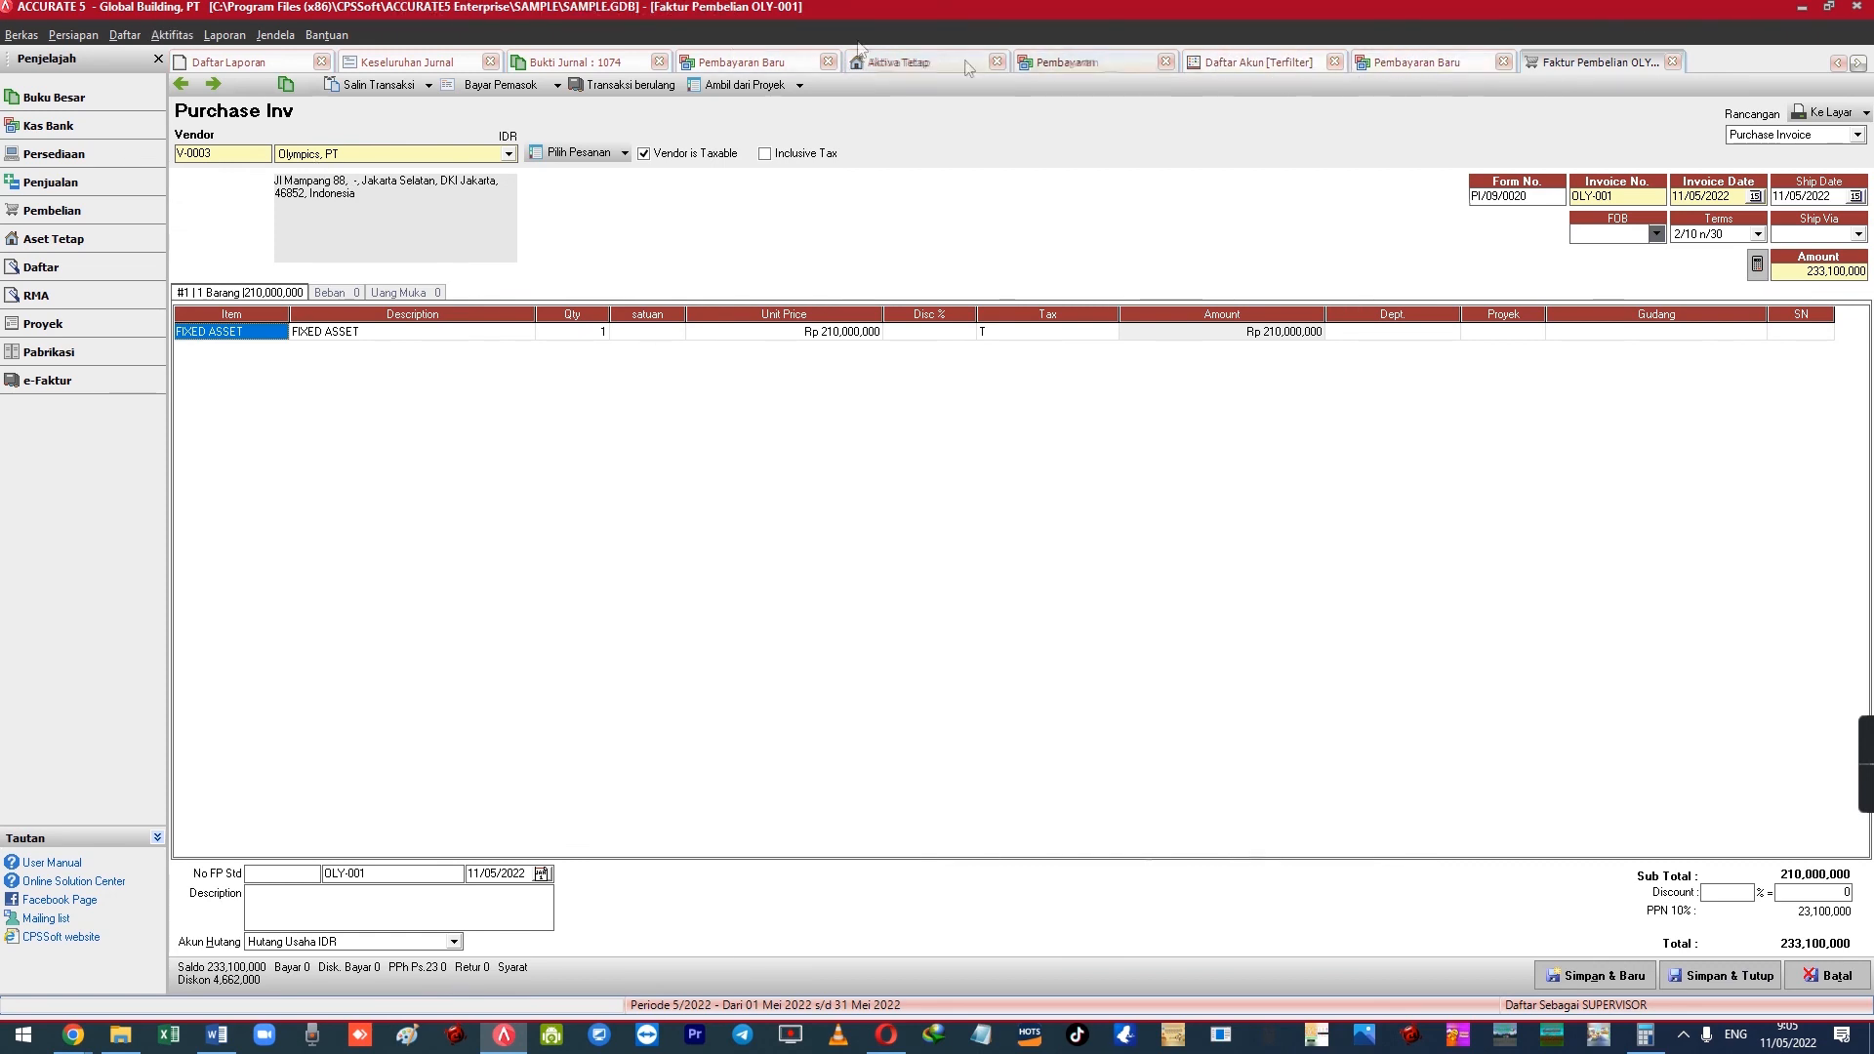
# Create a new fixed asset of type Mesin described 'Mesin Excavator X-120', quantity 1
pyautogui.click(172, 35)
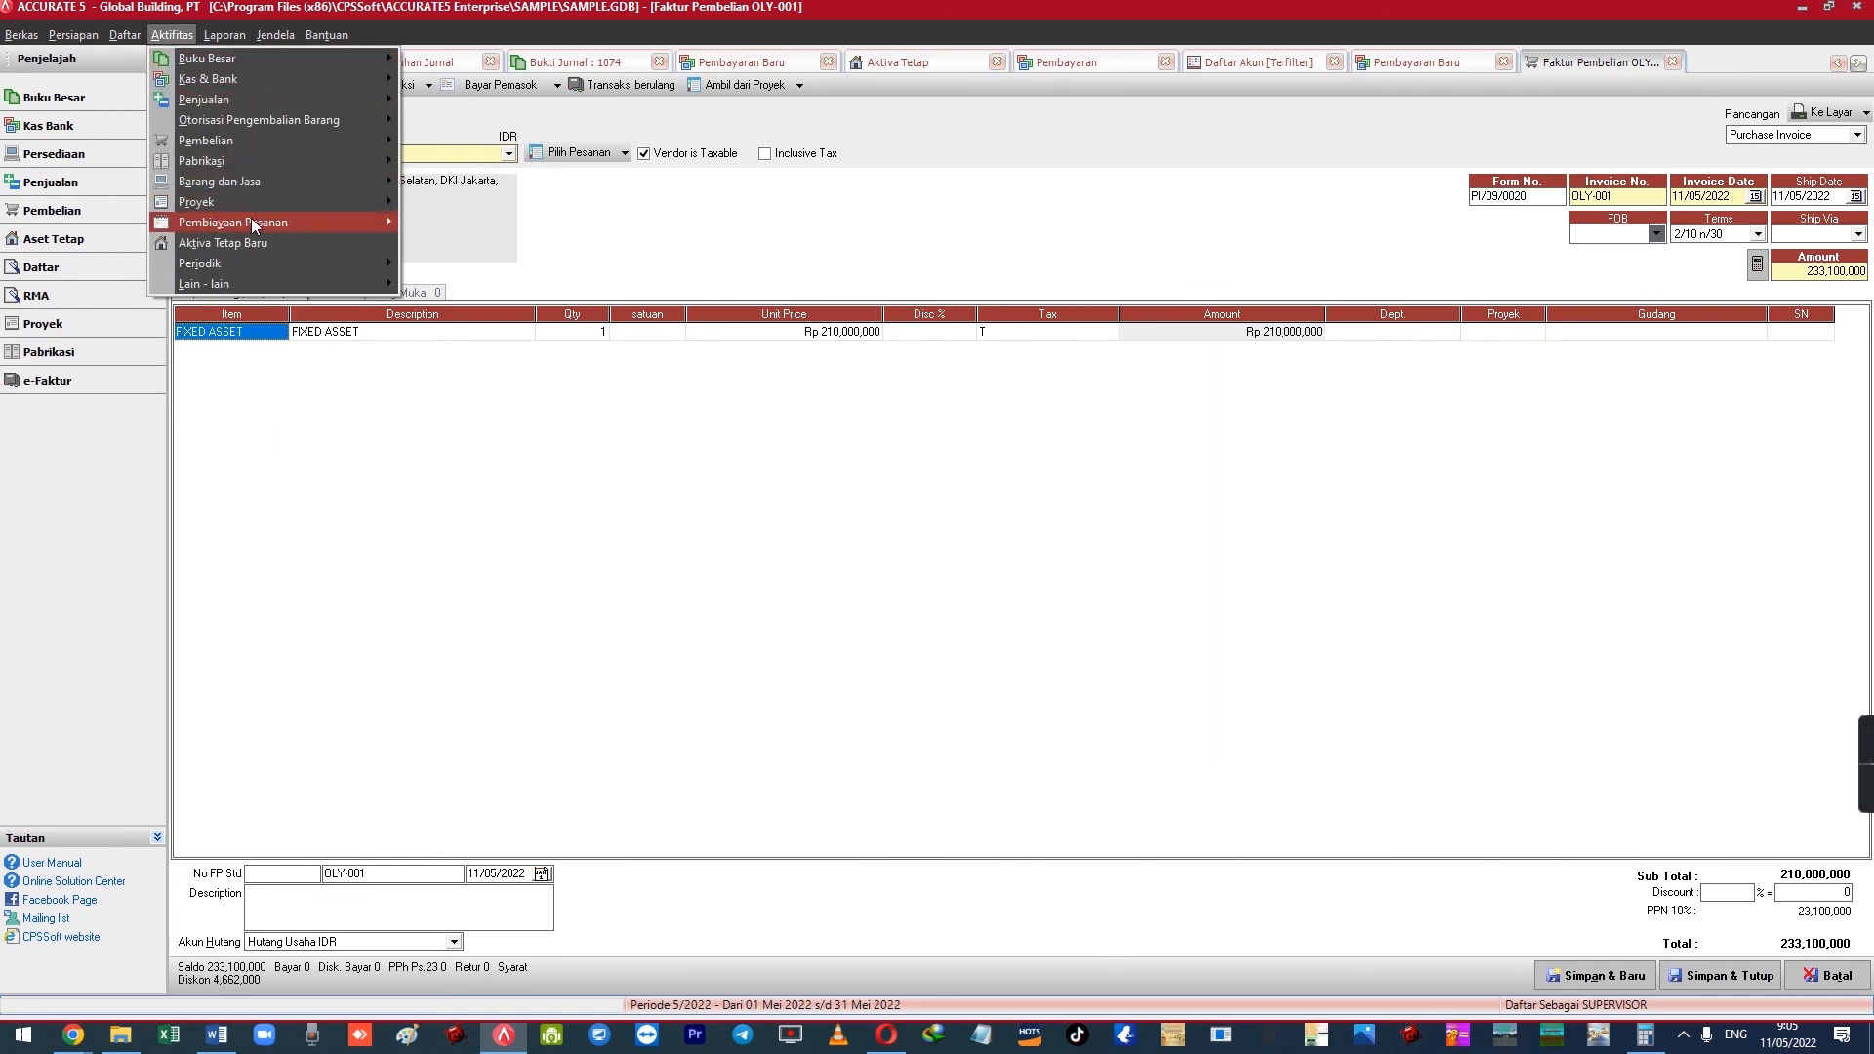
pyautogui.click(271, 243)
pyautogui.click(390, 143)
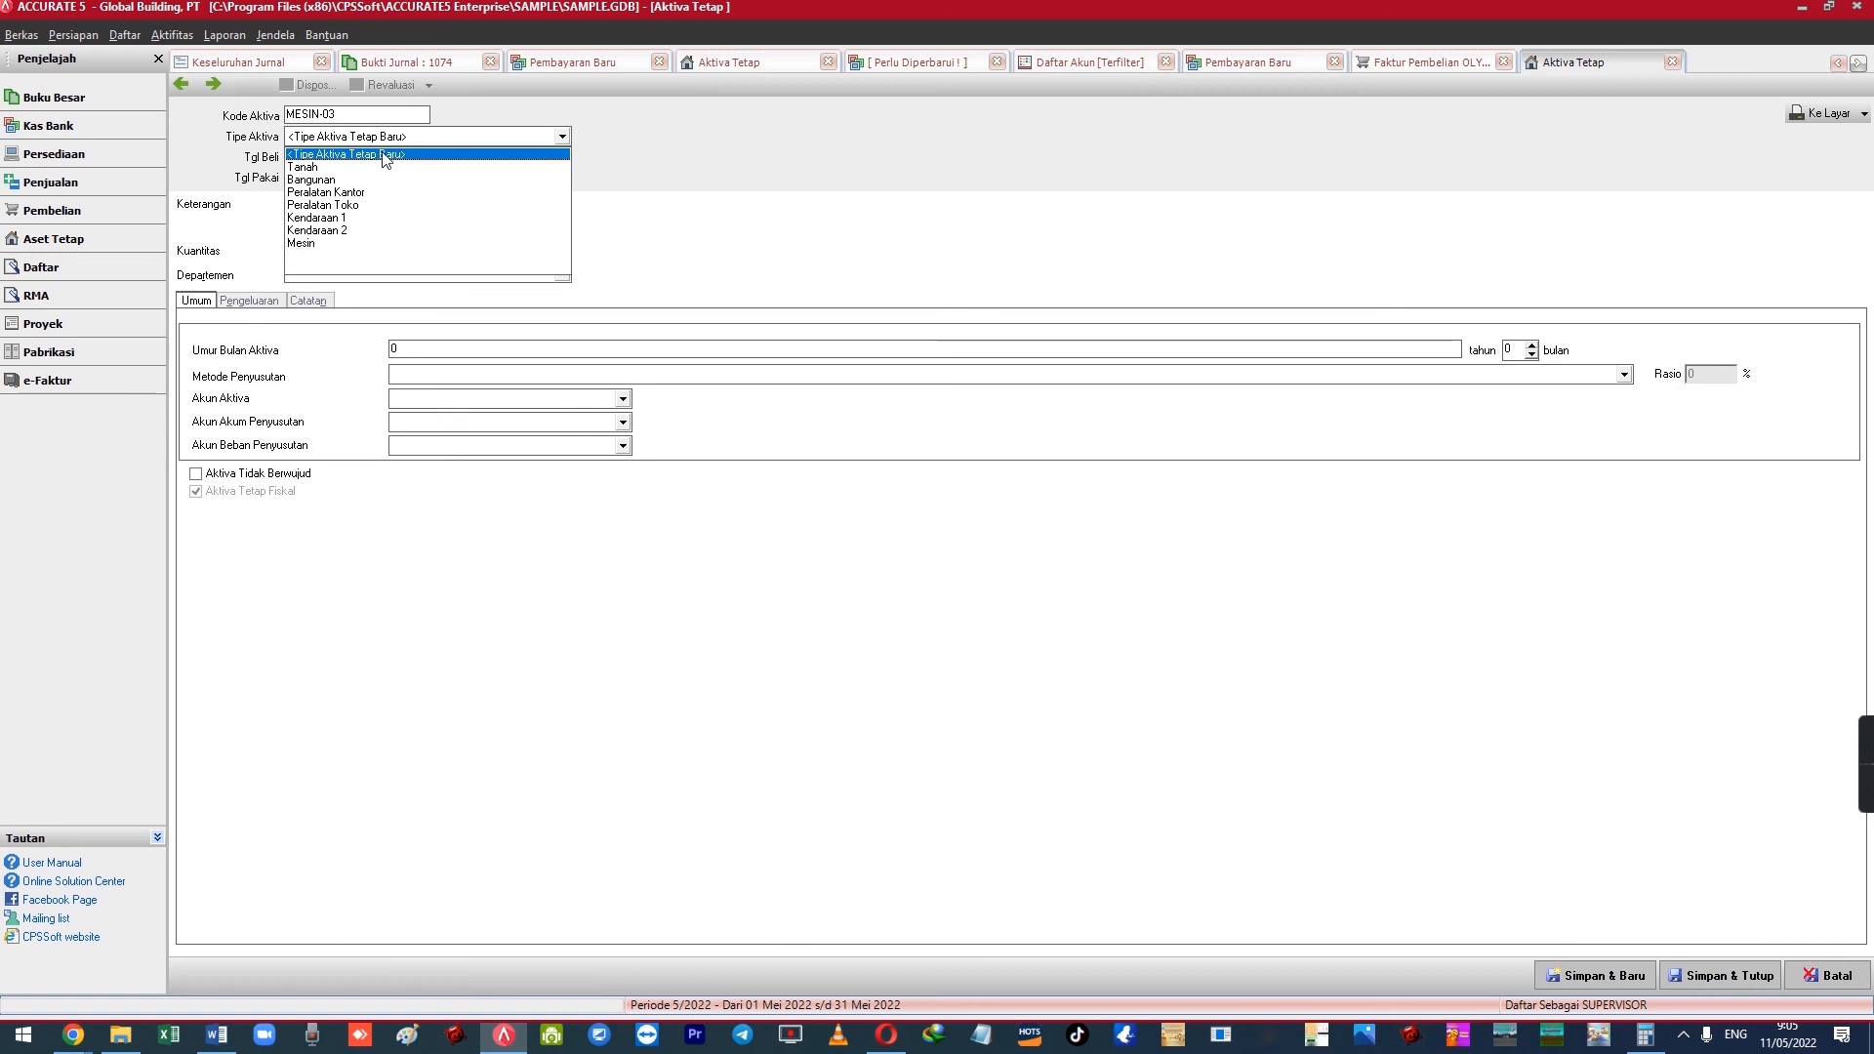
pyautogui.click(332, 248)
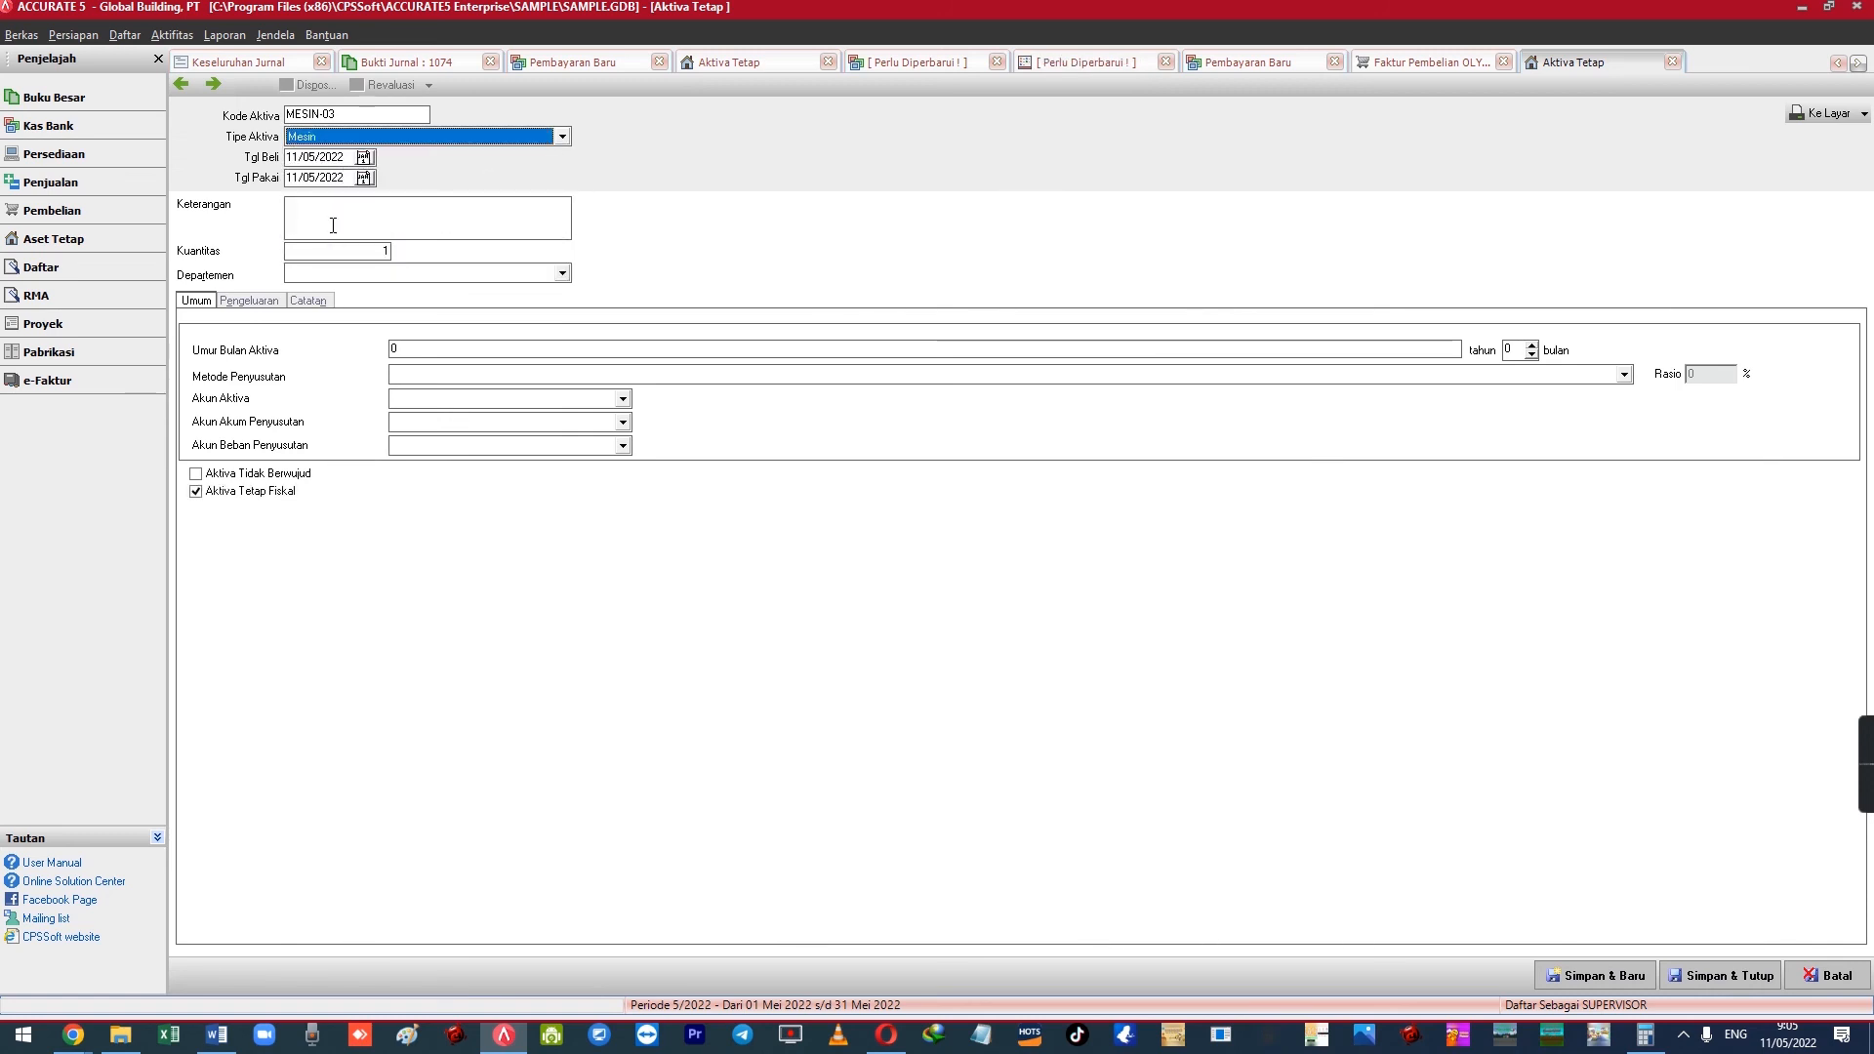
pyautogui.click(344, 223)
pyautogui.write('Mes')
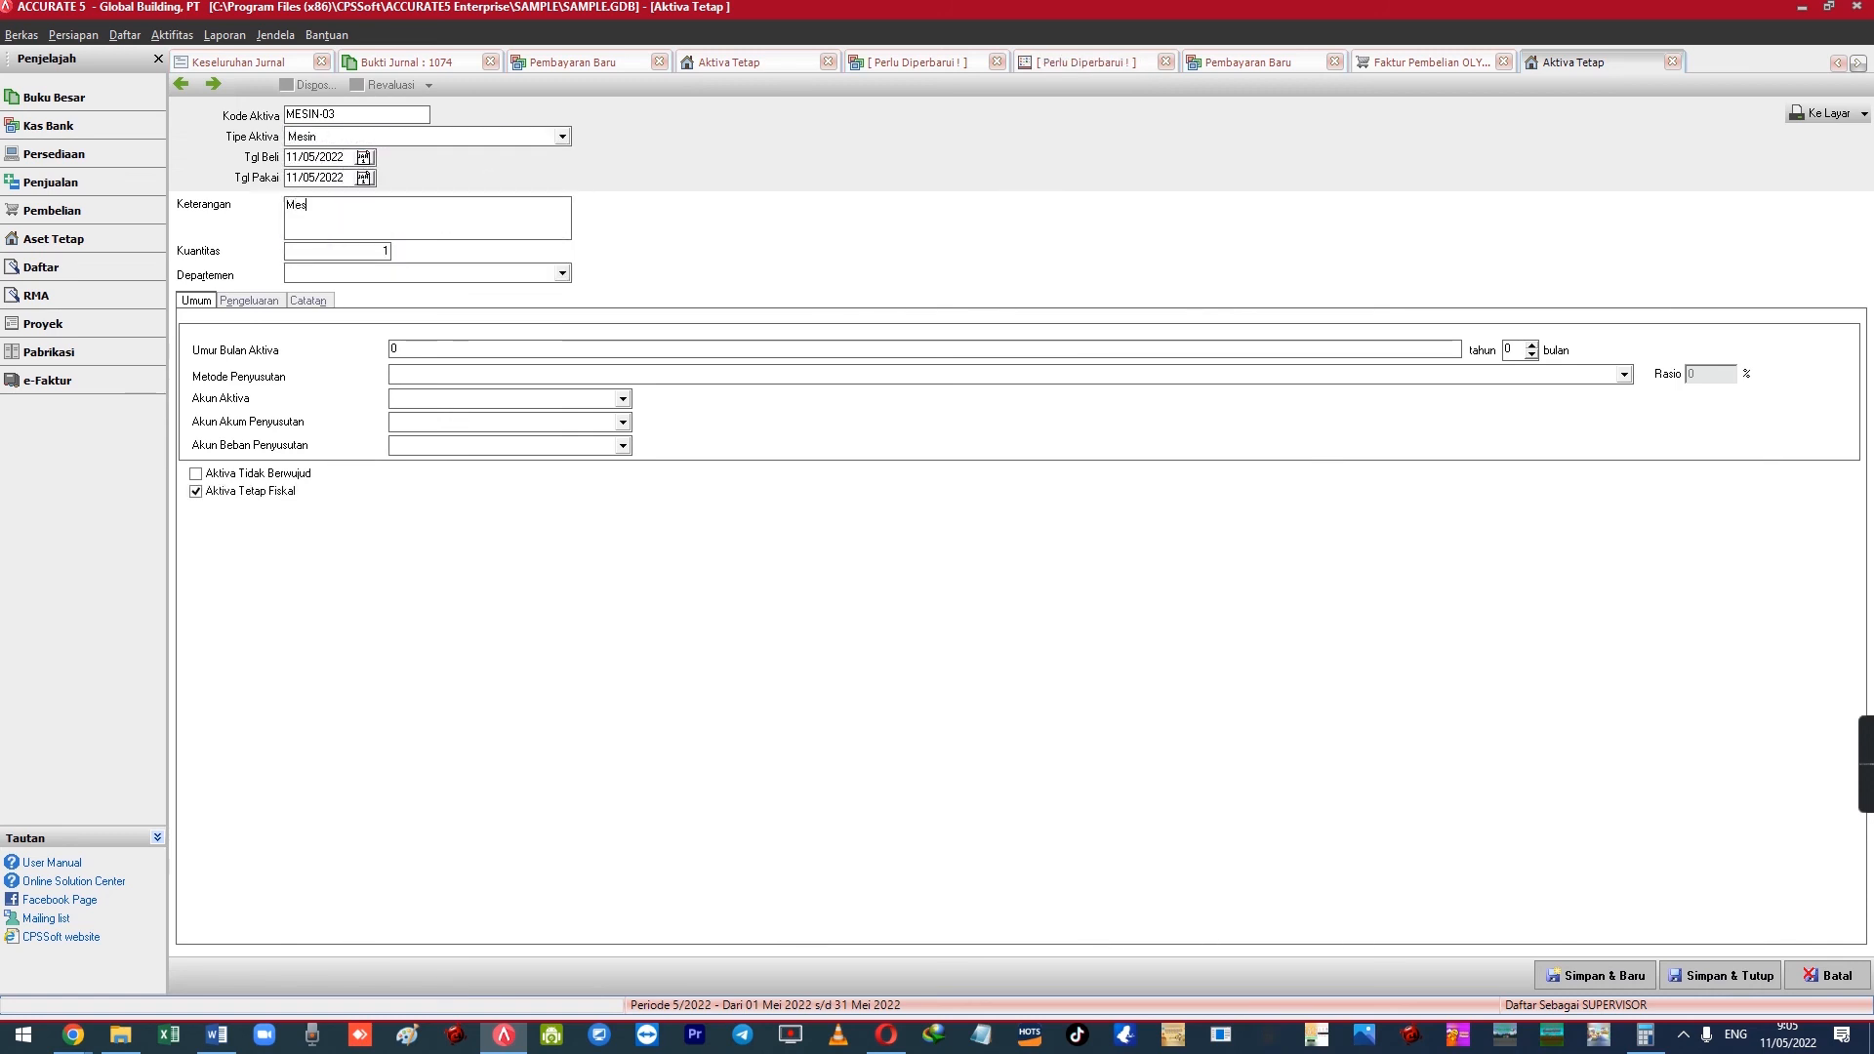
pyautogui.write('in Excavator ')
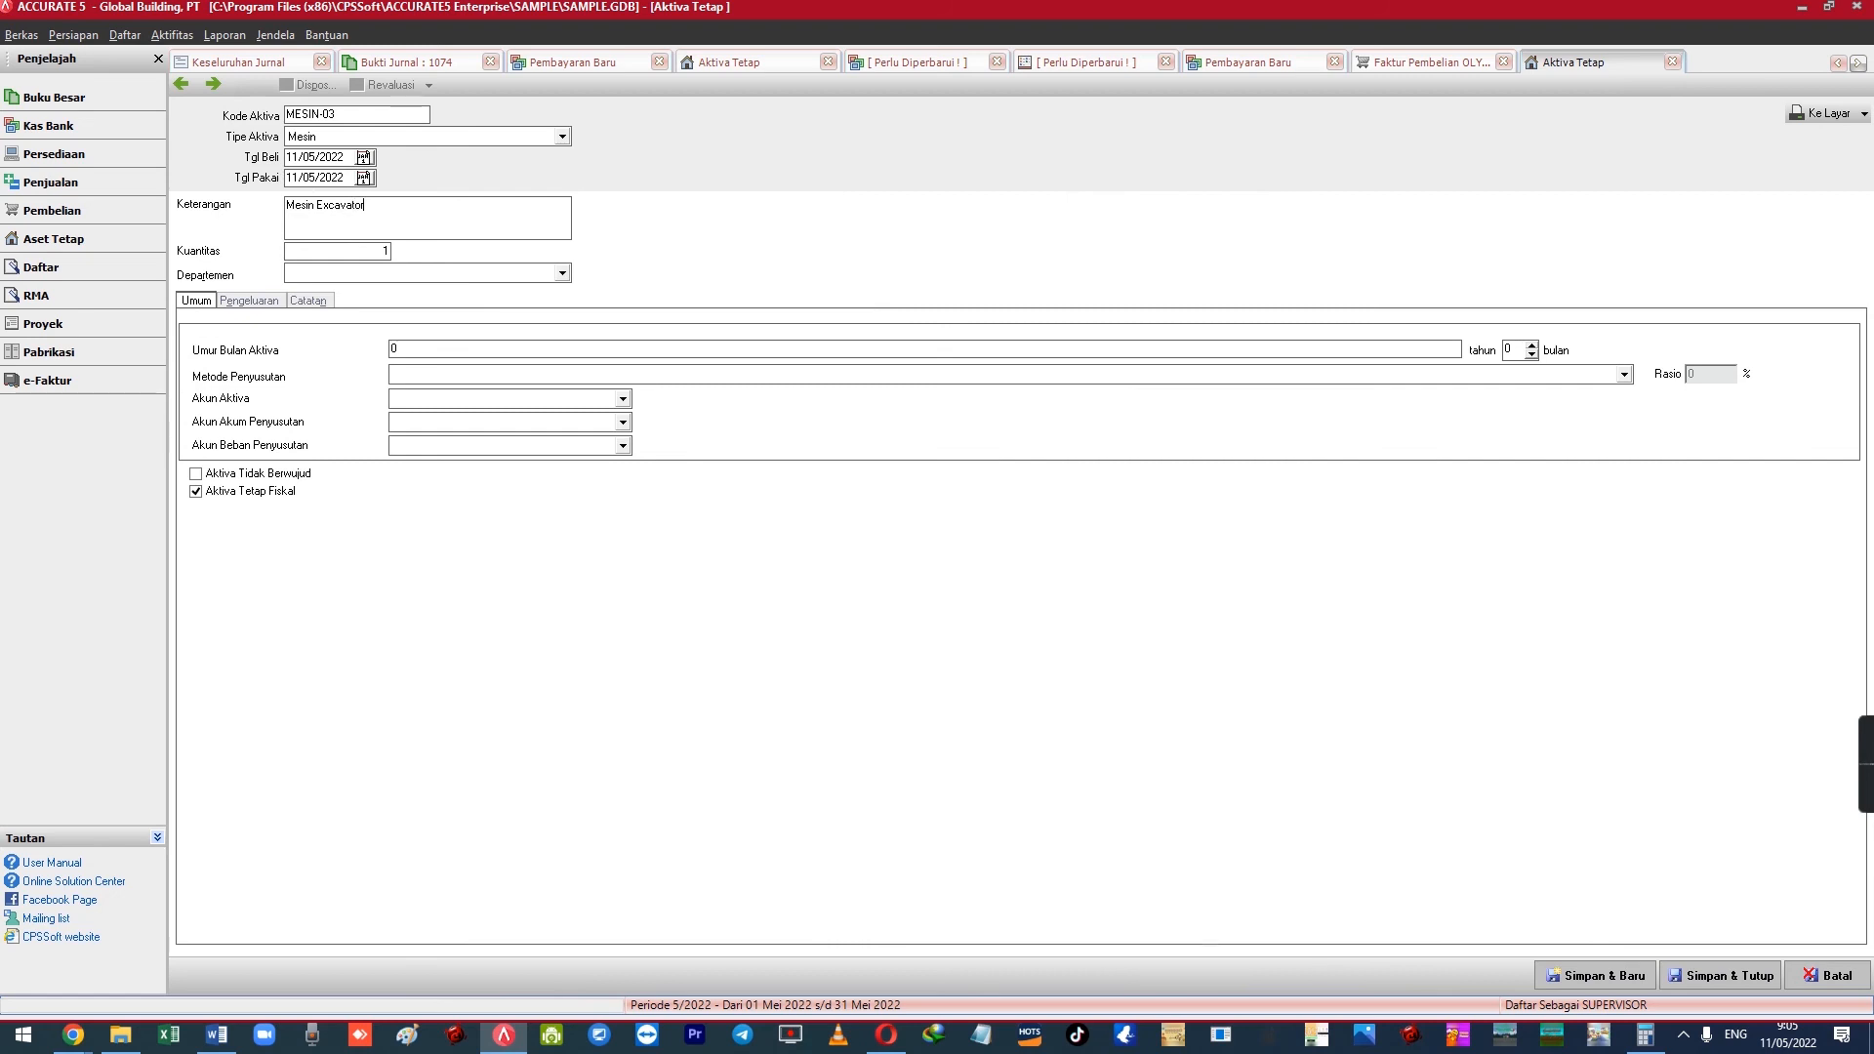
pyautogui.write('X-120')
pyautogui.press('Tab')
pyautogui.press('Tab')
# Give it 16-month straight-line depreciation with Kendaraan asset, accumulated and Beban Penyusutan Kendaraan accounts
pyautogui.press('Tab')
pyautogui.write('1')
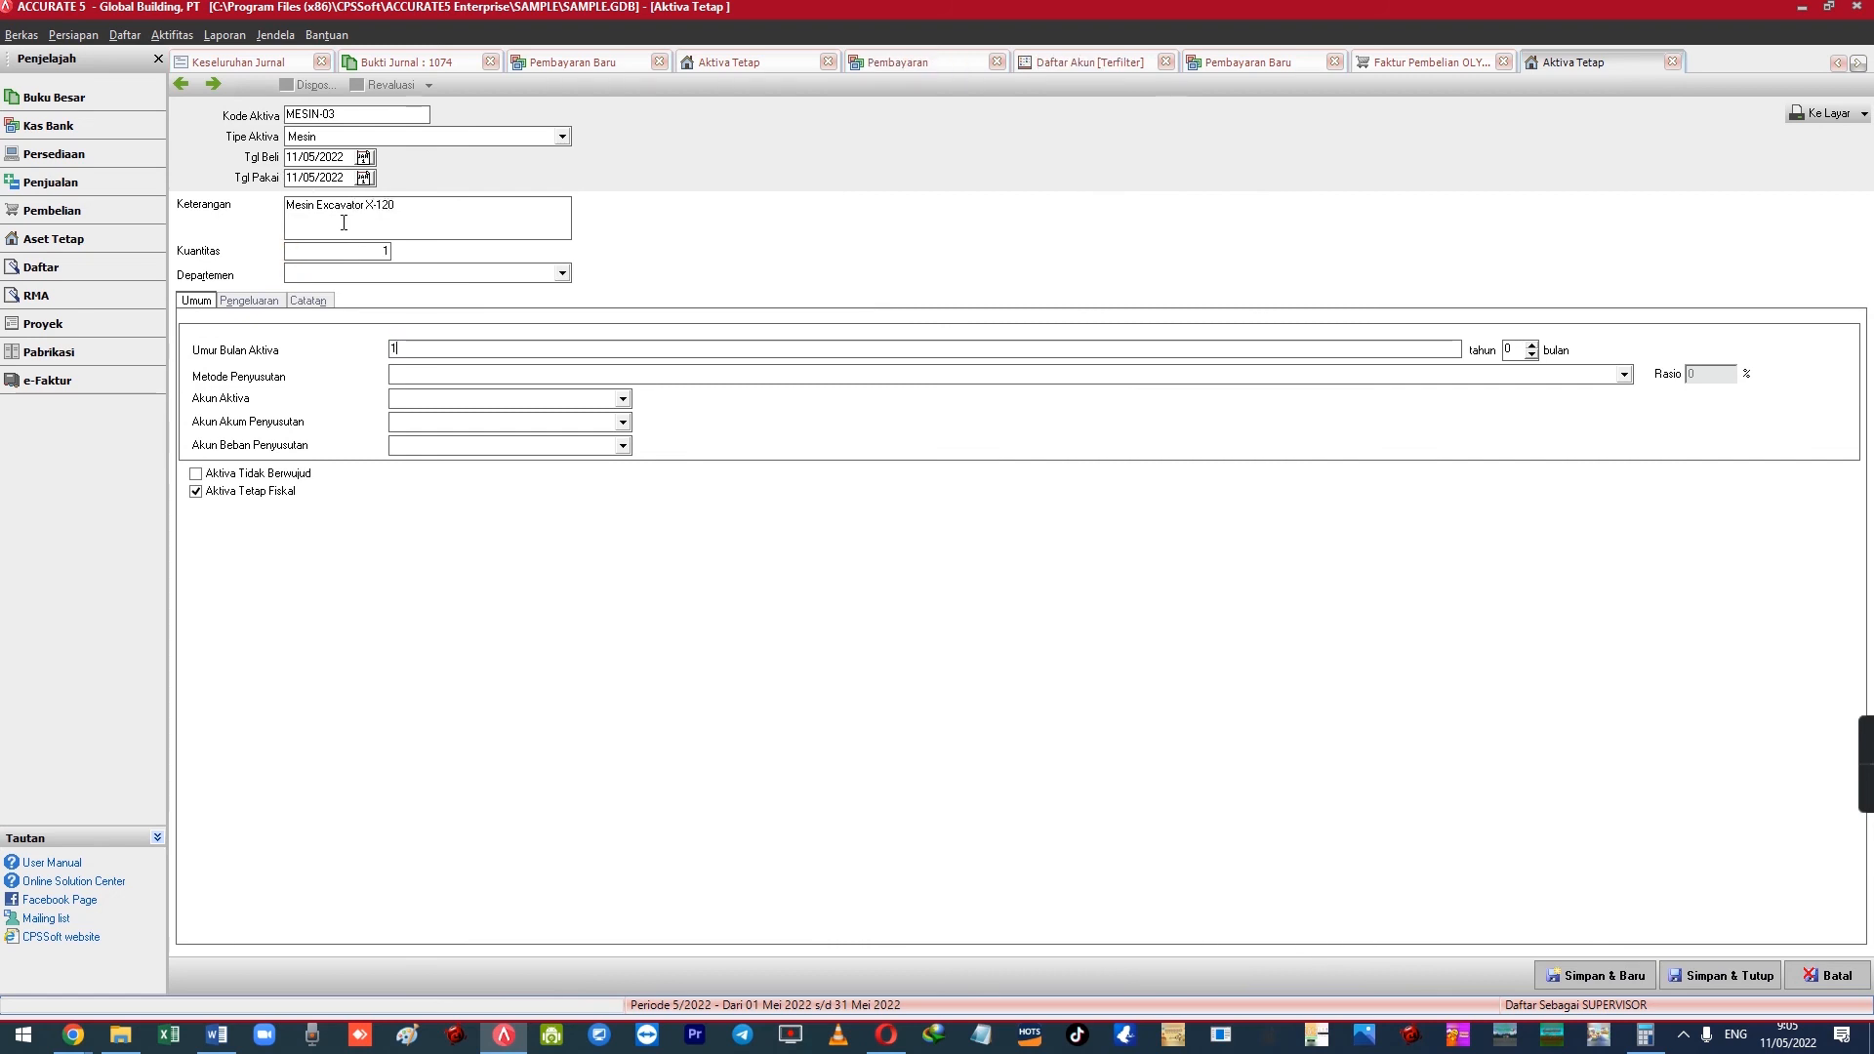
pyautogui.press('Tab')
pyautogui.press('Tab')
pyautogui.press('Down')
pyautogui.press('Down')
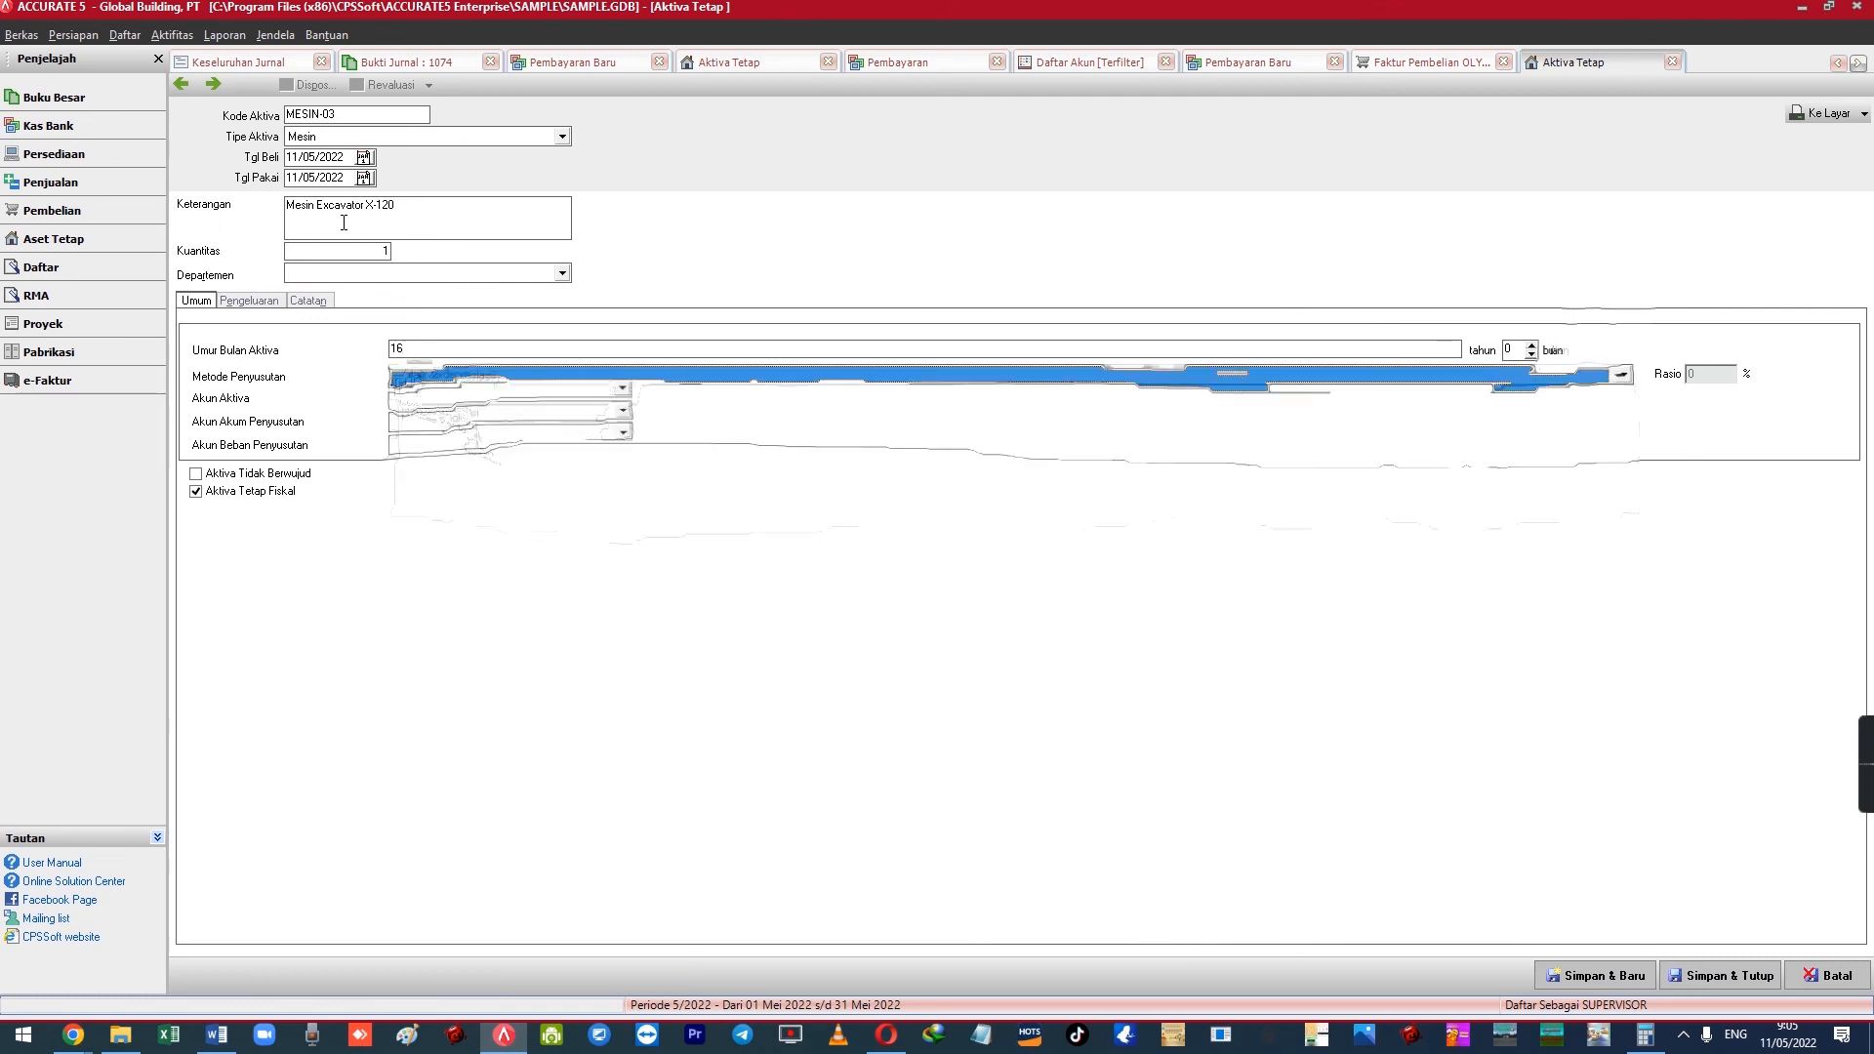
pyautogui.press('Return')
pyautogui.press('Tab')
pyautogui.press('Down')
pyautogui.press('Down')
pyautogui.press('Down')
pyautogui.press('Down')
pyautogui.press('Down')
pyautogui.press('Down')
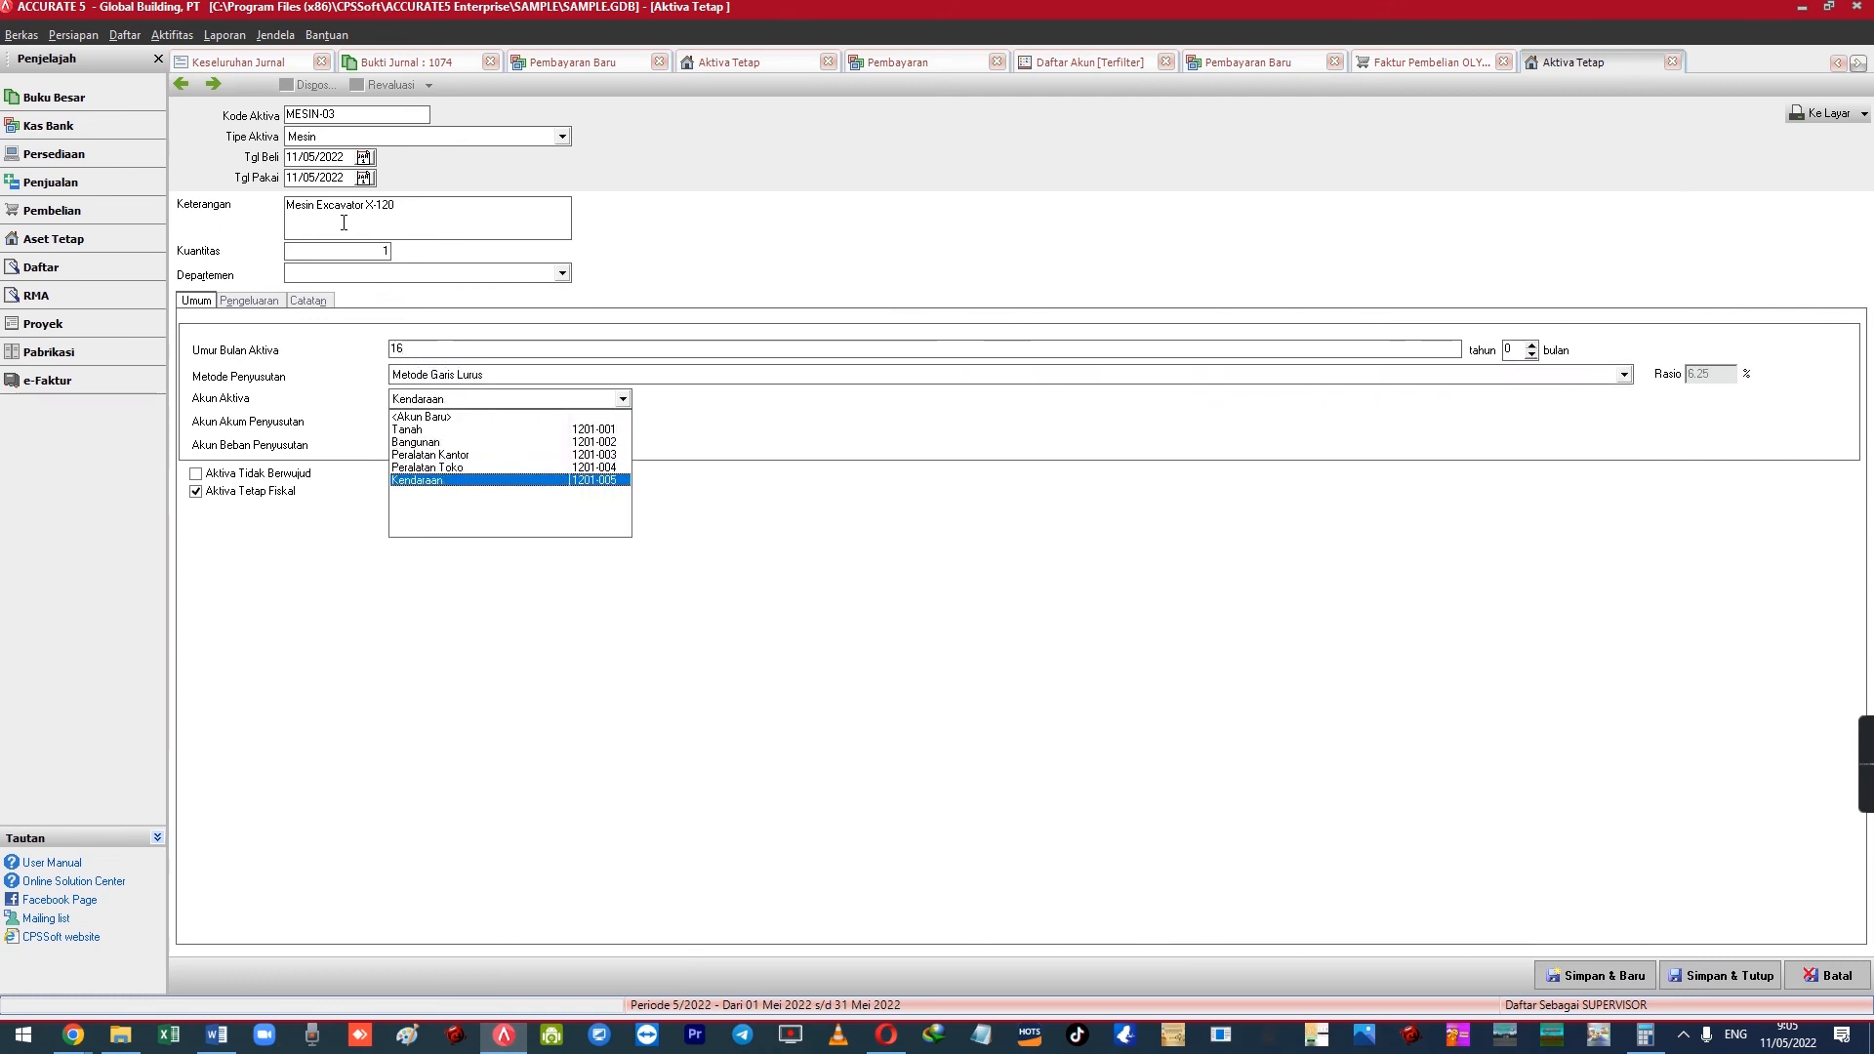
pyautogui.press('Return')
pyautogui.press('Tab')
pyautogui.press('Down')
pyautogui.press('Down')
pyautogui.press('Down')
pyautogui.press('Down')
pyautogui.press('Down')
pyautogui.press('Tab')
pyautogui.press('Down')
pyautogui.press('Down')
pyautogui.write('Beban Penyusutan Kendaraan')
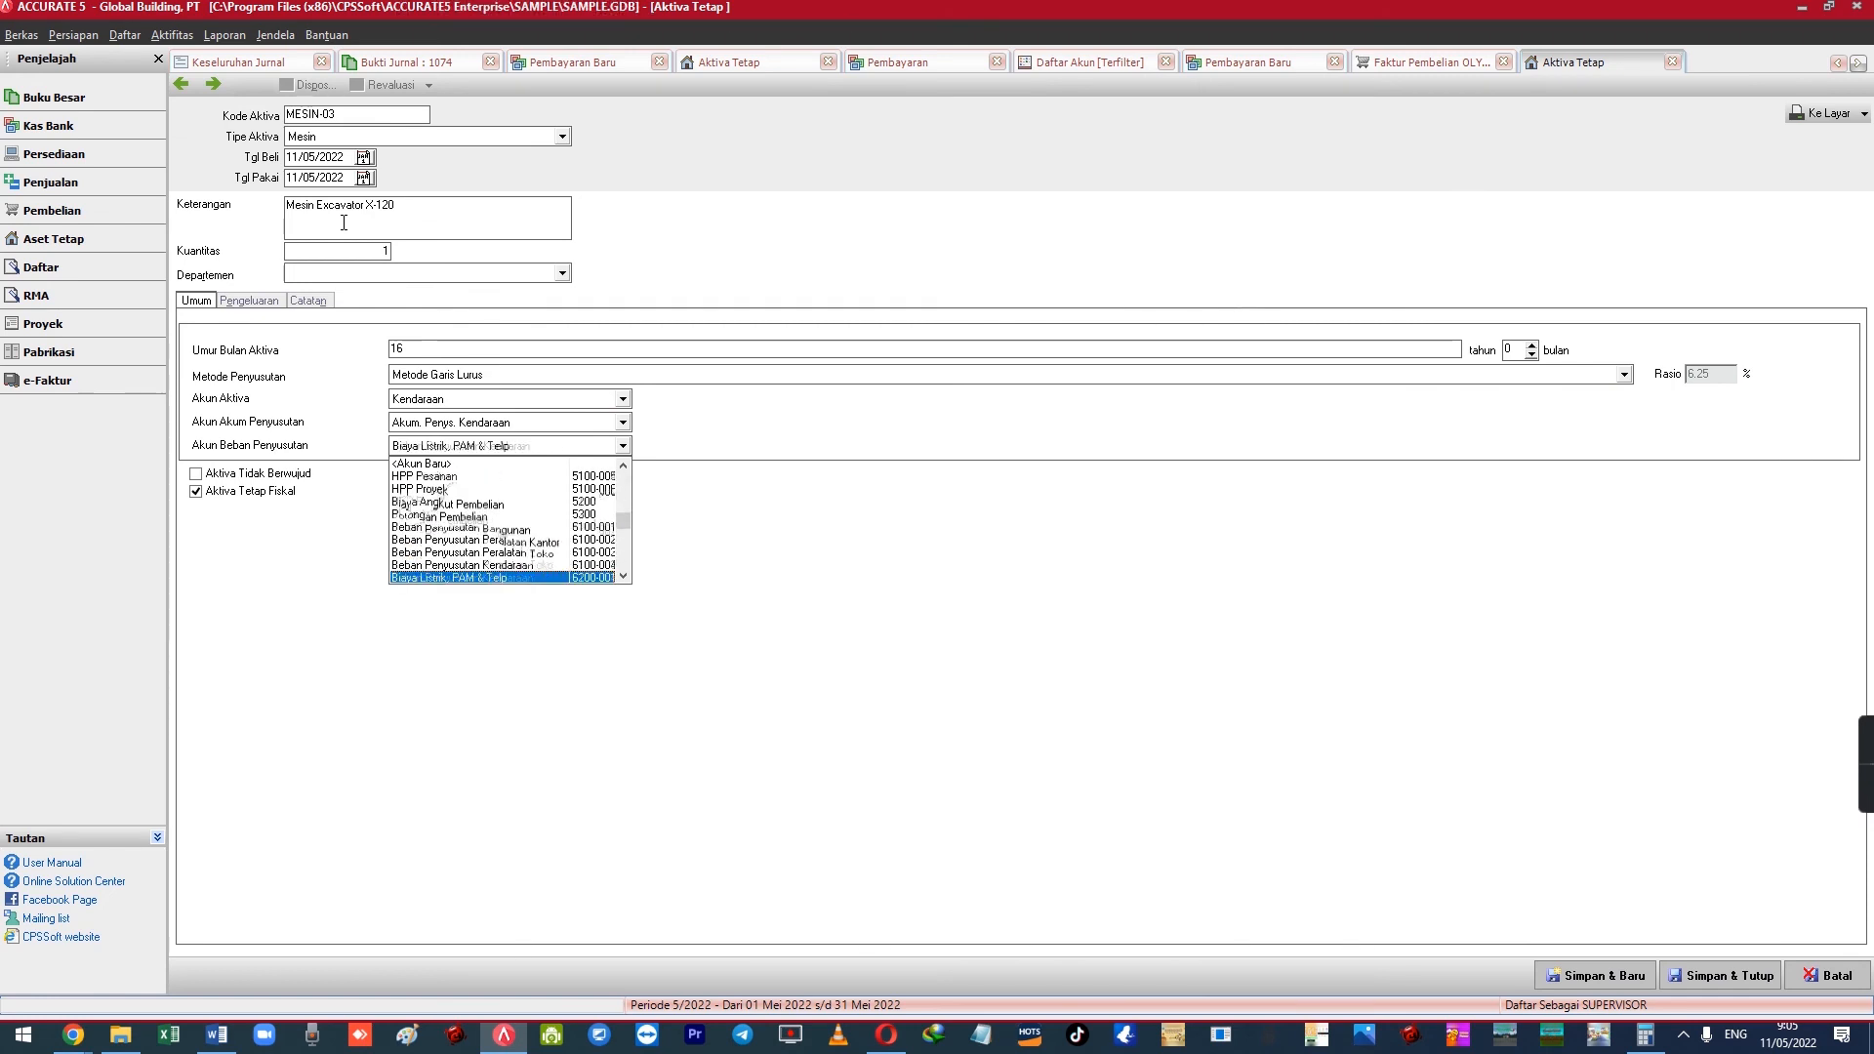
pyautogui.press('Tab')
pyautogui.click(272, 298)
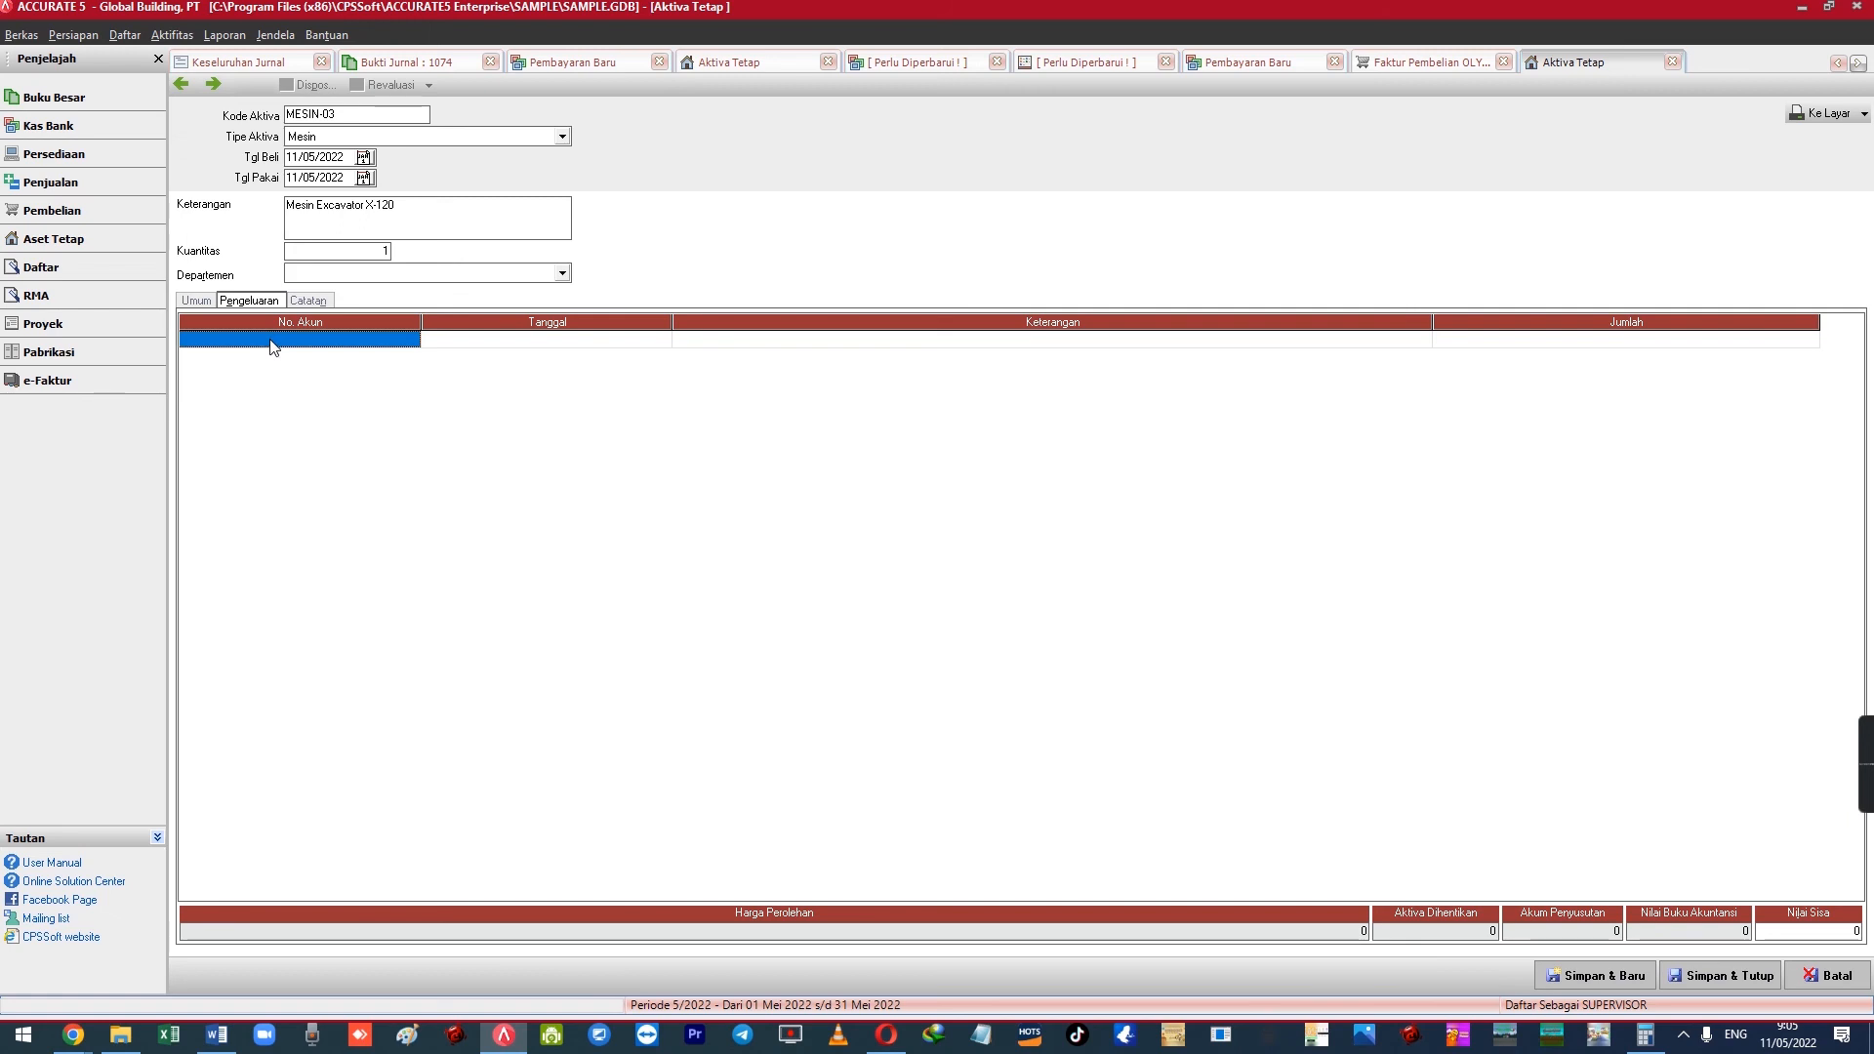
# Add a Pengeluaran line on 1112 Transaksi Aktiva Tetap and enter 2100000 as its amount
pyautogui.write('trans')
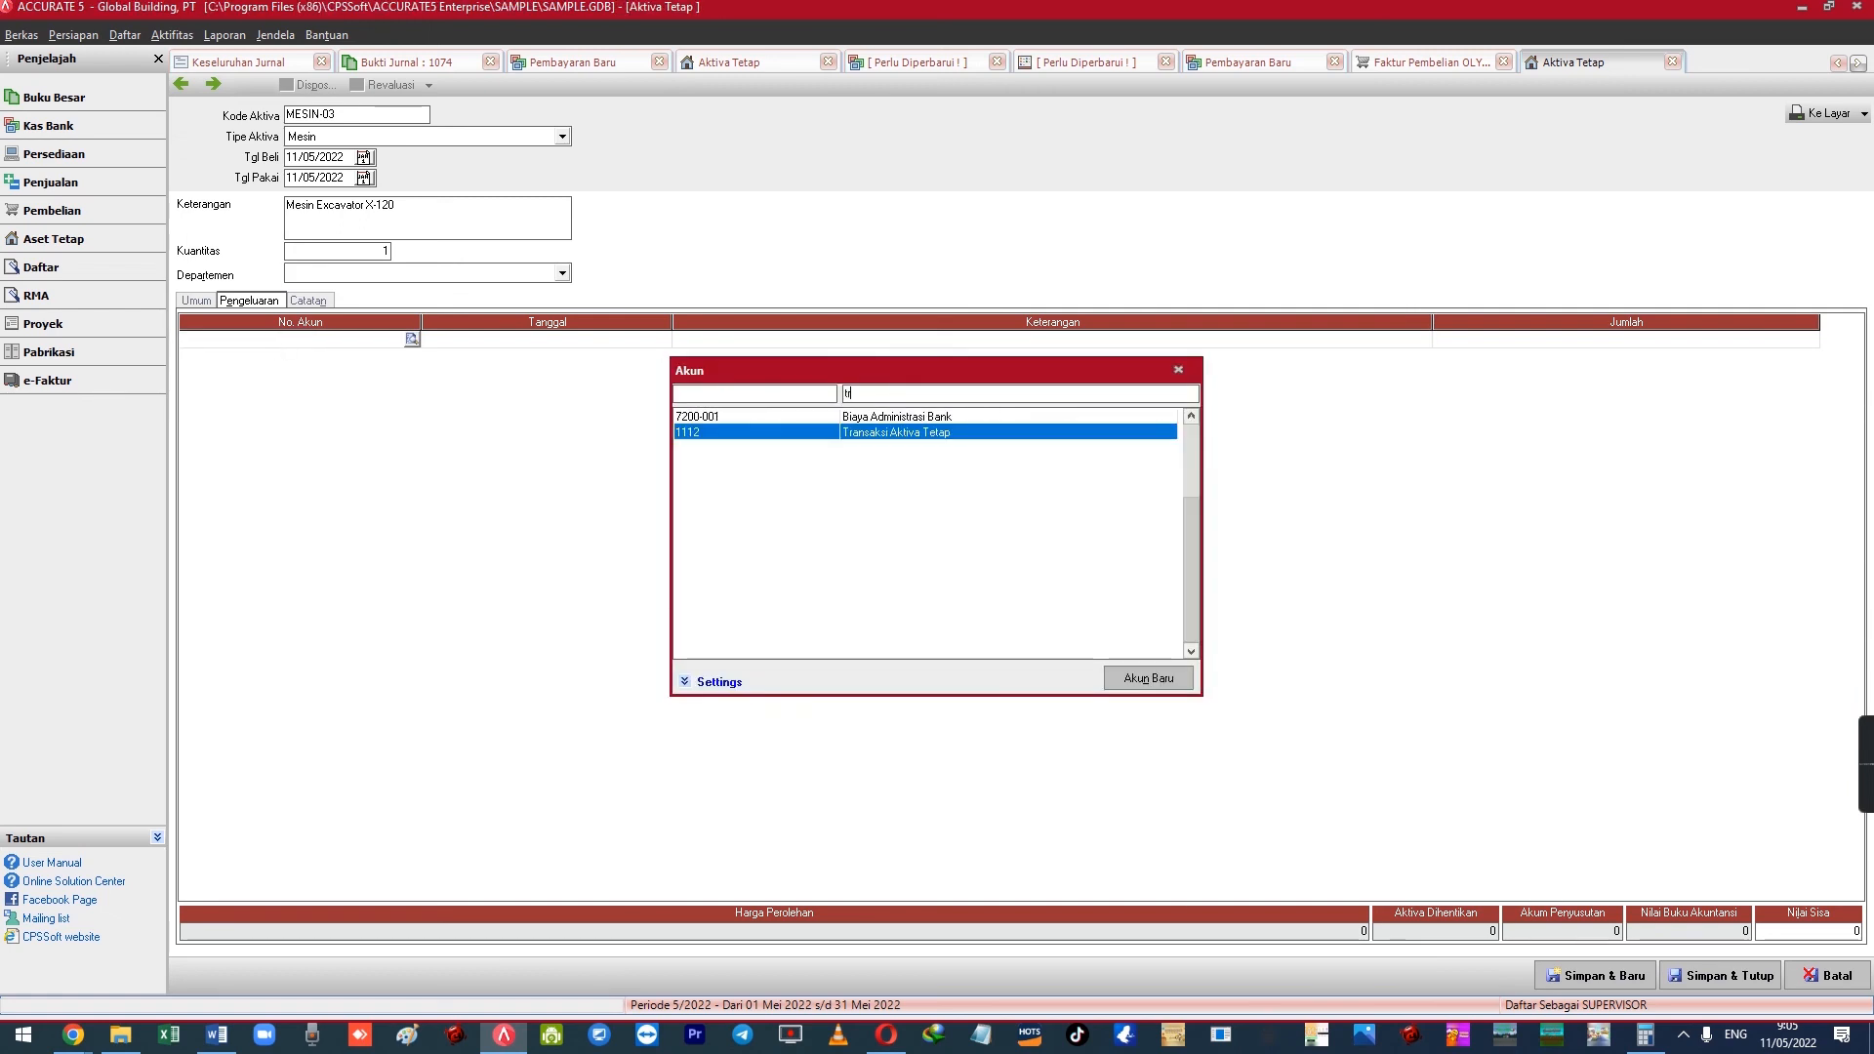
pyautogui.press('Return')
pyautogui.press('Return')
pyautogui.press('Return')
pyautogui.press('Return')
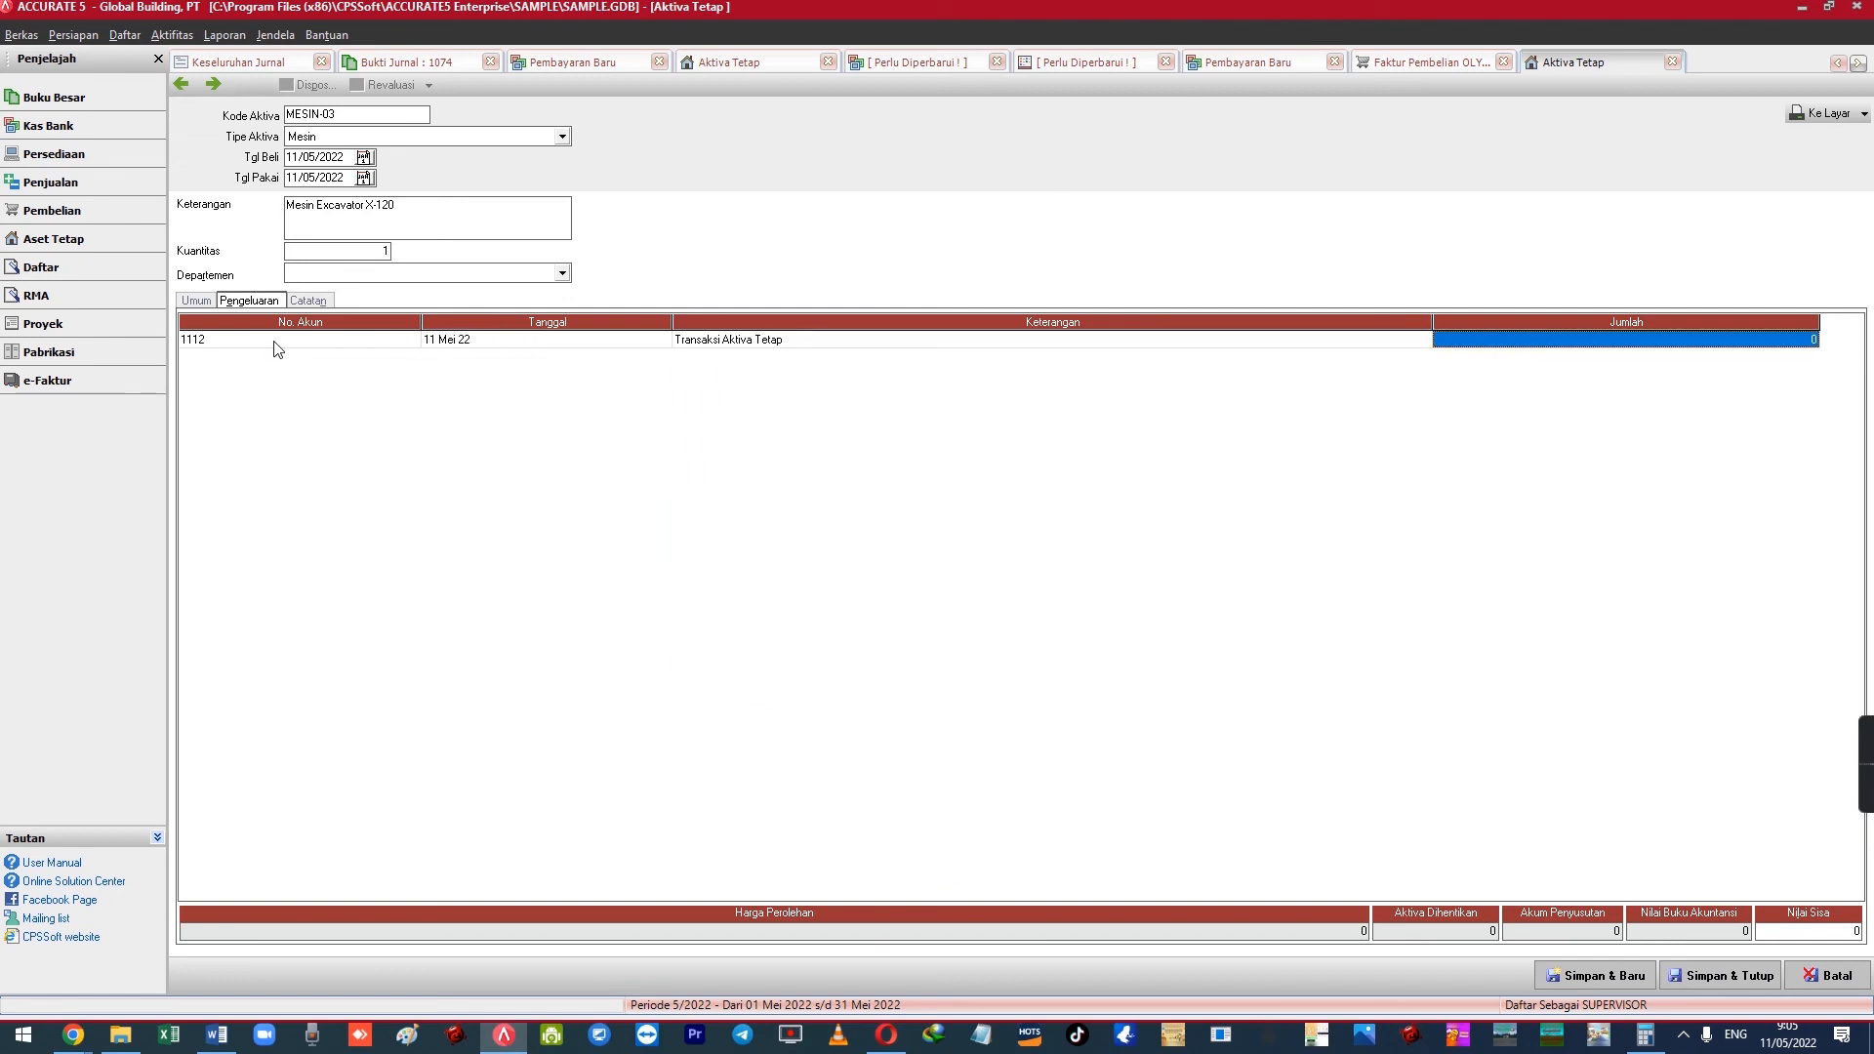
pyautogui.write('2100000')
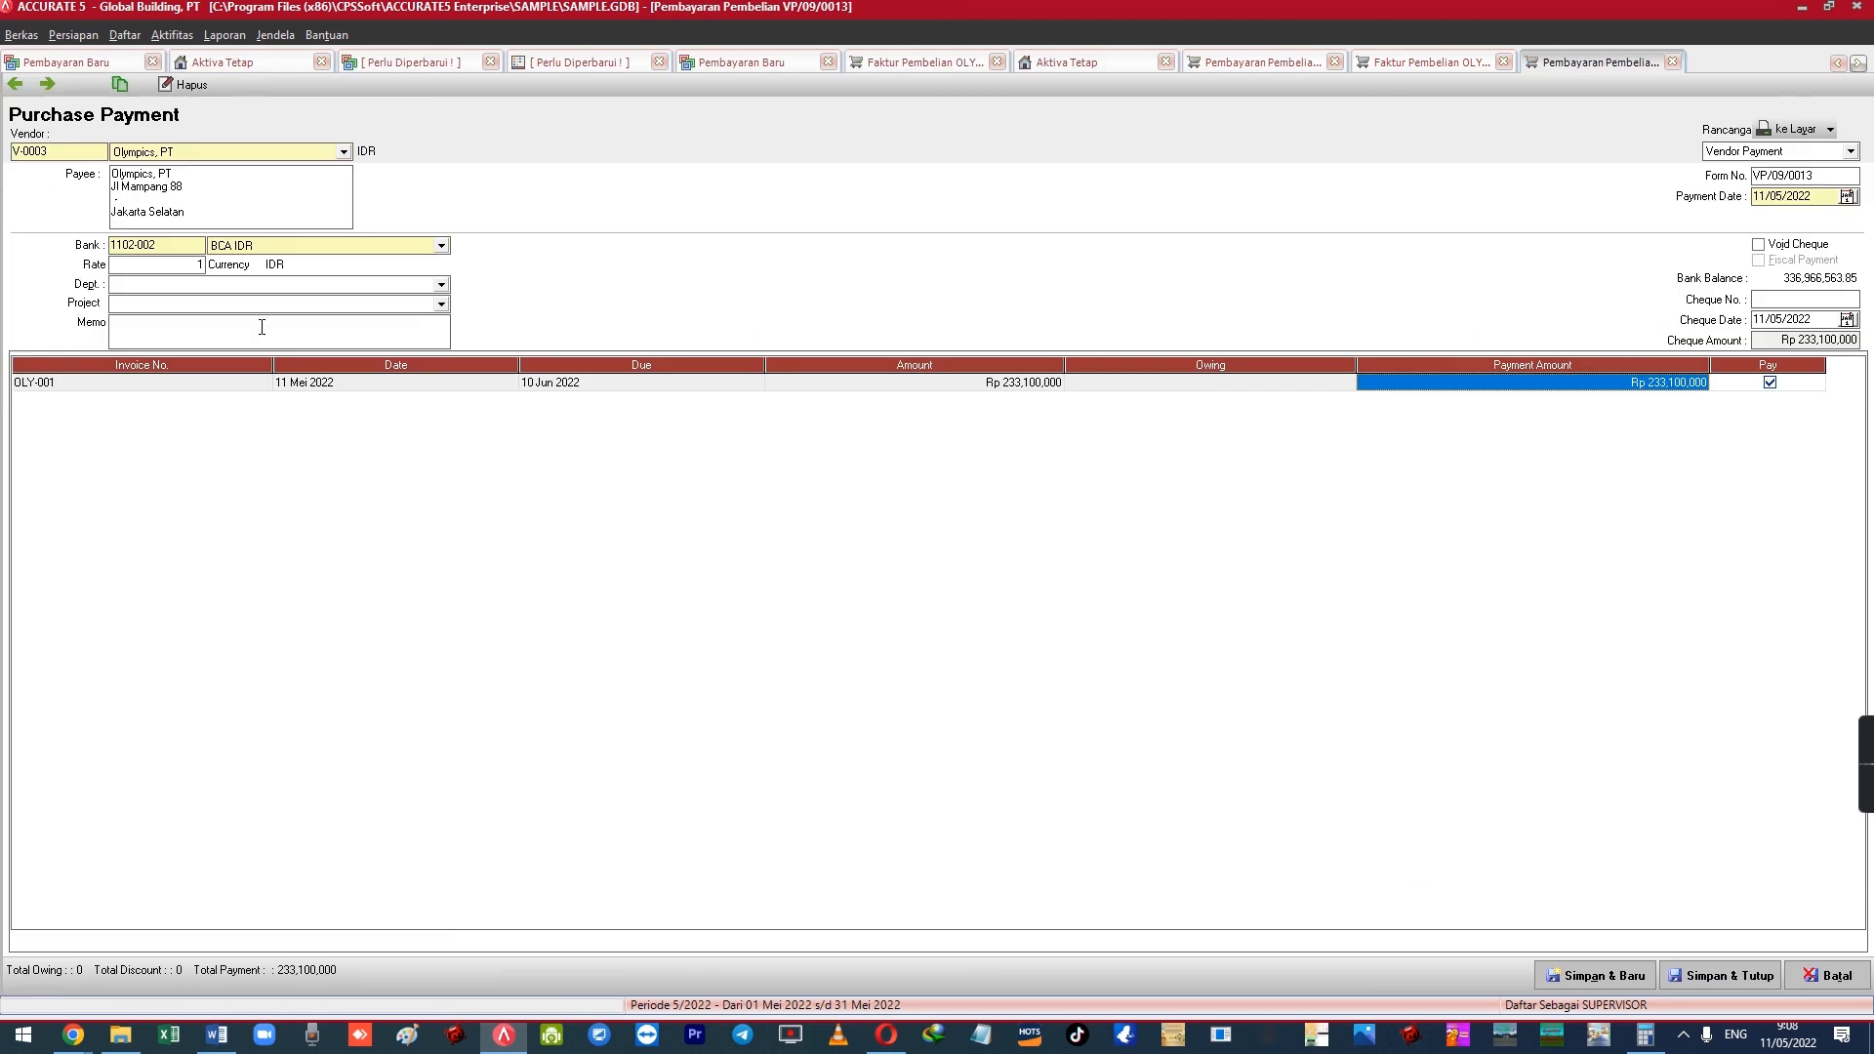
# Bring the Word document forward and highlight line 4, the credit purchase case
pyautogui.click(262, 326)
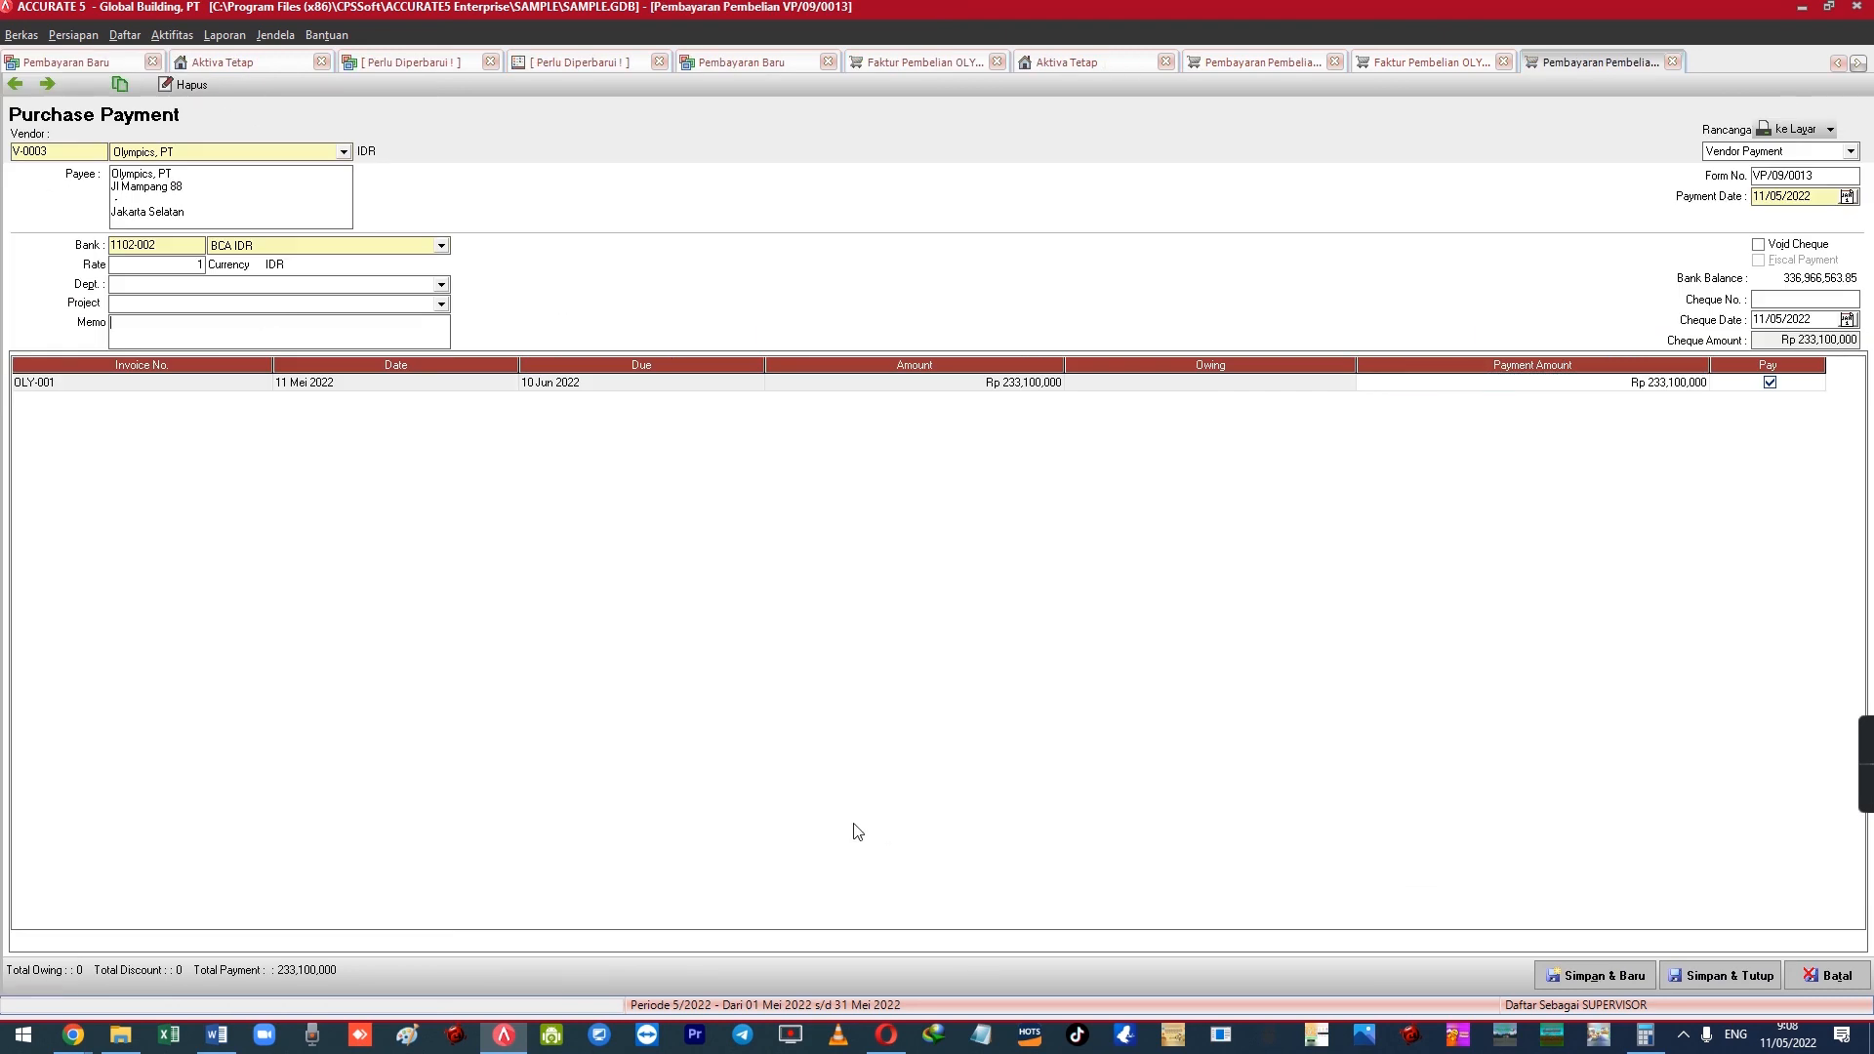
pyautogui.click(228, 1042)
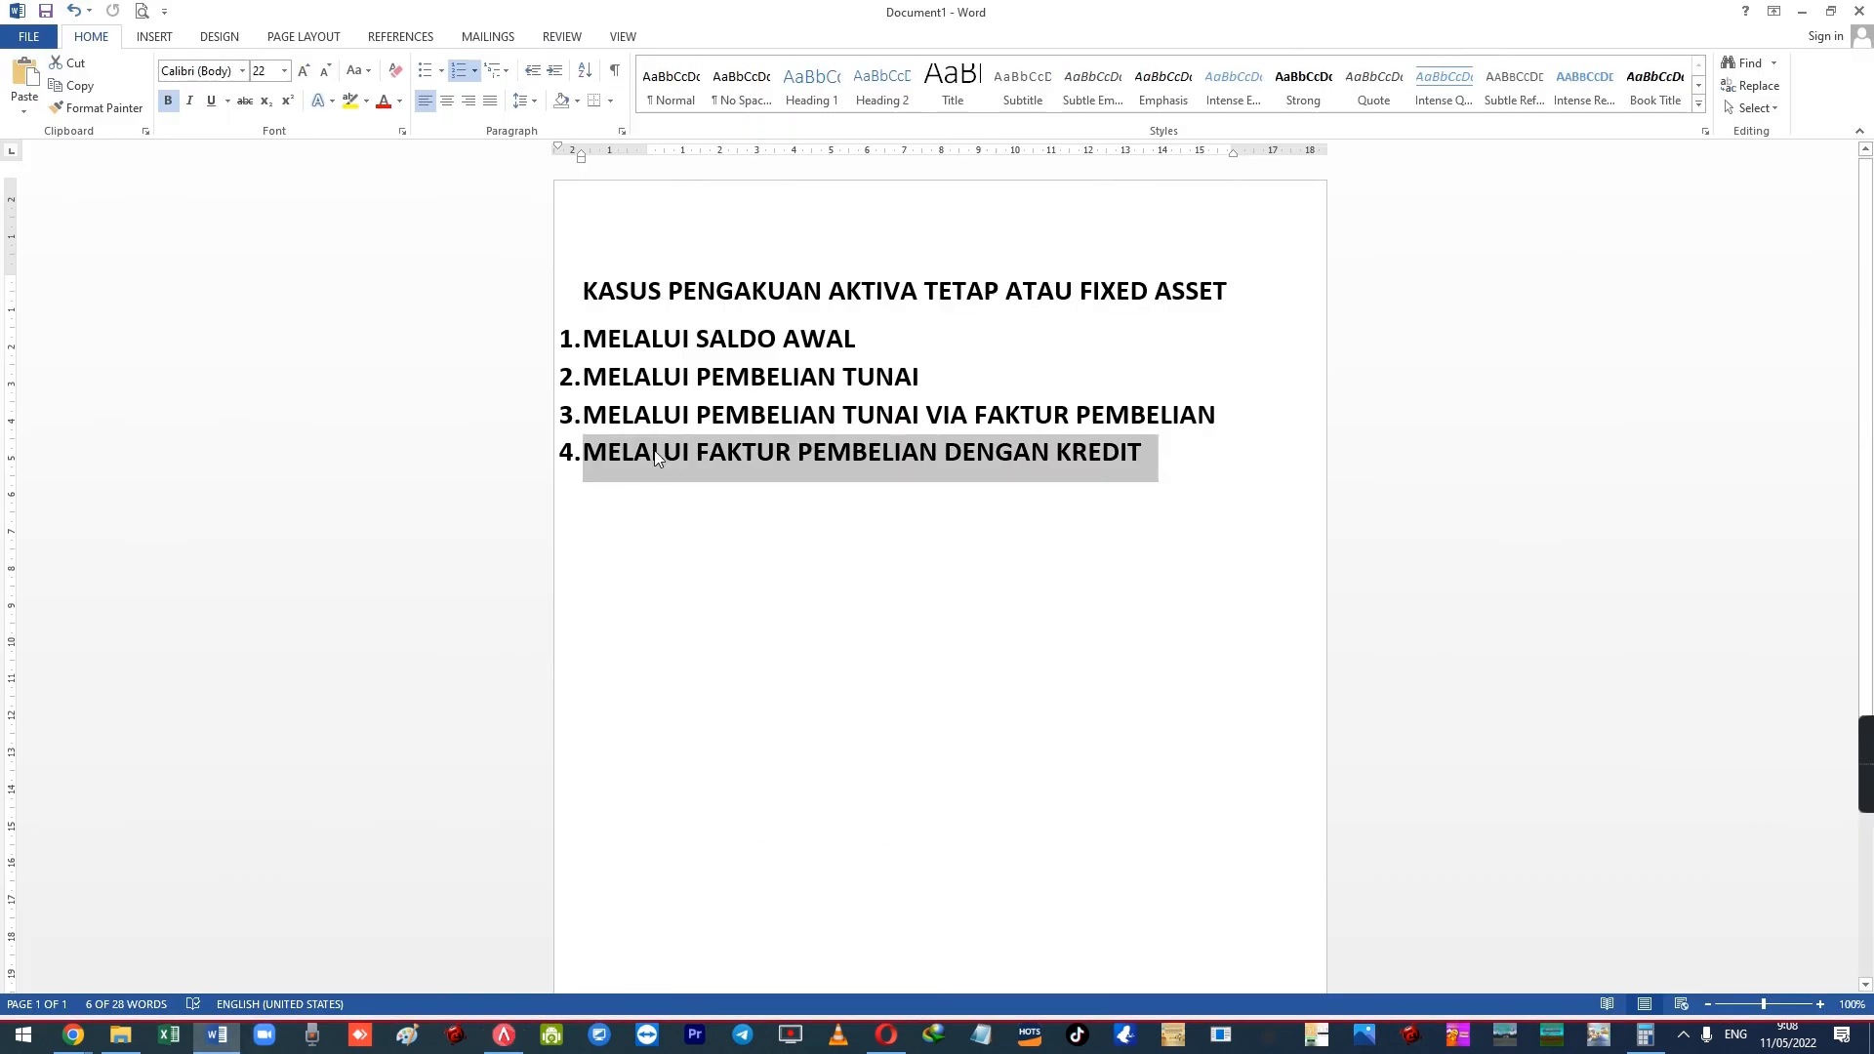
pyautogui.click(883, 465)
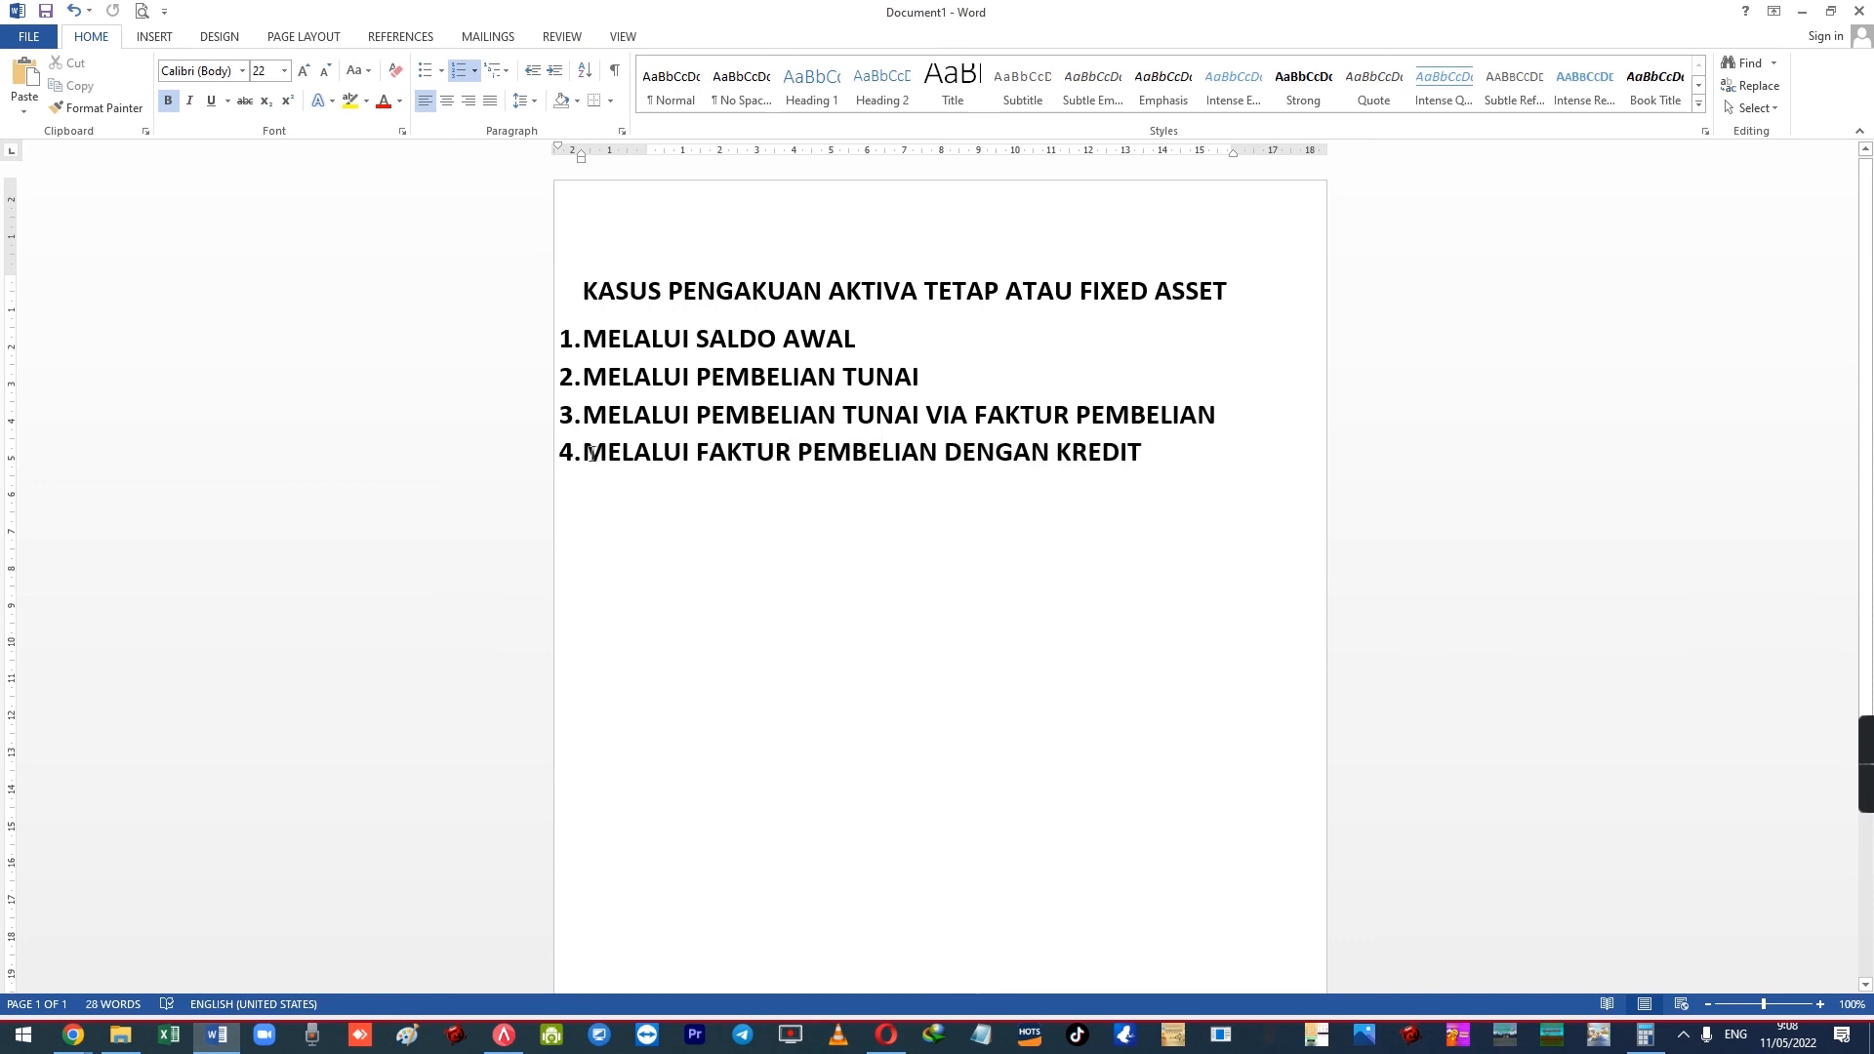
pyautogui.moveTo(585, 454); pyautogui.dragTo(1120, 465)
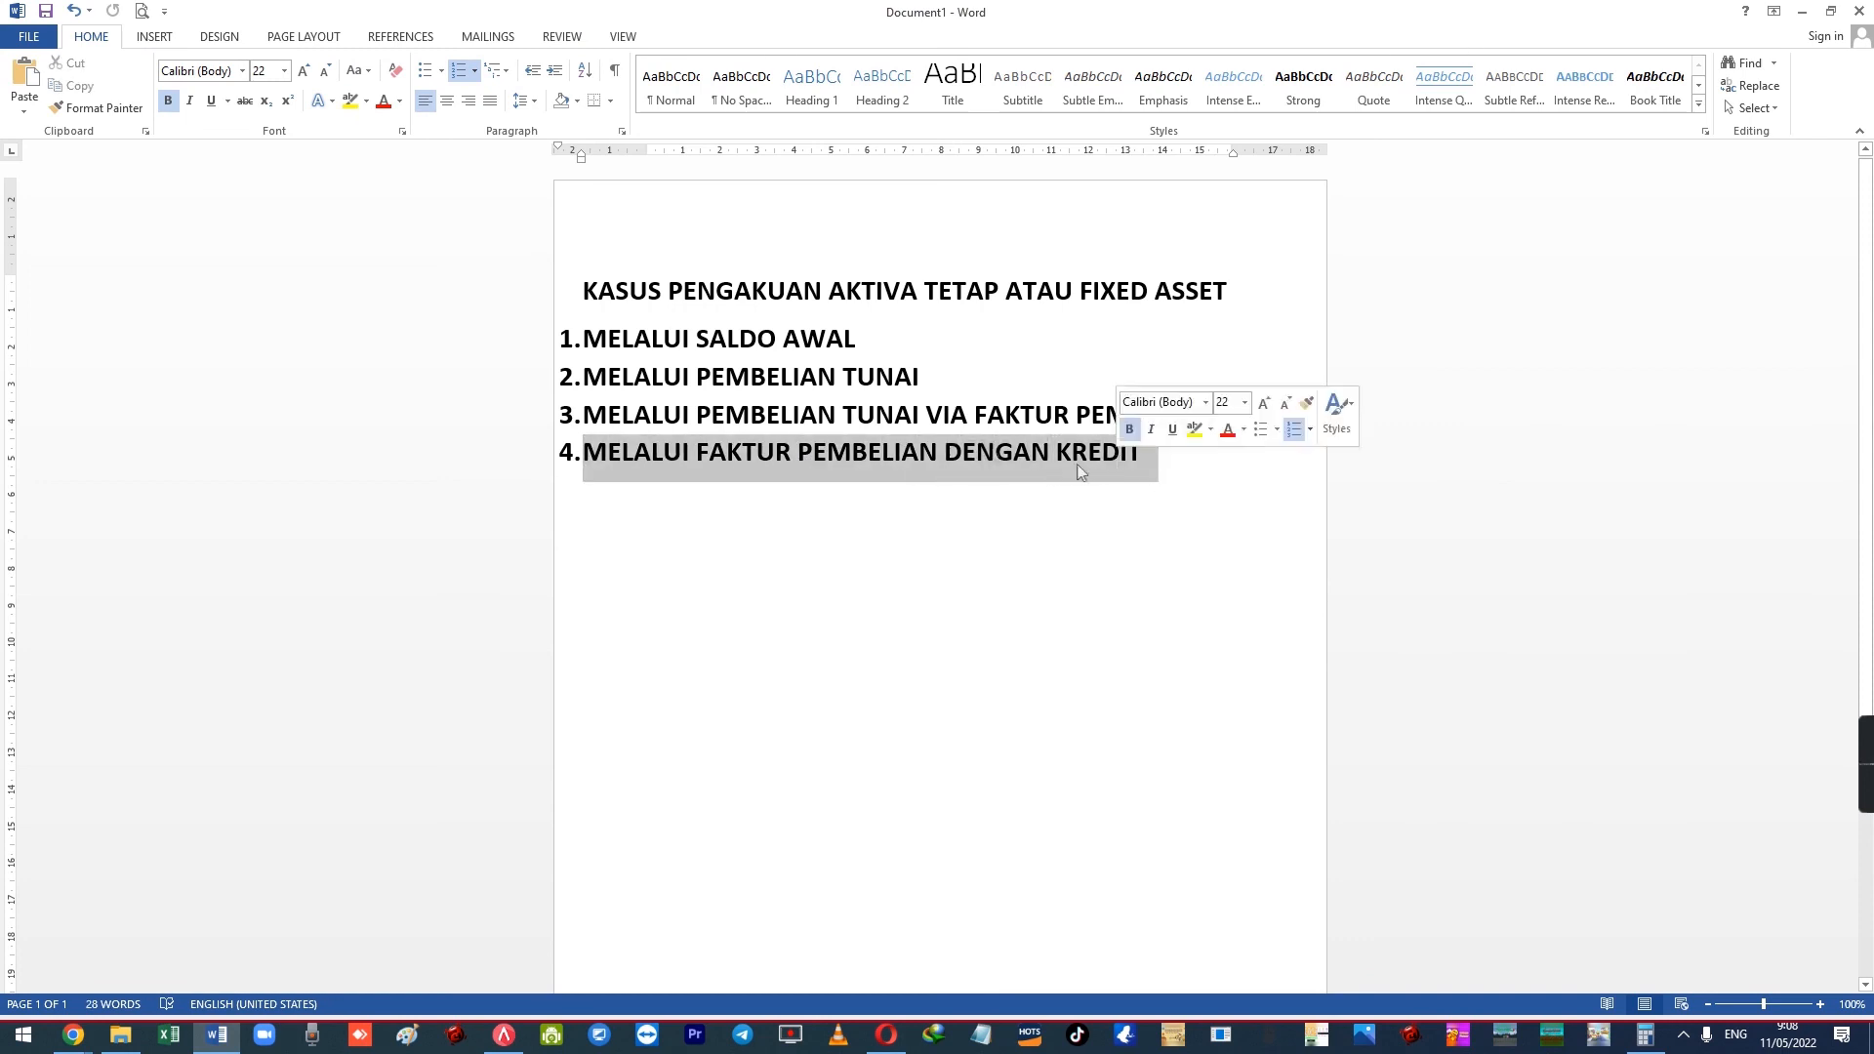
# Highlight each of the four lines in turn: Saldo Awal, Pembelian Tunai, cash invoice, credit invoice
pyautogui.moveTo(585, 339); pyautogui.dragTo(859, 343)
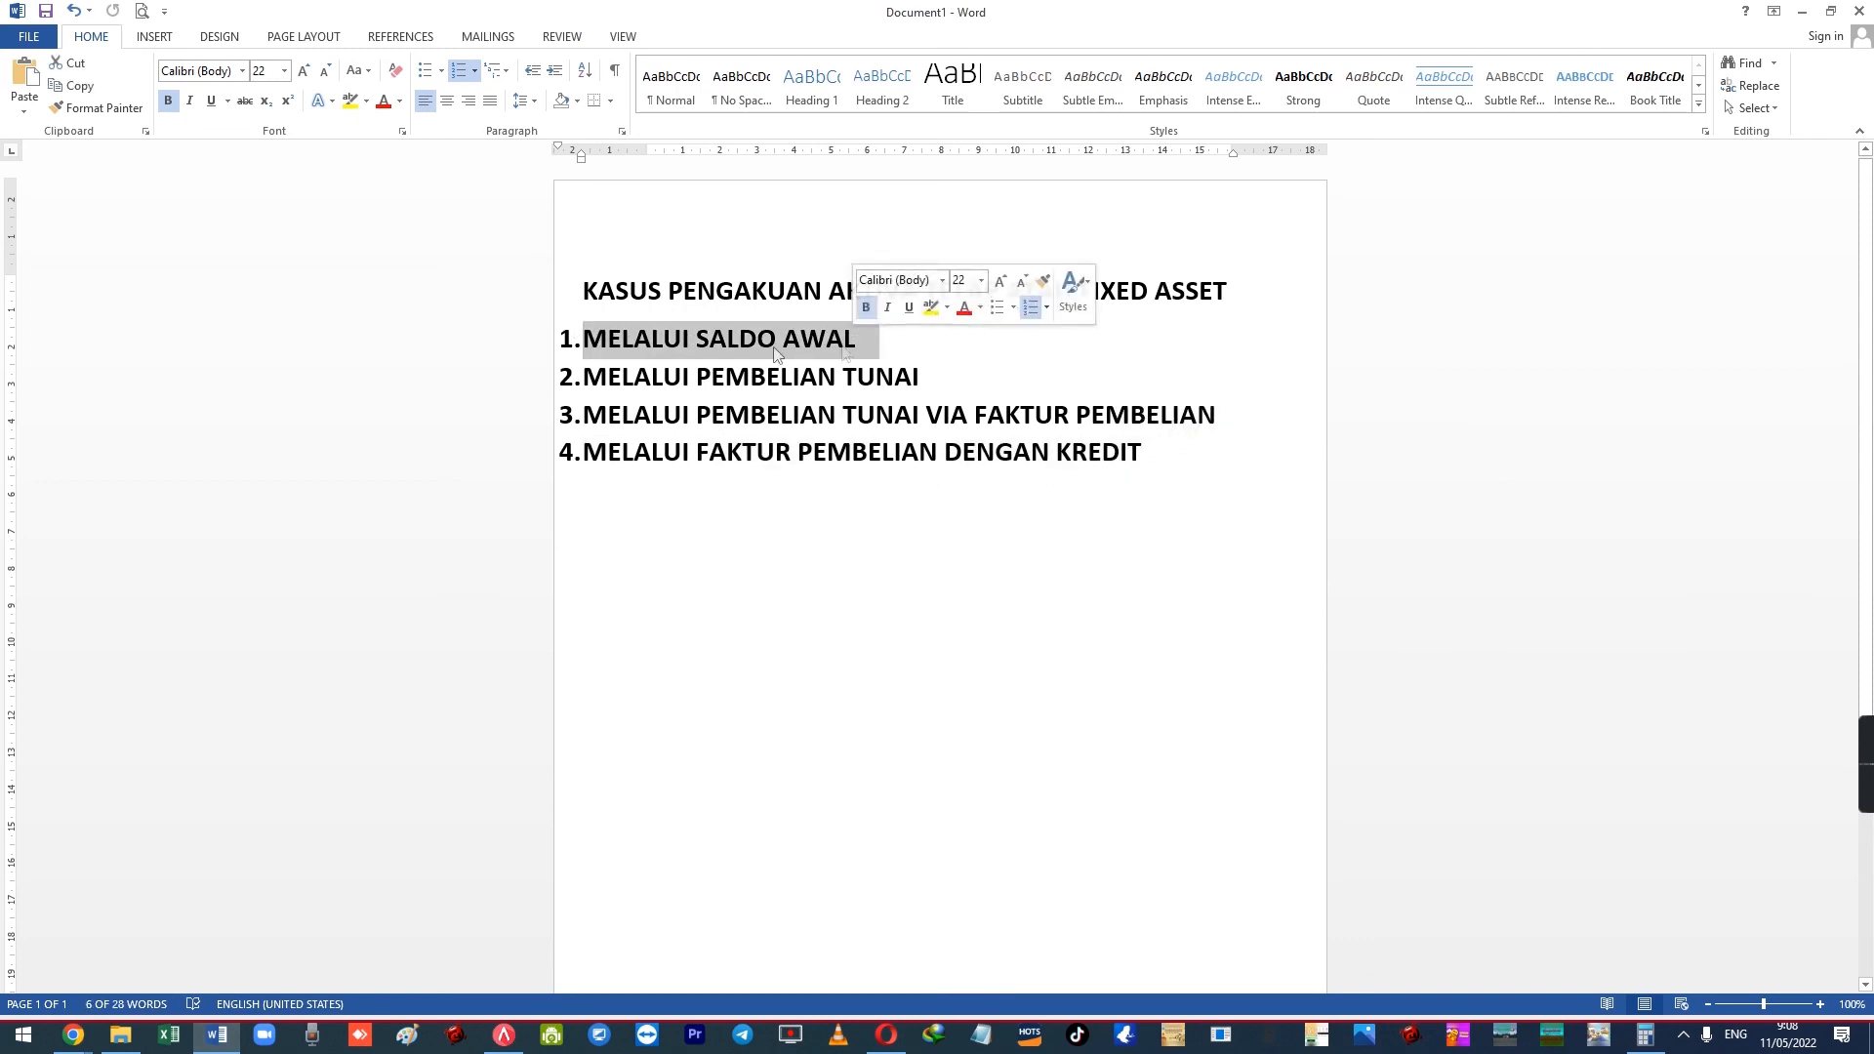
pyautogui.moveTo(585, 377); pyautogui.dragTo(924, 378)
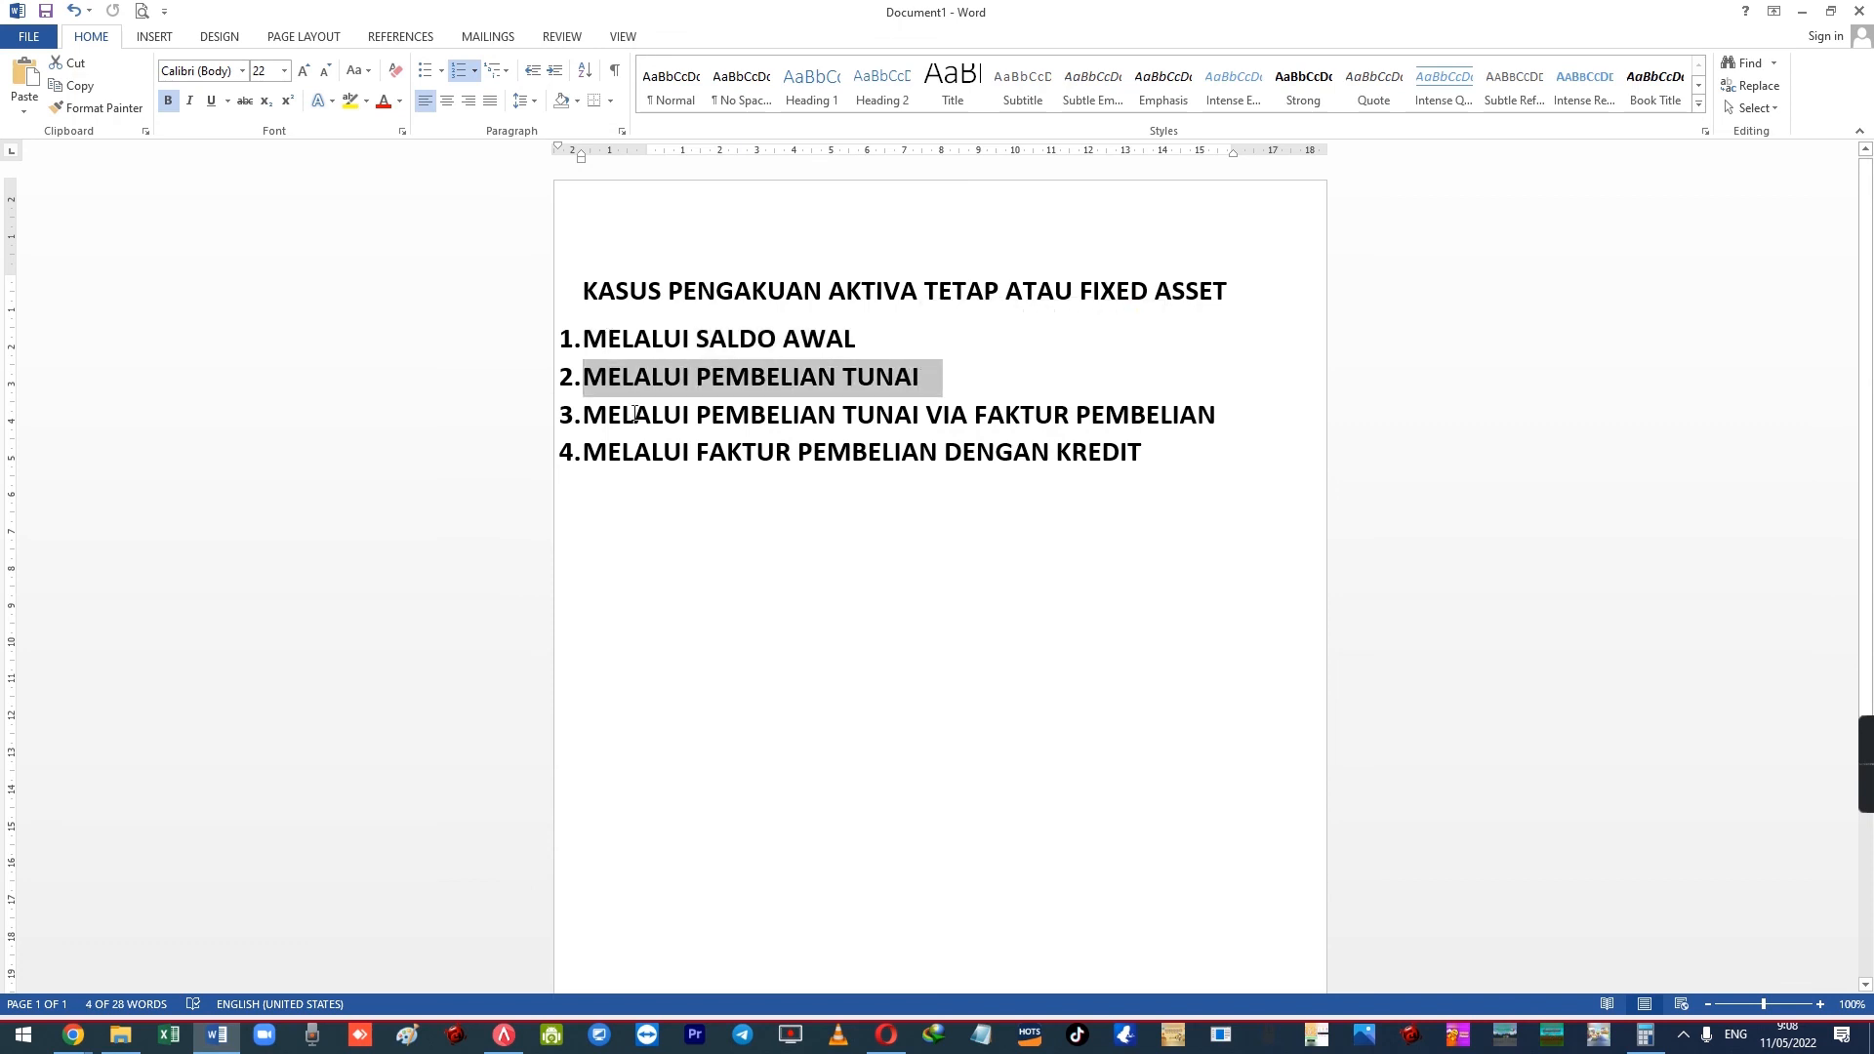
pyautogui.moveTo(591, 413); pyautogui.dragTo(1221, 415)
pyautogui.moveTo(602, 452); pyautogui.dragTo(1144, 453)
pyautogui.click(1088, 452)
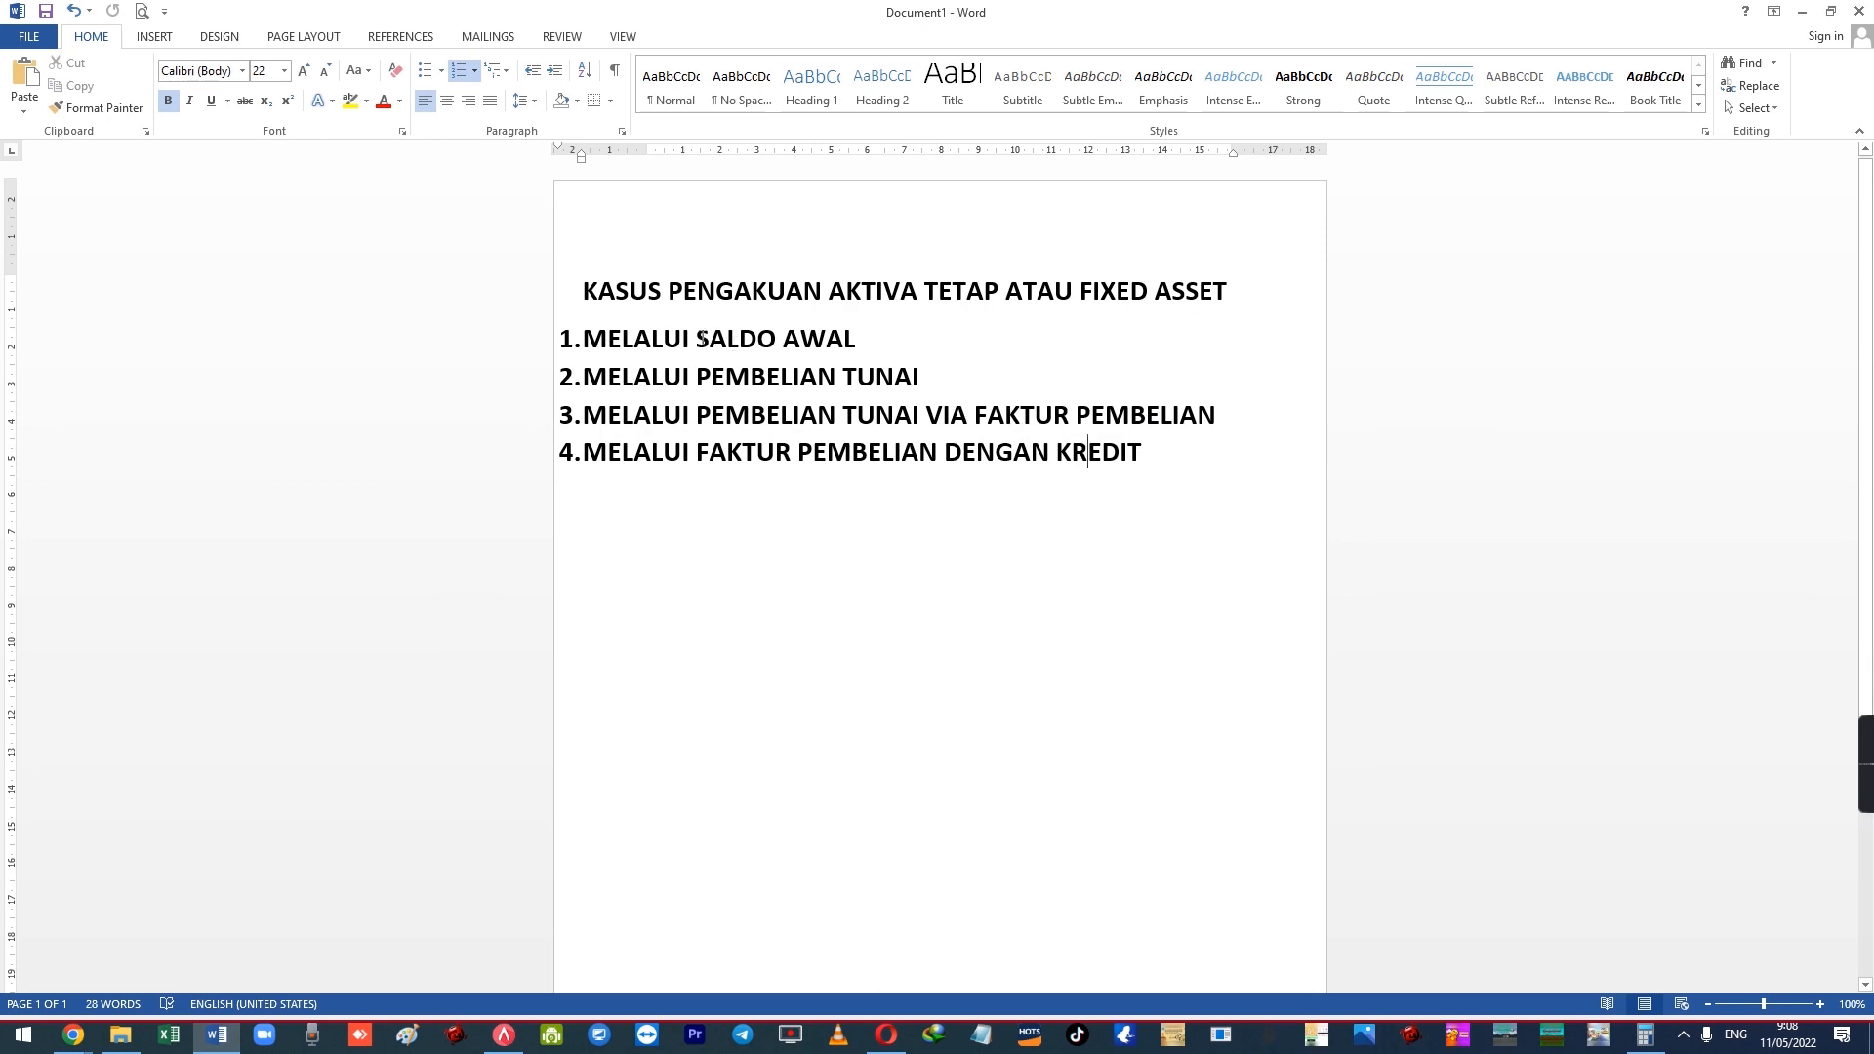
pyautogui.moveTo(602, 338); pyautogui.dragTo(787, 342)
pyautogui.click(856, 379)
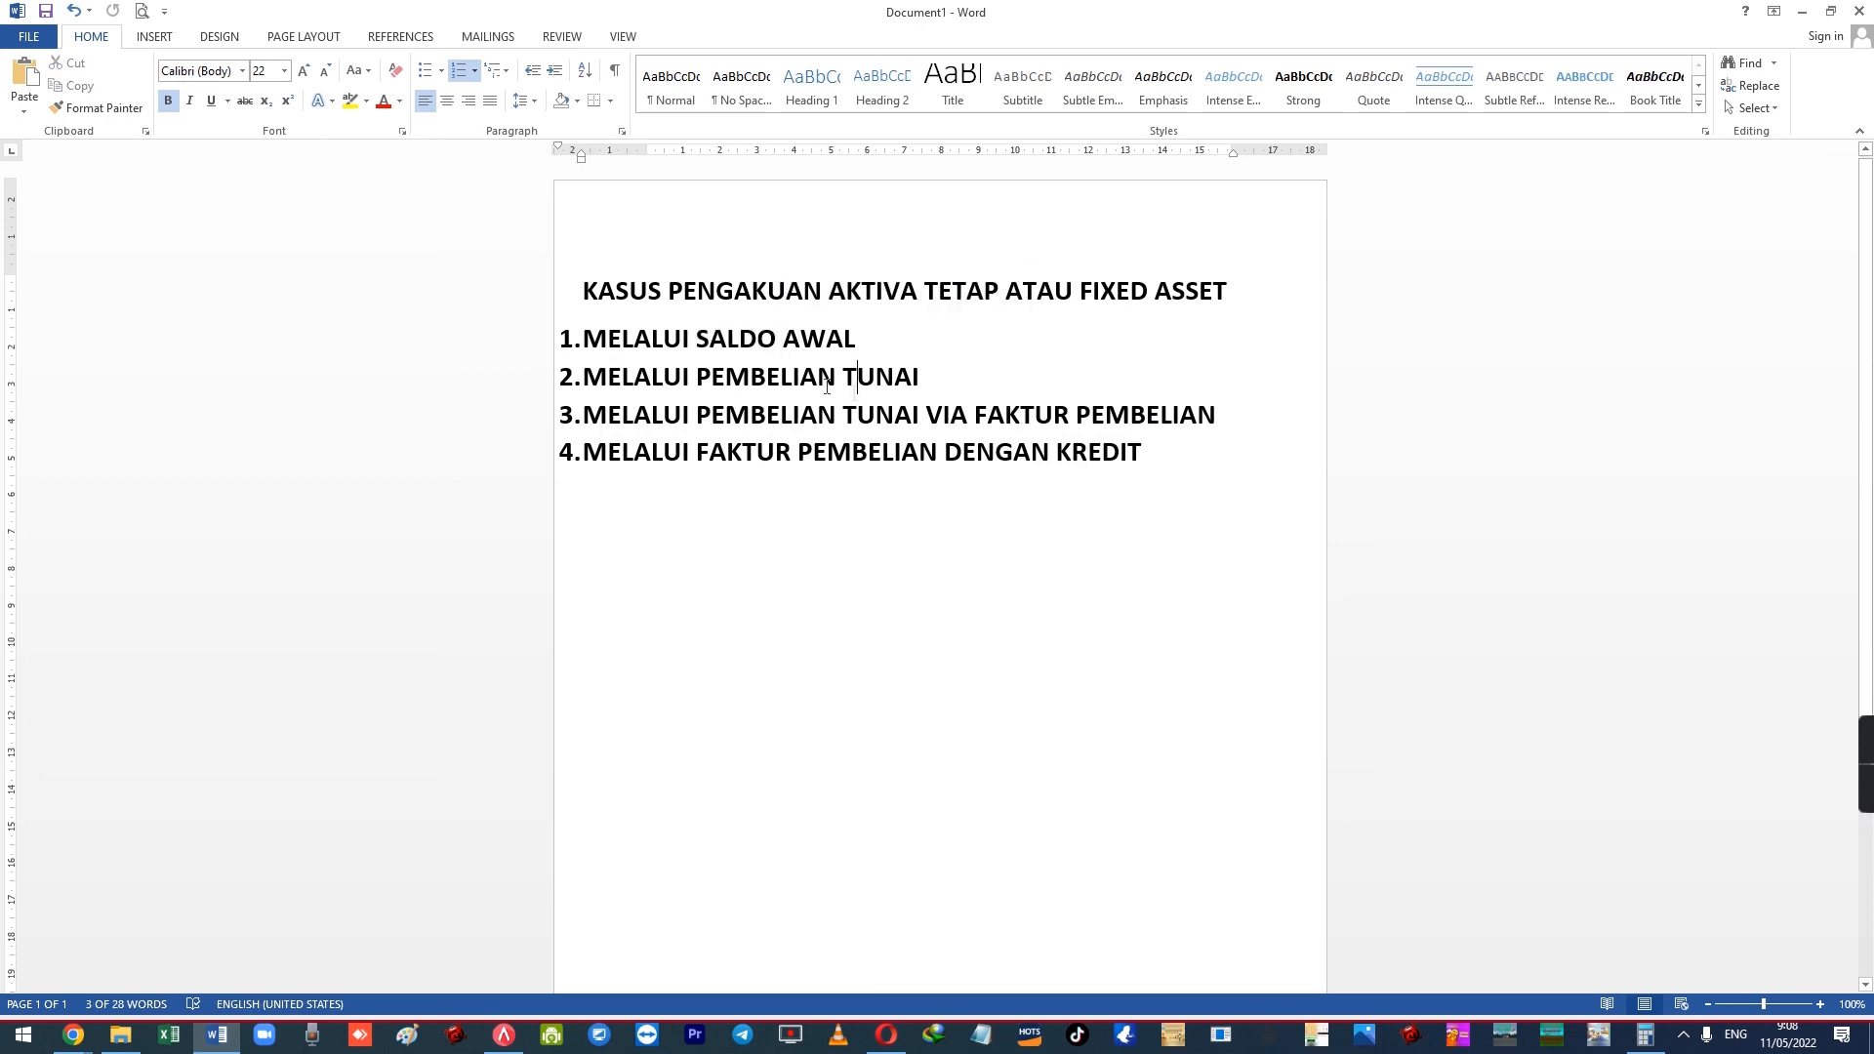
pyautogui.moveTo(586, 378); pyautogui.dragTo(940, 379)
pyautogui.click(876, 383)
pyautogui.moveTo(595, 415); pyautogui.dragTo(1230, 418)
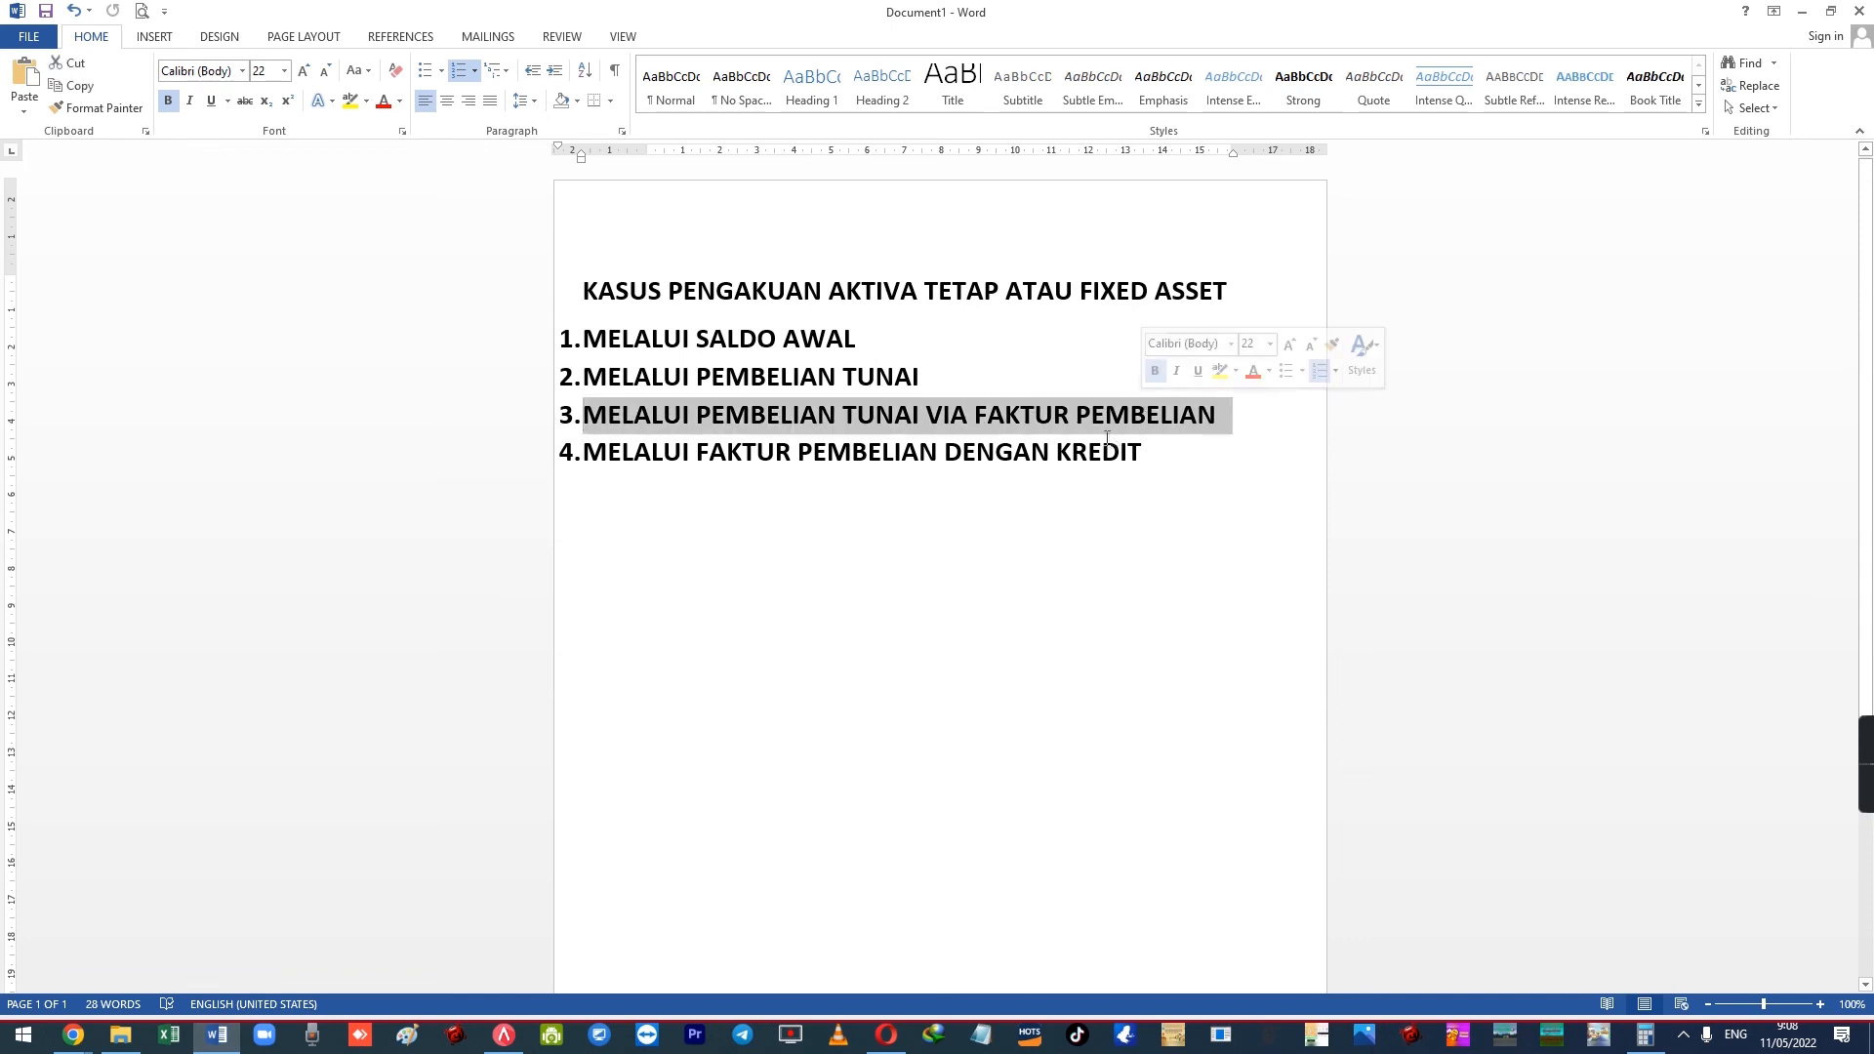
pyautogui.click(1106, 441)
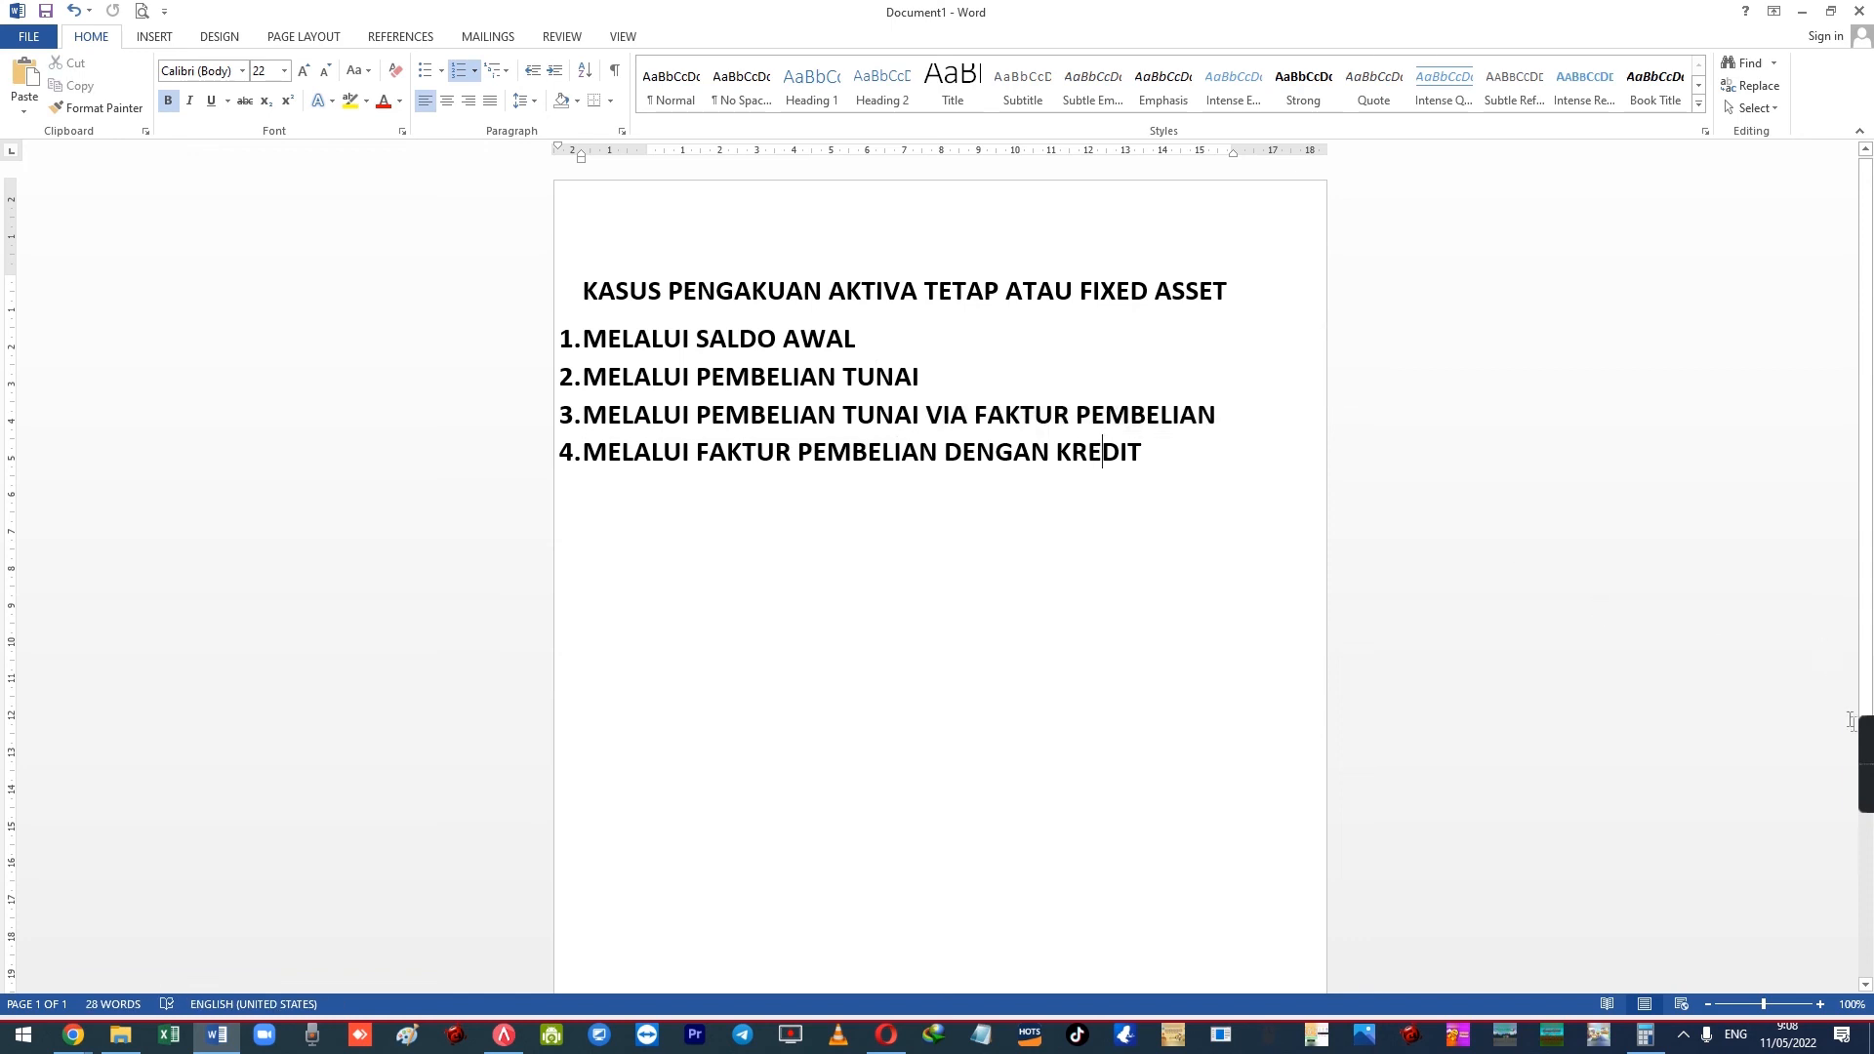